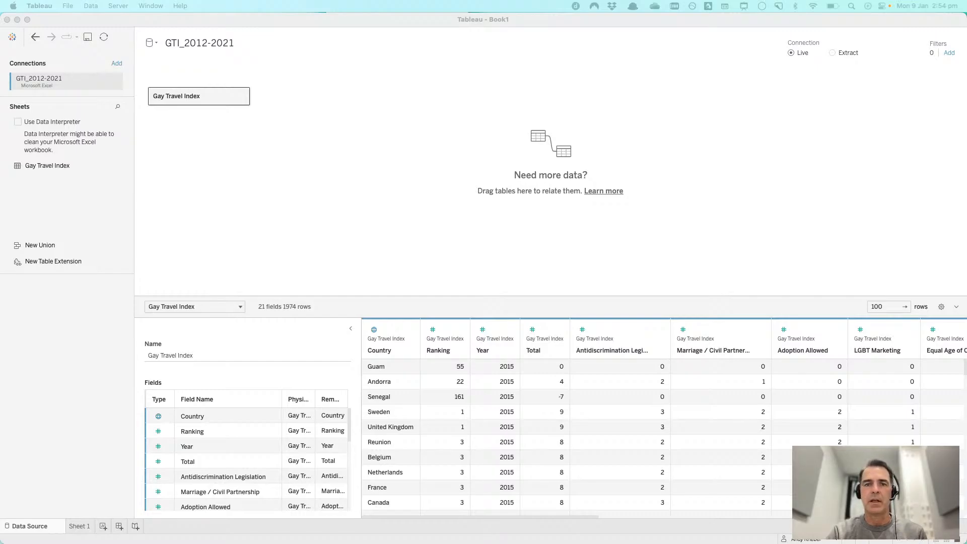
- Switch to the Chrome window with the data.world dataset 2023/W2: Gay Travel Index, maximize it and expand the full summary
{"action": "left_click_drag", "start_coordinate": [98, 4], "coordinate": [560, 40]}
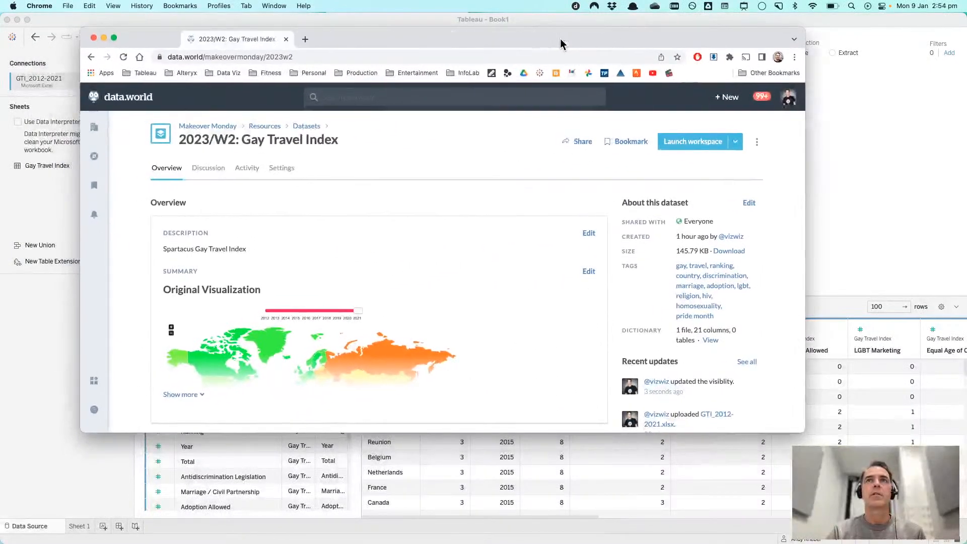
{"action": "double_click", "coordinate": [506, 32]}
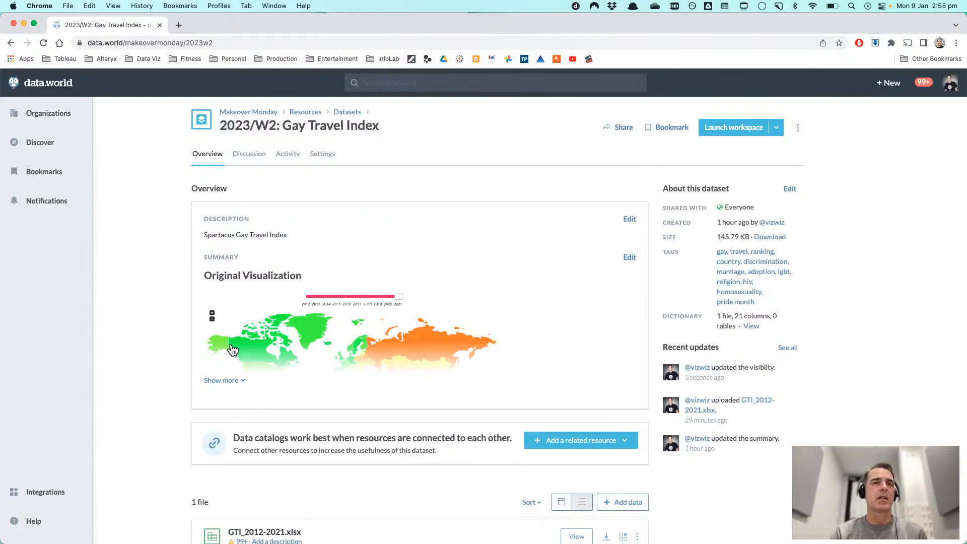
{"action": "left_click", "coordinate": [238, 381]}
{"action": "scroll", "coordinate": [199, 351], "scroll_direction": "down", "scroll_amount": 3}
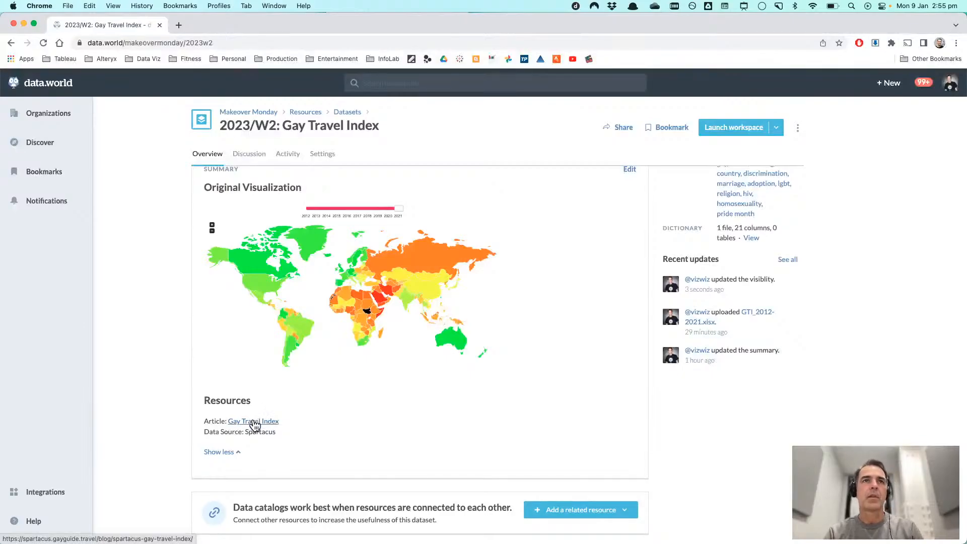
- Open the linked Gay Travel Index article in a new browser tab and read from the introduction through the Rating System section
{"action": "left_click", "coordinate": [255, 422], "text": "super"}
{"action": "left_click", "coordinate": [221, 27]}
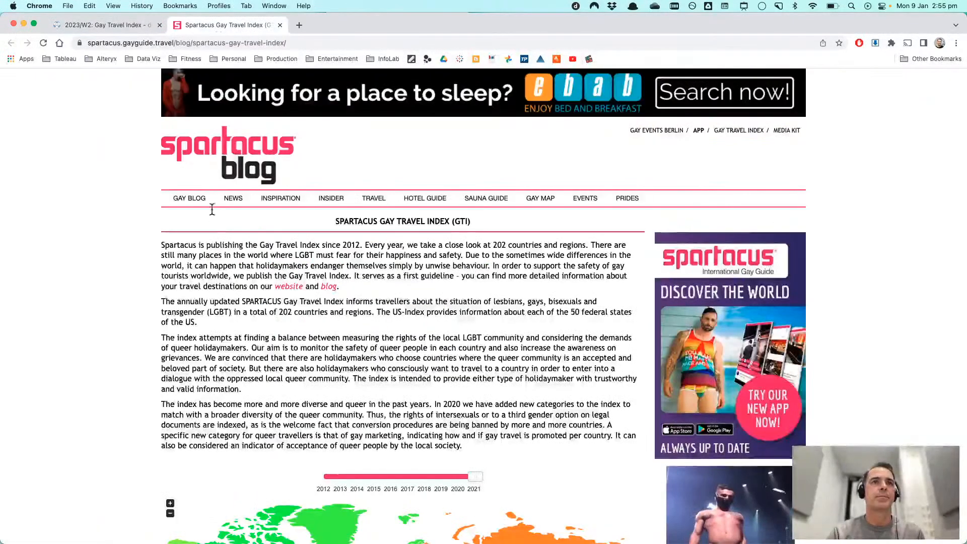
{"action": "scroll", "coordinate": [201, 268], "scroll_direction": "down", "scroll_amount": 3}
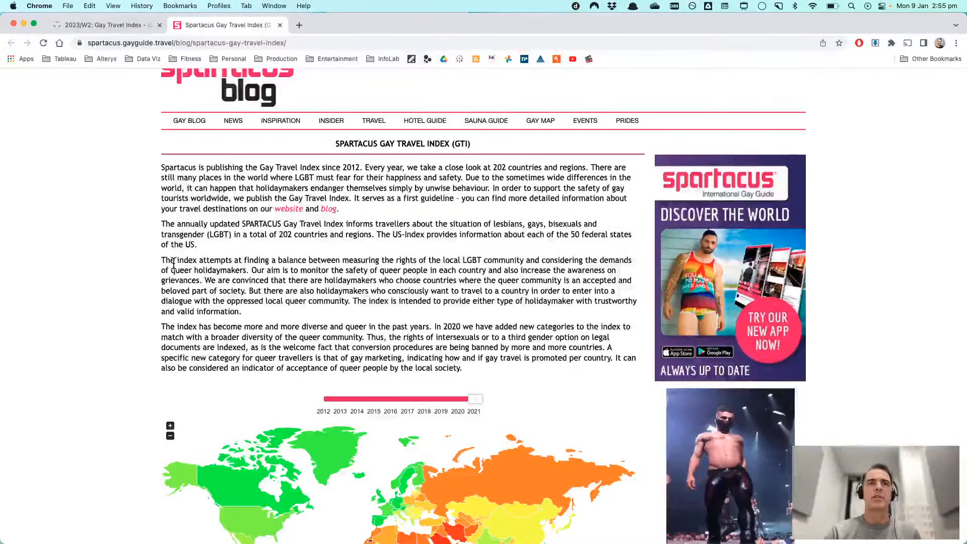
{"action": "scroll", "coordinate": [117, 310], "scroll_direction": "down", "scroll_amount": 5}
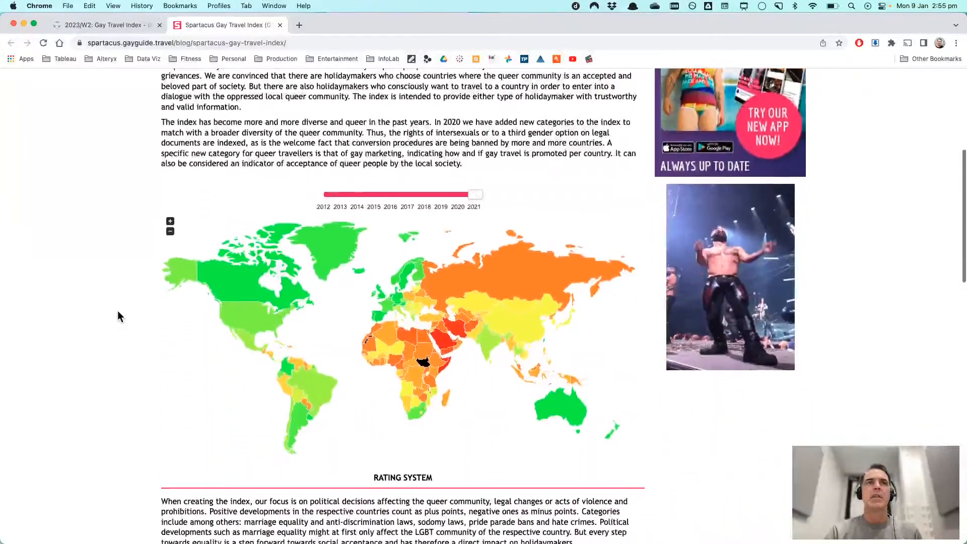
{"action": "scroll", "coordinate": [117, 311], "scroll_direction": "down", "scroll_amount": 4}
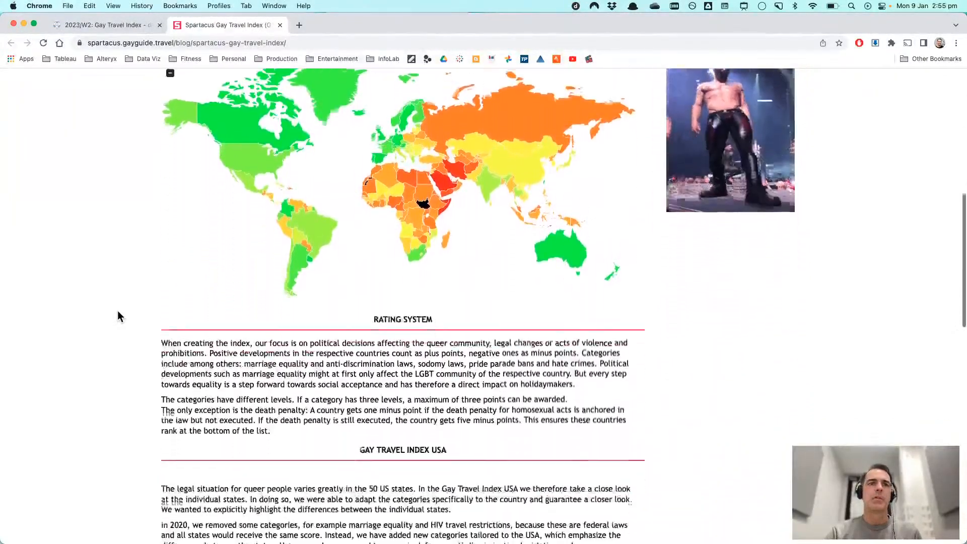
{"action": "scroll", "coordinate": [118, 312], "scroll_direction": "down", "scroll_amount": 4}
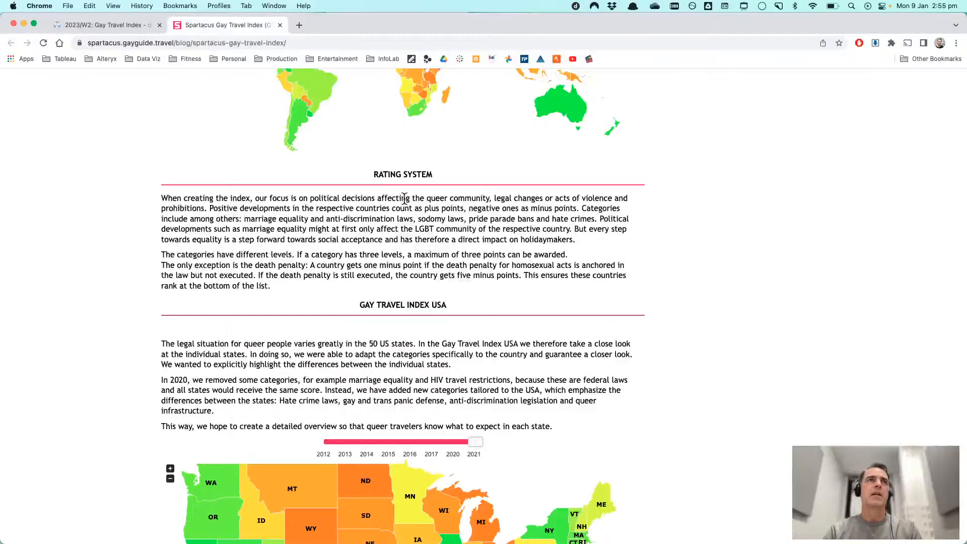
- Return to the data.world dataset page and examine the country, total and category score columns in the GTI_2012-2021.xlsx preview
{"action": "left_click", "coordinate": [99, 20]}
{"action": "scroll", "coordinate": [515, 387], "scroll_direction": "down", "scroll_amount": 5}
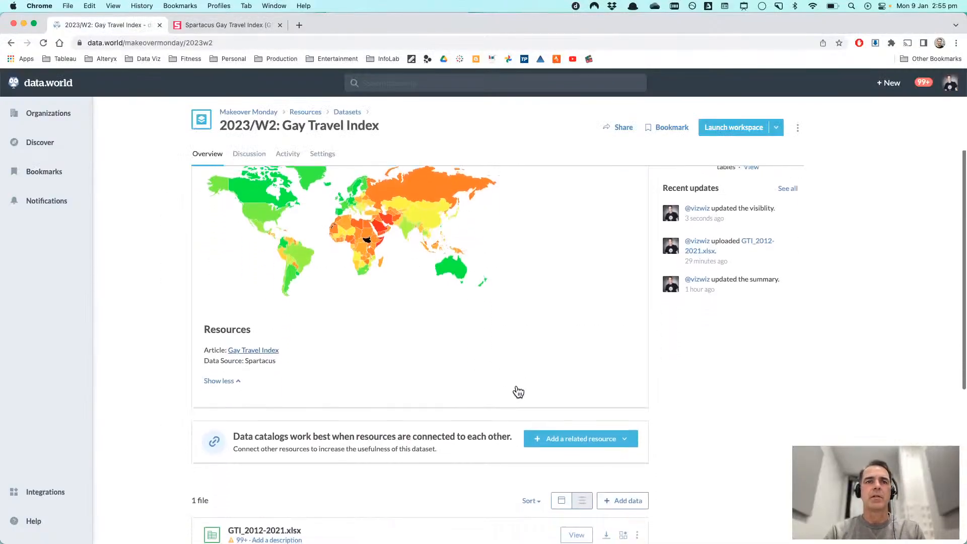
{"action": "scroll", "coordinate": [516, 389], "scroll_direction": "down", "scroll_amount": 3}
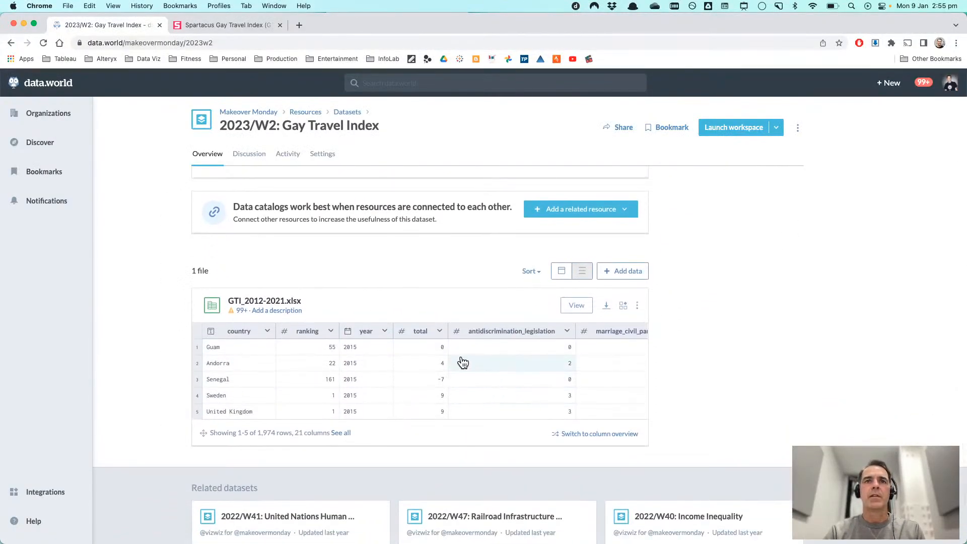
{"action": "scroll", "coordinate": [470, 358], "scroll_direction": "right", "scroll_amount": 5}
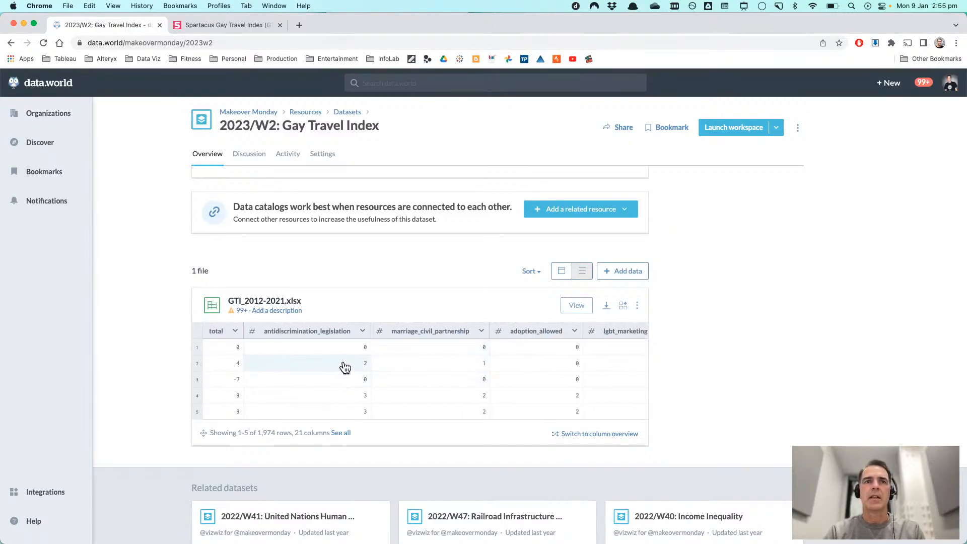
{"action": "left_click", "coordinate": [345, 367]}
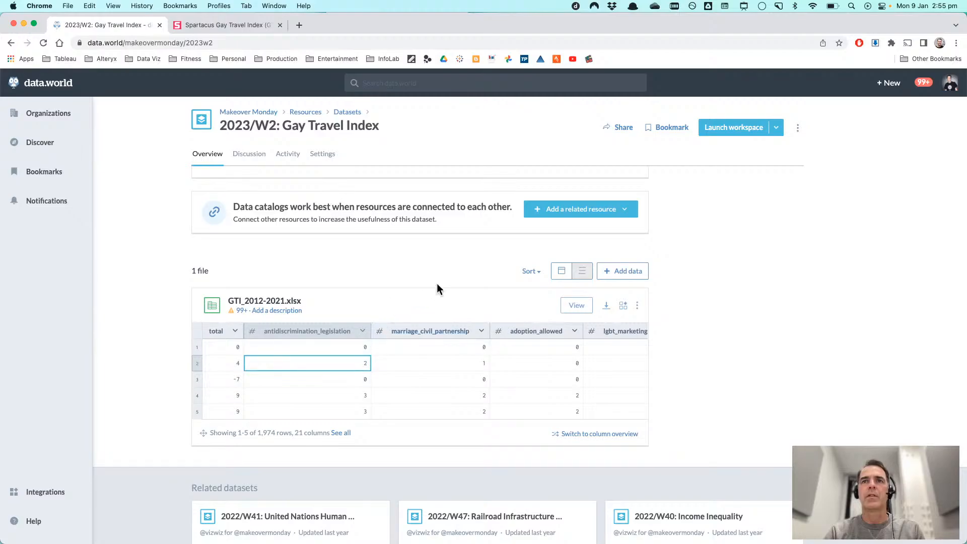
{"action": "scroll", "coordinate": [495, 385], "scroll_direction": "right", "scroll_amount": 3}
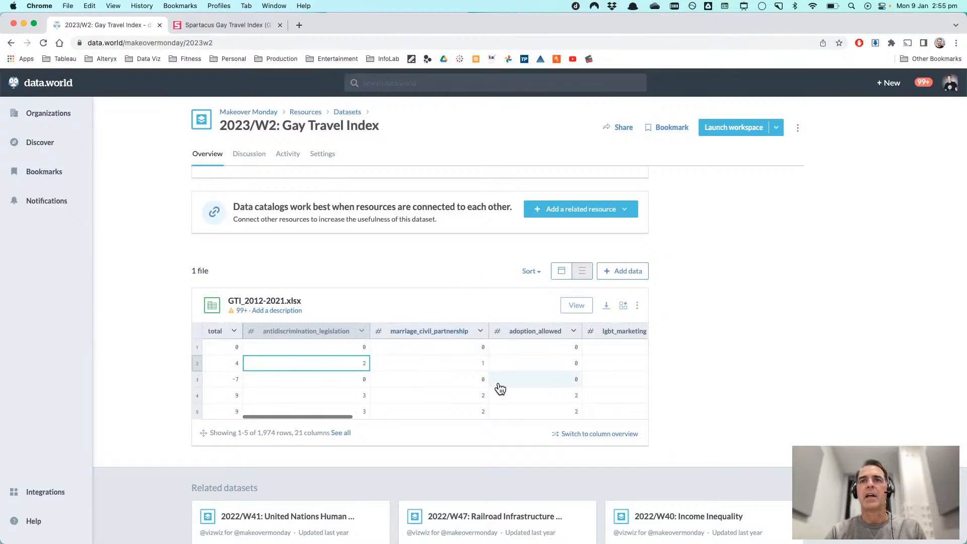
{"action": "scroll", "coordinate": [496, 387], "scroll_direction": "left", "scroll_amount": 5}
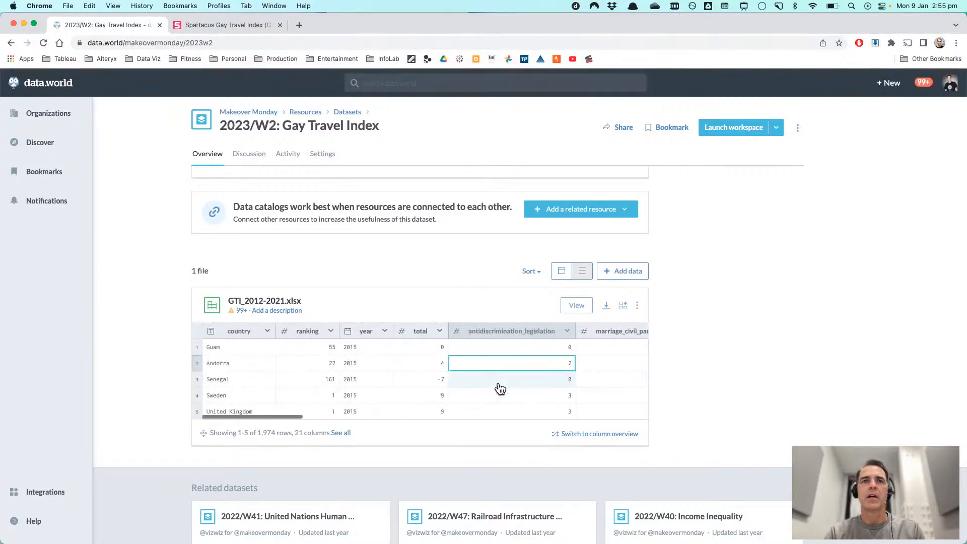
{"action": "left_click", "coordinate": [432, 367]}
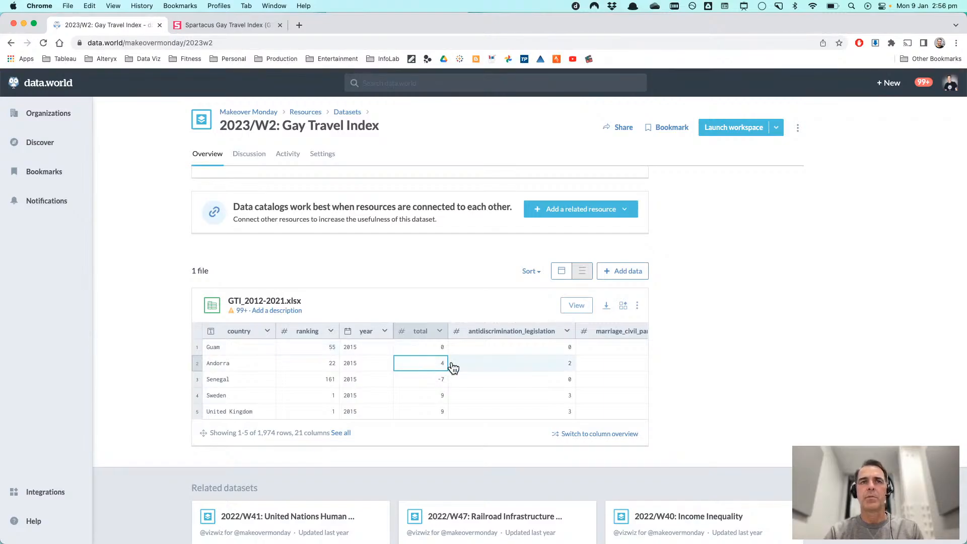
- Review the Spartacus article's USA section and download archive, view the Gay Travel Index 2012 article, and return to the archive
{"action": "left_click", "coordinate": [239, 26]}
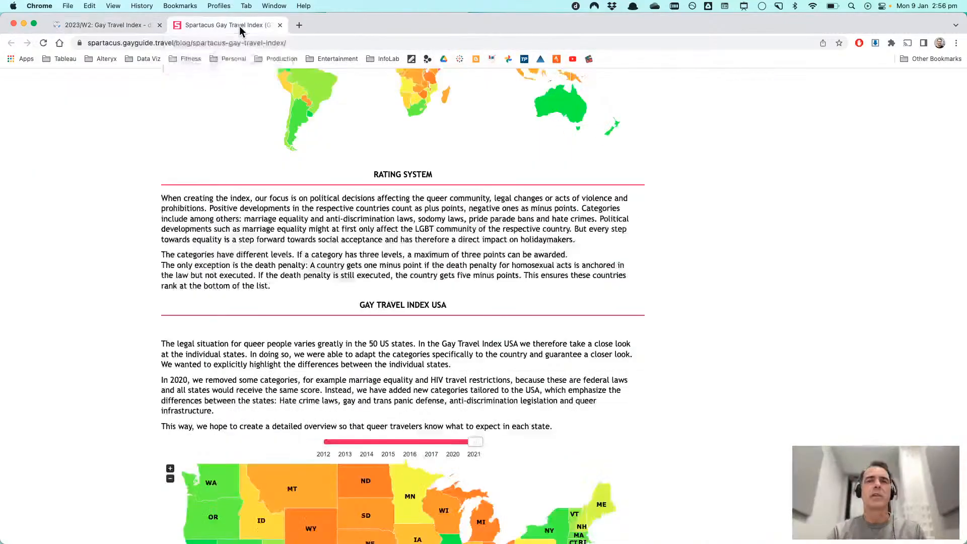
{"action": "scroll", "coordinate": [733, 327], "scroll_direction": "down", "scroll_amount": 2}
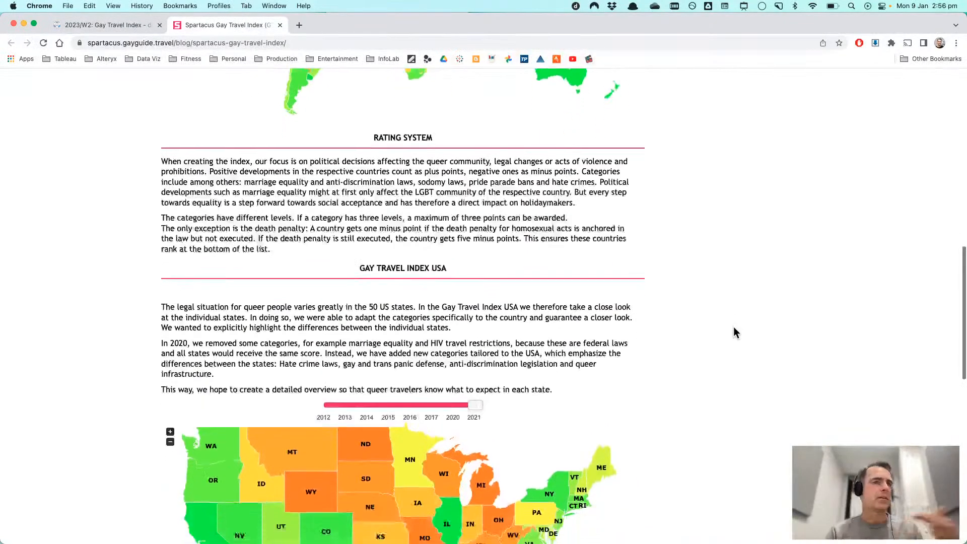
{"action": "scroll", "coordinate": [733, 333], "scroll_direction": "down", "scroll_amount": 5}
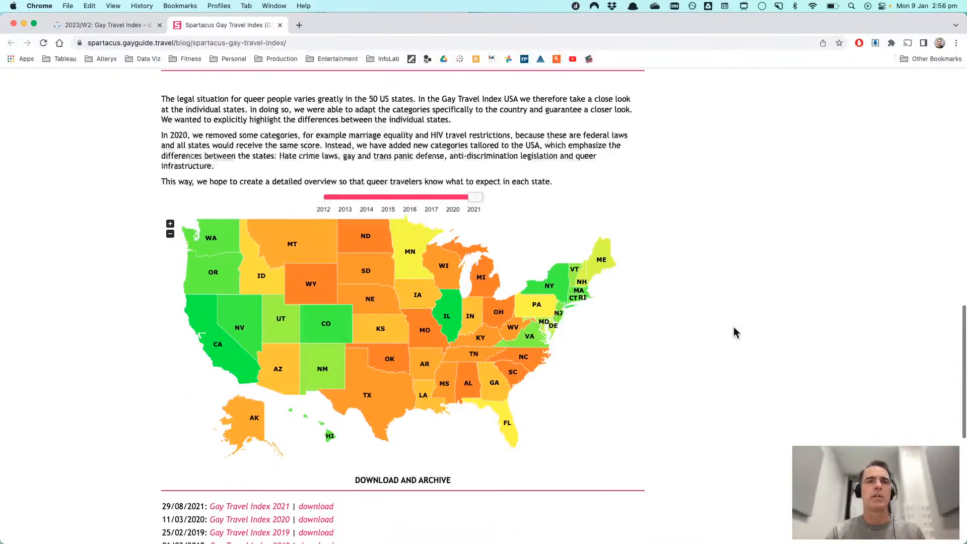
{"action": "scroll", "coordinate": [734, 333], "scroll_direction": "down", "scroll_amount": 5}
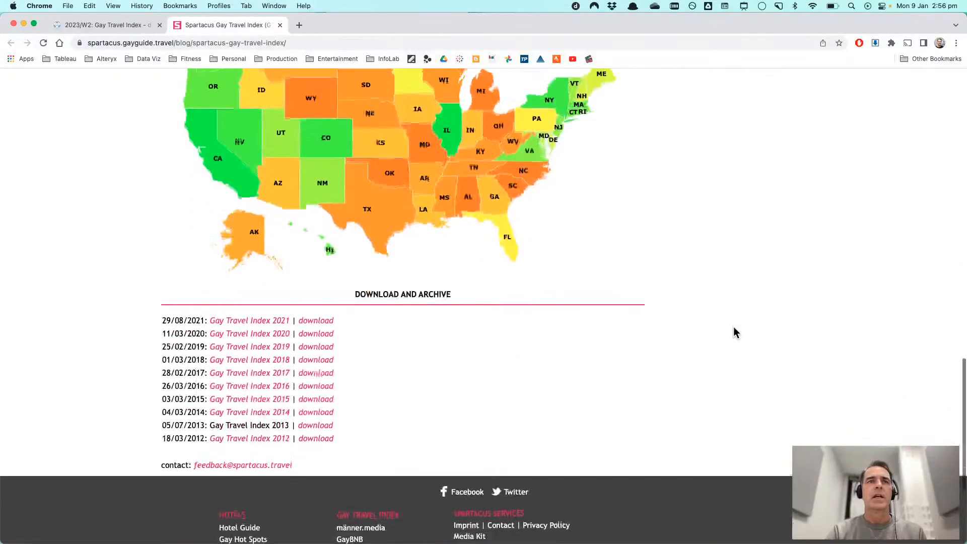
{"action": "left_click", "coordinate": [252, 438]}
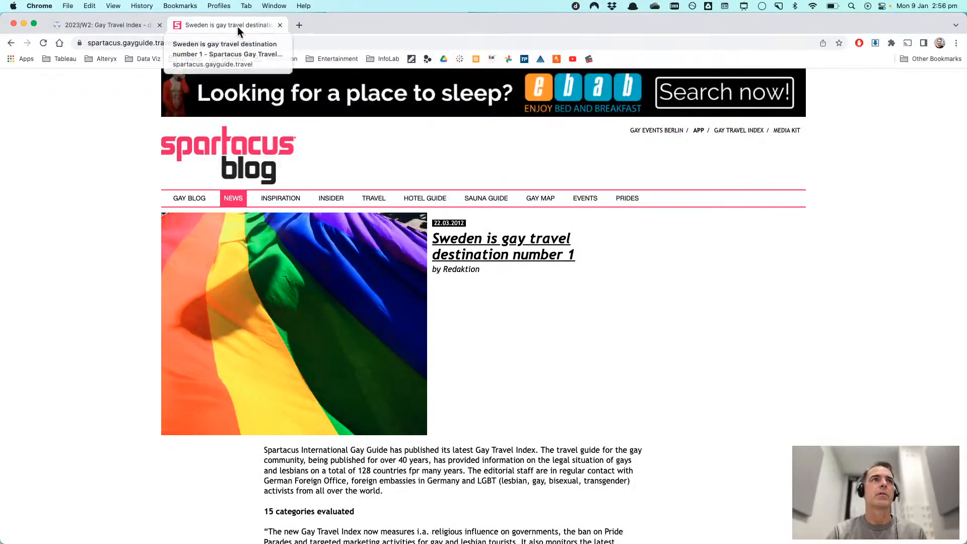
{"action": "left_click", "coordinate": [11, 43]}
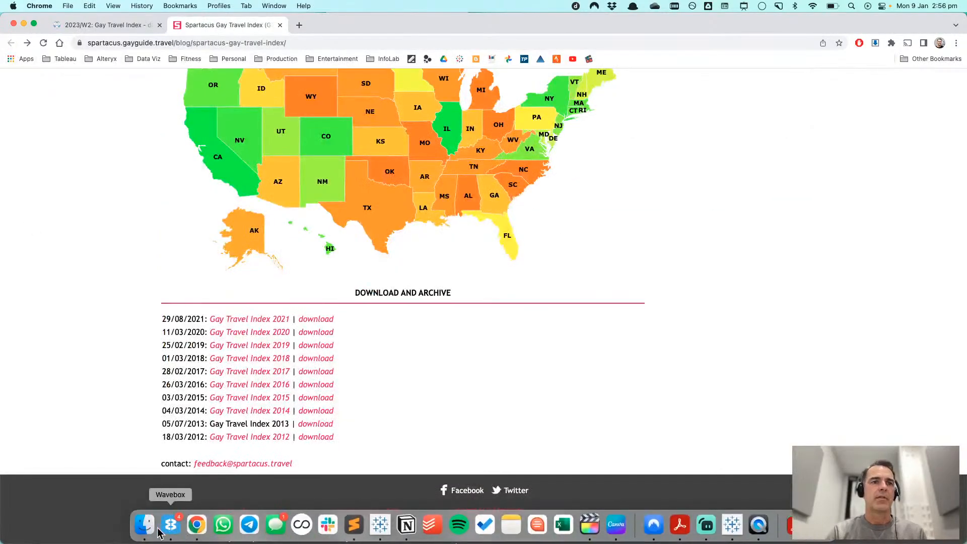
- Switch to gaytravelindex_2019.pdf in Acrobat Reader, maximize the window and look through the ranking table to the last page
{"action": "left_click", "coordinate": [150, 527]}
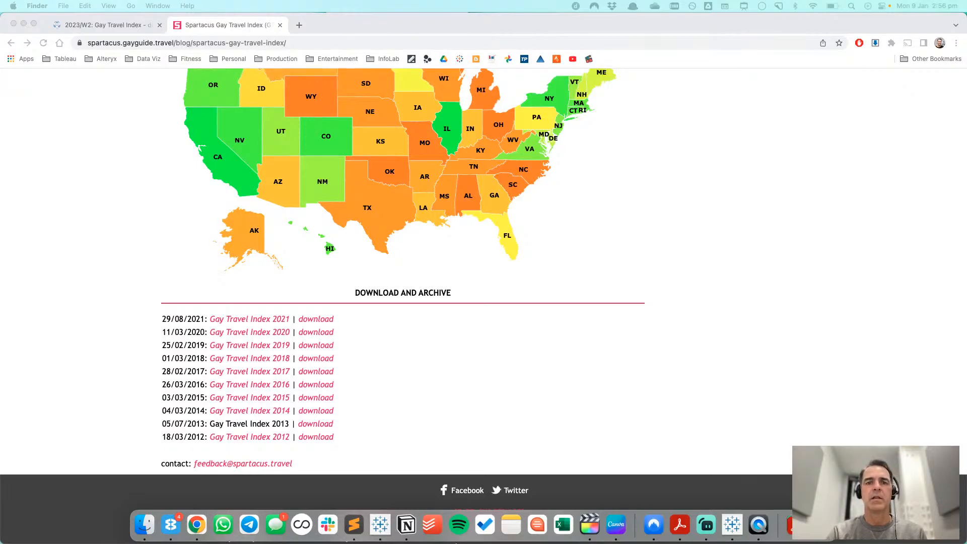
{"action": "left_click_drag", "start_coordinate": [0, 18], "coordinate": [413, 18]}
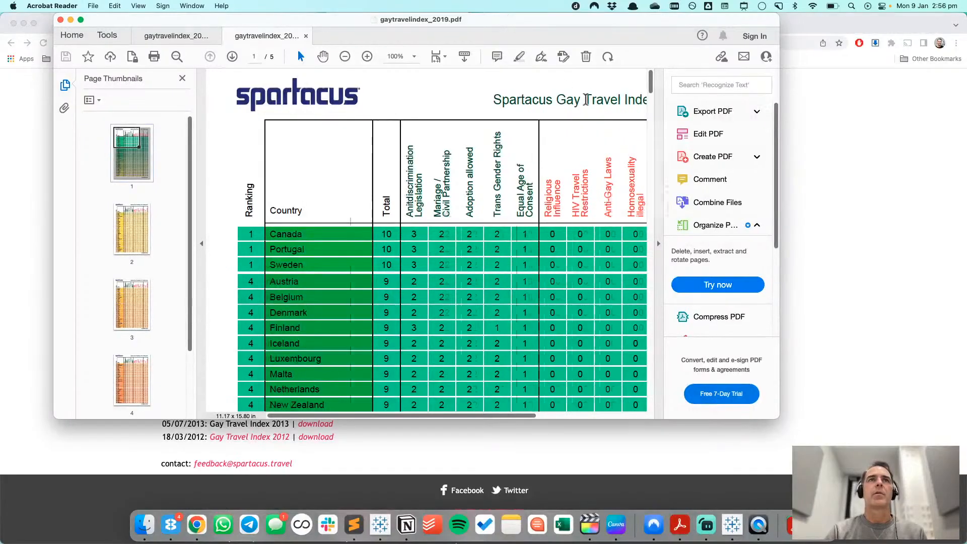
{"action": "double_click", "coordinate": [509, 21]}
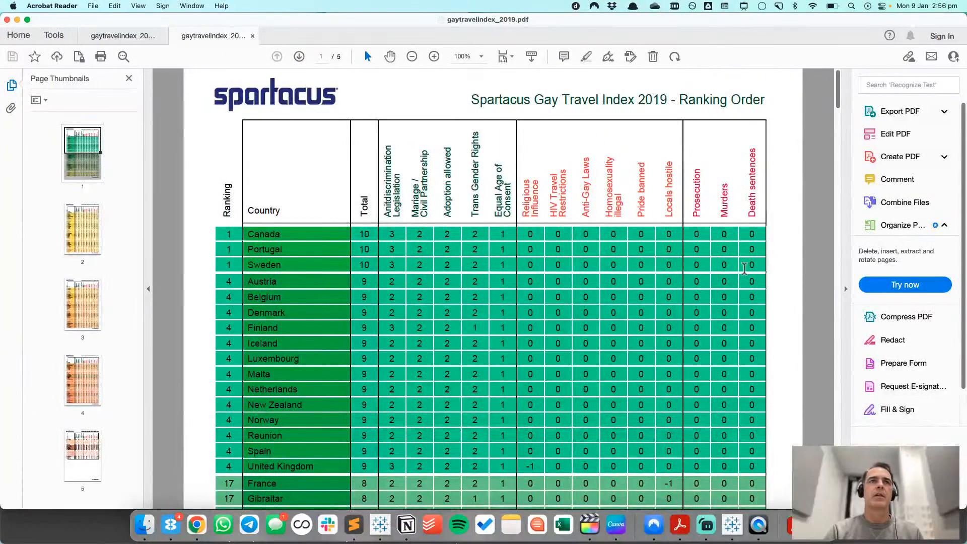
{"action": "scroll", "coordinate": [744, 268], "scroll_direction": "down", "scroll_amount": 10}
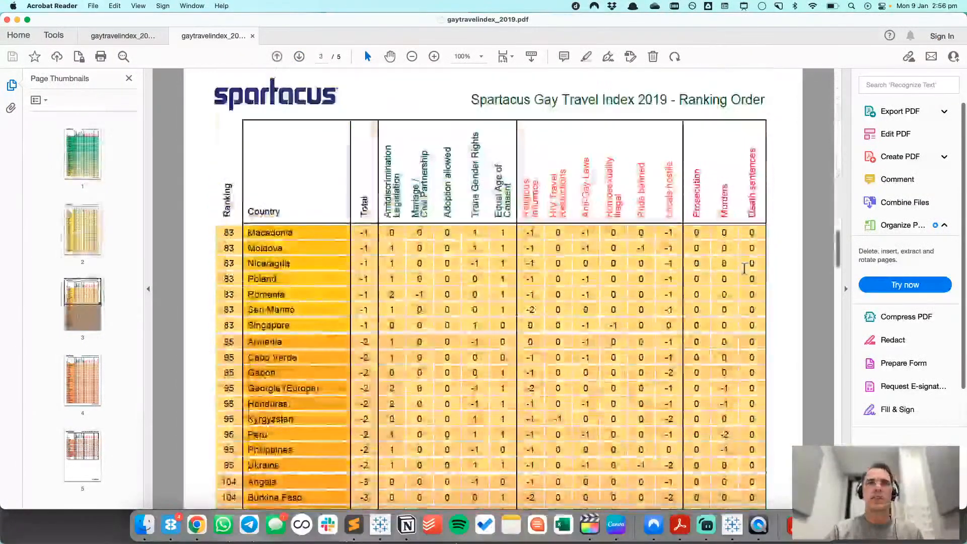
{"action": "scroll", "coordinate": [744, 268], "scroll_direction": "down", "scroll_amount": 10}
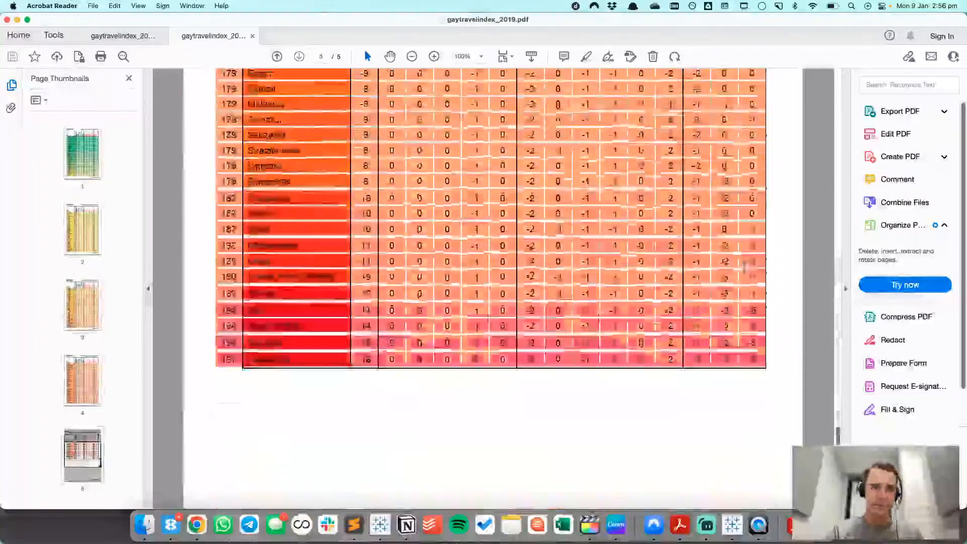
{"action": "scroll", "coordinate": [744, 268], "scroll_direction": "down", "scroll_amount": 5}
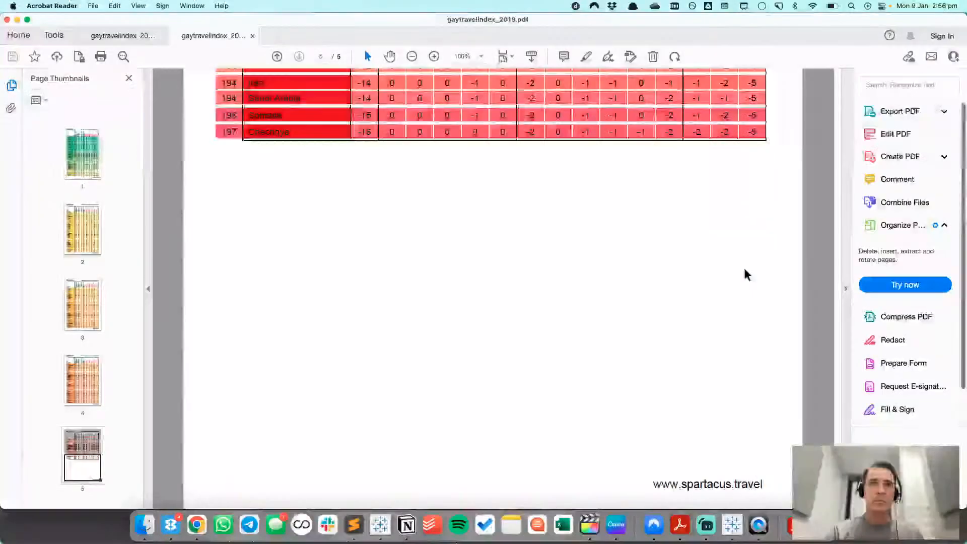
- Close the 2019 PDF and read the explanation of the points system in gaytravelindex_2012.pdf
{"action": "left_click", "coordinate": [252, 36]}
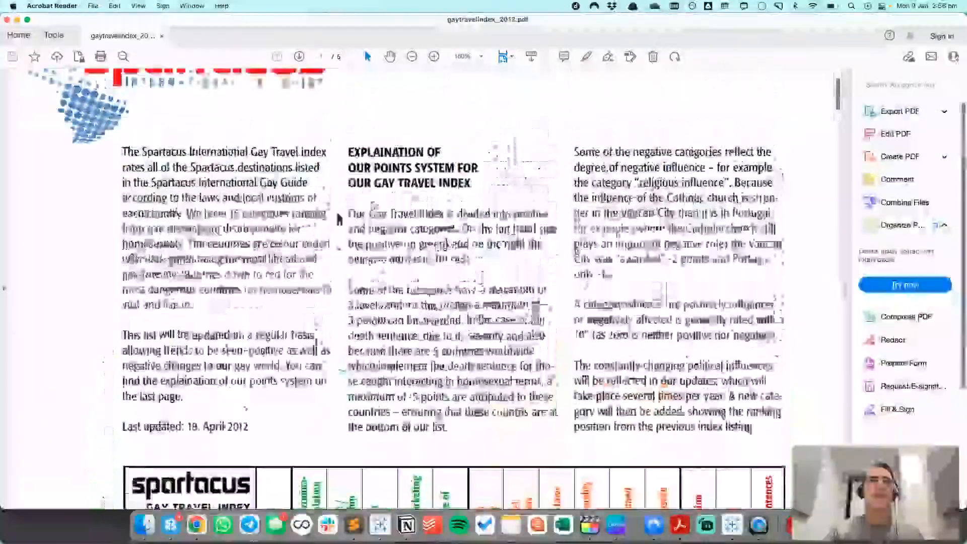
{"action": "scroll", "coordinate": [431, 255], "scroll_direction": "down", "scroll_amount": 3}
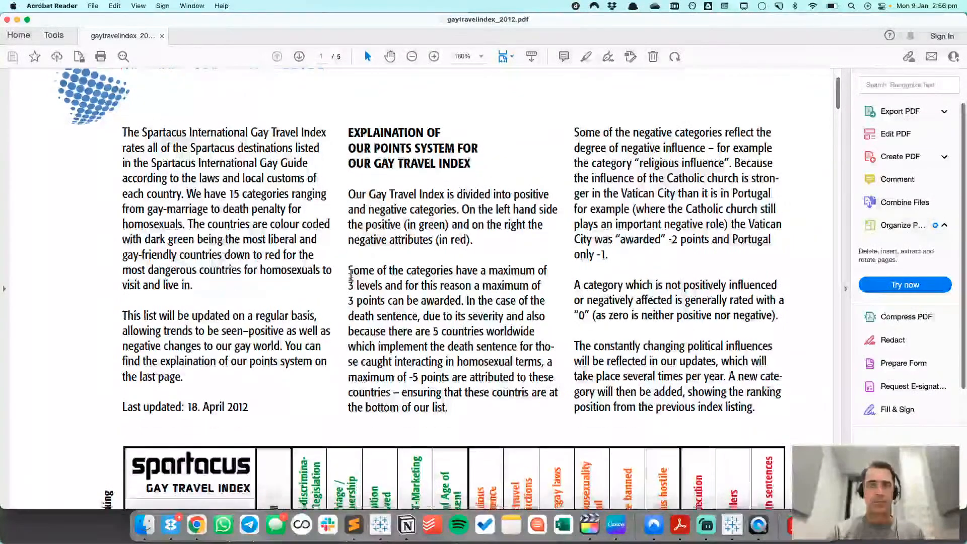
{"action": "scroll", "coordinate": [351, 275], "scroll_direction": "down", "scroll_amount": 2}
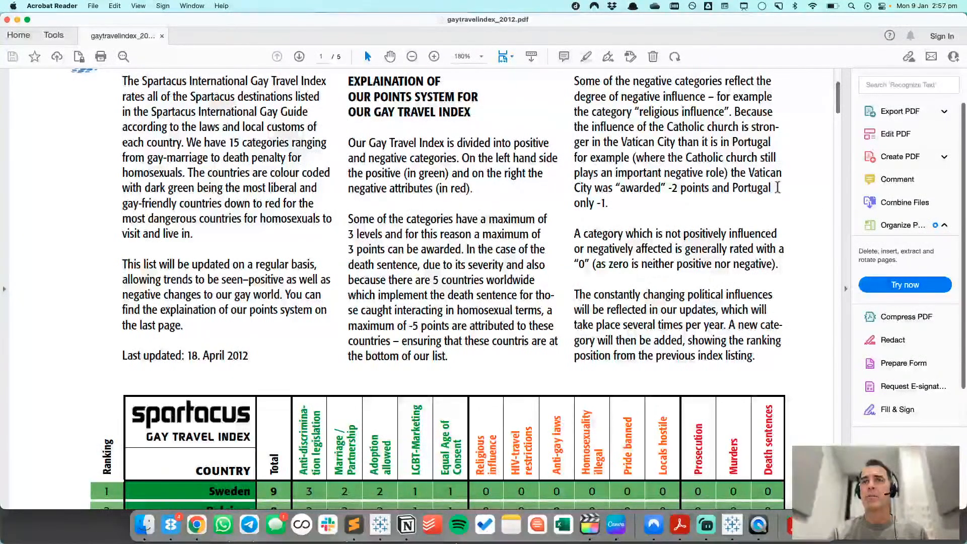
- Examine the 2012 ranking table's positive and negative category scores, highlight Spain's religious influence score, and return to the document's beginning
{"action": "scroll", "coordinate": [778, 189], "scroll_direction": "down", "scroll_amount": 2}
{"action": "scroll", "coordinate": [779, 192], "scroll_direction": "down", "scroll_amount": 12}
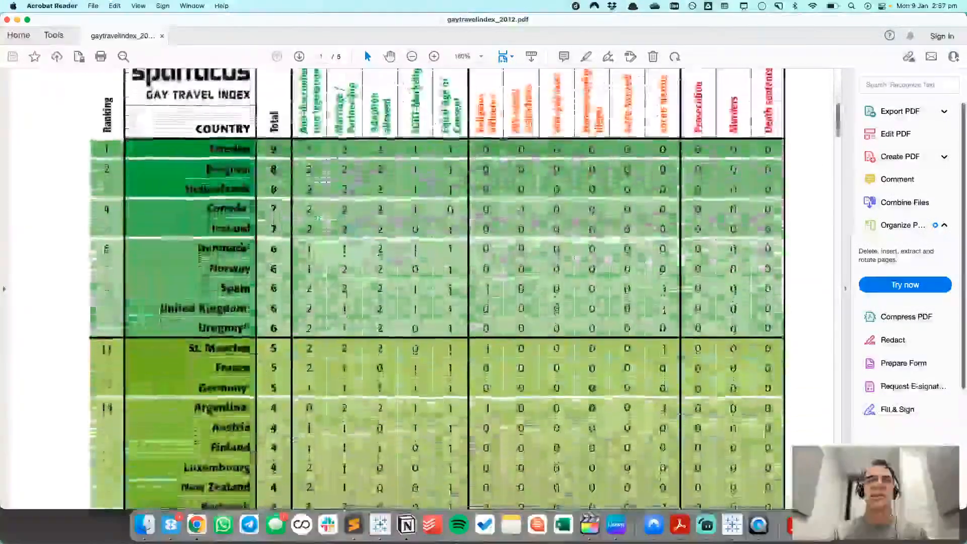
{"action": "scroll", "coordinate": [776, 189], "scroll_direction": "up", "scroll_amount": 3}
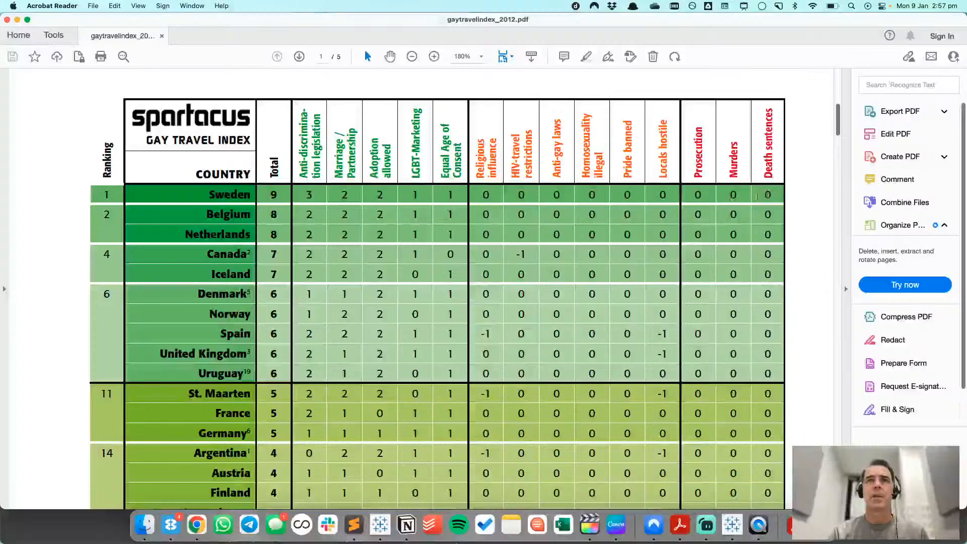
{"action": "double_click", "coordinate": [485, 333]}
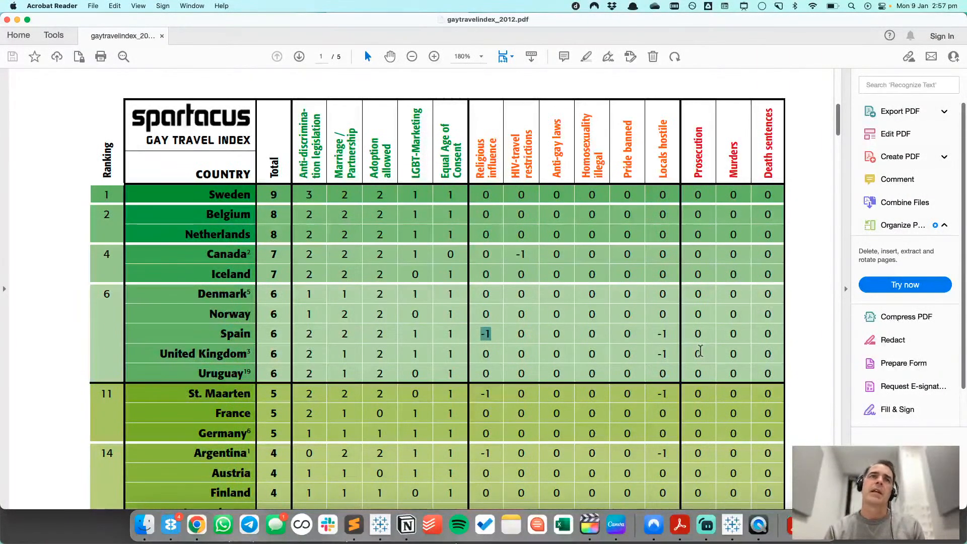
{"action": "scroll", "coordinate": [700, 351], "scroll_direction": "down", "scroll_amount": 3}
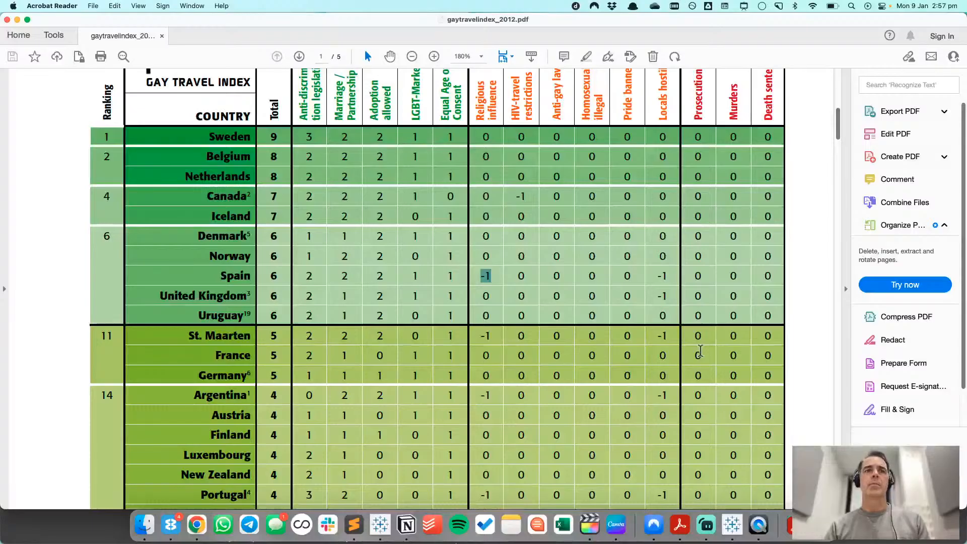
{"action": "scroll", "coordinate": [700, 351], "scroll_direction": "down", "scroll_amount": 1}
{"action": "scroll", "coordinate": [699, 351], "scroll_direction": "up", "scroll_amount": 10}
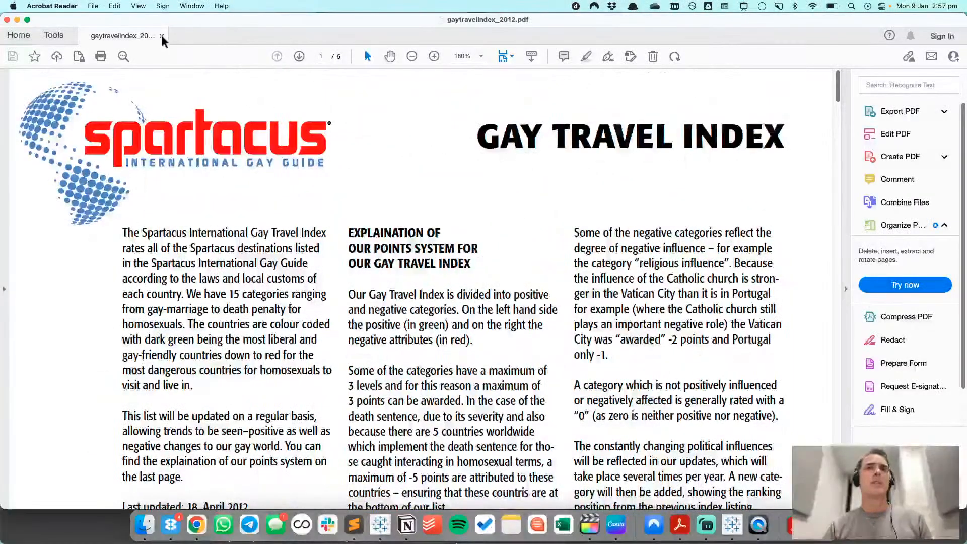
- Read the 2012 PDF's introduction, then switch to Tableau and look across the Gay Travel Index data columns in the data source preview
{"action": "scroll", "coordinate": [246, 337], "scroll_direction": "down", "scroll_amount": 5}
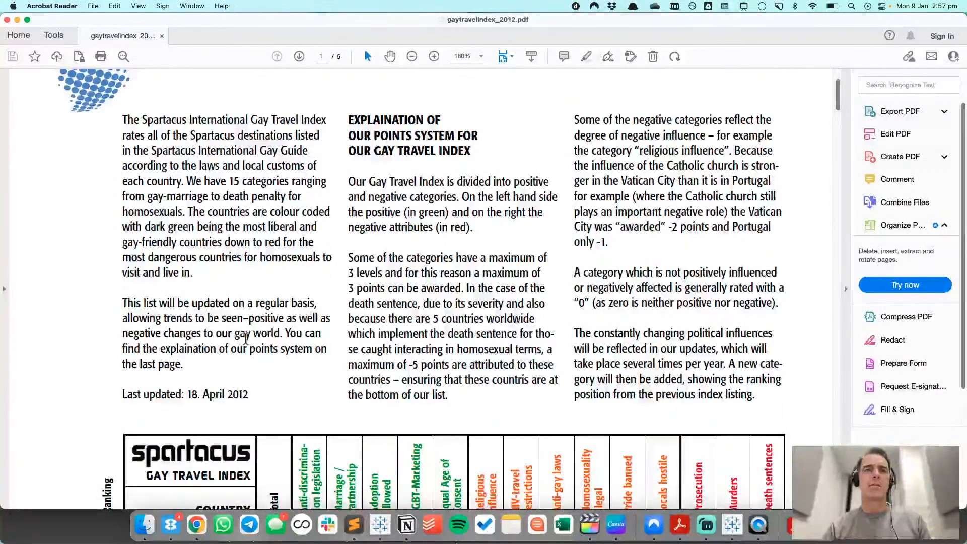
{"action": "key", "text": "alt+super+d"}
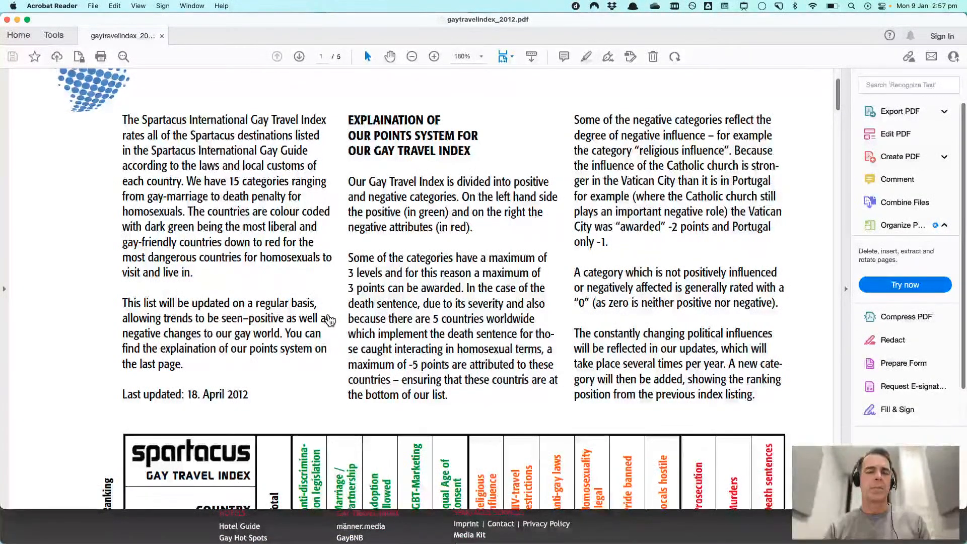
{"action": "key", "text": "super+Tab"}
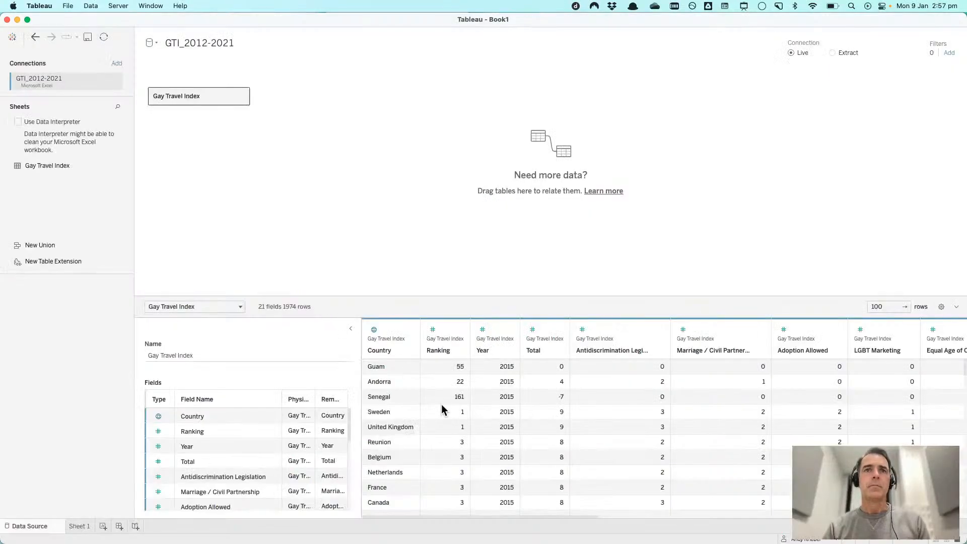
{"action": "scroll", "coordinate": [609, 433], "scroll_direction": "right", "scroll_amount": 10}
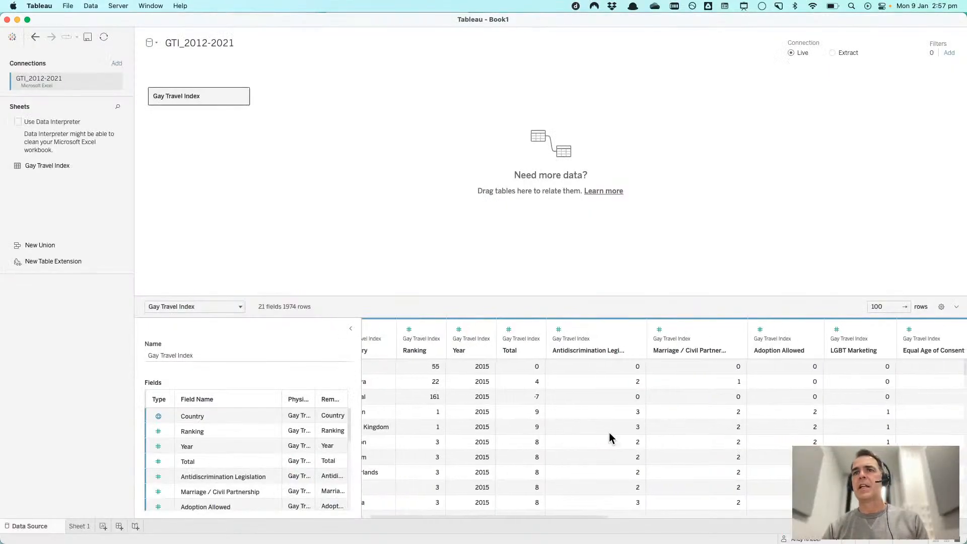
{"action": "scroll", "coordinate": [609, 437], "scroll_direction": "right", "scroll_amount": 15}
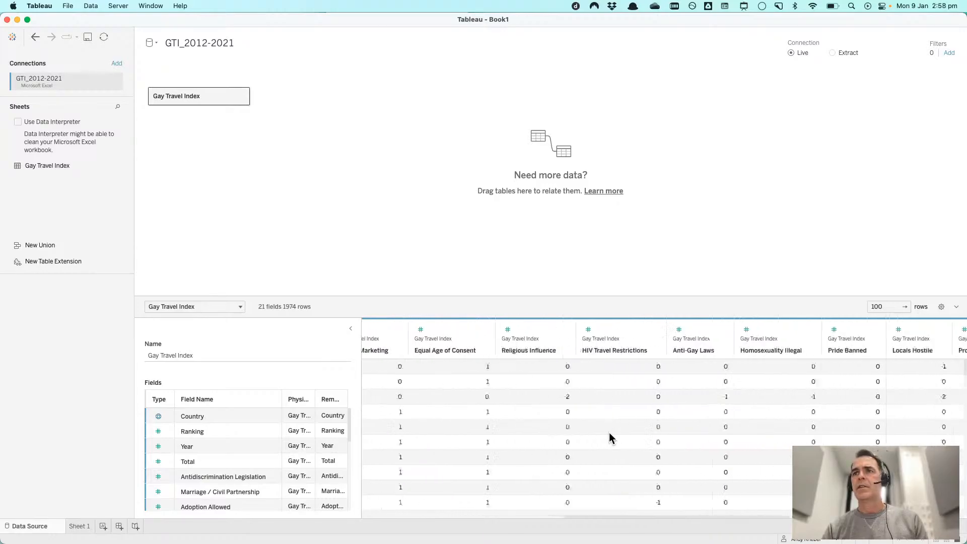
{"action": "scroll", "coordinate": [608, 434], "scroll_direction": "left", "scroll_amount": 20}
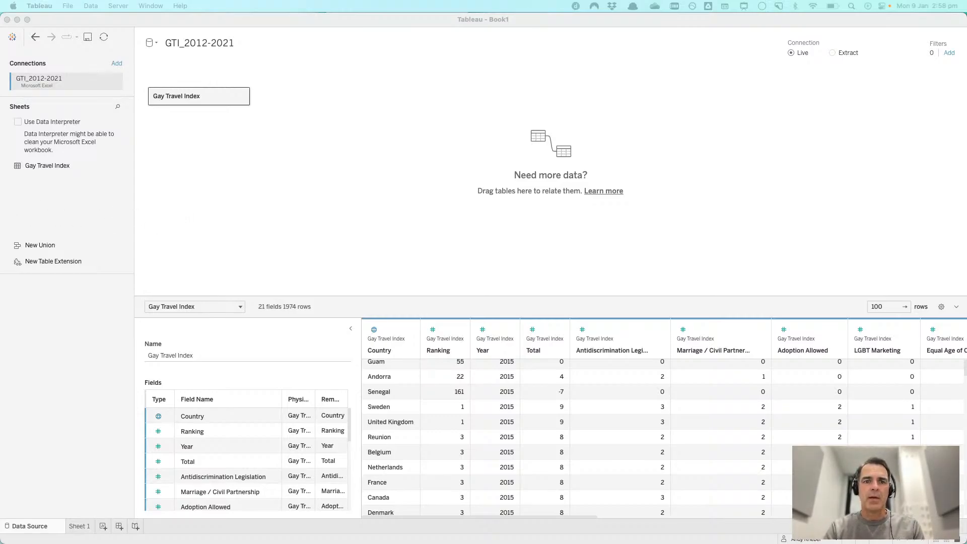
- Switch to Chrome, search Google for "tableau curvy bump chart" and open the Curvy Bump Chart & Slope Chart Template article
{"action": "key", "text": "super+Tab"}
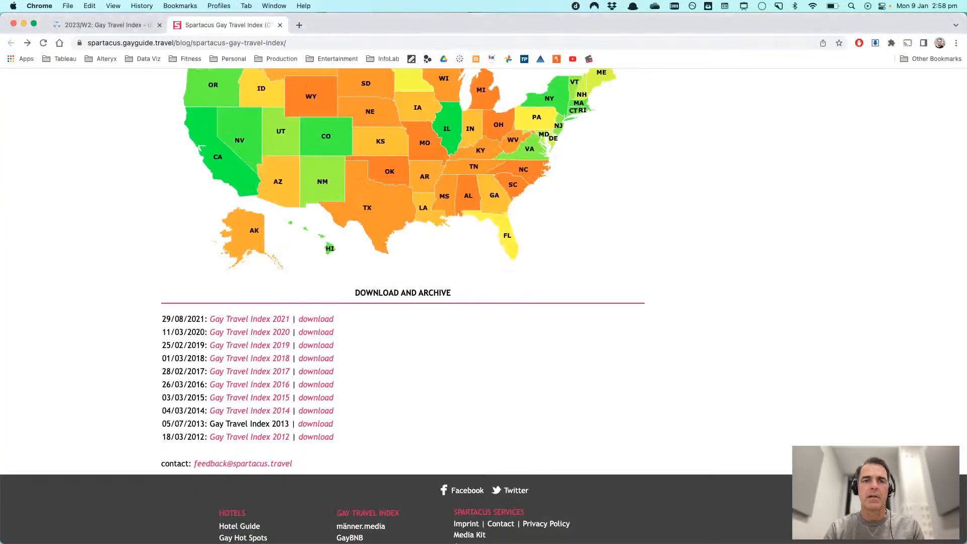
{"action": "left_click", "coordinate": [307, 40]}
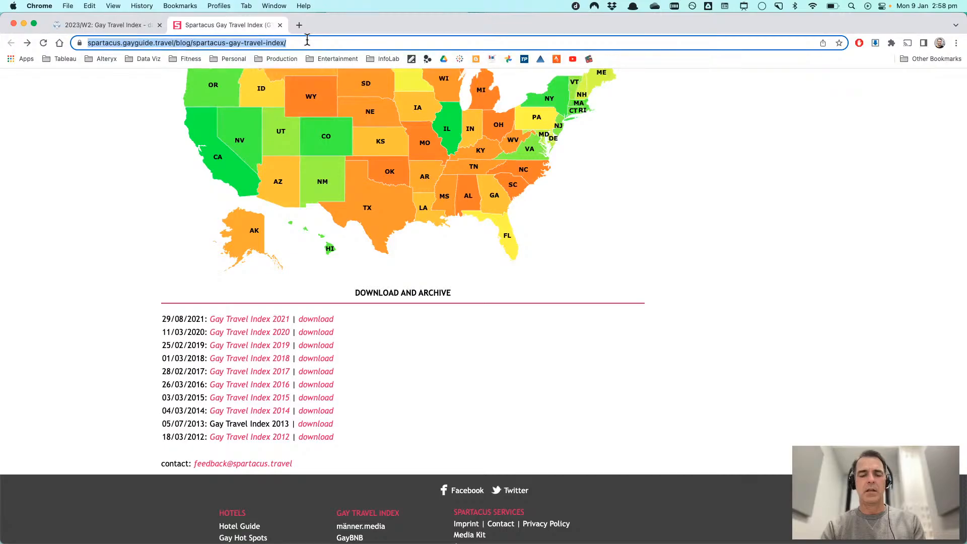
{"action": "type", "text": "tableaureferenceguide.com"}
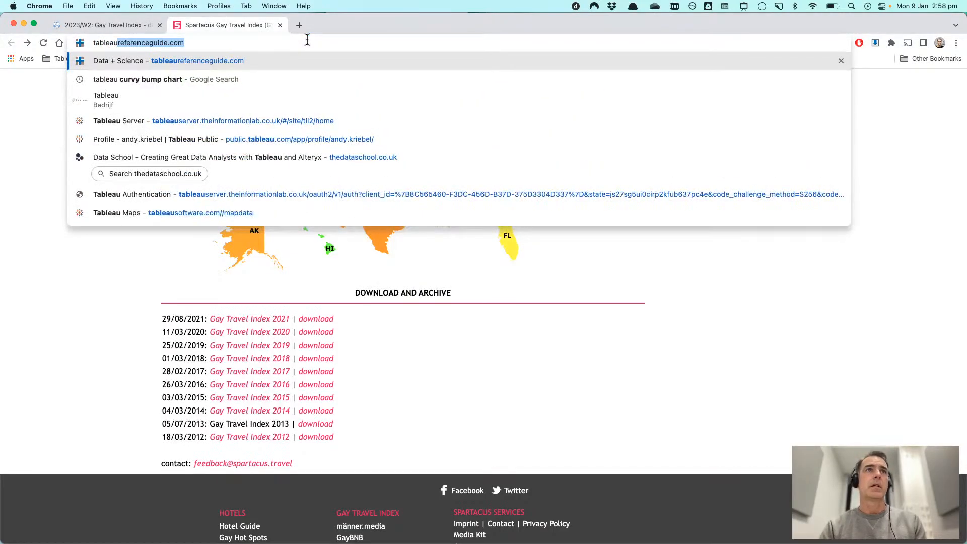
{"action": "key", "text": "Down"}
{"action": "key", "text": "Return"}
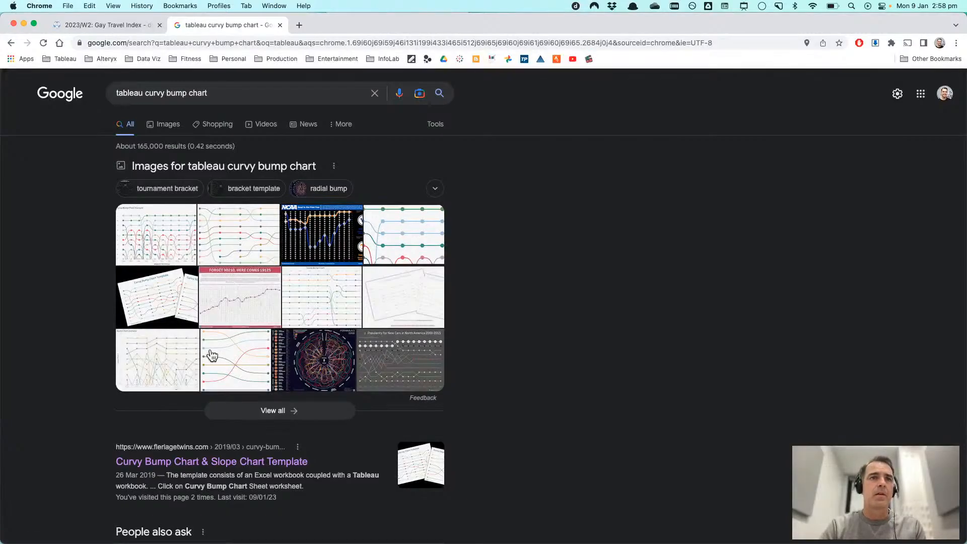
{"action": "scroll", "coordinate": [166, 353], "scroll_direction": "down", "scroll_amount": 5}
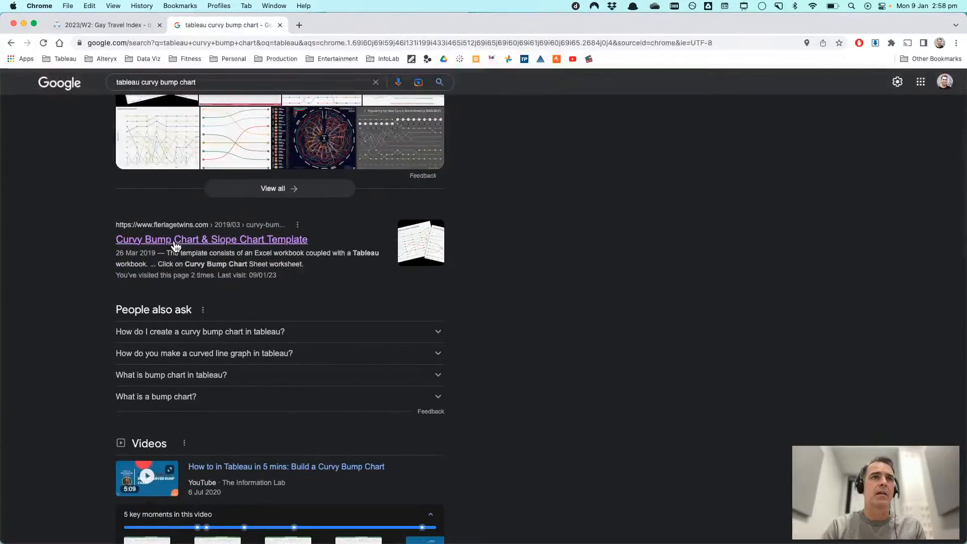
{"action": "left_click", "coordinate": [174, 243]}
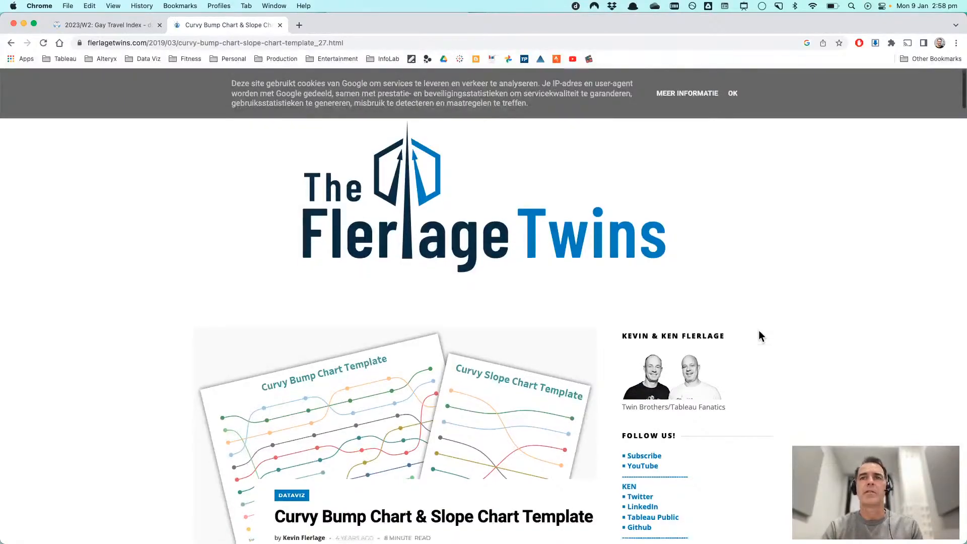
- Skim the template article and open its example "Forget 90210, Here Comes 19125" visualization in a separate browser tab
{"action": "scroll", "coordinate": [758, 331], "scroll_direction": "down", "scroll_amount": 20}
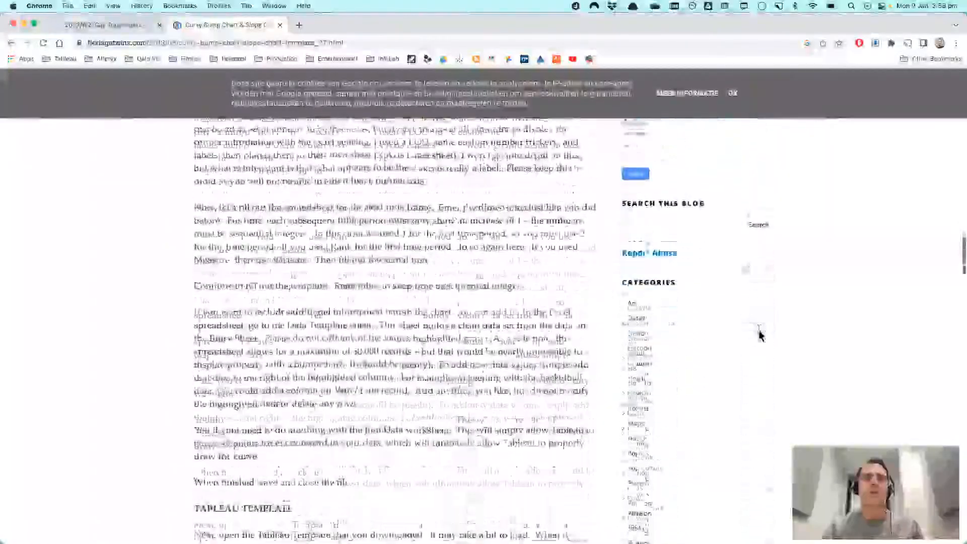
{"action": "scroll", "coordinate": [759, 335], "scroll_direction": "down", "scroll_amount": 15}
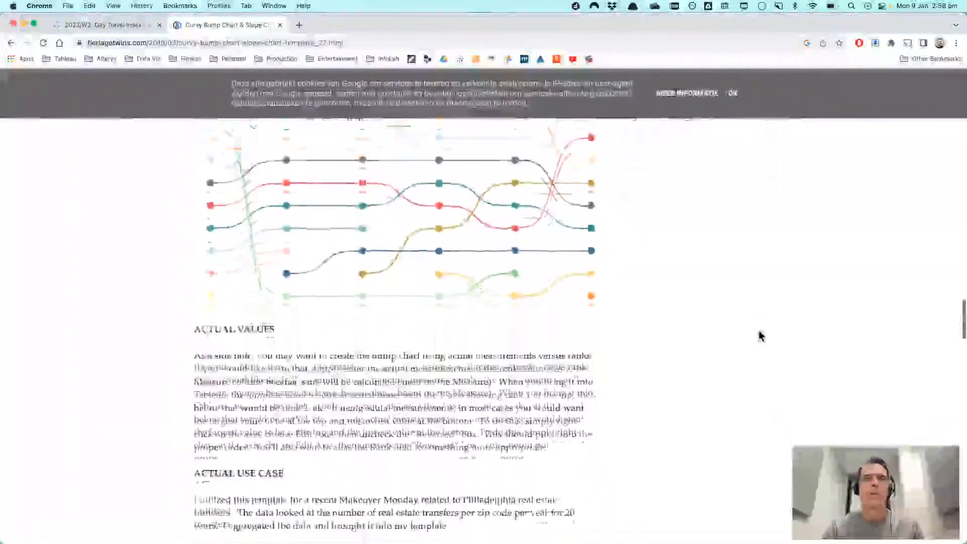
{"action": "scroll", "coordinate": [760, 336], "scroll_direction": "down", "scroll_amount": 20}
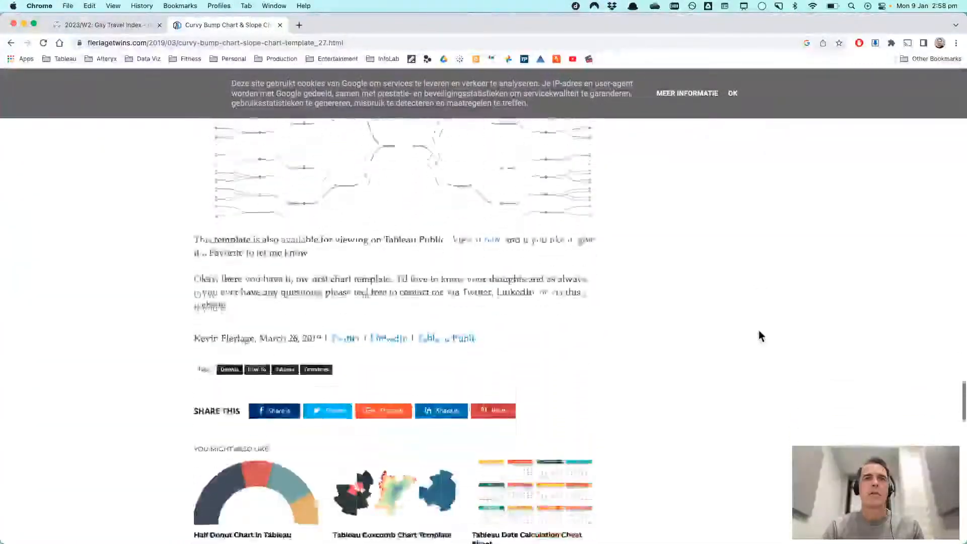
{"action": "scroll", "coordinate": [760, 335], "scroll_direction": "down", "scroll_amount": 7}
{"action": "scroll", "coordinate": [760, 336], "scroll_direction": "up", "scroll_amount": 10}
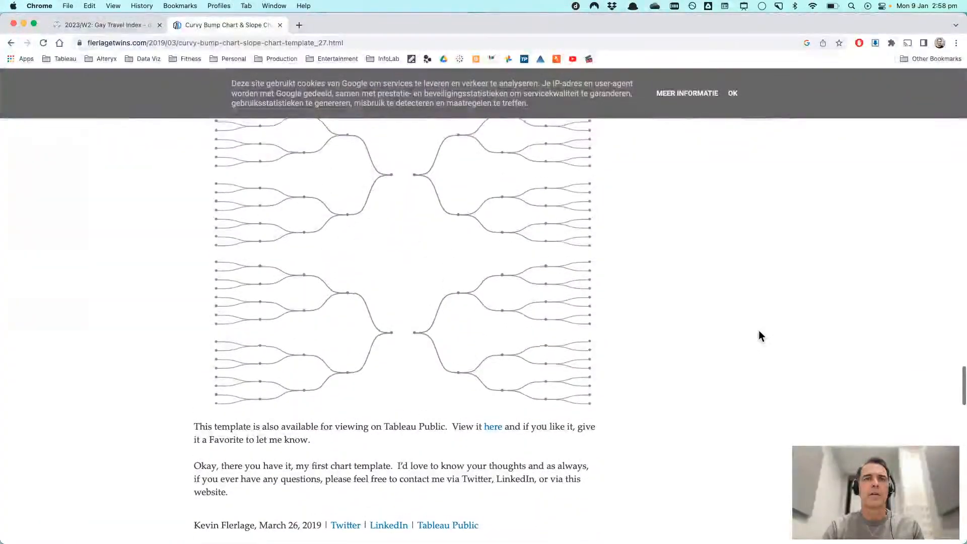
{"action": "scroll", "coordinate": [759, 335], "scroll_direction": "up", "scroll_amount": 10}
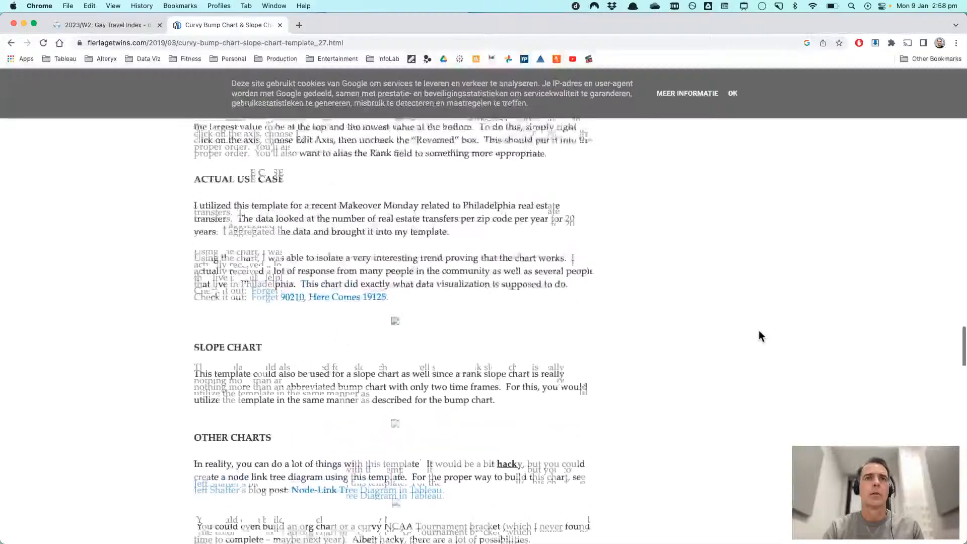
{"action": "left_click", "coordinate": [372, 373], "text": "super"}
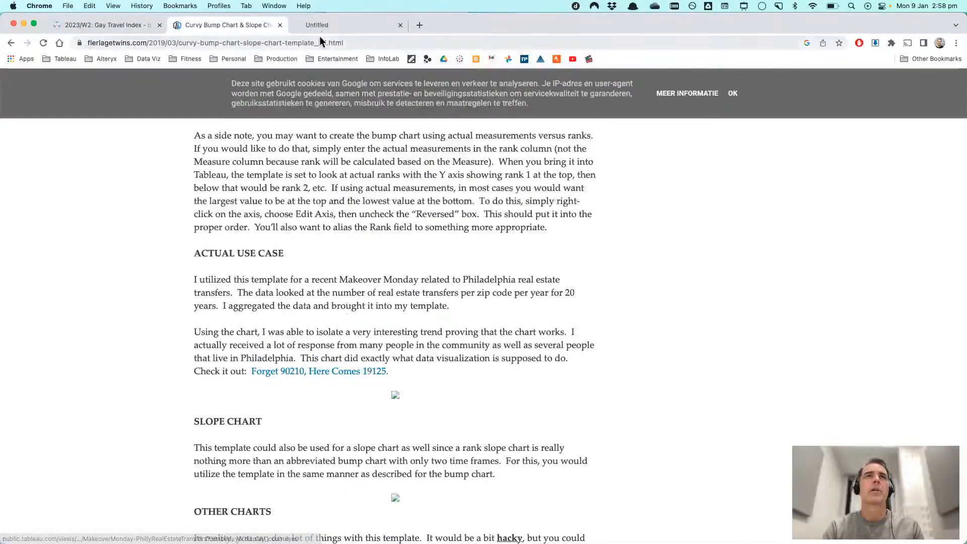
{"action": "left_click", "coordinate": [328, 23]}
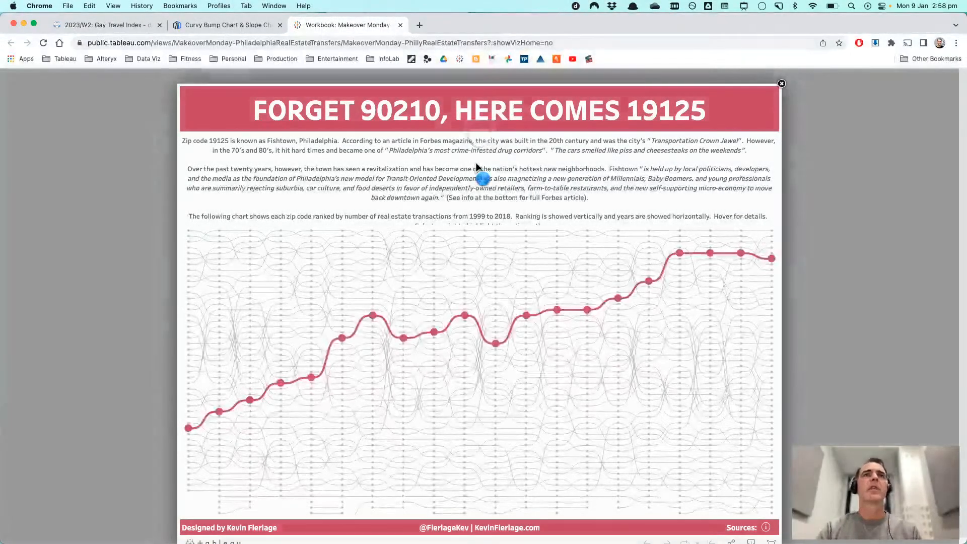
- Highlight individual zip codes' ranking lines in the Philadelphia real estate bump chart, and clear the highlight
{"action": "scroll", "coordinate": [575, 228], "scroll_direction": "down", "scroll_amount": 1}
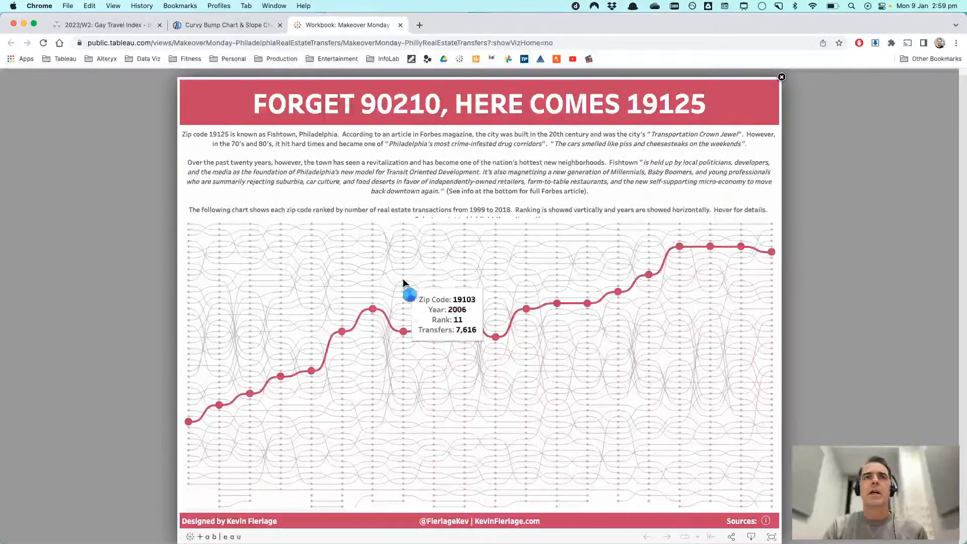
{"action": "left_click", "coordinate": [403, 280]}
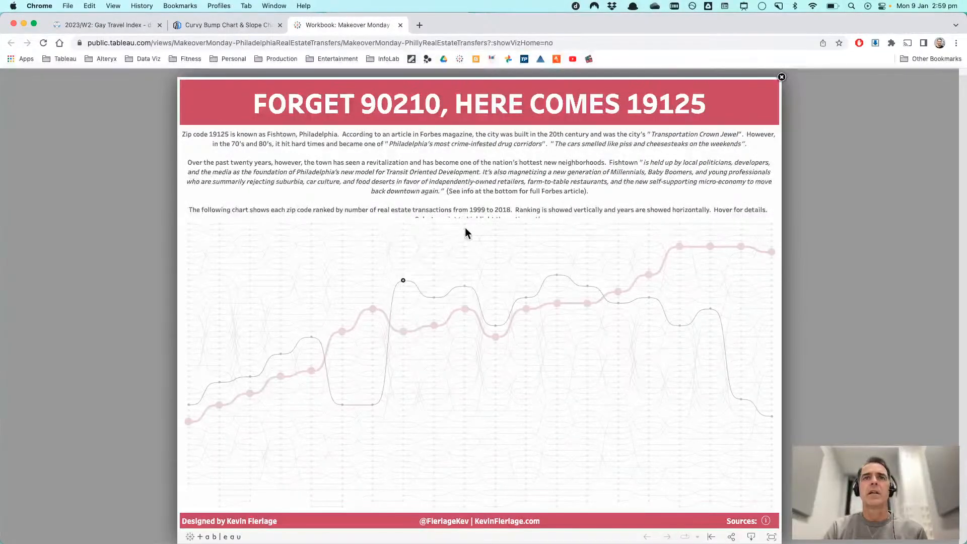
{"action": "left_click", "coordinate": [479, 227]}
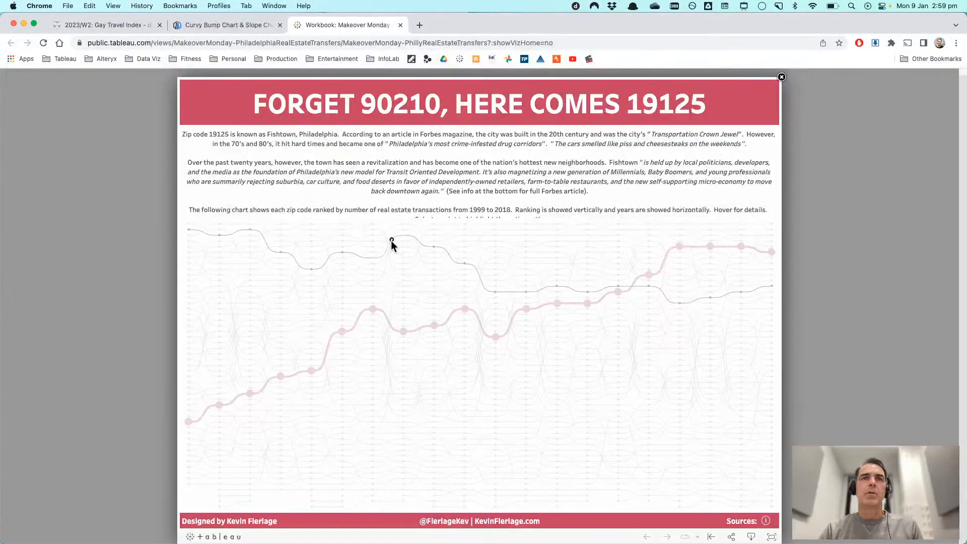
{"action": "mouse_move", "coordinate": [391, 240]}
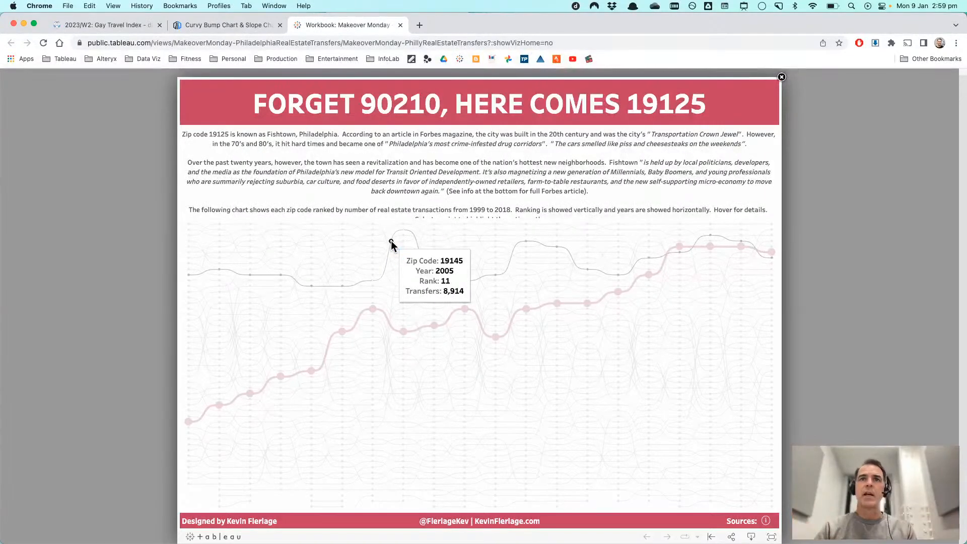
{"action": "left_click", "coordinate": [391, 241]}
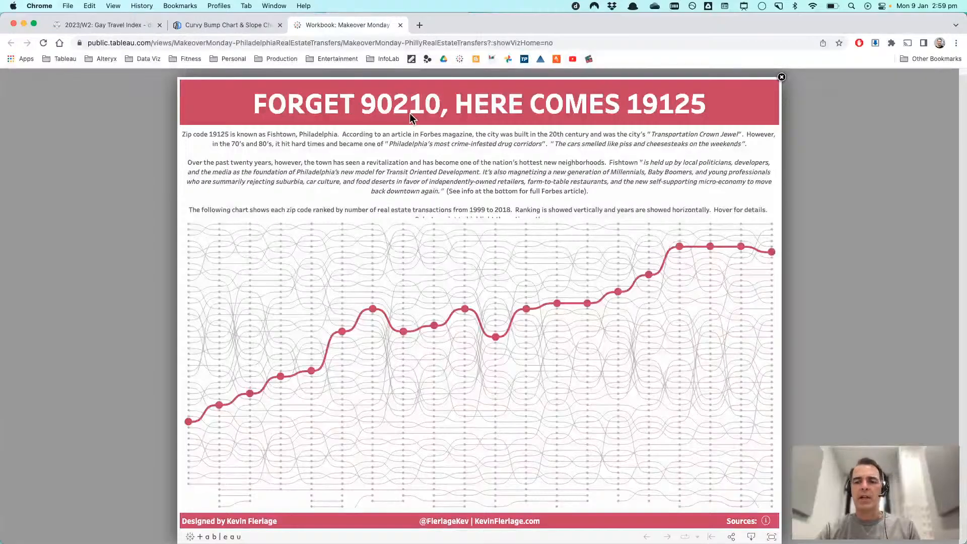
- Return to the template article's Download section and open the linked Google Drive folder with the template files
{"action": "left_click", "coordinate": [207, 24]}
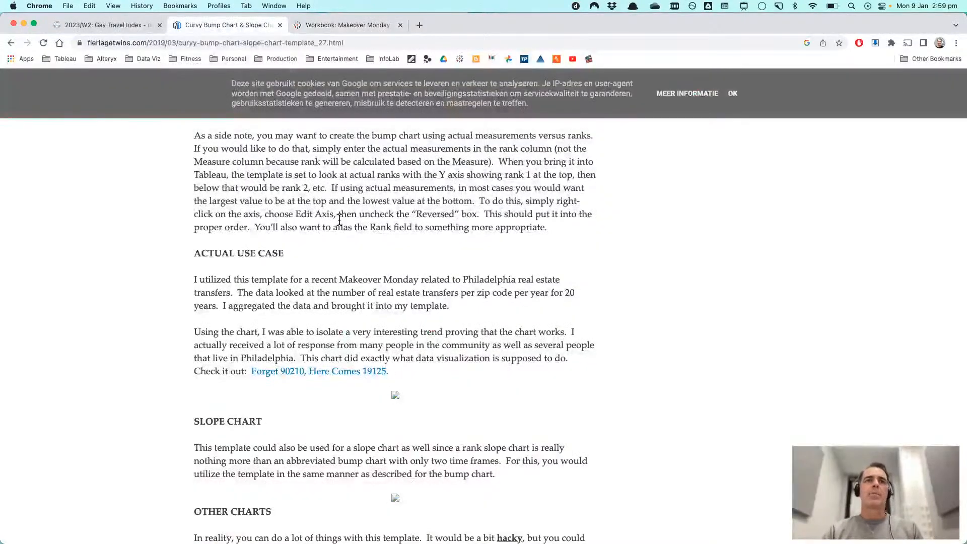
{"action": "scroll", "coordinate": [533, 259], "scroll_direction": "up", "scroll_amount": 3}
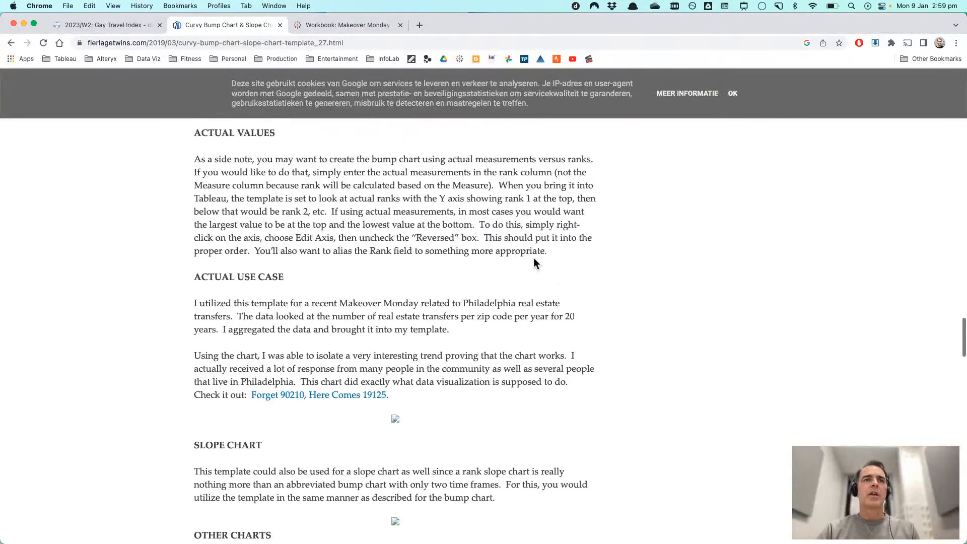
{"action": "scroll", "coordinate": [533, 261], "scroll_direction": "up", "scroll_amount": 15}
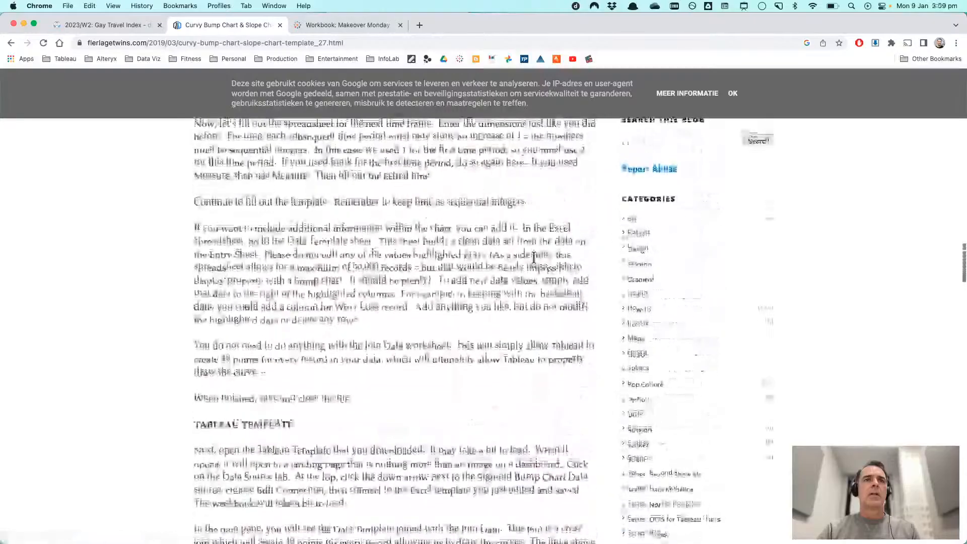
{"action": "scroll", "coordinate": [534, 260], "scroll_direction": "up", "scroll_amount": 12}
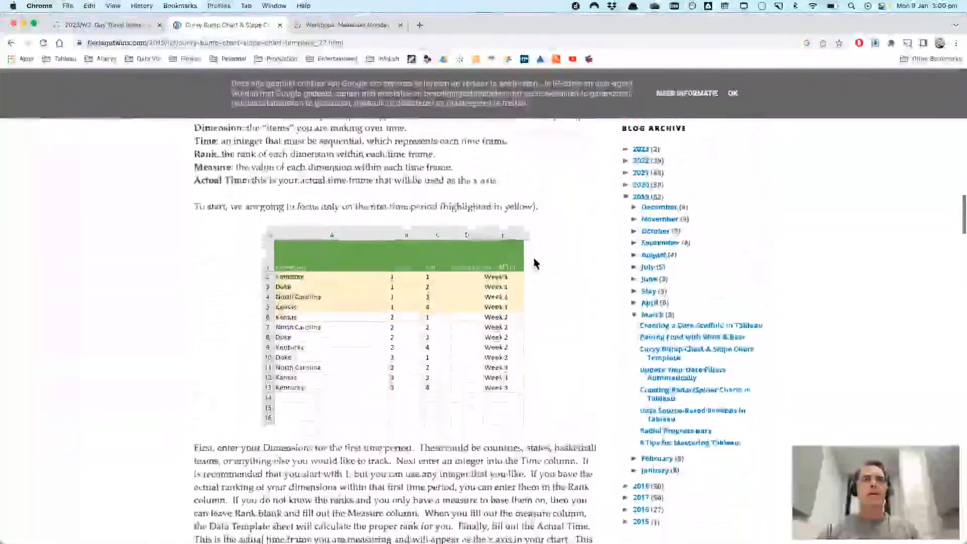
{"action": "scroll", "coordinate": [315, 191], "scroll_direction": "up", "scroll_amount": 10}
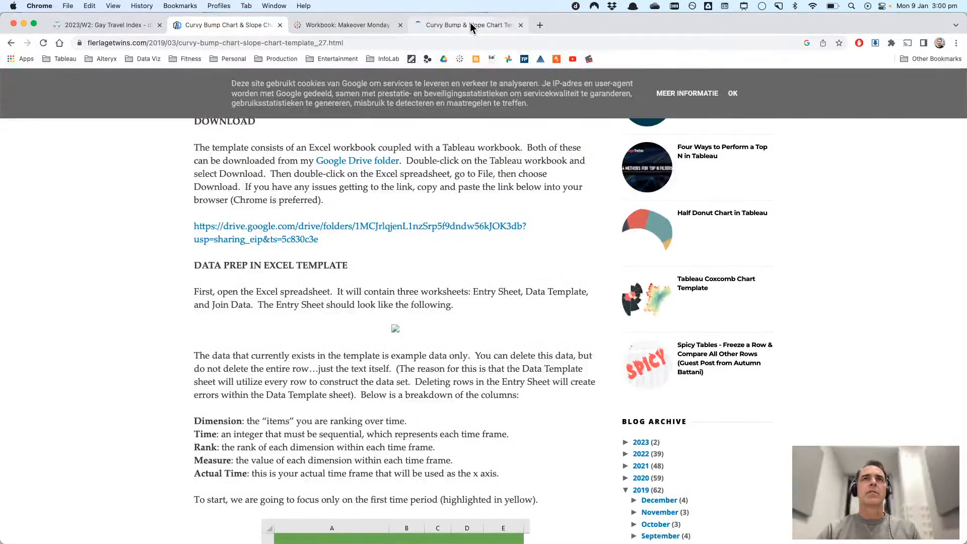
{"action": "left_click", "coordinate": [470, 22]}
- Download Curvy Bump & Slope Chart Tableau TEMPLATE.twbx and Curvy Bump & Slope Chart Data TEMPLATE, and switch to Finder
{"action": "left_click", "coordinate": [285, 209]}
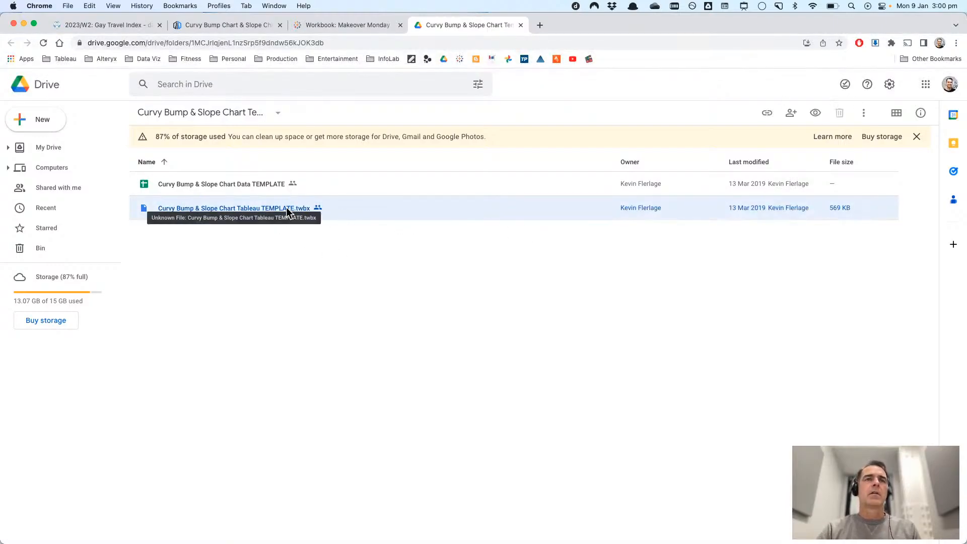
{"action": "right_click", "coordinate": [286, 207]}
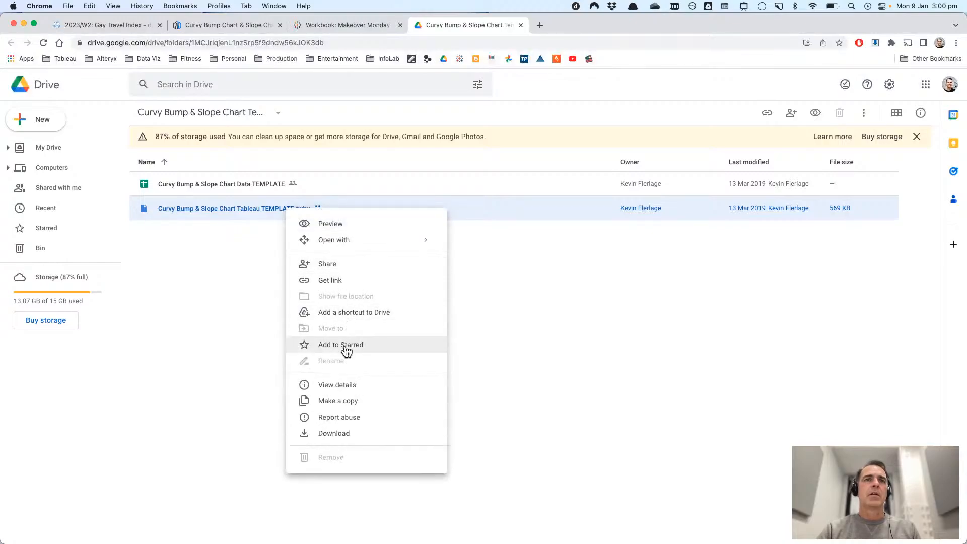
{"action": "left_click", "coordinate": [341, 433]}
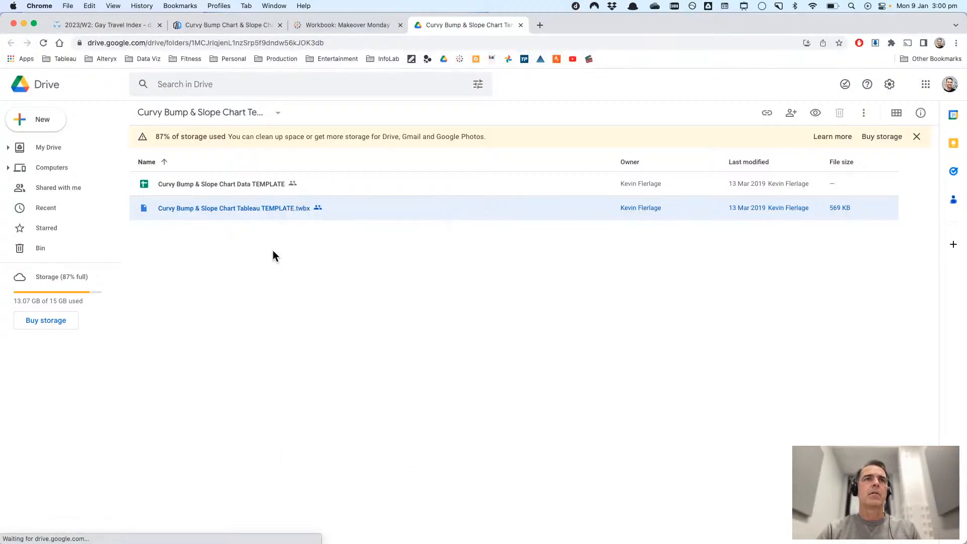
{"action": "right_click", "coordinate": [252, 183]}
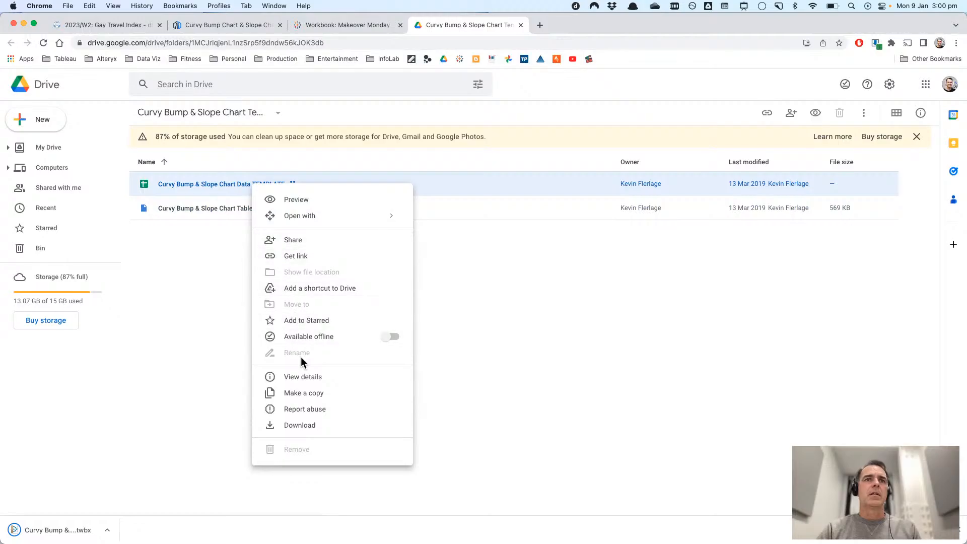
{"action": "left_click", "coordinate": [309, 427]}
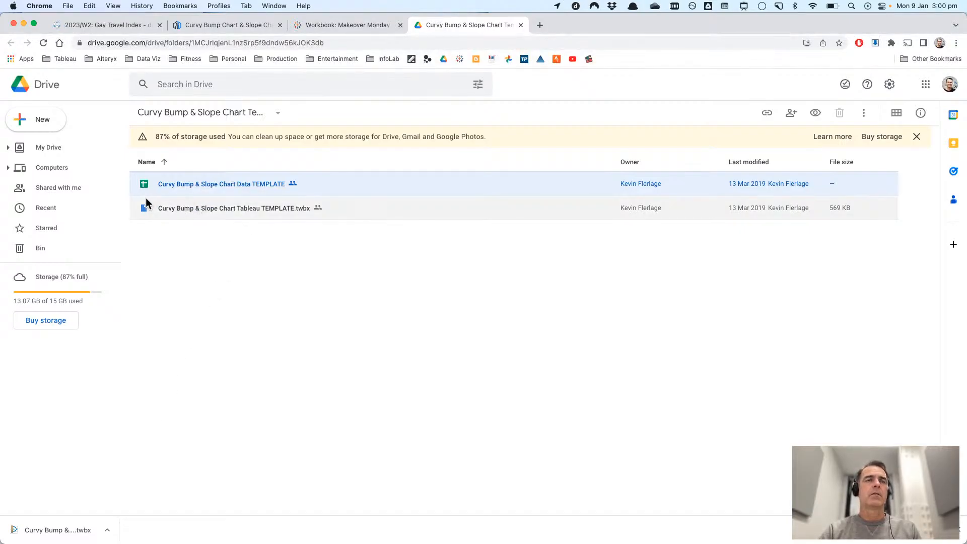
{"action": "key", "text": "super+Tab"}
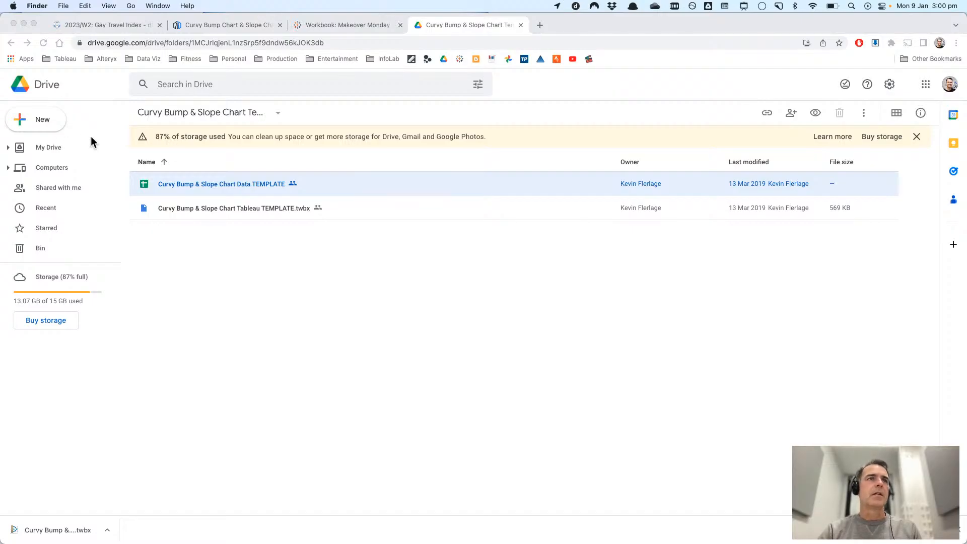
- Download the Curvy Bump & Slope Chart Data TEMPLATE from the Drive folder and switch to Tableau
{"action": "left_click", "coordinate": [200, 185]}
{"action": "right_click", "coordinate": [200, 185]}
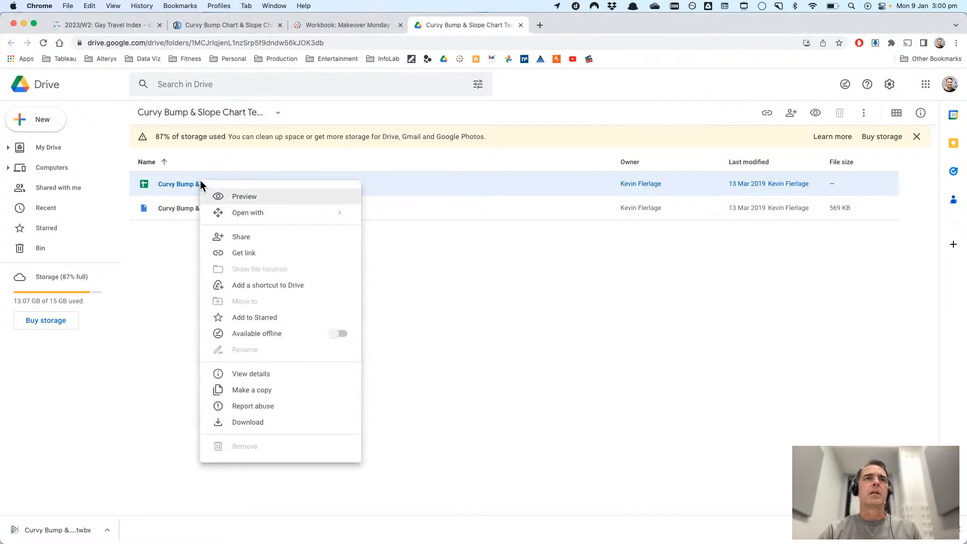
{"action": "left_click", "coordinate": [250, 423]}
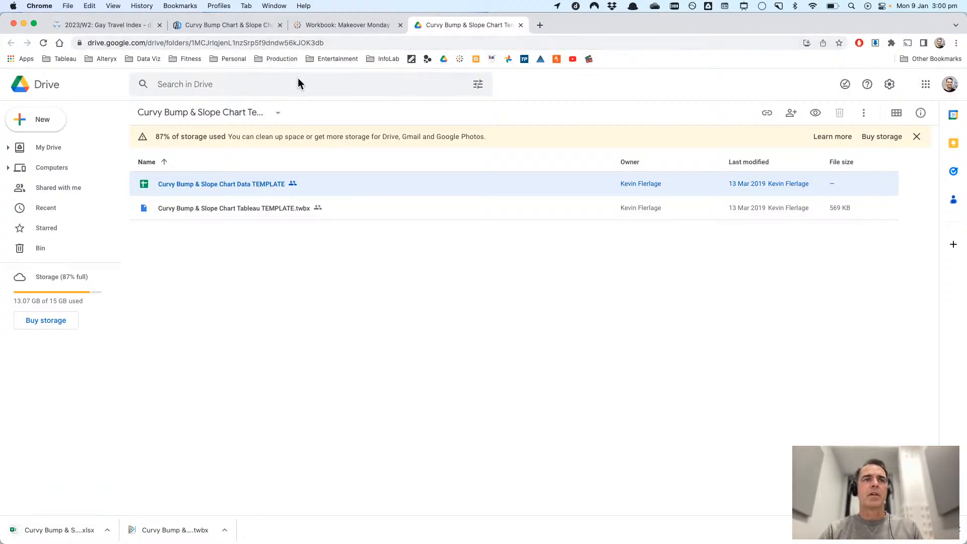
{"action": "key", "text": "super+Tab"}
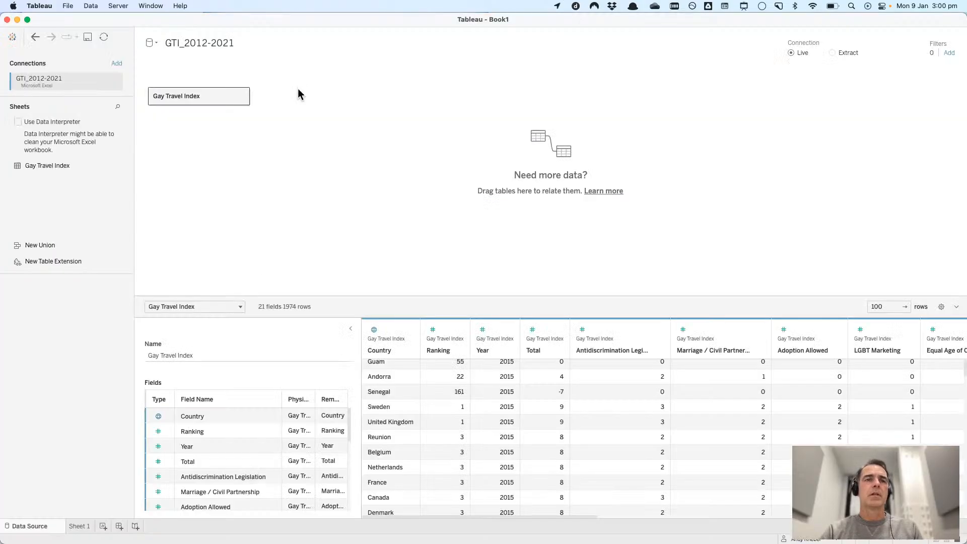
- Open Sheet 1 and convert the Ranking field from a measure to a dimension
{"action": "left_click", "coordinate": [81, 527]}
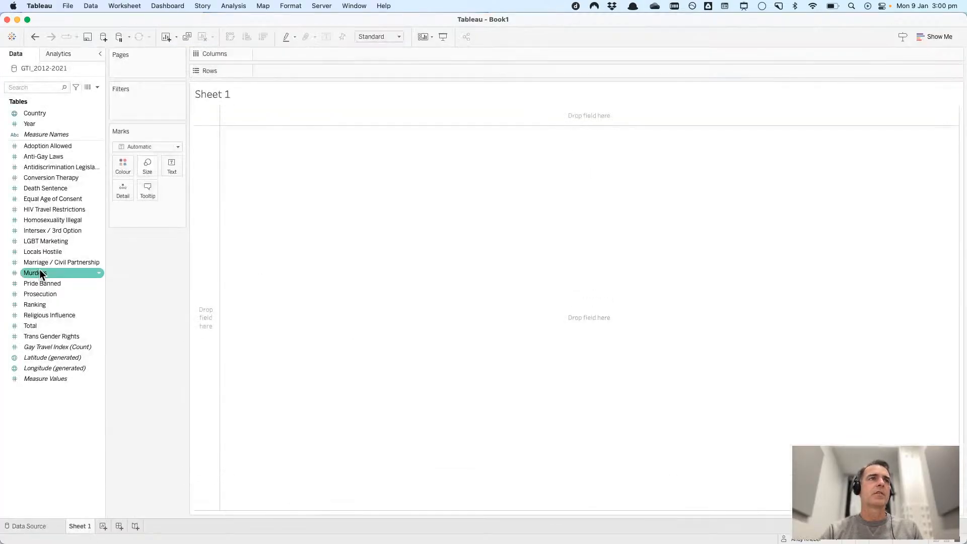
{"action": "left_click", "coordinate": [48, 326]}
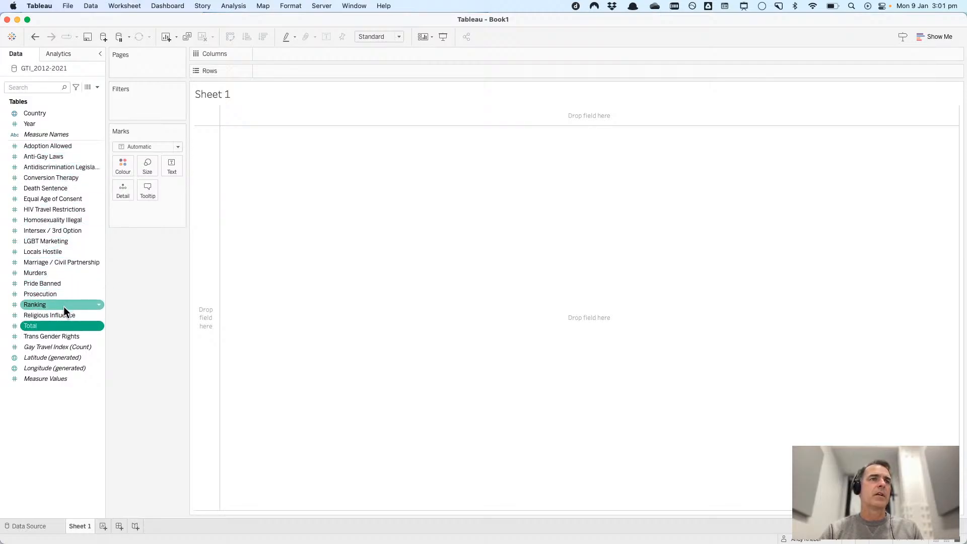
{"action": "left_click_drag", "start_coordinate": [64, 305], "coordinate": [50, 127]}
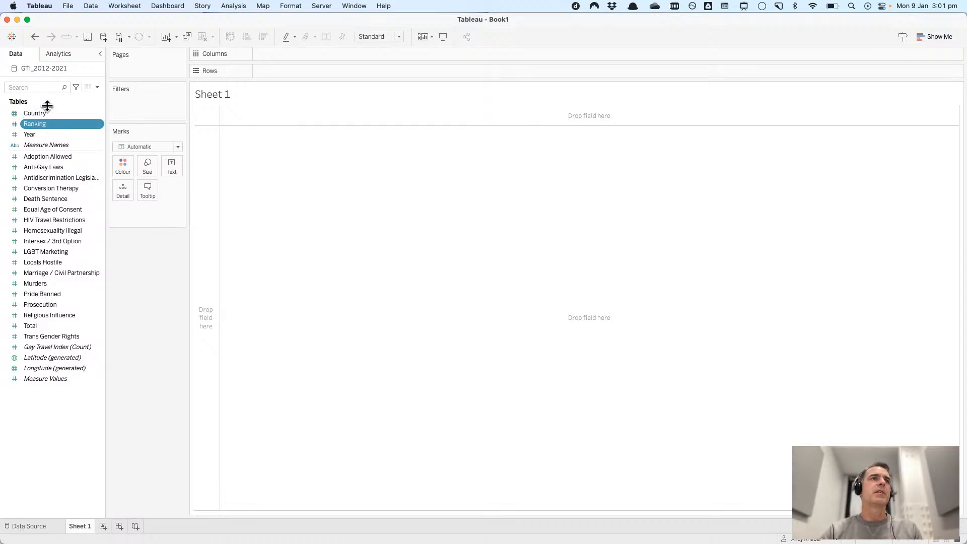
- Edit the GTI_2012-2021 data source and pivot all columns from Total through Conversion Therapy
{"action": "right_click", "coordinate": [48, 71]}
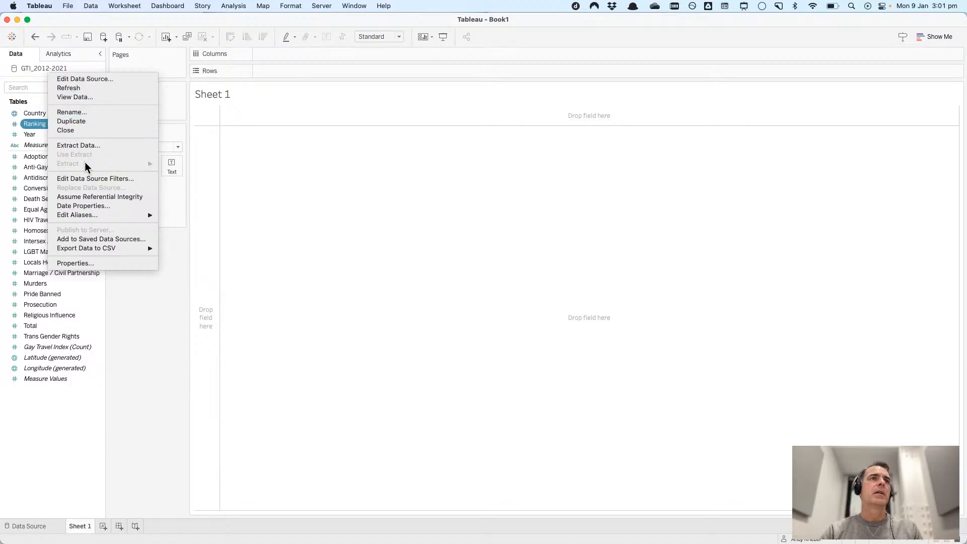
{"action": "left_click", "coordinate": [85, 78]}
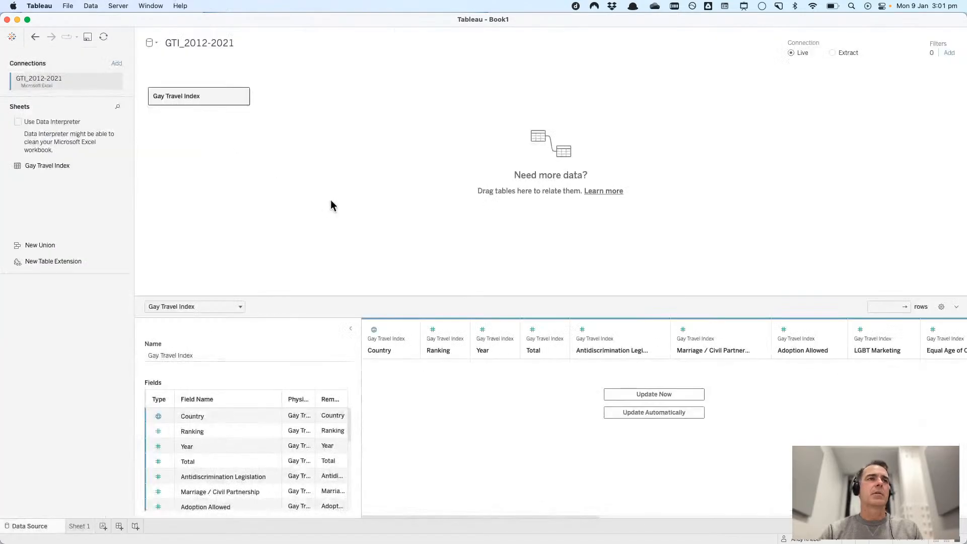
{"action": "left_click", "coordinate": [545, 322]}
{"action": "scroll", "coordinate": [707, 363], "scroll_direction": "right", "scroll_amount": 15}
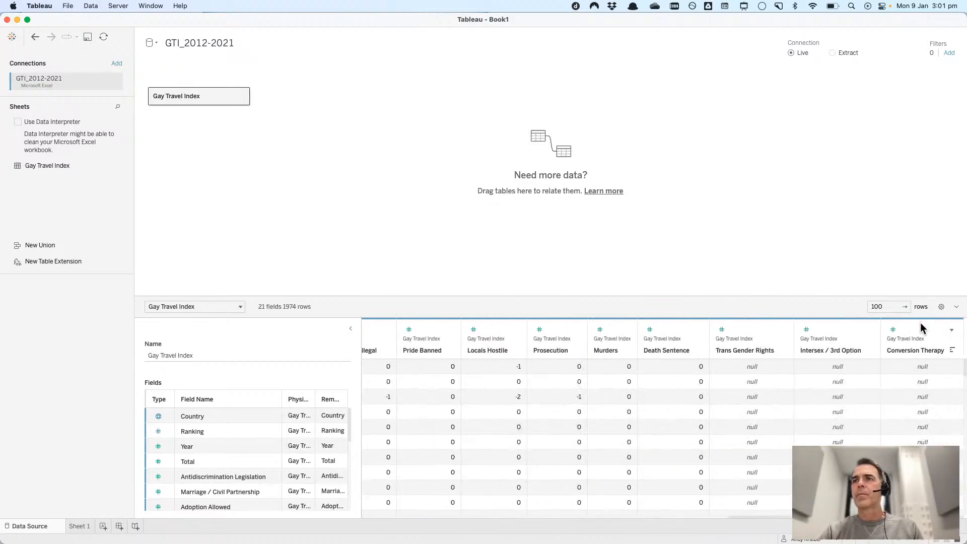
{"action": "left_click", "coordinate": [919, 322], "text": "shift"}
{"action": "left_click", "coordinate": [951, 331]}
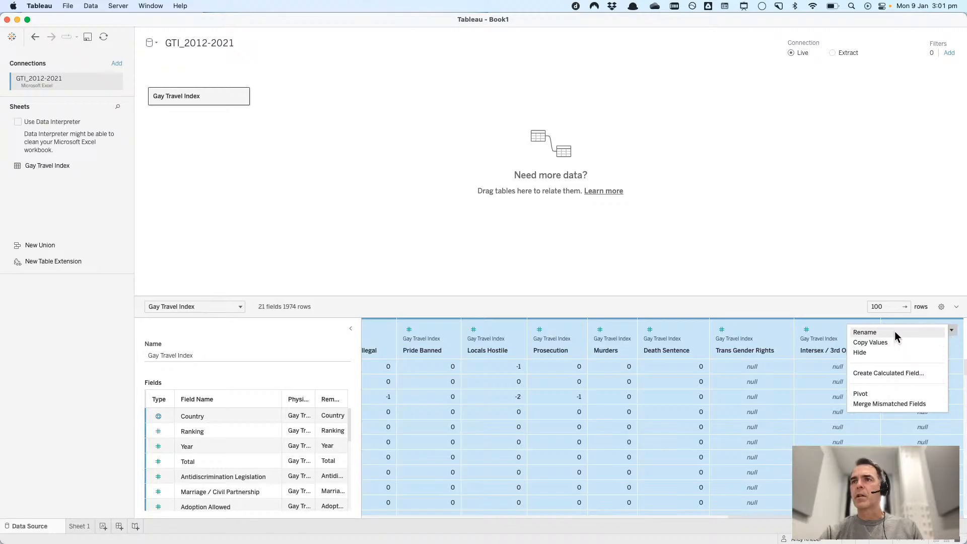
{"action": "left_click", "coordinate": [885, 394]}
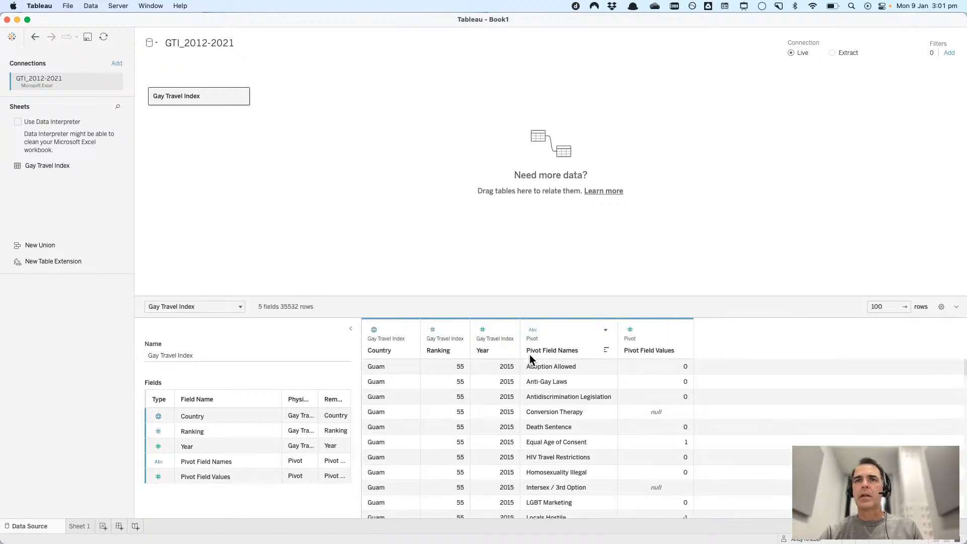
- Check the points system explanation and category headings in gaytravelindex_2012.pdf, and return to Tableau
{"action": "double_click", "coordinate": [544, 350]}
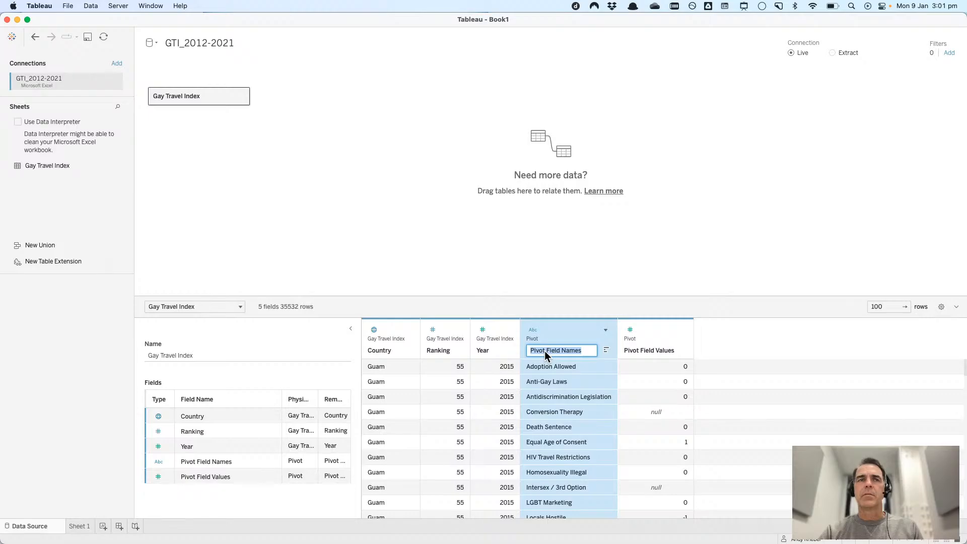
{"action": "key", "text": "super+Tab"}
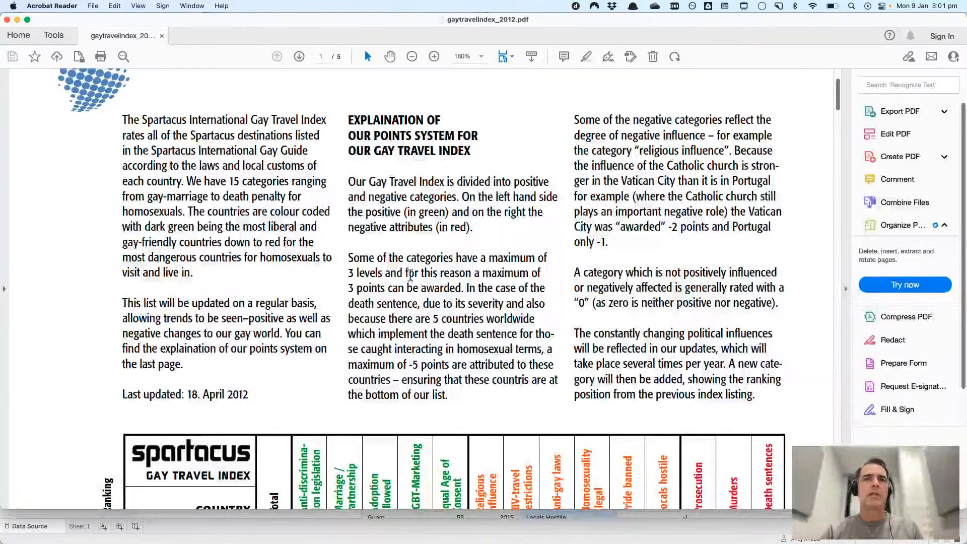
{"action": "scroll", "coordinate": [428, 381], "scroll_direction": "down", "scroll_amount": 3}
{"action": "scroll", "coordinate": [428, 381], "scroll_direction": "up", "scroll_amount": 3}
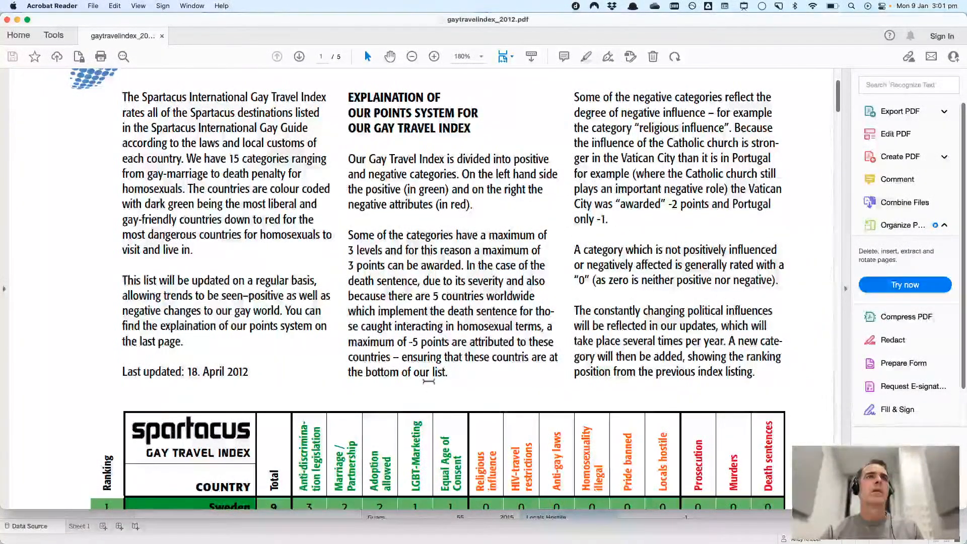
{"action": "key", "text": "super+Tab"}
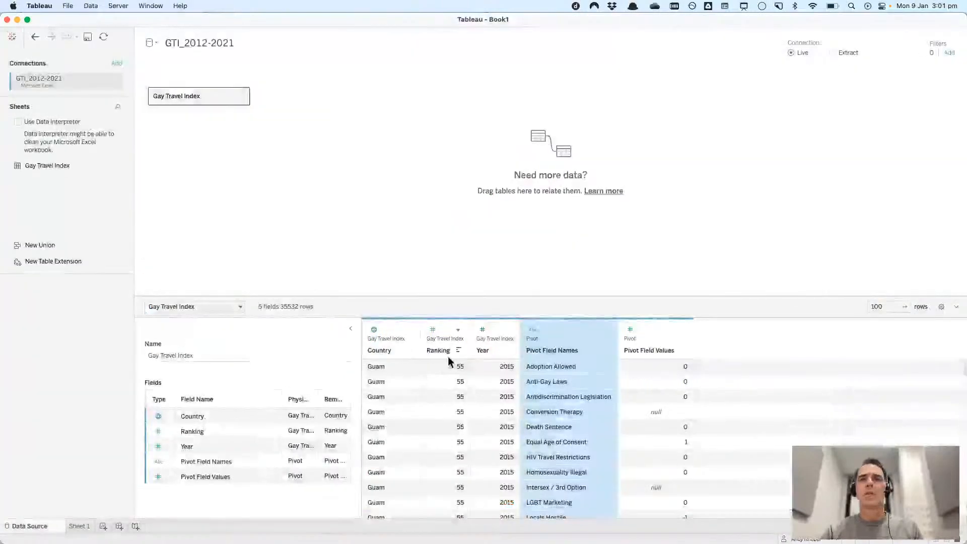
- Rename Pivot Field Names to Category and Pivot Field Values to Score
{"action": "double_click", "coordinate": [553, 351]}
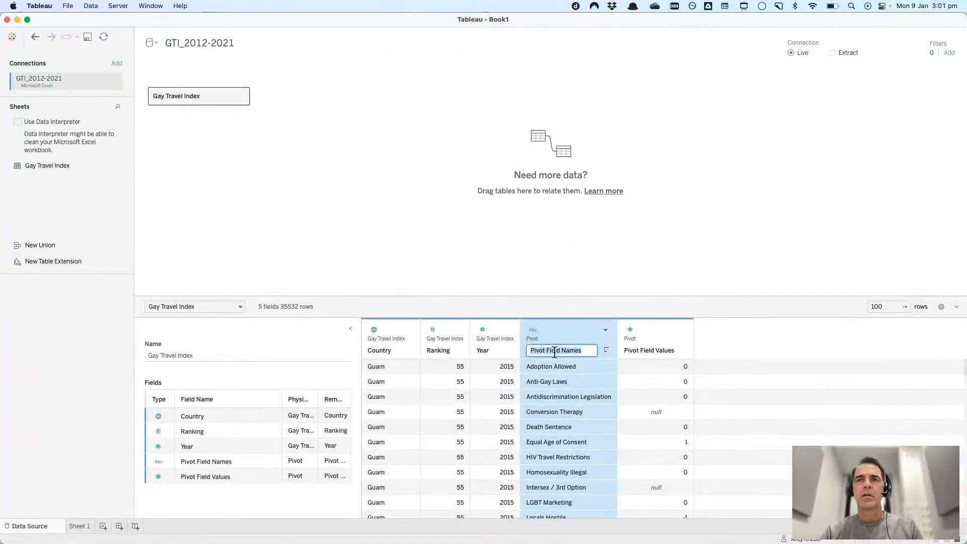
{"action": "type", "text": "Category"}
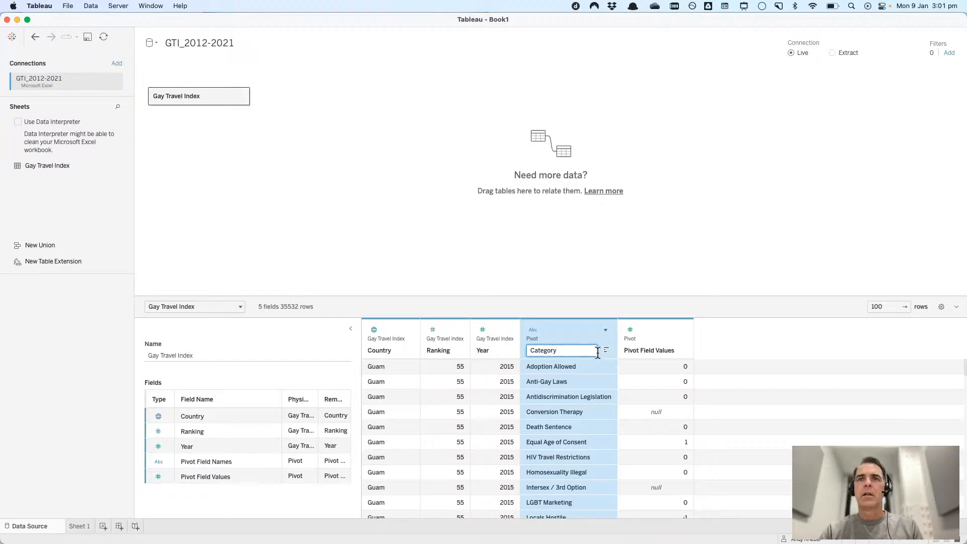
{"action": "double_click", "coordinate": [646, 351]}
{"action": "type", "text": "Sc"}
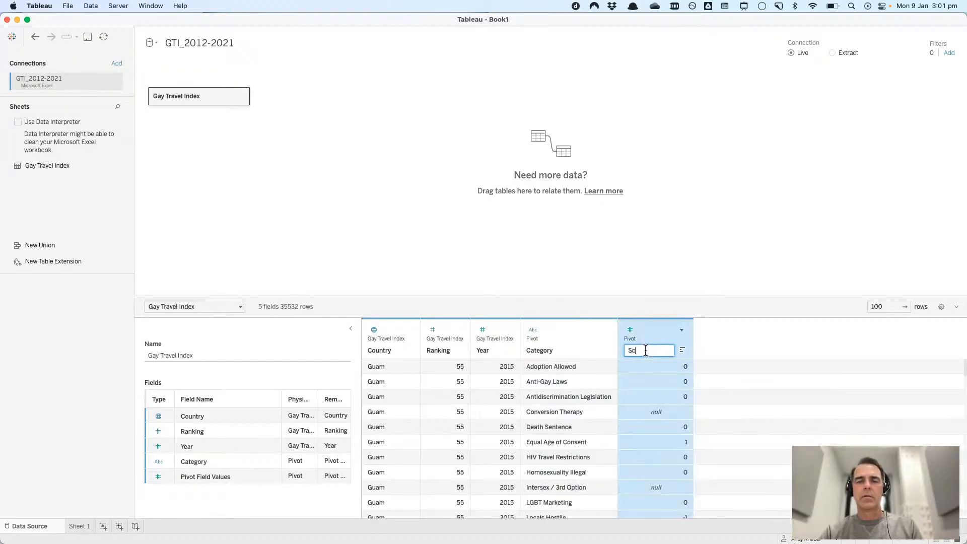
{"action": "type", "text": "ore"}
{"action": "key", "text": "Return"}
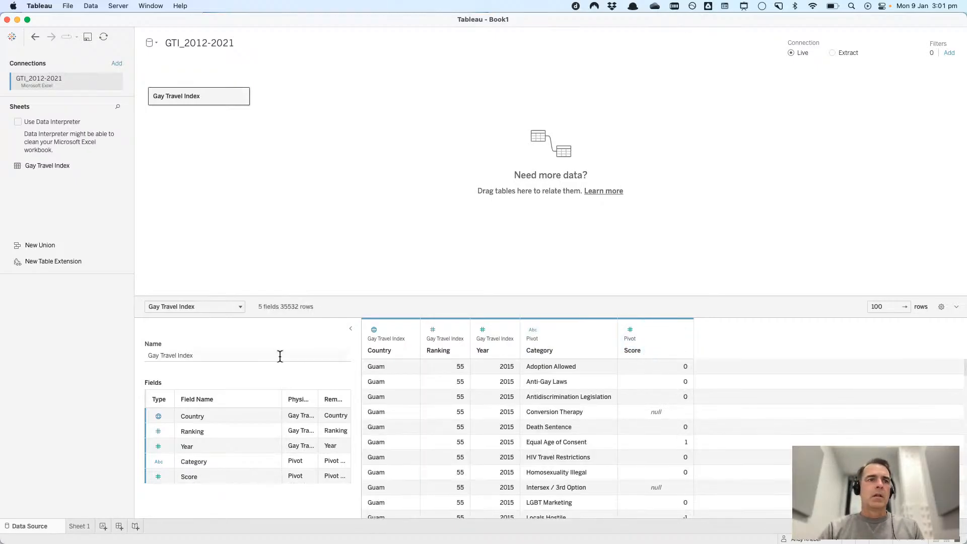
- Filter Sheet 1 by Category, keeping only Total
{"action": "left_click", "coordinate": [79, 525]}
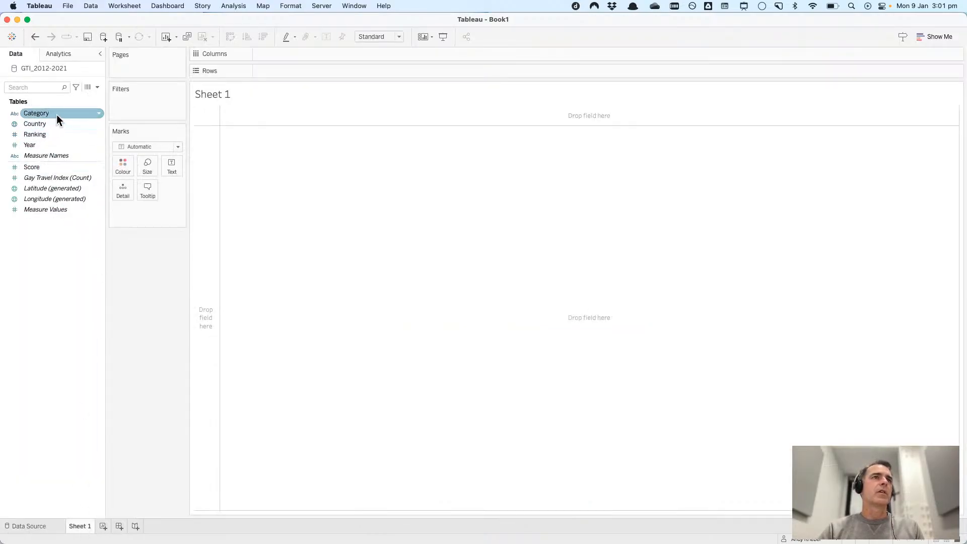
{"action": "left_click_drag", "start_coordinate": [56, 113], "coordinate": [144, 102]}
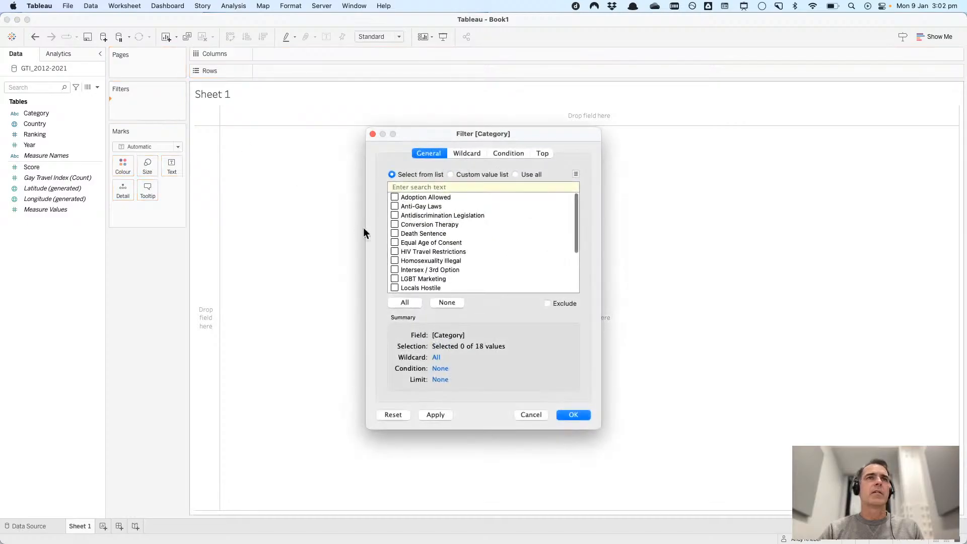
{"action": "scroll", "coordinate": [418, 273], "scroll_direction": "down", "scroll_amount": 3}
{"action": "left_click", "coordinate": [395, 279]}
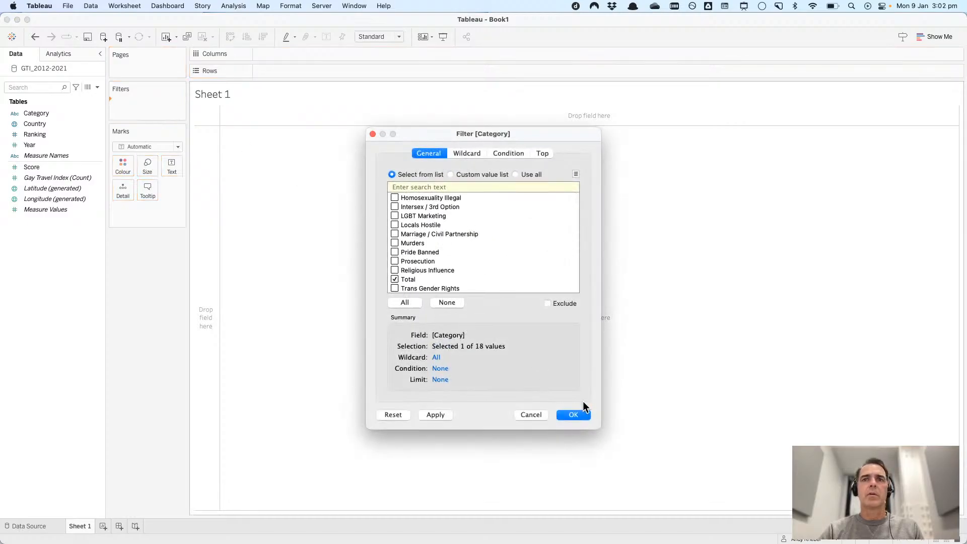
{"action": "left_click", "coordinate": [575, 413]}
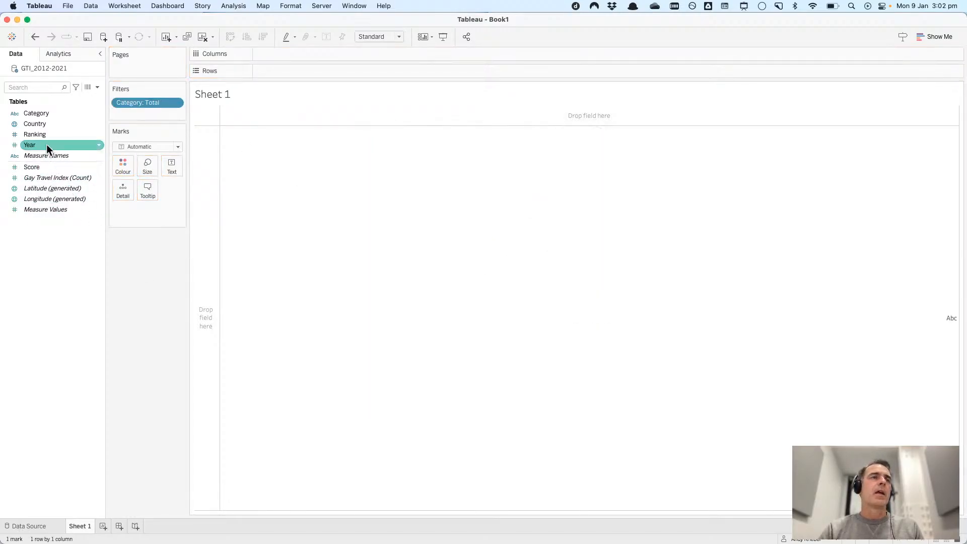
- Plot the sum of Score by Year with Country on Detail, and inspect Sweden's line at 2013
{"action": "left_click_drag", "start_coordinate": [47, 144], "coordinate": [303, 52]}
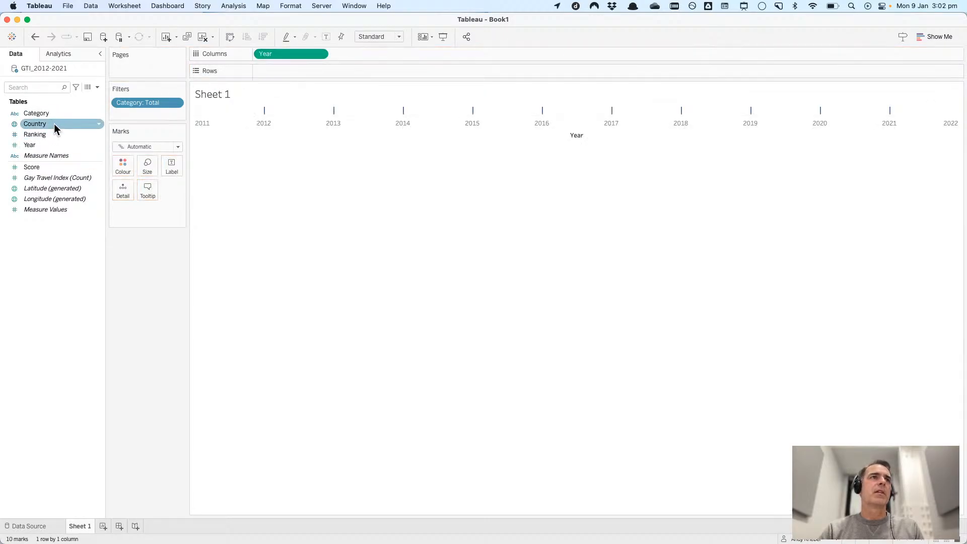
{"action": "left_click_drag", "start_coordinate": [55, 129], "coordinate": [126, 189]}
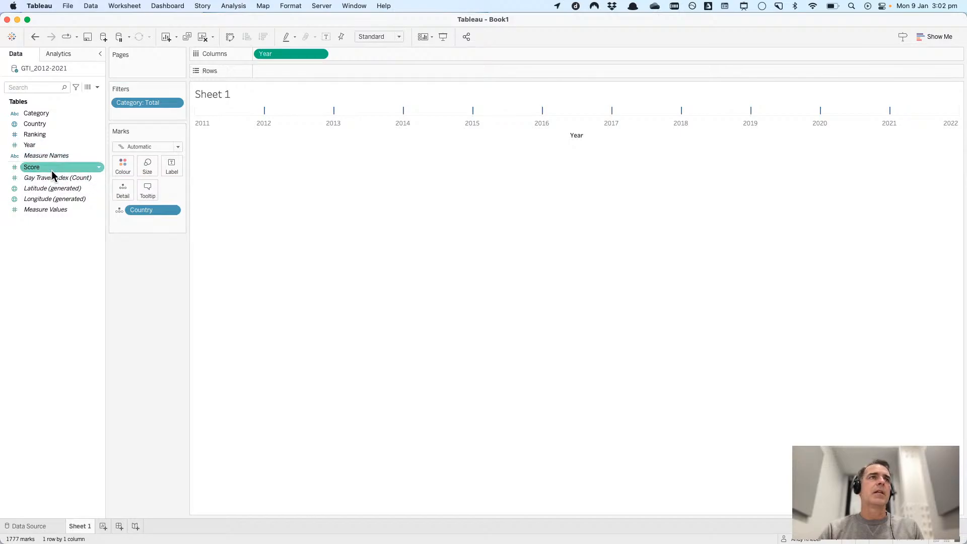
{"action": "left_click_drag", "start_coordinate": [52, 168], "coordinate": [311, 74]}
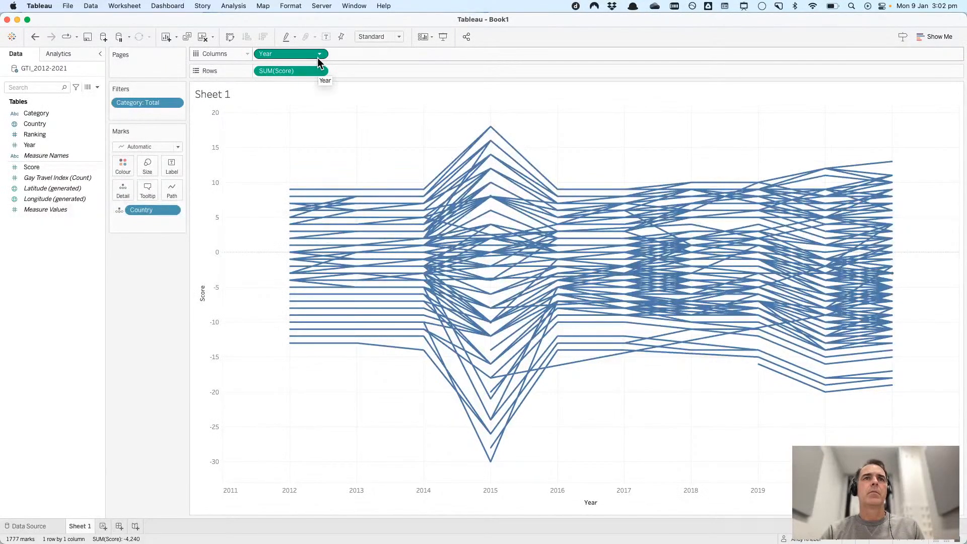
{"action": "left_click", "coordinate": [341, 190]}
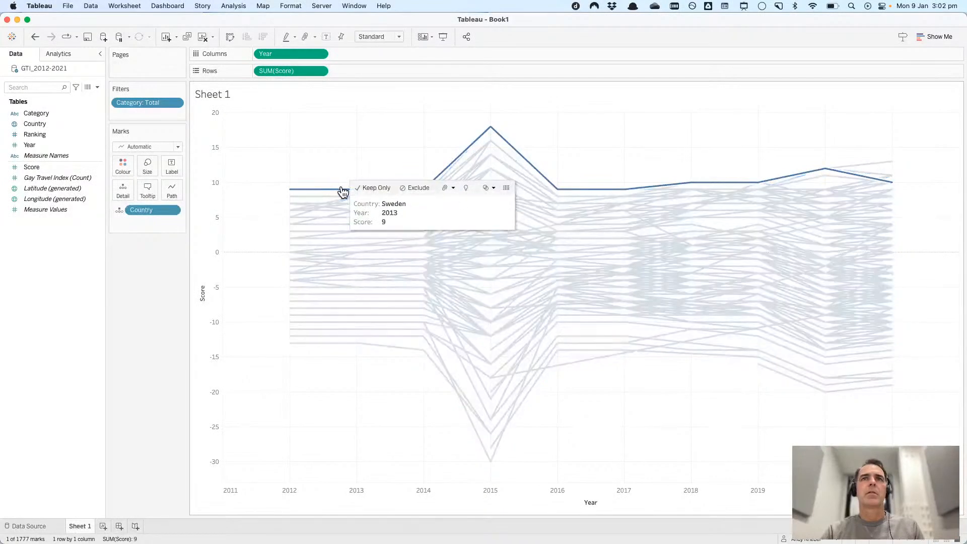
{"action": "left_click", "coordinate": [341, 190]}
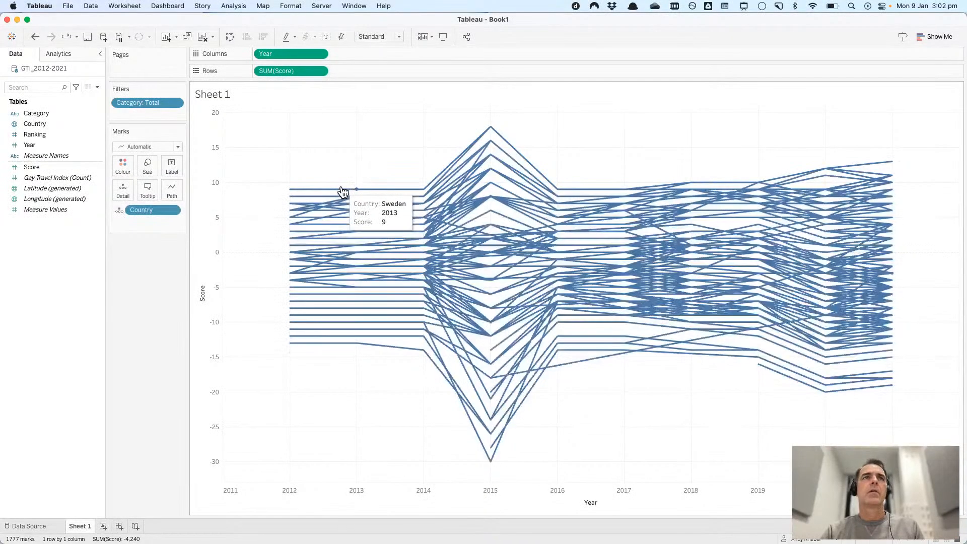
- Add a Rank table calculation to the sum of Score, using the Unique (1, 2, 3, 4) ranking method
{"action": "left_click", "coordinate": [319, 71]}
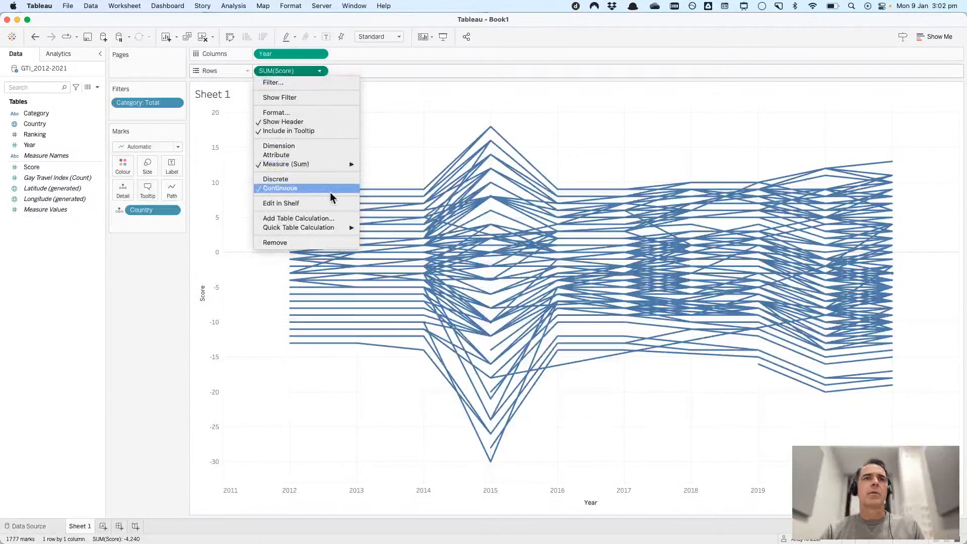
{"action": "left_click", "coordinate": [329, 219]}
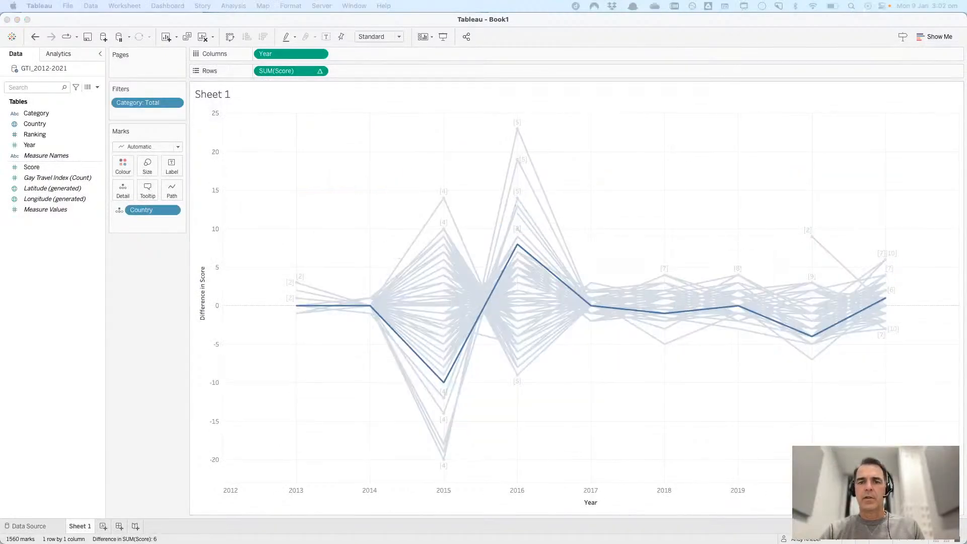
{"action": "left_click_drag", "start_coordinate": [196, 20], "coordinate": [367, 97]}
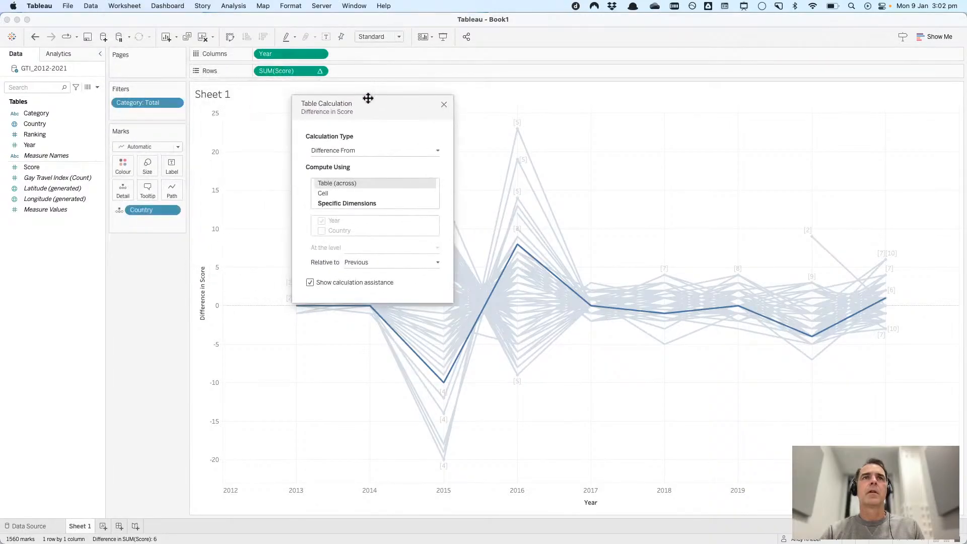
{"action": "left_click", "coordinate": [360, 150]}
{"action": "left_click", "coordinate": [348, 193]}
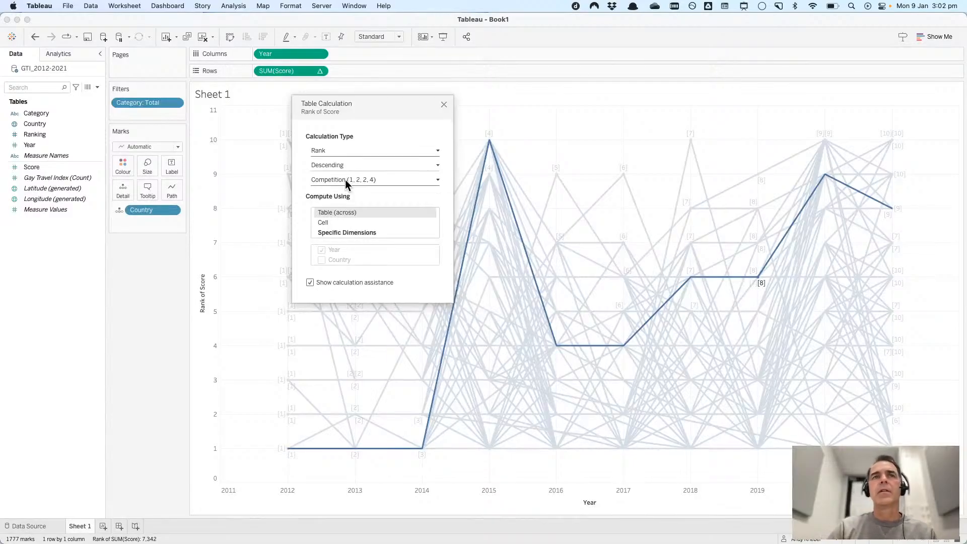
{"action": "left_click", "coordinate": [346, 180]}
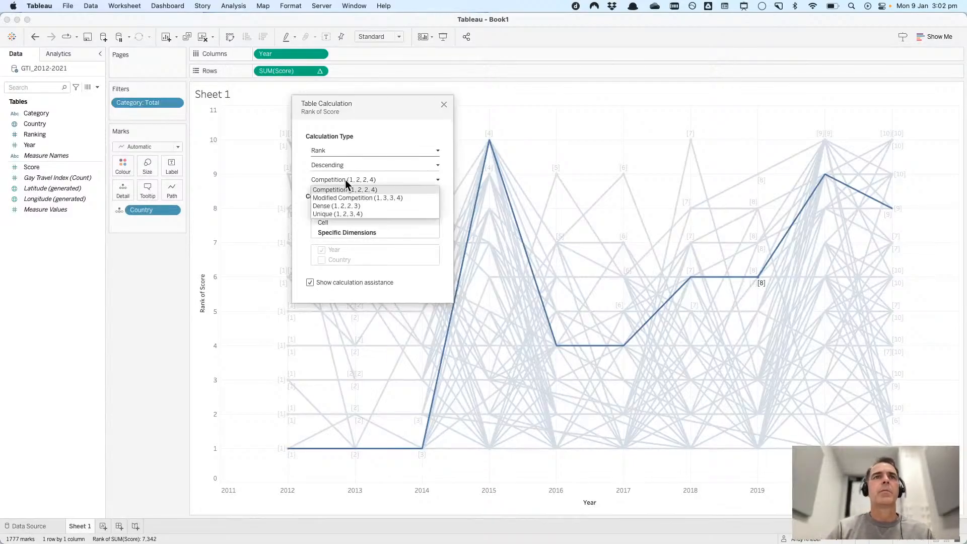
{"action": "left_click", "coordinate": [358, 213]}
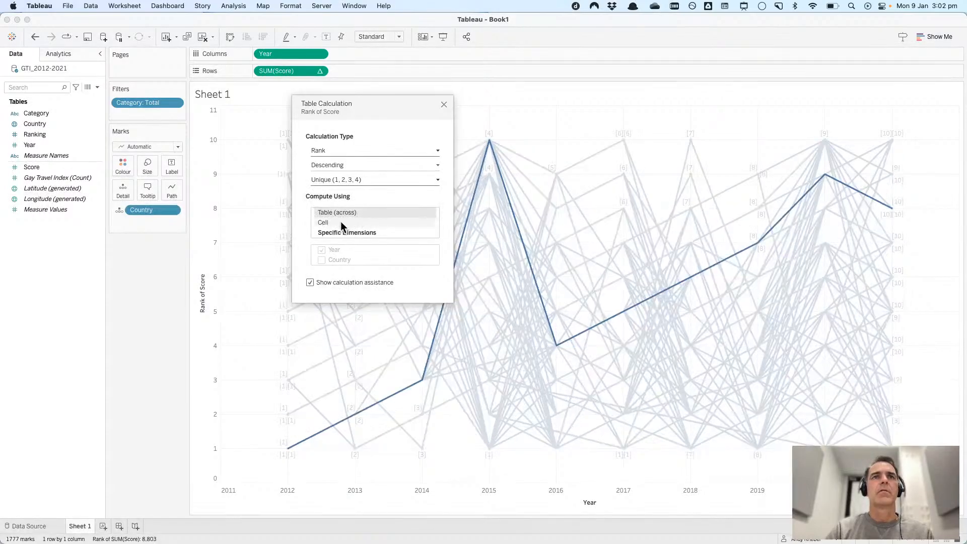
- Compute the Score rank along specific dimensions, with only Country included and Year excluded
{"action": "left_click", "coordinate": [342, 232]}
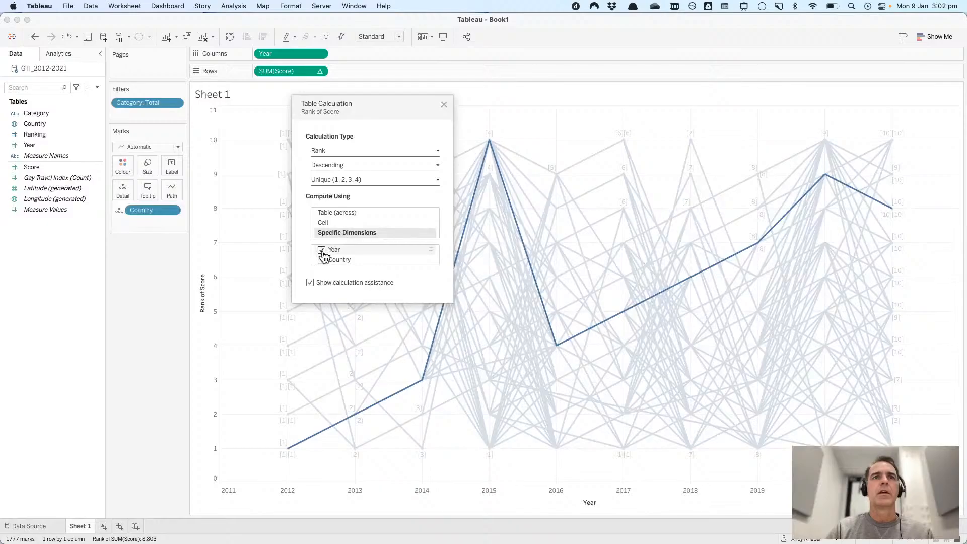
{"action": "left_click", "coordinate": [321, 250]}
{"action": "left_click", "coordinate": [321, 260]}
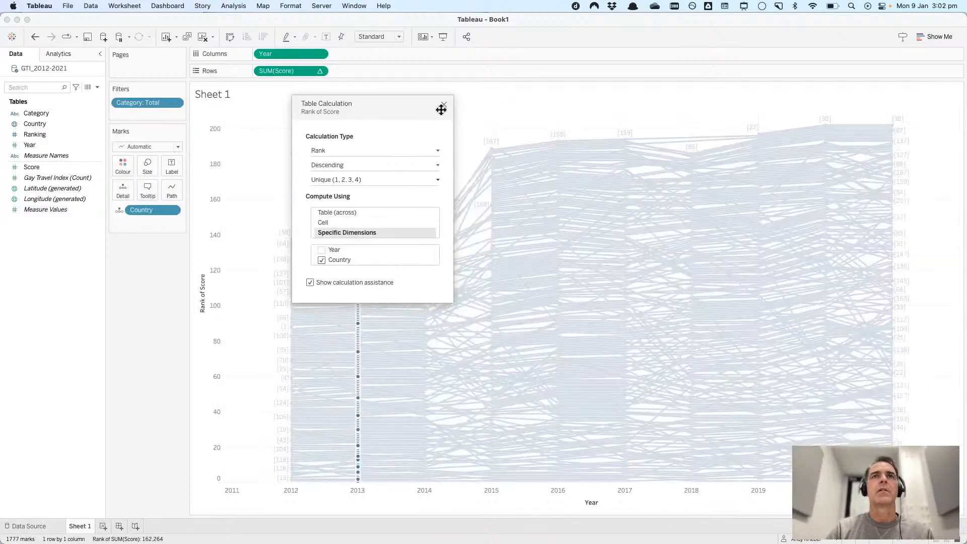
{"action": "left_click", "coordinate": [444, 104]}
- Reverse the Rank of Score axis and inspect Martinique's mark at 2012
{"action": "right_click", "coordinate": [217, 202]}
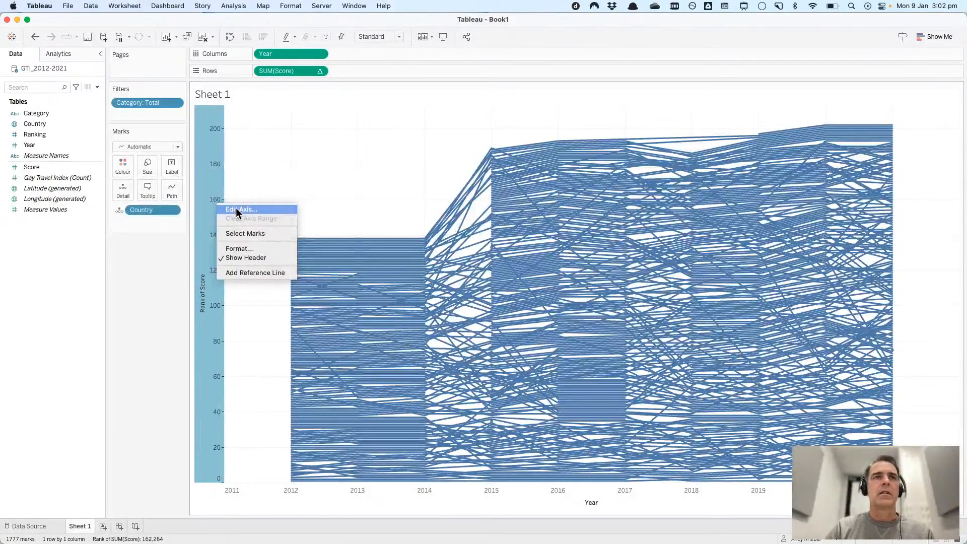
{"action": "left_click", "coordinate": [238, 210]}
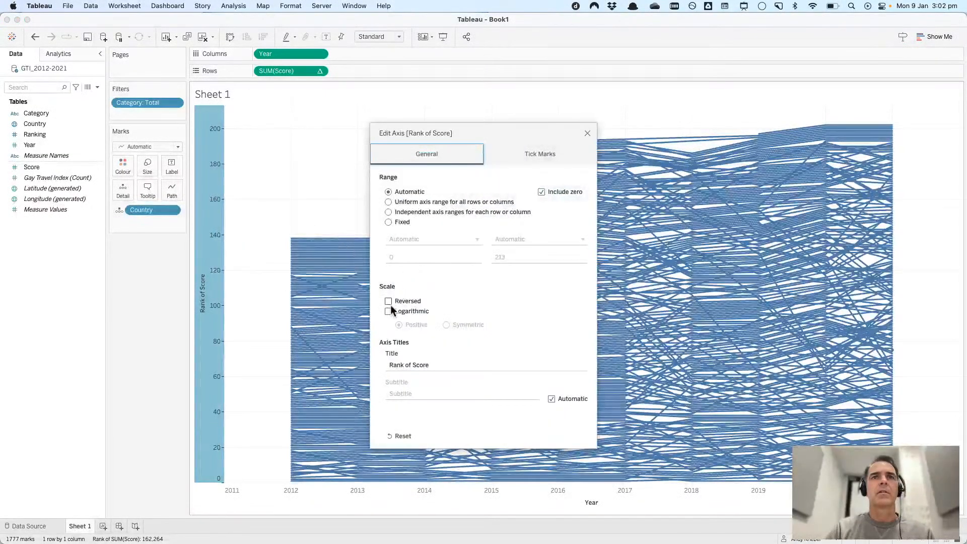
{"action": "left_click", "coordinate": [388, 301]}
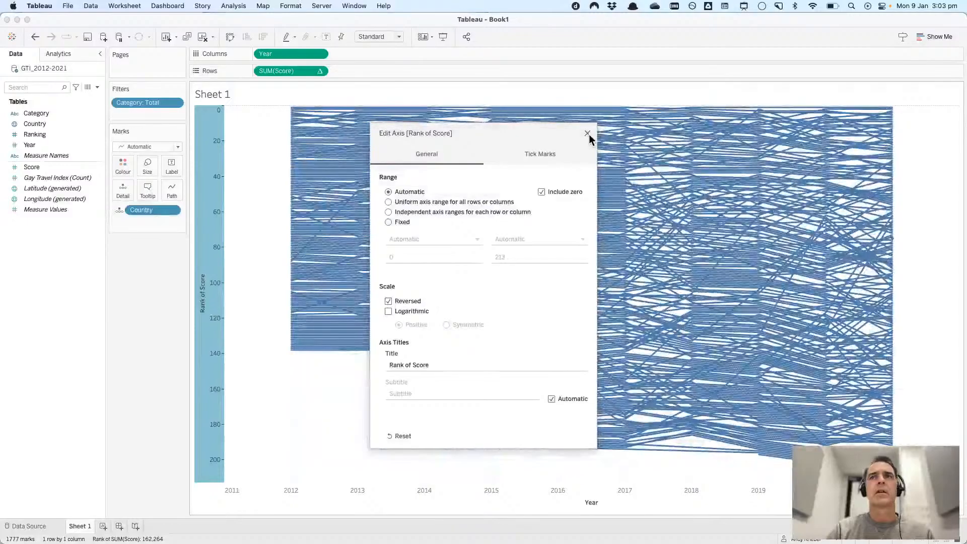
{"action": "left_click", "coordinate": [587, 133]}
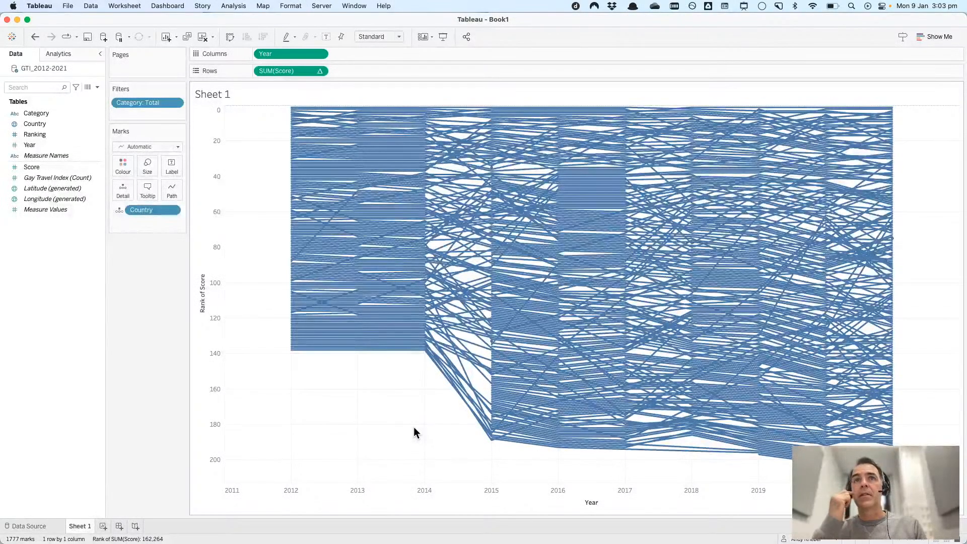
{"action": "left_click", "coordinate": [291, 170]}
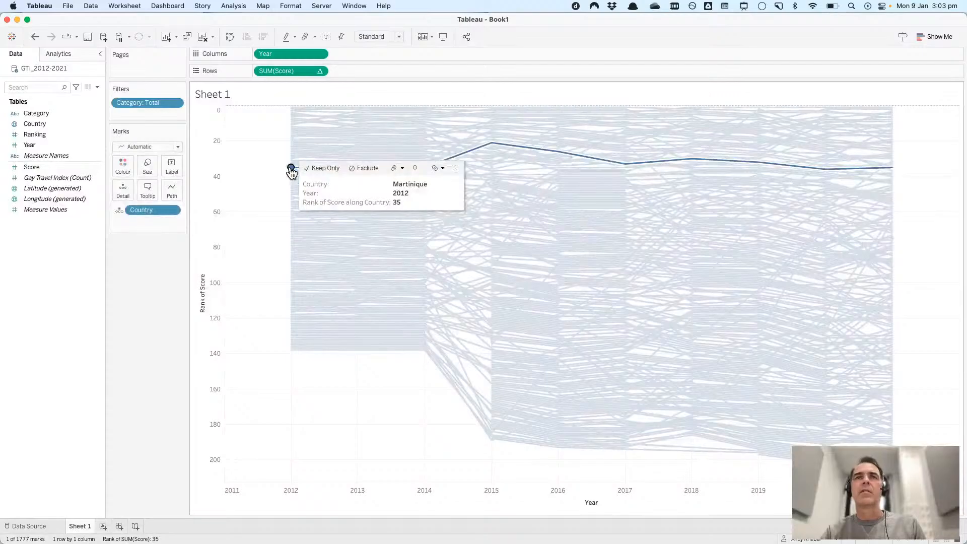
{"action": "left_click", "coordinate": [309, 412]}
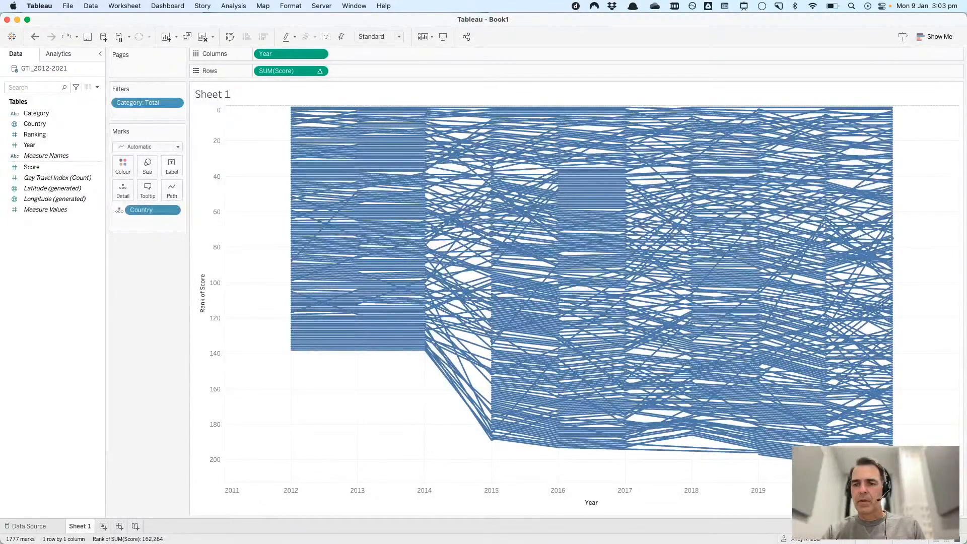
- Switch to Excel and open GTI_2012-2021.xlsx from the 2023 folder of Makeover Monday
{"action": "key", "text": "super+Tab"}
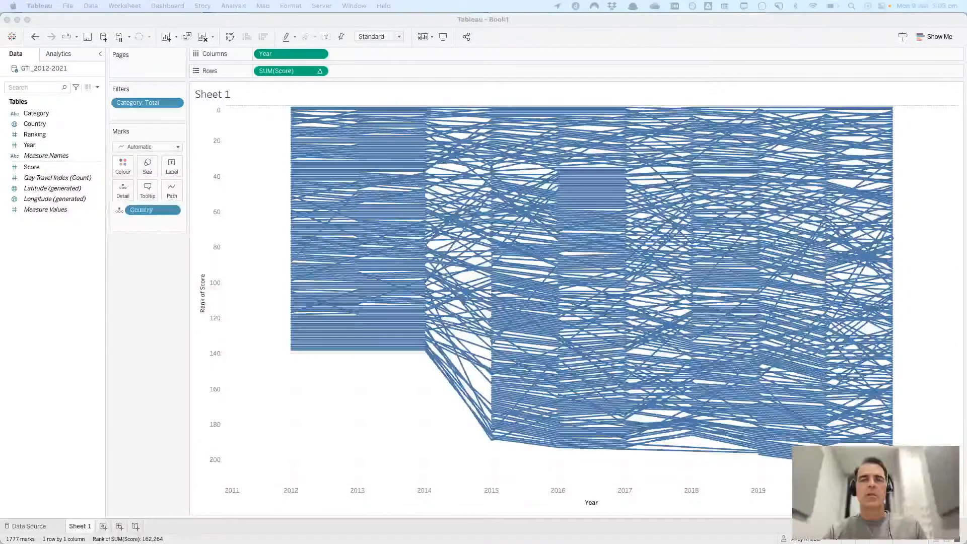
{"action": "left_click_drag", "start_coordinate": [477, 22], "coordinate": [601, 64]}
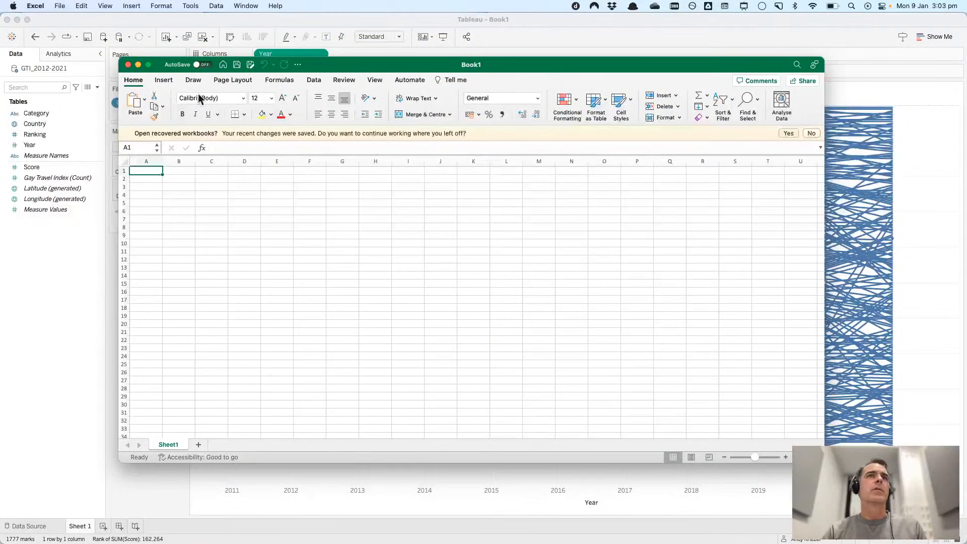
{"action": "left_click", "coordinate": [60, 6]}
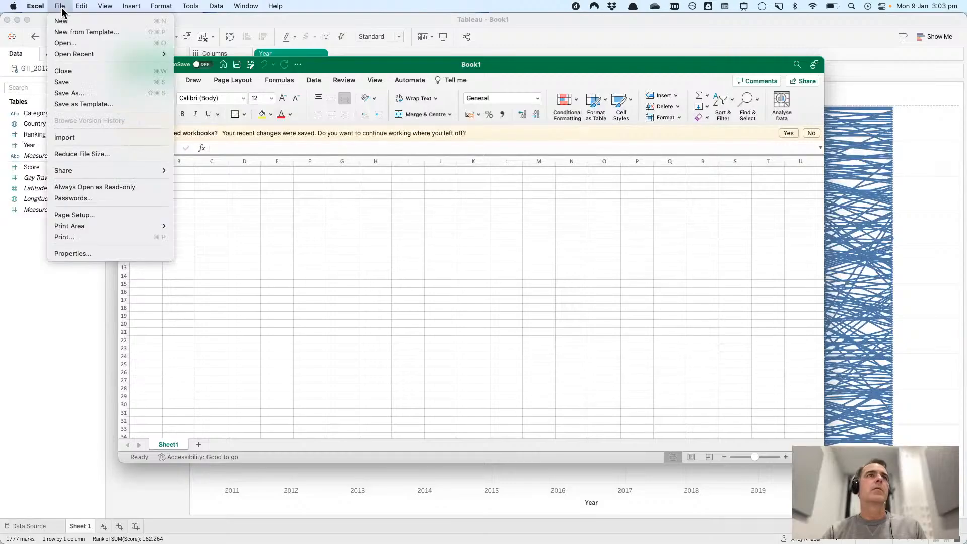
{"action": "left_click", "coordinate": [71, 43]}
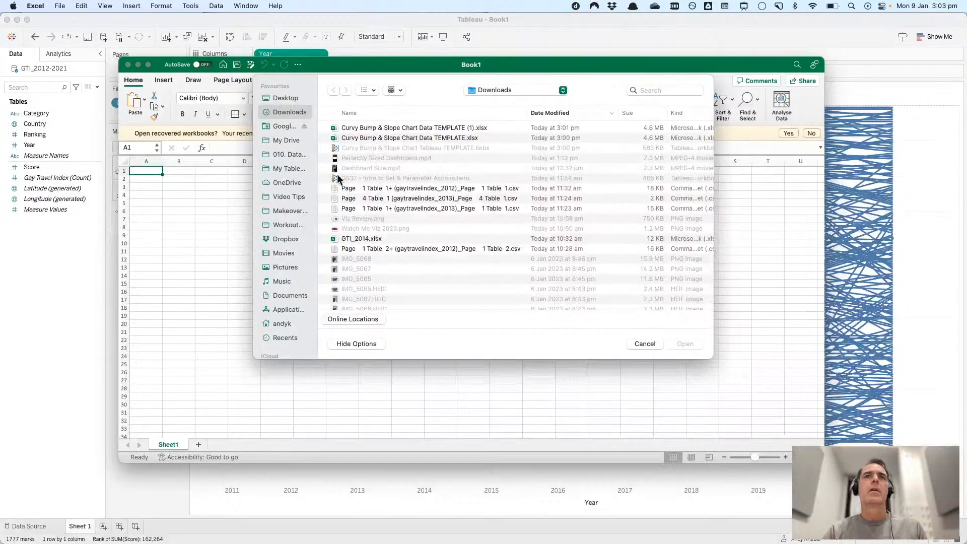
{"action": "left_click", "coordinate": [287, 209]}
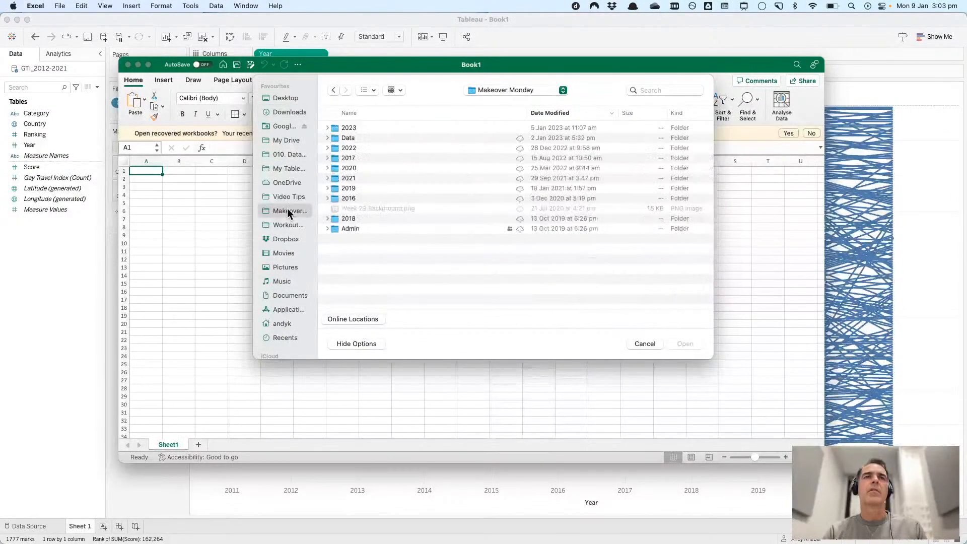
{"action": "double_click", "coordinate": [334, 138]}
{"action": "double_click", "coordinate": [334, 129]}
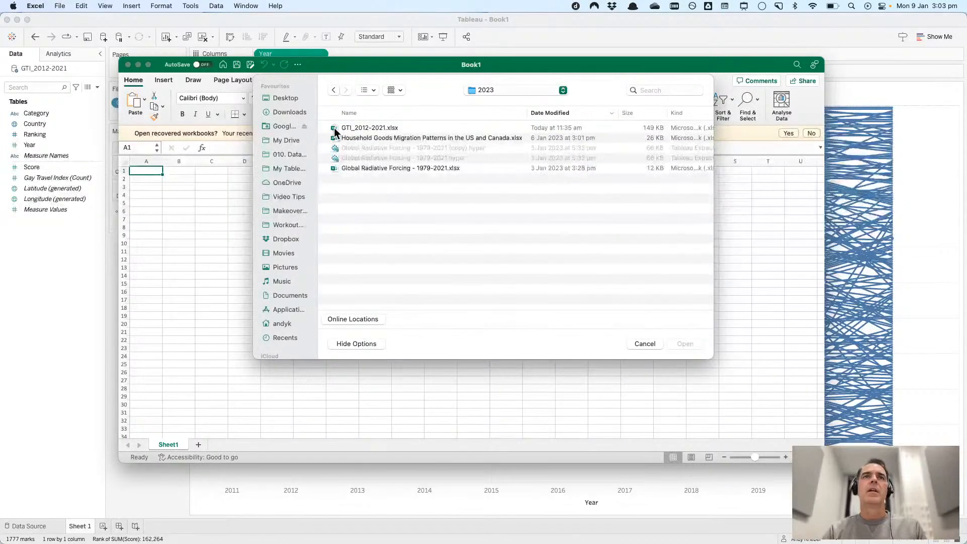
{"action": "double_click", "coordinate": [336, 129]}
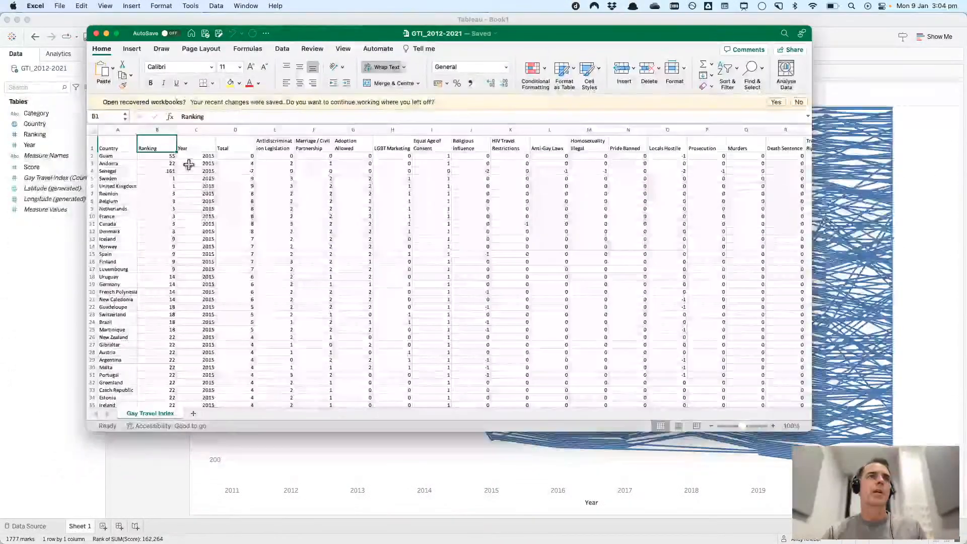
- Turn on filtering for the Gay Travel Index sheet and show only the rows for Year 2015
{"action": "left_click", "coordinate": [198, 147]}
{"action": "left_click", "coordinate": [723, 70]}
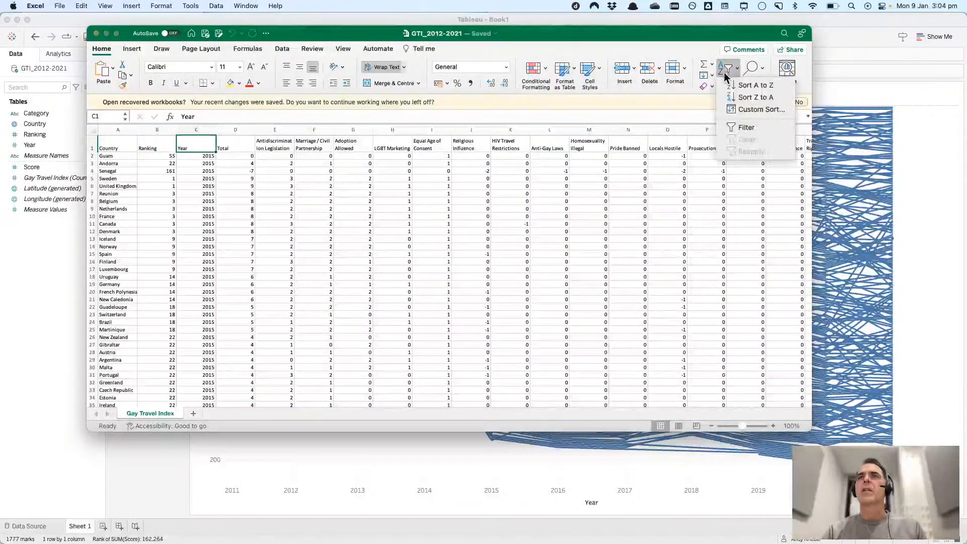
{"action": "left_click", "coordinate": [736, 128]}
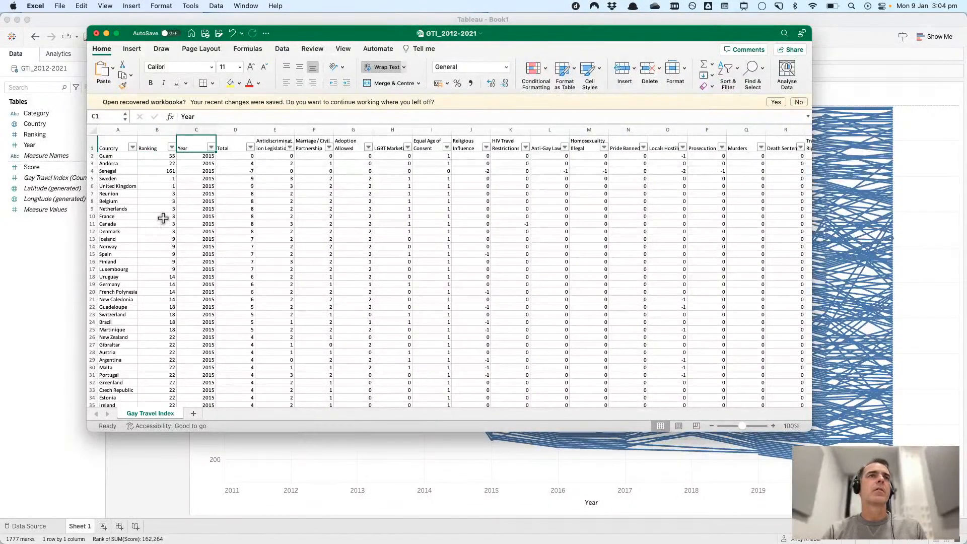
{"action": "left_click", "coordinate": [211, 147]}
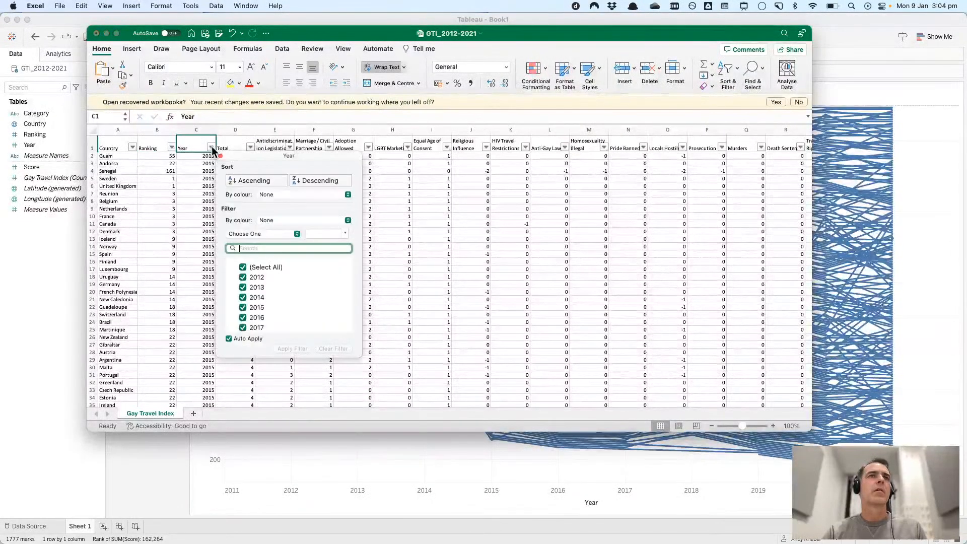
{"action": "left_click", "coordinate": [243, 267]}
{"action": "left_click", "coordinate": [243, 307]}
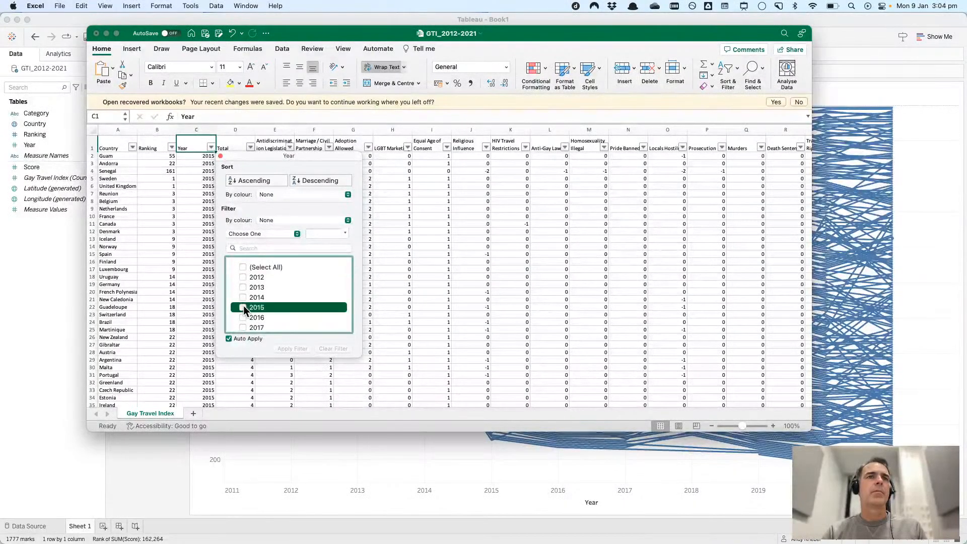
{"action": "left_click", "coordinate": [220, 156]}
{"action": "left_click", "coordinate": [159, 156]}
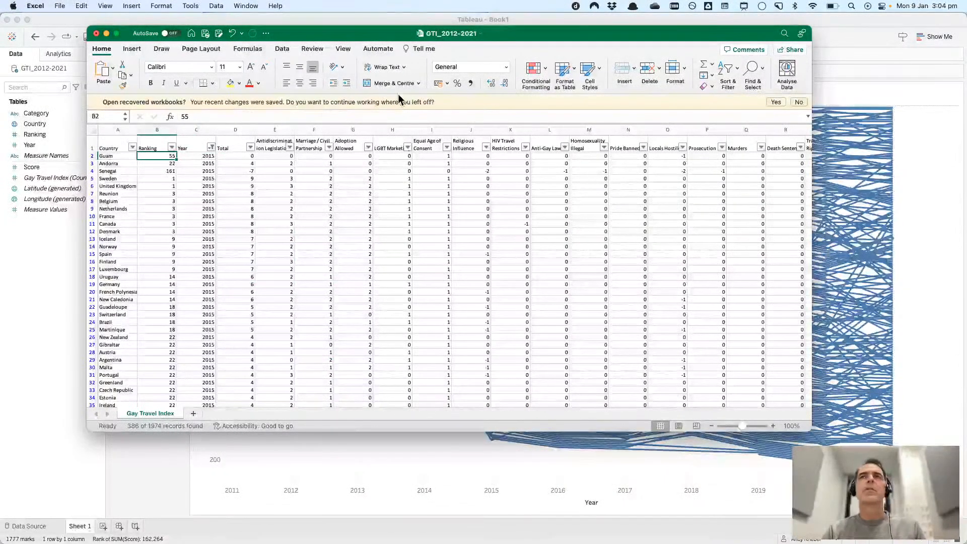
- Sort the filtered rows by Country from A to Z and check the list's end for repeated countries
{"action": "left_click", "coordinate": [123, 155]}
{"action": "left_click", "coordinate": [728, 70]}
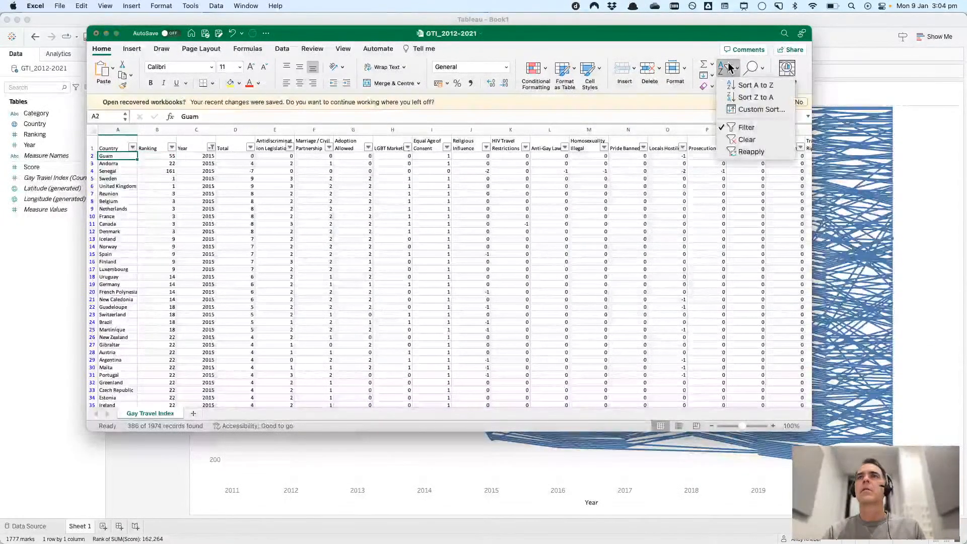
{"action": "left_click", "coordinate": [734, 85]}
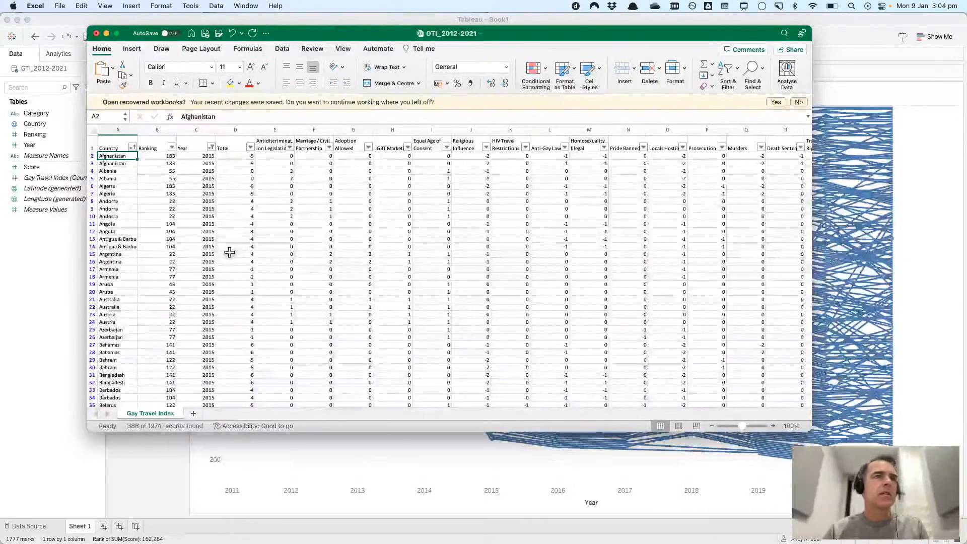
{"action": "key", "text": "super+Down"}
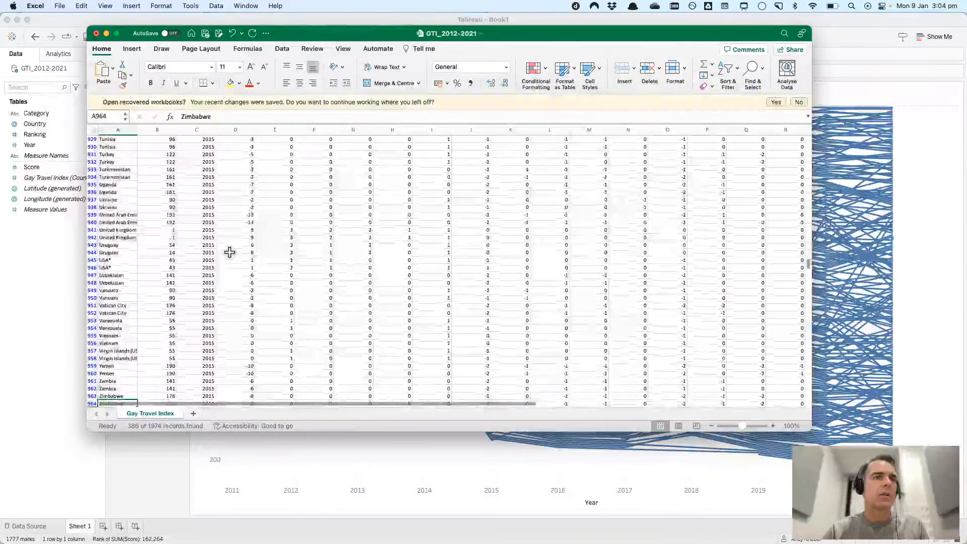
{"action": "key", "text": "super+Up"}
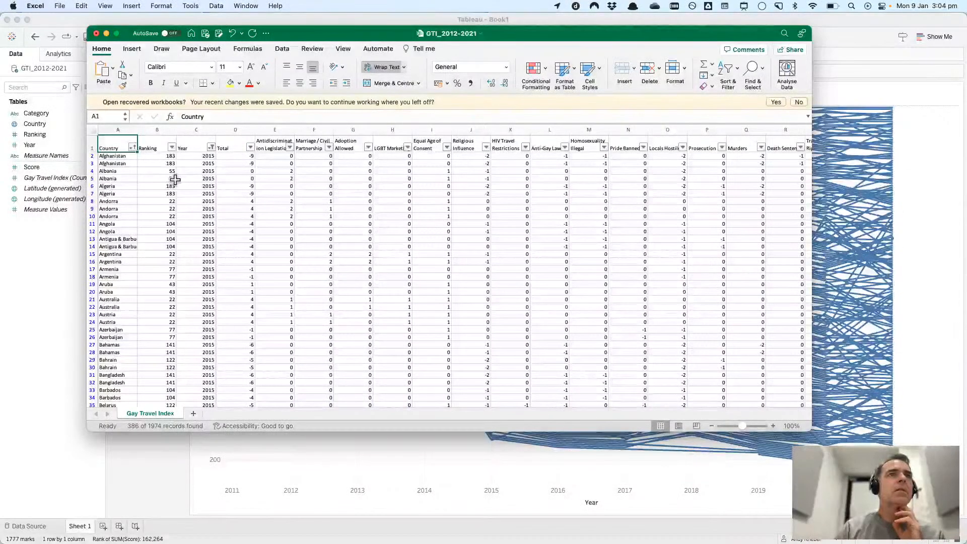
- Insert a blank column before the Country column
{"action": "left_click", "coordinate": [119, 130]}
{"action": "right_click", "coordinate": [122, 132]}
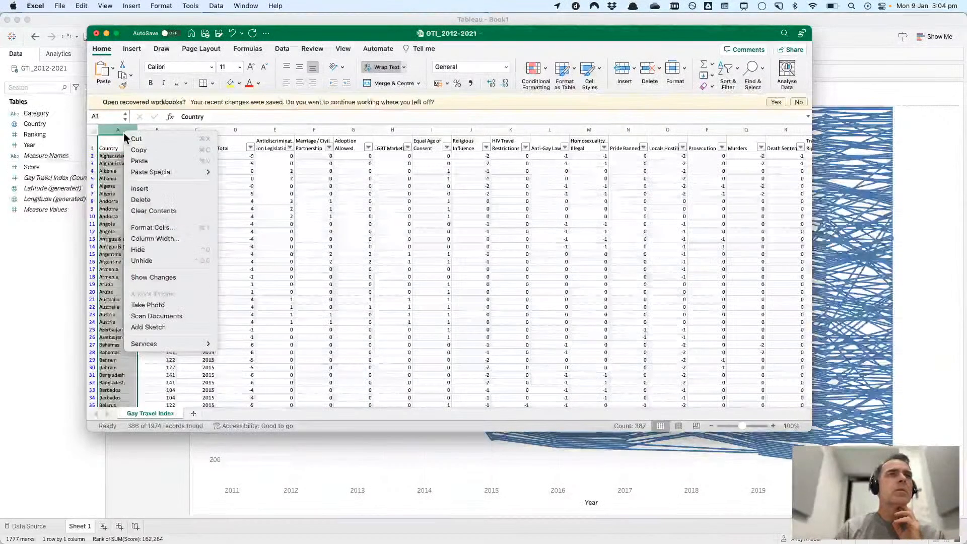
{"action": "left_click", "coordinate": [141, 187]}
- Enter the alternating values 0, 1, 0, 1 in cells A2 to A5 beside the first two country pairs
{"action": "left_click", "coordinate": [113, 156]}
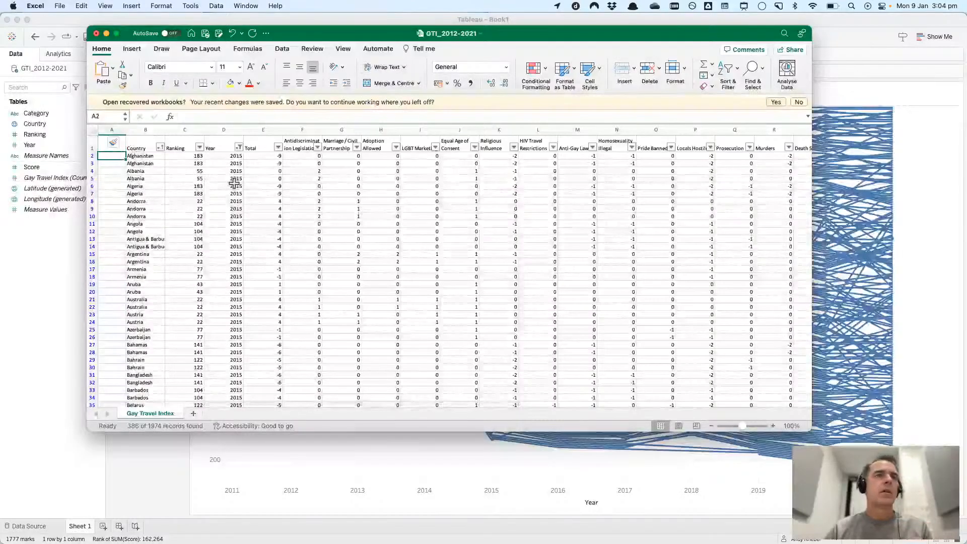
{"action": "type", "text": "0"}
{"action": "key", "text": "Return"}
{"action": "type", "text": "1"}
{"action": "key", "text": "Return"}
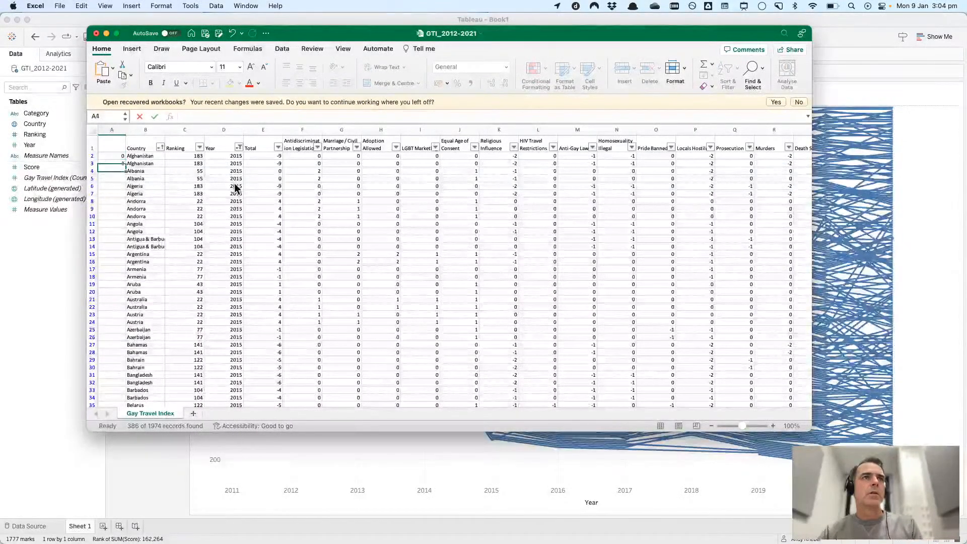
{"action": "type", "text": "0"}
{"action": "key", "text": "Return"}
{"action": "type", "text": "1"}
- Try to copy the 0 and 1 values in A2:A5 and paste them down column A as far as row 964
{"action": "key", "text": "Up"}
{"action": "key", "text": "Up"}
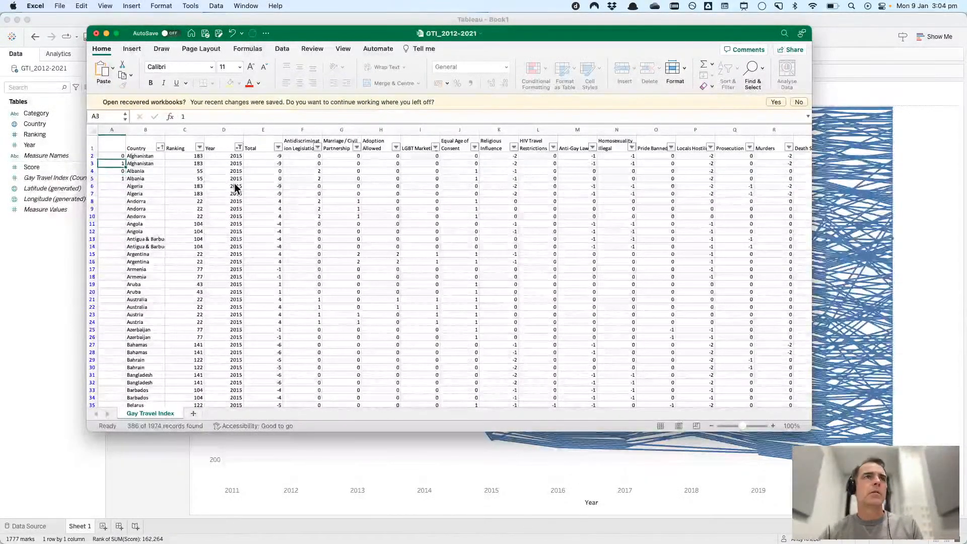
{"action": "key", "text": "Up"}
{"action": "key", "text": "shift+Down"}
{"action": "key", "text": "shift+Down"}
{"action": "key", "text": "shift+Down"}
{"action": "key", "text": "super+c"}
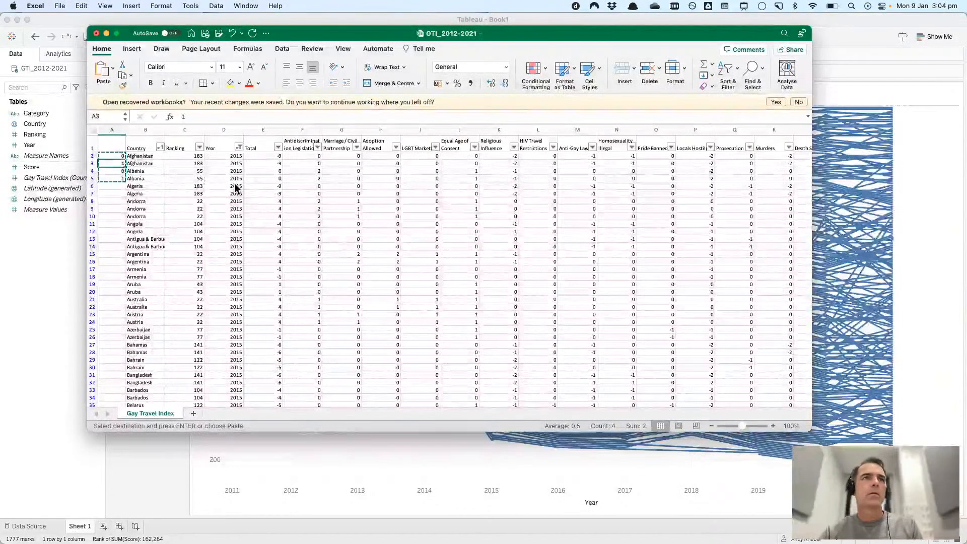
{"action": "key", "text": "Down"}
{"action": "key", "text": "Down"}
{"action": "key", "text": "Down"}
{"action": "key", "text": "Right"}
{"action": "key", "text": "super+Down"}
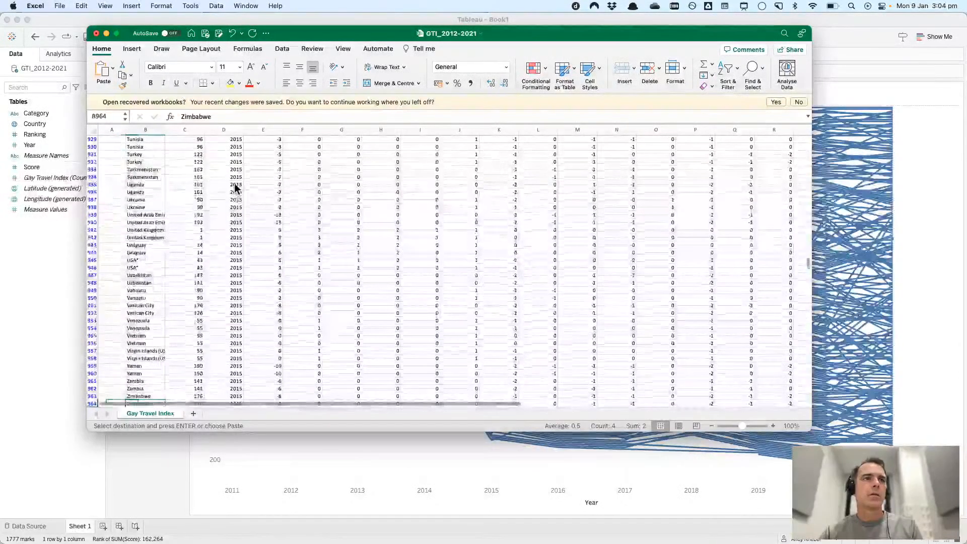
{"action": "key", "text": "Left"}
{"action": "key", "text": "shift+super+Up"}
{"action": "key", "text": "super+v"}
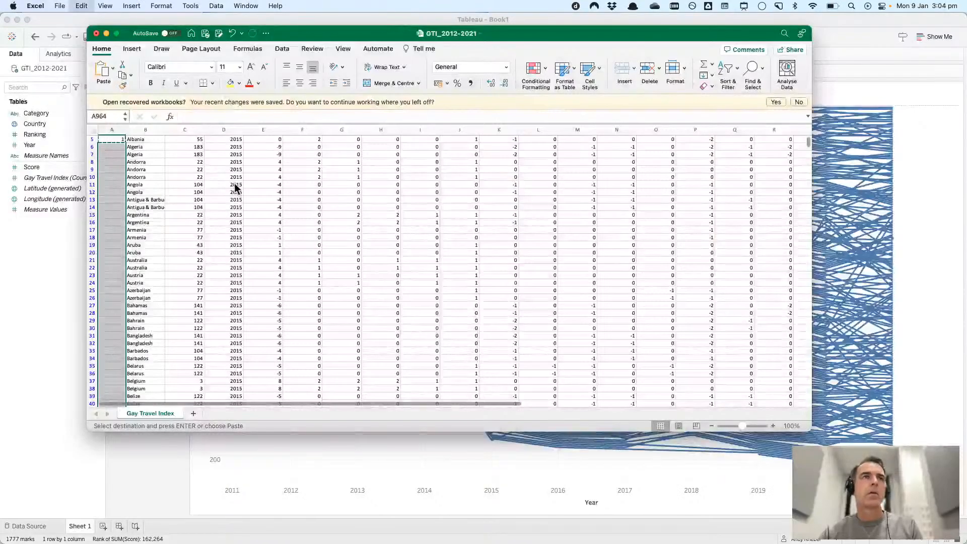
{"action": "left_click", "coordinate": [478, 237]}
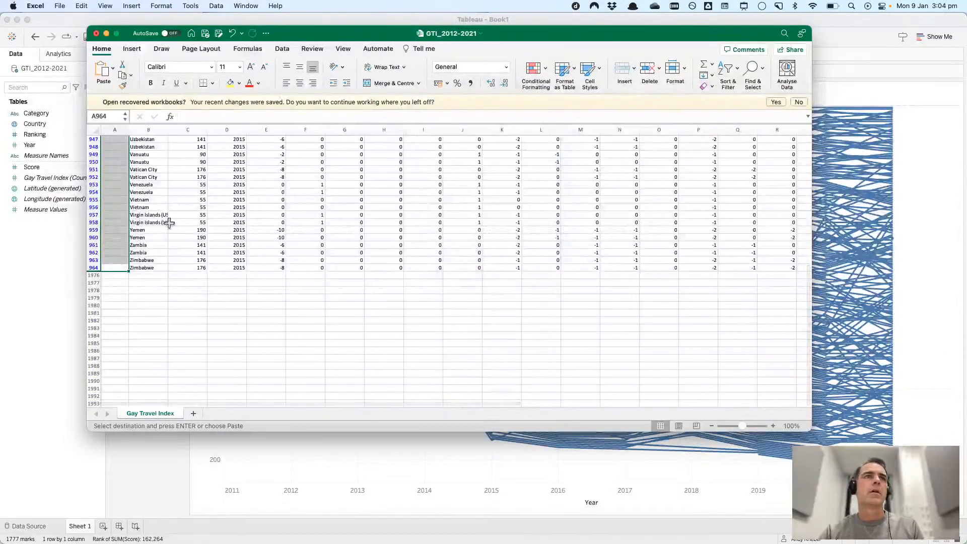
- Try to extend the 0 and 1 pair in A4:A5 down column A with the fill handle
{"action": "key", "text": "super+Up"}
{"action": "key", "text": "Down"}
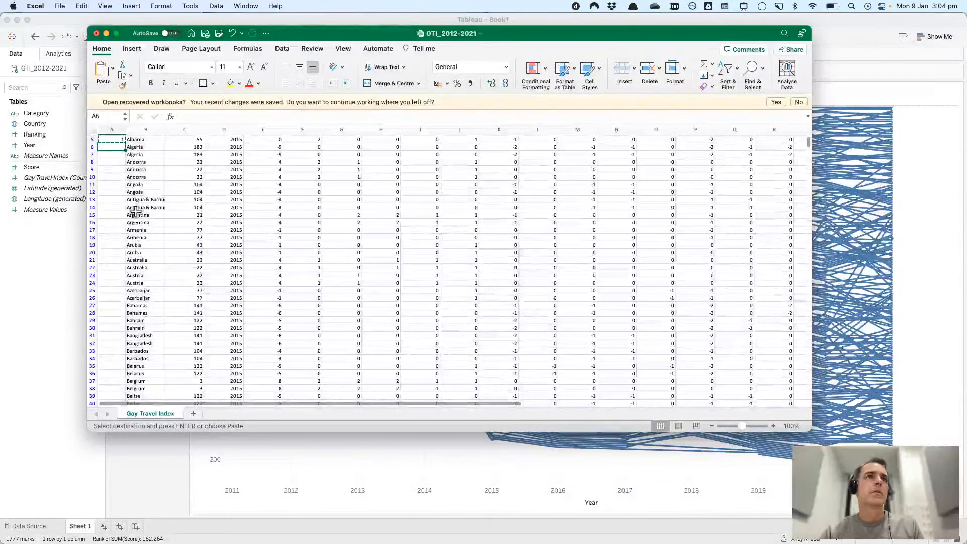
{"action": "key", "text": "Up"}
{"action": "key", "text": "Up"}
{"action": "key", "text": "Up"}
{"action": "key", "text": "Down"}
{"action": "key", "text": "shift+Down"}
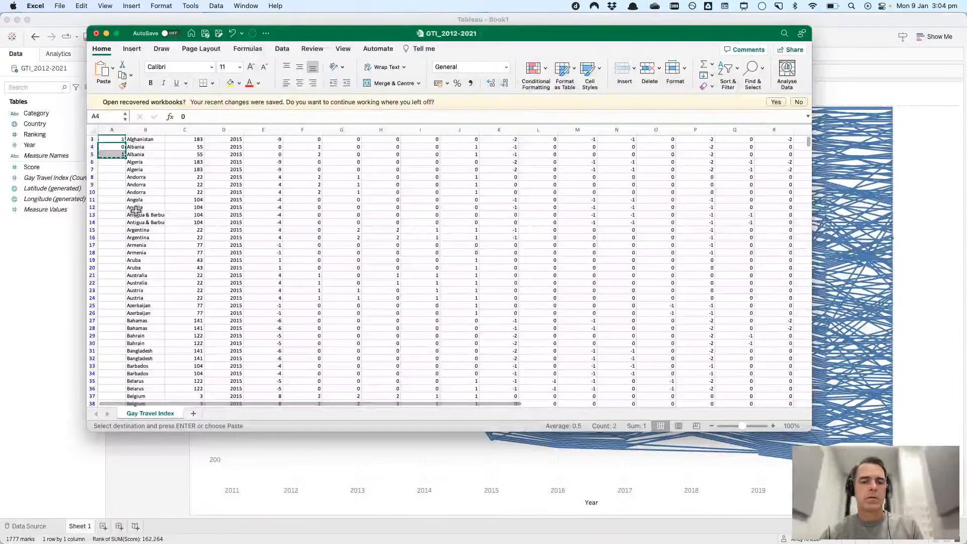
{"action": "key", "text": "F2"}
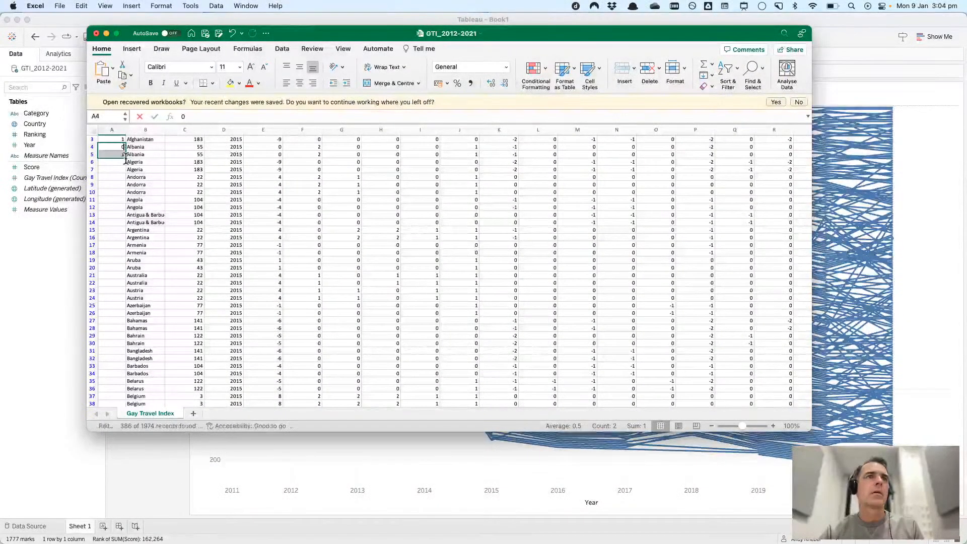
{"action": "key", "text": "Escape"}
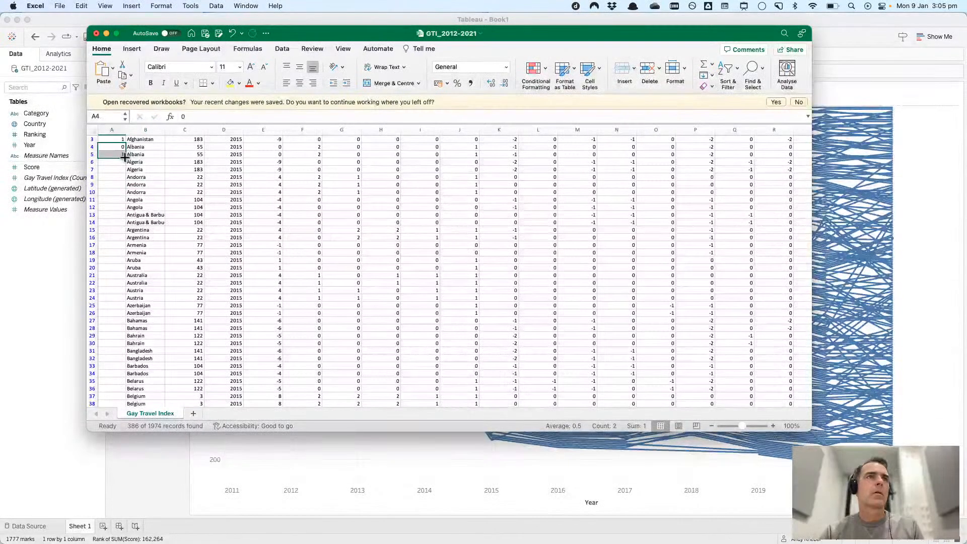
{"action": "key", "text": "F2"}
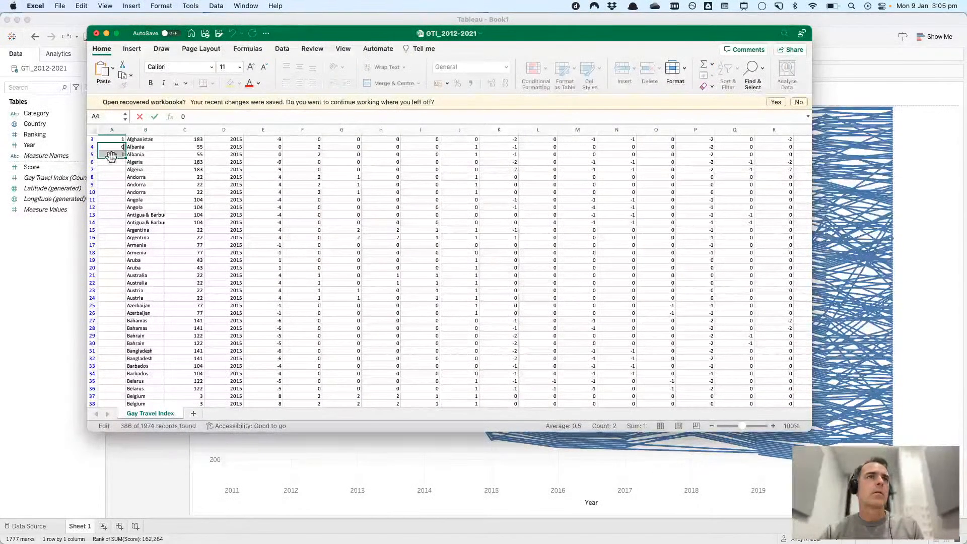
{"action": "left_click", "coordinate": [113, 161]}
{"action": "scroll", "coordinate": [117, 151], "scroll_direction": "up", "scroll_amount": 3}
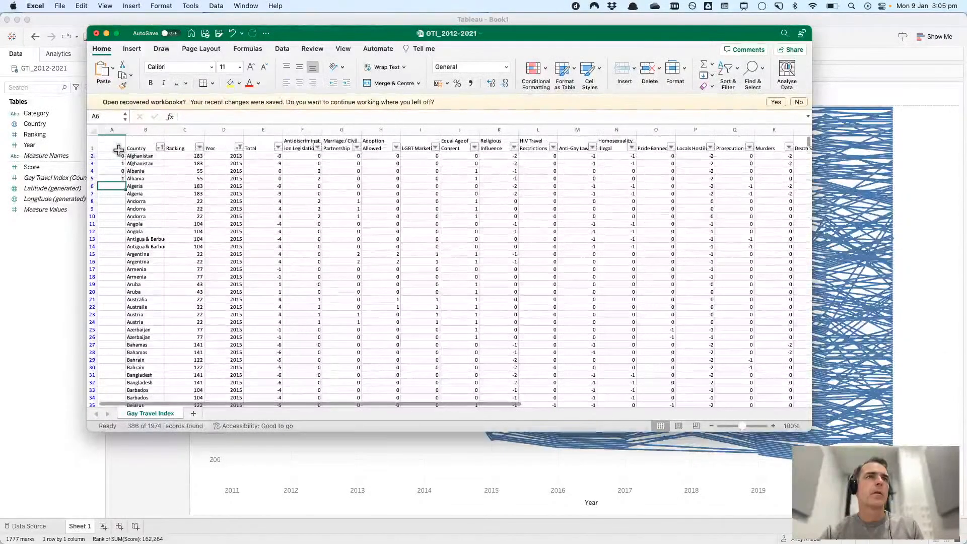
- Try to copy only the A4:A5 pair and paste it from A6 down to row 964
{"action": "key", "text": "shift+Down"}
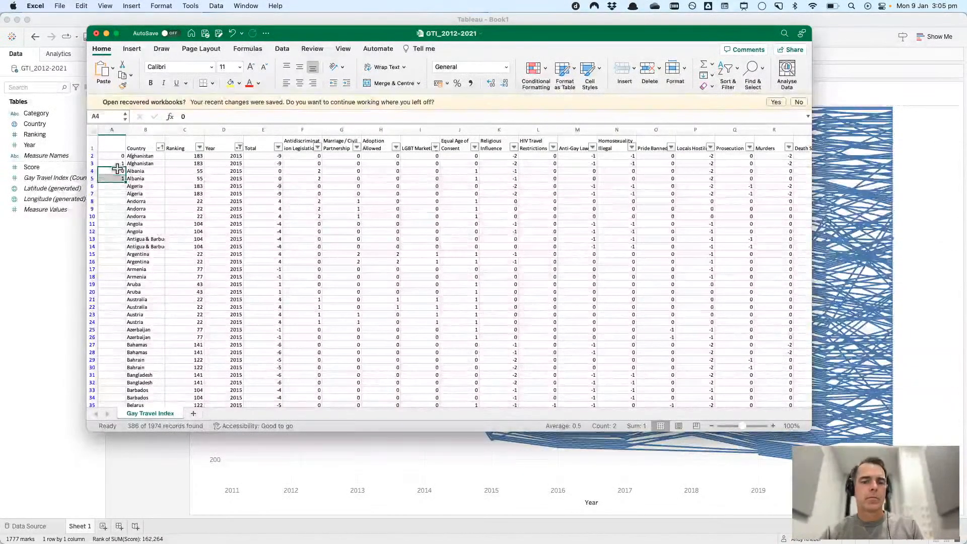
{"action": "key", "text": "super+c"}
{"action": "key", "text": "Down"}
{"action": "key", "text": "Right"}
{"action": "key", "text": "Left"}
{"action": "key", "text": "shift+super+Down"}
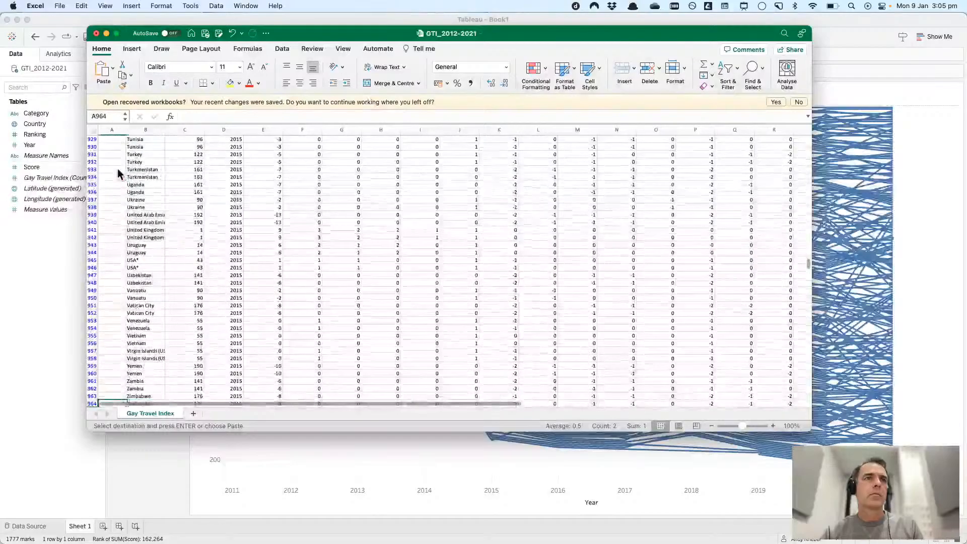
{"action": "key", "text": "super+v"}
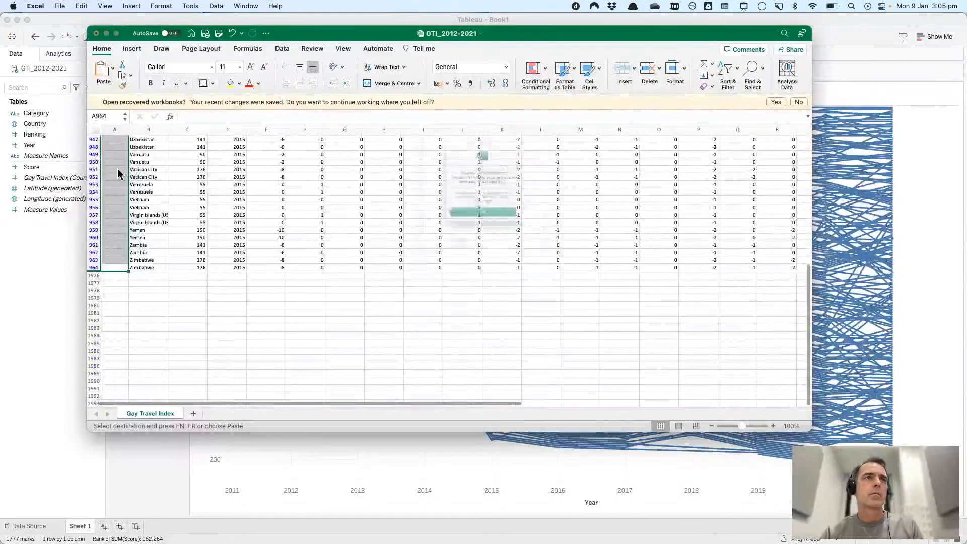
{"action": "key", "text": "Return"}
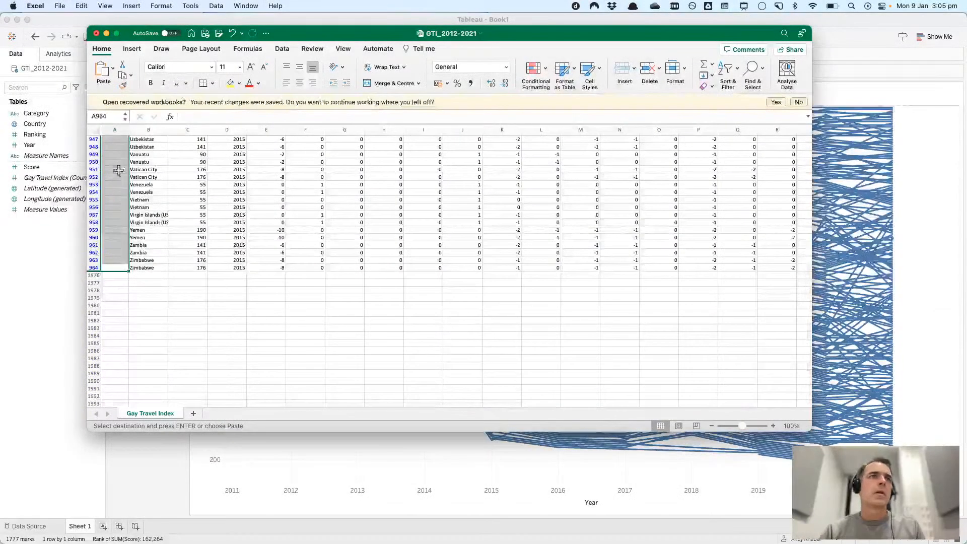
- Replace the value in A2, beside the first Afghanistan row, with N
{"action": "left_click", "coordinate": [162, 222]}
{"action": "scroll", "coordinate": [166, 222], "scroll_direction": "up", "scroll_amount": 10}
{"action": "scroll", "coordinate": [167, 222], "scroll_direction": "up", "scroll_amount": 15}
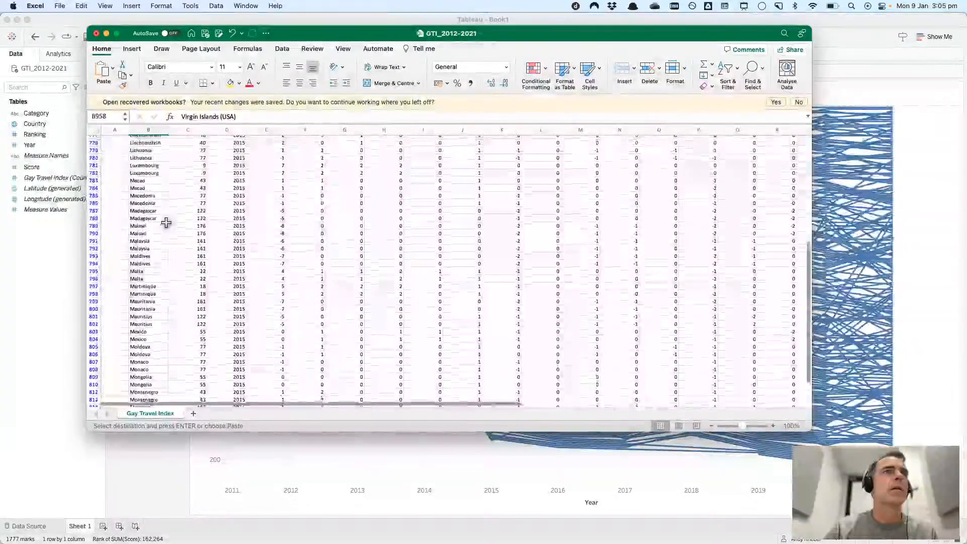
{"action": "scroll", "coordinate": [166, 222], "scroll_direction": "up", "scroll_amount": 3}
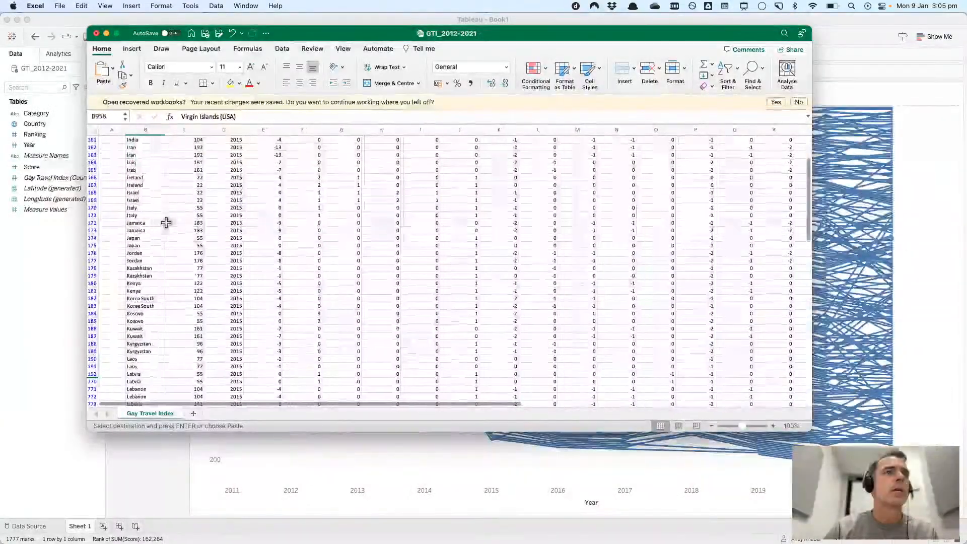
{"action": "scroll", "coordinate": [166, 222], "scroll_direction": "up", "scroll_amount": 5}
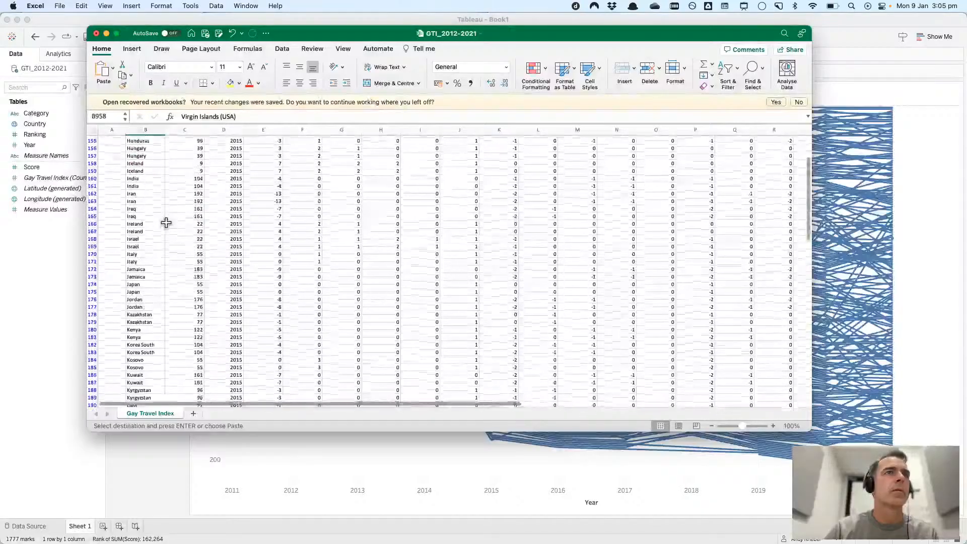
{"action": "scroll", "coordinate": [166, 222], "scroll_direction": "up", "scroll_amount": 5}
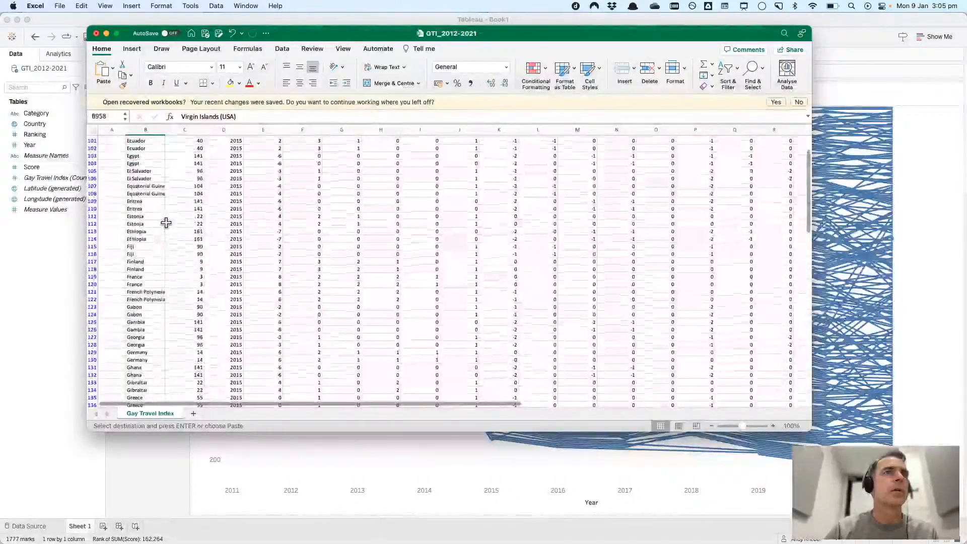
{"action": "scroll", "coordinate": [166, 222], "scroll_direction": "up", "scroll_amount": 9}
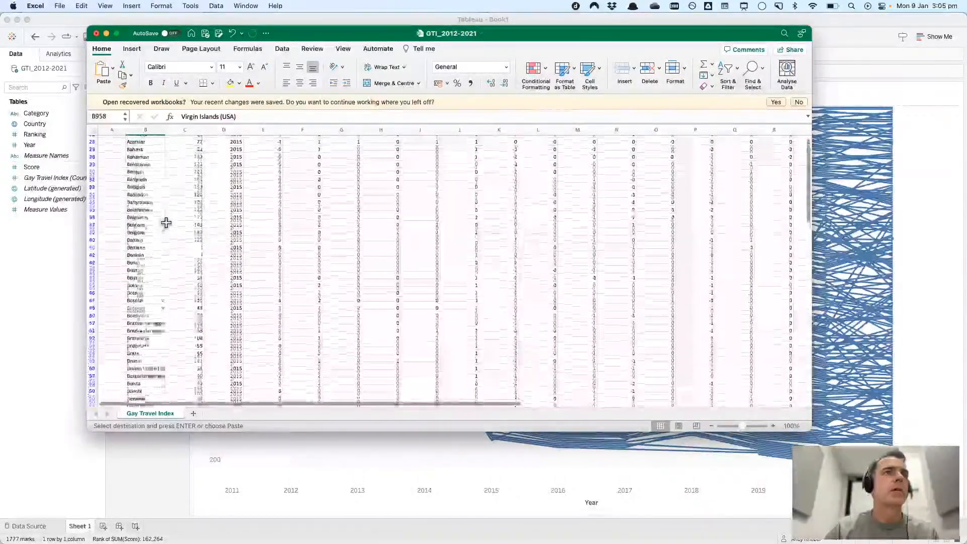
{"action": "left_click", "coordinate": [116, 164]}
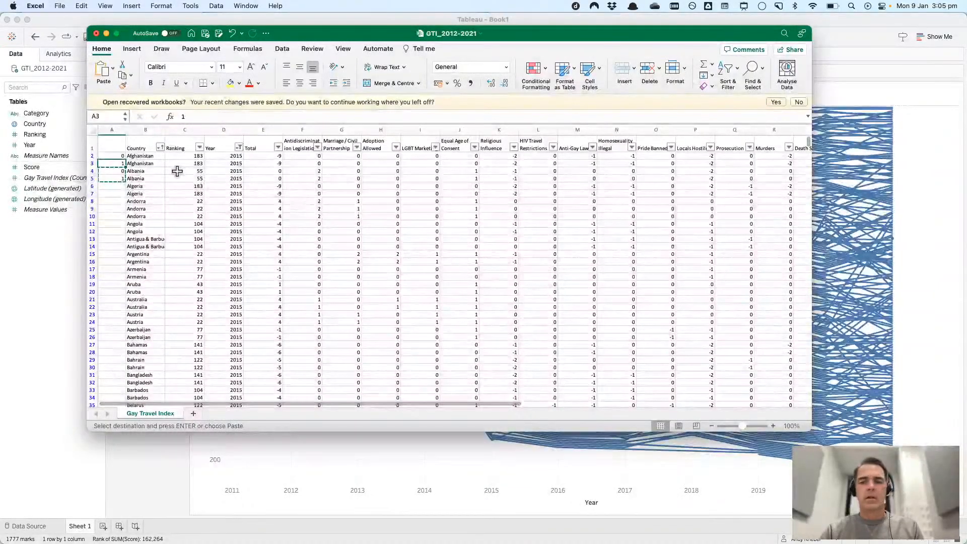
{"action": "key", "text": "Up"}
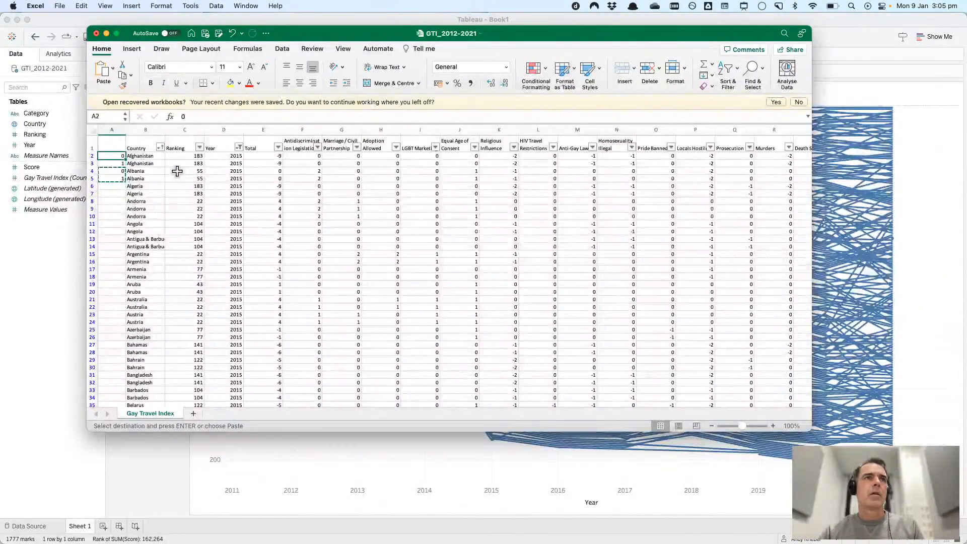
{"action": "type", "text": "N"}
{"action": "key", "text": "Return"}
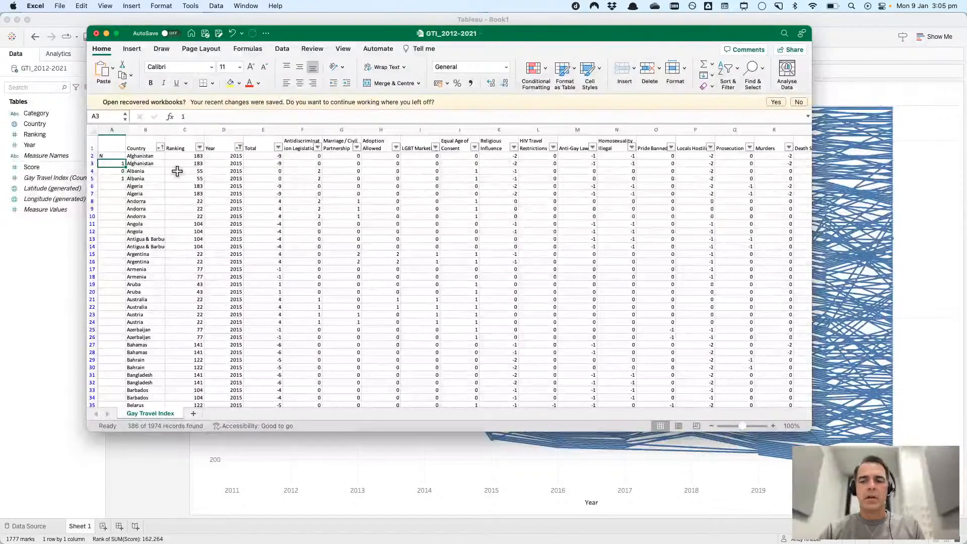
- Enter the formula =IF(B3=B2,"Y","N") in A3 to flag a country that repeats the row above
{"action": "type", "text": "=I"}
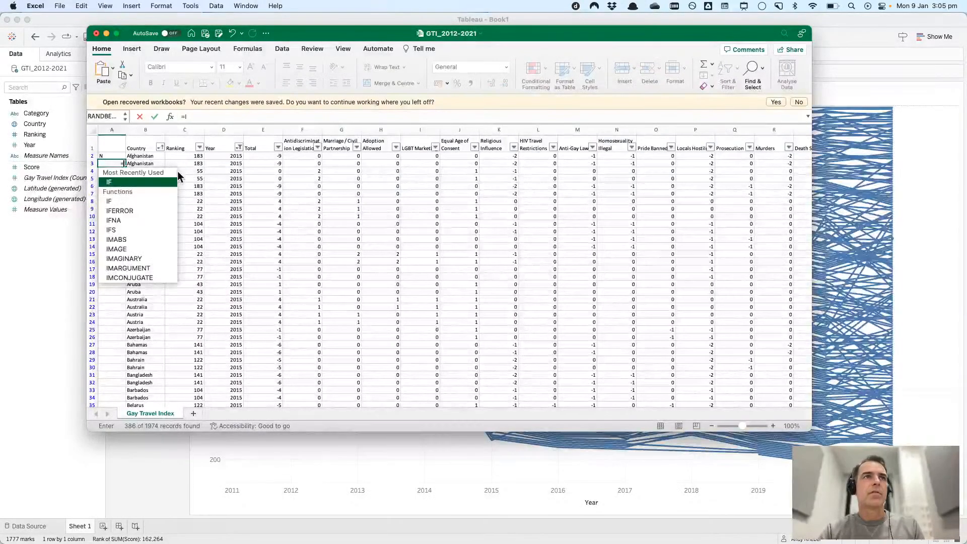
{"action": "type", "text": "f("}
{"action": "key", "text": "Right"}
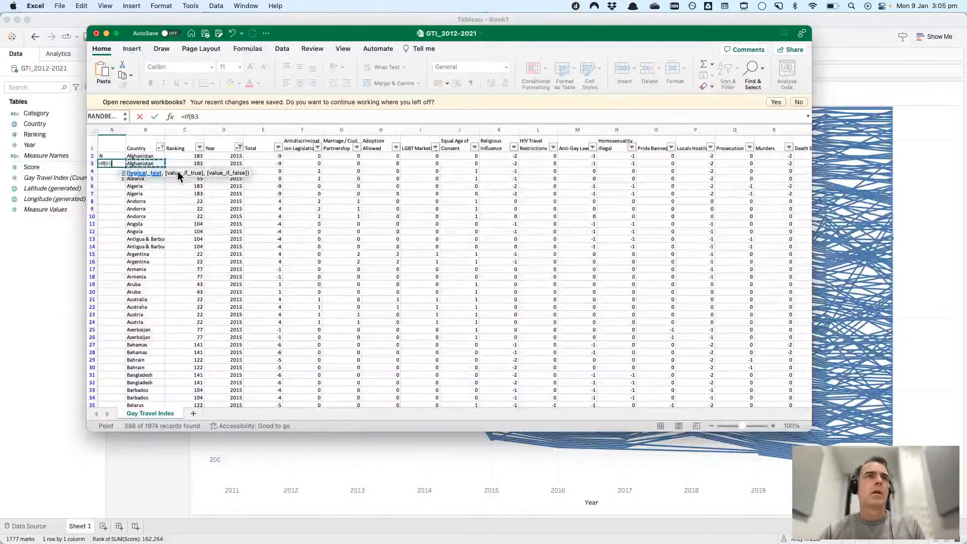
{"action": "type", "text": "="}
{"action": "key", "text": "Up"}
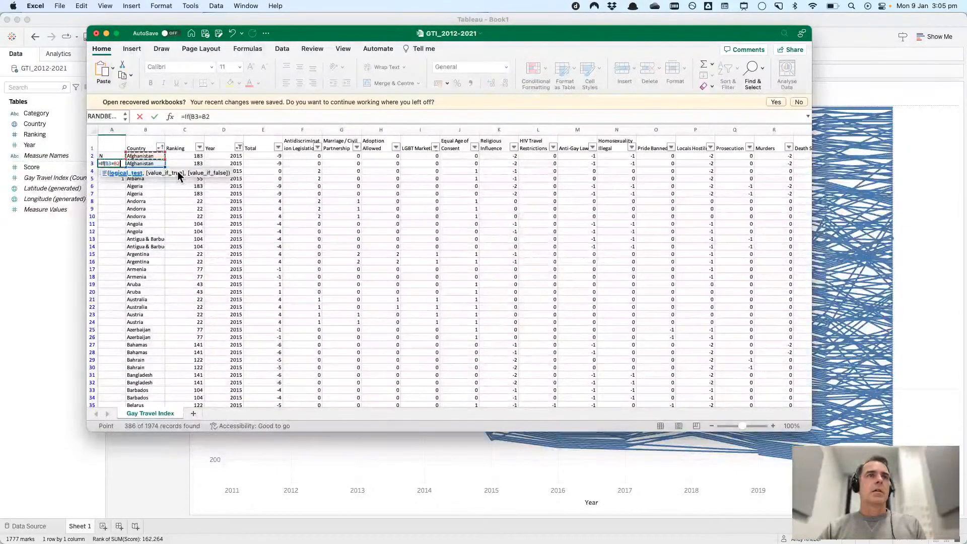
{"action": "type", "text": ","}
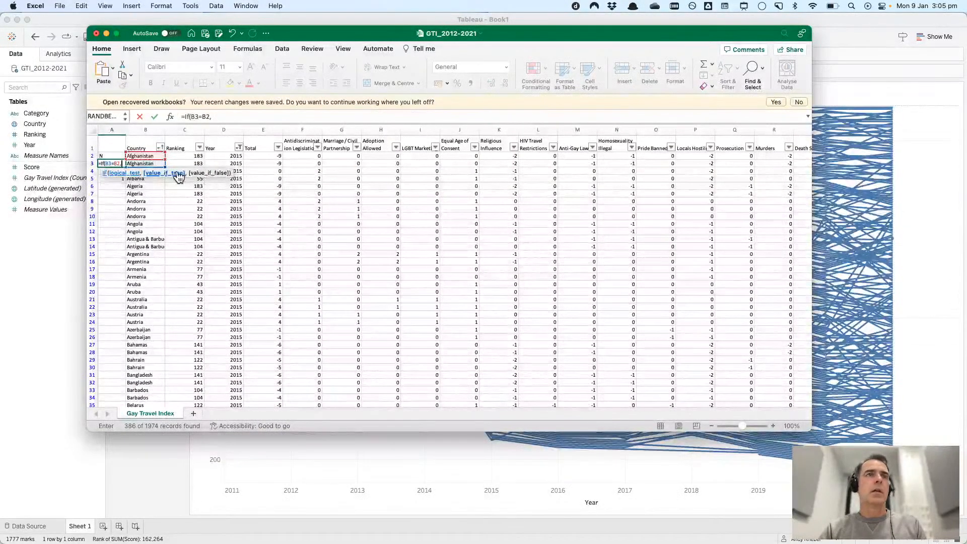
{"action": "type", "text": "Y,"}
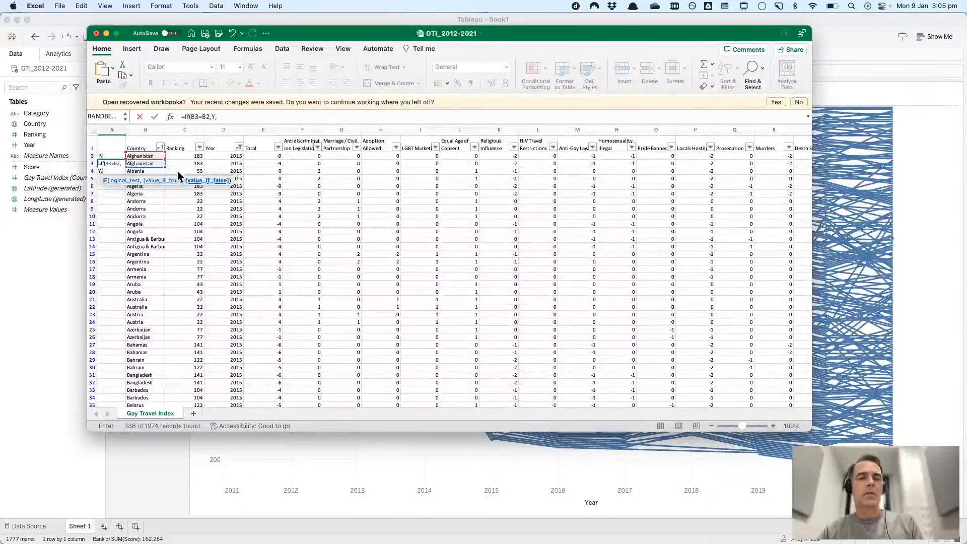
{"action": "key", "text": "BackSpace"}
{"action": "key", "text": "BackSpace"}
{"action": "type", "text": "\"Y"}
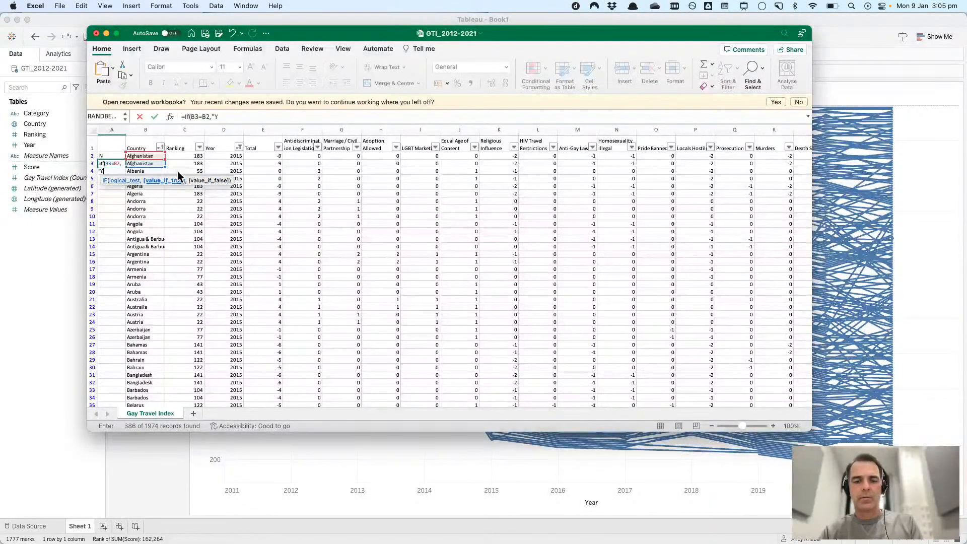
{"action": "type", "text": "\",\"N\""}
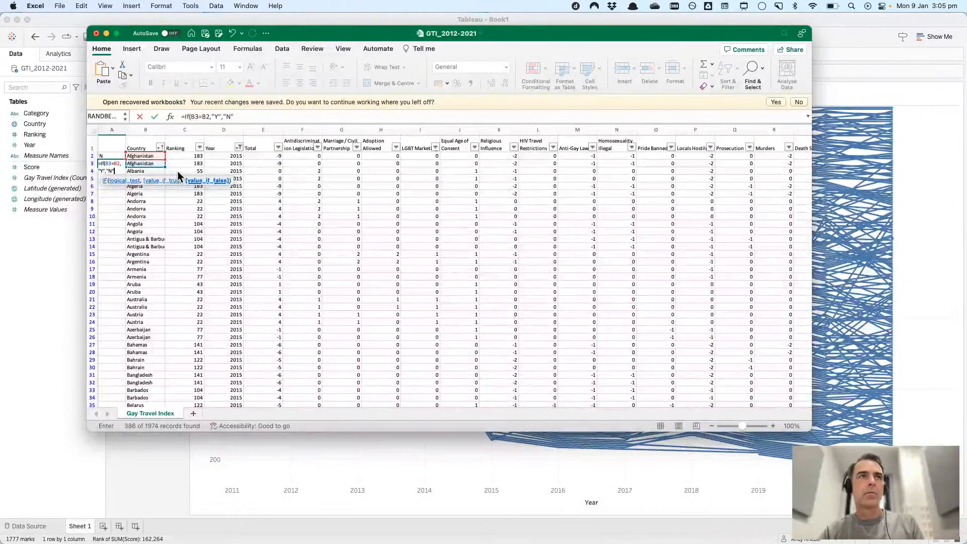
{"action": "type", "text": ")"}
{"action": "key", "text": "Return"}
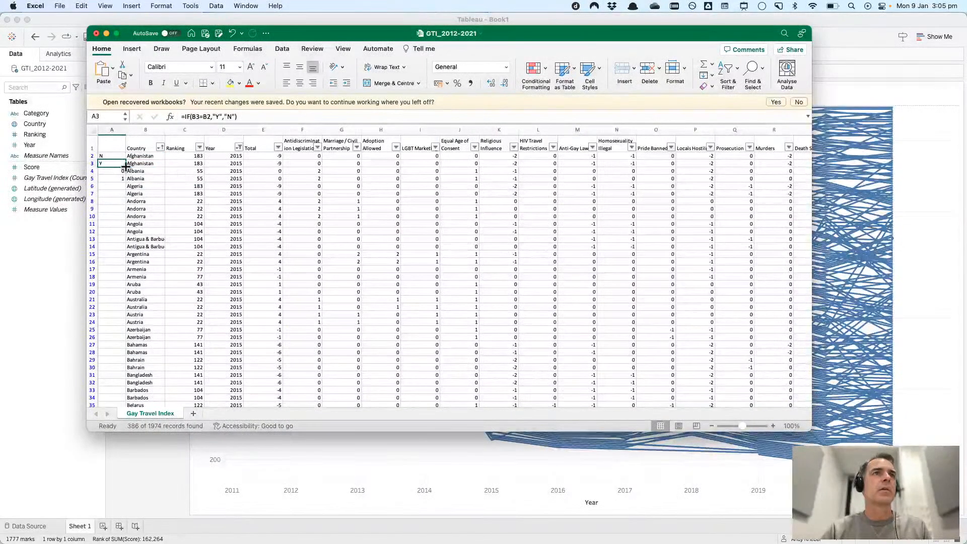
- Fill the duplicate-flag formula from A3 down column A to the last 2015 row, row 964, and check the end
{"action": "left_click_drag", "start_coordinate": [126, 167], "coordinate": [127, 197]}
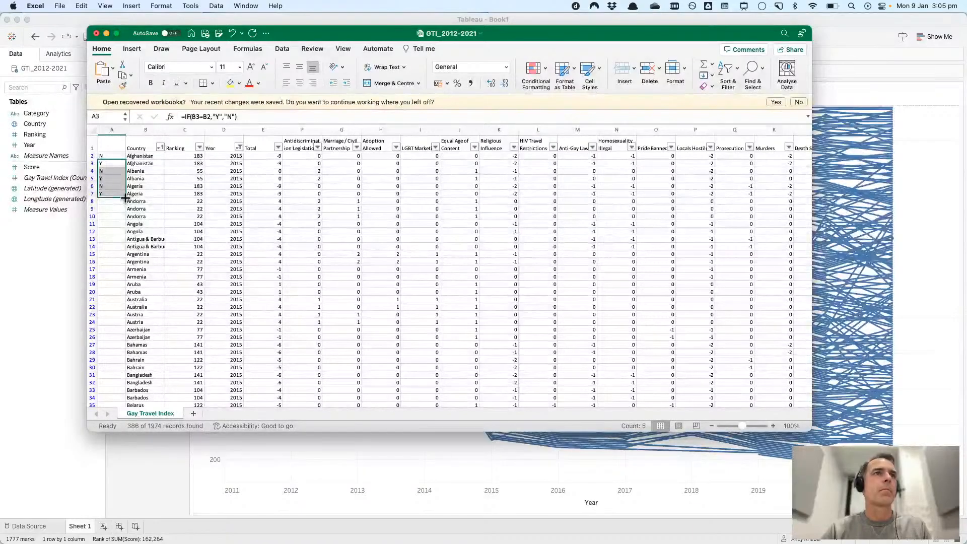
{"action": "left_click", "coordinate": [111, 207]}
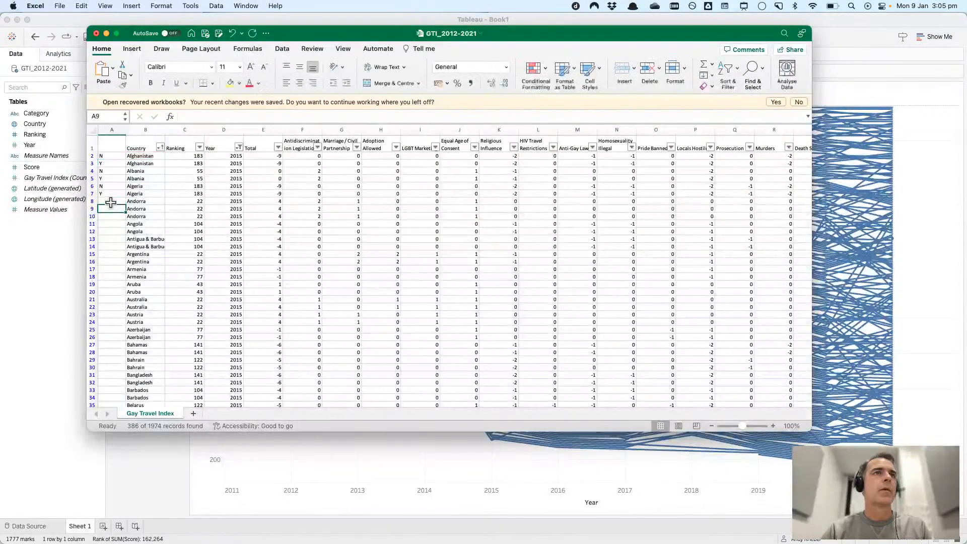
{"action": "left_click", "coordinate": [115, 195]}
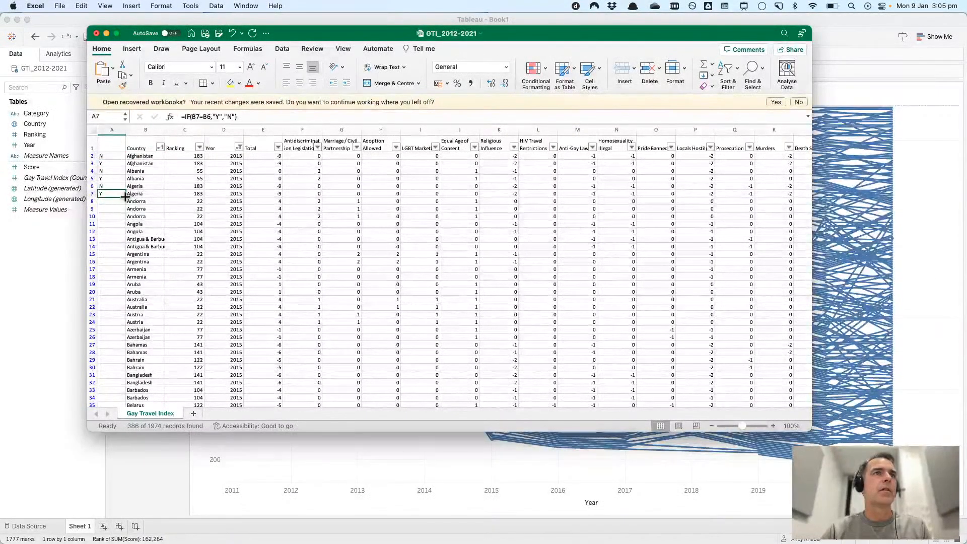
{"action": "double_click", "coordinate": [125, 197]}
{"action": "key", "text": "ctrl+Down"}
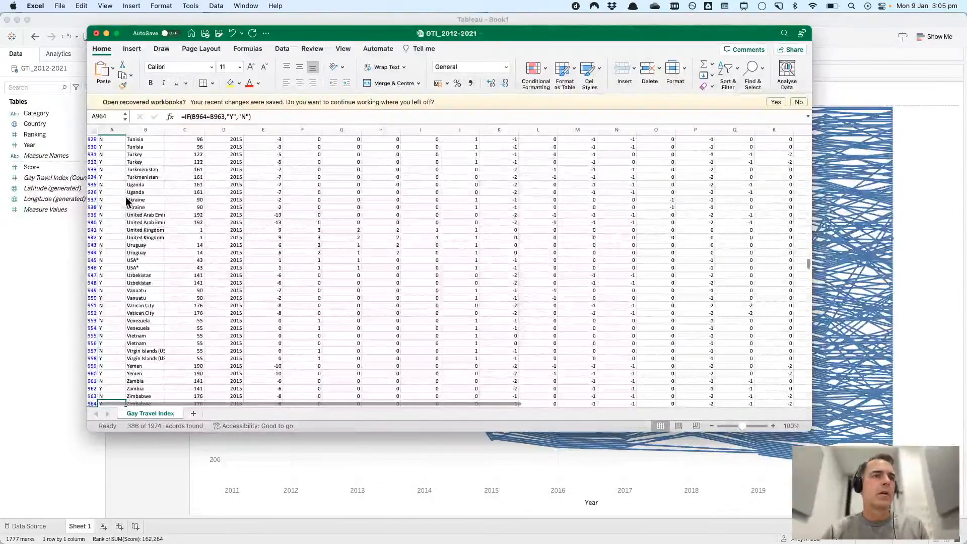
- Wrap the text in the empty header cell A1 and rebuild the sheet's filter so it also covers column A
{"action": "key", "text": "ctrl+Up"}
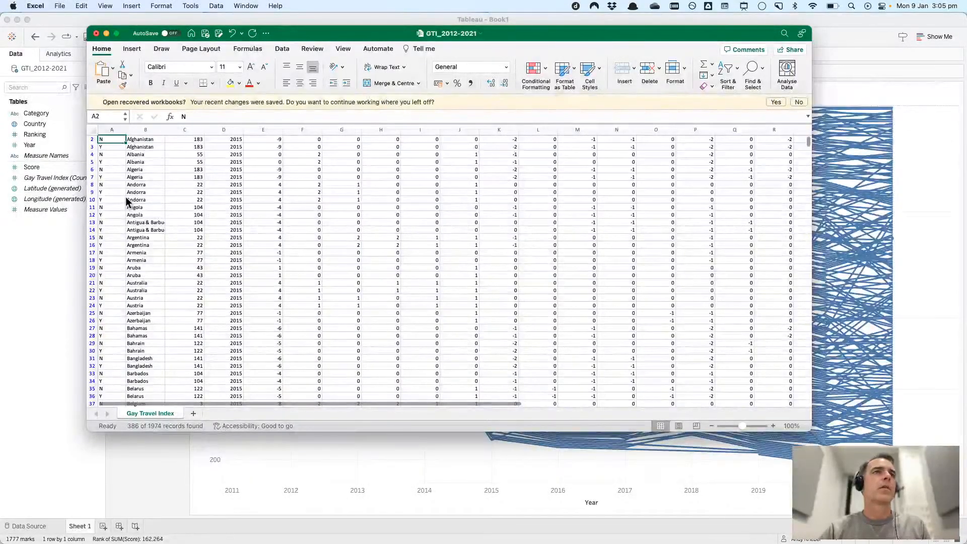
{"action": "scroll", "coordinate": [126, 200], "scroll_direction": "up", "scroll_amount": 2}
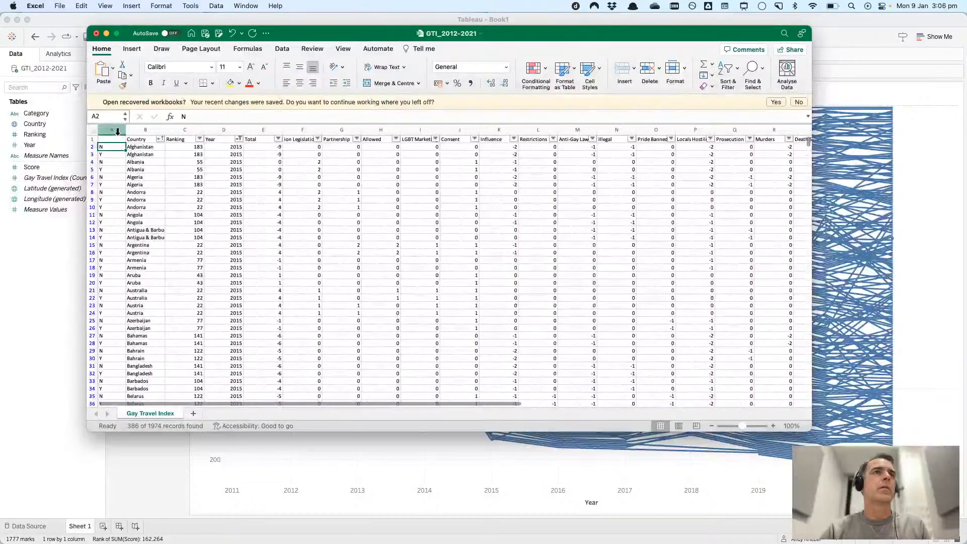
{"action": "left_click", "coordinate": [111, 139]}
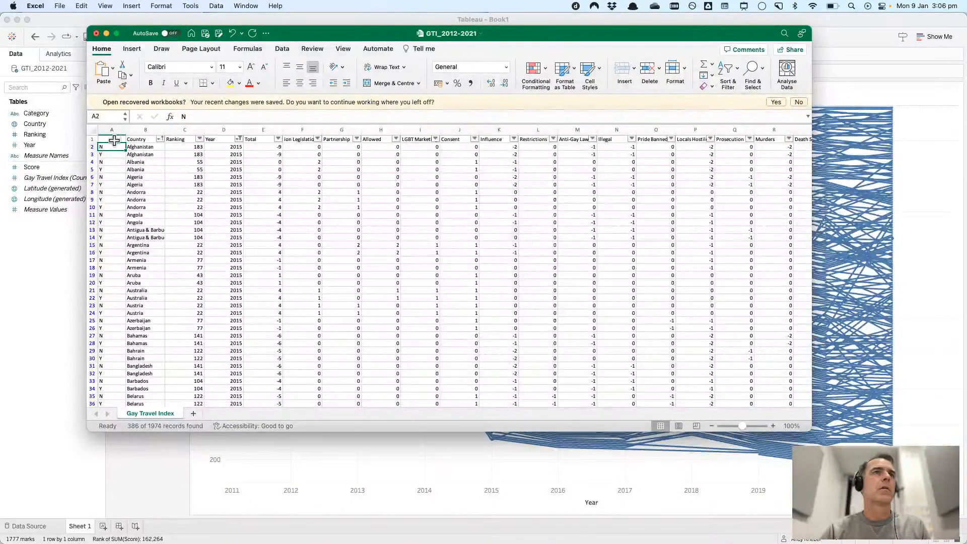
{"action": "left_click", "coordinate": [384, 67]}
{"action": "left_click", "coordinate": [728, 70]}
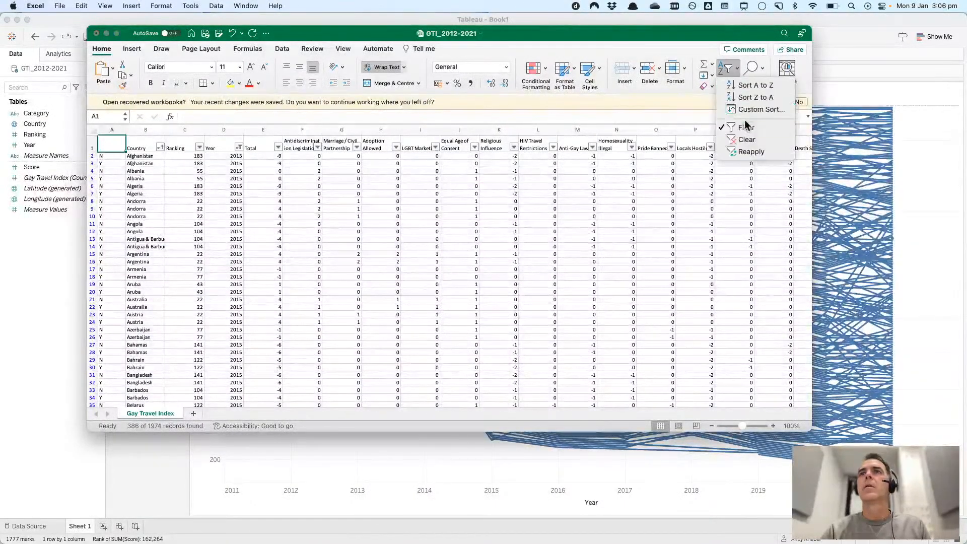
{"action": "left_click", "coordinate": [745, 127]}
{"action": "left_click", "coordinate": [733, 73]}
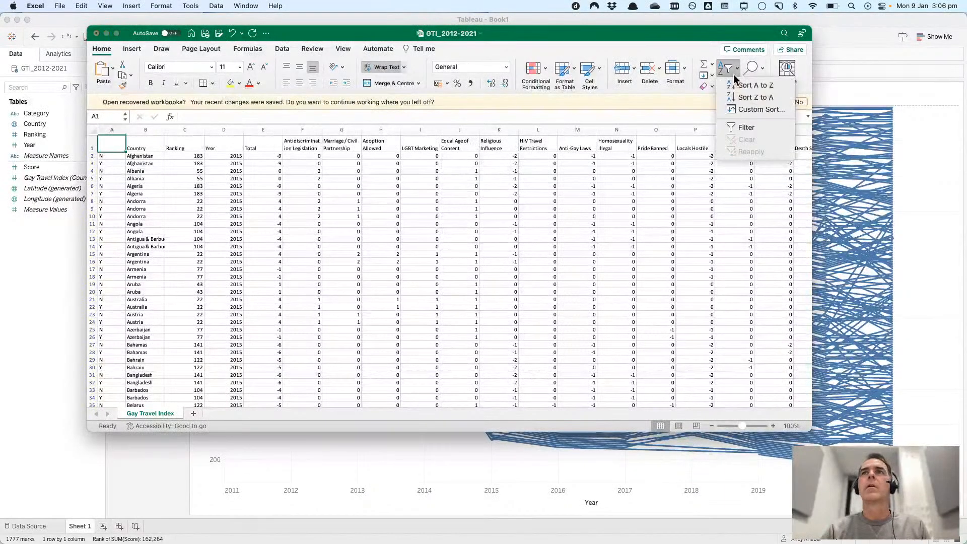
{"action": "left_click", "coordinate": [743, 126]}
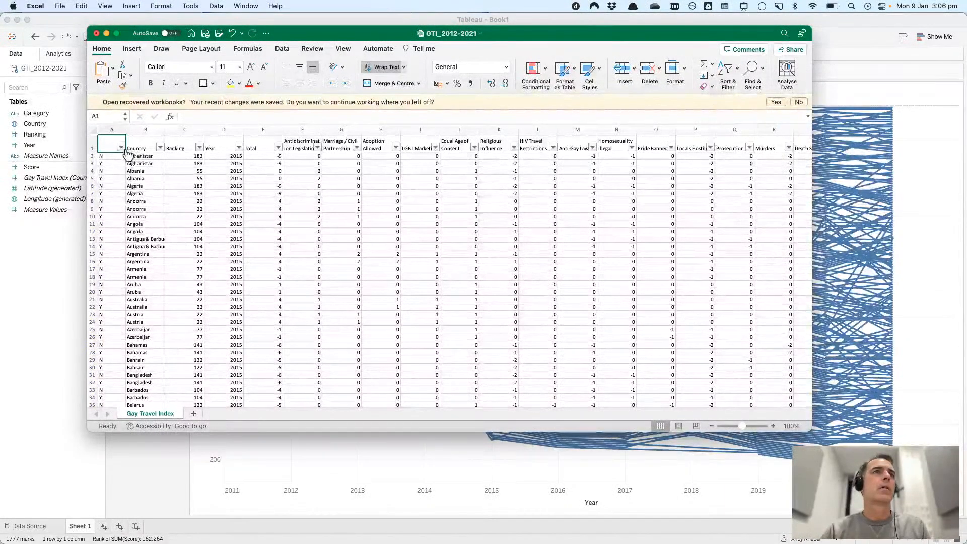
- Filter column A to the rows flagged N, excluding the Y rows and blanks
{"action": "left_click", "coordinate": [121, 147]}
{"action": "left_click", "coordinate": [152, 296]}
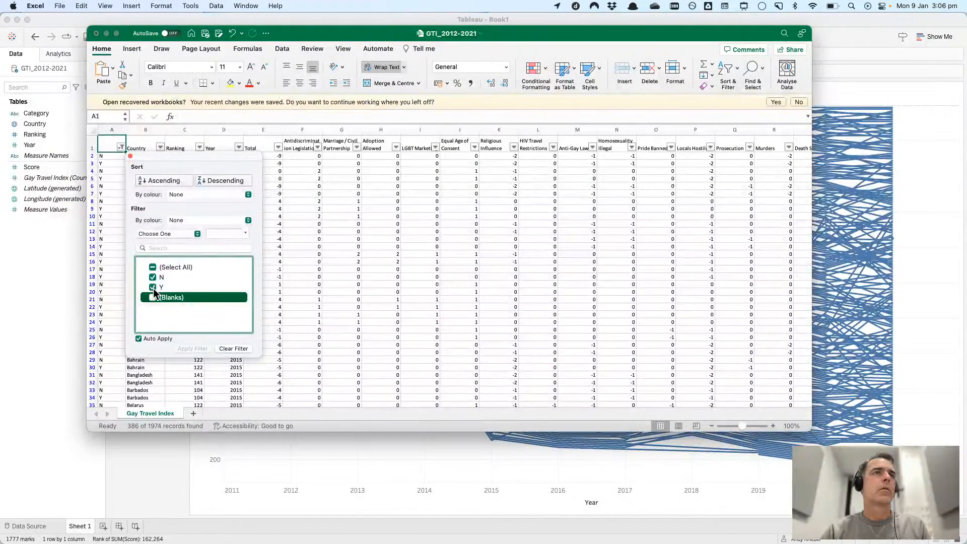
{"action": "left_click", "coordinate": [152, 287]}
{"action": "left_click", "coordinate": [110, 166]}
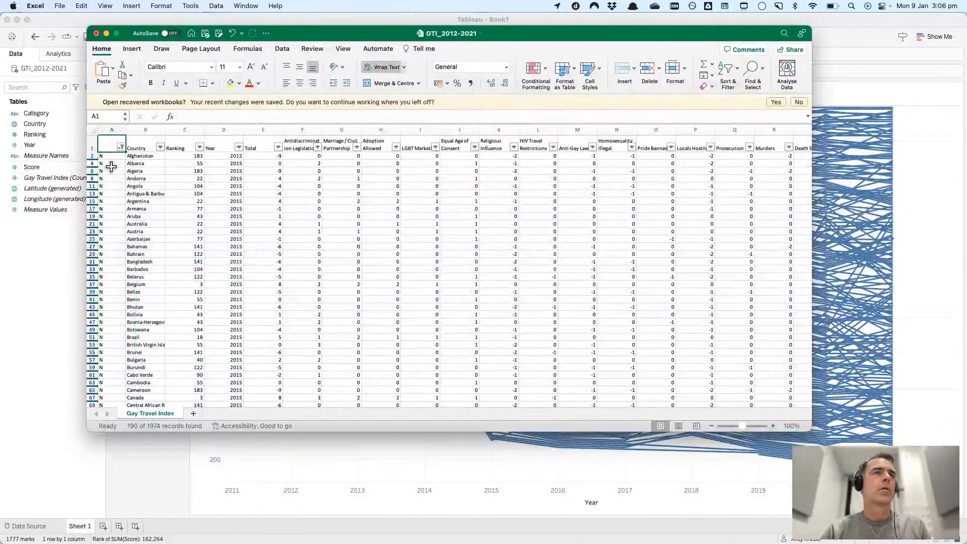
- Change the column A filter to show only the duplicate rows flagged Y
{"action": "left_click", "coordinate": [120, 146]}
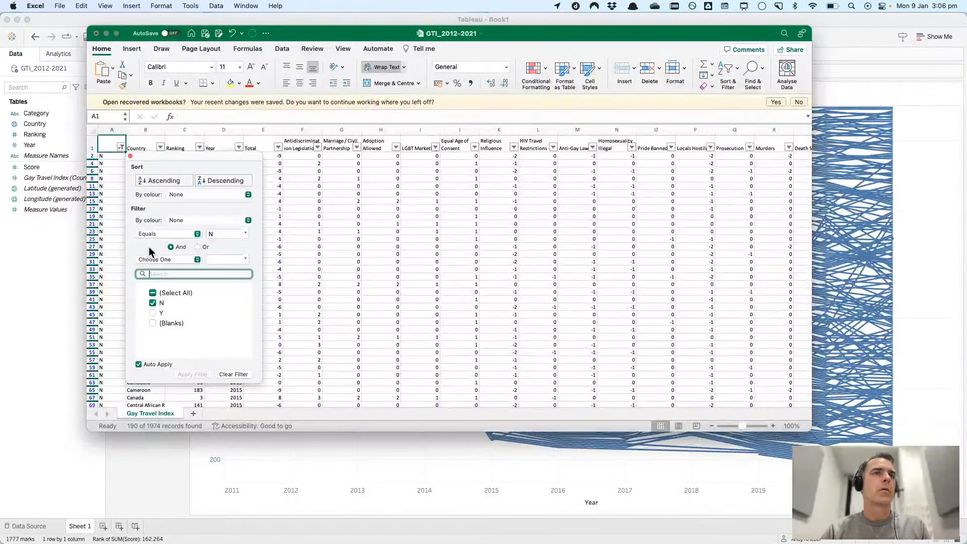
{"action": "left_click", "coordinate": [153, 303]}
{"action": "left_click", "coordinate": [153, 312]}
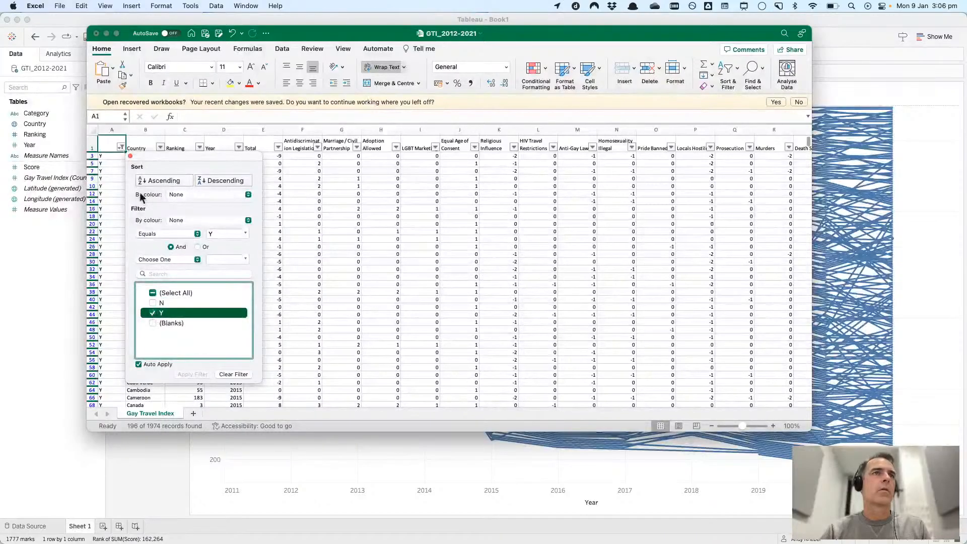
{"action": "left_click", "coordinate": [122, 147]}
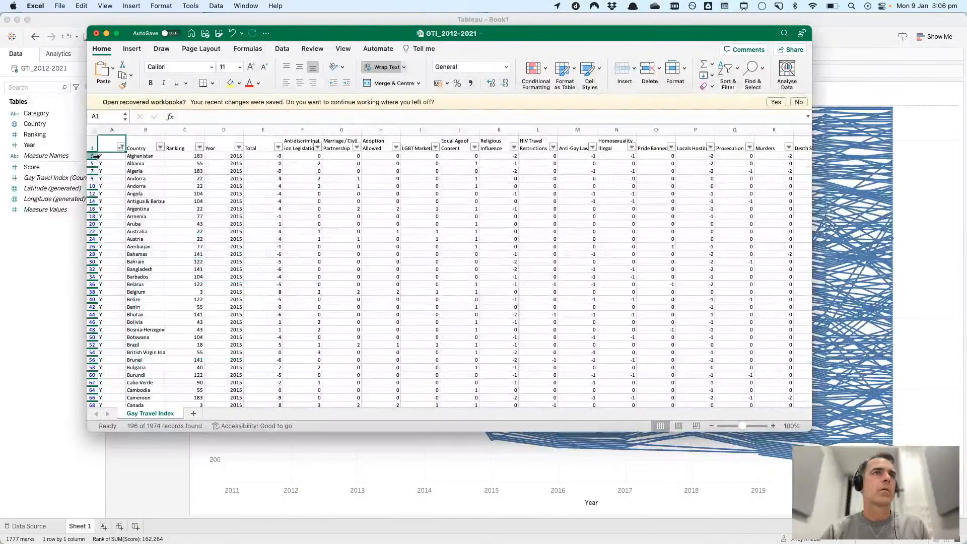
- Delete all visible rows flagged Y, from row 3 down, and reset the column A filter to include all values
{"action": "left_click", "coordinate": [93, 156]}
{"action": "key", "text": "shift+super+Down"}
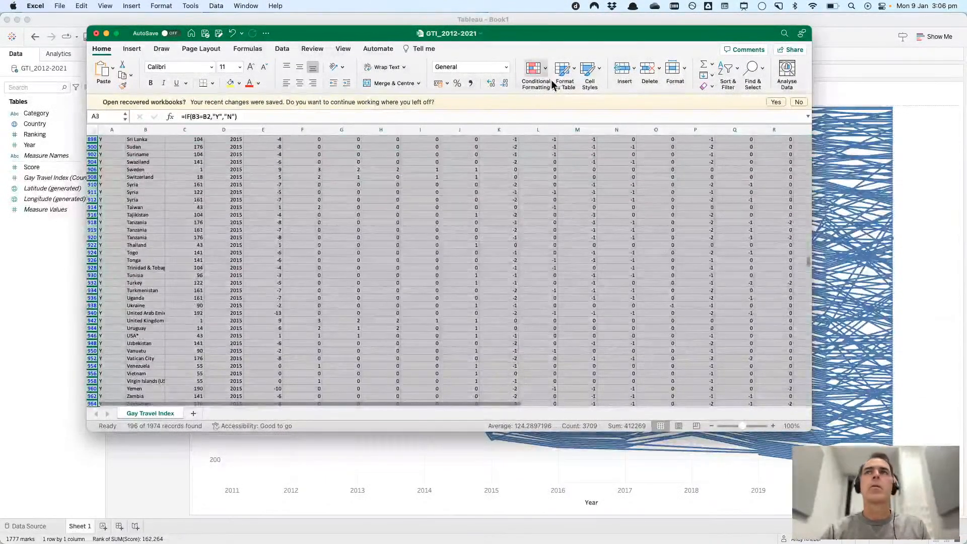
{"action": "left_click", "coordinate": [647, 71]}
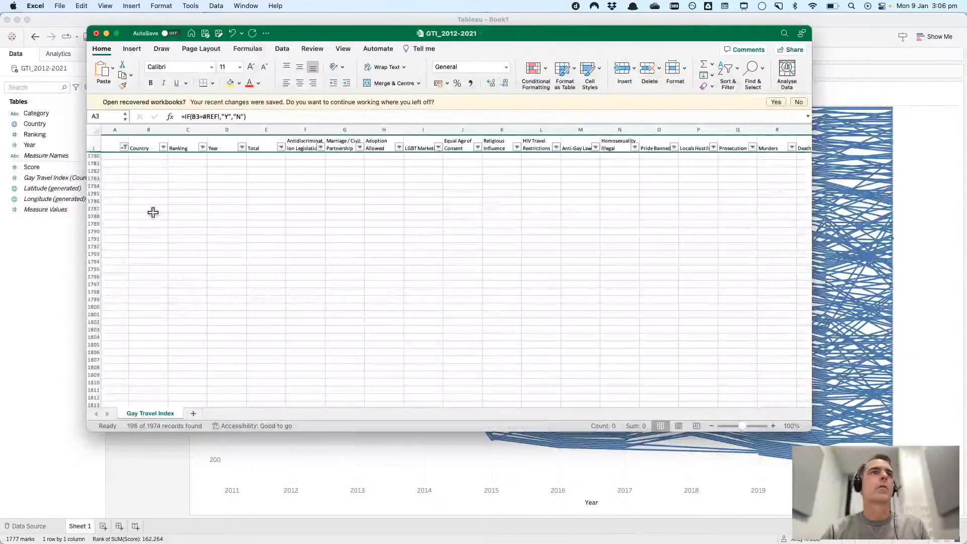
{"action": "left_click", "coordinate": [124, 147]}
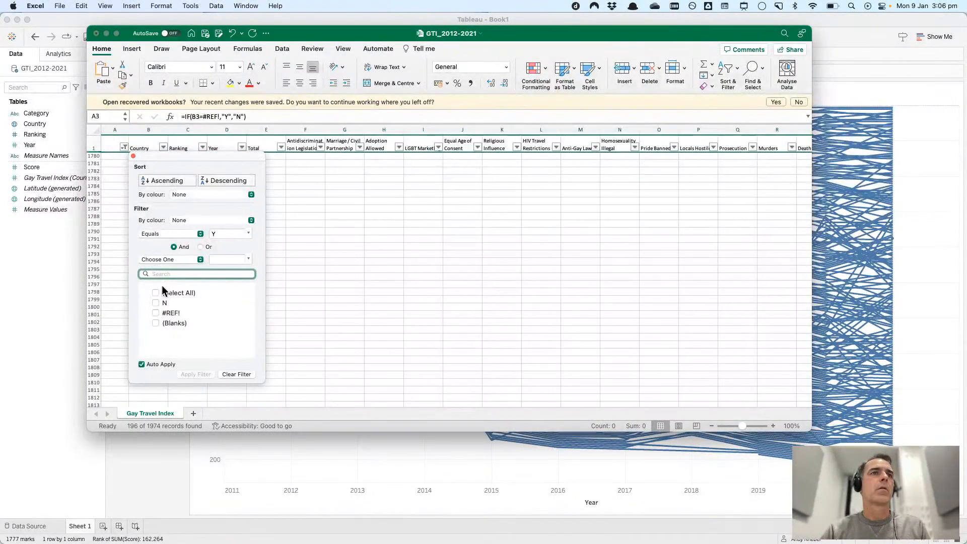
{"action": "left_click", "coordinate": [155, 293]}
- Delete the helper flag column A from the Gay Travel Index sheet
{"action": "left_click", "coordinate": [108, 130]}
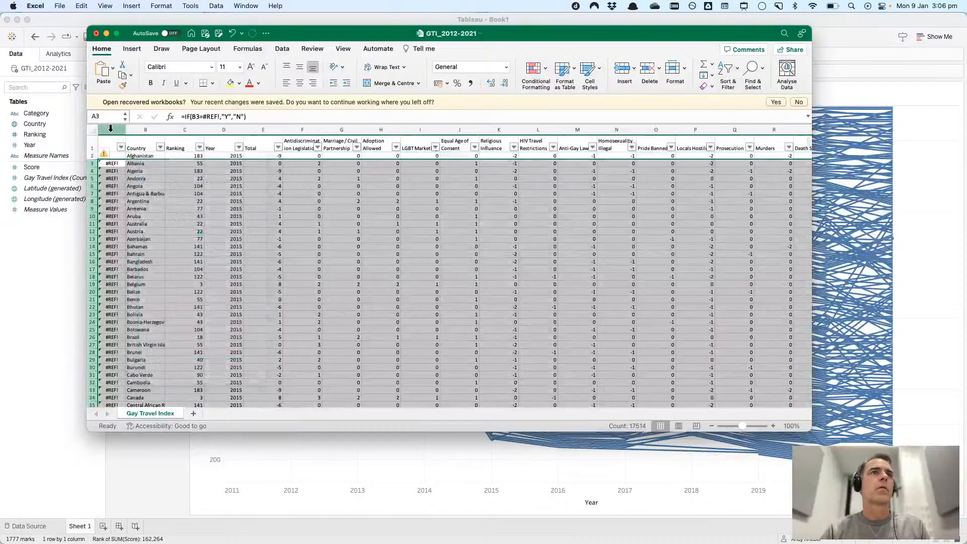
{"action": "left_click", "coordinate": [103, 132]}
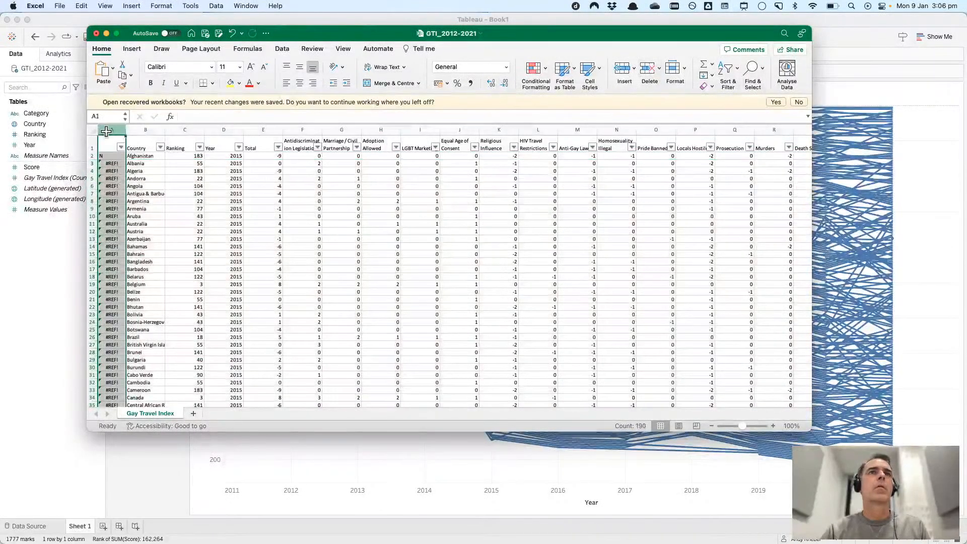
{"action": "left_click", "coordinate": [649, 73]}
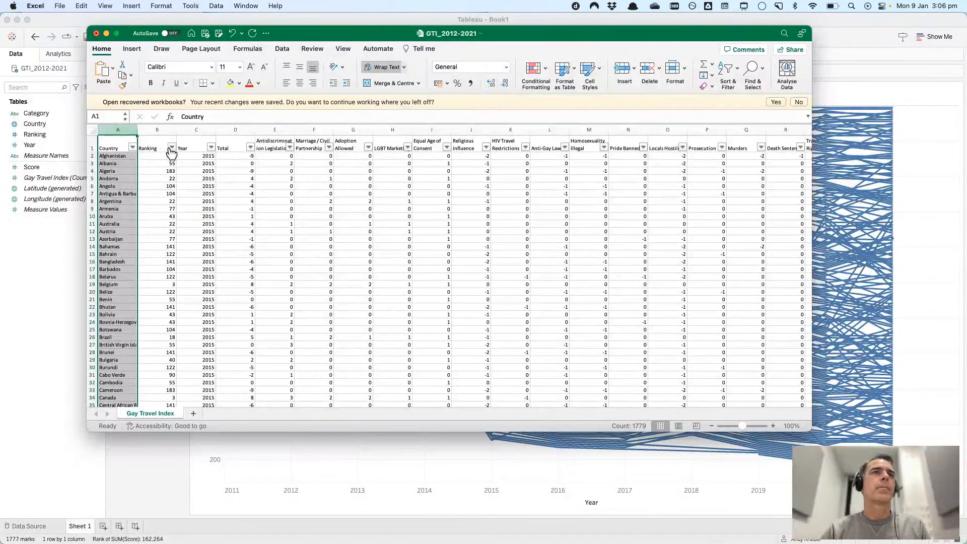
- Check the years included in the Year filter and save the GTI_2012-2021 workbook
{"action": "left_click", "coordinate": [211, 147]}
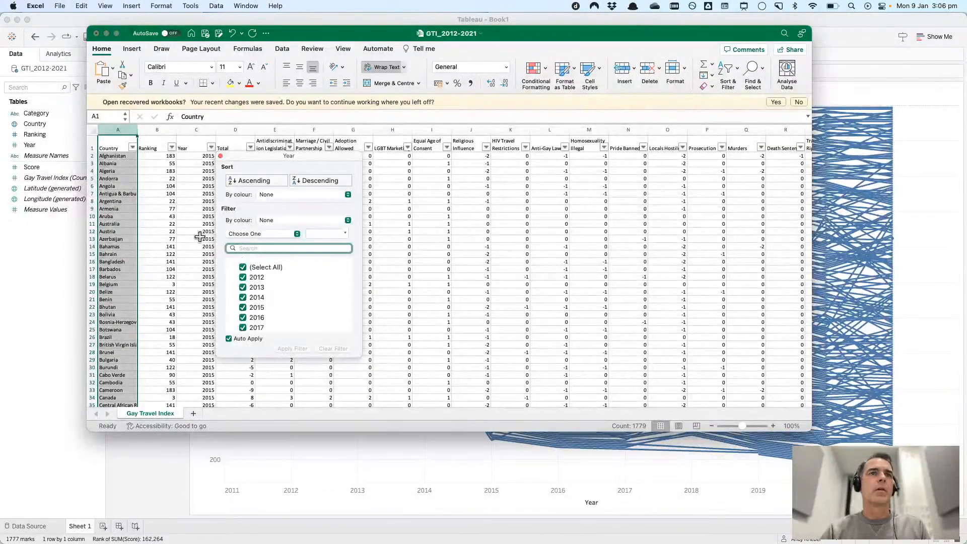
{"action": "left_click", "coordinate": [185, 221]}
{"action": "left_click", "coordinate": [112, 147]}
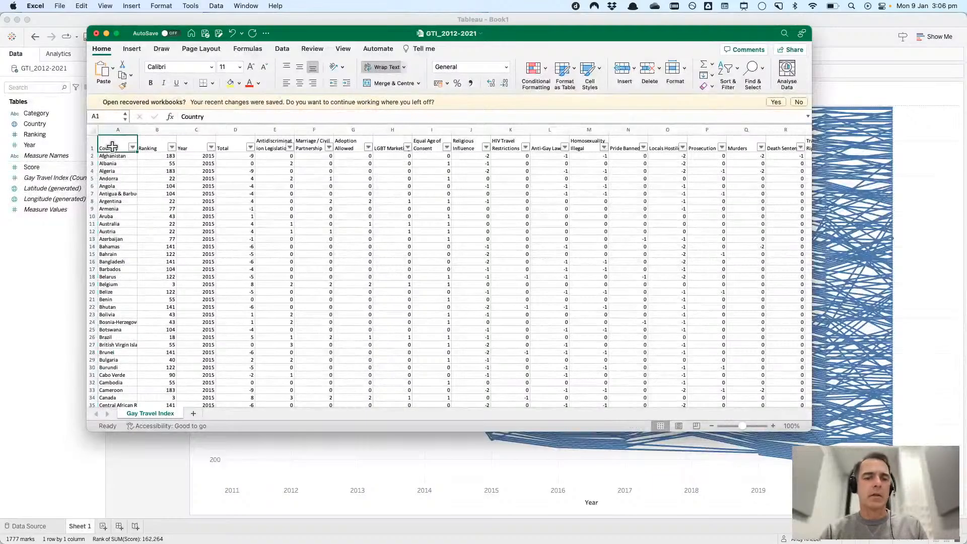
{"action": "key", "text": "super+s"}
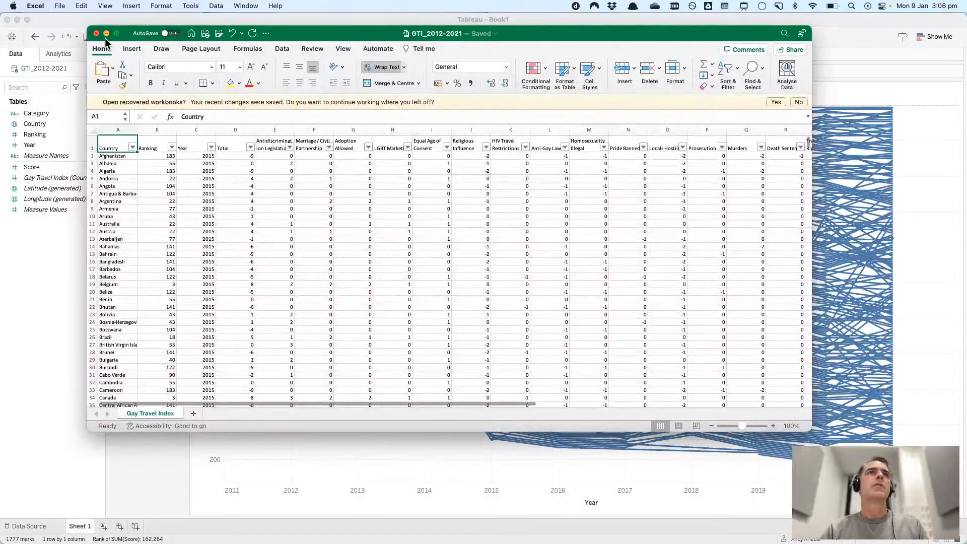
- Switch to Tableau and refresh the GTI_2012-2021 data source
{"action": "left_click", "coordinate": [201, 17]}
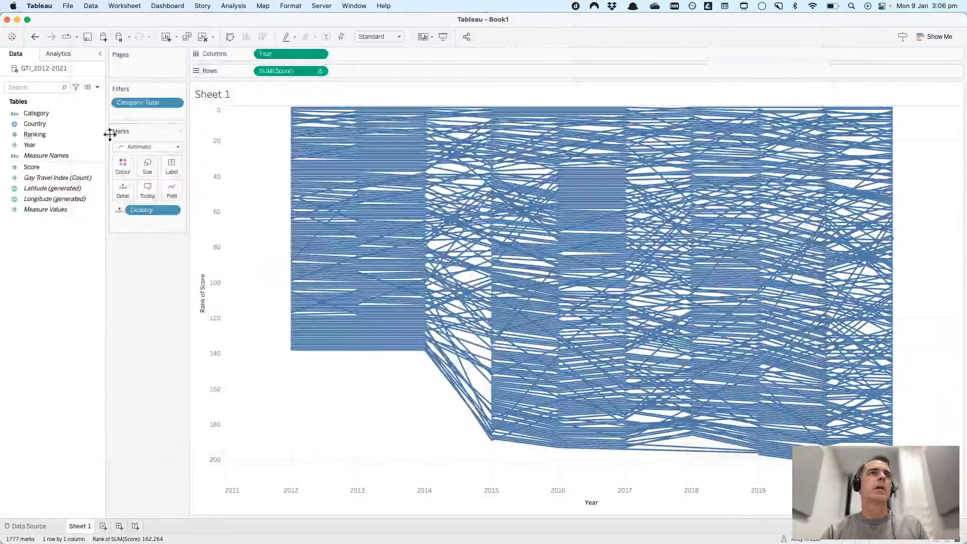
{"action": "right_click", "coordinate": [44, 70]}
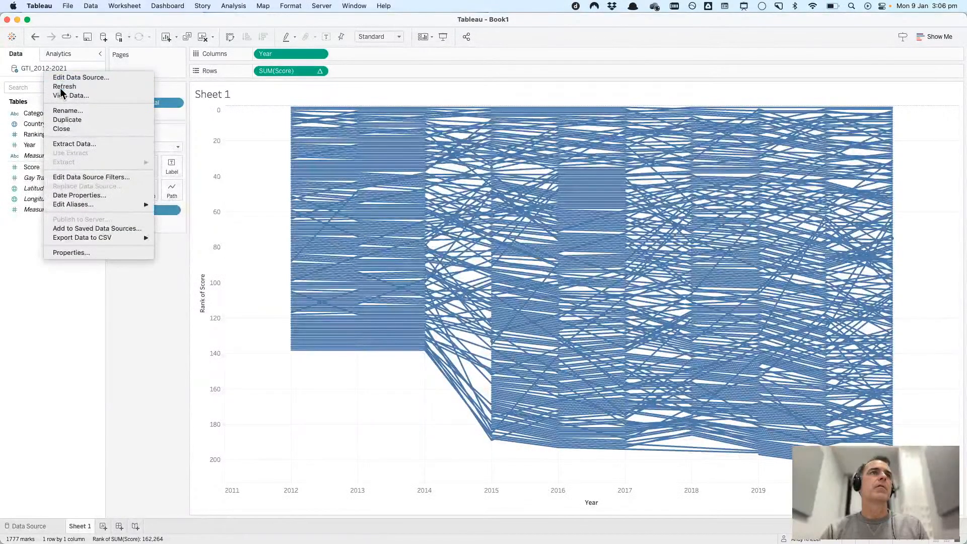
{"action": "left_click", "coordinate": [55, 84]}
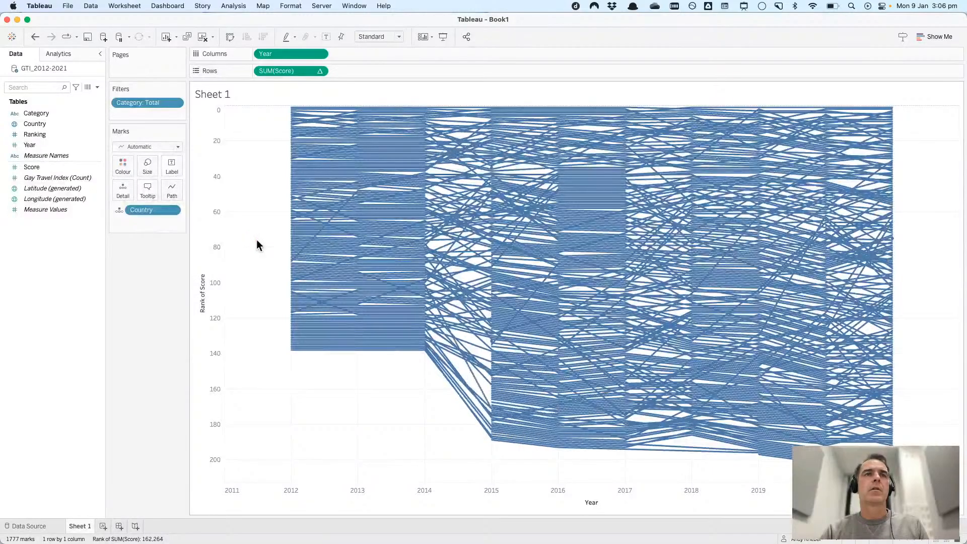
- Add a new worksheet and convert the Year field to discrete
{"action": "left_click", "coordinate": [104, 526]}
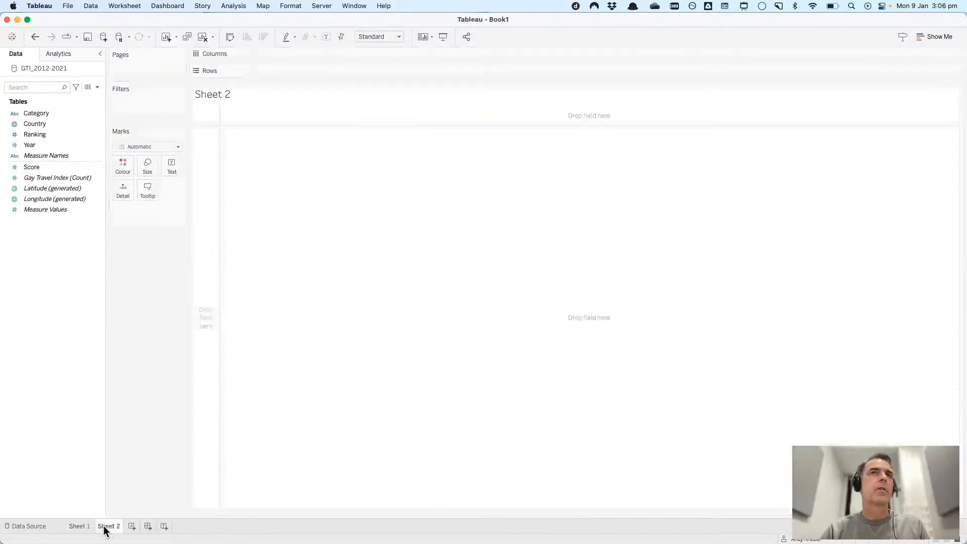
{"action": "left_click", "coordinate": [40, 135]}
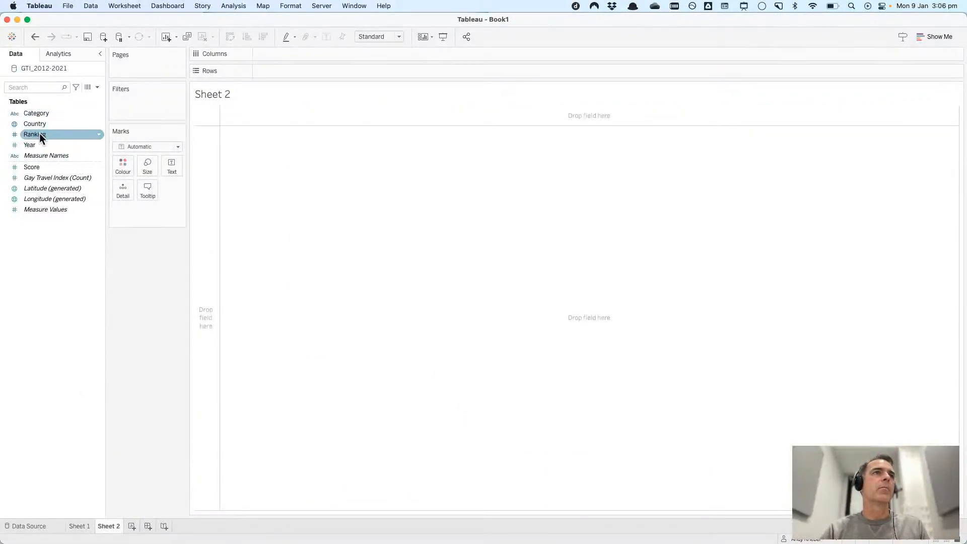
{"action": "left_click", "coordinate": [39, 144]}
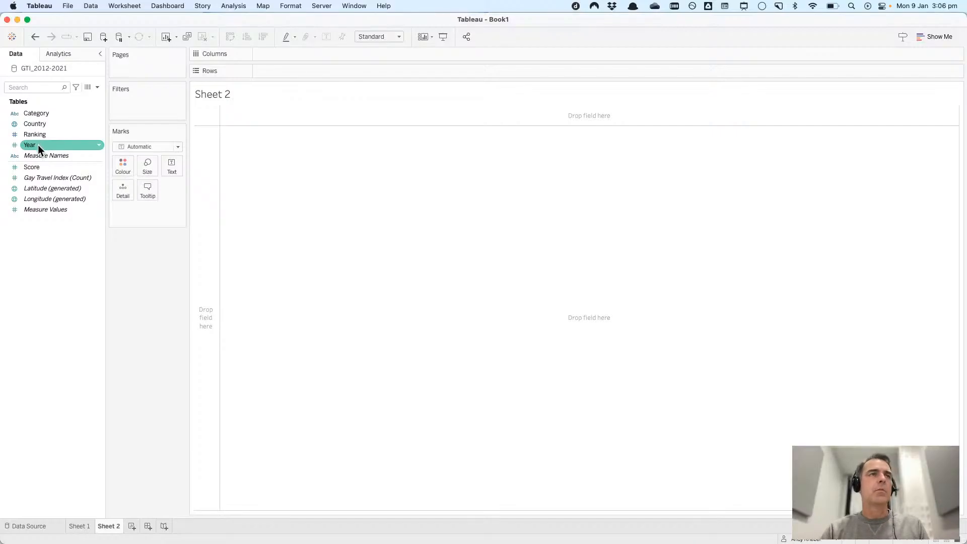
{"action": "right_click", "coordinate": [37, 144]}
{"action": "left_click", "coordinate": [64, 223]}
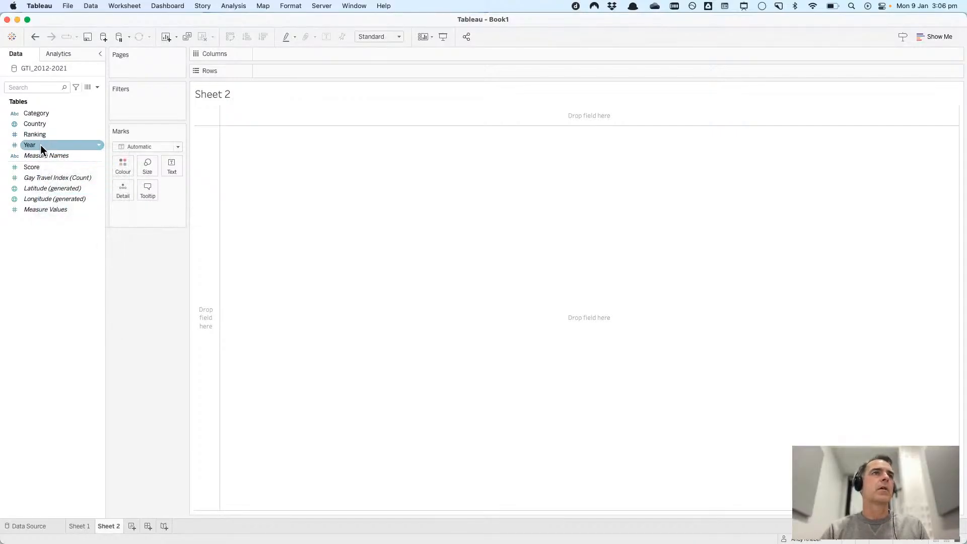
- Filter the new sheet to Year 2015 and list every Country with its Gay Travel Index (Count) value
{"action": "left_click_drag", "start_coordinate": [41, 144], "coordinate": [147, 105]}
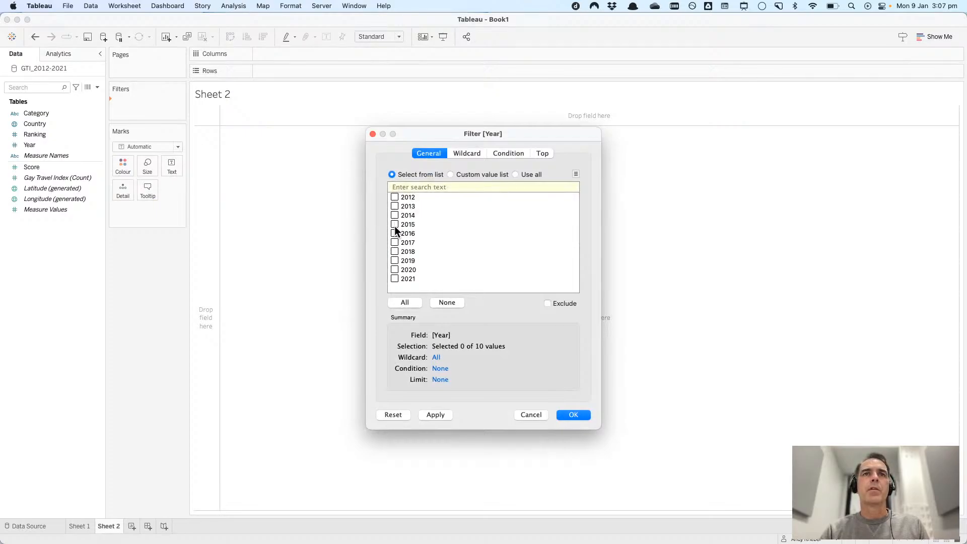
{"action": "left_click", "coordinate": [569, 414]}
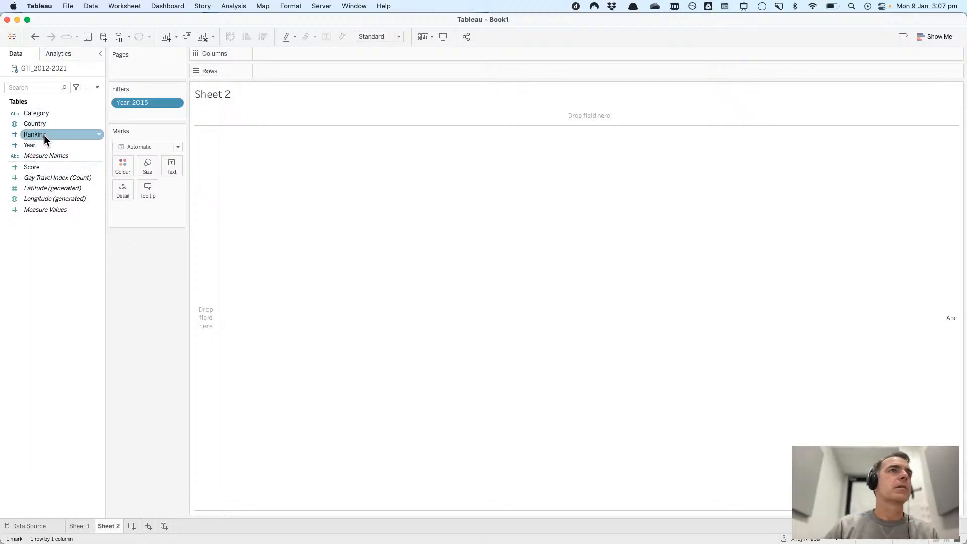
{"action": "left_click_drag", "start_coordinate": [44, 126], "coordinate": [205, 149]}
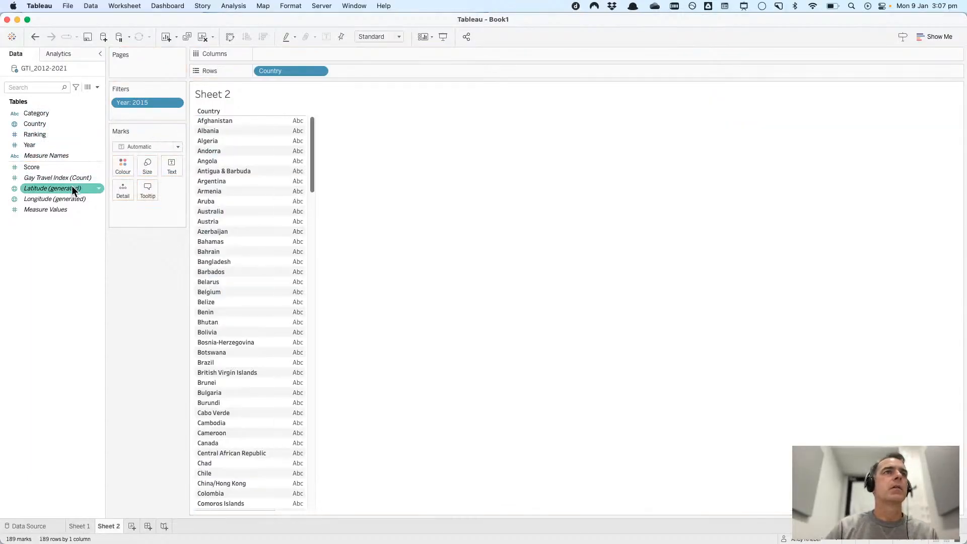
{"action": "left_click_drag", "start_coordinate": [51, 179], "coordinate": [320, 329]}
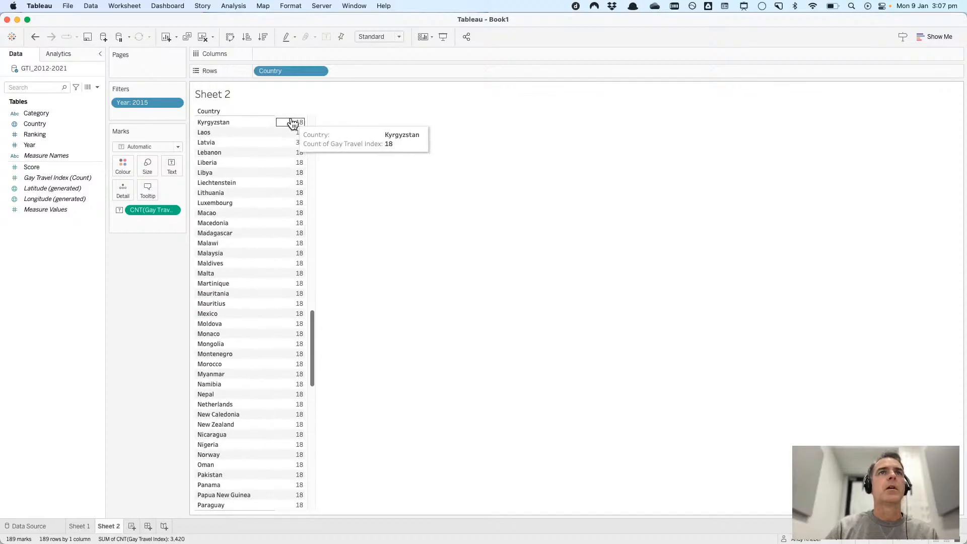
- Look through the counts per country, sort the countries by count in descending order, and inspect the top row
{"action": "scroll", "coordinate": [300, 276], "scroll_direction": "down", "scroll_amount": 10}
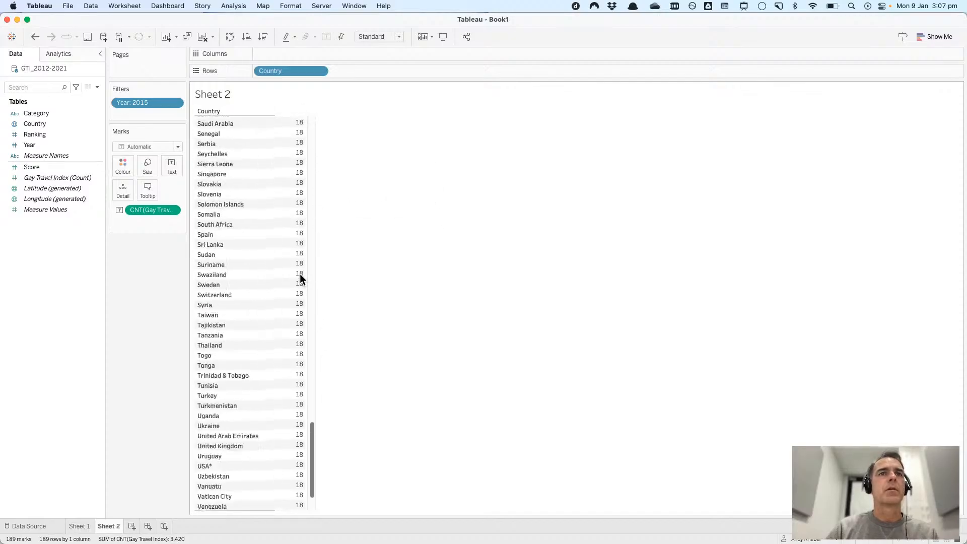
{"action": "scroll", "coordinate": [300, 277], "scroll_direction": "up", "scroll_amount": 20}
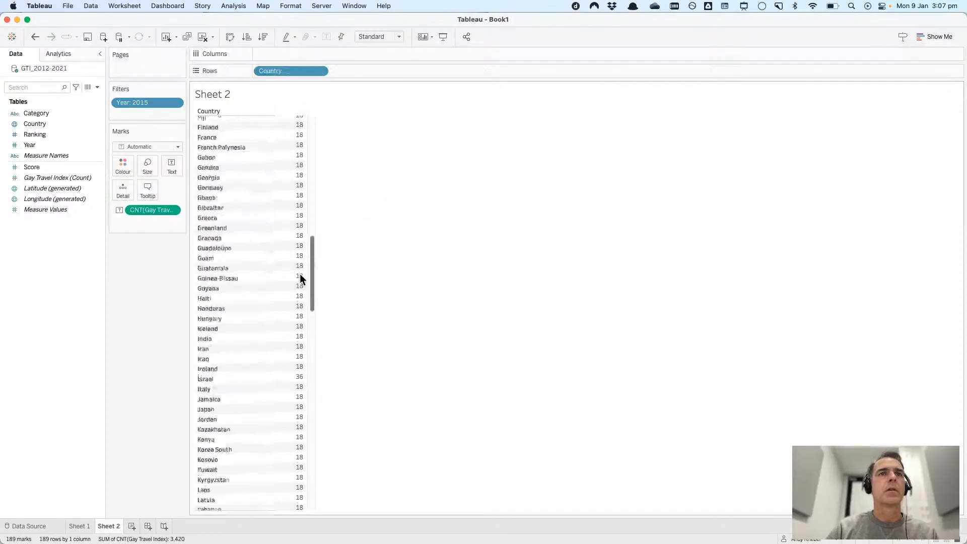
{"action": "left_click", "coordinate": [260, 36]}
{"action": "left_click", "coordinate": [235, 123]}
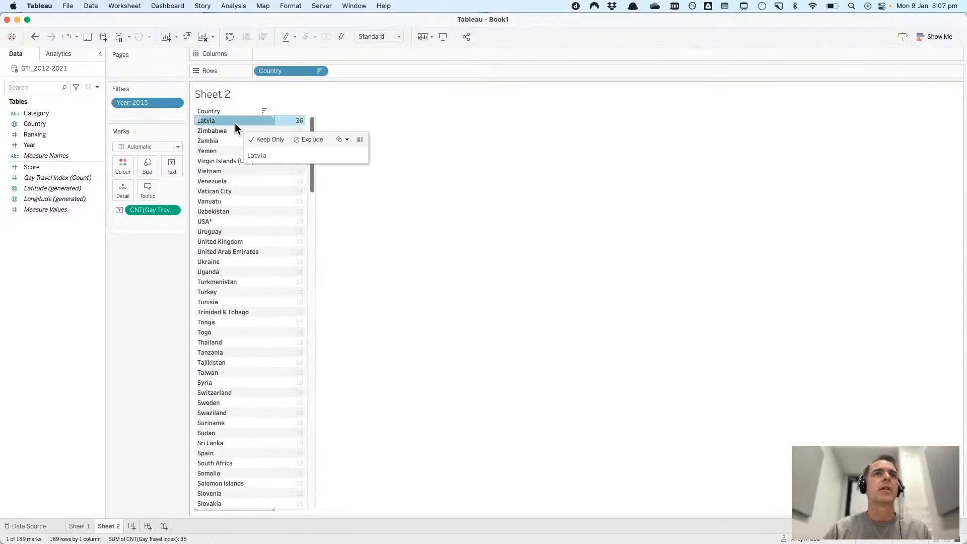
{"action": "left_click", "coordinate": [341, 188]}
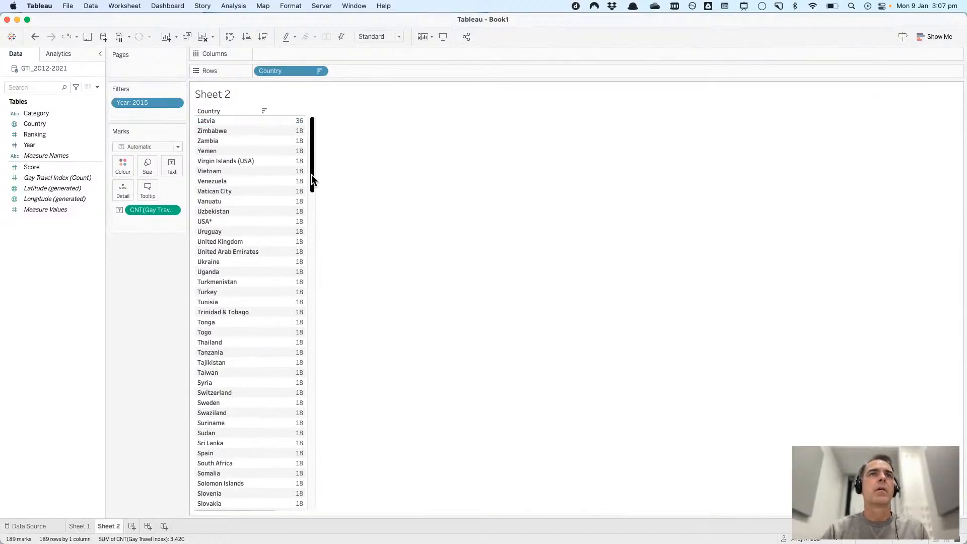
- Switch to the GTI_2012-2021 workbook in Excel and filter the Country column to Latvia
{"action": "left_click_drag", "start_coordinate": [311, 174], "coordinate": [341, 123]}
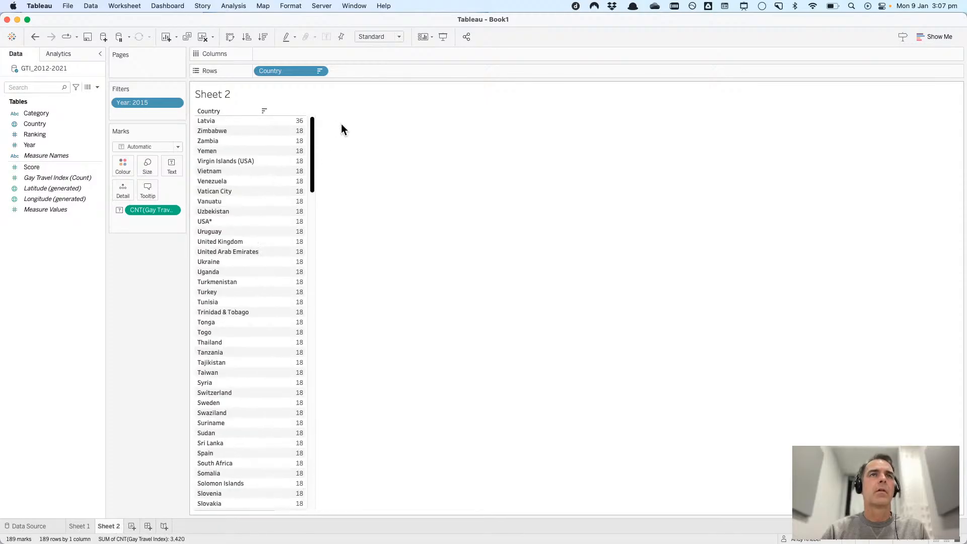
{"action": "key", "text": "super+Tab"}
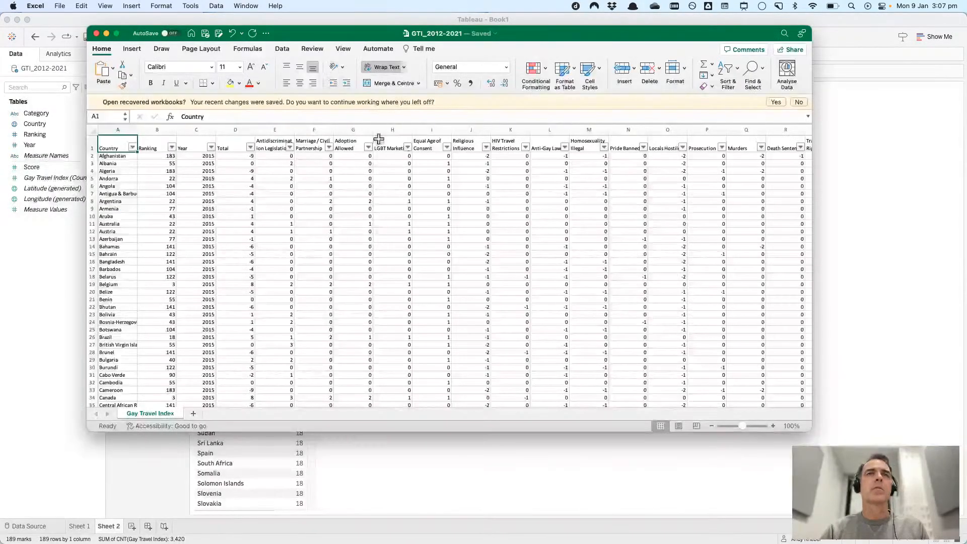
{"action": "left_click", "coordinate": [133, 148]}
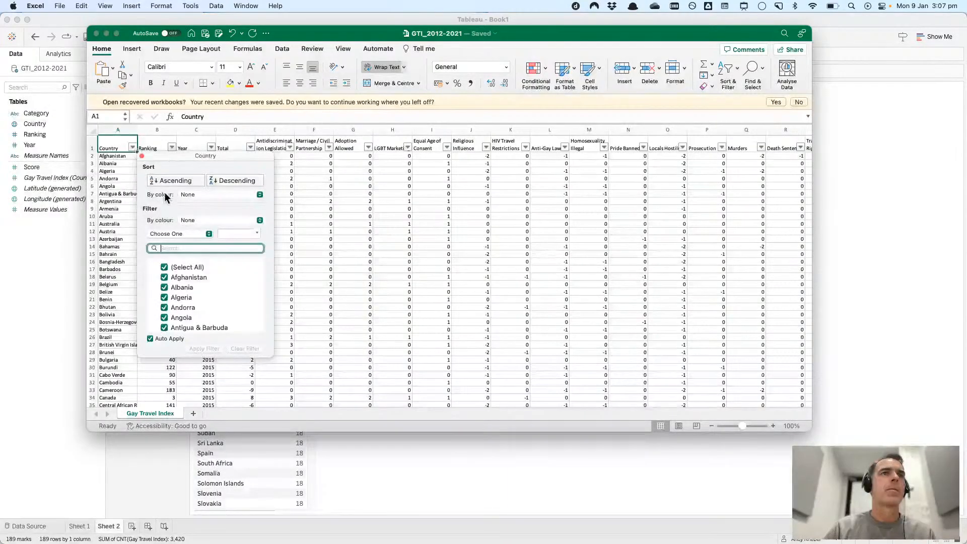
{"action": "left_click", "coordinate": [165, 267]}
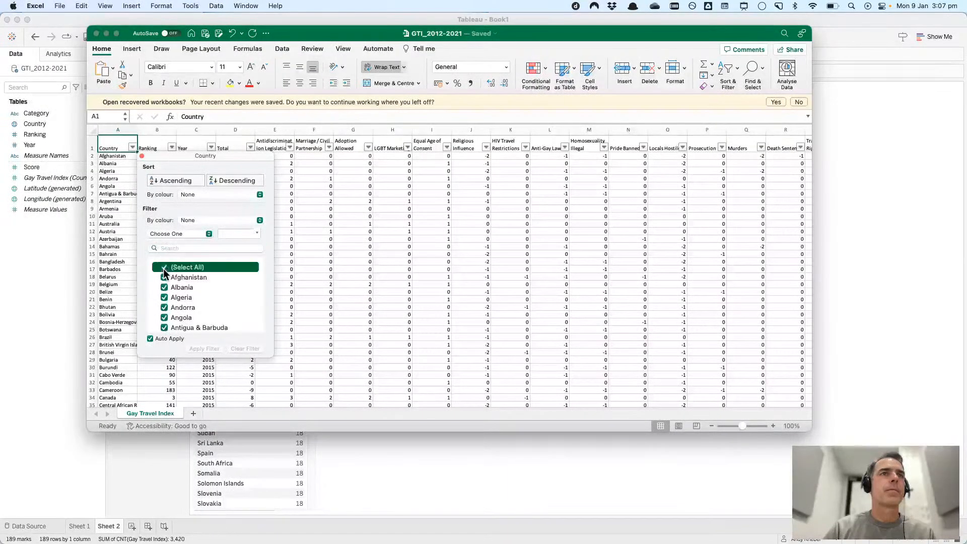
{"action": "left_click", "coordinate": [164, 247]}
{"action": "type", "text": "latv"}
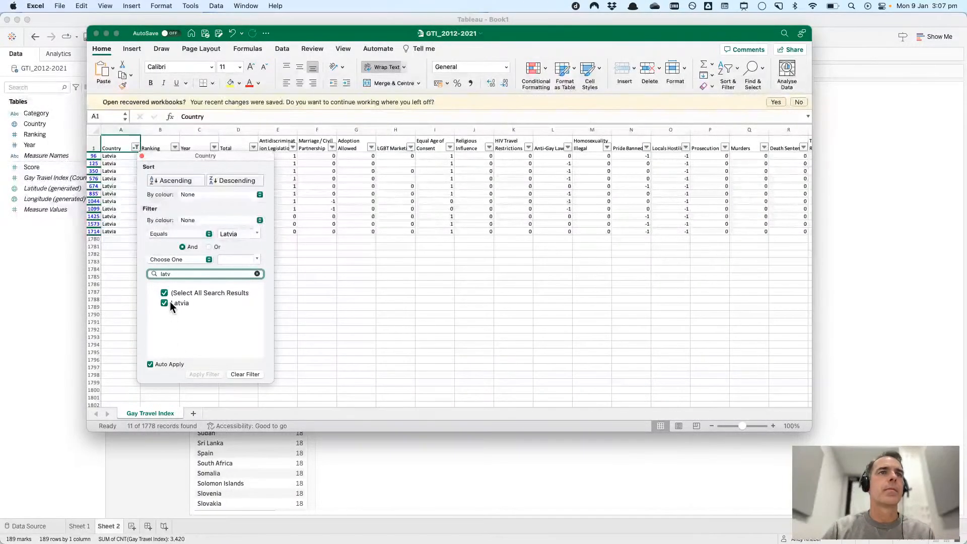
{"action": "left_click", "coordinate": [142, 155]}
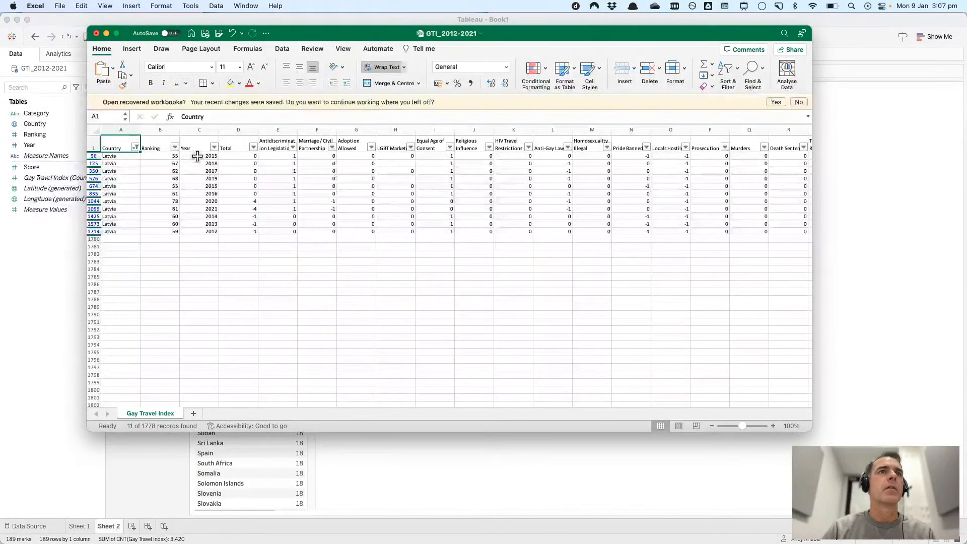
- Delete the second 2015 row for Latvia, row 674, from the filtered list
{"action": "left_click", "coordinate": [197, 156]}
{"action": "left_click", "coordinate": [94, 185]}
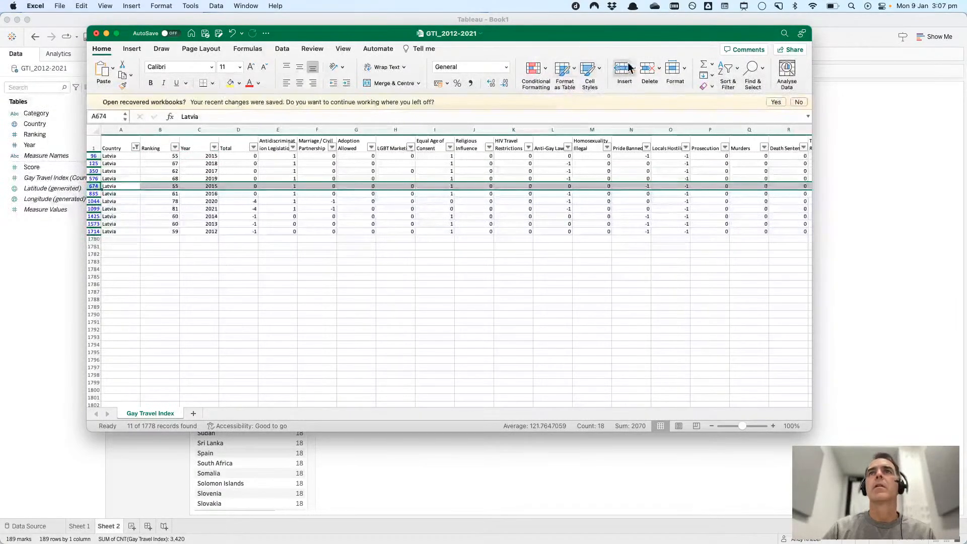
{"action": "left_click", "coordinate": [645, 71]}
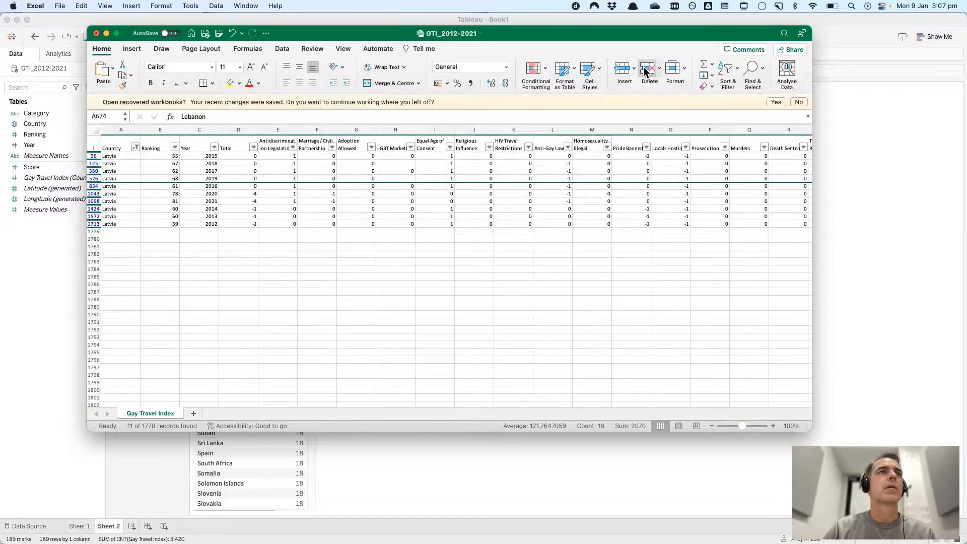
- Show all countries again in the Country column filter and save the workbook
{"action": "left_click", "coordinate": [135, 146]}
{"action": "left_click", "coordinate": [167, 293]}
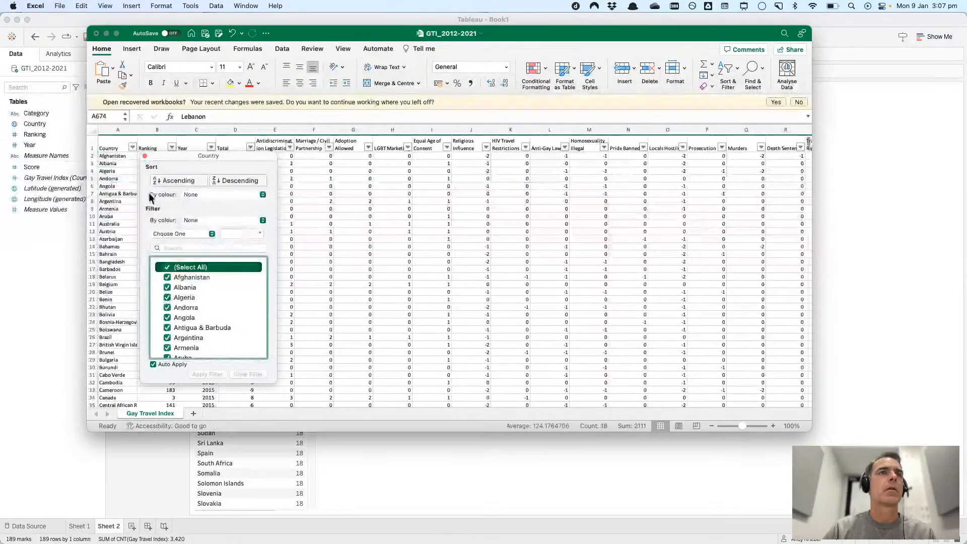
{"action": "left_click", "coordinate": [145, 156]}
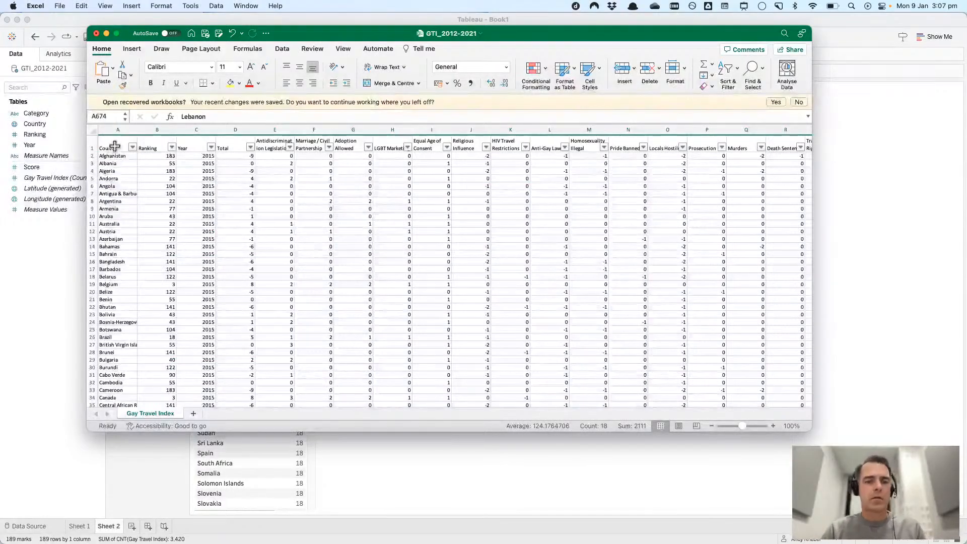
{"action": "left_click", "coordinate": [115, 149]}
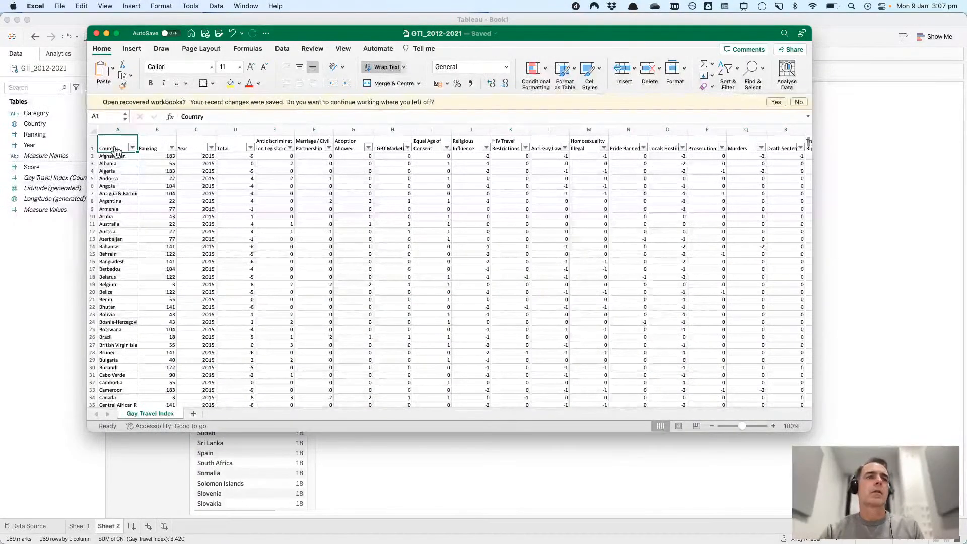
- Return to Tableau and refresh the GTI_2012-2021 data source to load the corrected rows
{"action": "key", "text": "super+Tab"}
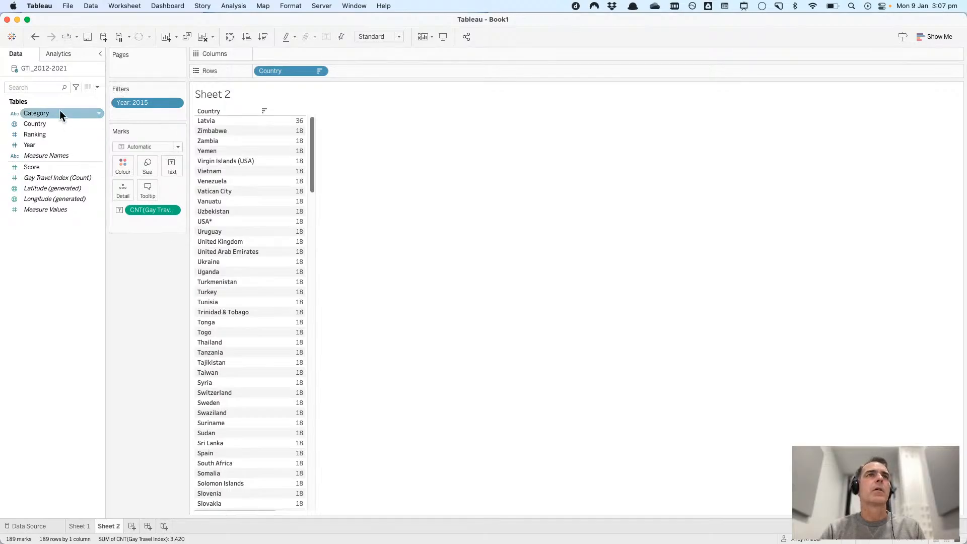
{"action": "left_click", "coordinate": [44, 90]}
{"action": "right_click", "coordinate": [41, 68]}
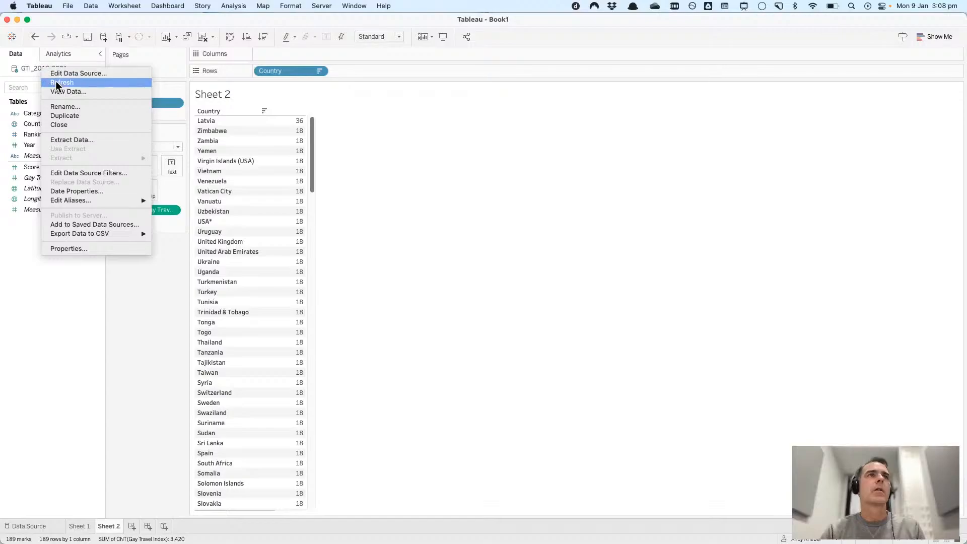
{"action": "left_click", "coordinate": [56, 81]}
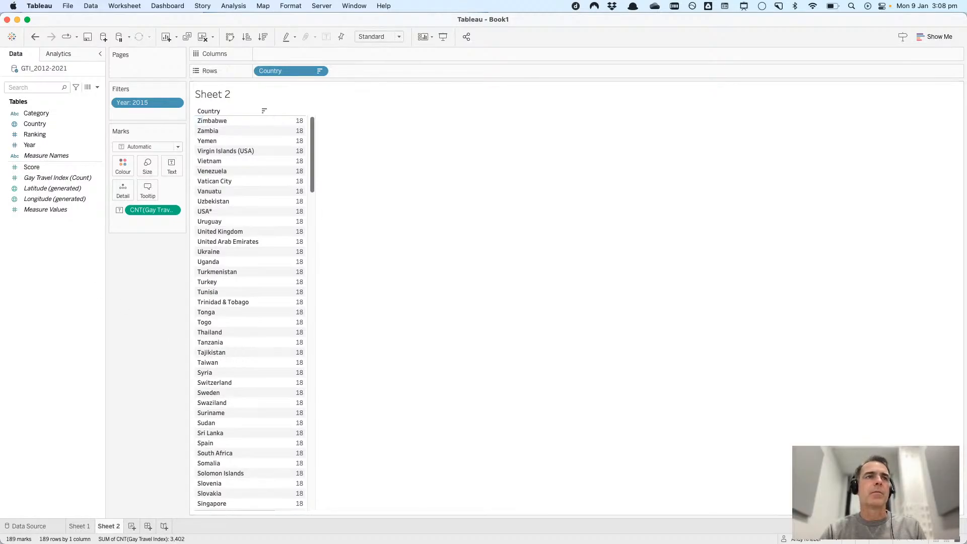
- Switch to Chrome and delete GTI_2012-2021.xlsx from the 2023/W2: Gay Travel Index dataset on data.world
{"action": "key", "text": "super+Tab"}
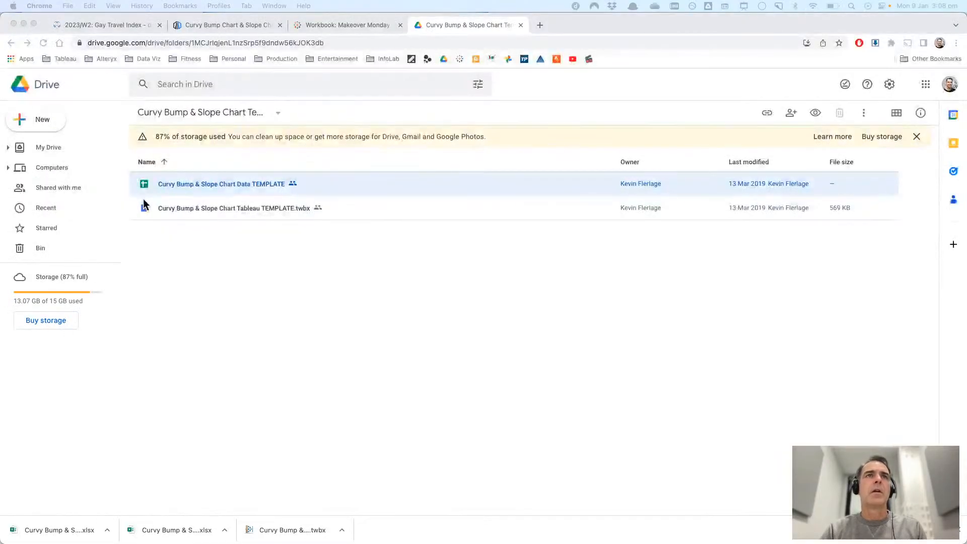
{"action": "left_click", "coordinate": [98, 27]}
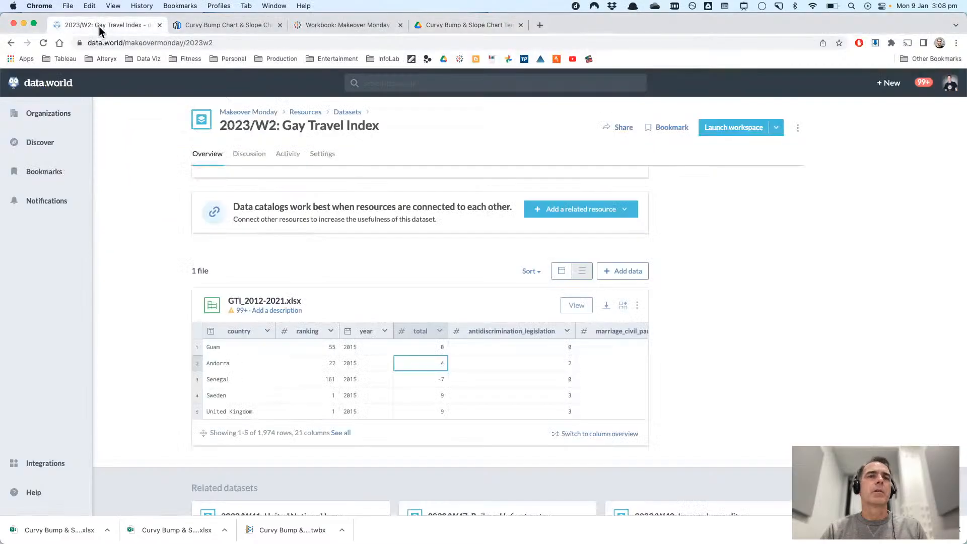
{"action": "left_click", "coordinate": [639, 306]}
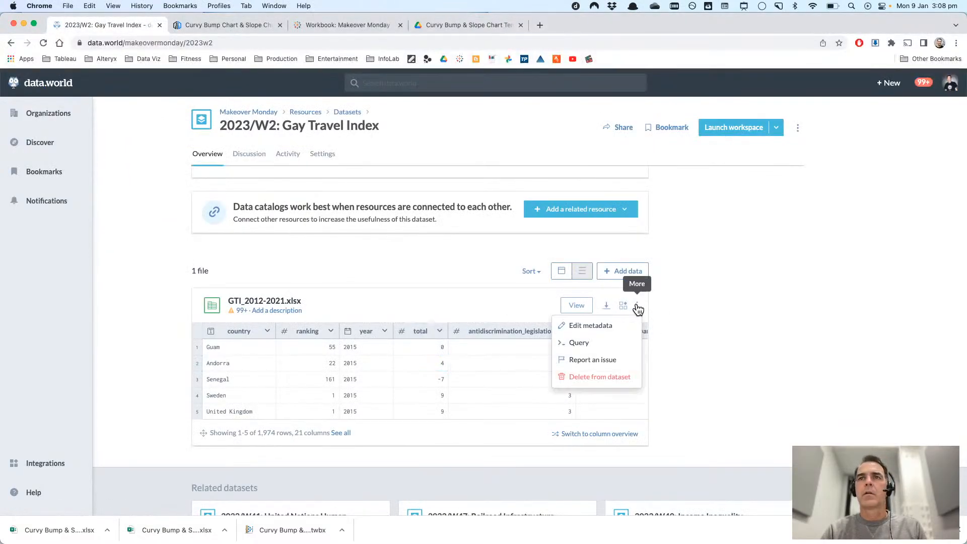
{"action": "left_click", "coordinate": [583, 376]}
{"action": "left_click", "coordinate": [507, 210]}
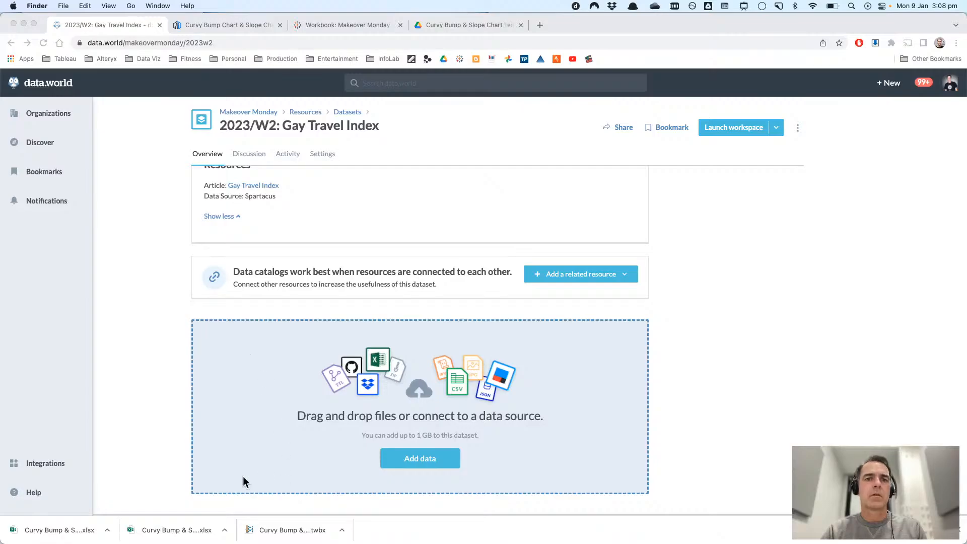
- Upload the corrected GTI_2012-2021.xlsx to the dataset from the 2023 data folder under Makeover Monday in Finder
{"action": "key", "text": "super+n"}
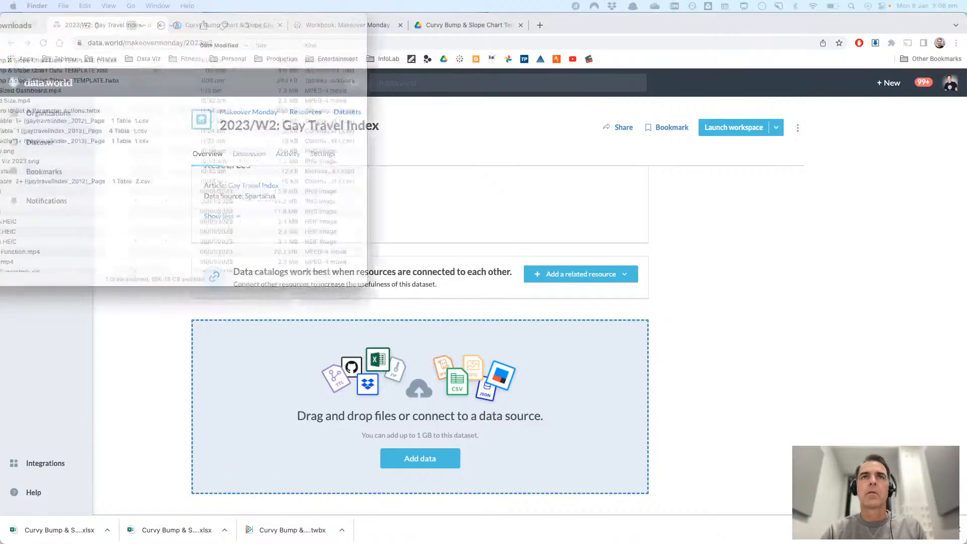
{"action": "left_click_drag", "start_coordinate": [239, 84], "coordinate": [253, 70]}
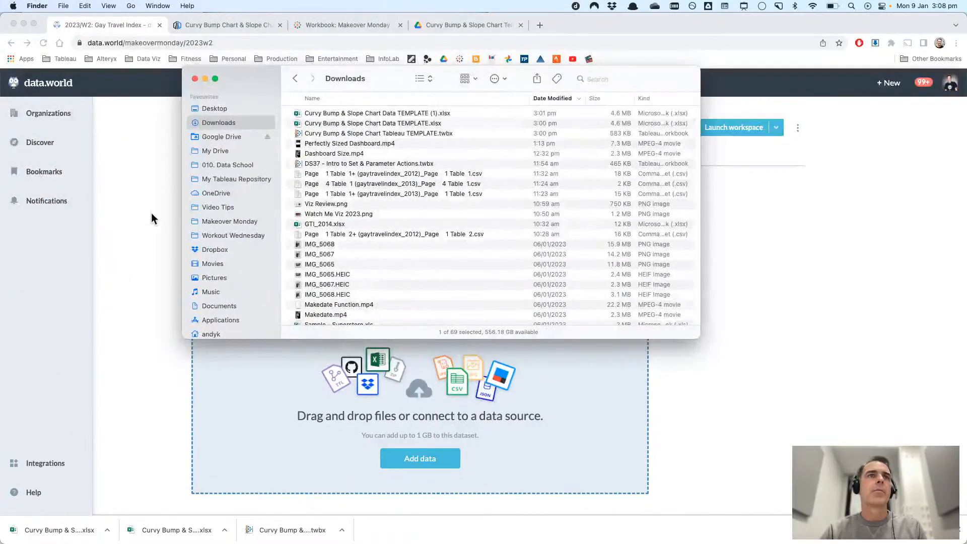
{"action": "left_click", "coordinate": [217, 221]}
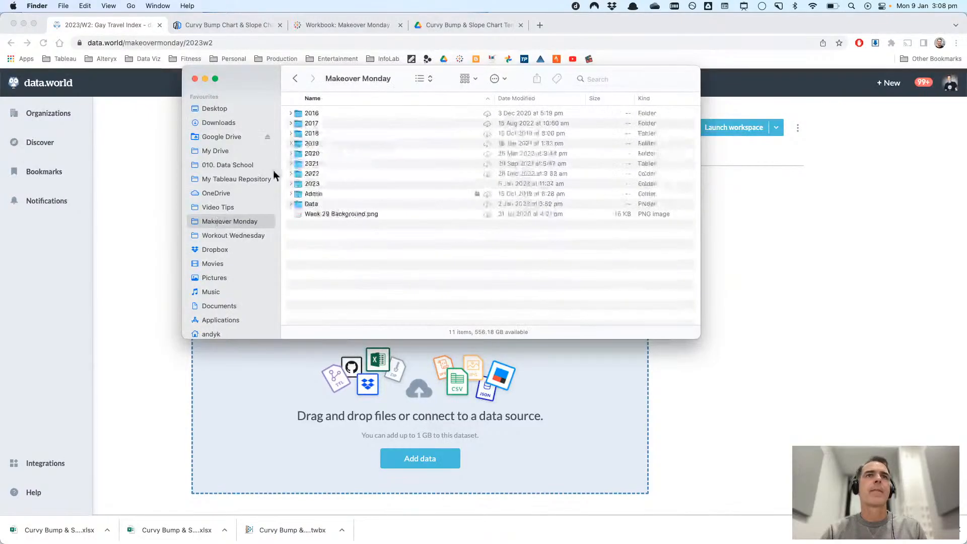
{"action": "double_click", "coordinate": [298, 204]}
{"action": "double_click", "coordinate": [297, 184]}
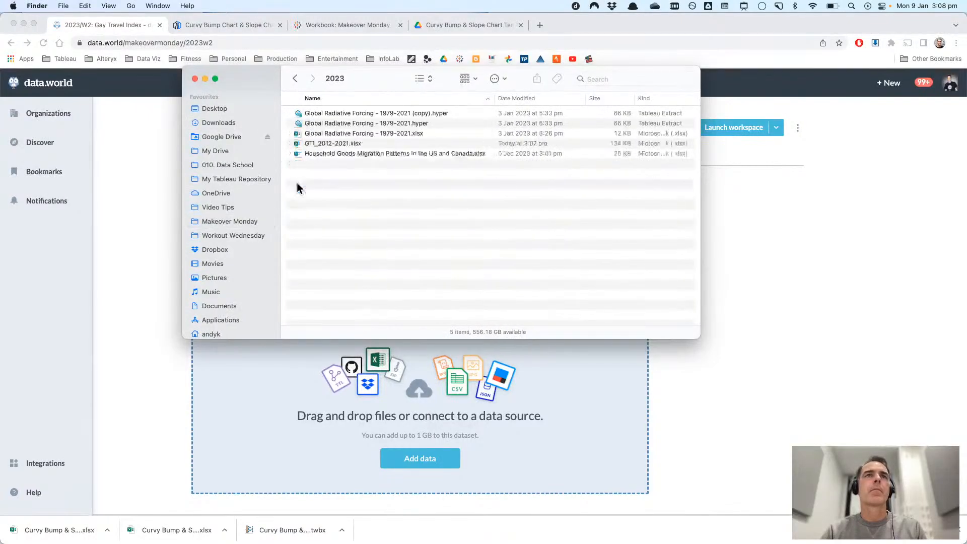
{"action": "left_click_drag", "start_coordinate": [298, 143], "coordinate": [295, 381]}
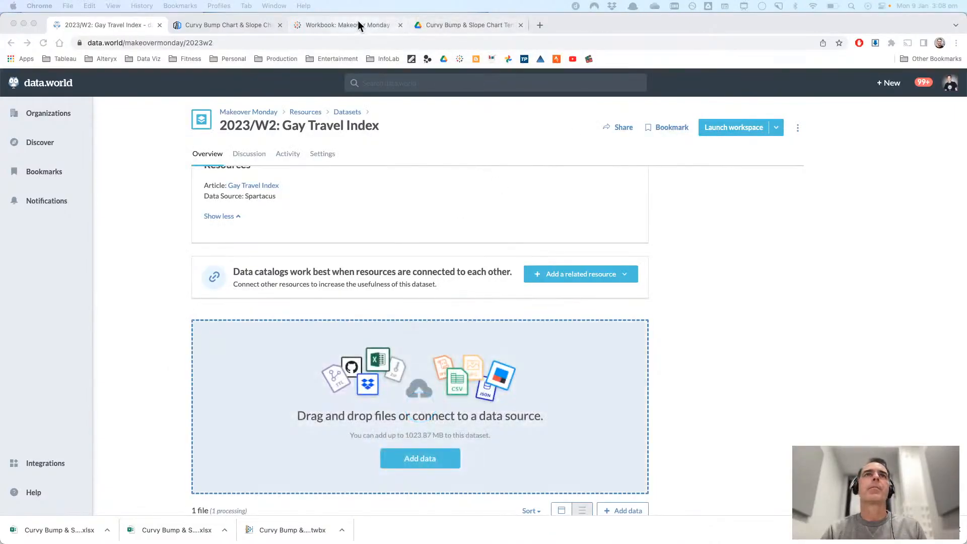
- Check the example viz and template blog post, then open Curvy Bump & Slope Chart Tableau TEMPLATE.twbx from Downloads in a maximised Tableau window
{"action": "left_click", "coordinate": [355, 25]}
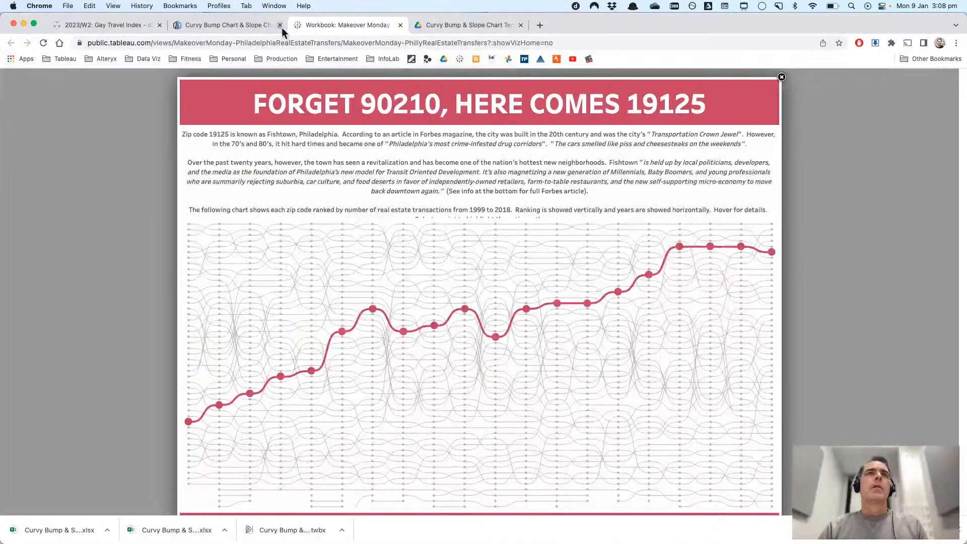
{"action": "left_click", "coordinate": [230, 26]}
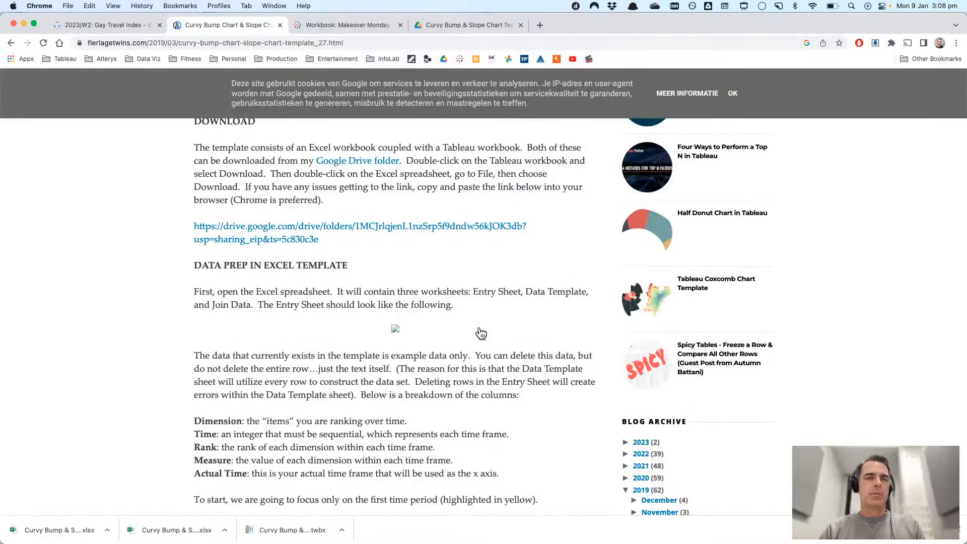
{"action": "key", "text": "super+Tab"}
{"action": "left_click", "coordinate": [225, 122]}
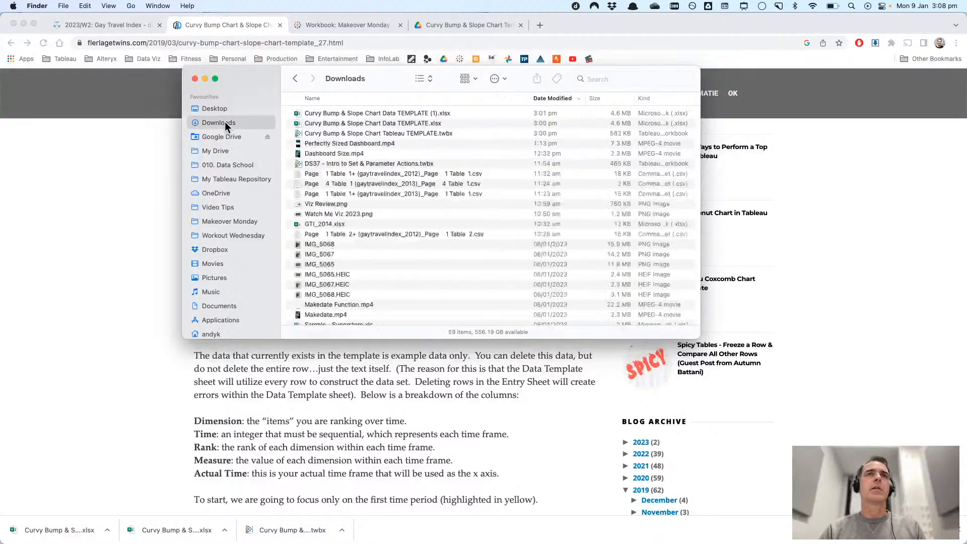
{"action": "double_click", "coordinate": [318, 133]}
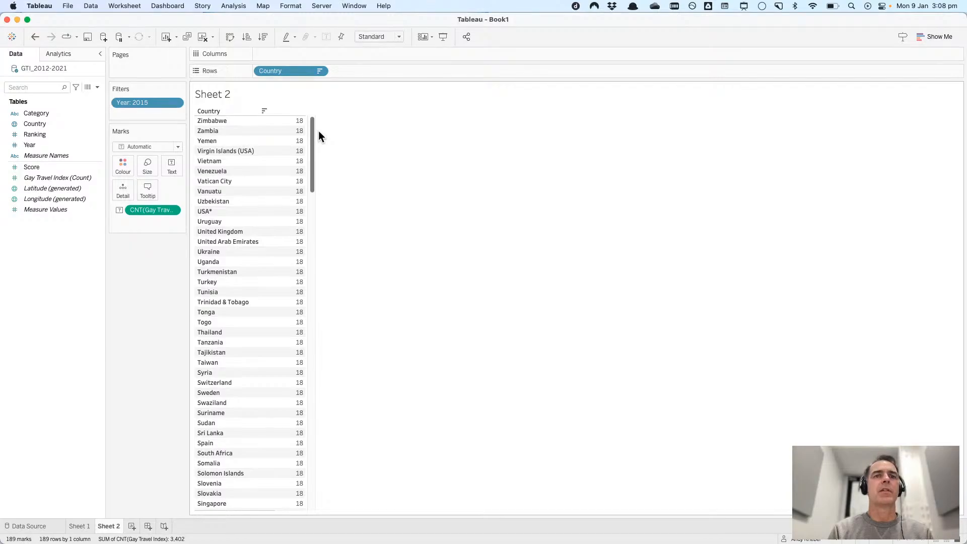
{"action": "key", "text": "super+n"}
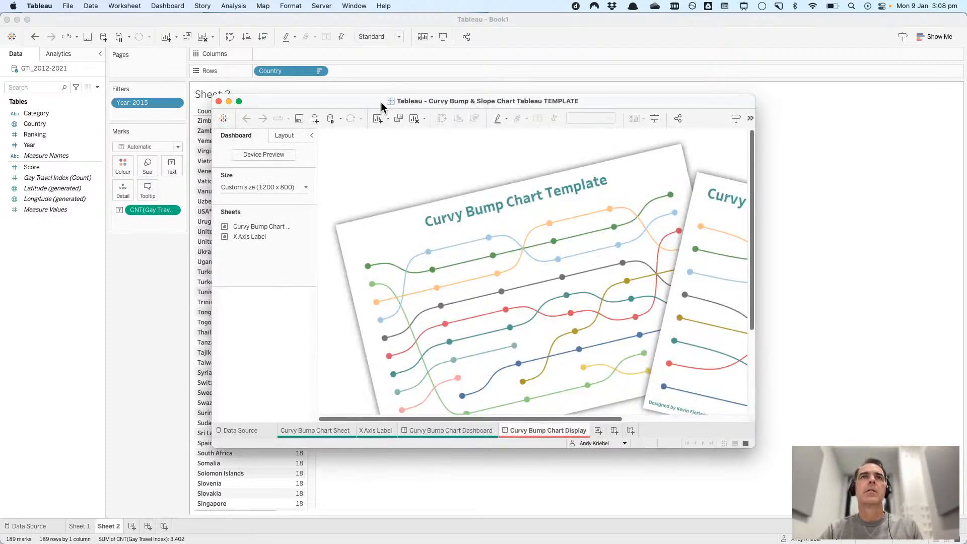
{"action": "double_click", "coordinate": [380, 101]}
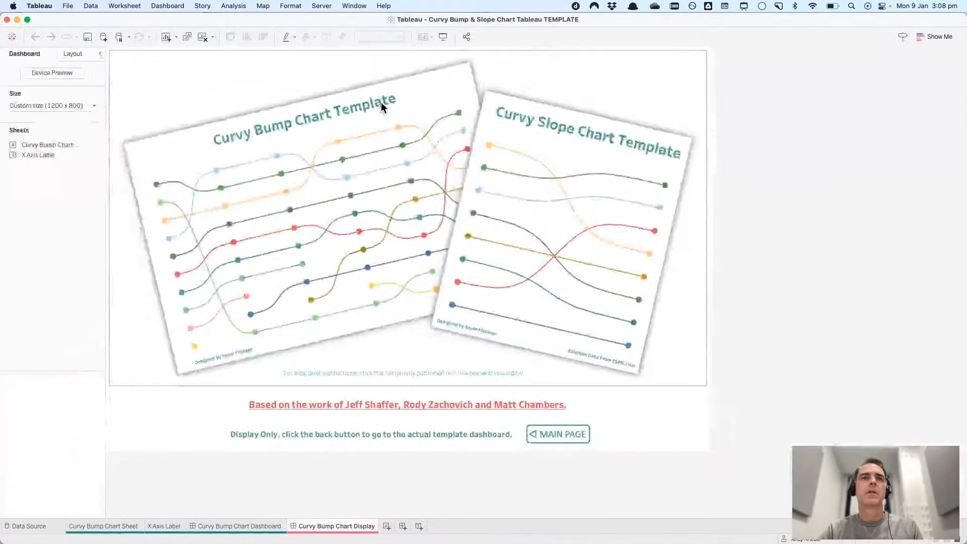
- Look through the template workbook's chart sheet, X Axis Label sheet and dashboards to see how the curvy bump chart is built
{"action": "left_click", "coordinate": [123, 524]}
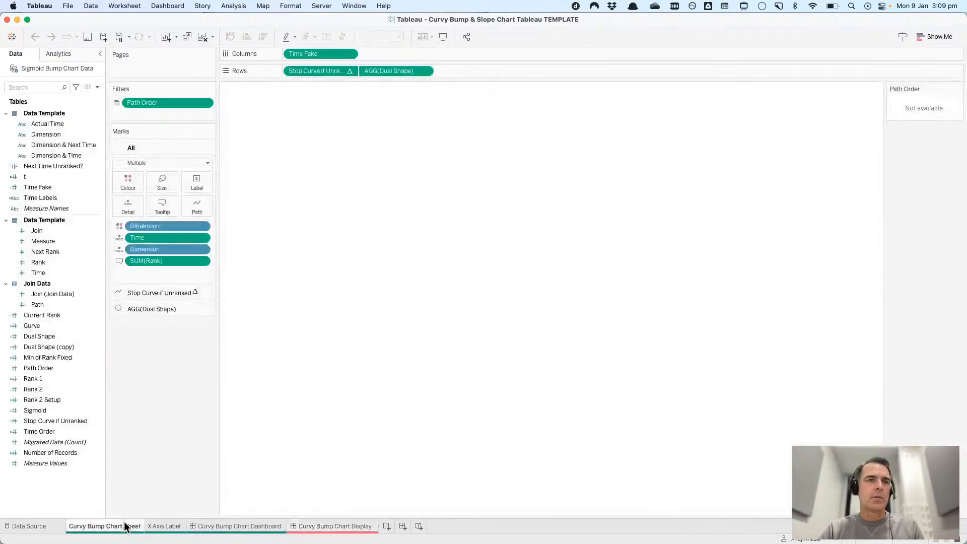
{"action": "left_click", "coordinate": [224, 527]}
{"action": "left_click", "coordinate": [169, 526]}
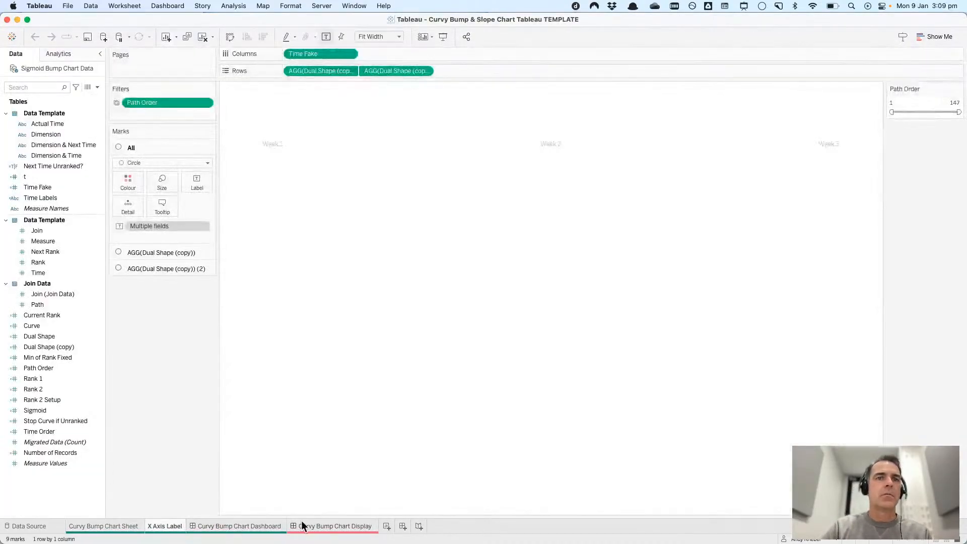
{"action": "left_click", "coordinate": [324, 526]}
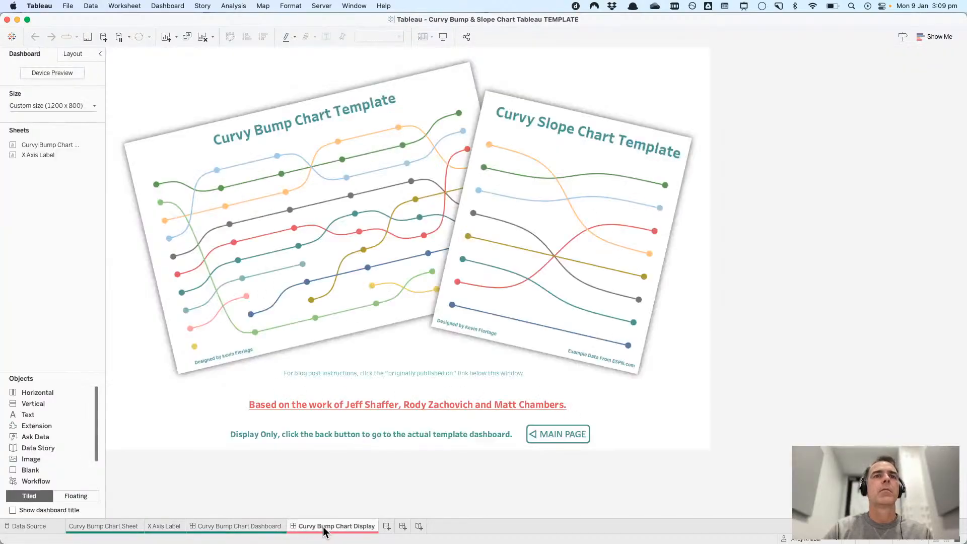
{"action": "left_click", "coordinate": [117, 526]}
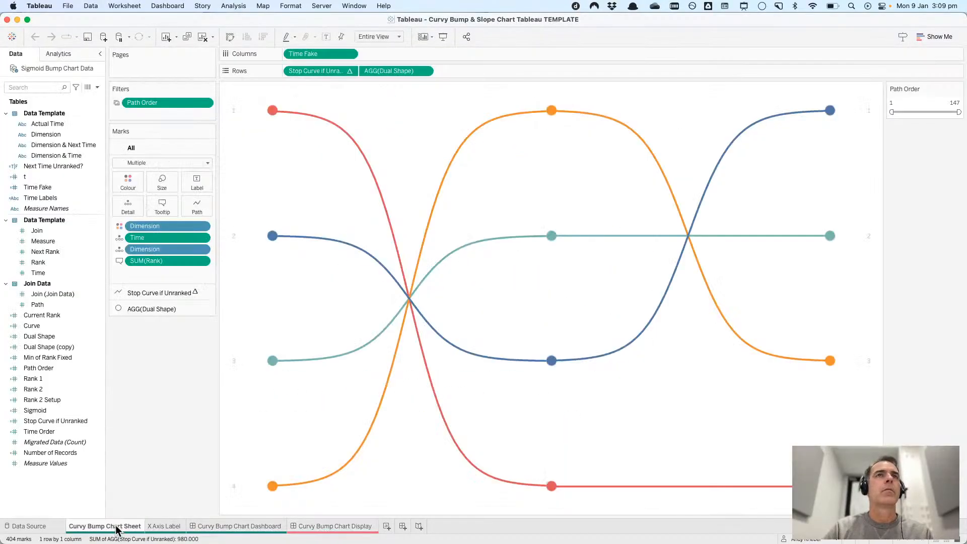
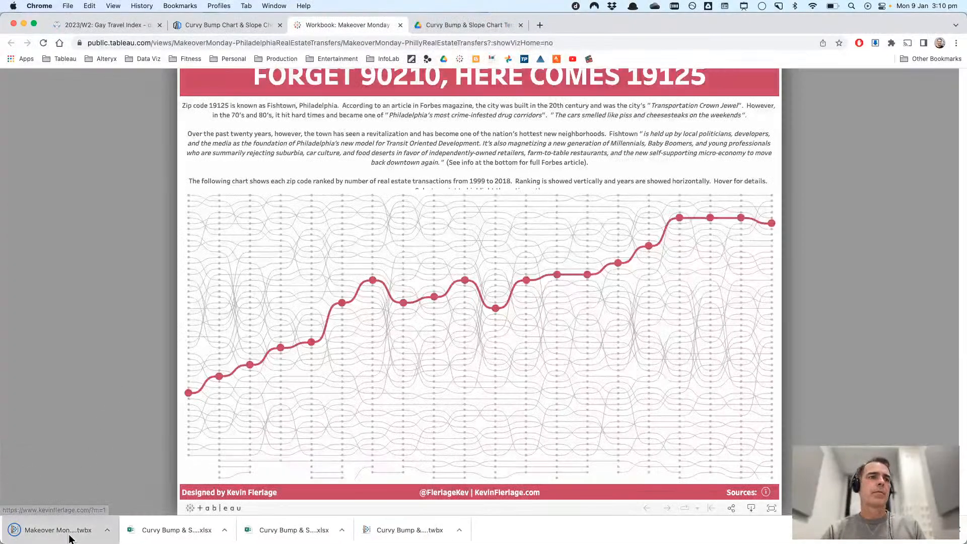
- Open the downloaded Makeover Monday workbook of the Philadelphia real estate viz from Chrome in Tableau
{"action": "left_click", "coordinate": [69, 538]}
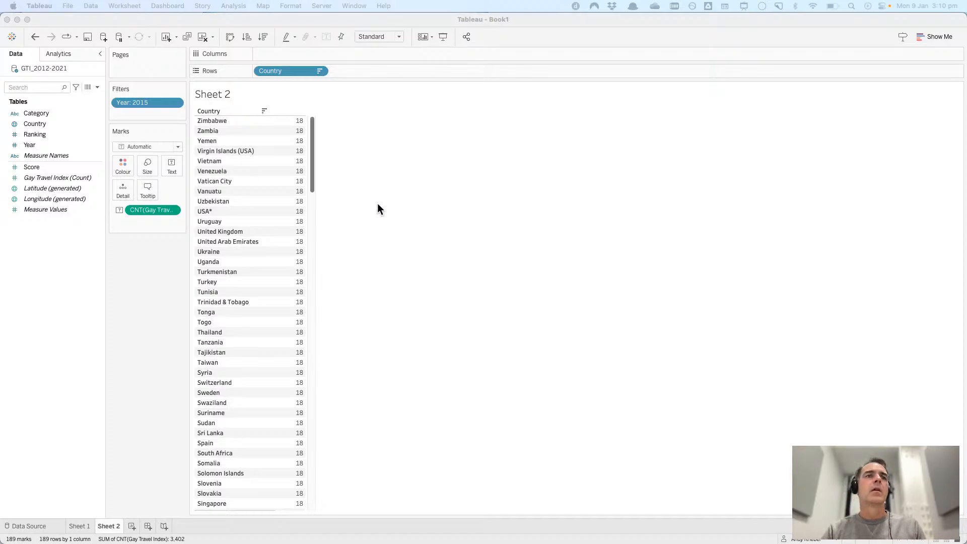
- Maximise the Philadelphia Real Estate Transfers workbook window, unhide all its sheets and open the Philly Data sheet
{"action": "left_click", "coordinate": [433, 244]}
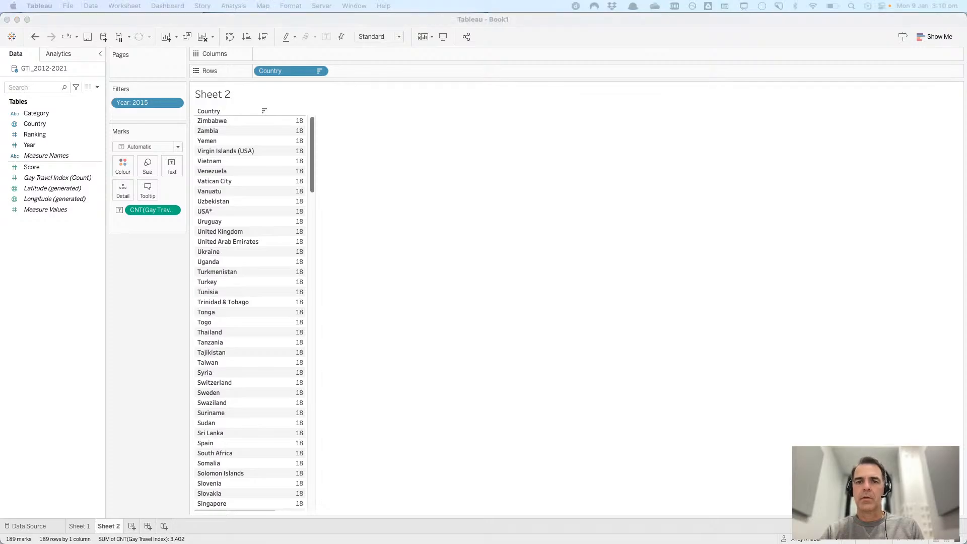
{"action": "left_click_drag", "start_coordinate": [0, 17], "coordinate": [428, 21]}
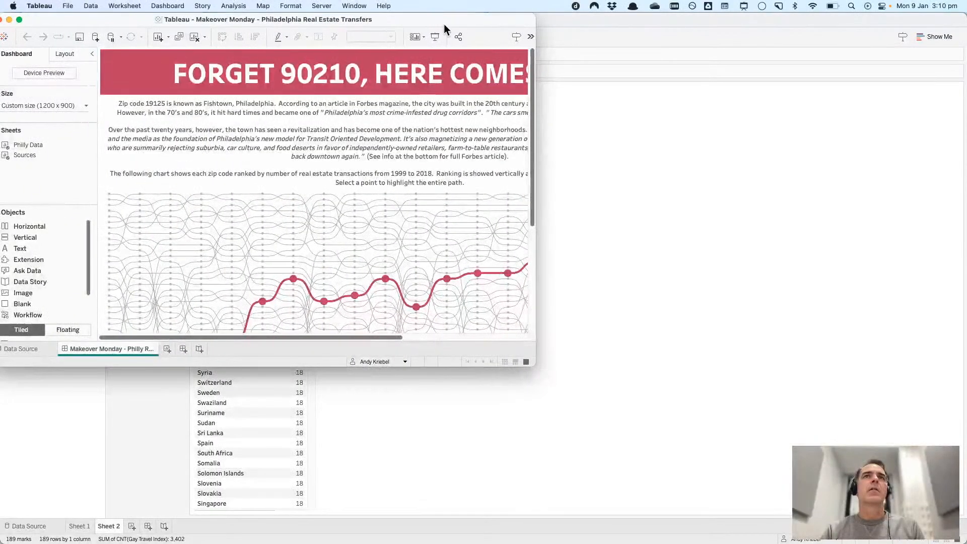
{"action": "double_click", "coordinate": [443, 24]}
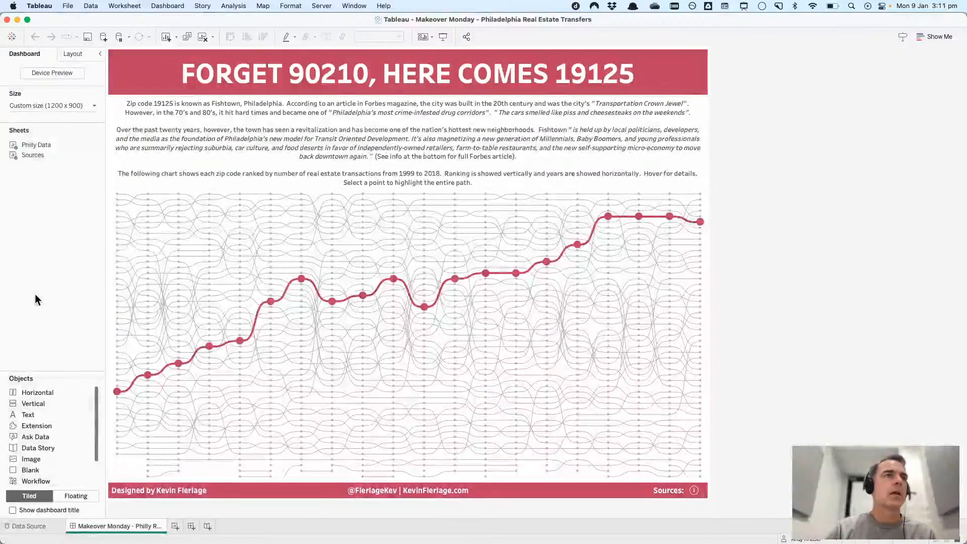
{"action": "right_click", "coordinate": [124, 520]}
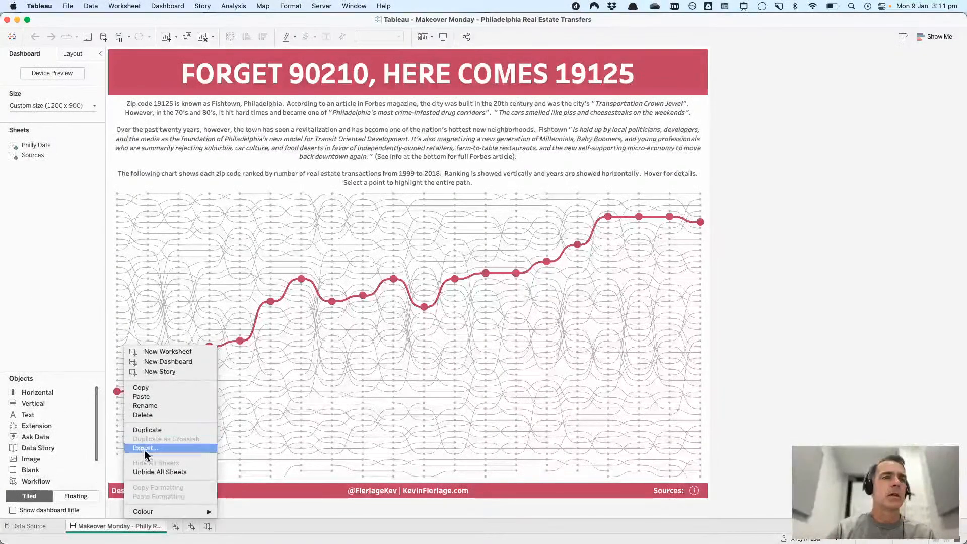
{"action": "left_click", "coordinate": [146, 472]}
{"action": "left_click", "coordinate": [185, 526]}
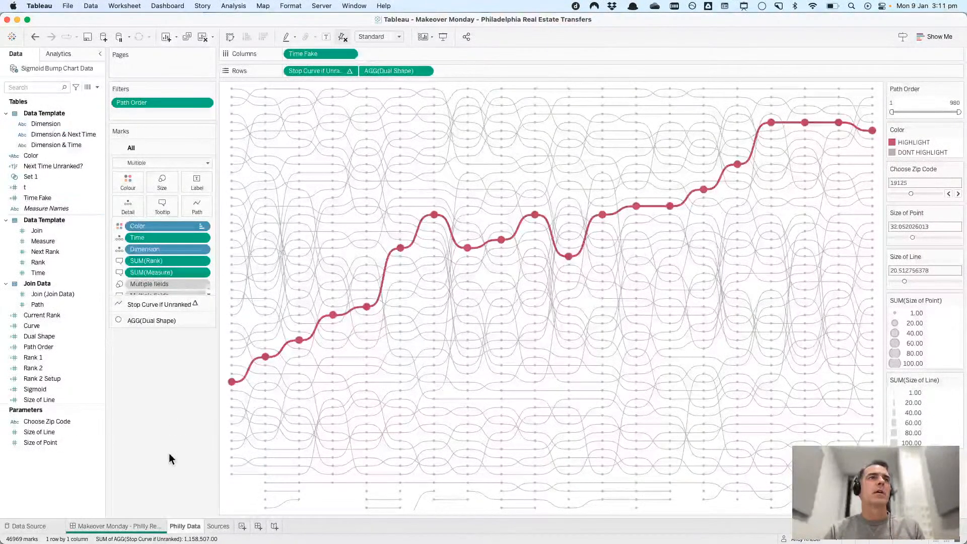
{"action": "key", "text": "super+Tab"}
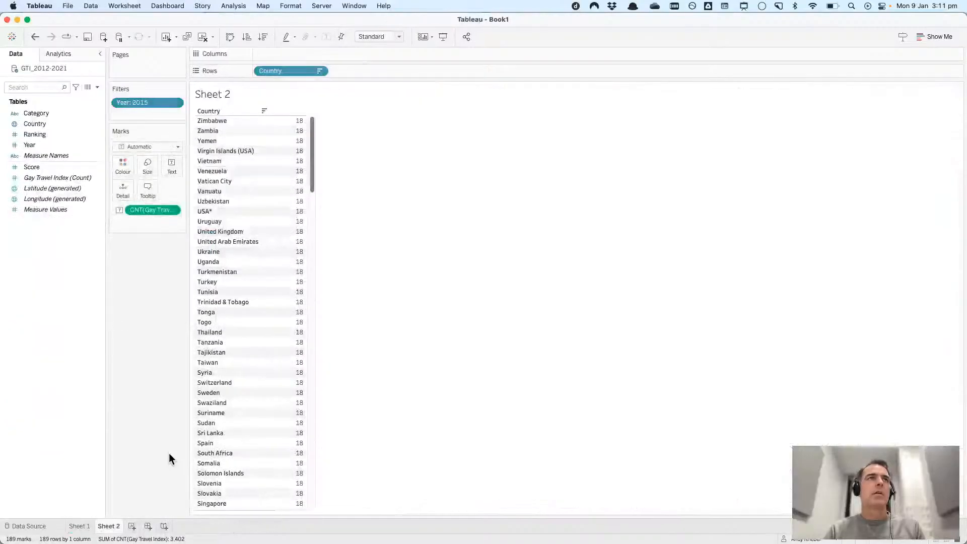
{"action": "right_click", "coordinate": [47, 68]}
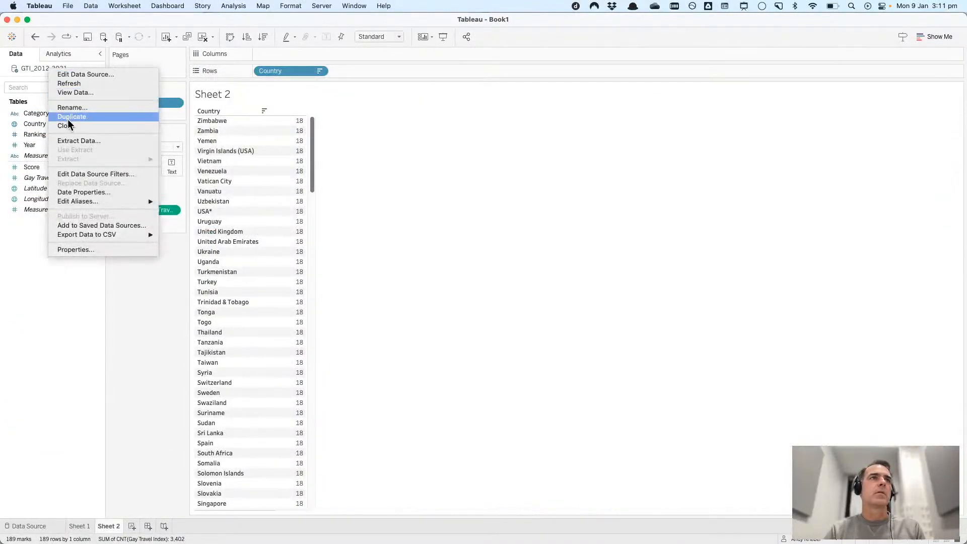
{"action": "left_click", "coordinate": [60, 326]}
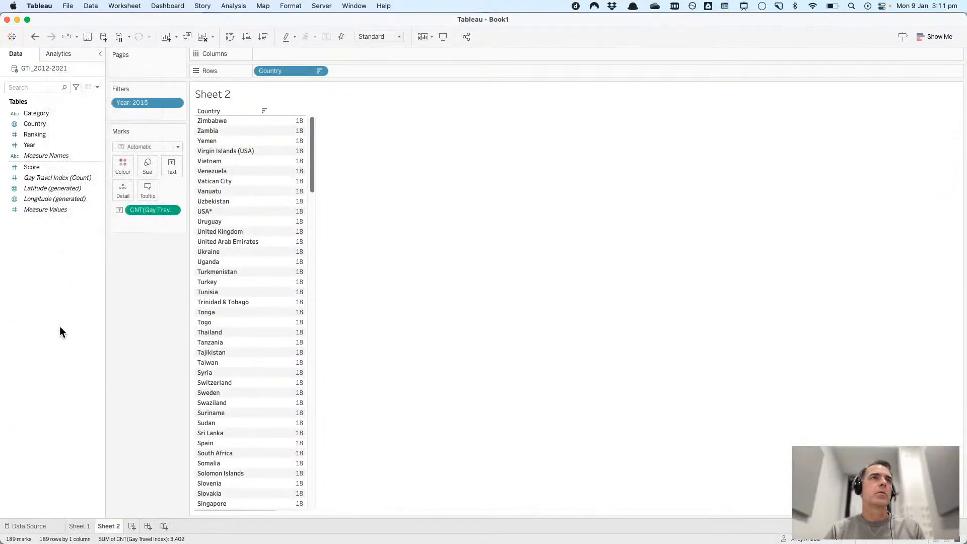
{"action": "key", "text": "super+Tab"}
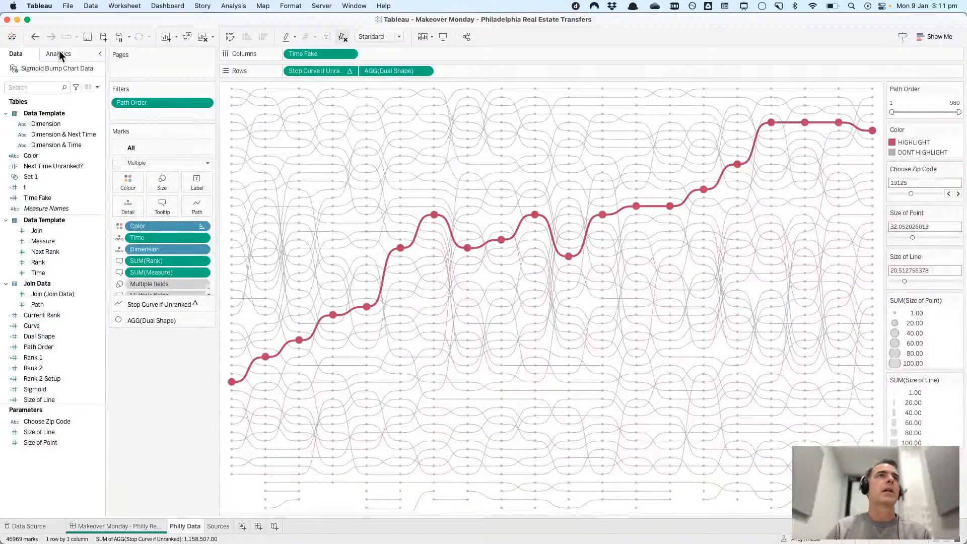
- Connect the Philadelphia workbook to GTI_2012-2021.xlsx in the 2023 folder as a new data source
{"action": "left_click", "coordinate": [104, 36]}
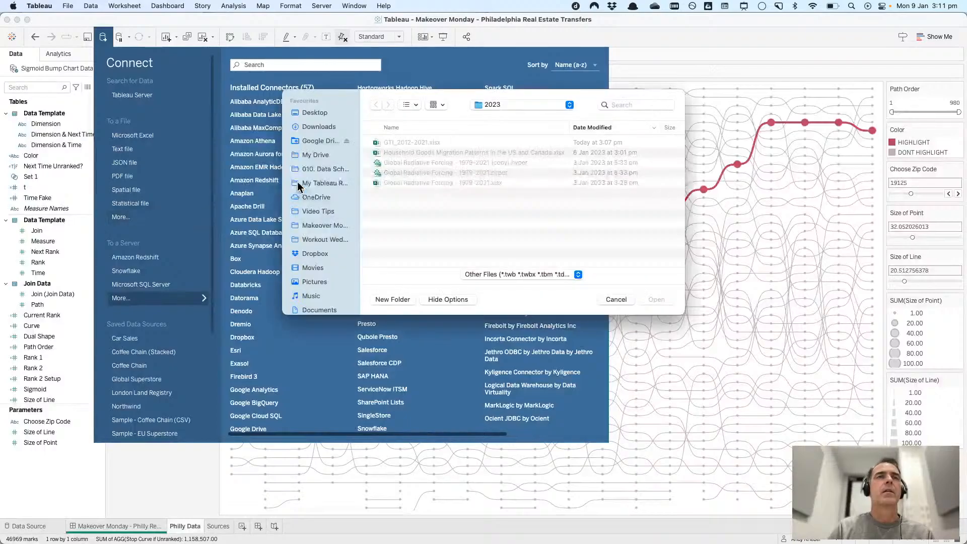
{"action": "double_click", "coordinate": [379, 143]}
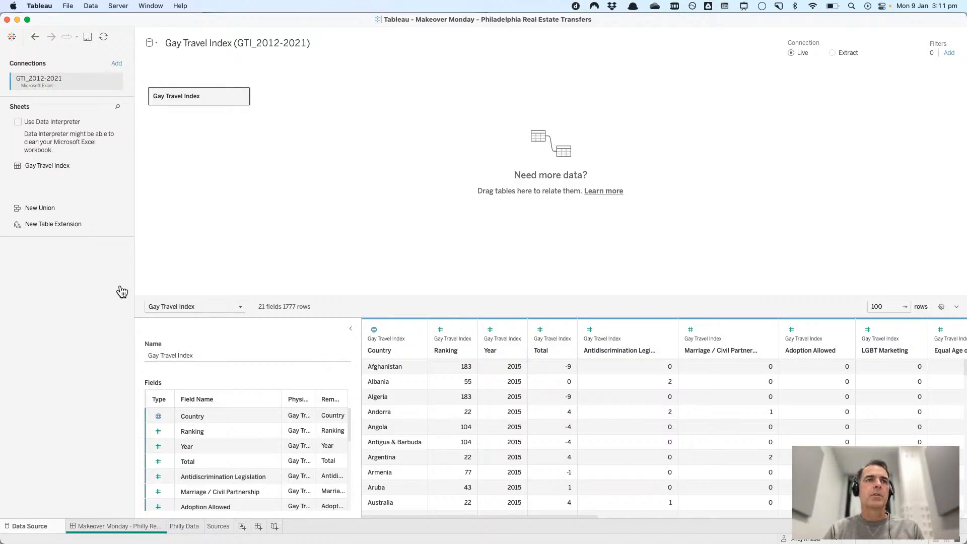
- Open Curvy Bump & Slope Chart Data TEMPLATE.xlsx from the Downloads folder in Excel
{"action": "key", "text": "super+Tab"}
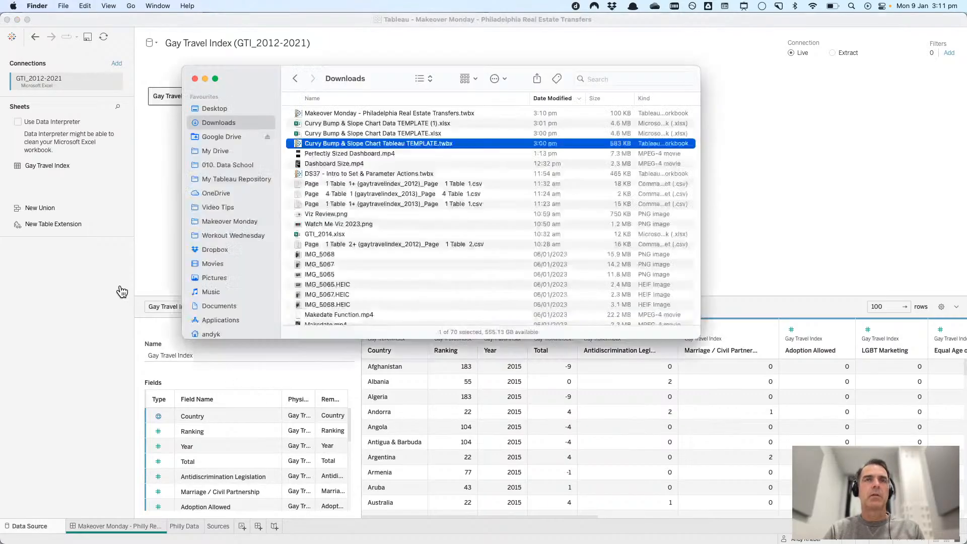
{"action": "double_click", "coordinate": [298, 134]}
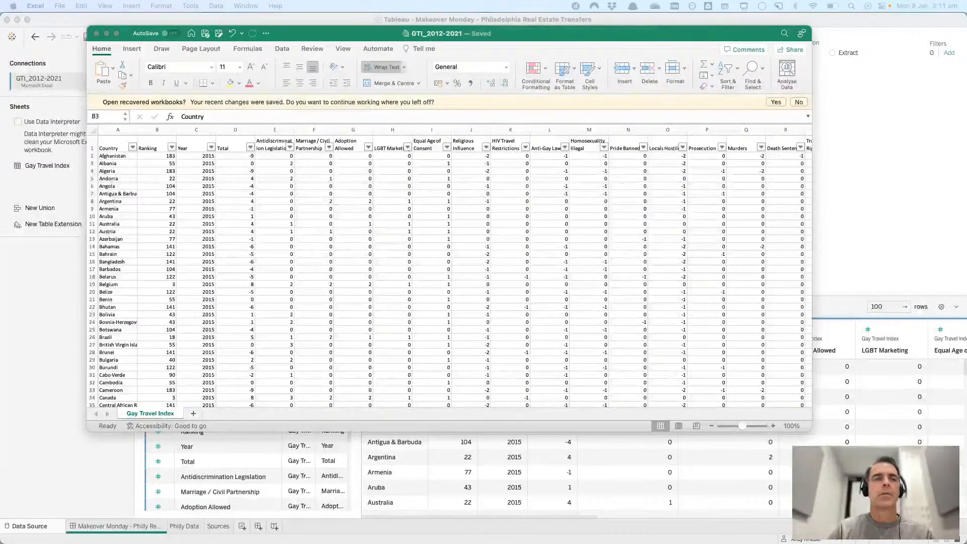
{"action": "left_click_drag", "start_coordinate": [234, 1], "coordinate": [592, 35]}
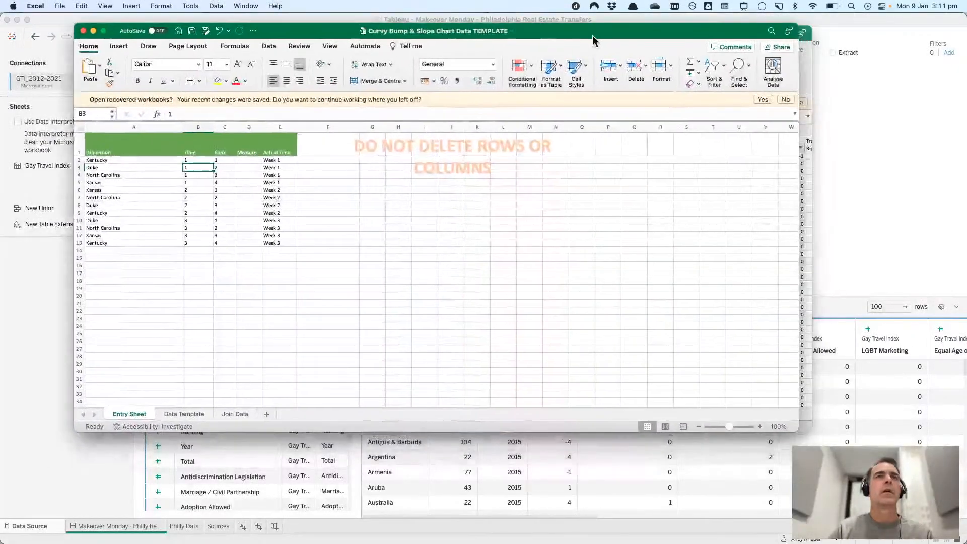
- Look through the Data Template, Entry Sheet and Join Data sheets to see how the template's data is structured
{"action": "left_click", "coordinate": [177, 413]}
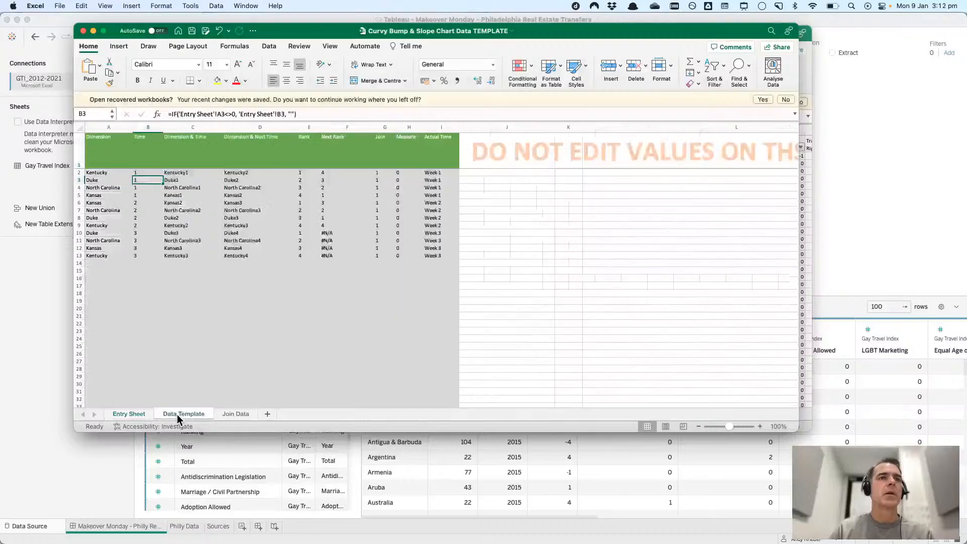
{"action": "left_click", "coordinate": [137, 413]}
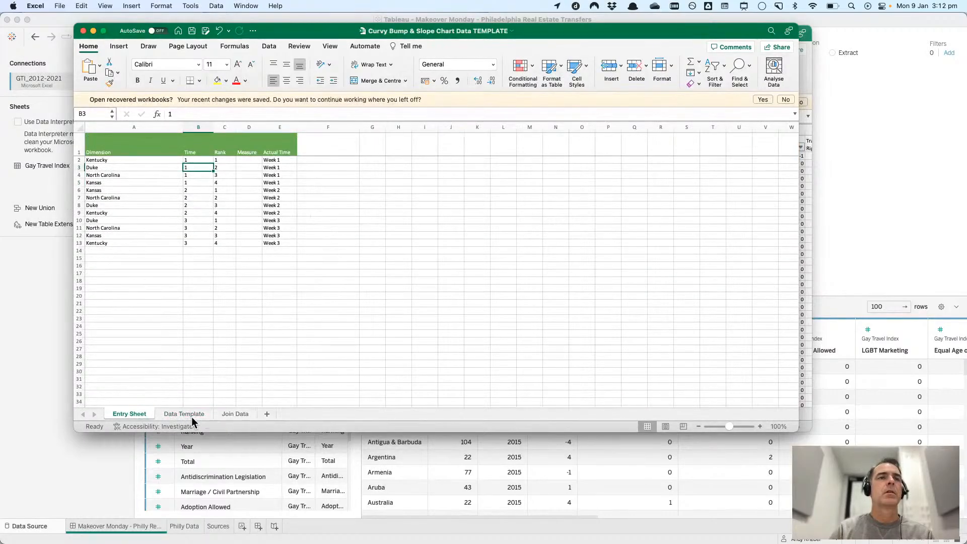
{"action": "left_click", "coordinate": [230, 415]}
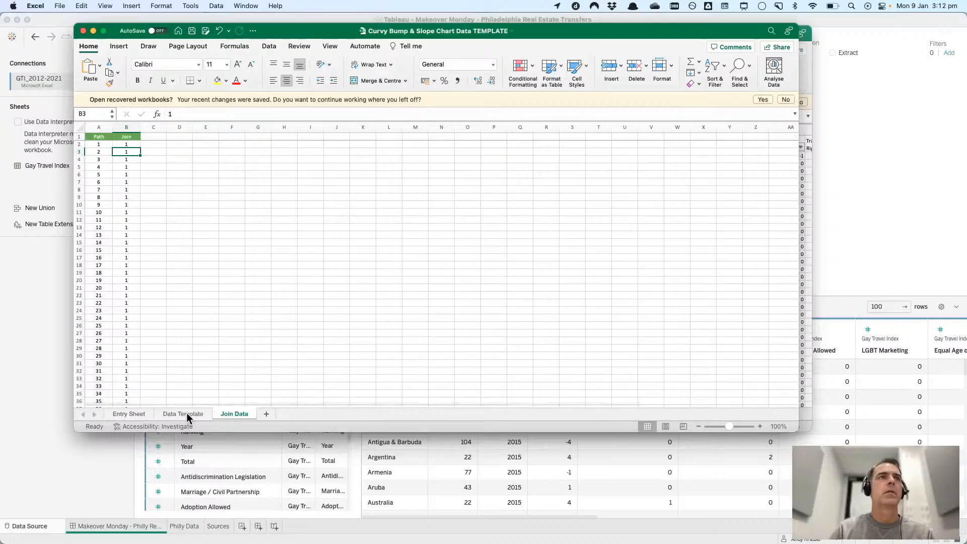
{"action": "left_click", "coordinate": [186, 413]}
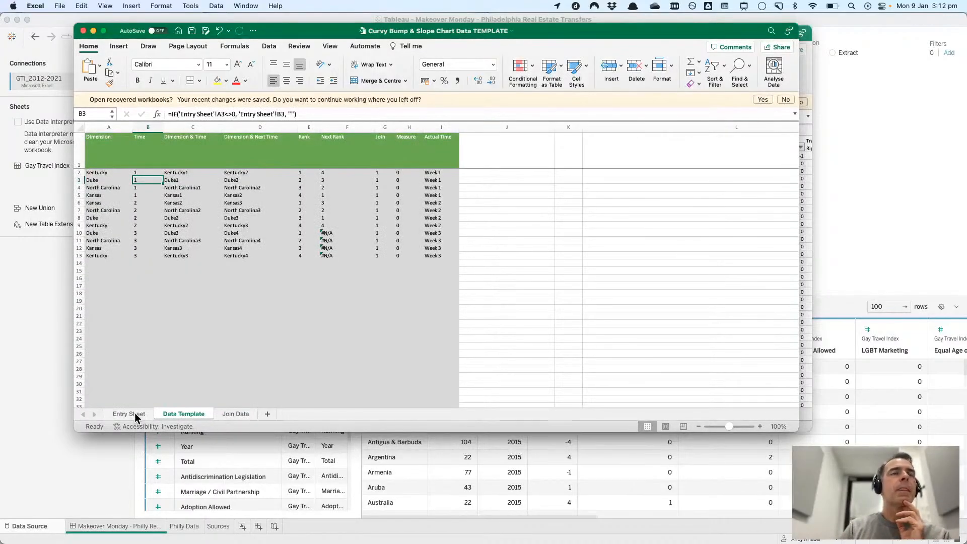
- Examine the formulas along row 2 and down the Dimension column of the Data Template sheet, and return to the Entry Sheet
{"action": "key", "text": "Up"}
{"action": "key", "text": "Left"}
{"action": "key", "text": "Right"}
{"action": "key", "text": "Right"}
{"action": "key", "text": "Right"}
{"action": "key", "text": "Right"}
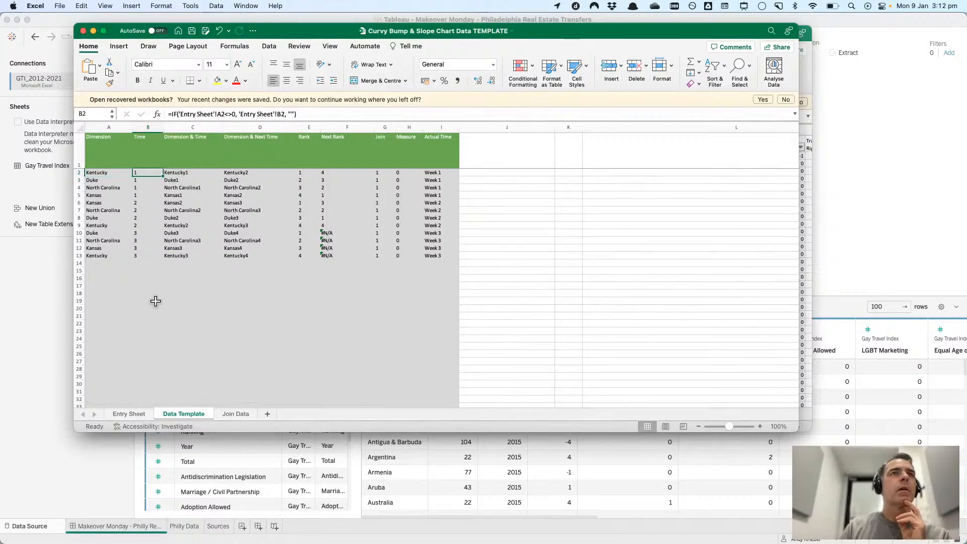
{"action": "key", "text": "Left"}
{"action": "key", "text": "Left"}
{"action": "key", "text": "Left"}
{"action": "key", "text": "Left"}
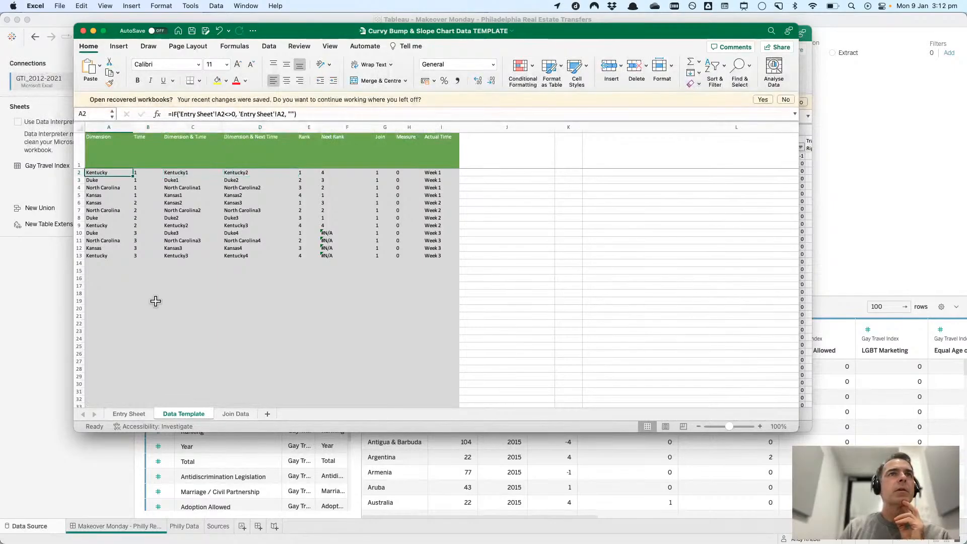
{"action": "key", "text": "Down"}
{"action": "key", "text": "Down"}
{"action": "key", "text": "Down"}
{"action": "key", "text": "Down"}
{"action": "key", "text": "Down"}
{"action": "key", "text": "Down"}
{"action": "key", "text": "Down"}
{"action": "key", "text": "Down"}
{"action": "key", "text": "Down"}
{"action": "key", "text": "Down"}
{"action": "key", "text": "Down"}
{"action": "key", "text": "Down"}
{"action": "key", "text": "Down"}
{"action": "key", "text": "Down"}
{"action": "key", "text": "Down"}
{"action": "key", "text": "Down"}
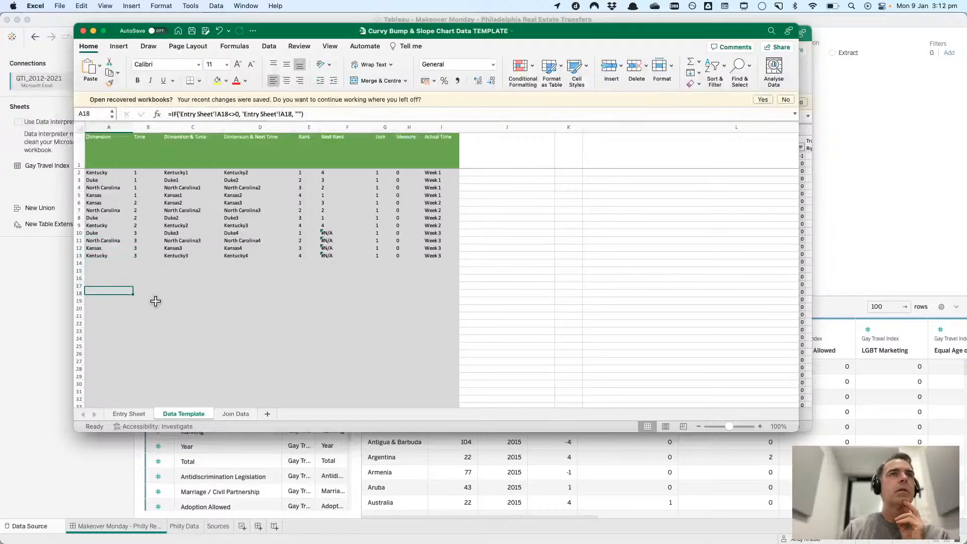
{"action": "key", "text": "Up"}
{"action": "key", "text": "Up"}
{"action": "key", "text": "Up"}
{"action": "key", "text": "Up"}
{"action": "key", "text": "Up"}
{"action": "key", "text": "Up"}
{"action": "key", "text": "Up"}
{"action": "key", "text": "Up"}
{"action": "key", "text": "Up"}
{"action": "key", "text": "Up"}
{"action": "key", "text": "Up"}
{"action": "key", "text": "Up"}
{"action": "key", "text": "Up"}
{"action": "key", "text": "Up"}
{"action": "key", "text": "Up"}
{"action": "key", "text": "Up"}
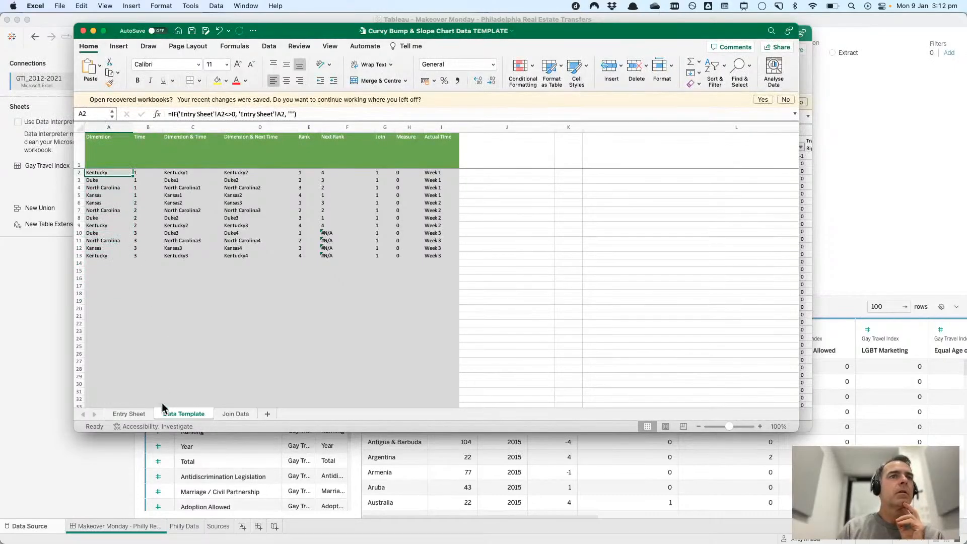
{"action": "left_click", "coordinate": [132, 413]}
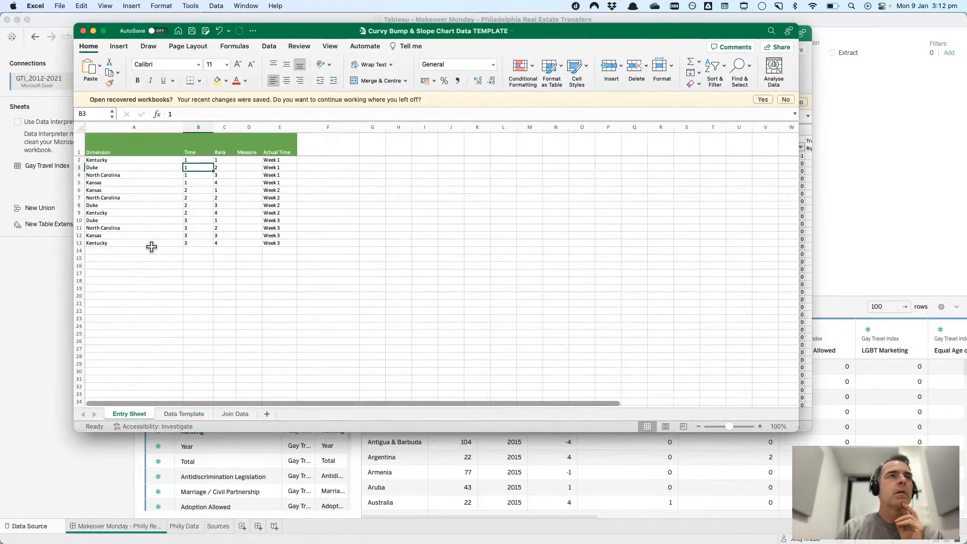
- Switch back to the Philadelphia workbook in Tableau and undo the added Gay Travel Index connection
{"action": "left_click", "coordinate": [56, 314]}
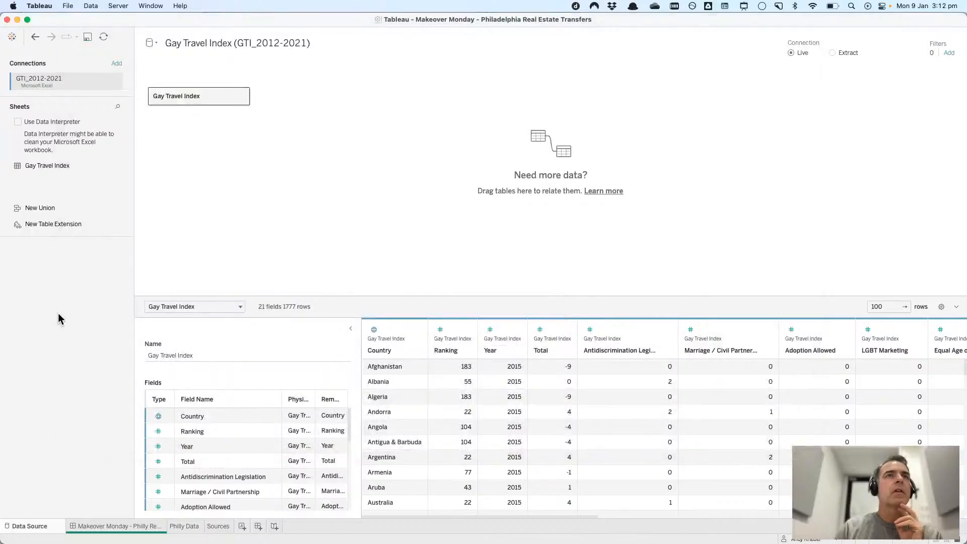
{"action": "left_click", "coordinate": [35, 39]}
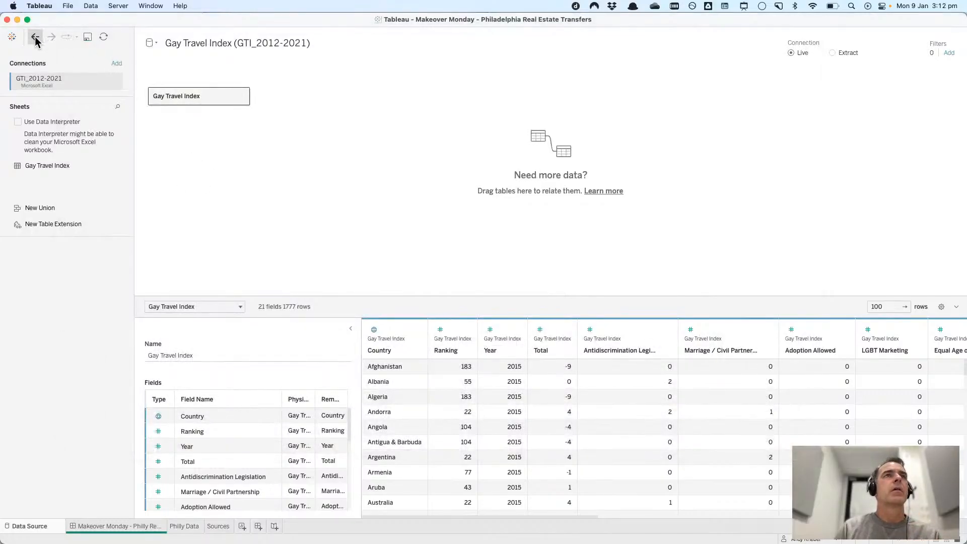
{"action": "left_click", "coordinate": [35, 38]}
{"action": "left_click", "coordinate": [36, 38]}
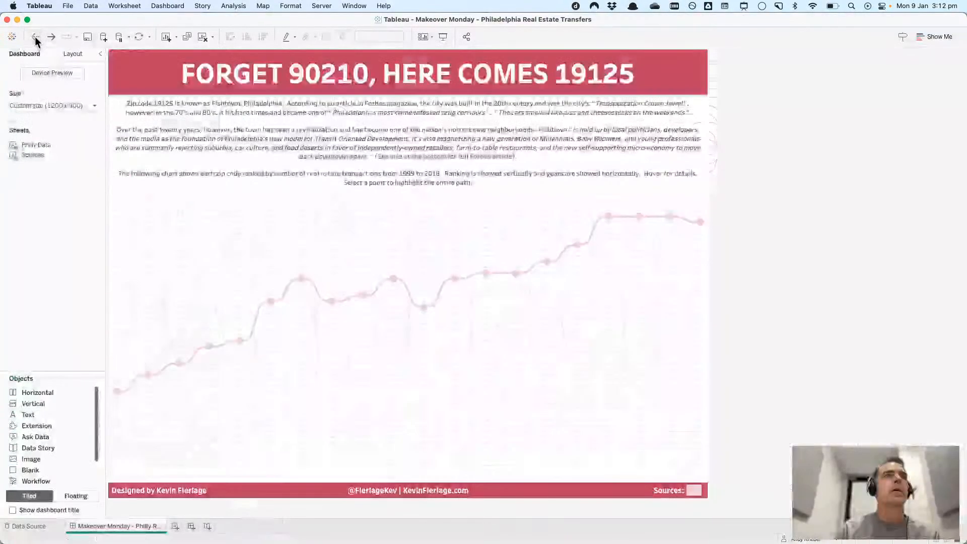
{"action": "left_click", "coordinate": [52, 37]}
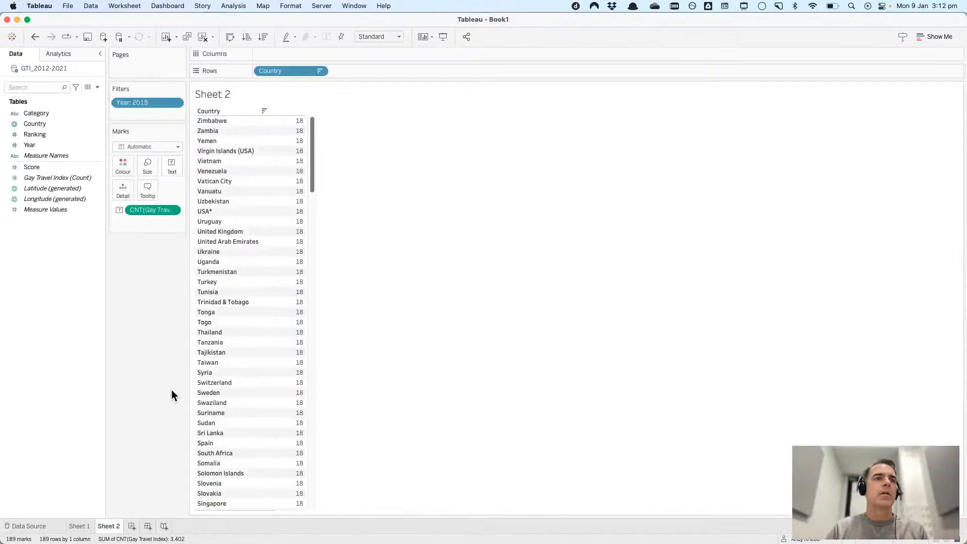
- Clear Sheet 2 of Book1 and build a table with Country and Year as its rows
{"action": "left_click", "coordinate": [203, 37]}
{"action": "left_click", "coordinate": [36, 135]}
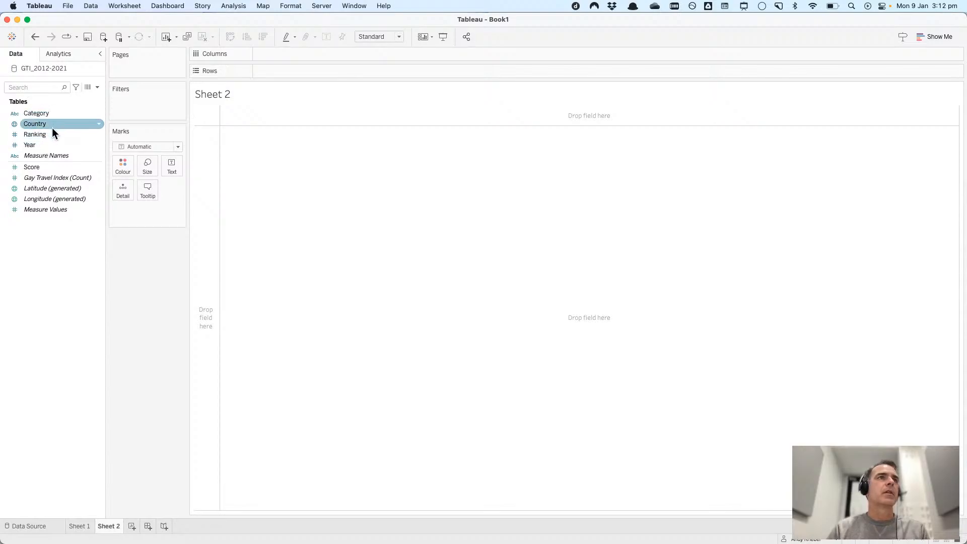
{"action": "left_click_drag", "start_coordinate": [53, 123], "coordinate": [208, 145]}
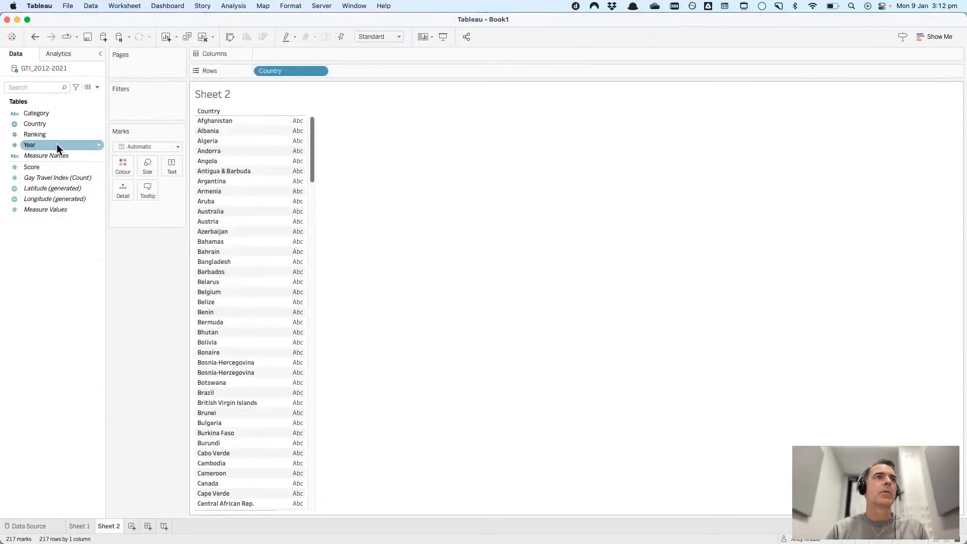
{"action": "left_click_drag", "start_coordinate": [57, 143], "coordinate": [376, 66]}
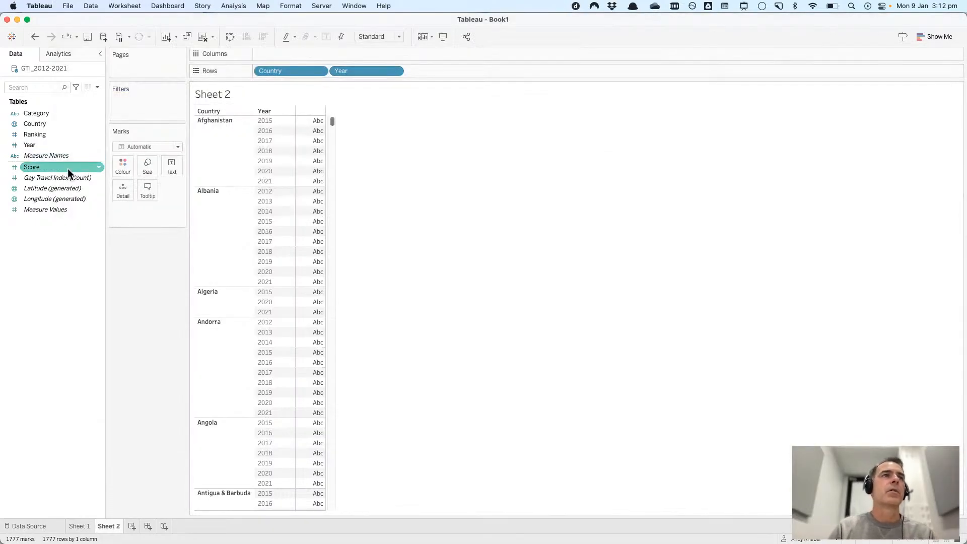
- Filter Sheet 2 by Category, keeping only Total
{"action": "left_click_drag", "start_coordinate": [53, 114], "coordinate": [143, 102]}
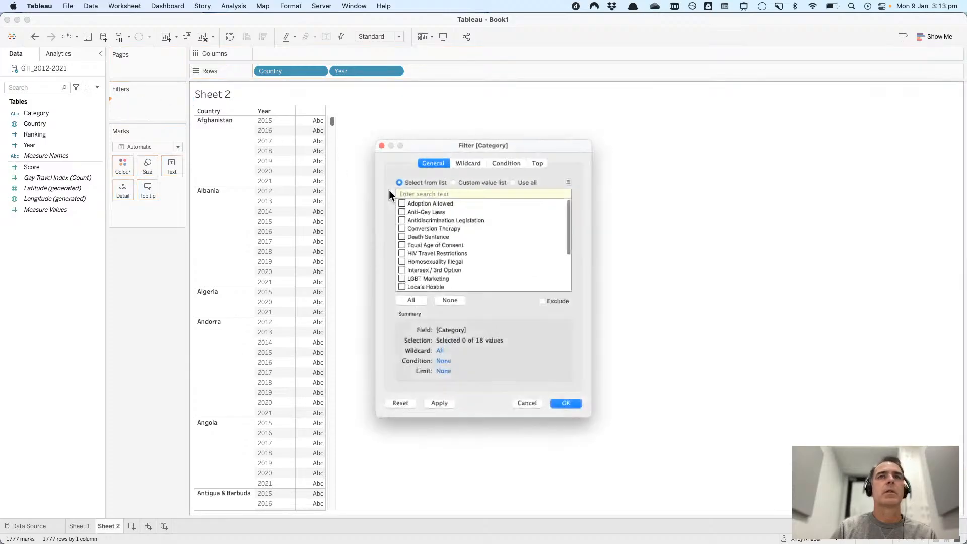
{"action": "scroll", "coordinate": [448, 258], "scroll_direction": "down", "scroll_amount": 3}
{"action": "left_click", "coordinate": [395, 278]}
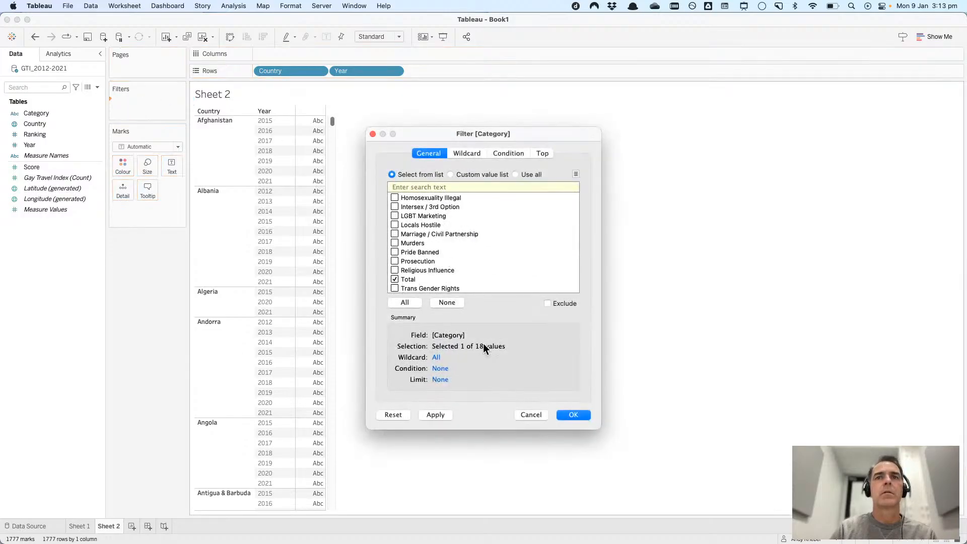
{"action": "left_click", "coordinate": [565, 412]}
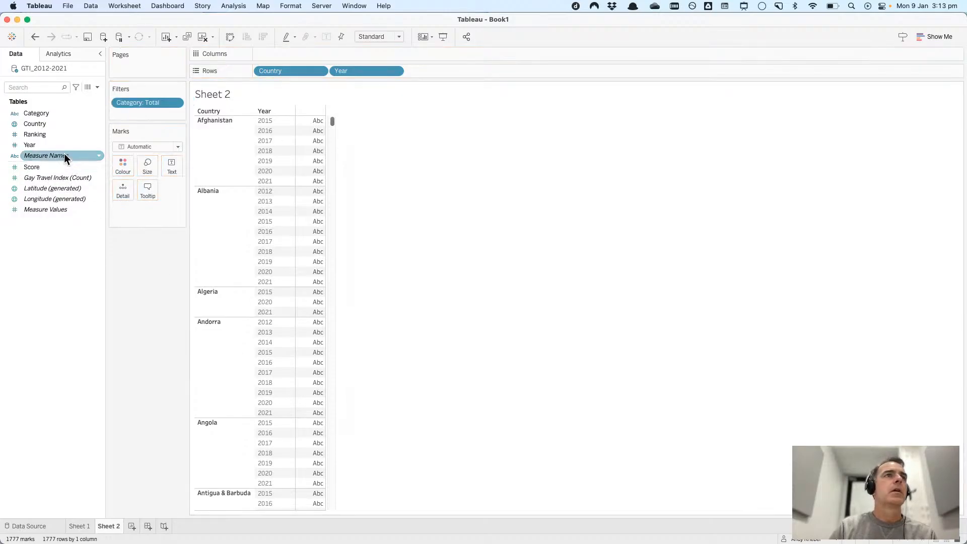
- Show Score as the table's values for each country and year, and switch to the template's Entry Sheet in Excel
{"action": "left_click_drag", "start_coordinate": [48, 167], "coordinate": [310, 139]}
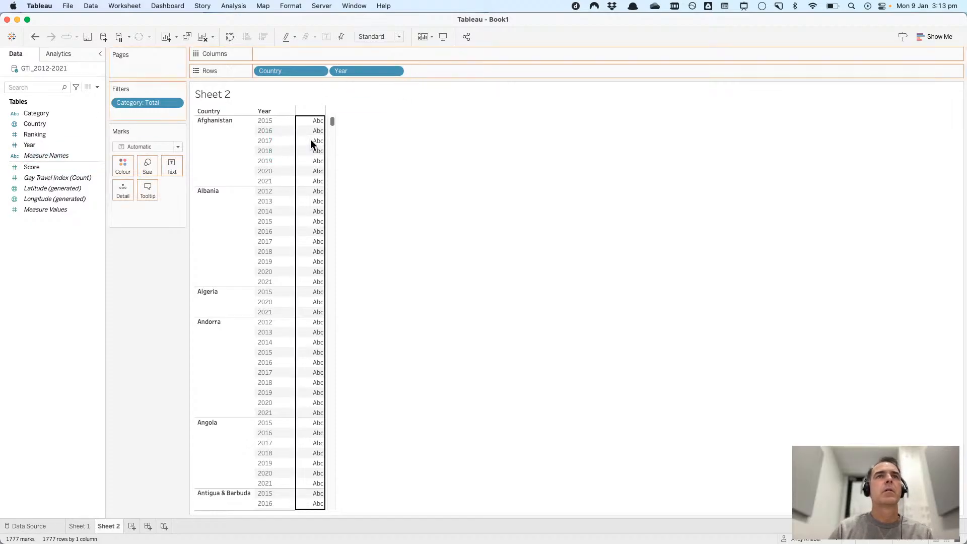
{"action": "key", "text": "super+Tab"}
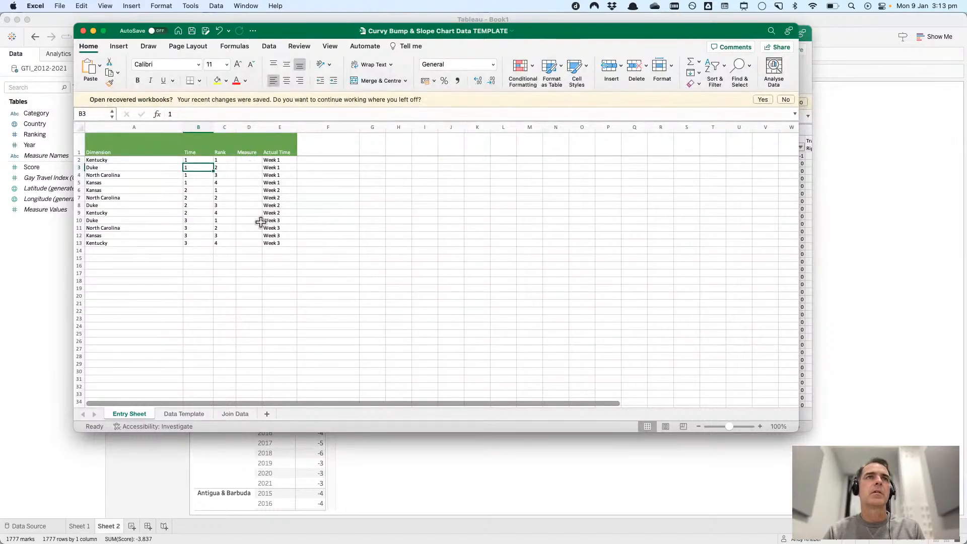
- Switch back to Tableau and apply a Rank table calculation to the Score values on Sheet 2
{"action": "key", "text": "super+Tab"}
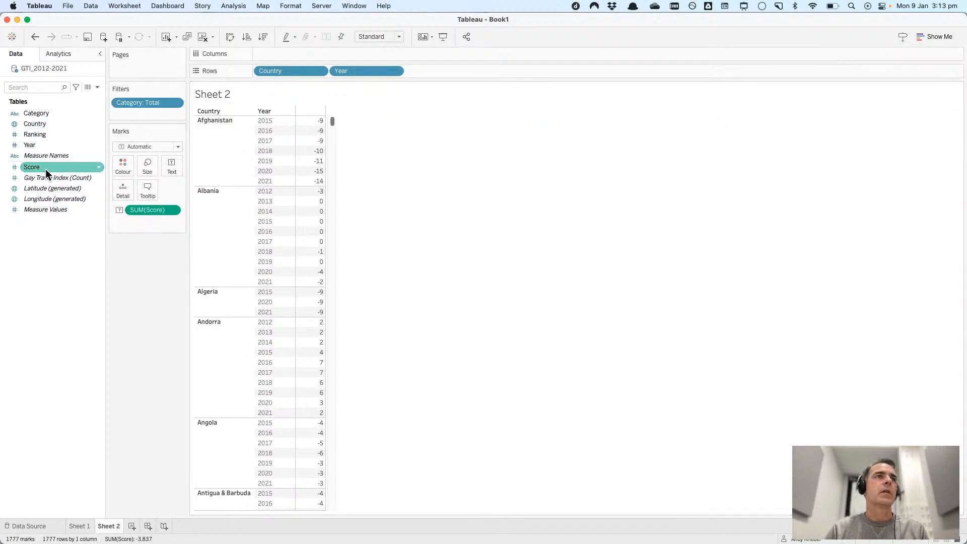
{"action": "left_click_drag", "start_coordinate": [46, 168], "coordinate": [170, 161]}
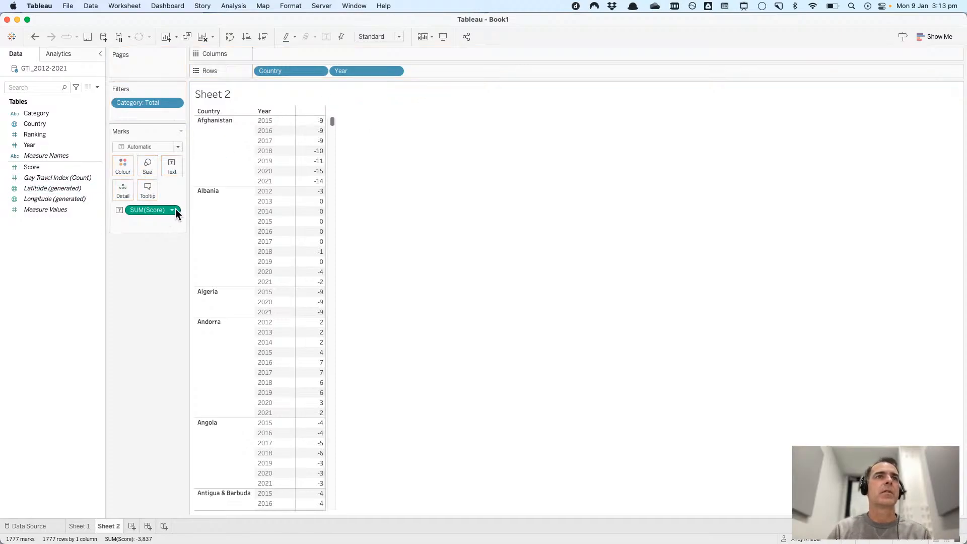
{"action": "left_click", "coordinate": [172, 209]}
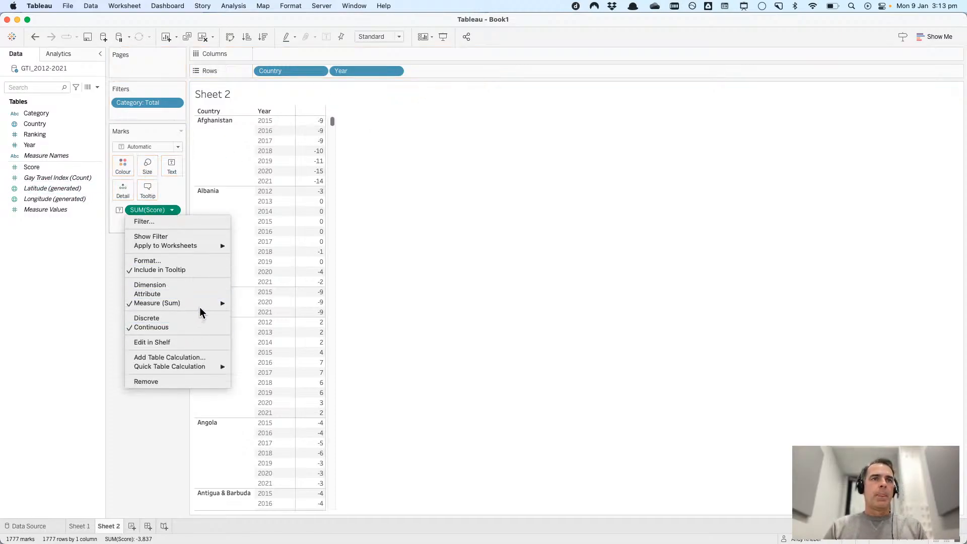
{"action": "mouse_move", "coordinate": [211, 370]}
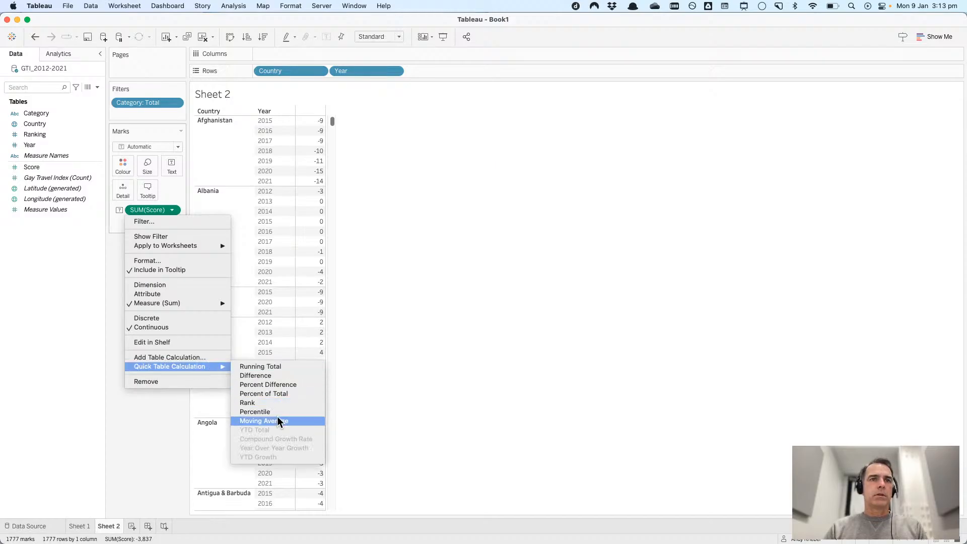
{"action": "left_click", "coordinate": [197, 358]}
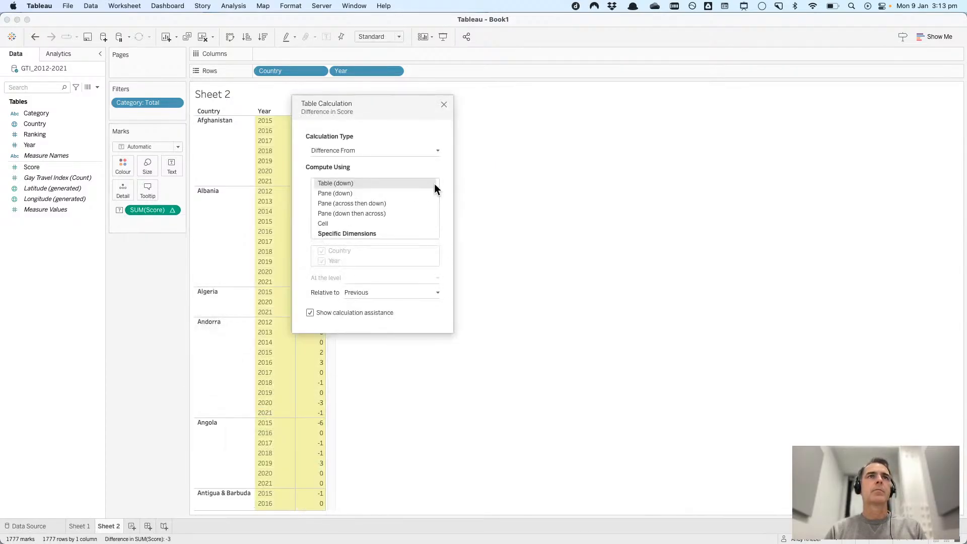
{"action": "left_click", "coordinate": [372, 150]}
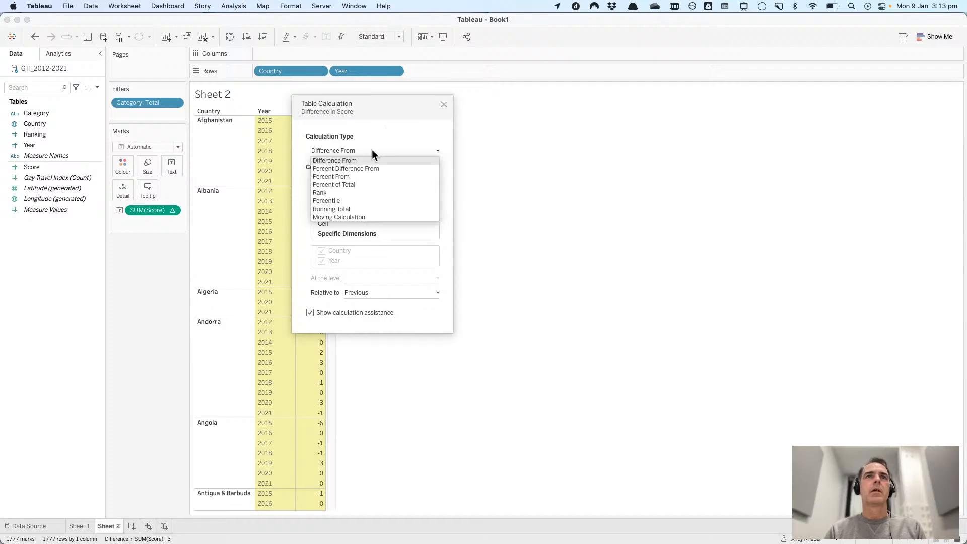
{"action": "left_click", "coordinate": [365, 194]}
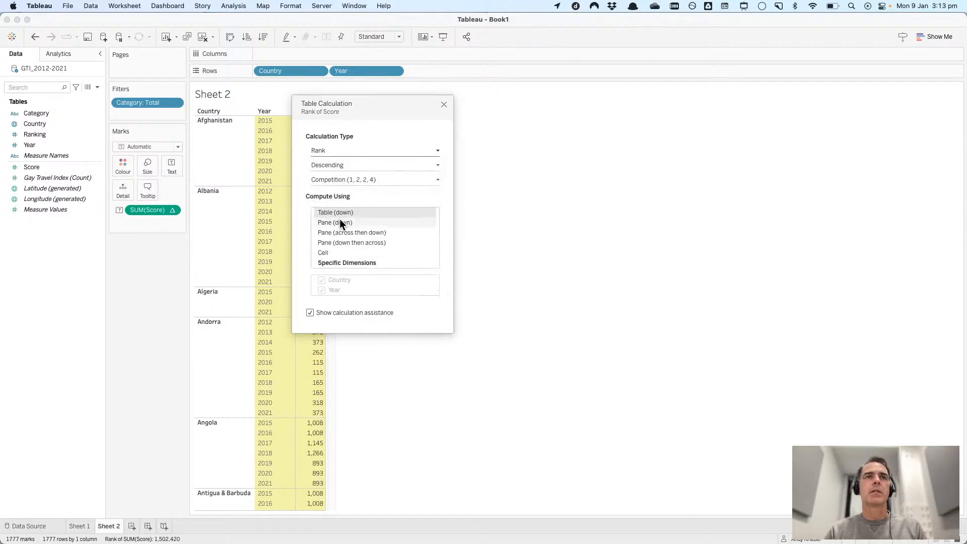
- Make the Score ranking Unique (1, 2, 3, 4) and compute it using Country only, so that it restarts for each year
{"action": "left_click", "coordinate": [334, 179]}
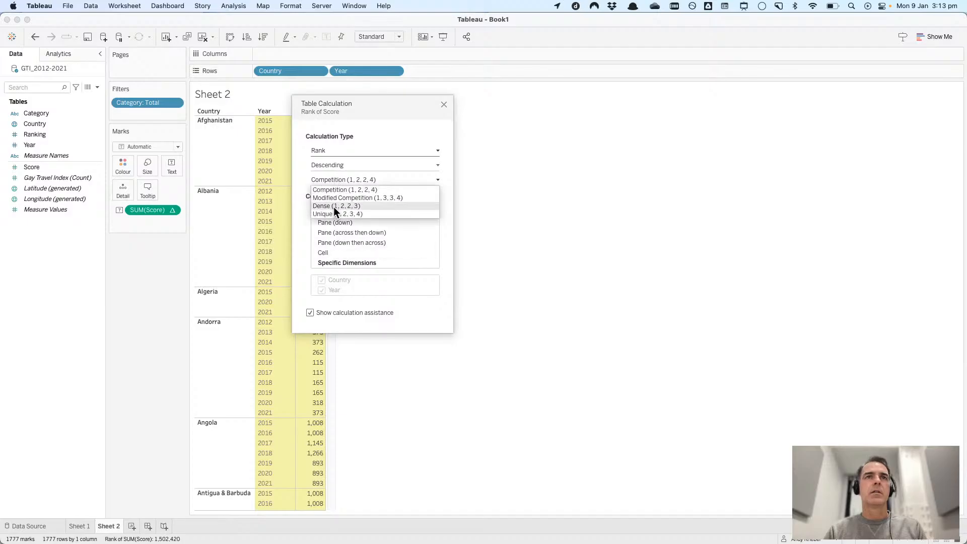
{"action": "left_click", "coordinate": [331, 216]}
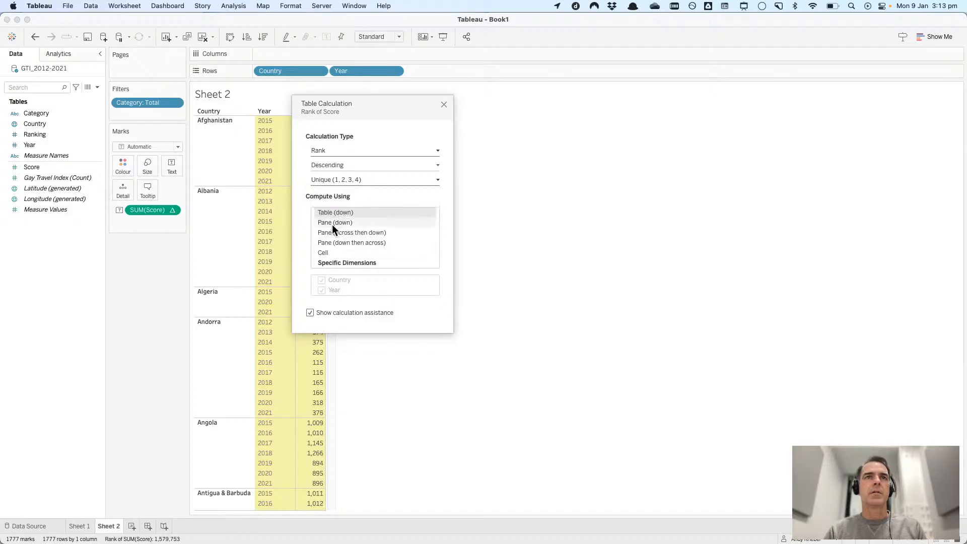
{"action": "left_click", "coordinate": [334, 263]}
{"action": "left_click", "coordinate": [322, 290]}
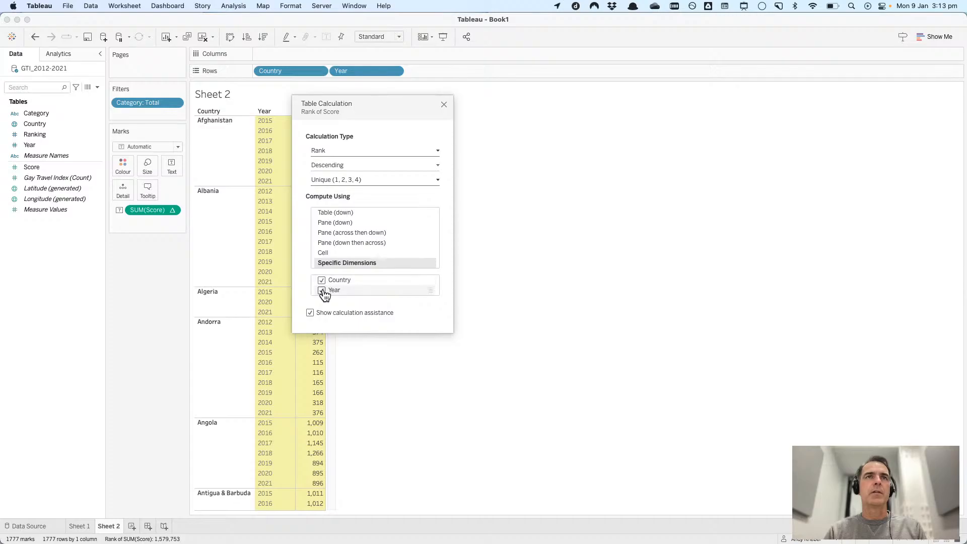
{"action": "left_click", "coordinate": [443, 104]}
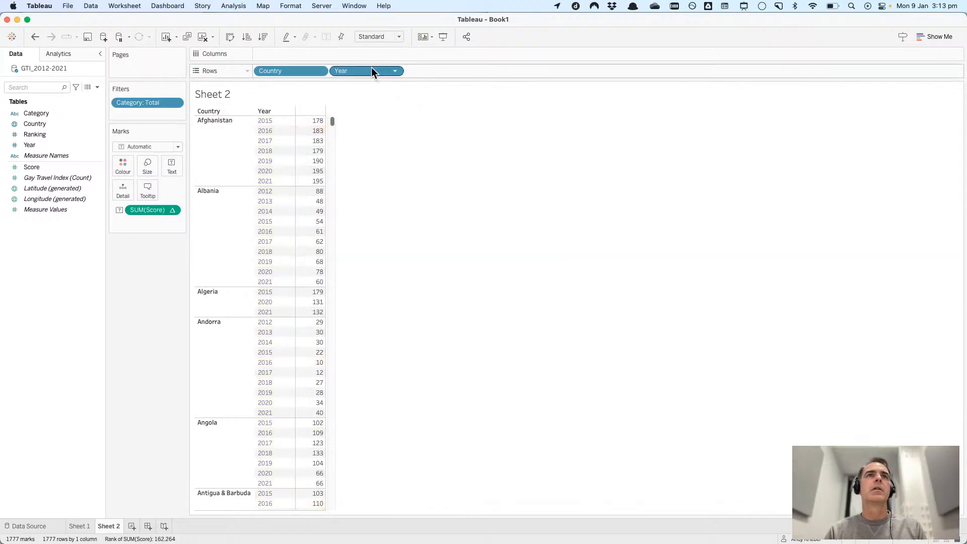
- Put Year before Country in the rows and add Score as a second value beside the rank
{"action": "left_click_drag", "start_coordinate": [357, 71], "coordinate": [267, 70]}
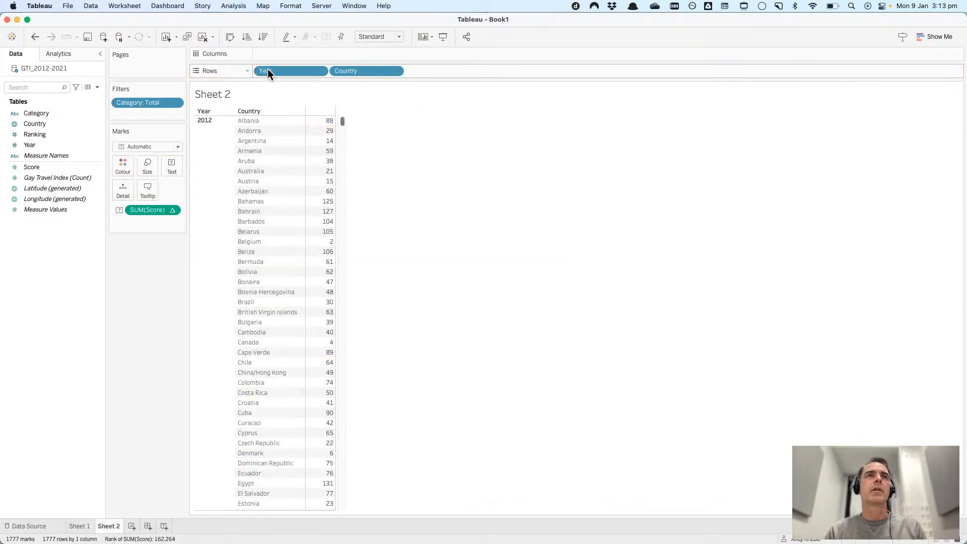
{"action": "key", "text": "super+Tab"}
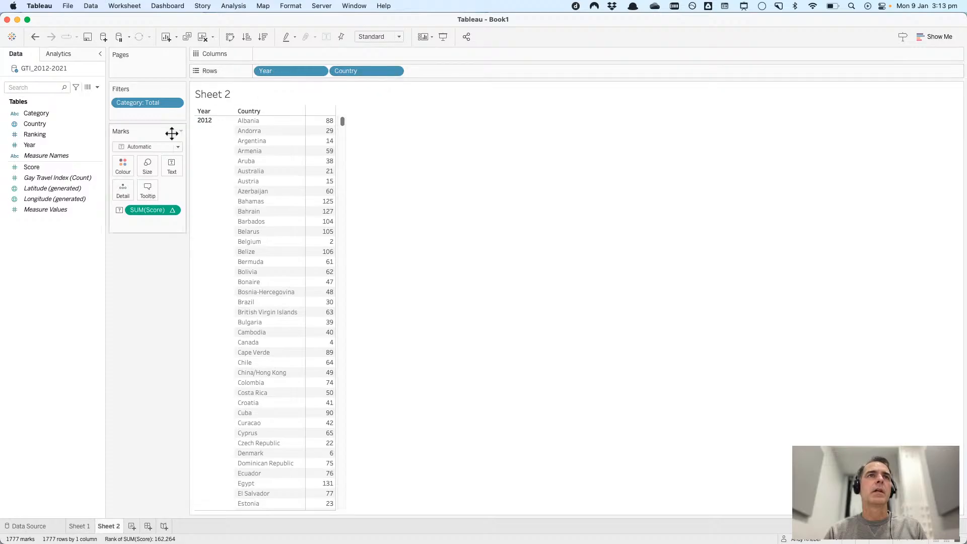
{"action": "left_click_drag", "start_coordinate": [50, 168], "coordinate": [316, 136]}
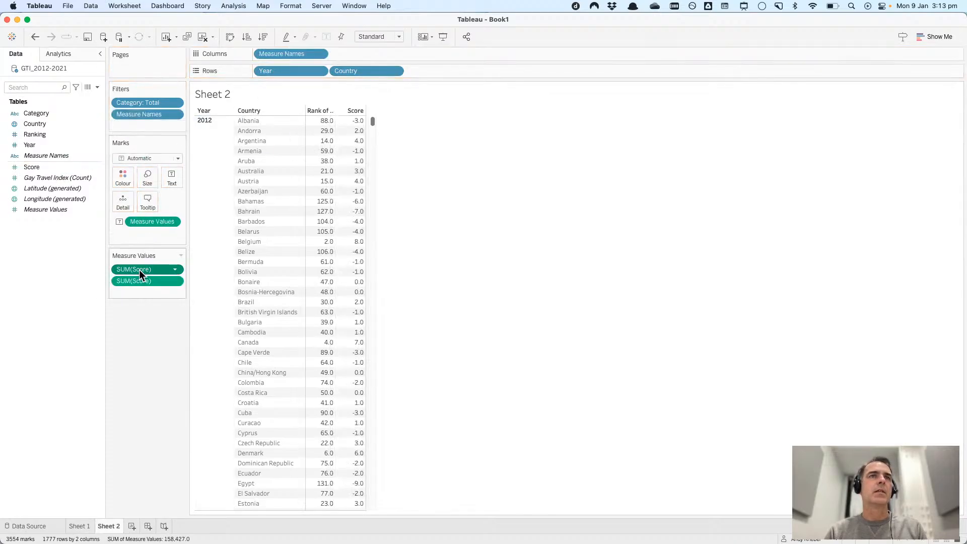
- Place the rank of Score after Country in the rows and make it discrete
{"action": "left_click_drag", "start_coordinate": [139, 269], "coordinate": [454, 71]}
{"action": "left_click", "coordinate": [470, 71]}
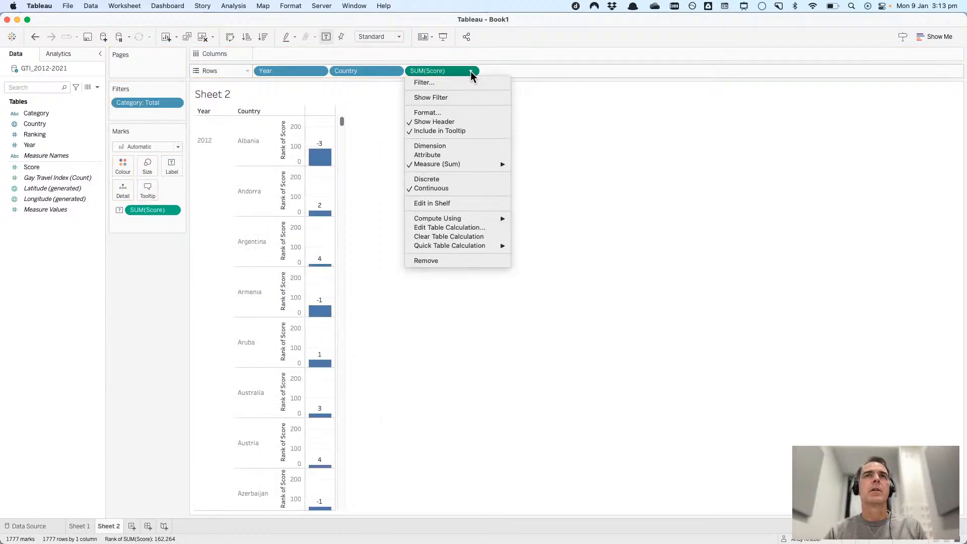
{"action": "left_click", "coordinate": [467, 179]}
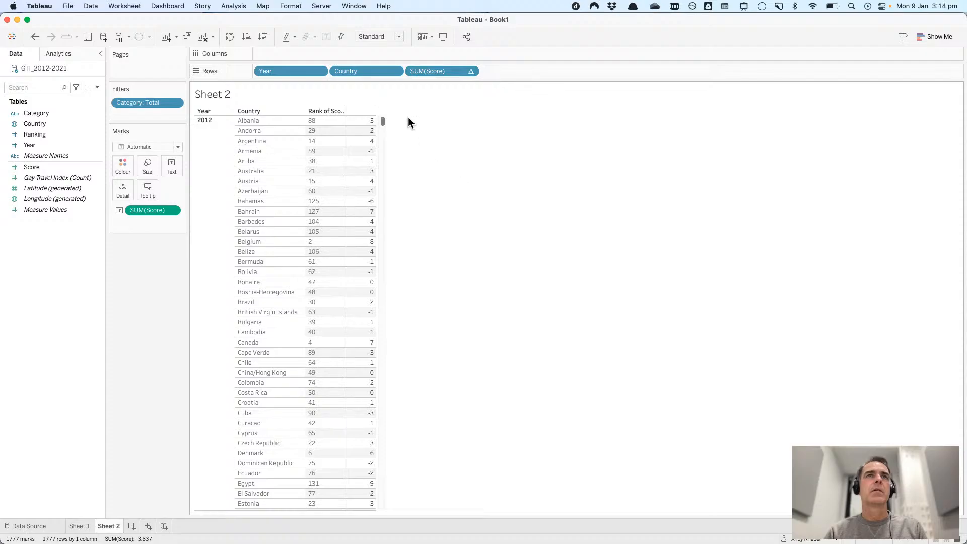
{"action": "left_click_drag", "start_coordinate": [429, 71], "coordinate": [488, 76]}
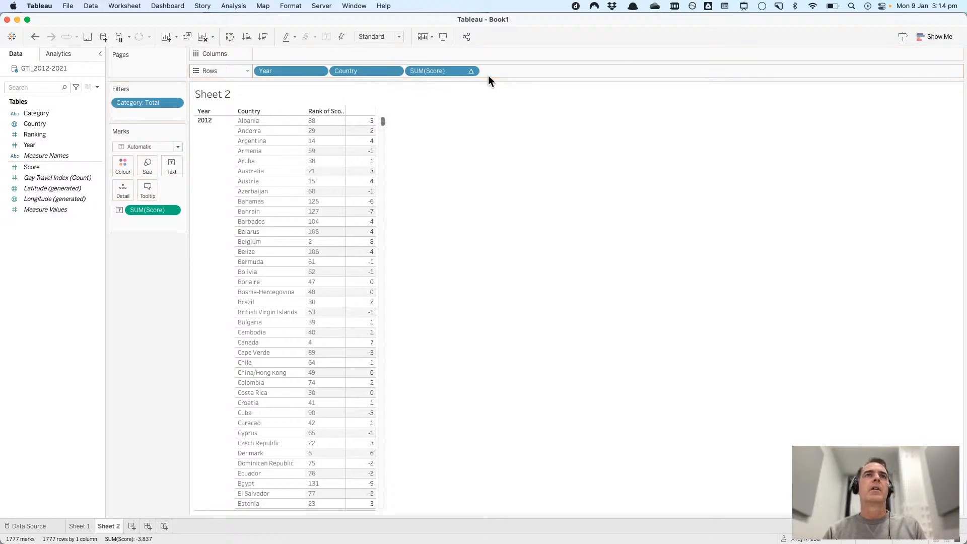
- Try listing Country before Year in the rows to match the template's column order, and restore Year as the first field
{"action": "key", "text": "super+Tab"}
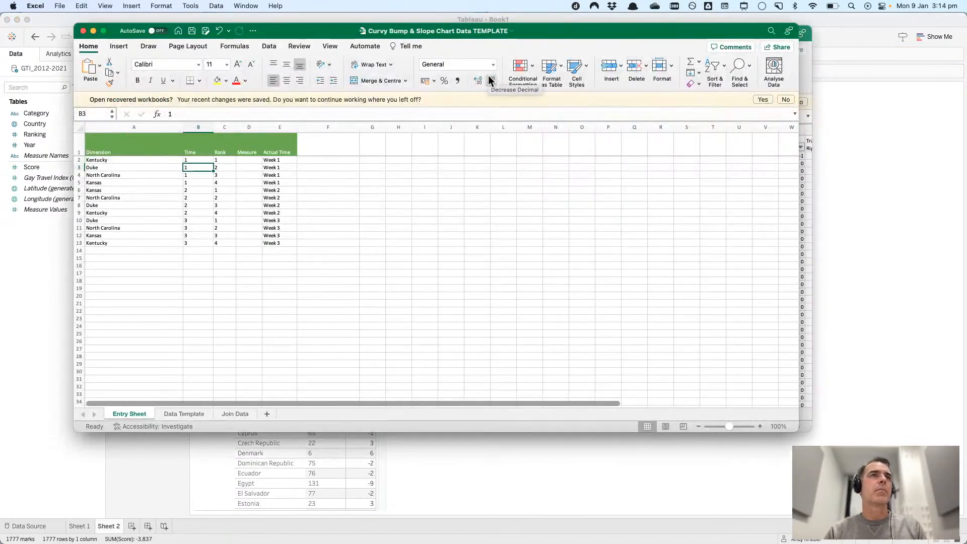
{"action": "key", "text": "super+Tab"}
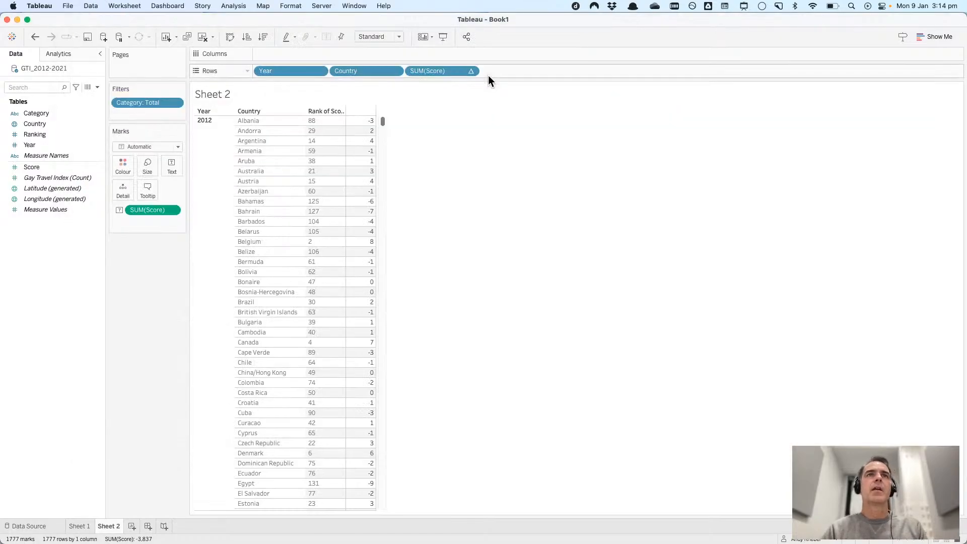
{"action": "left_click_drag", "start_coordinate": [285, 71], "coordinate": [415, 69]}
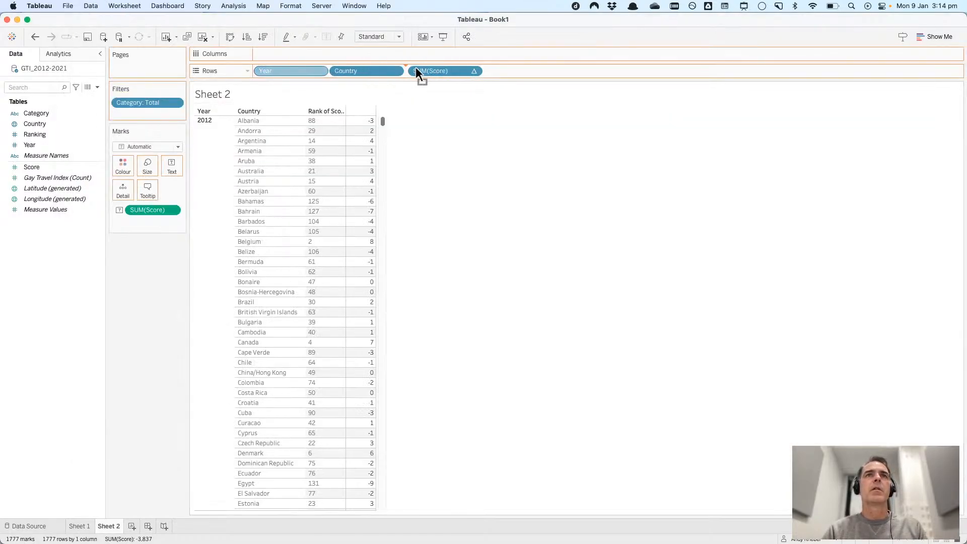
{"action": "key", "text": "super+Tab"}
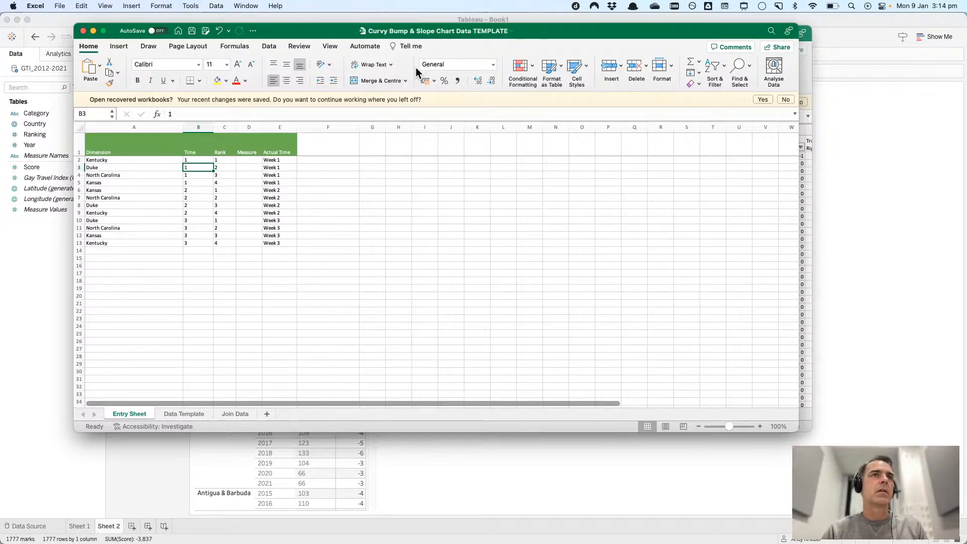
{"action": "key", "text": "super+Tab"}
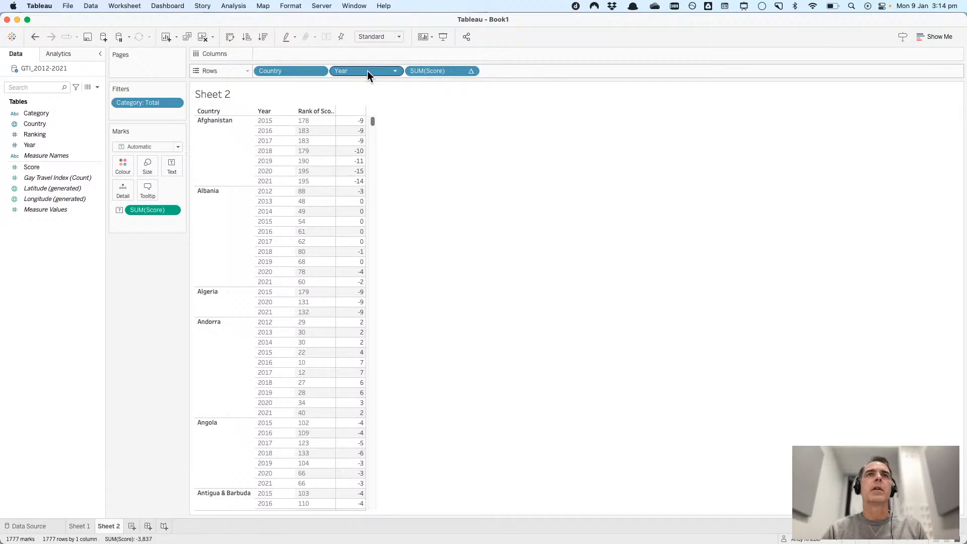
{"action": "left_click_drag", "start_coordinate": [367, 71], "coordinate": [267, 72]}
- Compare Sheet 2's fields with the Entry Sheet in Excel and examine the template's Actual Time column
{"action": "key", "text": "super+Tab"}
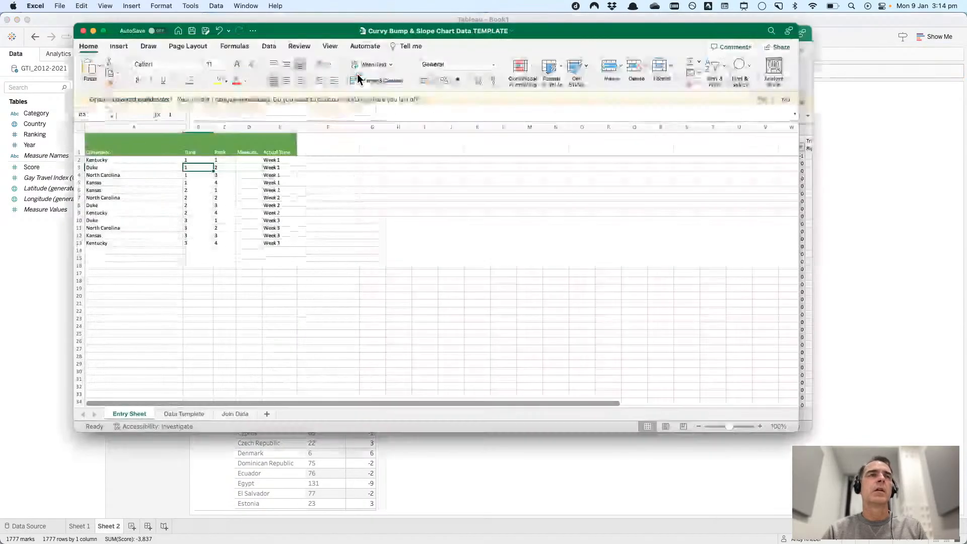
{"action": "key", "text": "super+Tab"}
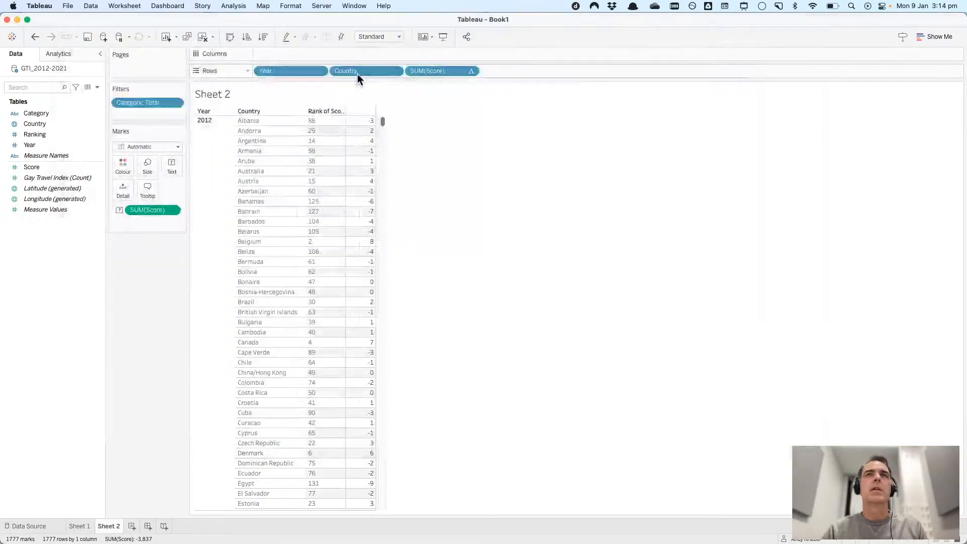
{"action": "key", "text": "super+Tab"}
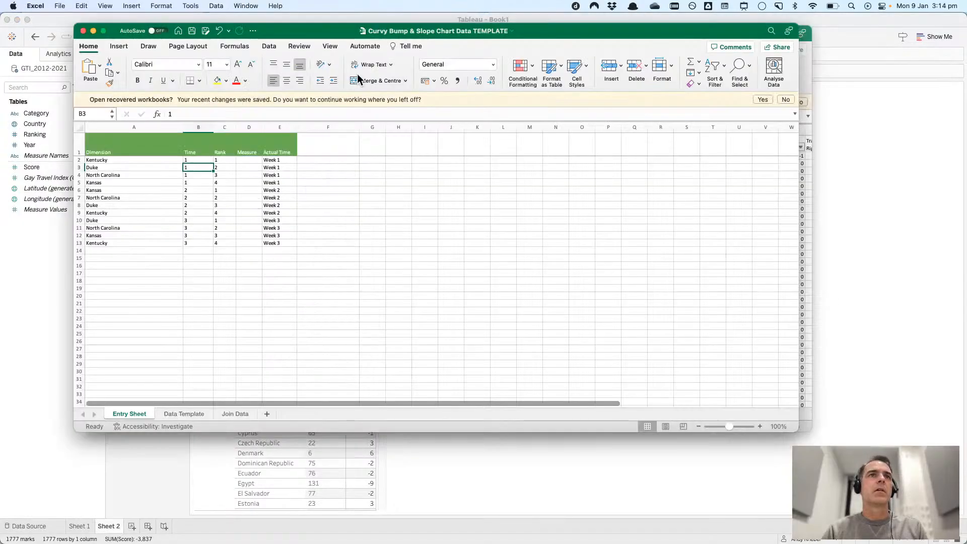
{"action": "left_click", "coordinate": [286, 161]}
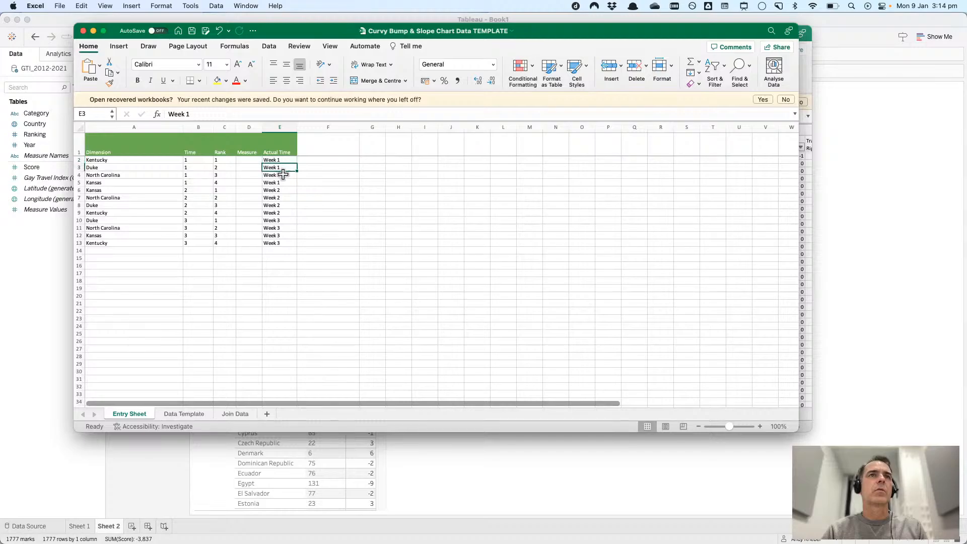
{"action": "left_click", "coordinate": [283, 182]}
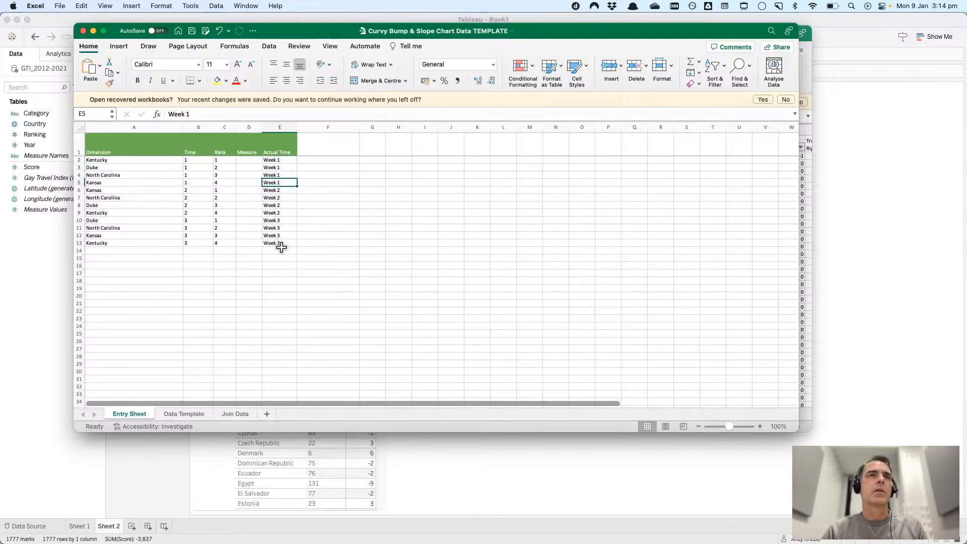
- Copy Sheet 2 in Tableau as a crosstab and return to the Excel template
{"action": "key", "text": "super+Tab"}
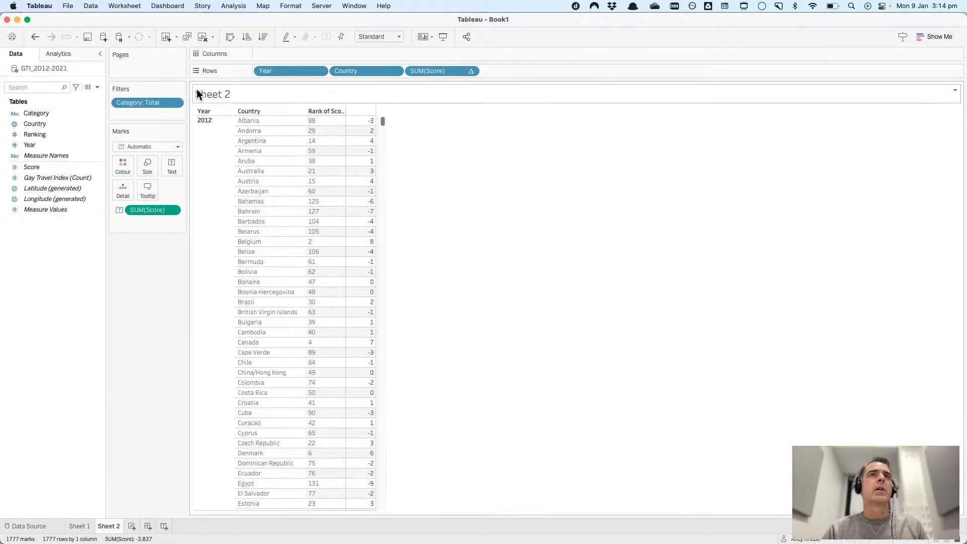
{"action": "left_click", "coordinate": [121, 6]}
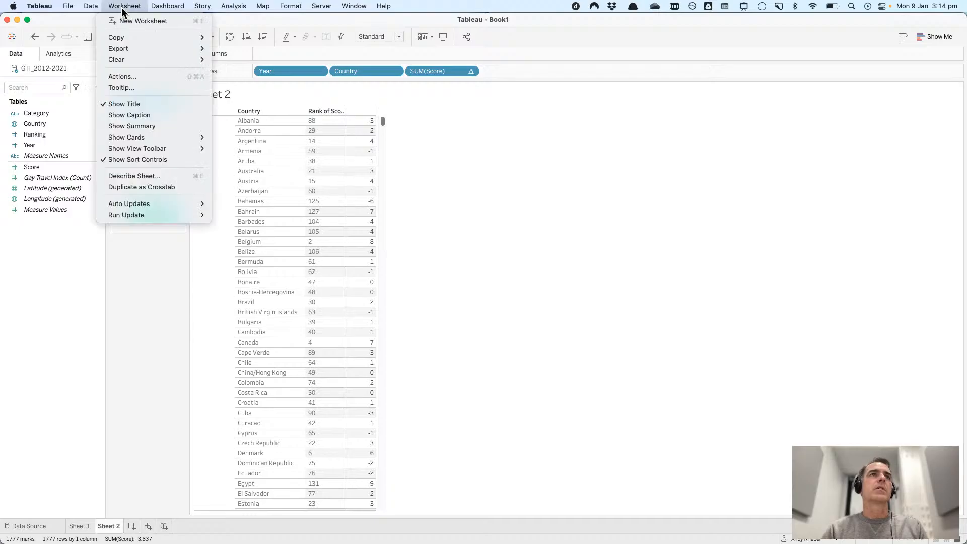
{"action": "mouse_move", "coordinate": [184, 39]}
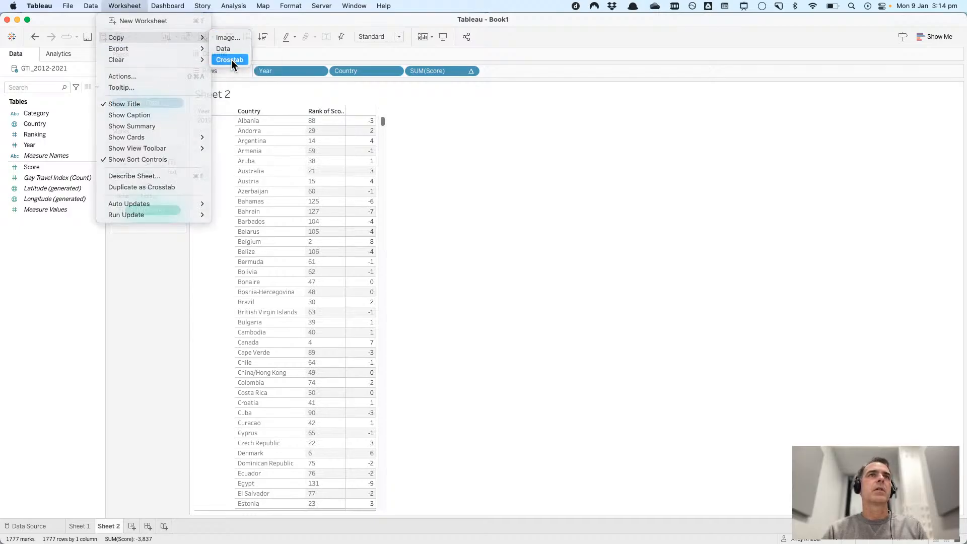
{"action": "left_click", "coordinate": [231, 60]}
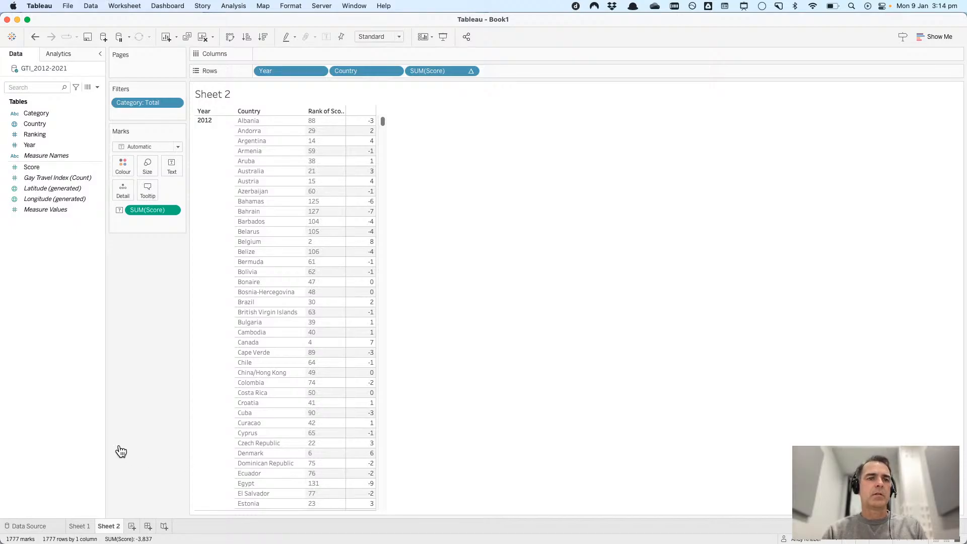
{"action": "key", "text": "super+grave"}
{"action": "key", "text": "super+Tab"}
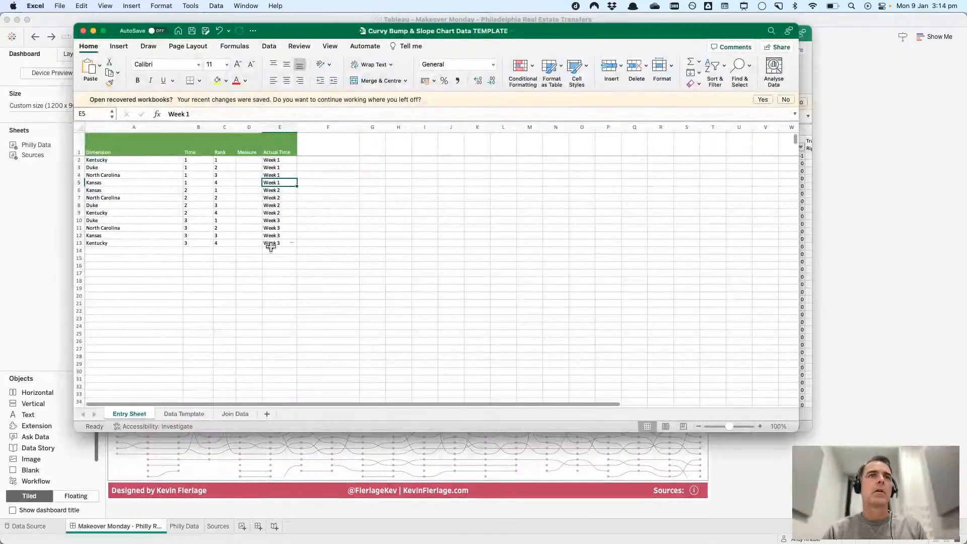
- Paste the copied crosstab into the Entry Sheet beneath the sample data, starting at cell A14
{"action": "left_click", "coordinate": [379, 160]}
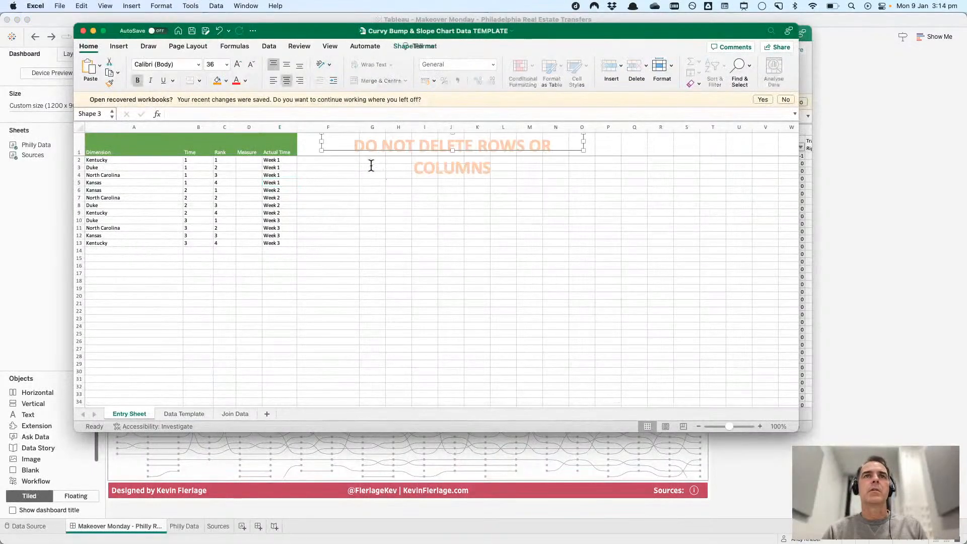
{"action": "left_click", "coordinate": [204, 250]}
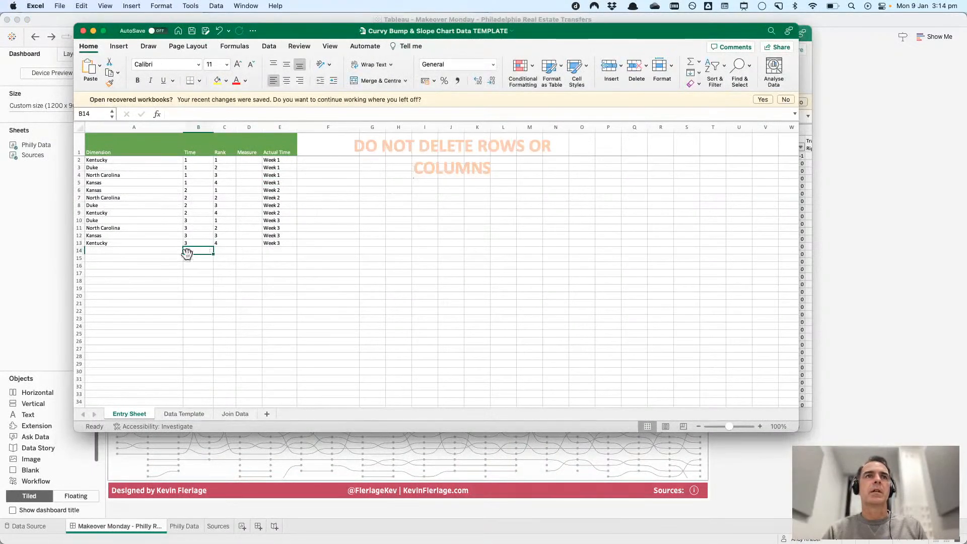
{"action": "left_click", "coordinate": [128, 253]}
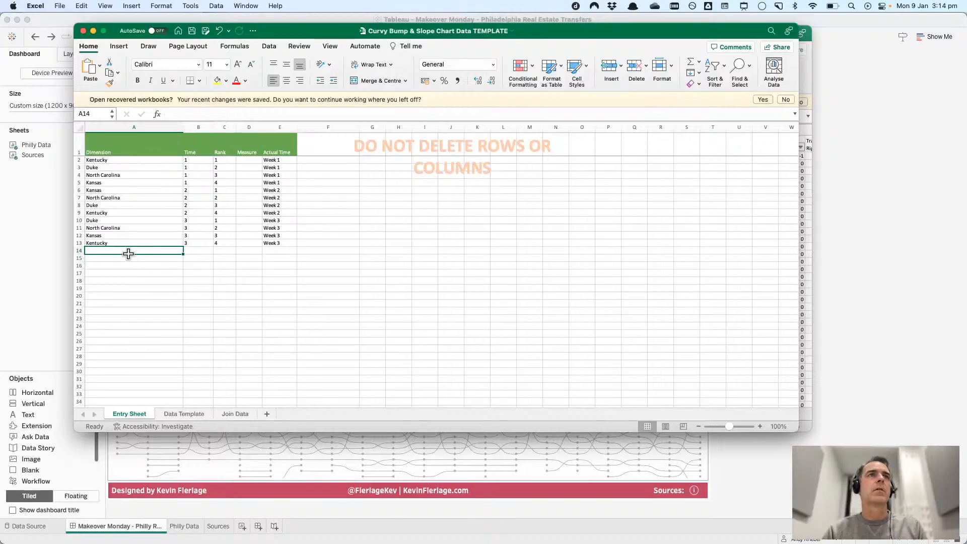
{"action": "key", "text": "super+v"}
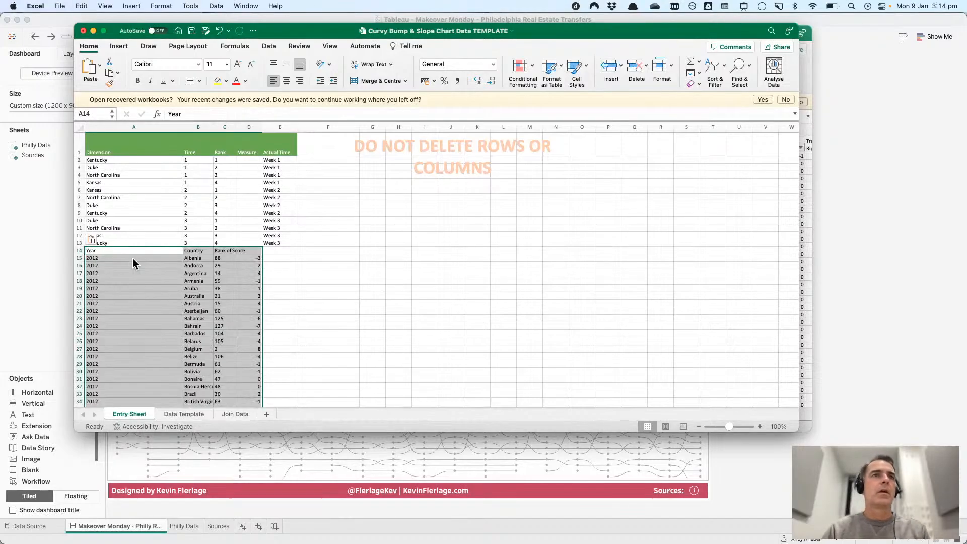
- Relabel the pasted column headers in row 14 as Time, Dimension, Rank and Measure
{"action": "left_click", "coordinate": [139, 250]}
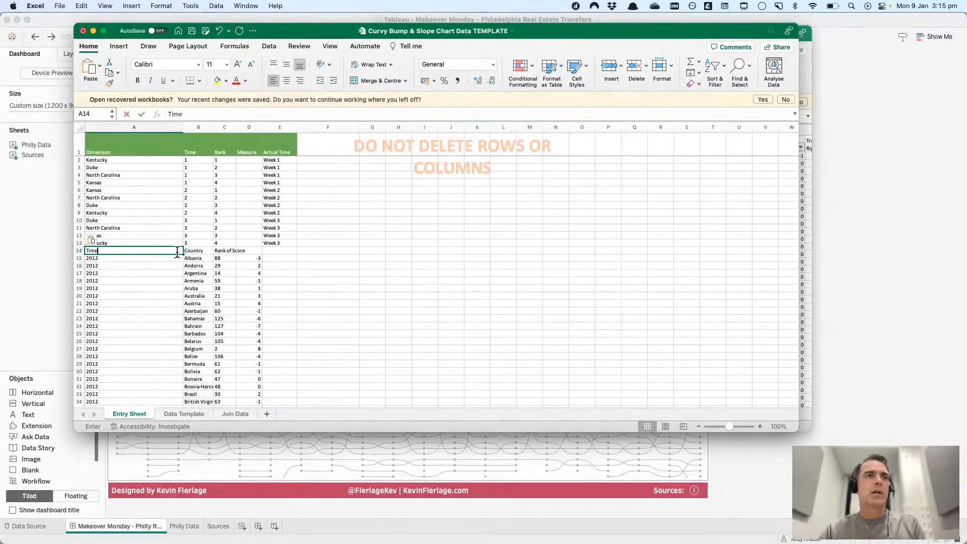
{"action": "type", "text": "Time"}
{"action": "key", "text": "Tab"}
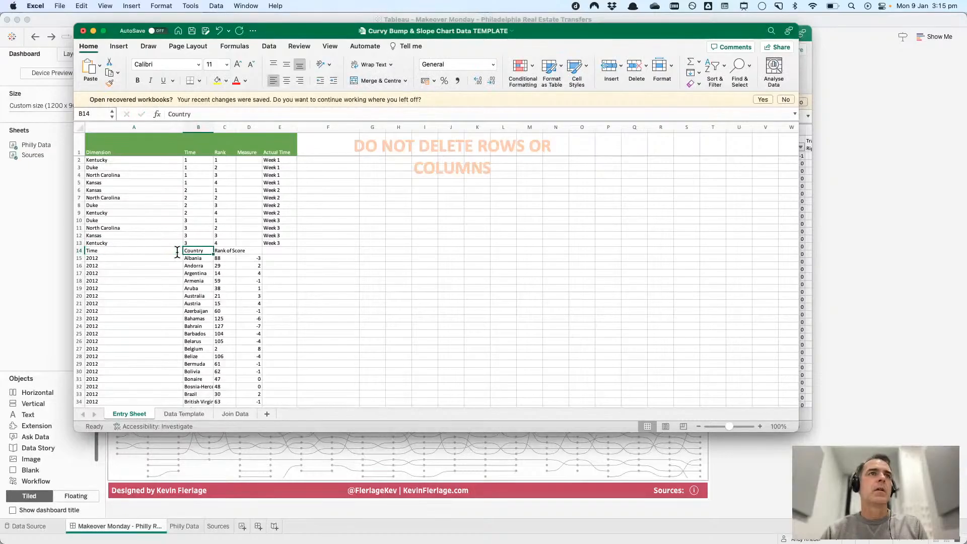
{"action": "type", "text": "Dimension"}
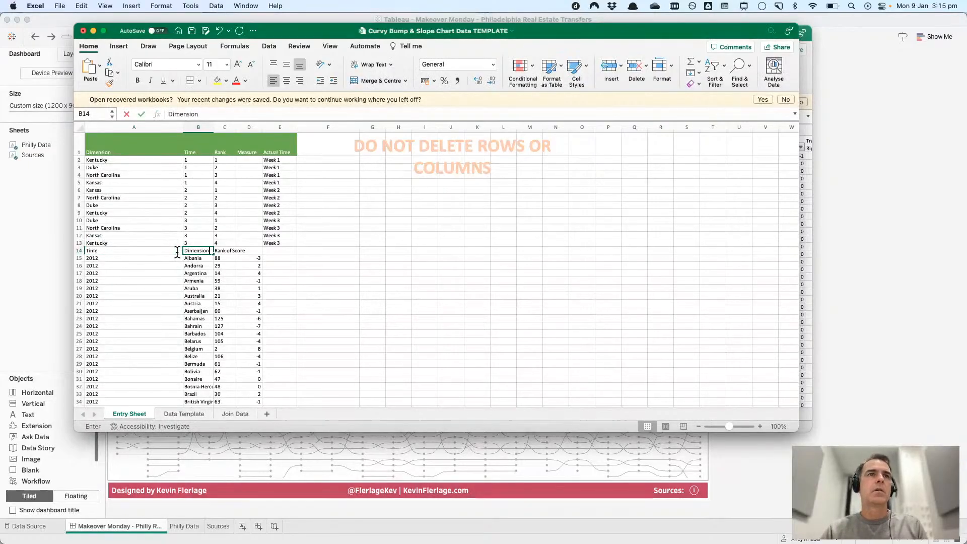
{"action": "key", "text": "Tab"}
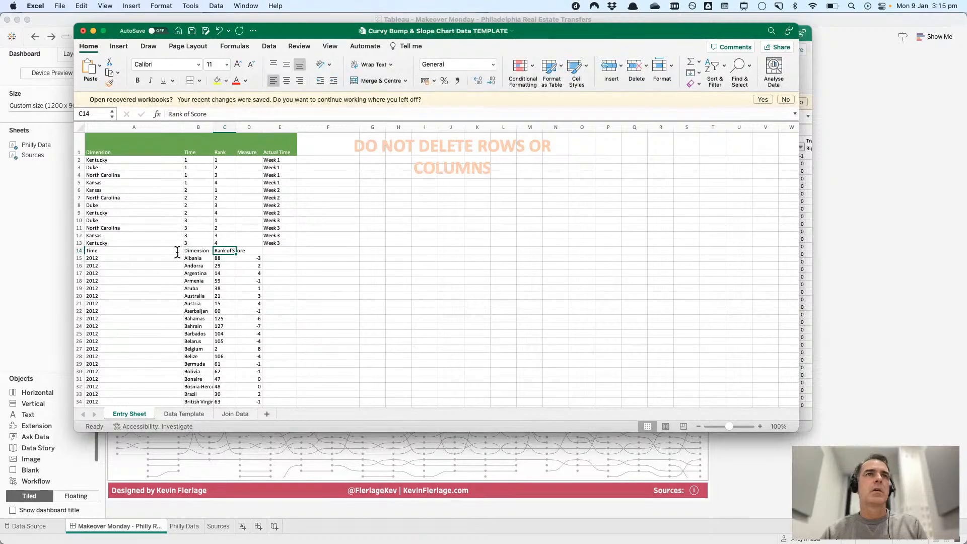
{"action": "type", "text": "Rank"}
{"action": "key", "text": "Tab"}
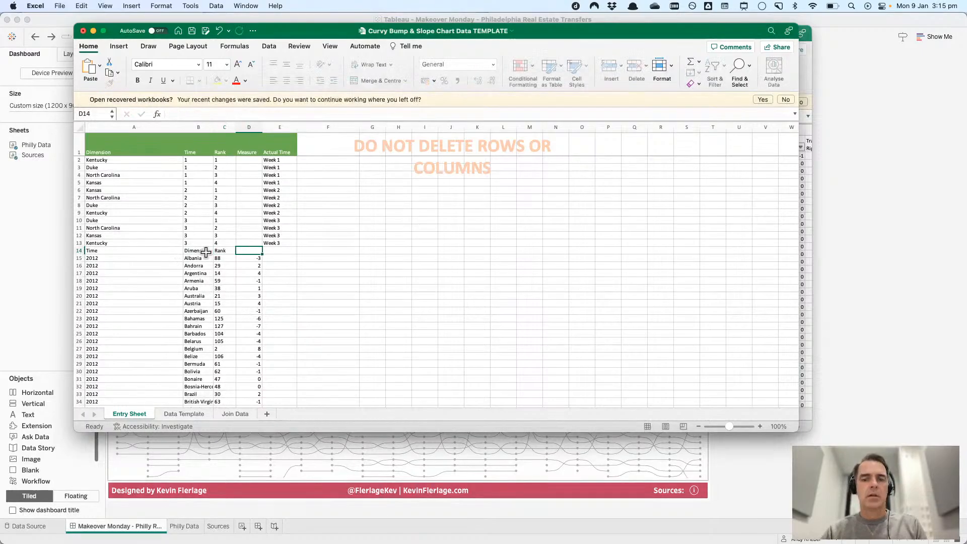
{"action": "type", "text": "Measure"}
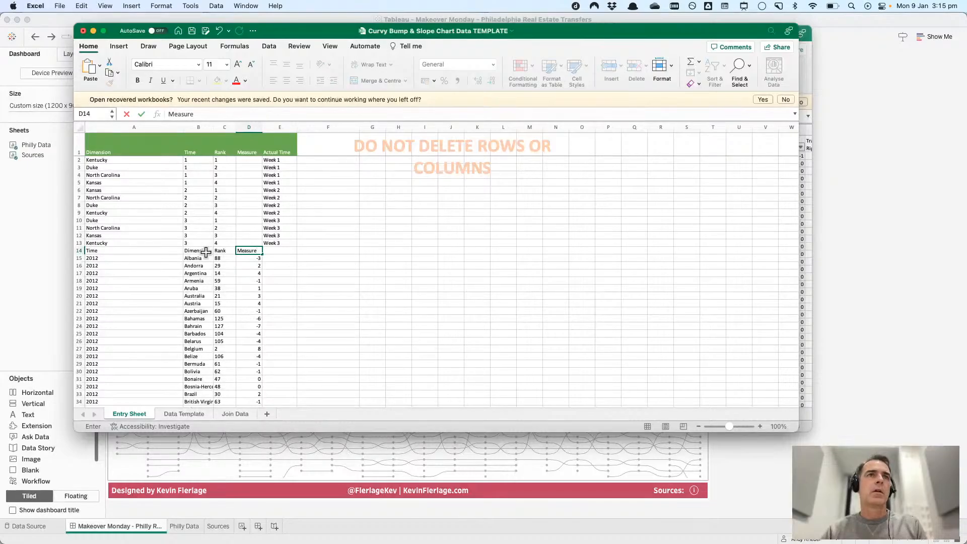
{"action": "key", "text": "Tab"}
- Enter =A15 in cell E15 under Actual Time and fill the formula down through all pasted rows
{"action": "key", "text": "Down"}
{"action": "type", "text": "="}
{"action": "key", "text": "Left"}
{"action": "key", "text": "Left"}
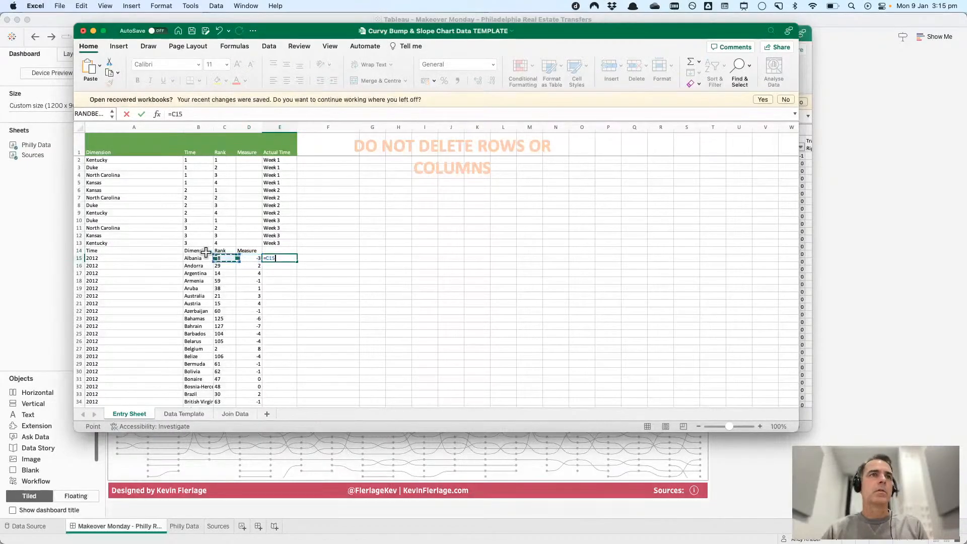
{"action": "key", "text": "Left"}
{"action": "key", "text": "Left"}
{"action": "key", "text": "Return"}
{"action": "key", "text": "Up"}
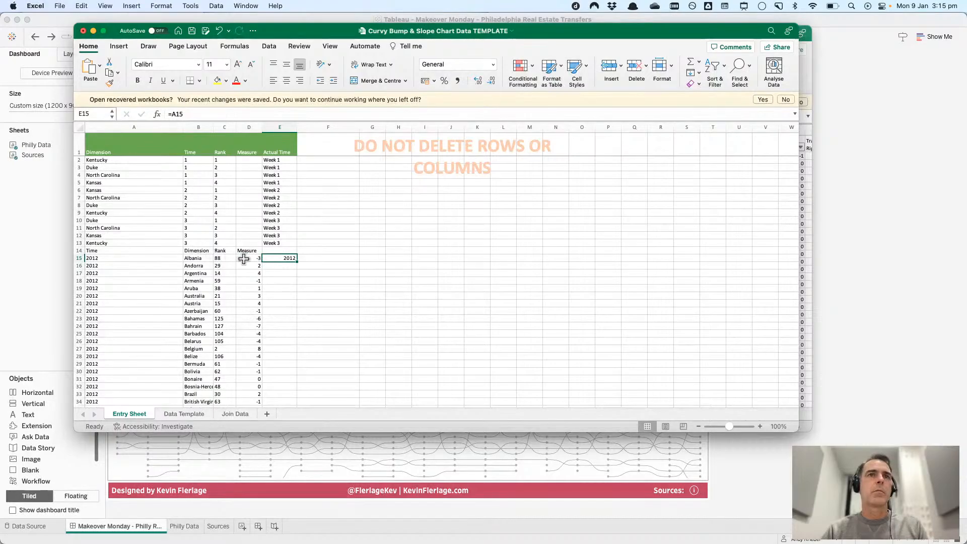
{"action": "double_click", "coordinate": [296, 261]}
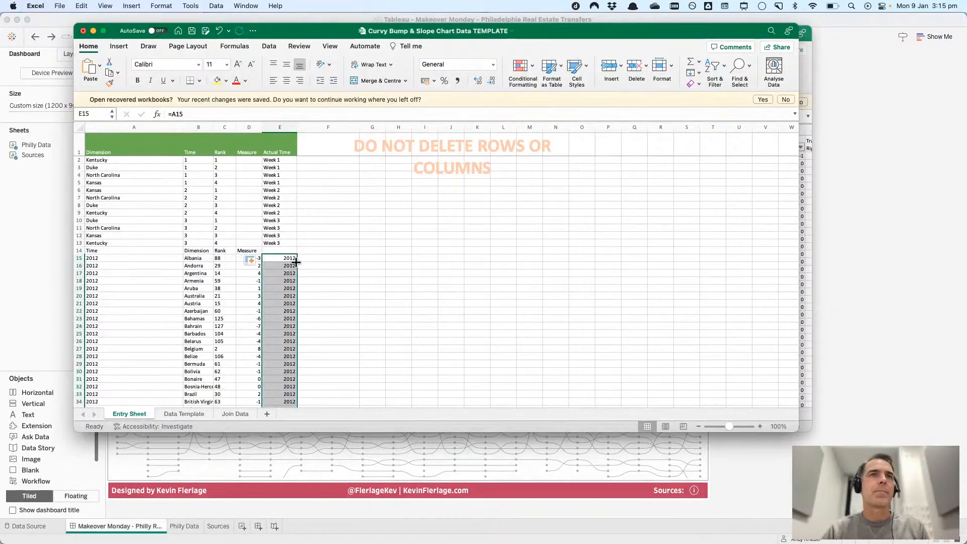
{"action": "left_click", "coordinate": [145, 262]}
{"action": "left_click", "coordinate": [145, 261]}
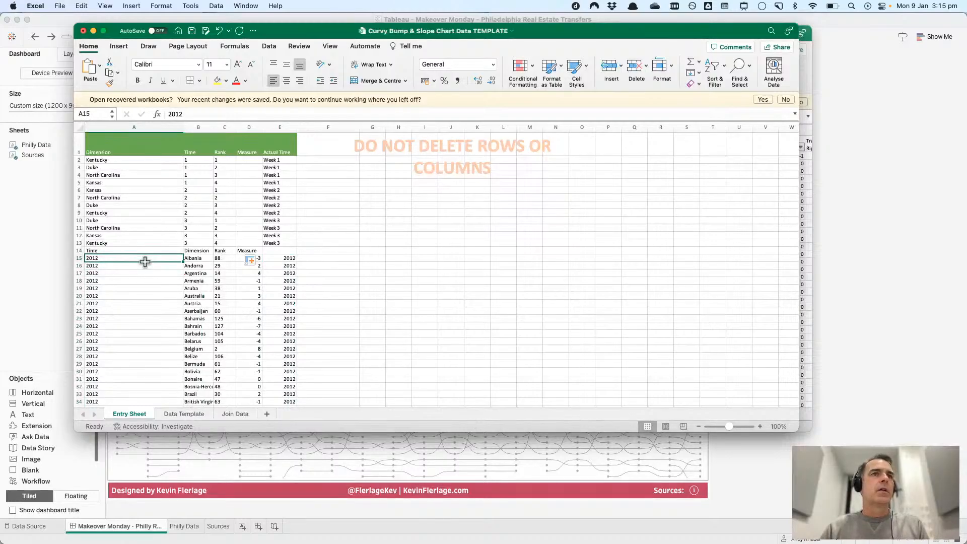
{"action": "key", "text": "ctrl+shift+Down"}
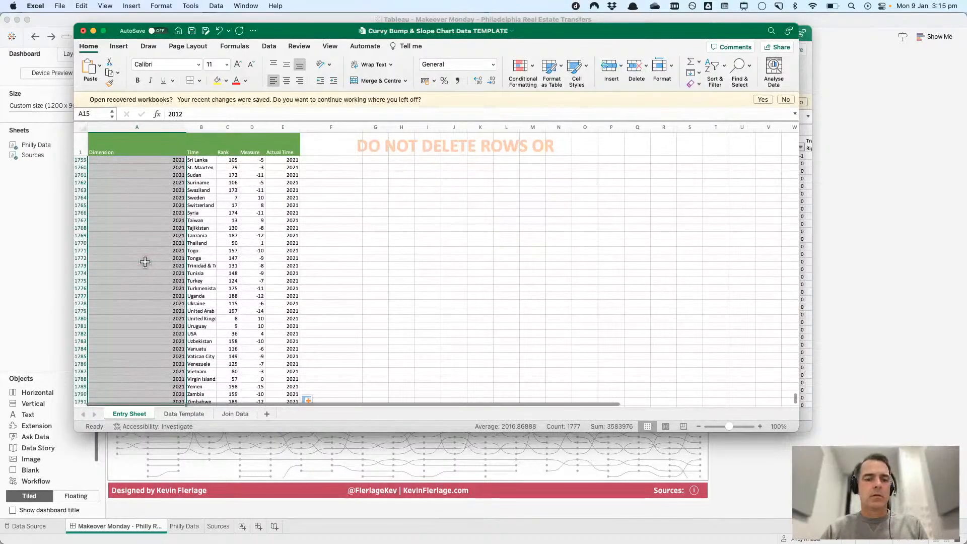
{"action": "key", "text": "super+c"}
{"action": "key", "text": "Right"}
{"action": "key", "text": "Right"}
{"action": "key", "text": "Right"}
{"action": "key", "text": "Right"}
{"action": "key", "text": "Right"}
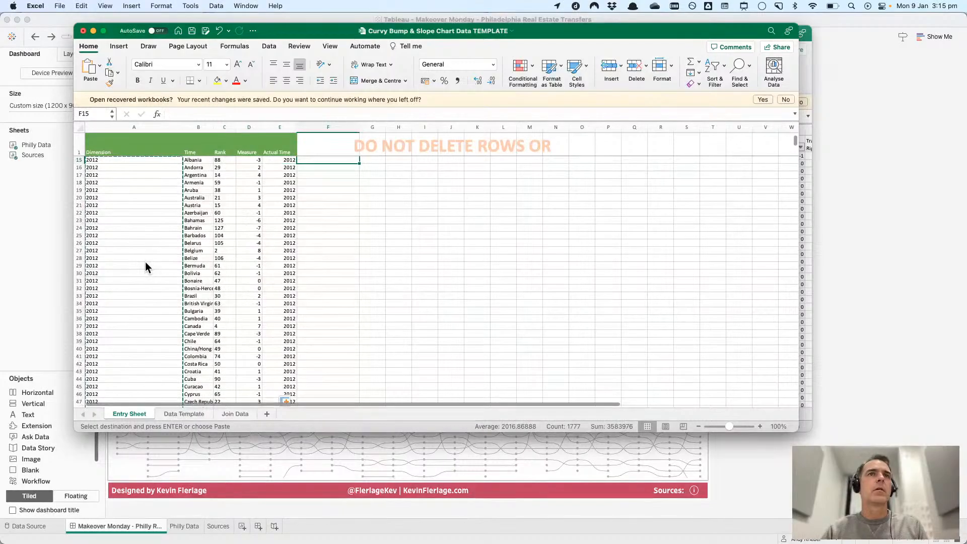
{"action": "scroll", "coordinate": [193, 253], "scroll_direction": "up", "scroll_amount": 5}
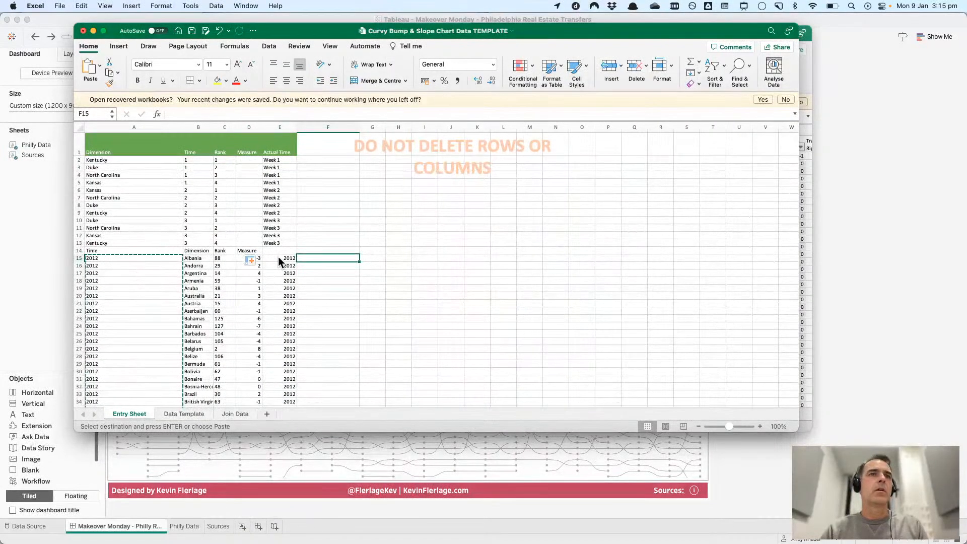
{"action": "key", "text": "Escape"}
- Try to move the country names from B15 downward into the Dimension column, starting at A2
{"action": "left_click", "coordinate": [190, 259]}
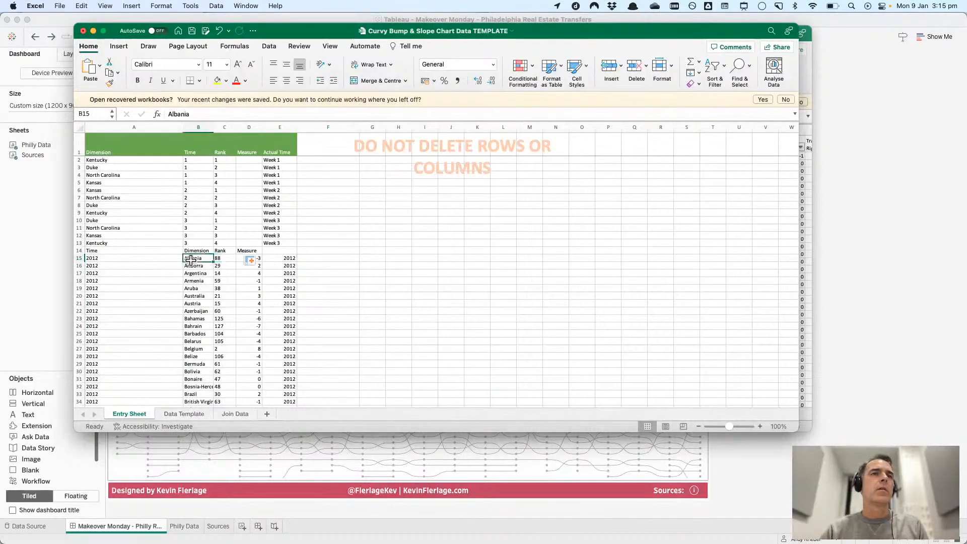
{"action": "key", "text": "ctrl+shift+Down"}
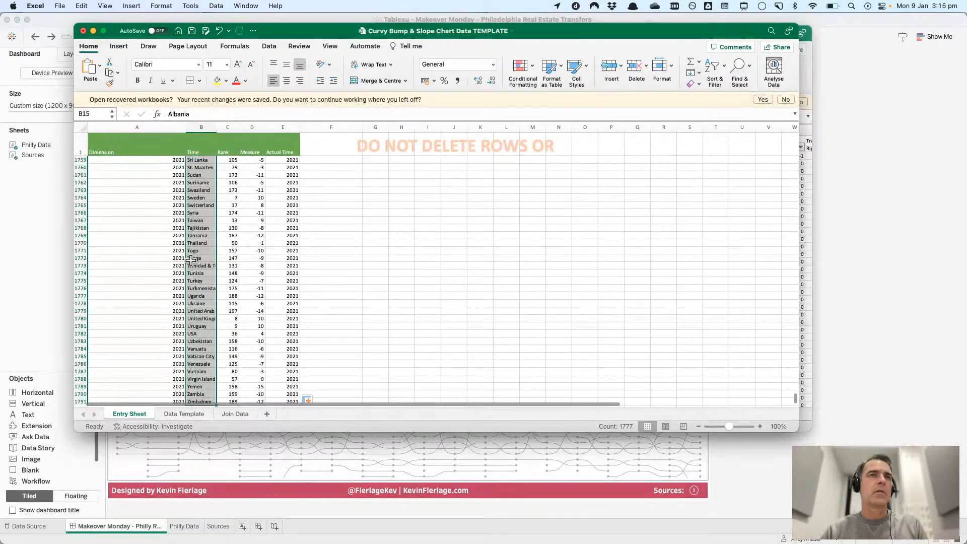
{"action": "key", "text": "ctrl+Up"}
{"action": "key", "text": "Down"}
{"action": "key", "text": "Down"}
{"action": "key", "text": "Down"}
{"action": "key", "text": "Down"}
{"action": "key", "text": "Down"}
{"action": "key", "text": "Down"}
{"action": "key", "text": "Down"}
{"action": "key", "text": "Down"}
{"action": "key", "text": "Down"}
{"action": "key", "text": "Down"}
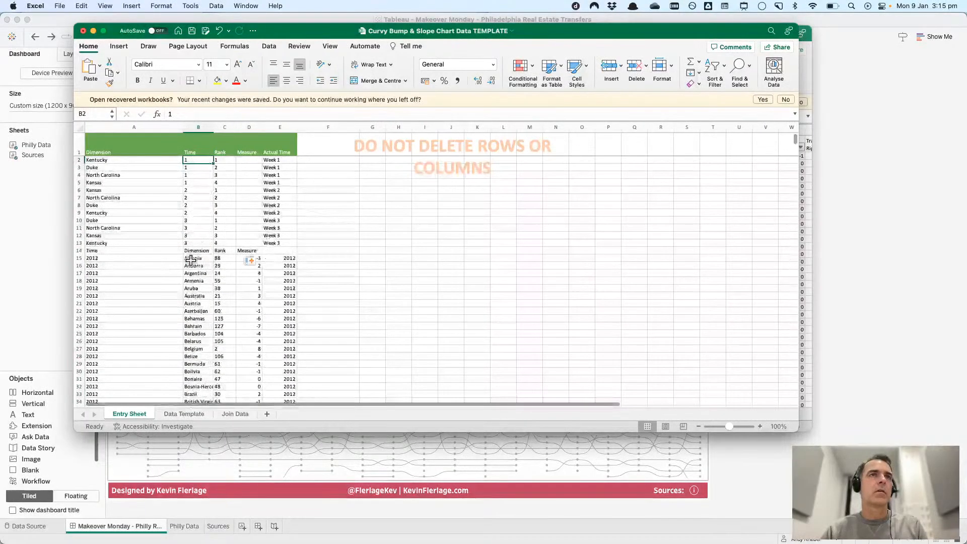
{"action": "key", "text": "Down"}
{"action": "key", "text": "Down"}
{"action": "key", "text": "Down"}
{"action": "key", "text": "Down"}
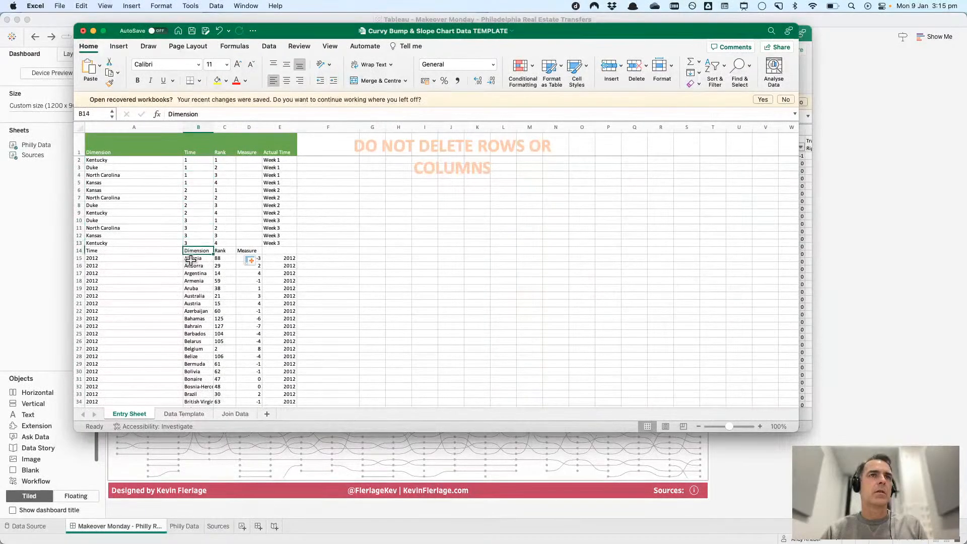
{"action": "key", "text": "ctrl+shift+Down"}
{"action": "key", "text": "cmd+c"}
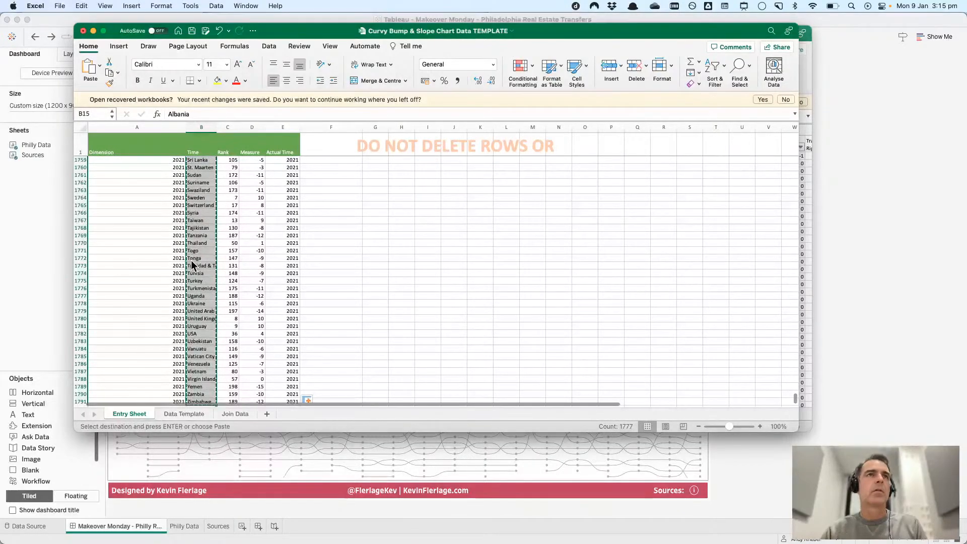
{"action": "key", "text": "ctrl+Up"}
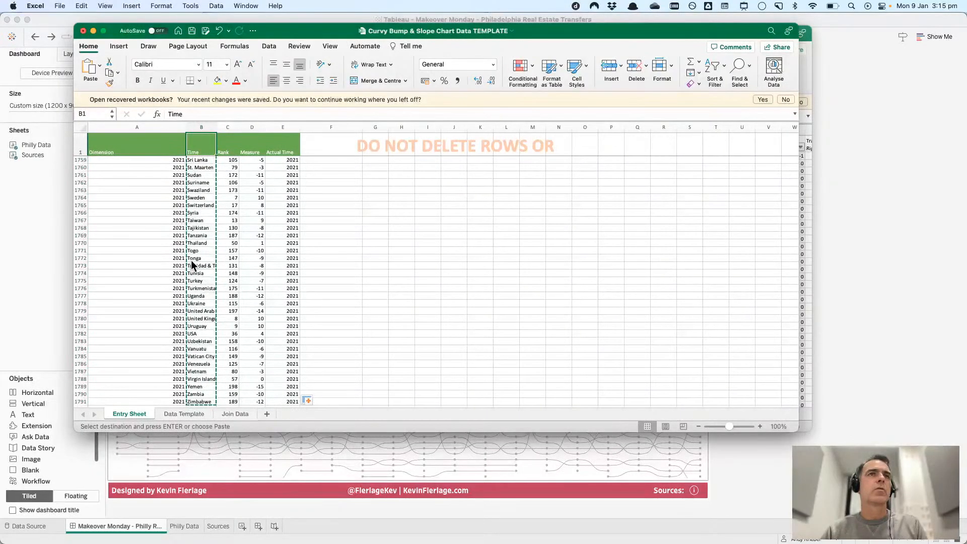
{"action": "key", "text": "Left"}
{"action": "key", "text": "Down"}
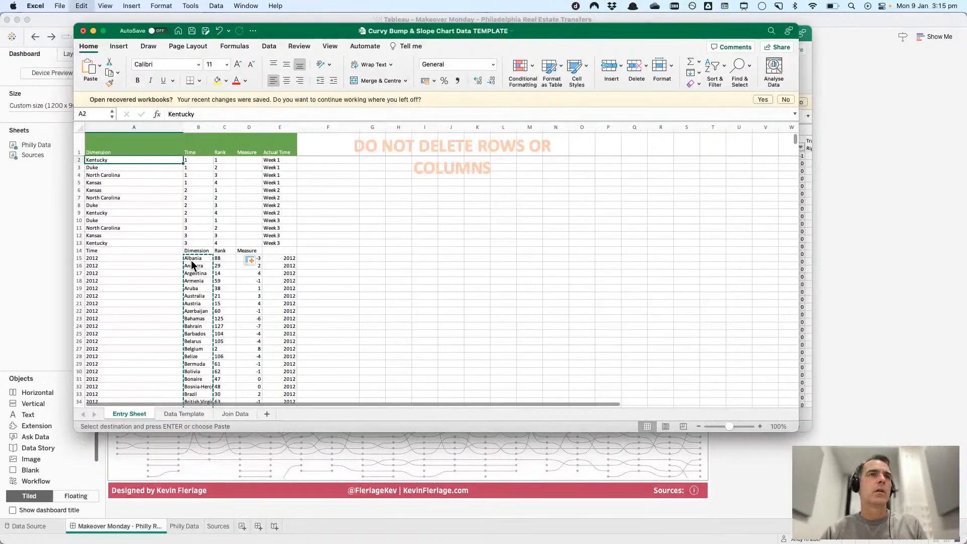
{"action": "key", "text": "super+v"}
- Undo the transfer of the country names into the Dimension column
{"action": "key", "text": "Right"}
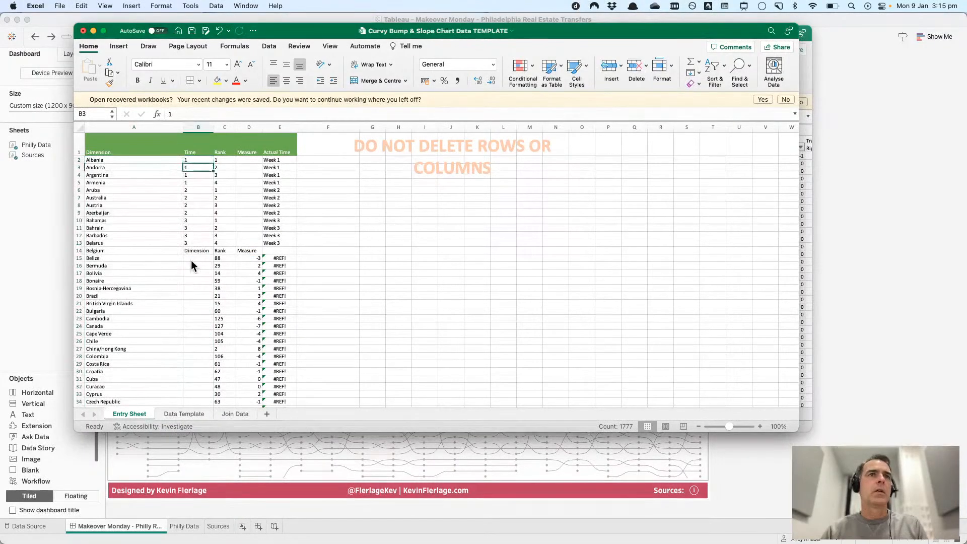
{"action": "key", "text": "Down"}
{"action": "key", "text": "Down"}
{"action": "key", "text": "Down"}
{"action": "key", "text": "Down"}
{"action": "key", "text": "Down"}
{"action": "key", "text": "Down"}
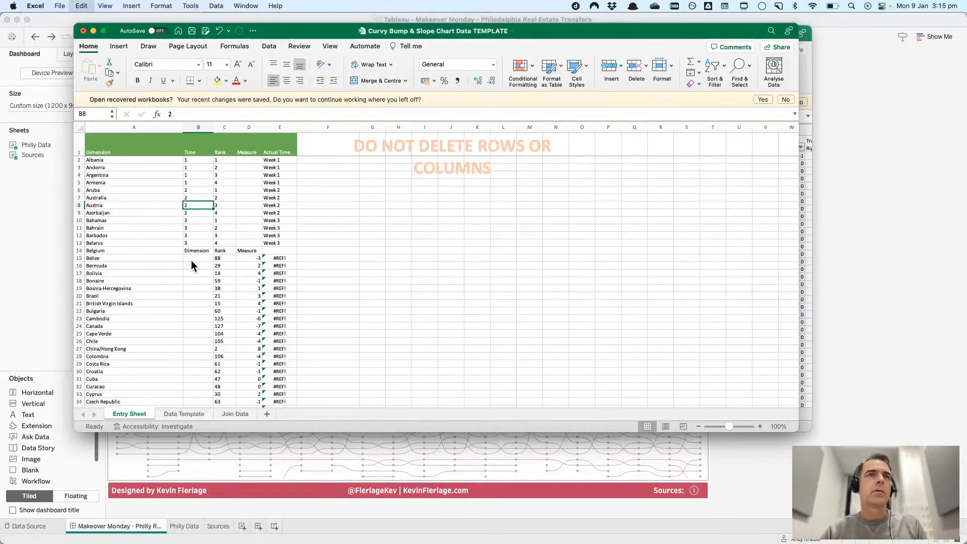
{"action": "key", "text": "super+z"}
- Replace the Actual Time formulas from E15 down to the last row with their plain values
{"action": "left_click", "coordinate": [297, 256]}
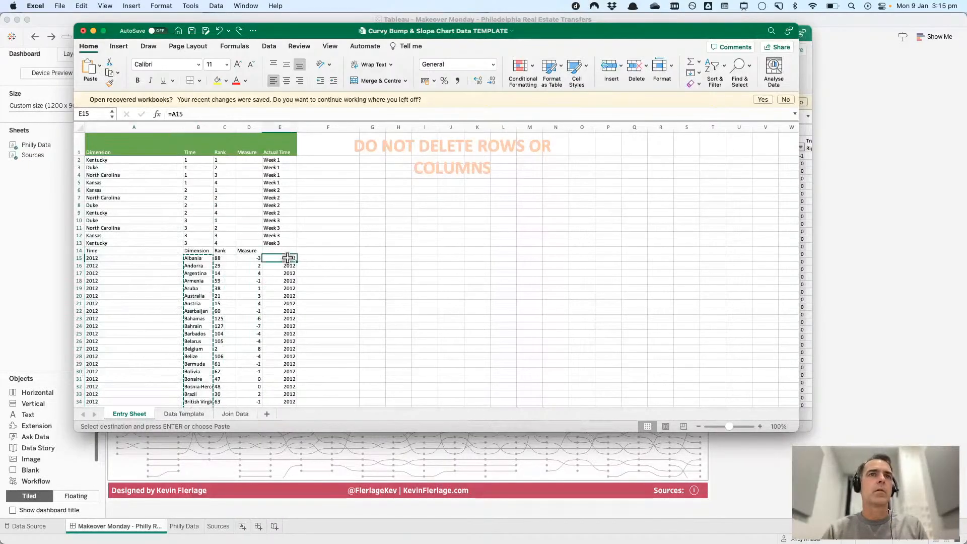
{"action": "key", "text": "super+shift+Down"}
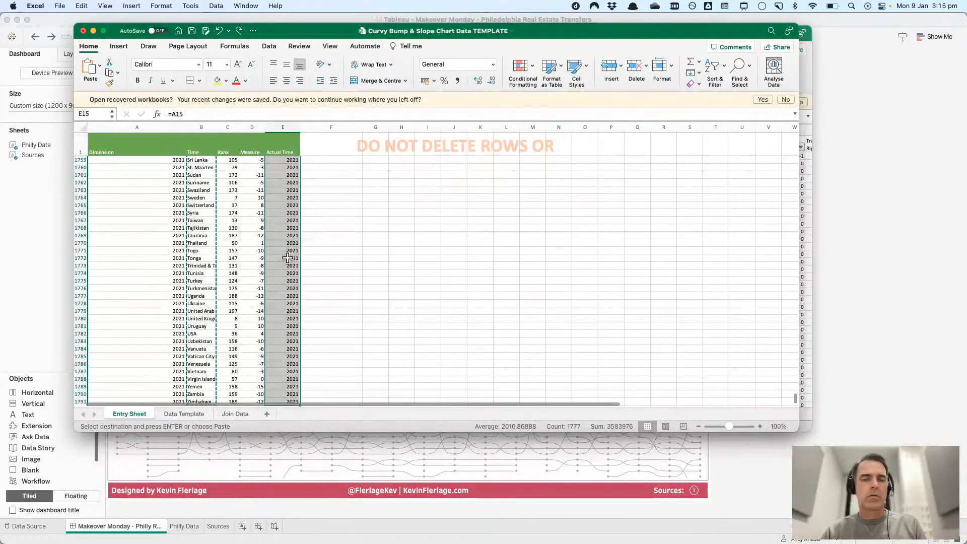
{"action": "right_click", "coordinate": [288, 257]}
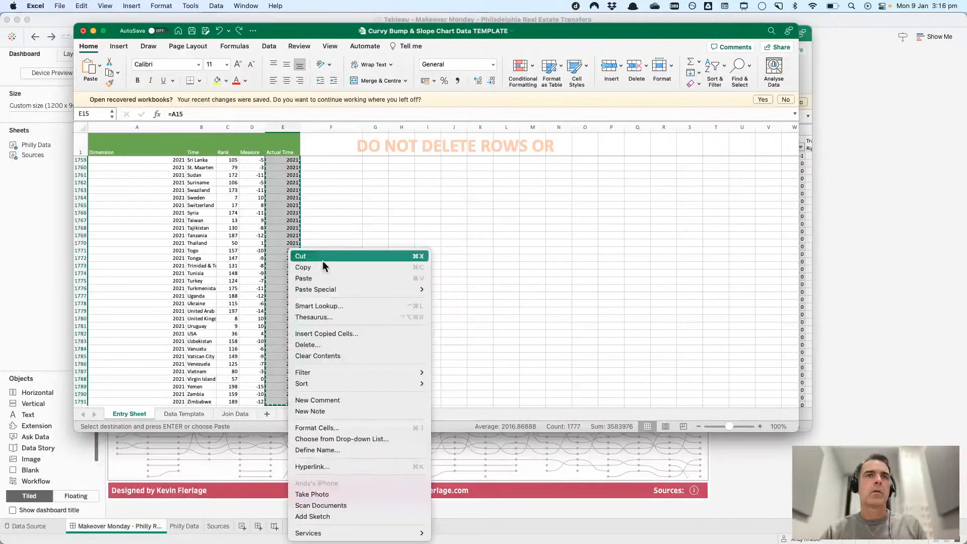
{"action": "mouse_move", "coordinate": [346, 290]}
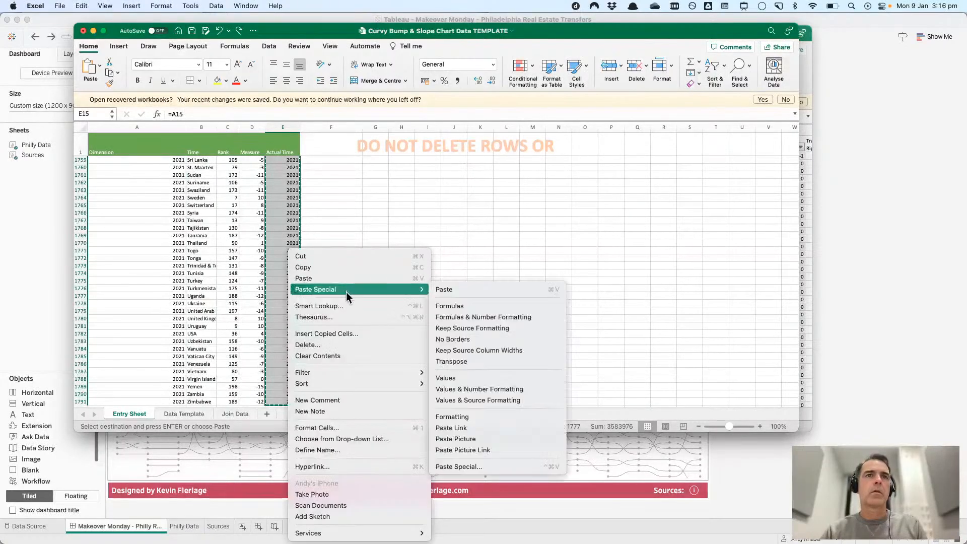
{"action": "left_click", "coordinate": [451, 380]}
- Move the country names from B15 down to the last row into the Dimension column, starting at A2
{"action": "scroll", "coordinate": [263, 241], "scroll_direction": "up", "scroll_amount": 20}
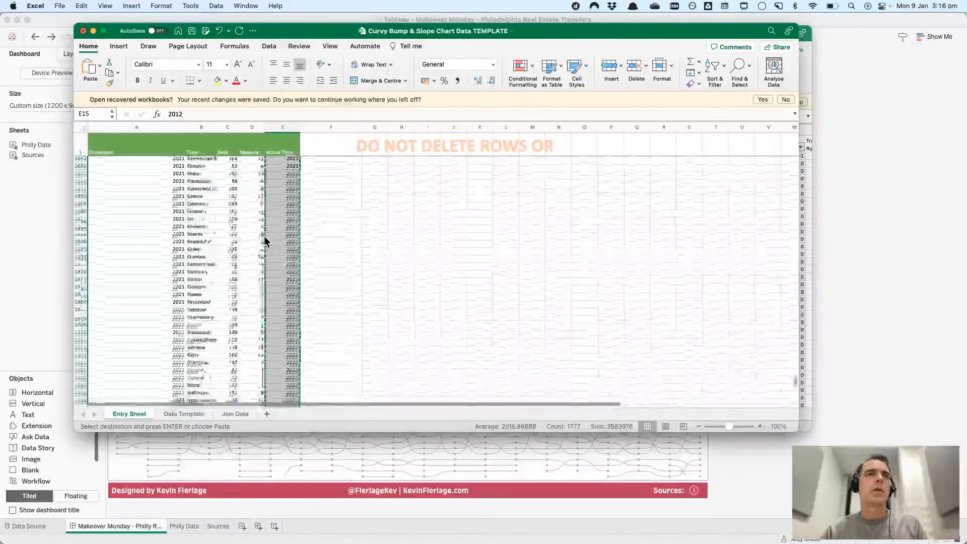
{"action": "left_click", "coordinate": [224, 224]}
{"action": "key", "text": "super+Up"}
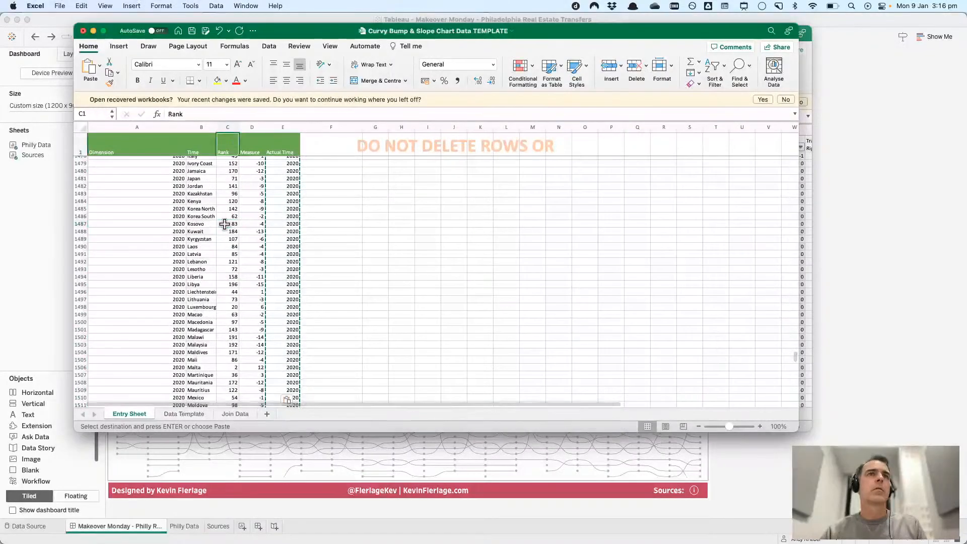
{"action": "key", "text": "Down"}
{"action": "key", "text": "Down"}
{"action": "key", "text": "Left"}
{"action": "key", "text": "Down"}
{"action": "key", "text": "Down"}
{"action": "key", "text": "Down"}
{"action": "key", "text": "Down"}
{"action": "key", "text": "Down"}
{"action": "key", "text": "Down"}
{"action": "key", "text": "Down"}
{"action": "key", "text": "Down"}
{"action": "key", "text": "Down"}
{"action": "key", "text": "Down"}
{"action": "key", "text": "Down"}
{"action": "key", "text": "Down"}
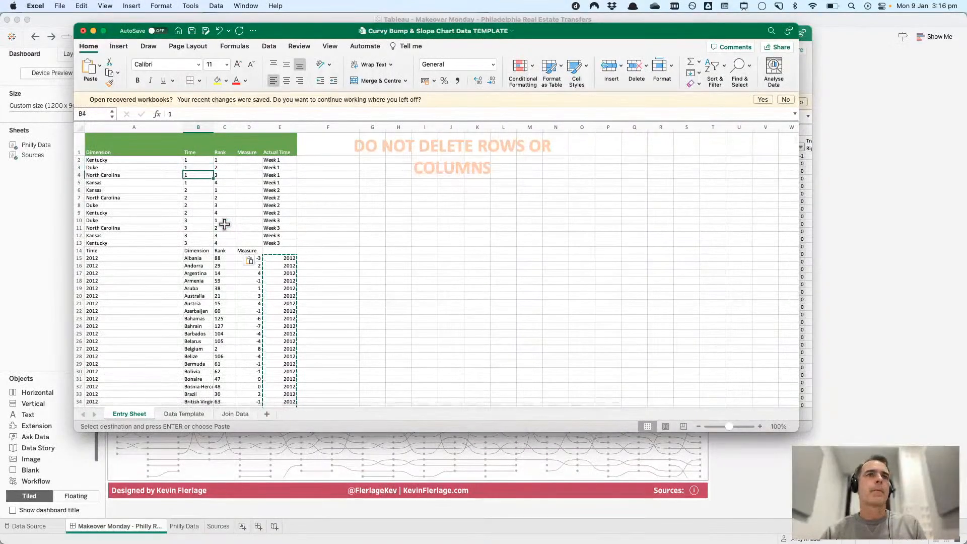
{"action": "key", "text": "shift+super+Down"}
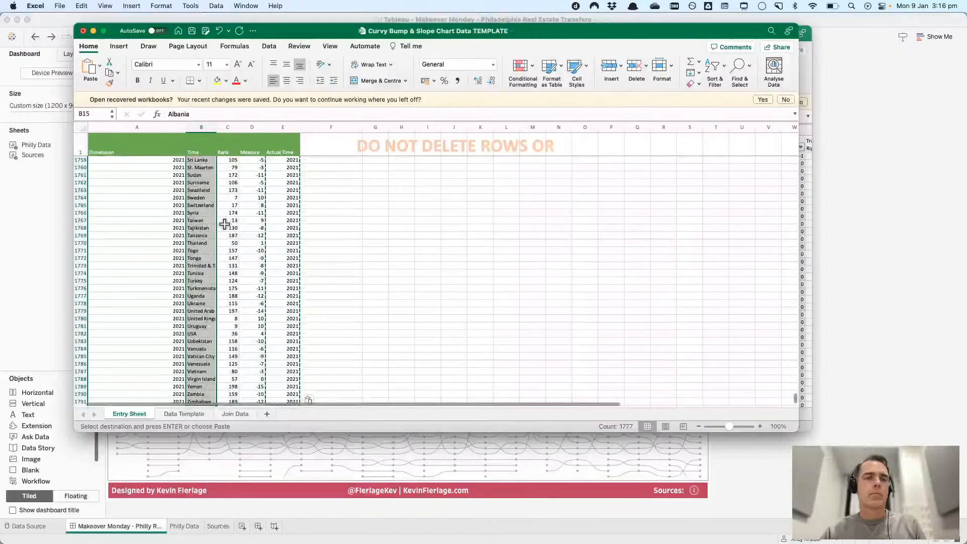
{"action": "key", "text": "super+c"}
{"action": "key", "text": "Left"}
{"action": "key", "text": "Down"}
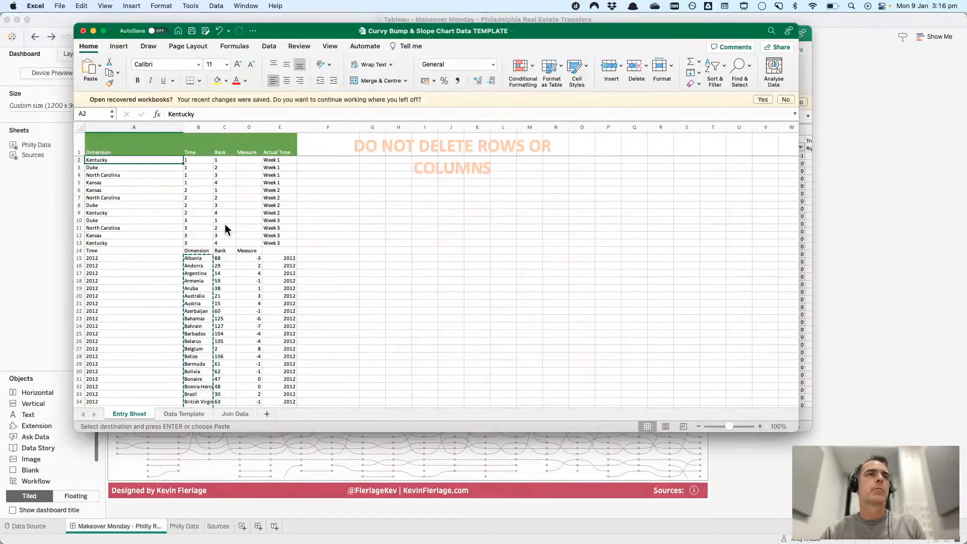
{"action": "key", "text": "Return"}
- Move the years from E15 down to the last row into the Time column, starting at B2
{"action": "left_click", "coordinate": [283, 261]}
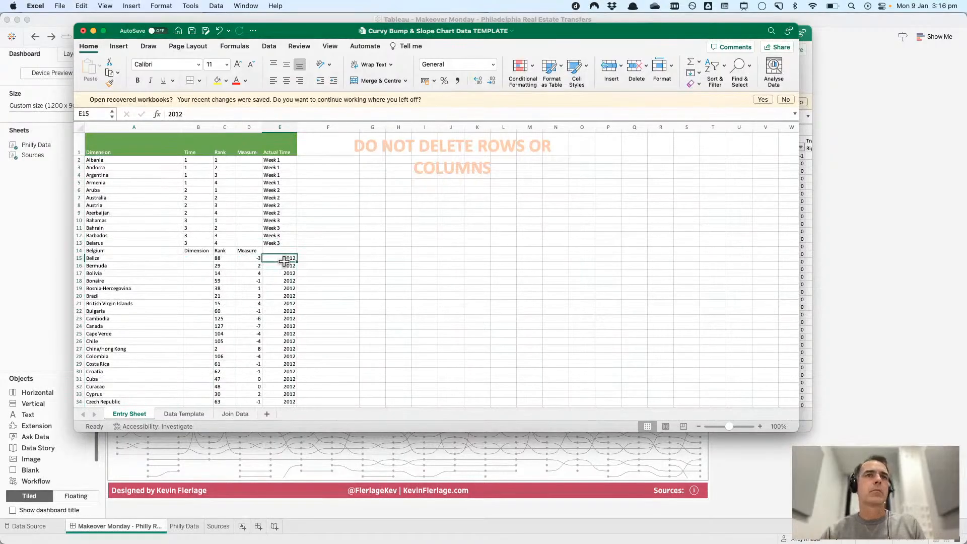
{"action": "key", "text": "shift+super+Down"}
{"action": "key", "text": "super+c"}
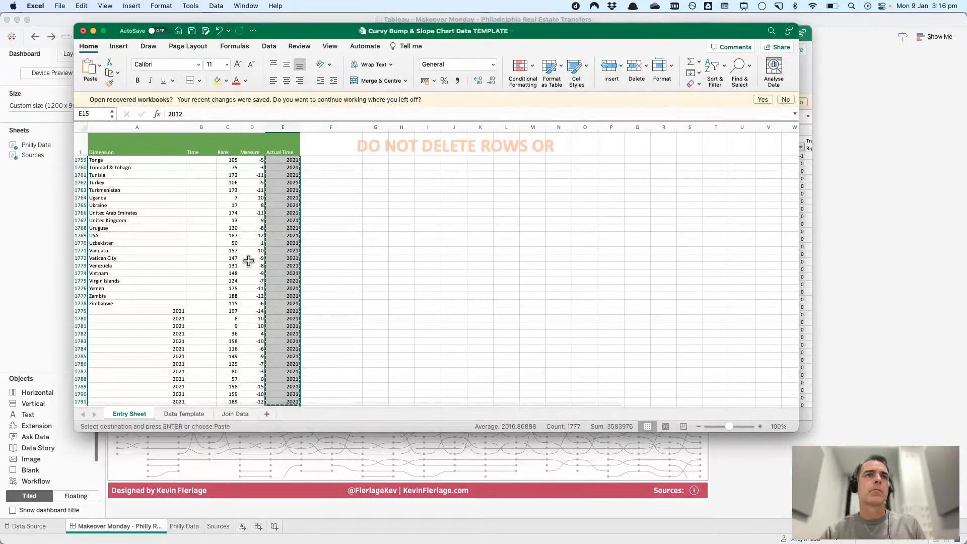
{"action": "scroll", "coordinate": [248, 260], "scroll_direction": "up", "scroll_amount": 15}
{"action": "scroll", "coordinate": [249, 261], "scroll_direction": "up", "scroll_amount": 20}
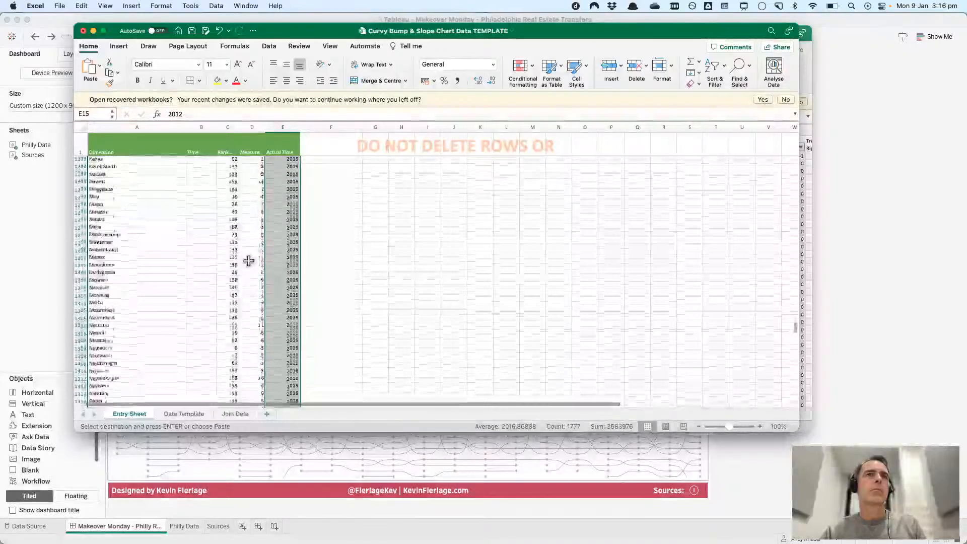
{"action": "left_click", "coordinate": [148, 235]}
{"action": "key", "text": "super+Up"}
{"action": "key", "text": "Right"}
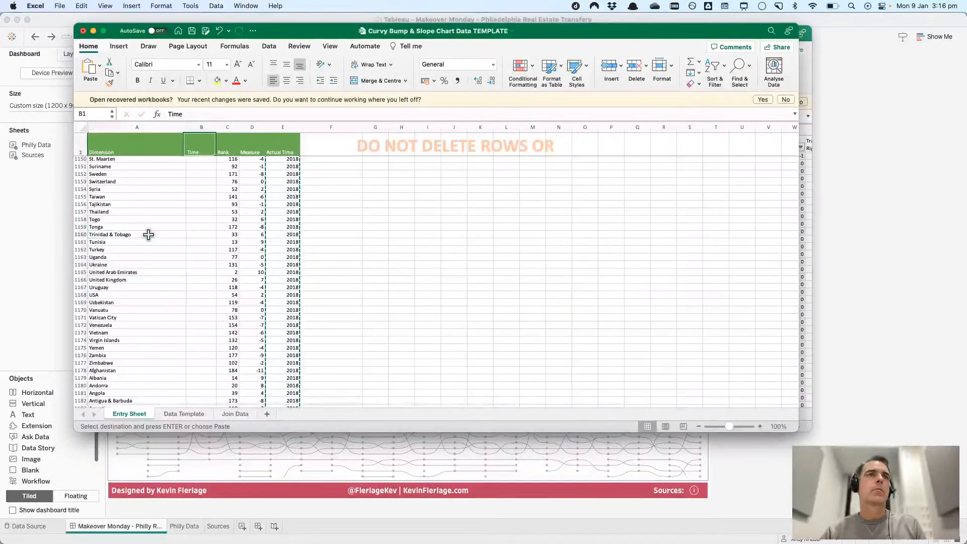
{"action": "key", "text": "Down"}
{"action": "key", "text": "super+v"}
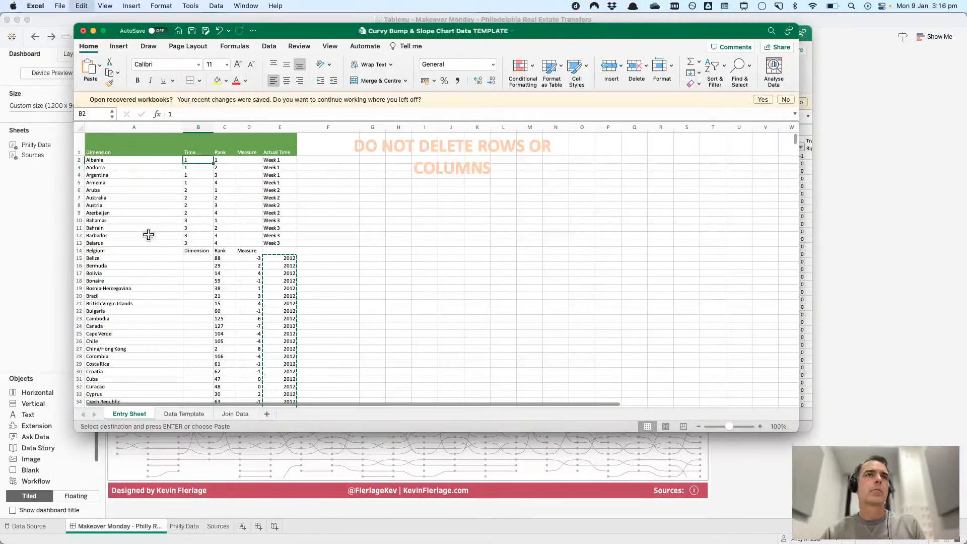
{"action": "scroll", "coordinate": [149, 235], "scroll_direction": "down", "scroll_amount": 5}
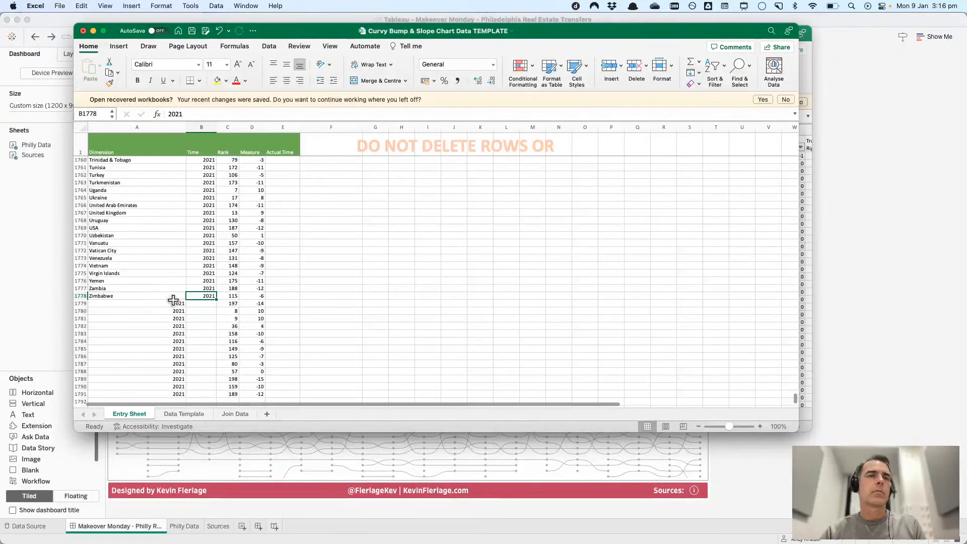
- Move the rank values from C15 down to the last row up to C2 in the Rank column
{"action": "scroll", "coordinate": [240, 270], "scroll_direction": "up", "scroll_amount": 20}
{"action": "left_click", "coordinate": [240, 271]}
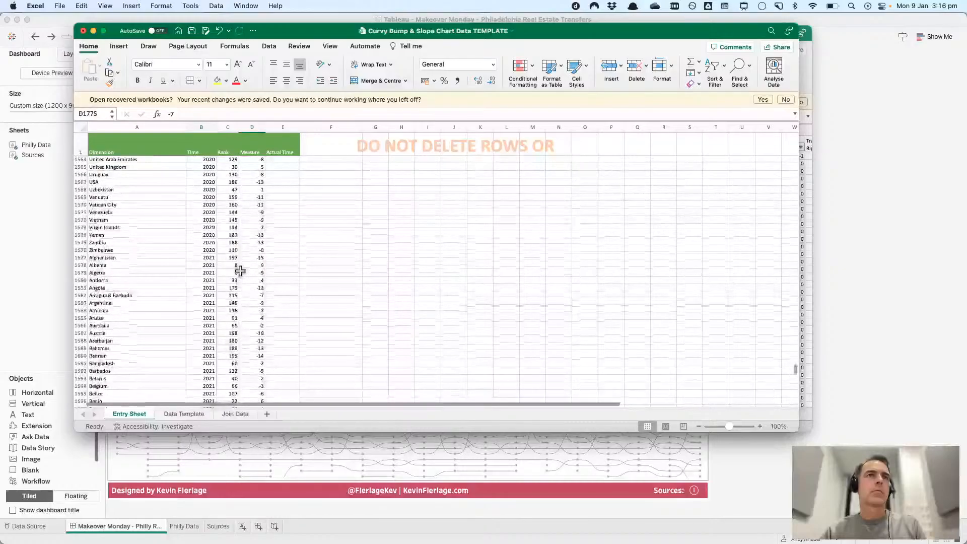
{"action": "key", "text": "super+Up"}
{"action": "key", "text": "Down"}
{"action": "key", "text": "Left"}
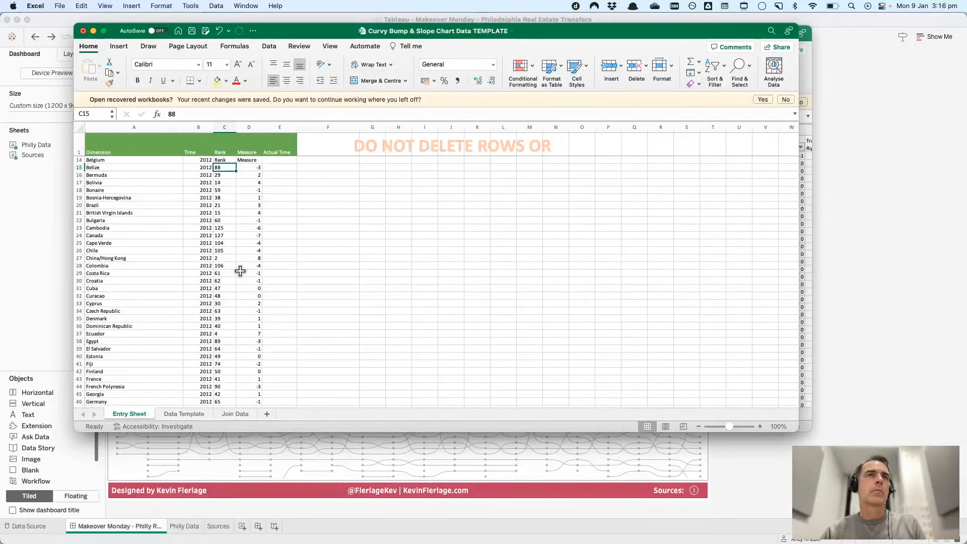
{"action": "key", "text": "super+shift+Down"}
{"action": "key", "text": "super+c"}
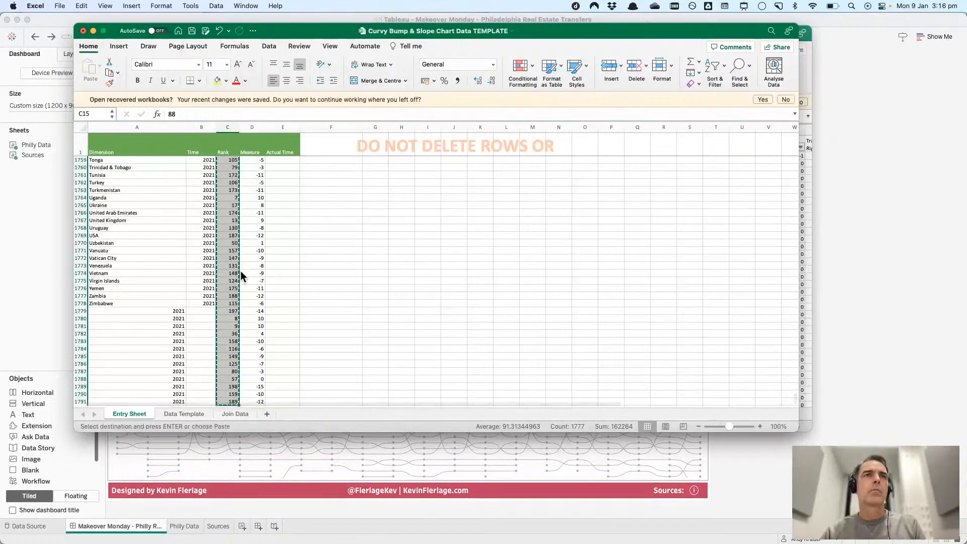
{"action": "key", "text": "super+Up"}
{"action": "key", "text": "super+v"}
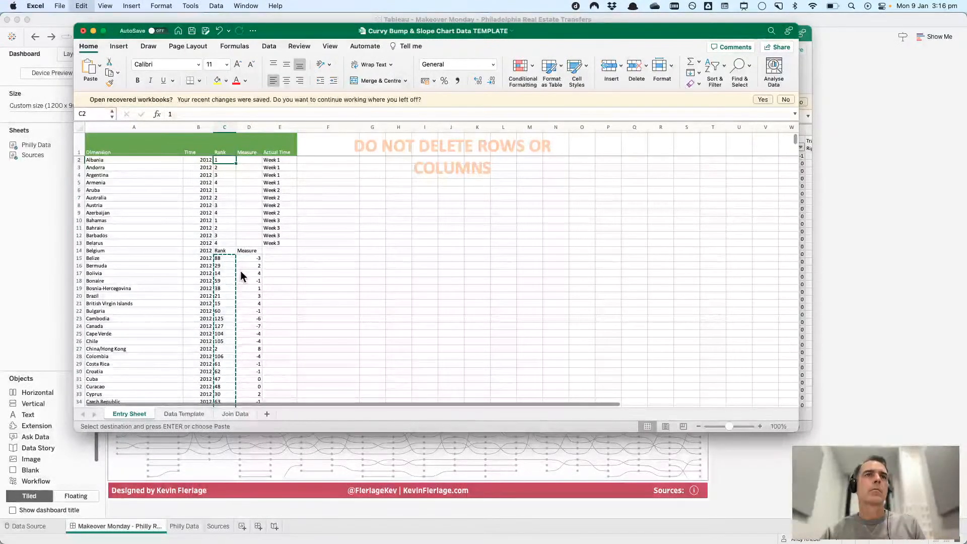
- Move the scores from D15 down to the last row into the Measure column, starting at D2
{"action": "left_click", "coordinate": [254, 258]}
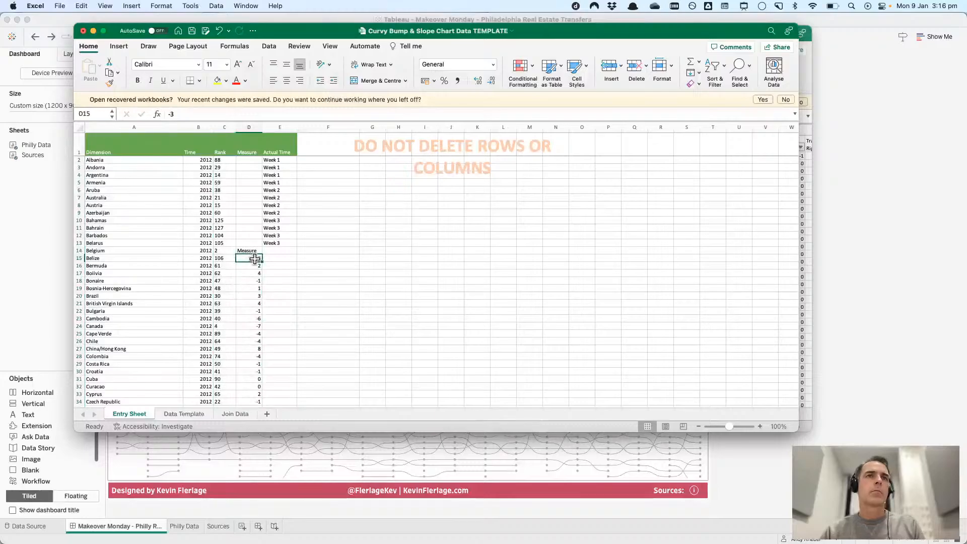
{"action": "key", "text": "super+shift+Down"}
{"action": "key", "text": "super+c"}
{"action": "key", "text": "super+Up"}
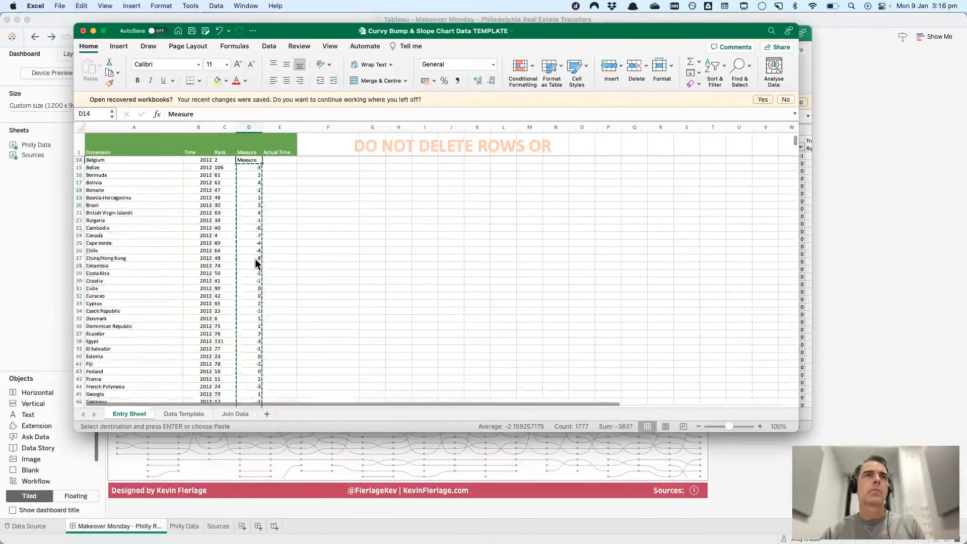
{"action": "key", "text": "Down"}
{"action": "key", "text": "super+v"}
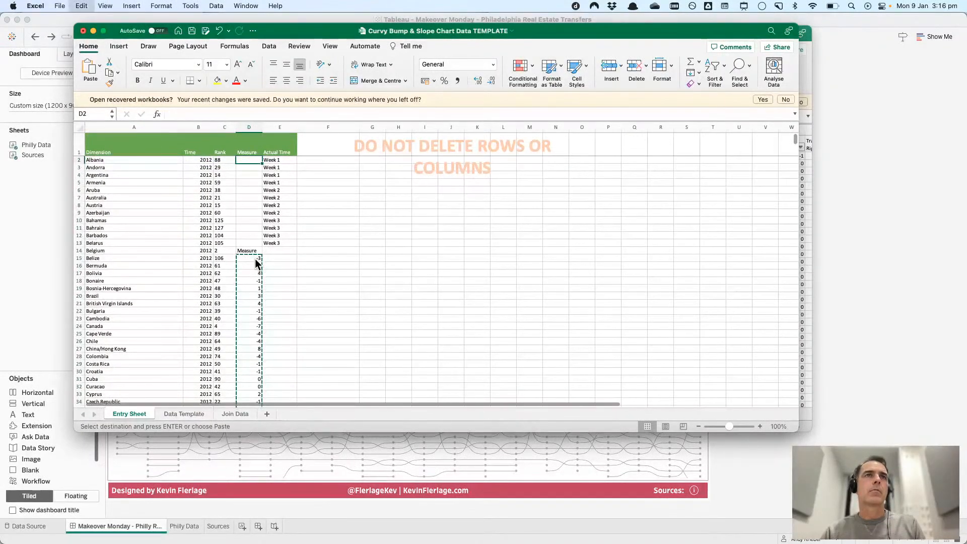
- Clear the leftover years in A1779:A1791, below the last country in the Dimension column
{"action": "left_click", "coordinate": [162, 307]}
{"action": "key", "text": "super+Down"}
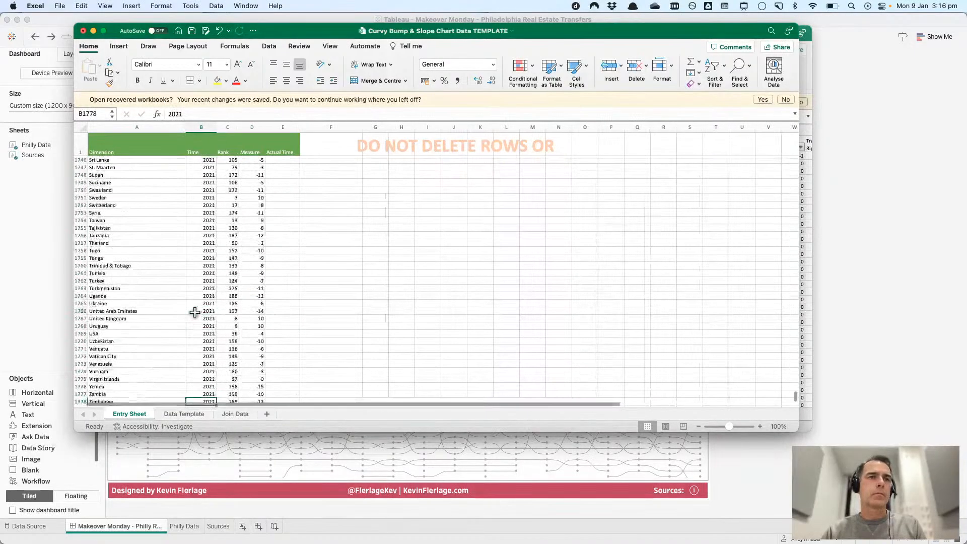
{"action": "key", "text": "Delete"}
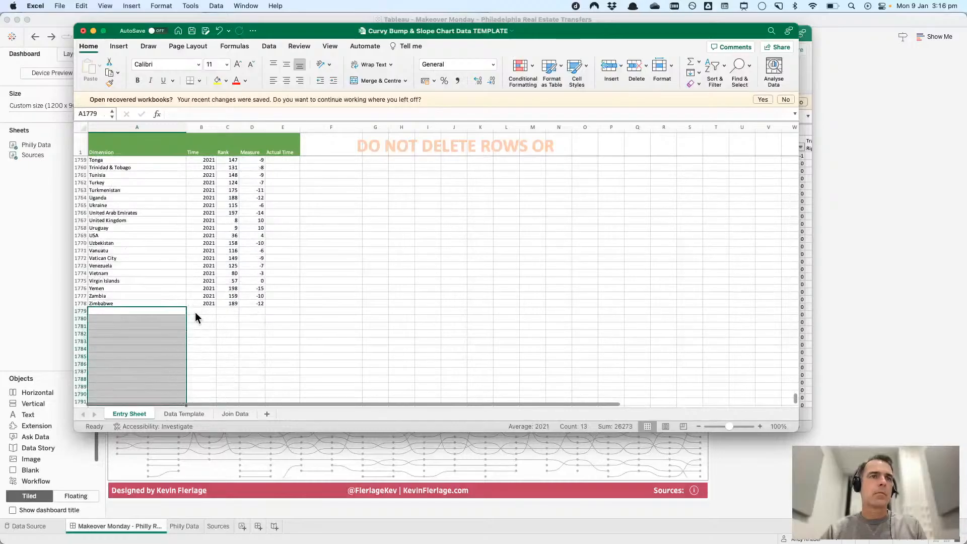
- Enter =B2 in cell E2 under Actual Time and fill the formula down through all country rows
{"action": "left_click", "coordinate": [279, 274]}
{"action": "key", "text": "super+Up"}
{"action": "key", "text": "super+Up"}
{"action": "key", "text": "super+Up"}
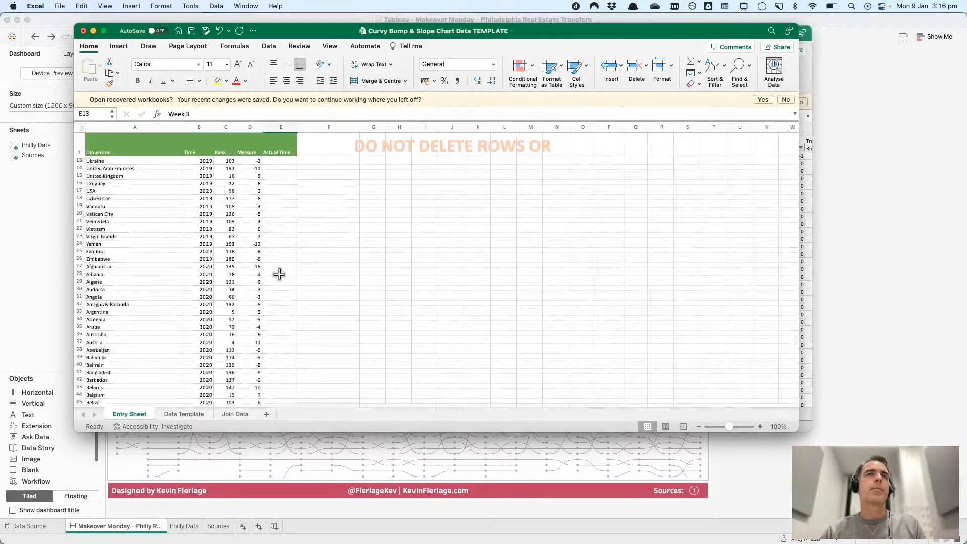
{"action": "key", "text": "Down"}
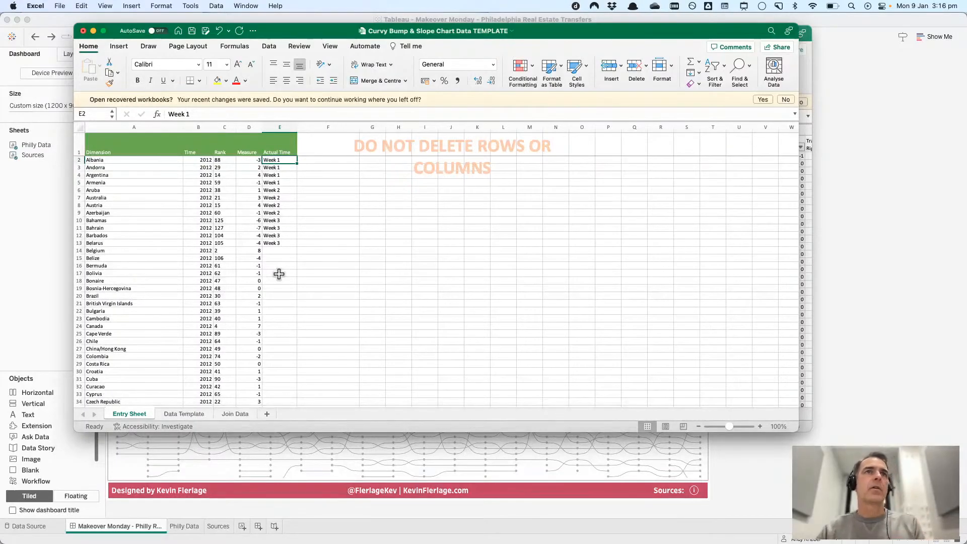
{"action": "type", "text": "="}
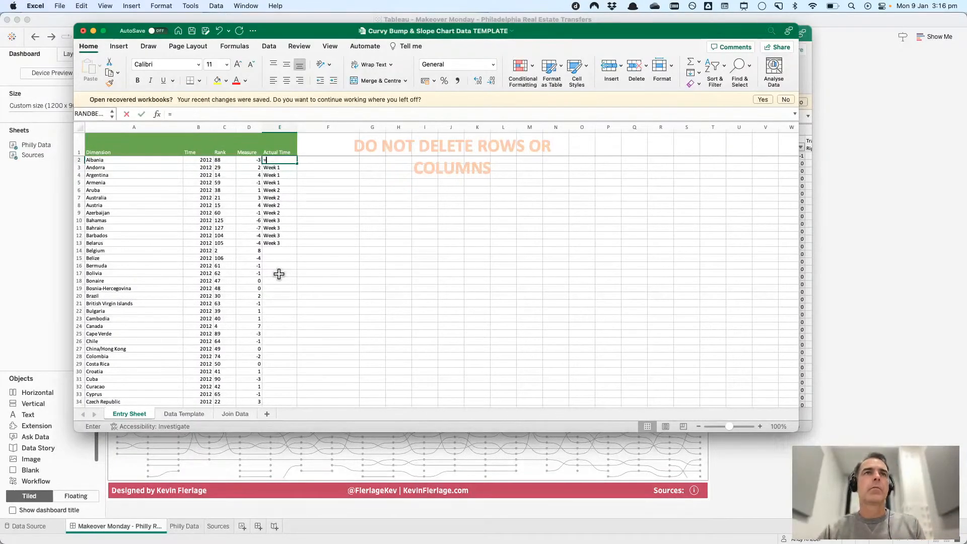
{"action": "key", "text": "Left"}
{"action": "key", "text": "Left"}
{"action": "key", "text": "Left"}
{"action": "key", "text": "Return"}
{"action": "key", "text": "Up"}
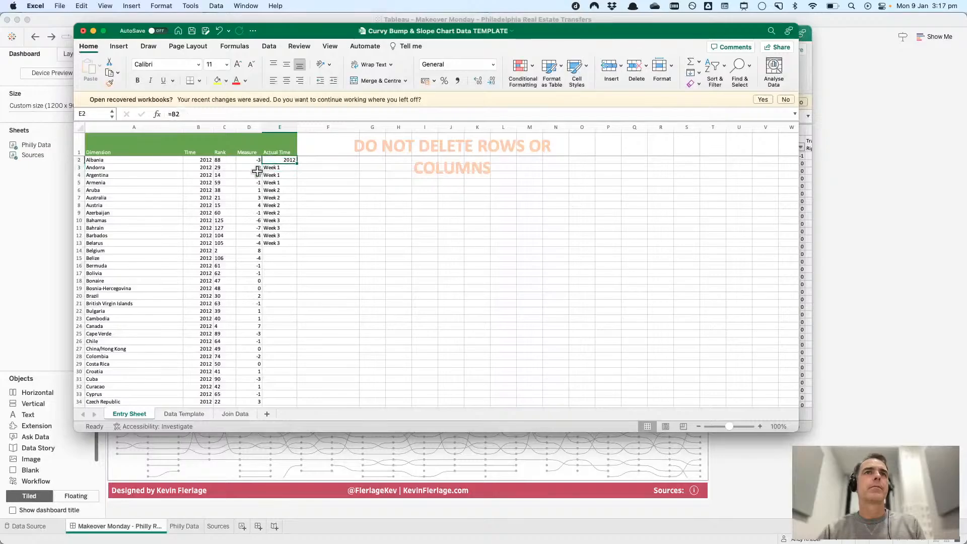
{"action": "left_click_drag", "start_coordinate": [297, 165], "coordinate": [296, 250]}
{"action": "double_click", "coordinate": [296, 246]}
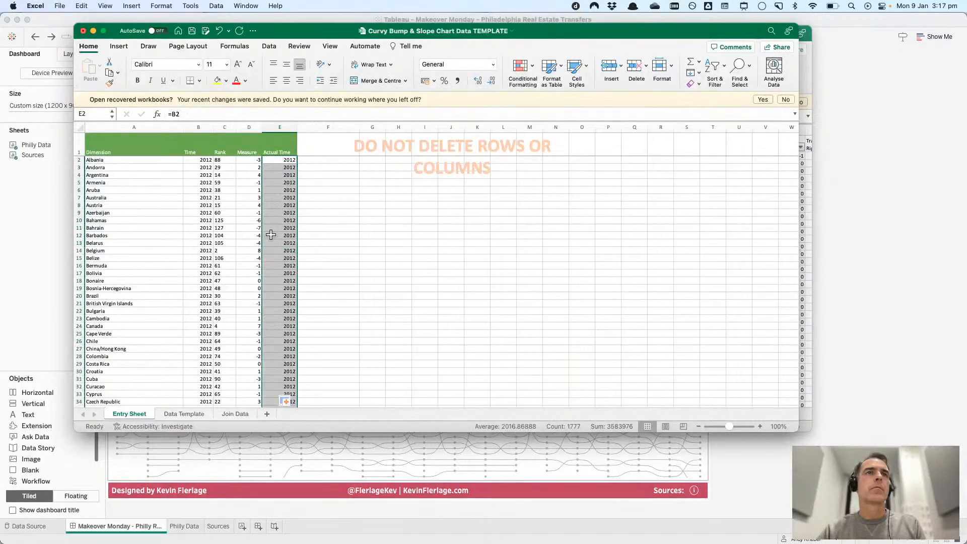
- Show the Data Template sheet and inspect the formula and error options of cell A2
{"action": "left_click", "coordinate": [137, 160]}
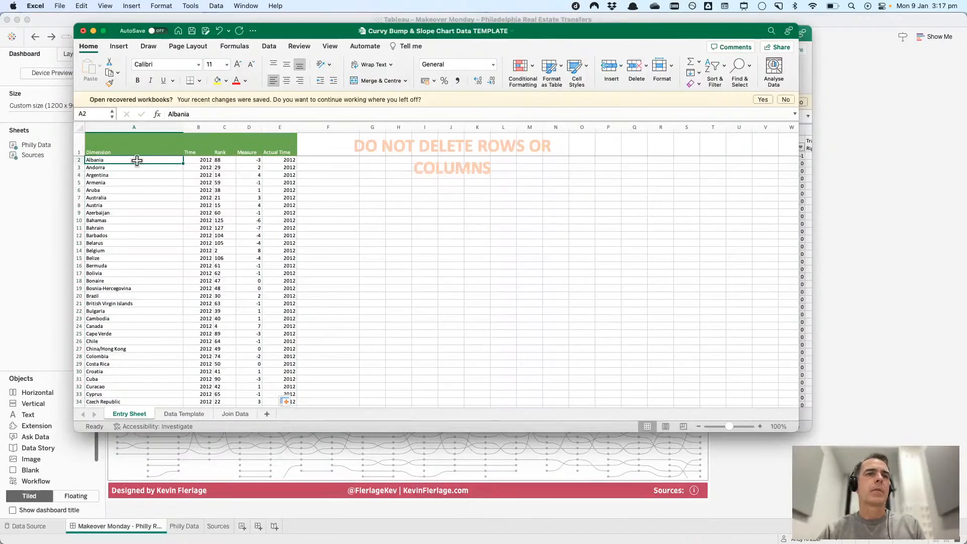
{"action": "left_click", "coordinate": [191, 413]}
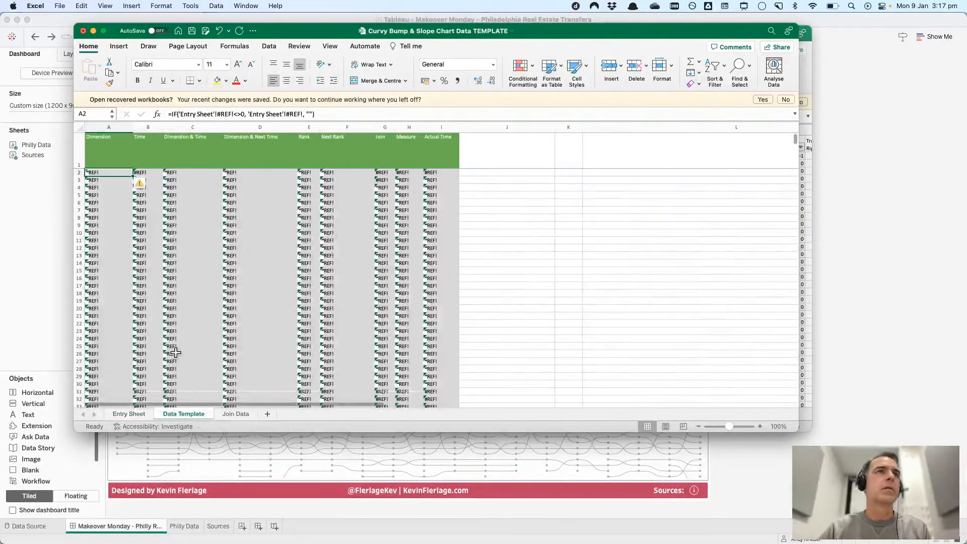
{"action": "left_click", "coordinate": [141, 184]}
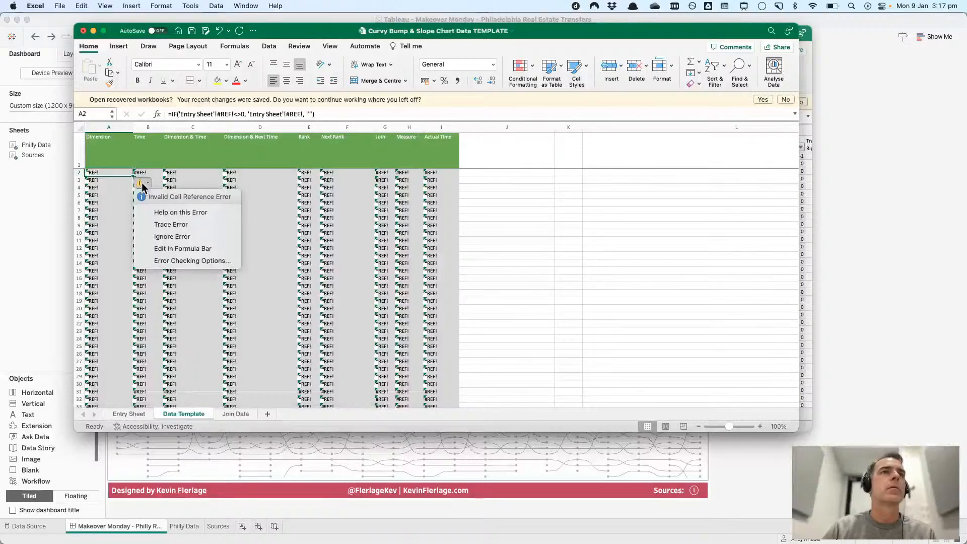
{"action": "left_click", "coordinate": [216, 117]}
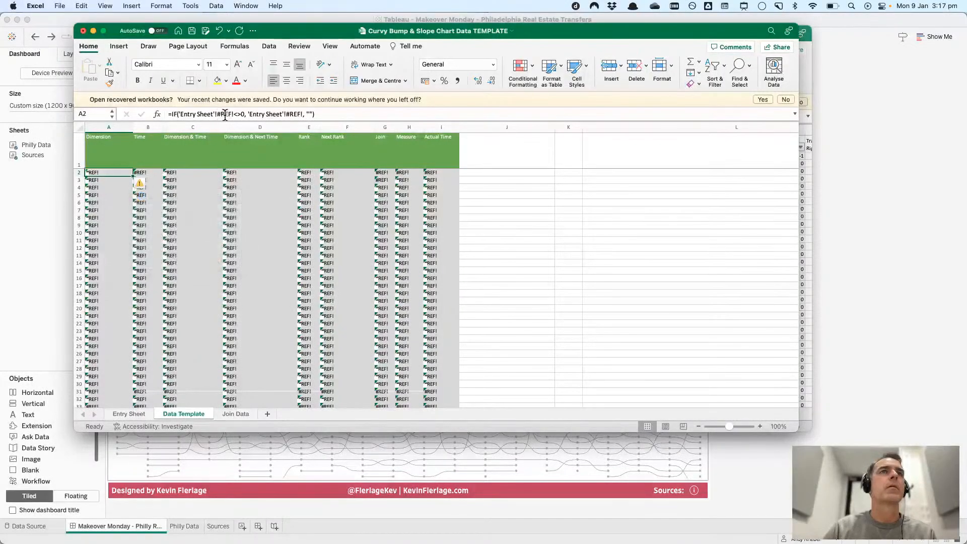
{"action": "left_click", "coordinate": [226, 115]}
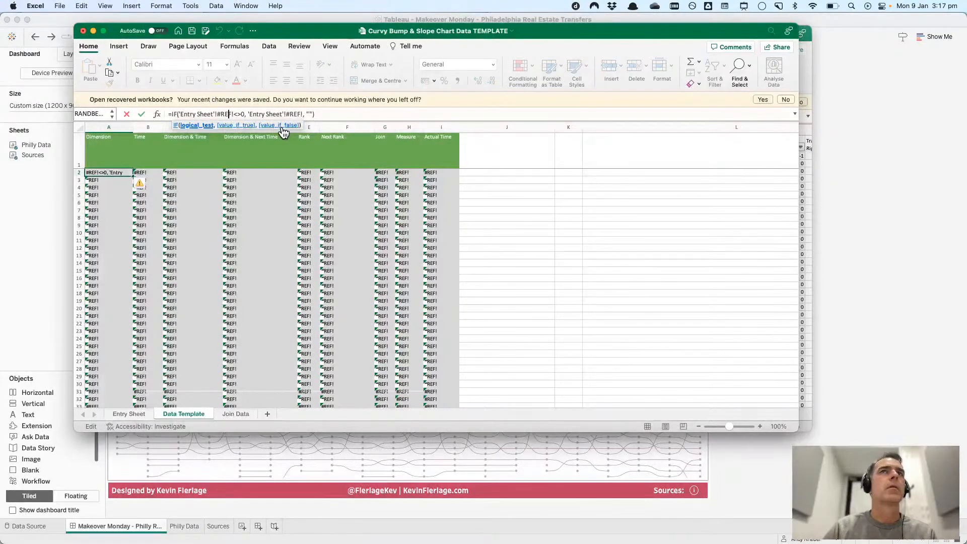
{"action": "key", "text": "Escape"}
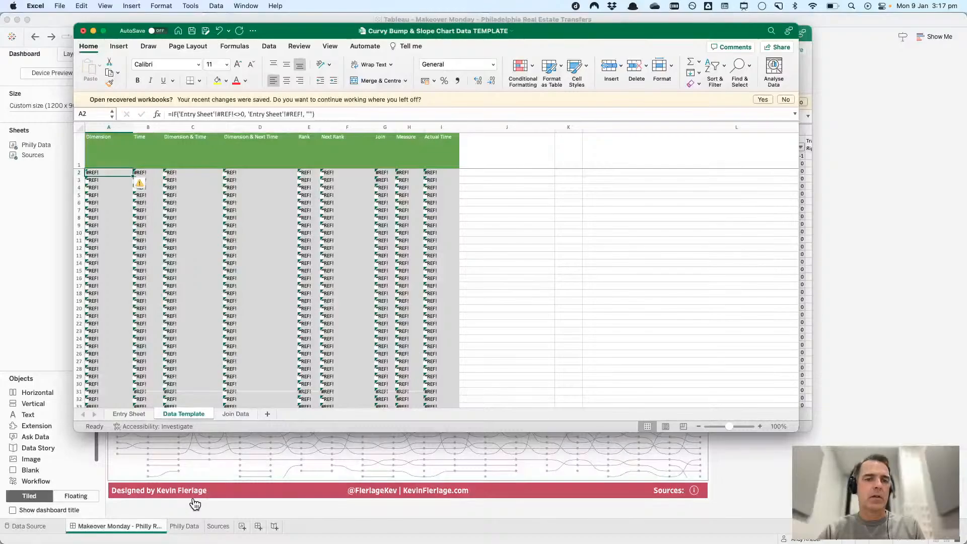
- Open Curvy Bump & Slope Chart Data TEMPLATE (1).xlsx from Downloads, narrow its window beside the current workbook, and show its Data Template sheet
{"action": "key", "text": "super+Tab"}
{"action": "left_click", "coordinate": [297, 123]}
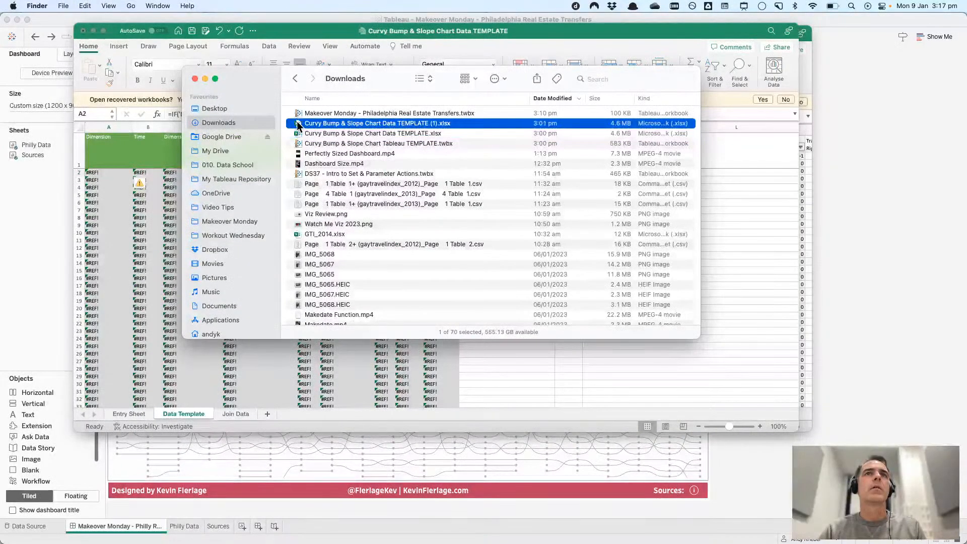
{"action": "key", "text": "super+Tab"}
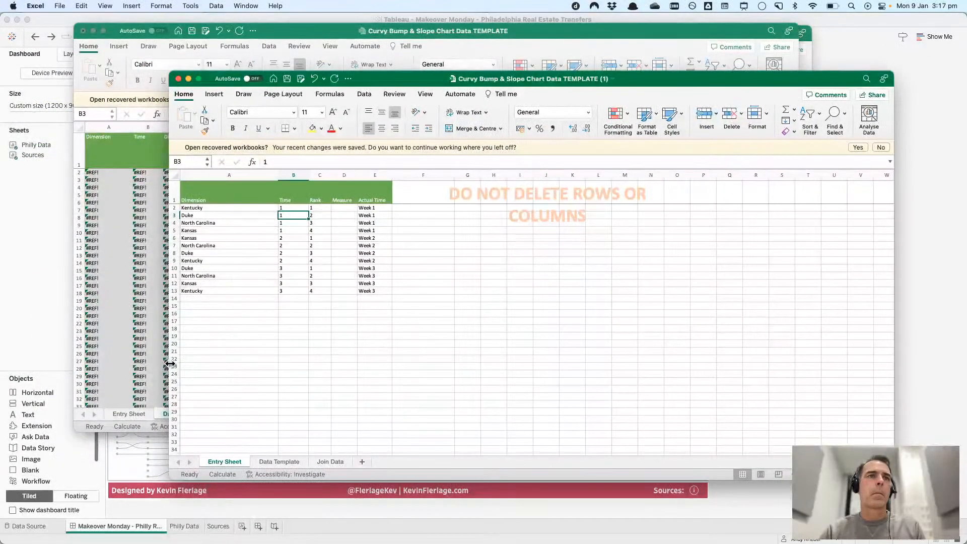
{"action": "left_click_drag", "start_coordinate": [170, 364], "coordinate": [428, 348]}
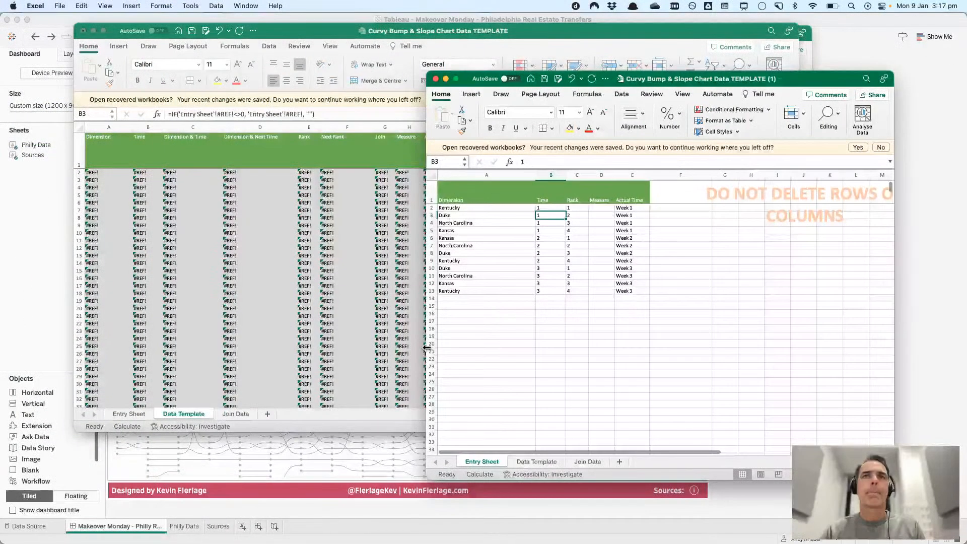
{"action": "left_click", "coordinate": [539, 459]}
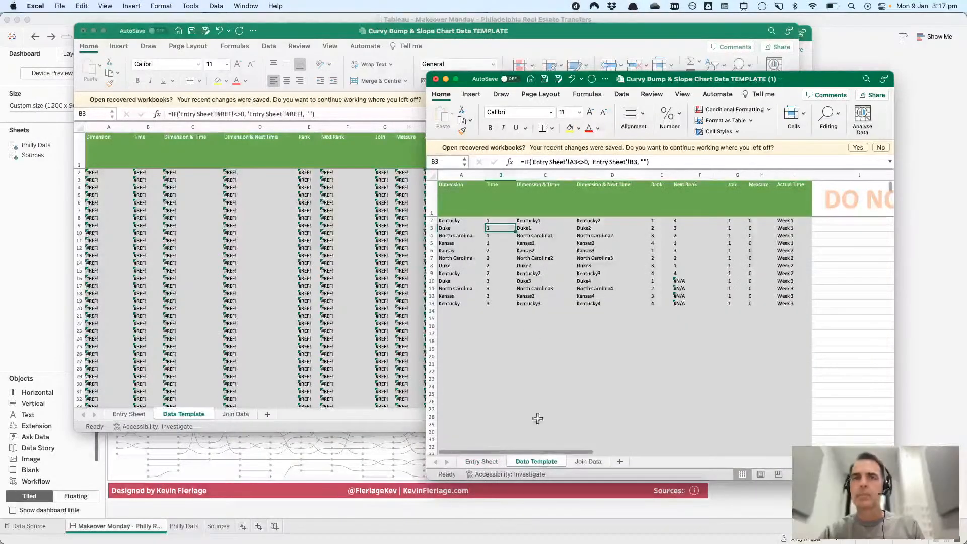
- Replace cell A2's formula in the original workbook's Data Template with =IF('Entry Sheet'!A2<>0, 'Entry Sheet'!A2, ""), copied from A2 of the TEMPLATE (1) workbook
{"action": "left_click", "coordinate": [463, 219]}
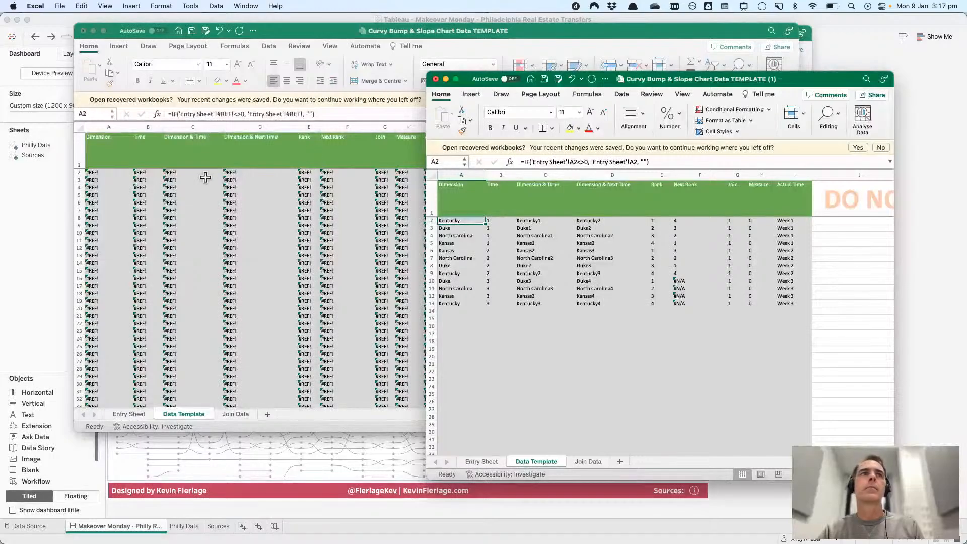
{"action": "left_click", "coordinate": [549, 161]}
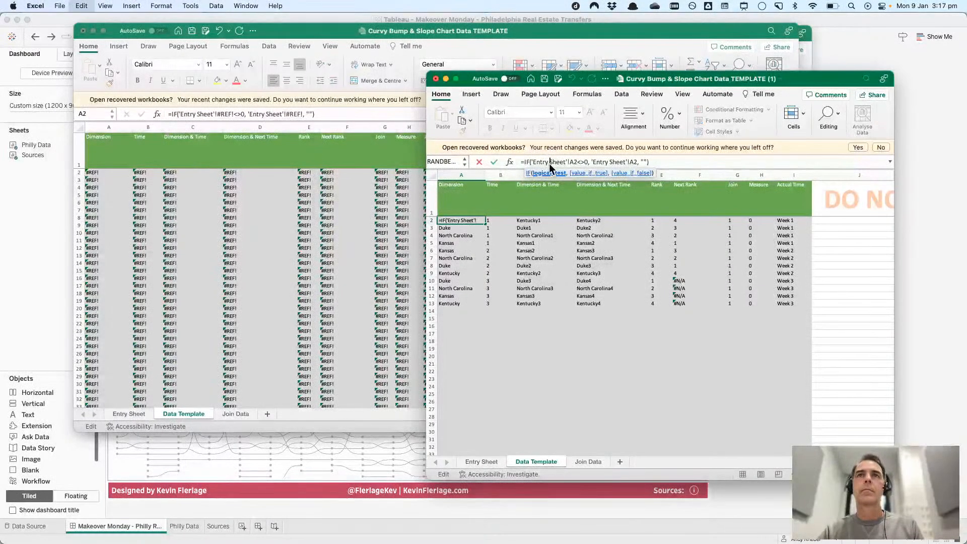
{"action": "left_click_drag", "start_coordinate": [661, 160], "coordinate": [520, 162]}
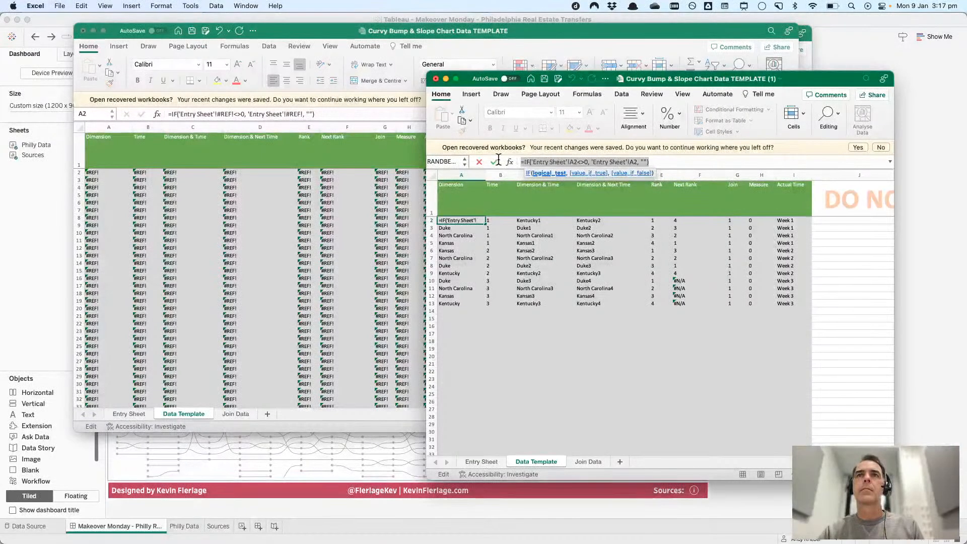
{"action": "left_click", "coordinate": [285, 112]}
{"action": "left_click_drag", "start_coordinate": [315, 114], "coordinate": [177, 107]}
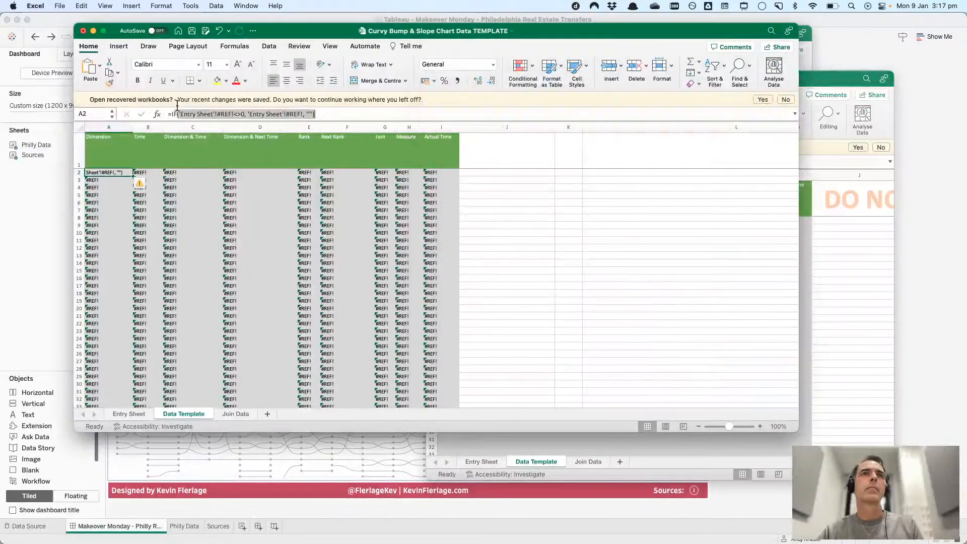
{"action": "key", "text": "cmd+v"}
{"action": "key", "text": "Return"}
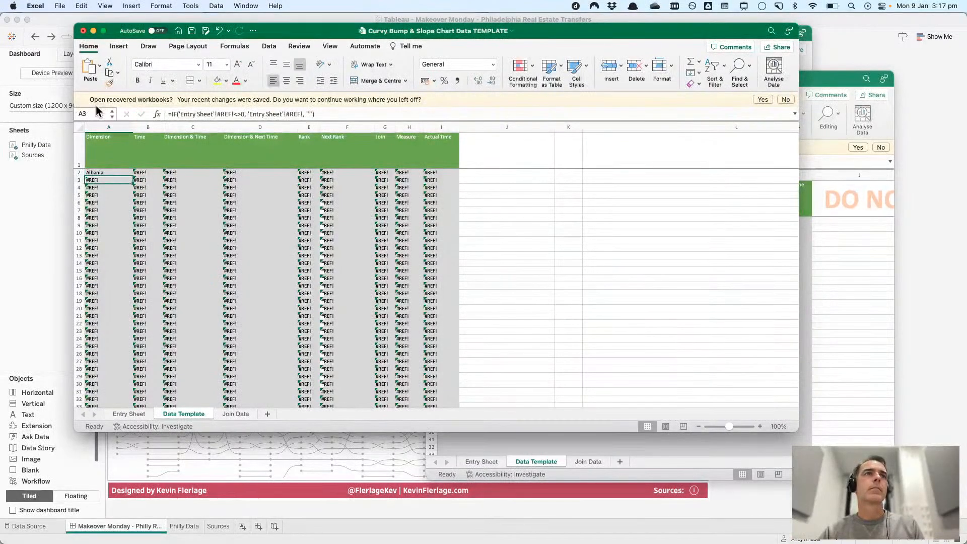
- Copy the Time formula =IF('Entry Sheet'!A2<>0, 'Entry Sheet'!B2, "") from cell B2 of the TEMPLATE (1) workbook's Data Template sheet
{"action": "key", "text": "Up"}
{"action": "key", "text": "Right"}
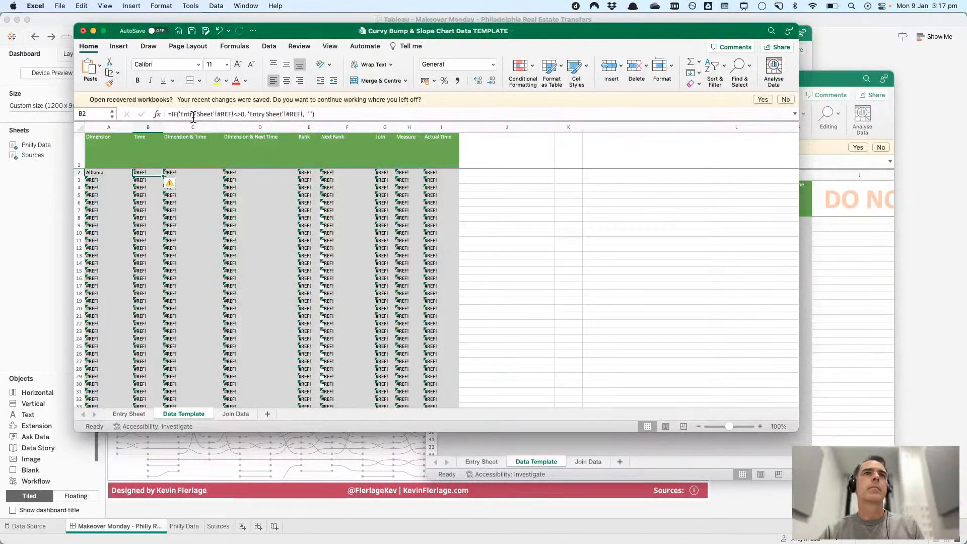
{"action": "key", "text": "super+Tab"}
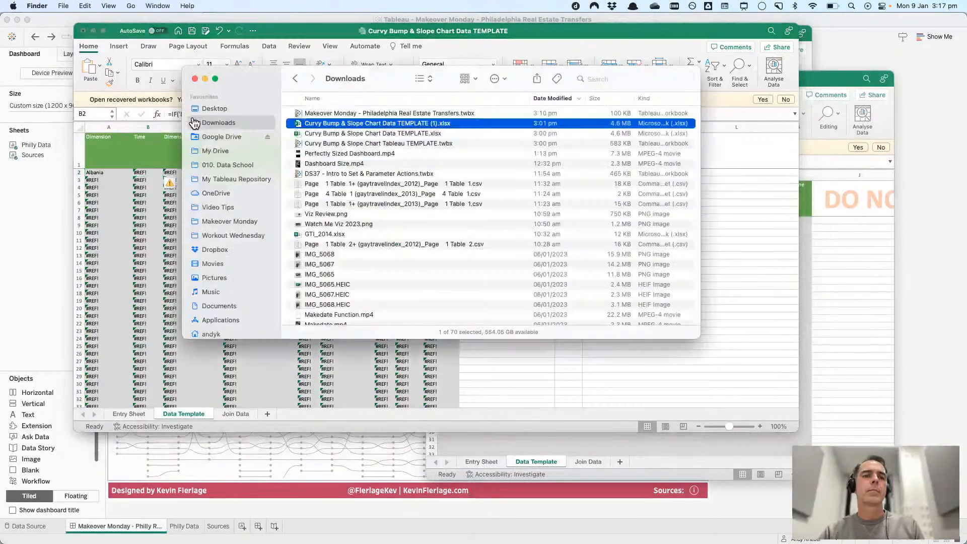
{"action": "key", "text": "super+Tab"}
{"action": "left_click", "coordinate": [832, 79]}
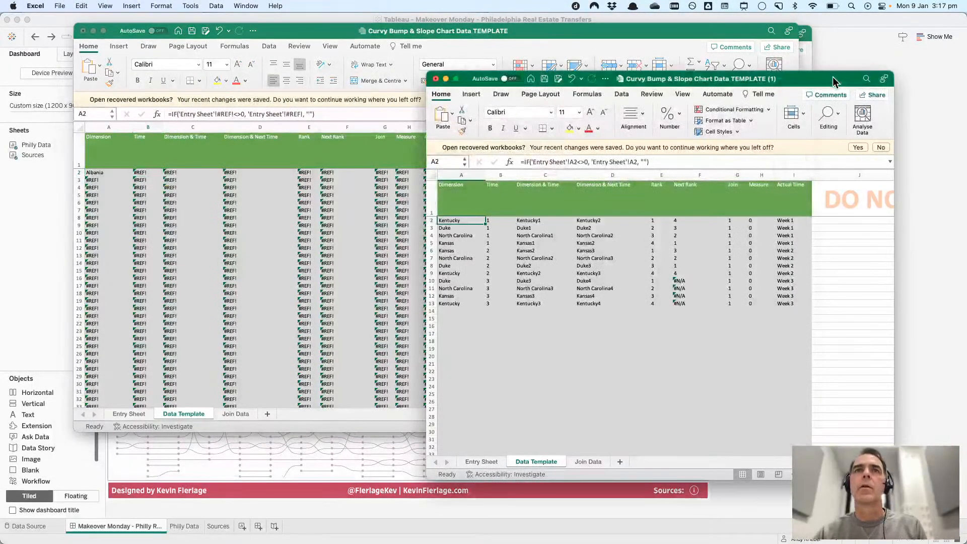
{"action": "key", "text": "Right"}
{"action": "key", "text": "Right"}
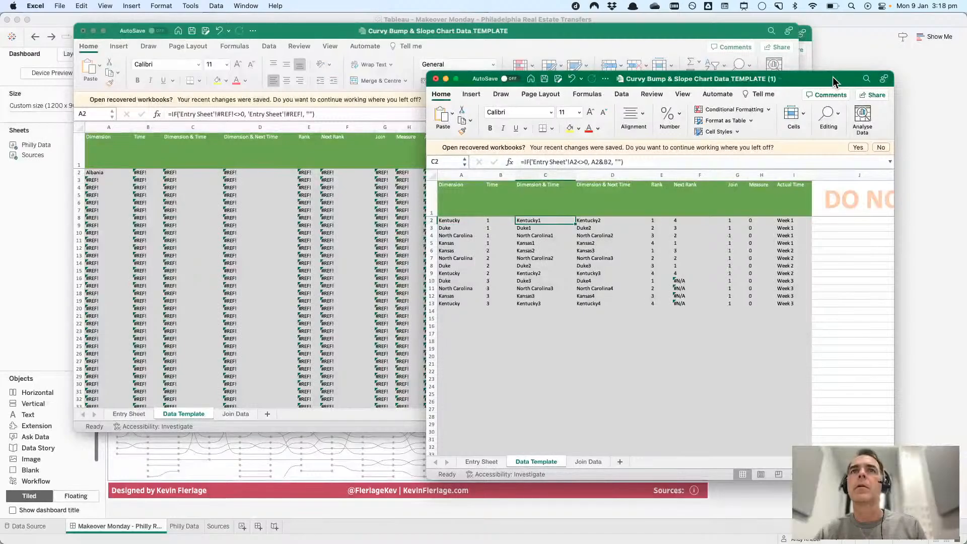
{"action": "key", "text": "Right"}
{"action": "key", "text": "Left"}
{"action": "key", "text": "Left"}
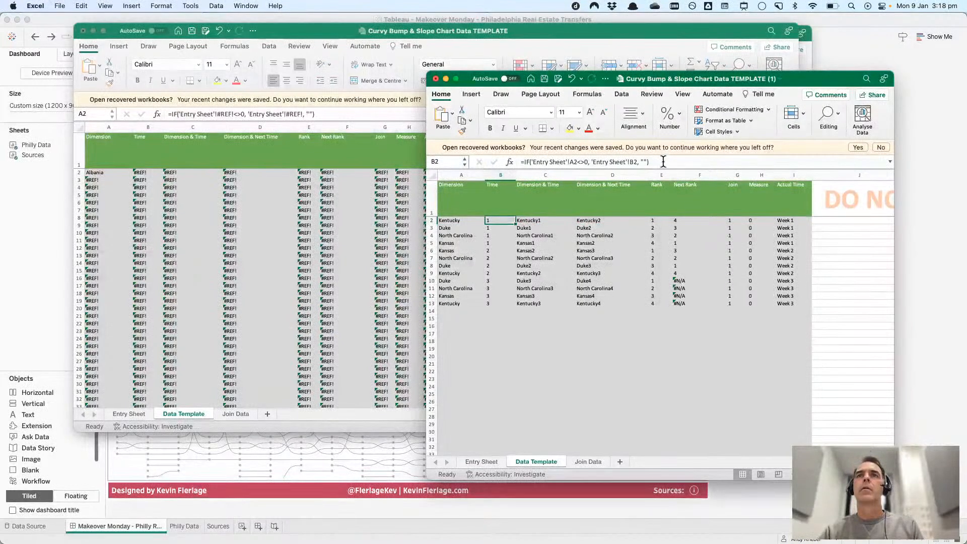
{"action": "triple_click", "coordinate": [723, 161]}
{"action": "key", "text": "super+c"}
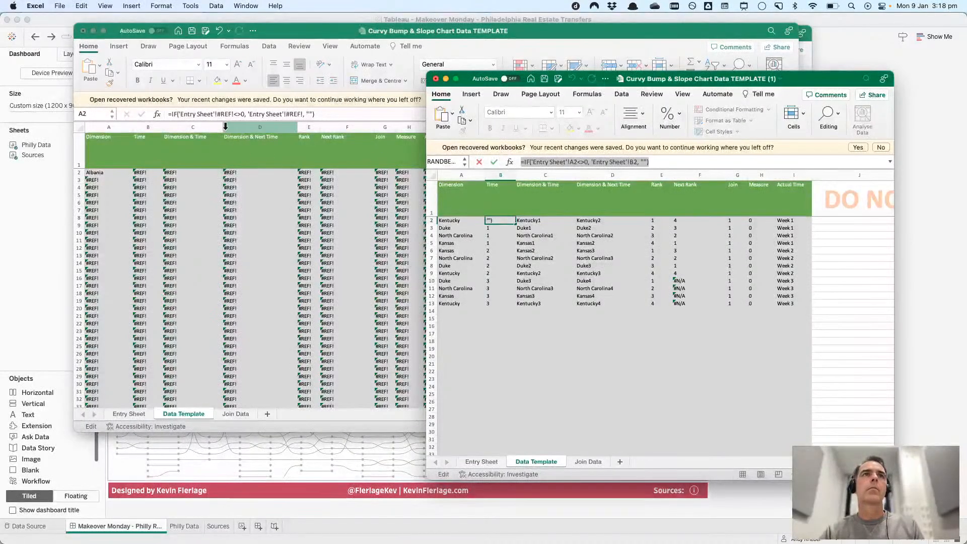
{"action": "left_click", "coordinate": [152, 165]}
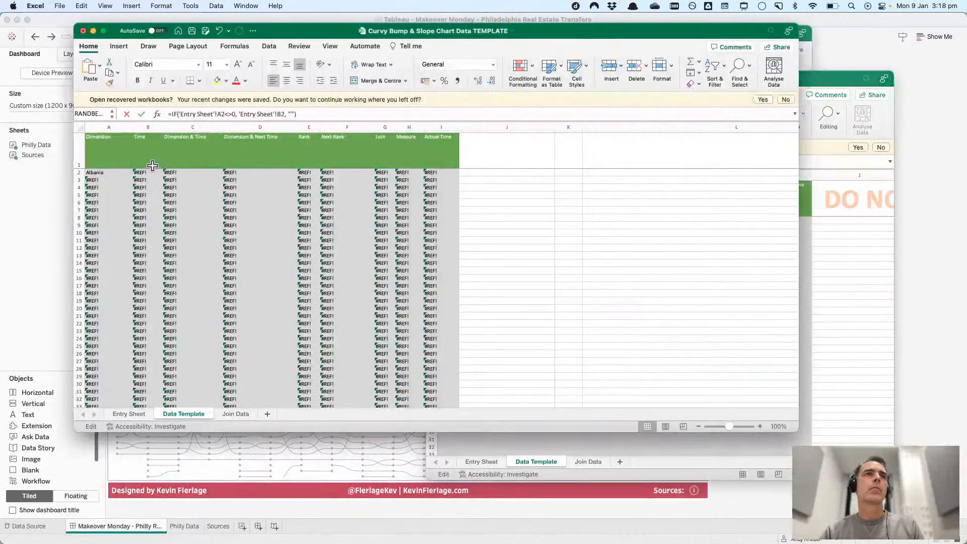
{"action": "left_click", "coordinate": [151, 154]}
{"action": "key", "text": "Escape"}
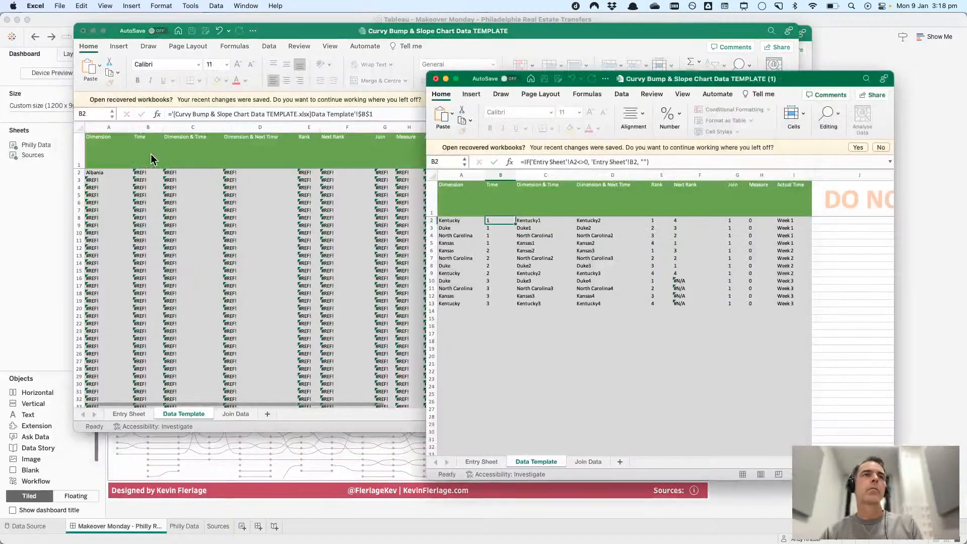
- Copy the Time formula =IF('Entry Sheet'!A2<>0, 'Entry Sheet'!B2, "") from the TEMPLATE (1) workbook into B2 of the original template's Data Template sheet
{"action": "left_click", "coordinate": [663, 162]}
{"action": "key", "text": "Escape"}
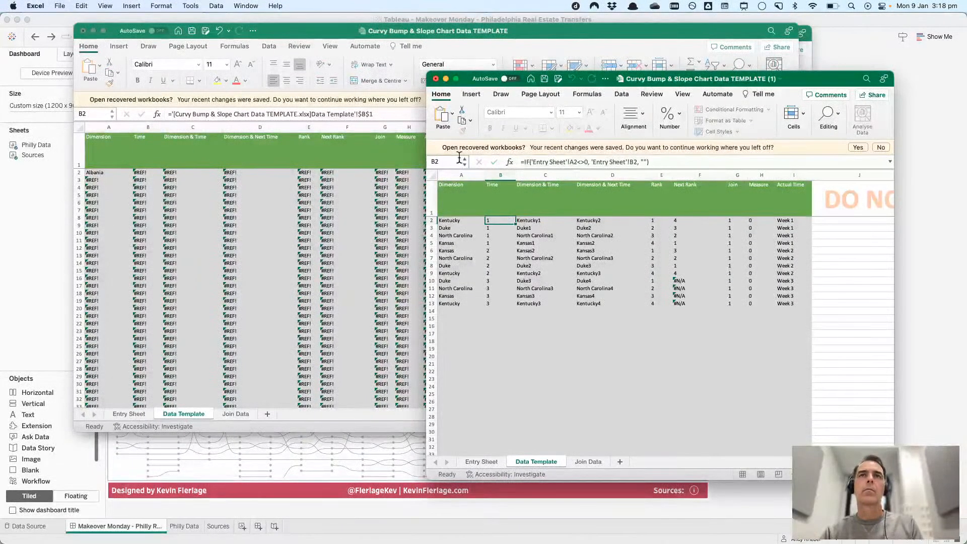
{"action": "left_click", "coordinate": [154, 149]}
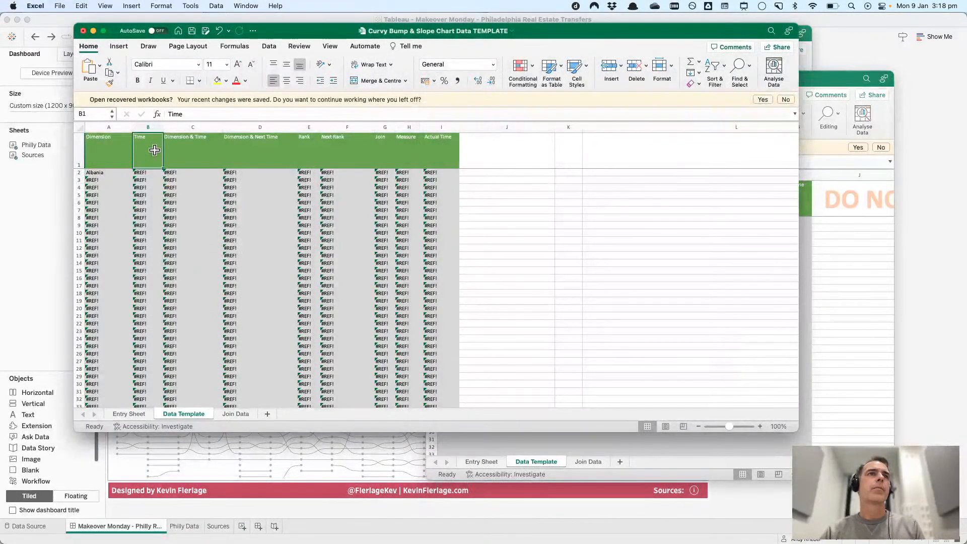
{"action": "left_click_drag", "start_coordinate": [336, 112], "coordinate": [46, 118]}
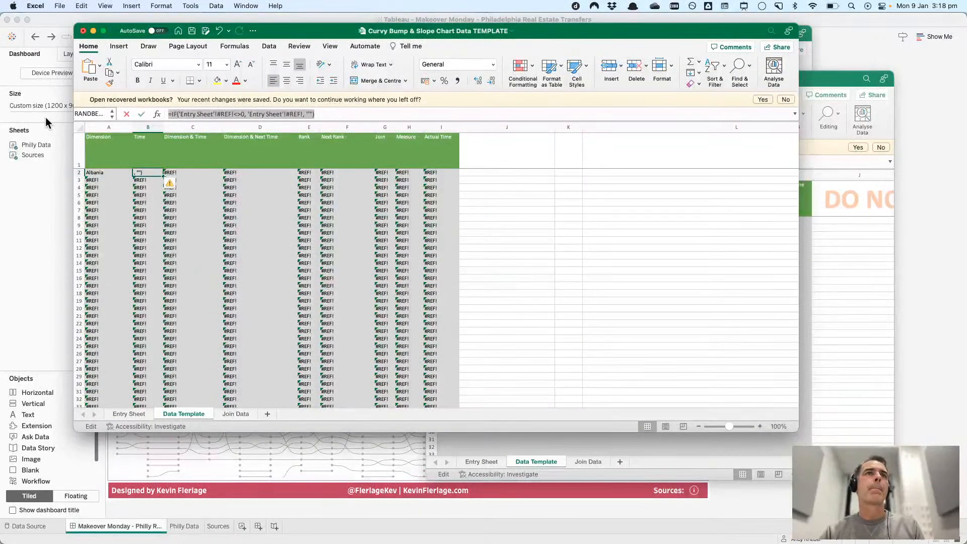
{"action": "type", "text": "=IF('Entry Sheet'!A2<>0, 'Entry Sheet'!B2, \"\")"}
{"action": "key", "text": "Tab"}
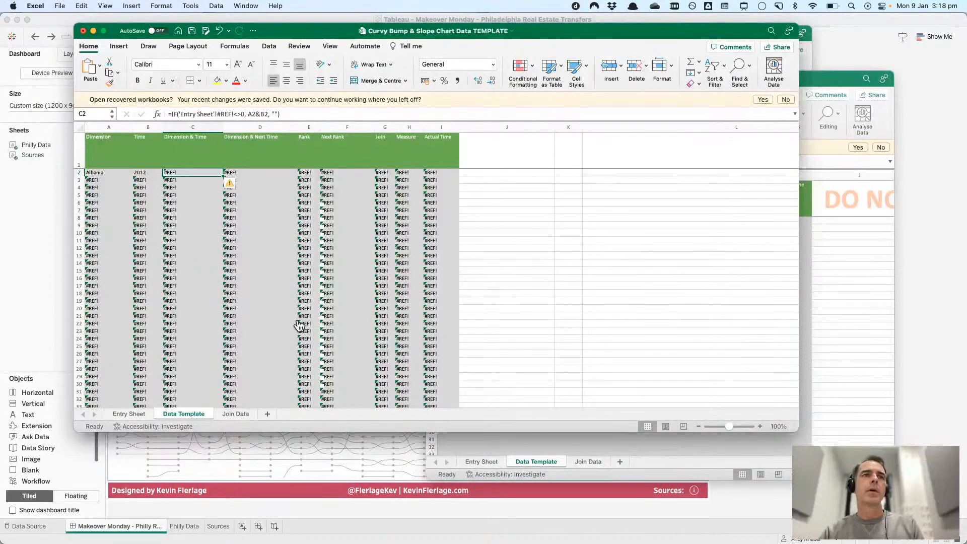
- Copy the formulas in C2:I2 of the TEMPLATE (1) workbook's Data Template sheet into C2:I2 of the original template
{"action": "key", "text": "super+Tab"}
{"action": "key", "text": "super+Tab"}
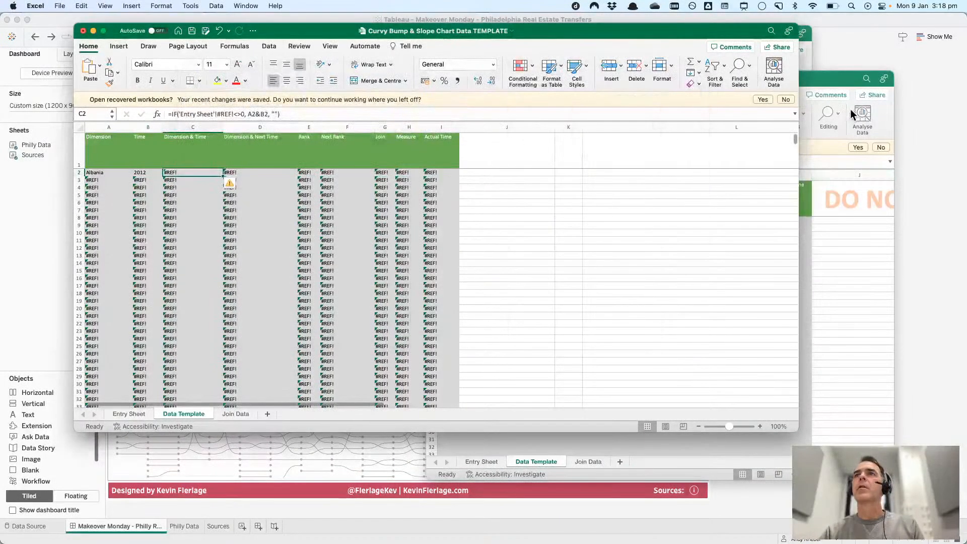
{"action": "left_click", "coordinate": [835, 80]}
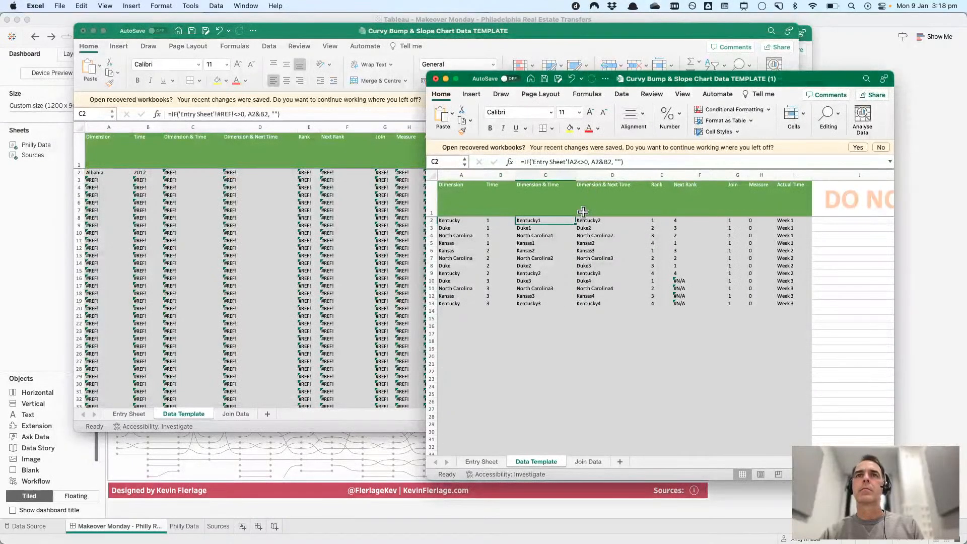
{"action": "key", "text": "shift+Right"}
{"action": "key", "text": "shift+Right"}
{"action": "key", "text": "shift+Right"}
{"action": "key", "text": "shift+Right"}
{"action": "key", "text": "shift+Right"}
{"action": "key", "text": "shift+Right"}
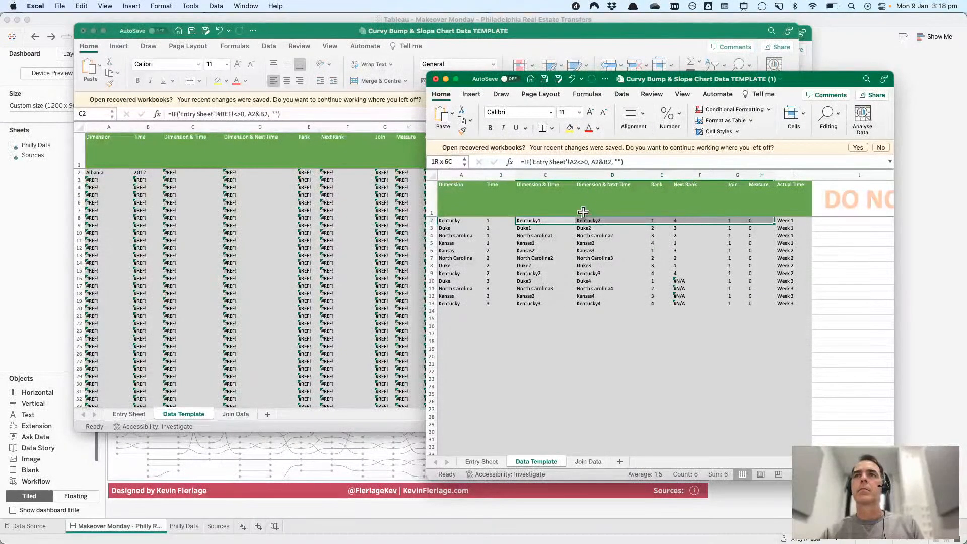
{"action": "key", "text": "super+c"}
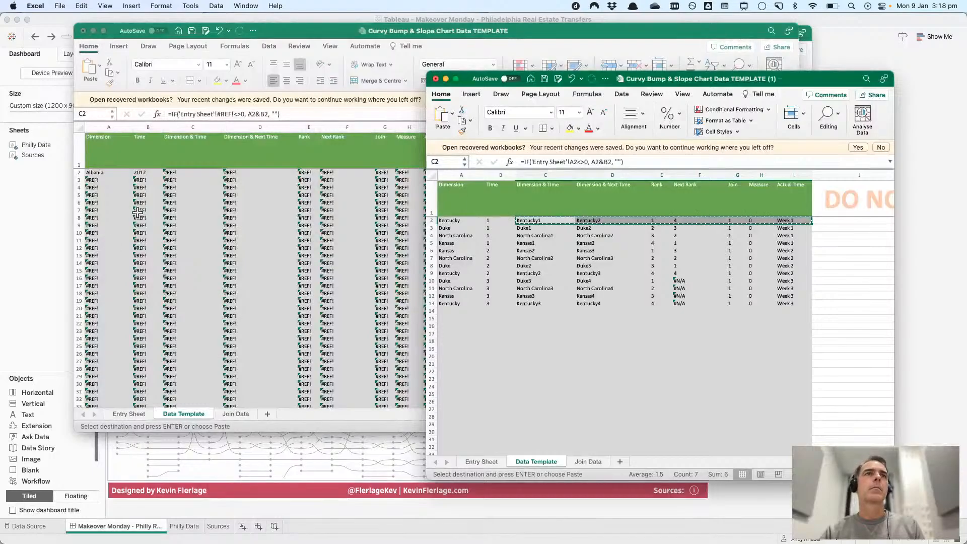
{"action": "left_click", "coordinate": [180, 170]}
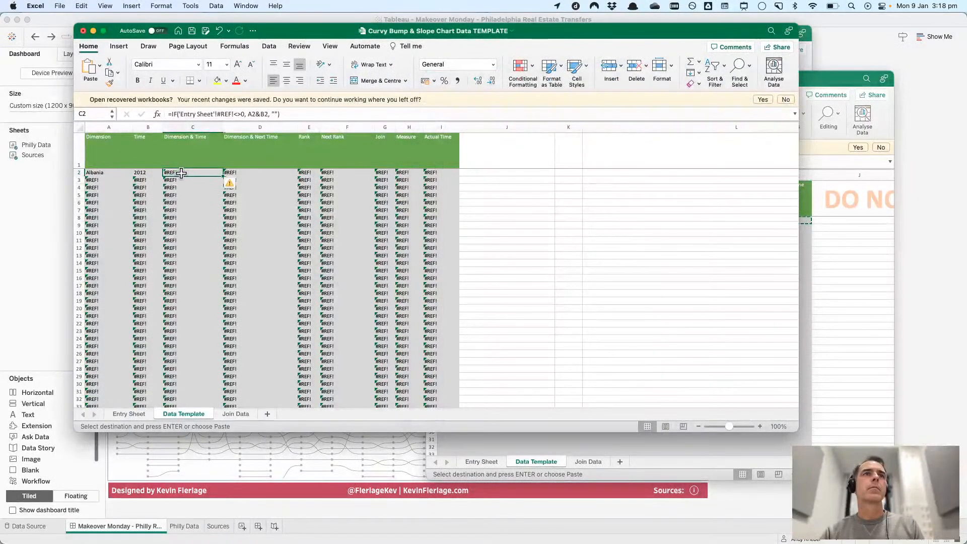
{"action": "key", "text": "super+v"}
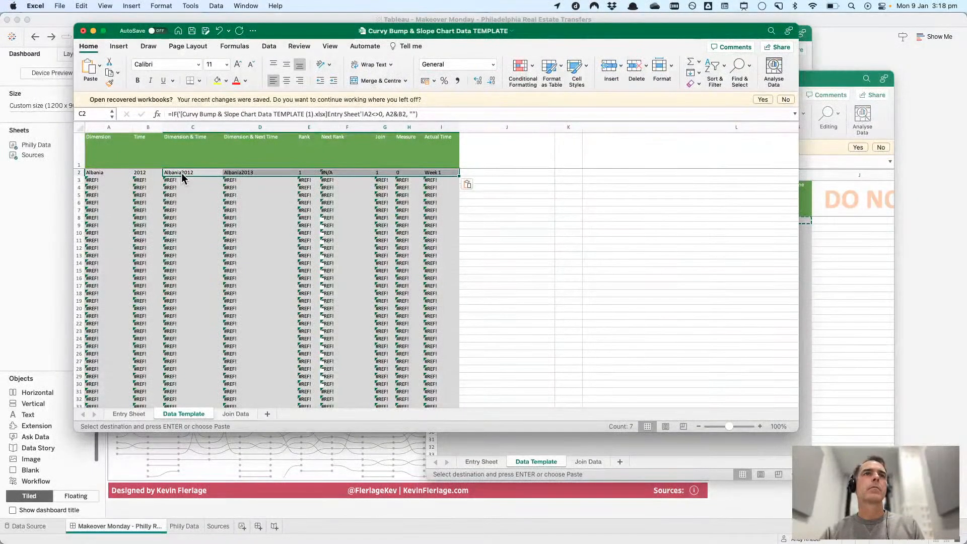
- Check the row 2 formulas, and remove the [Curvy Bump & Slope Chart Data TEMPLATE (1).xlsx] reference from the Dimension & Time formula in C2
{"action": "left_click", "coordinate": [101, 172]}
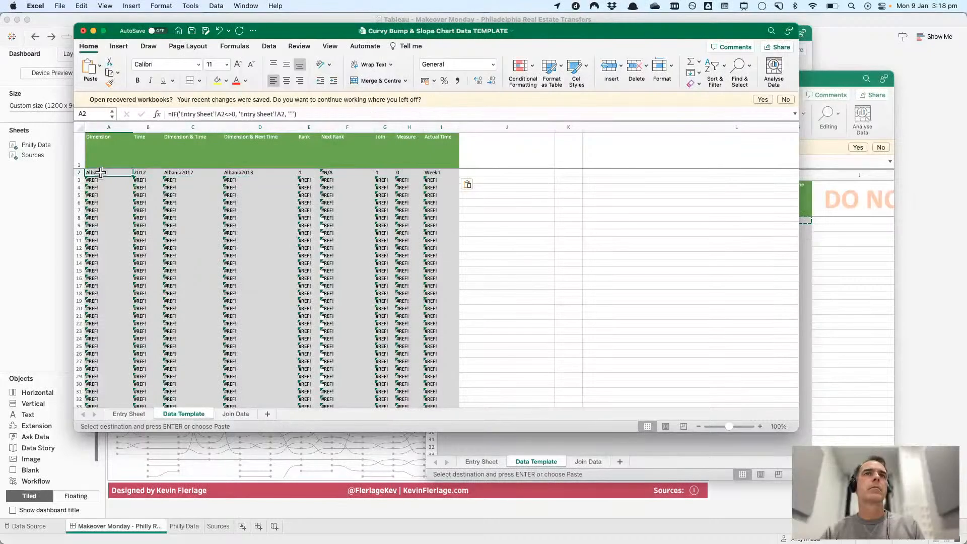
{"action": "left_click", "coordinate": [446, 173]}
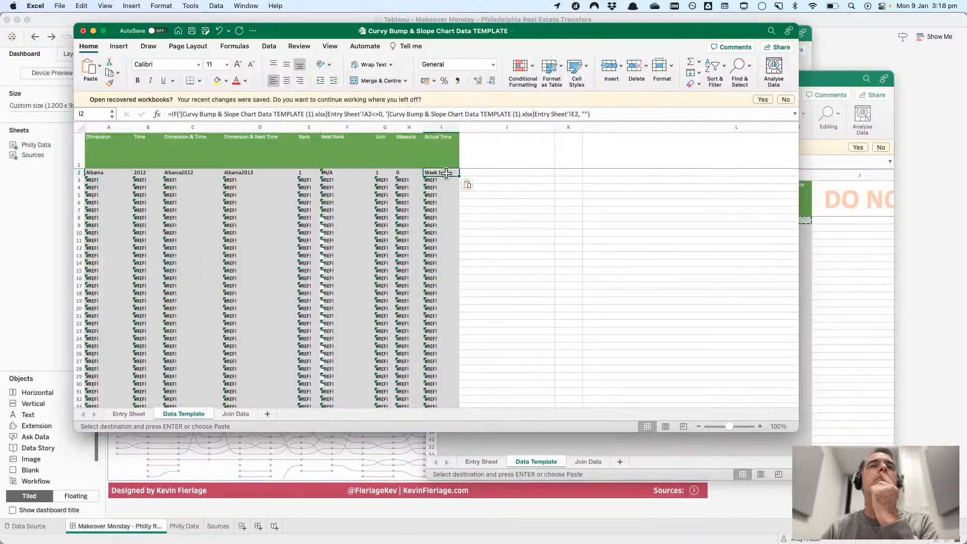
{"action": "left_click", "coordinate": [186, 173]}
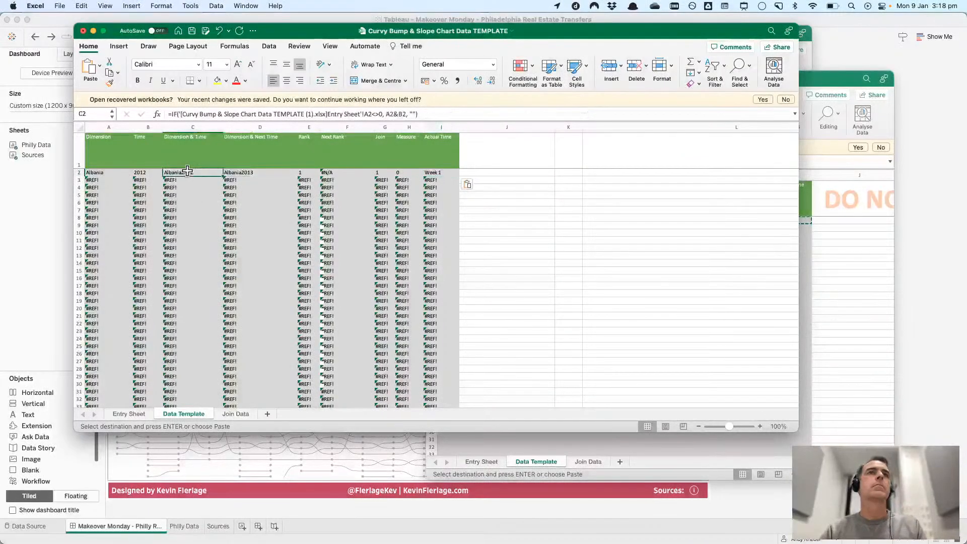
{"action": "left_click", "coordinate": [316, 114]}
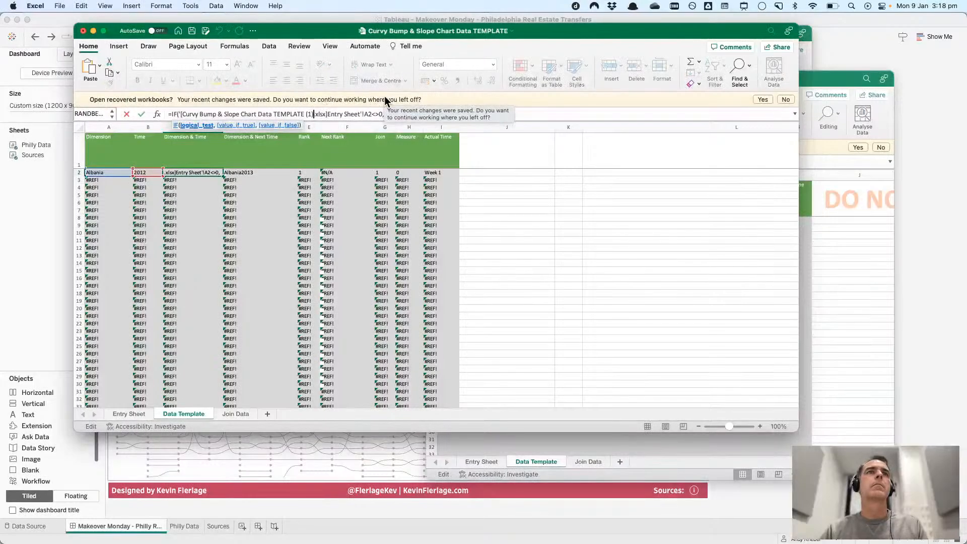
{"action": "left_click_drag", "start_coordinate": [327, 114], "coordinate": [180, 110]}
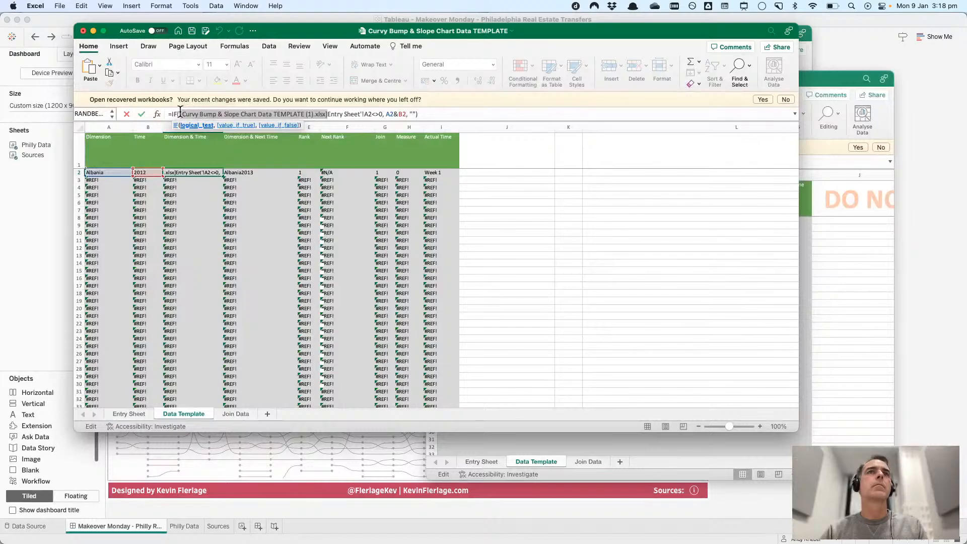
{"action": "key", "text": "BackSpace"}
{"action": "key", "text": "Tab"}
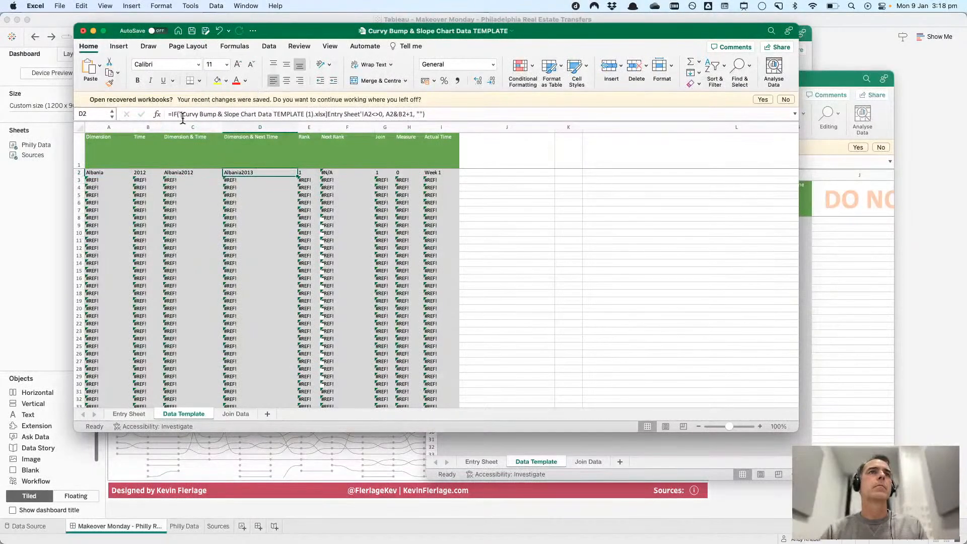
- Remove the [Curvy Bump & Slope Chart Data TEMPLATE (1).xlsx] reference from the Dimension & Next Time formula in D2
{"action": "left_click_drag", "start_coordinate": [180, 114], "coordinate": [328, 115]}
{"action": "key", "text": "BackSpace"}
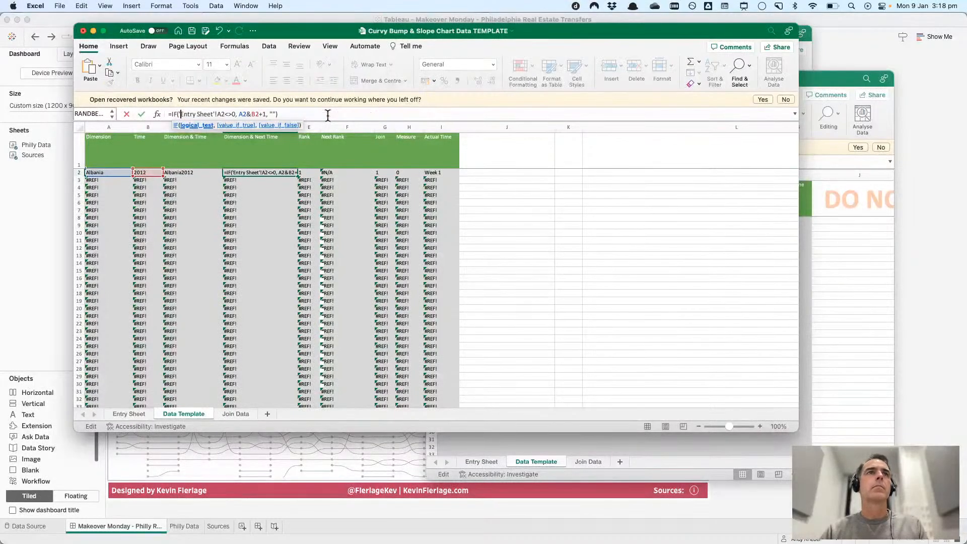
{"action": "key", "text": "Return"}
- In the Rank formula in E2, strip the external workbook name from the three 'Entry Sheet' references that precede COUNTIFS
{"action": "key", "text": "Up"}
{"action": "key", "text": "Right"}
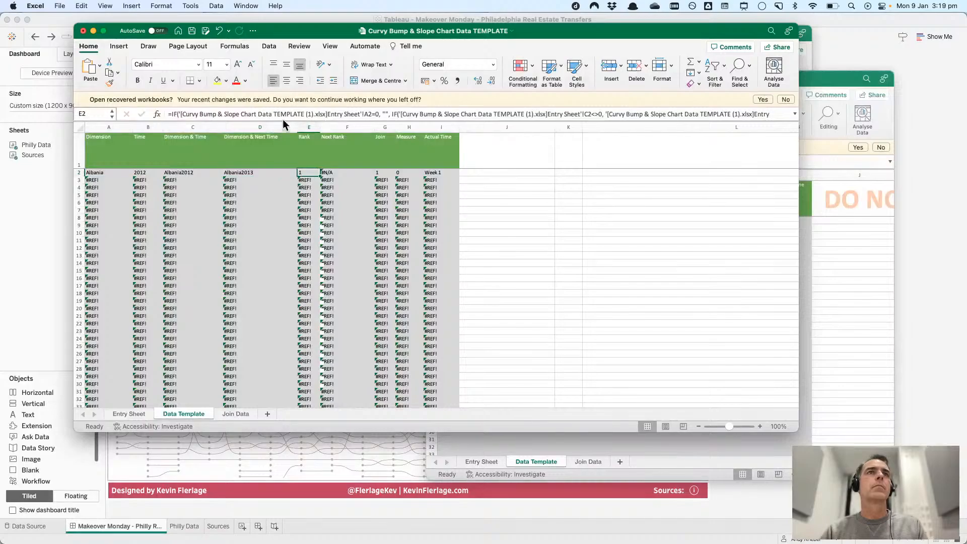
{"action": "left_click_drag", "start_coordinate": [181, 116], "coordinate": [327, 113]}
{"action": "key", "text": "BackSpace"}
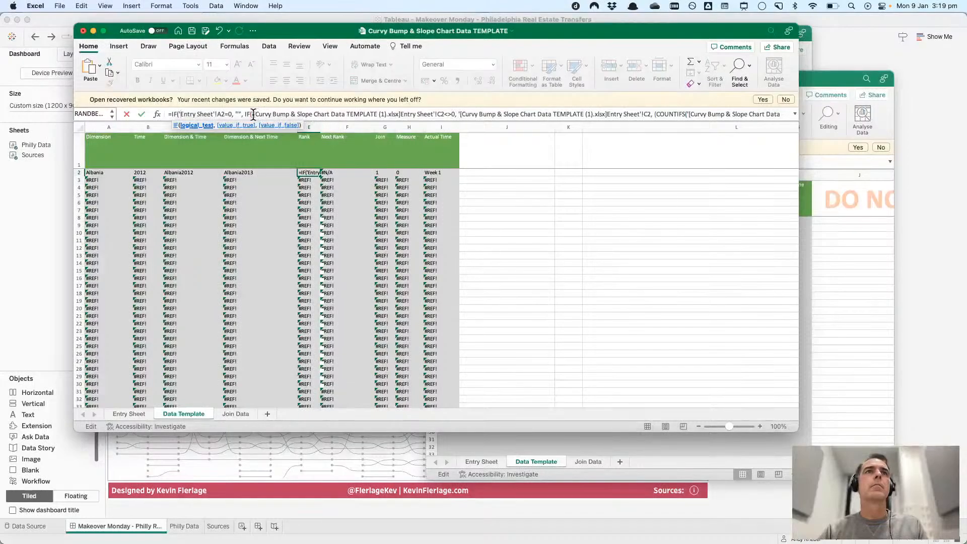
{"action": "left_click_drag", "start_coordinate": [253, 114], "coordinate": [403, 114]}
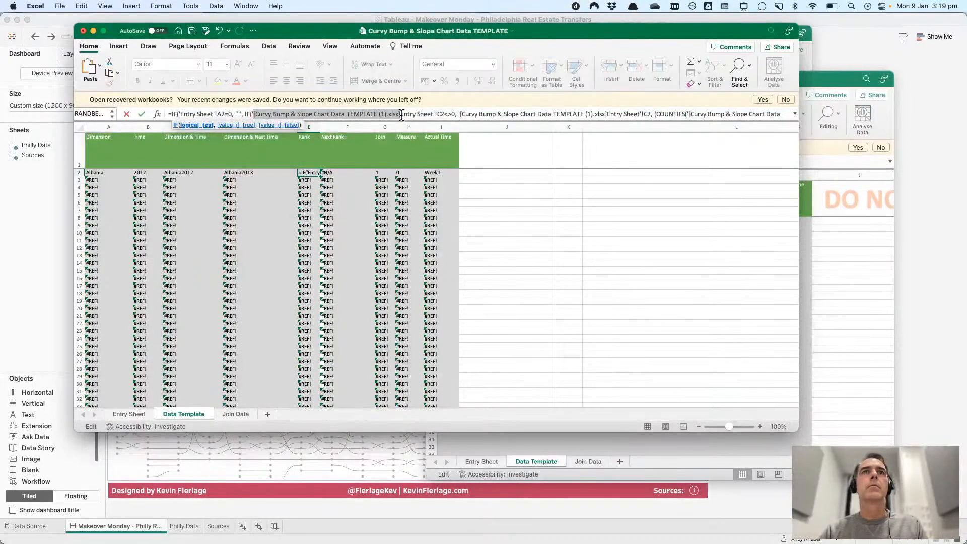
{"action": "key", "text": "BackSpace"}
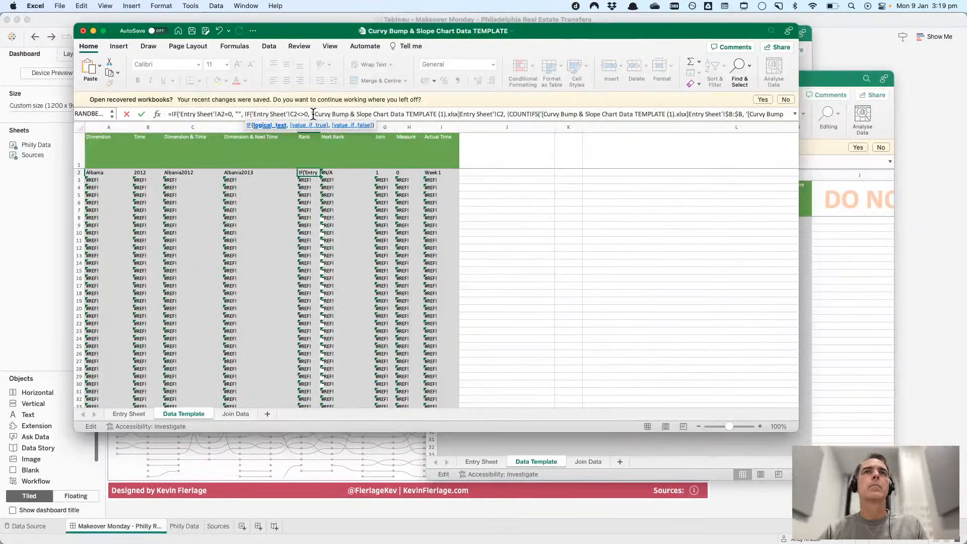
{"action": "left_click_drag", "start_coordinate": [313, 114], "coordinate": [444, 112]}
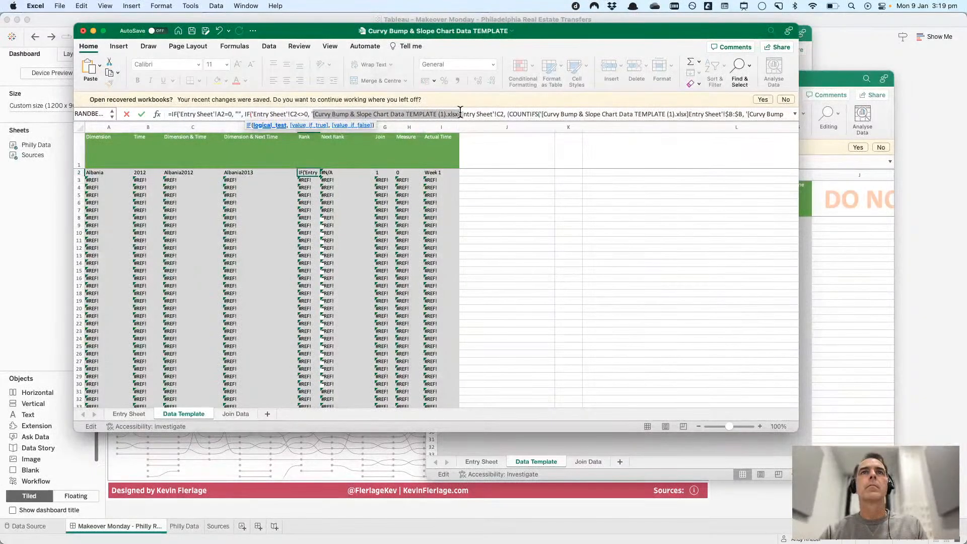
{"action": "key", "text": "BackSpace"}
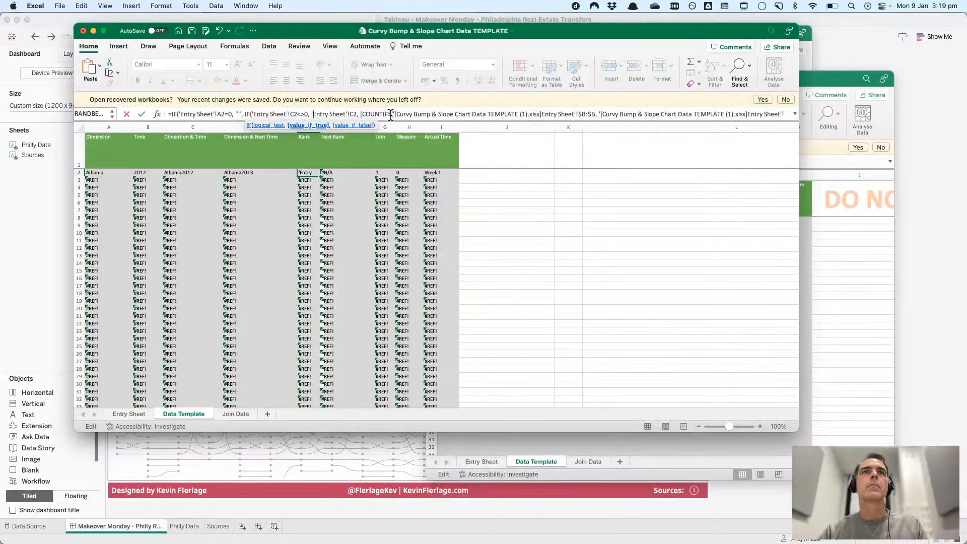
- Strip the external workbook name from all four 'Entry Sheet' references inside the COUNTIFS part of E2, and commit the Rank formula
{"action": "left_click_drag", "start_coordinate": [394, 114], "coordinate": [556, 111]}
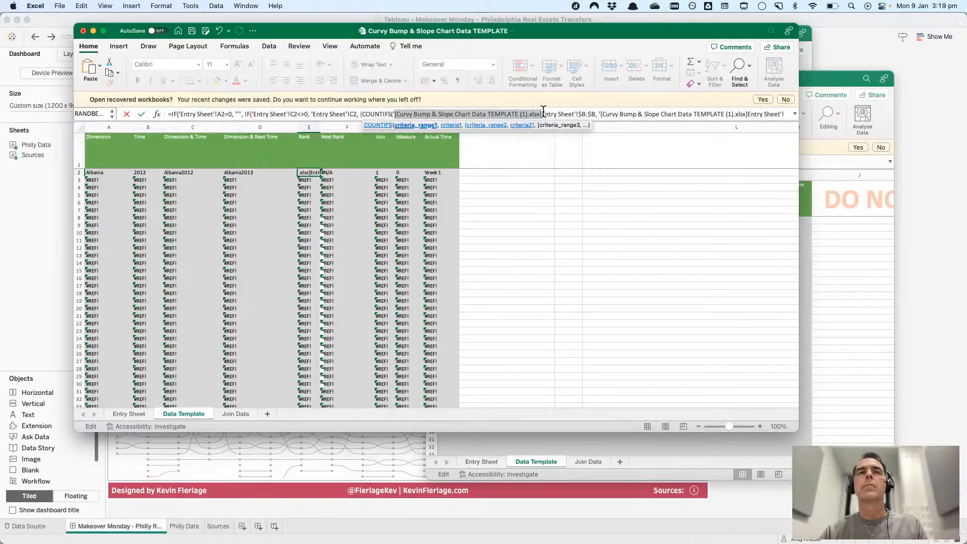
{"action": "key", "text": "BackSpace"}
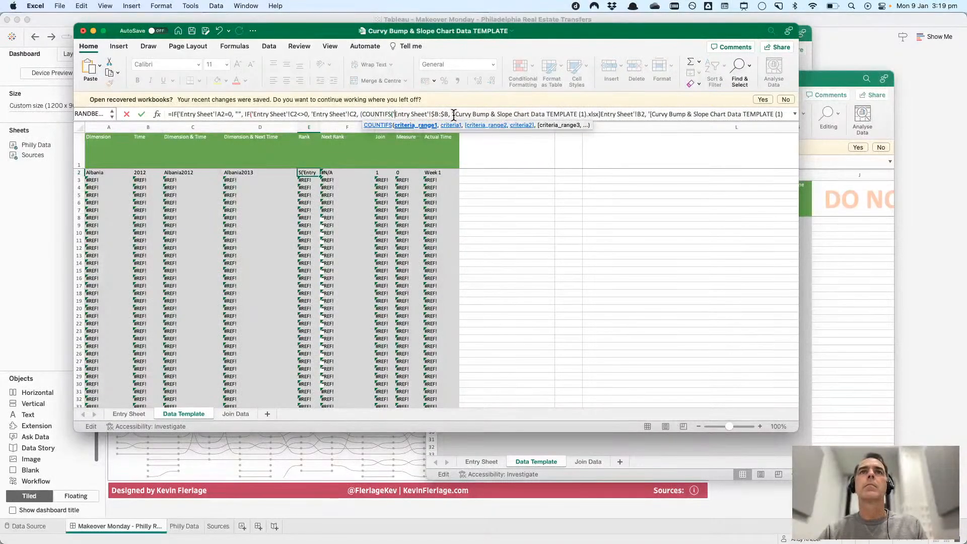
{"action": "left_click_drag", "start_coordinate": [454, 115], "coordinate": [583, 109]}
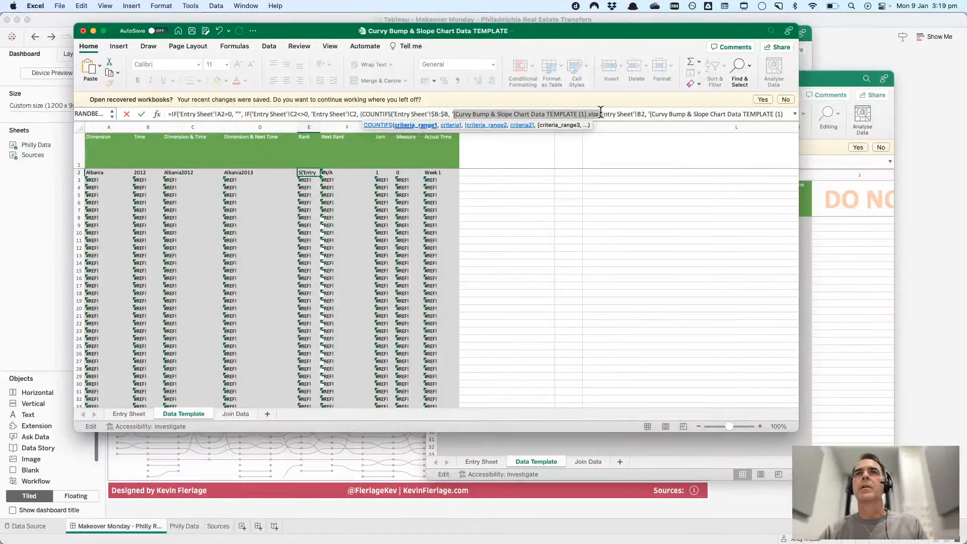
{"action": "key", "text": "BackSpace"}
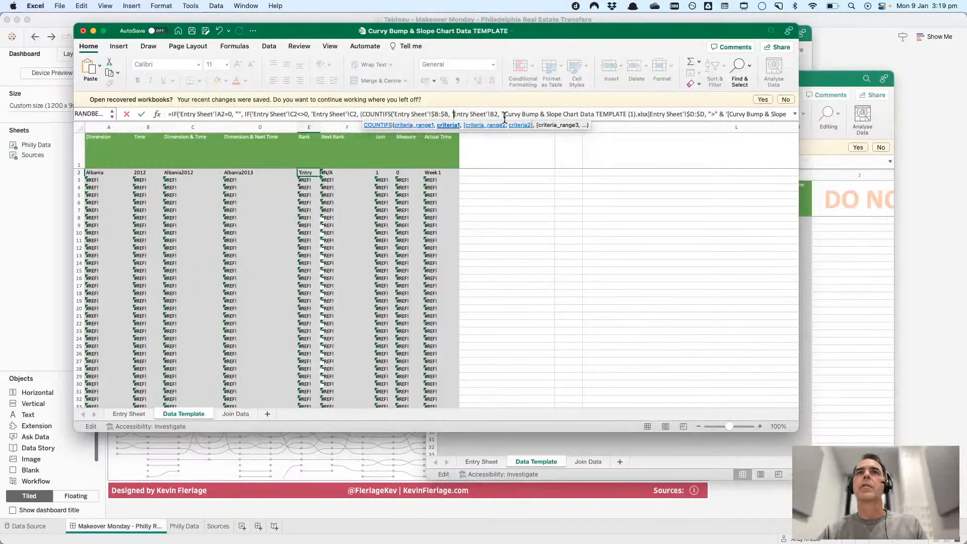
{"action": "type", "text": "'"}
{"action": "left_click_drag", "start_coordinate": [511, 114], "coordinate": [650, 113]}
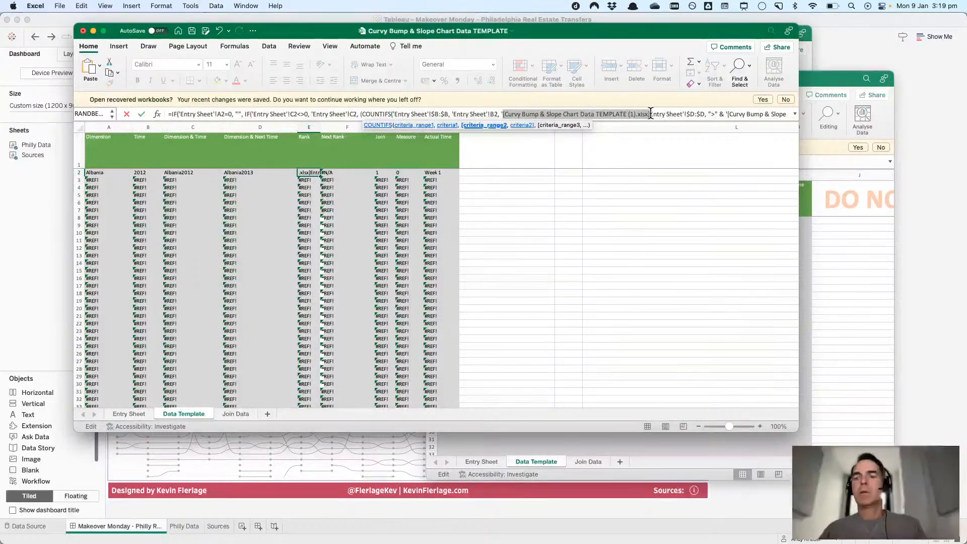
{"action": "key", "text": "BackSpace"}
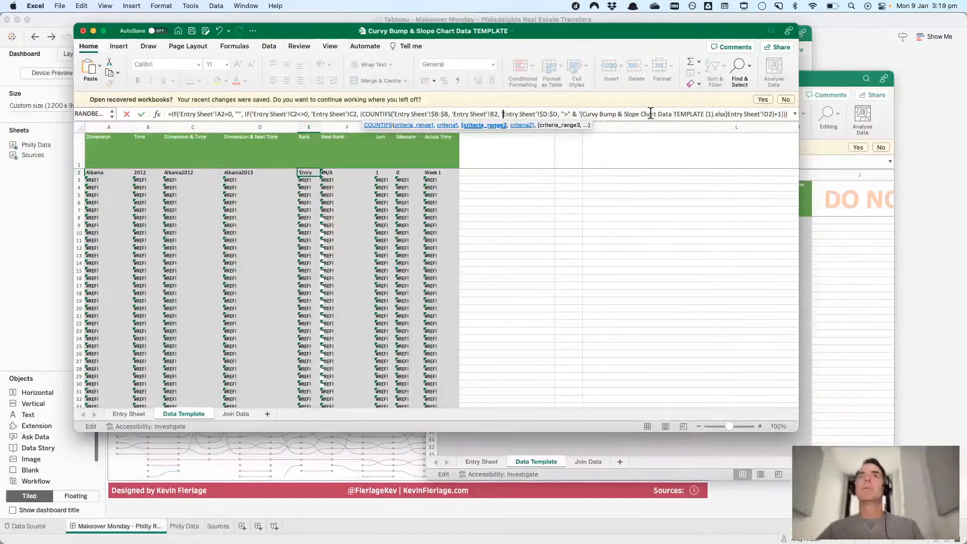
{"action": "left_click_drag", "start_coordinate": [580, 114], "coordinate": [727, 110]}
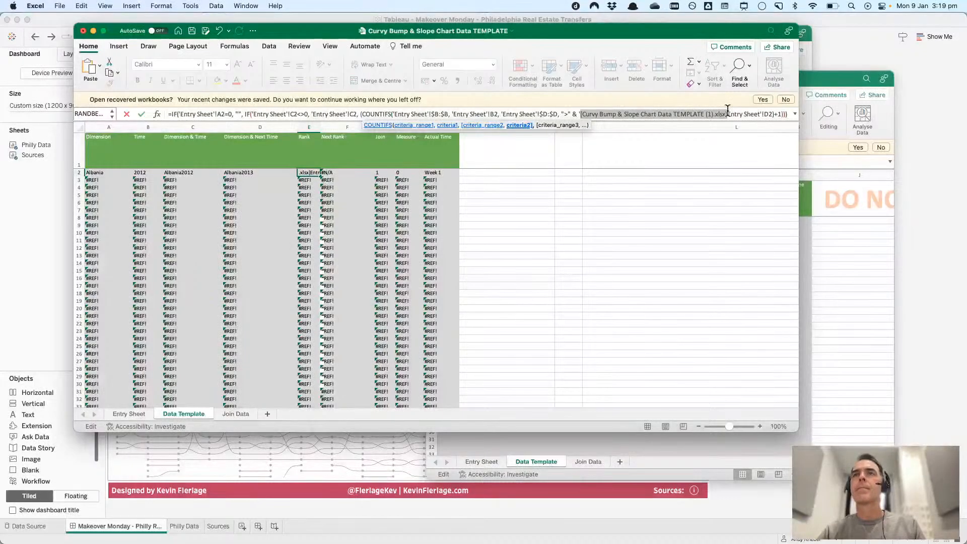
{"action": "key", "text": "BackSpace"}
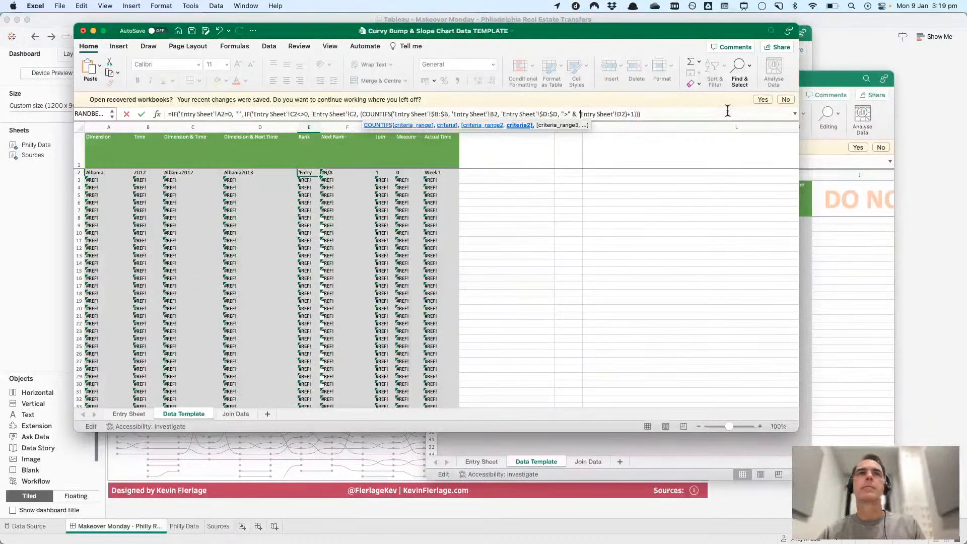
{"action": "key", "text": "Tab"}
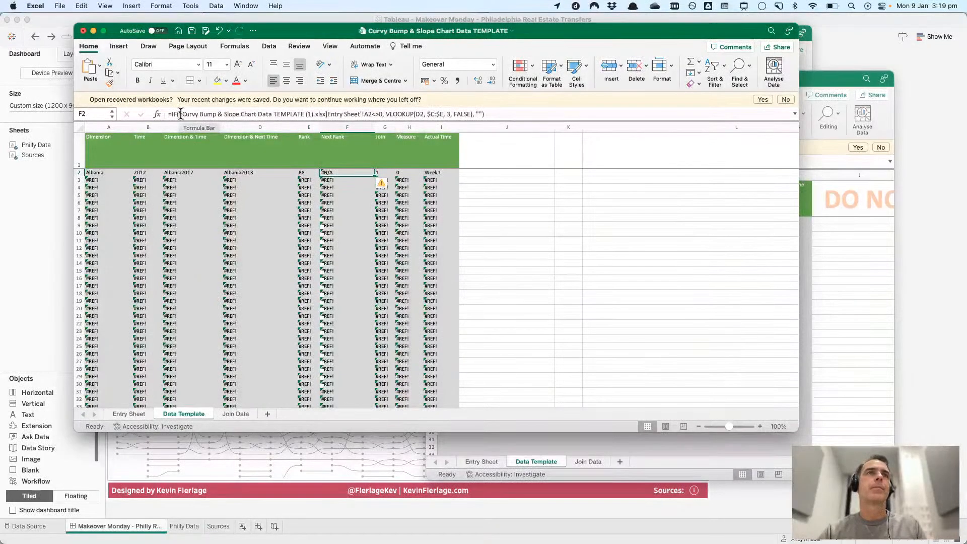
- Remove the [Curvy Bump & Slope Chart Data TEMPLATE (1).xlsx] reference from the Next Rank formula in F2
{"action": "left_click_drag", "start_coordinate": [182, 114], "coordinate": [329, 114]}
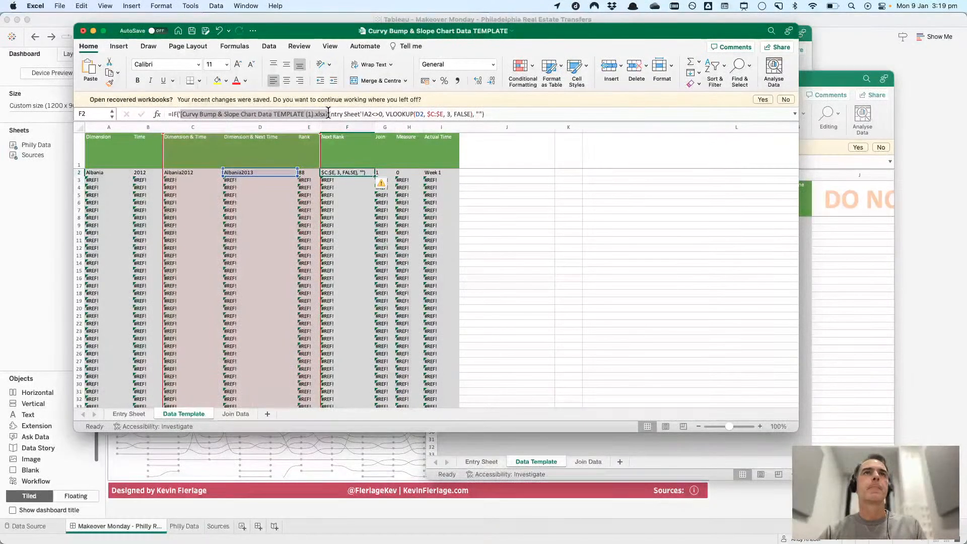
{"action": "key", "text": "BackSpace"}
{"action": "key", "text": "Return"}
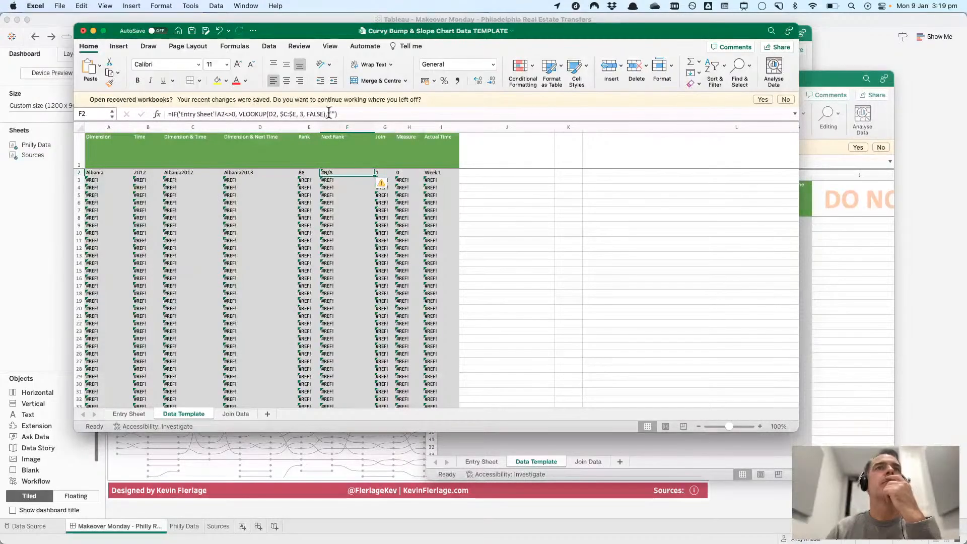
- Remove the [Curvy Bump & Slope Chart Data TEMPLATE (1).xlsx] reference from the Join formula in G2
{"action": "key", "text": "Right"}
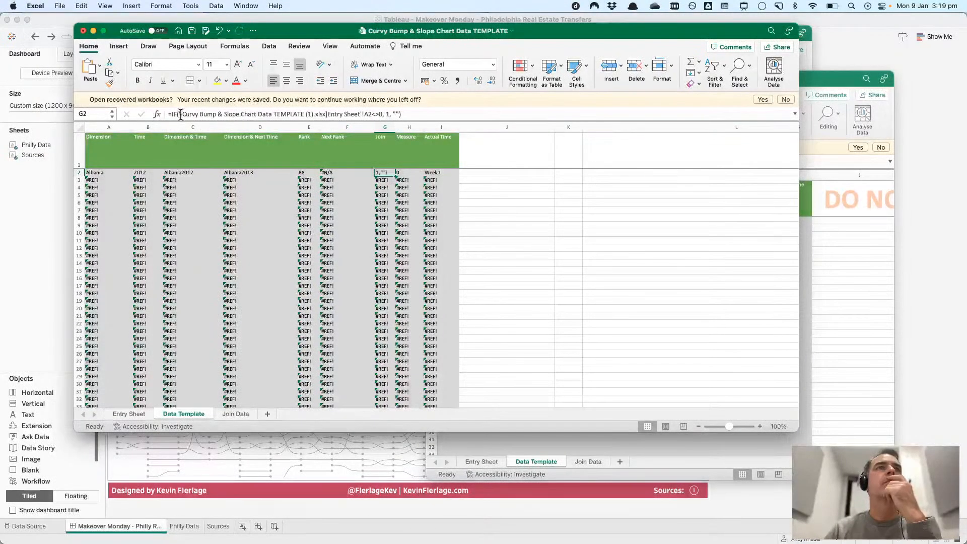
{"action": "left_click_drag", "start_coordinate": [180, 114], "coordinate": [322, 115]}
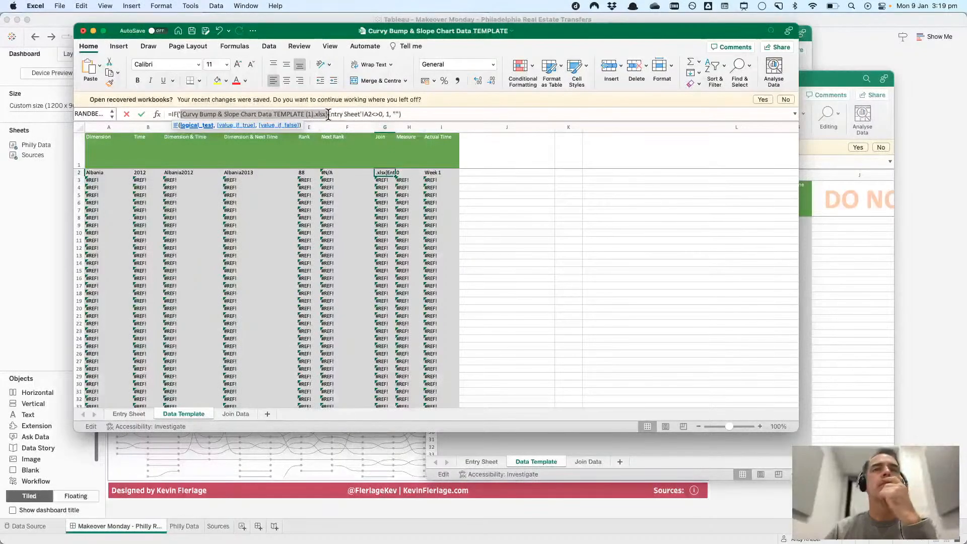
{"action": "key", "text": "BackSpace"}
{"action": "key", "text": "Tab"}
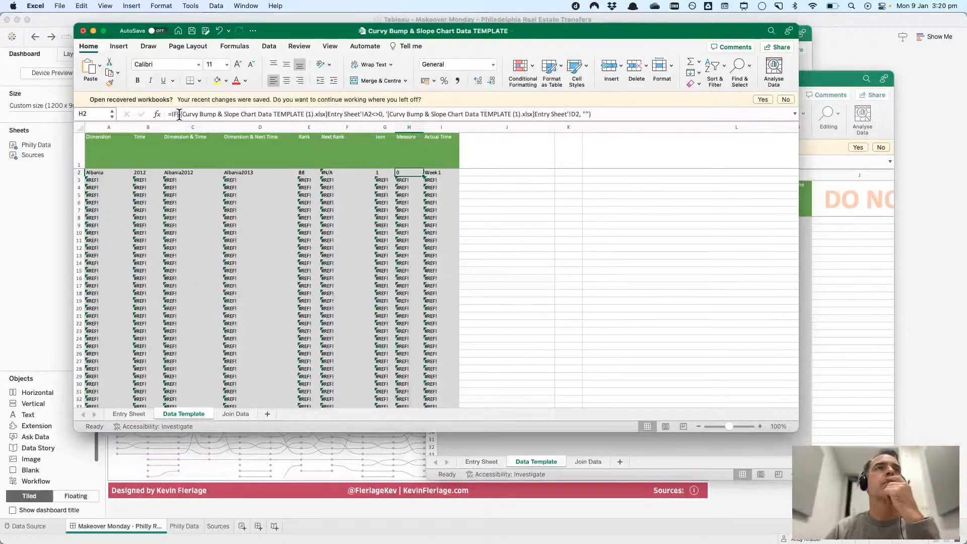
- In the Measure formula in H2, strip the external workbook name from the 'Entry Sheet'!A2 reference in the IF test
{"action": "left_click_drag", "start_coordinate": [180, 114], "coordinate": [326, 113]}
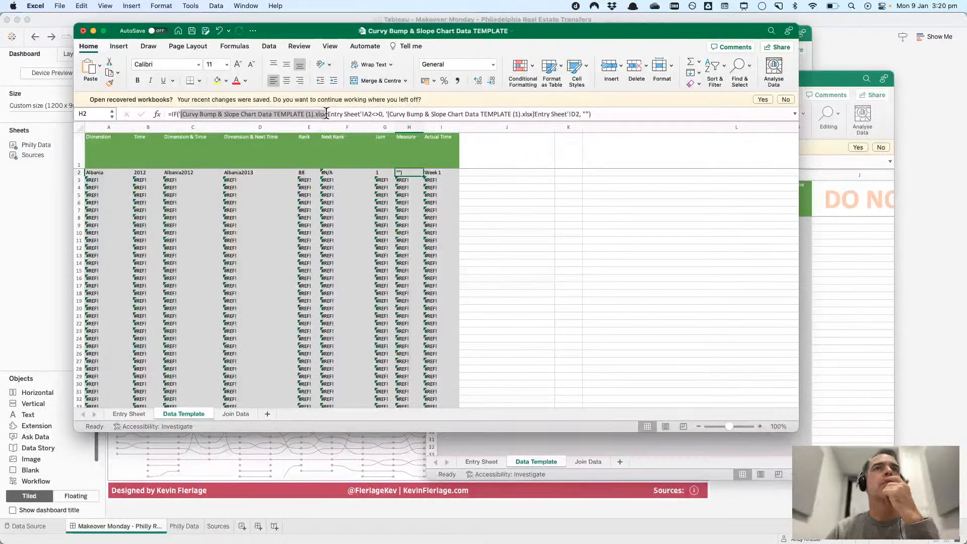
{"action": "key", "text": "BackSpace"}
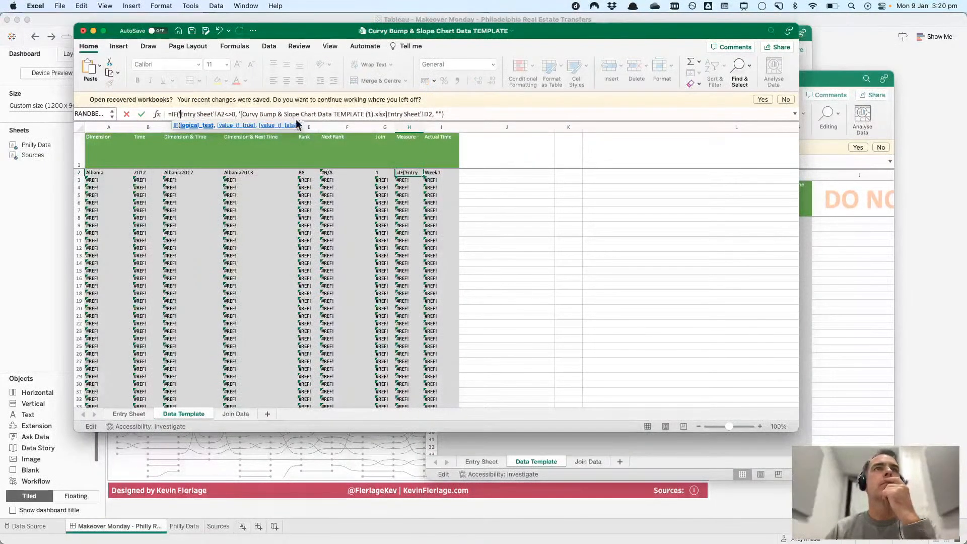
{"action": "left_click_drag", "start_coordinate": [240, 114], "coordinate": [388, 113]}
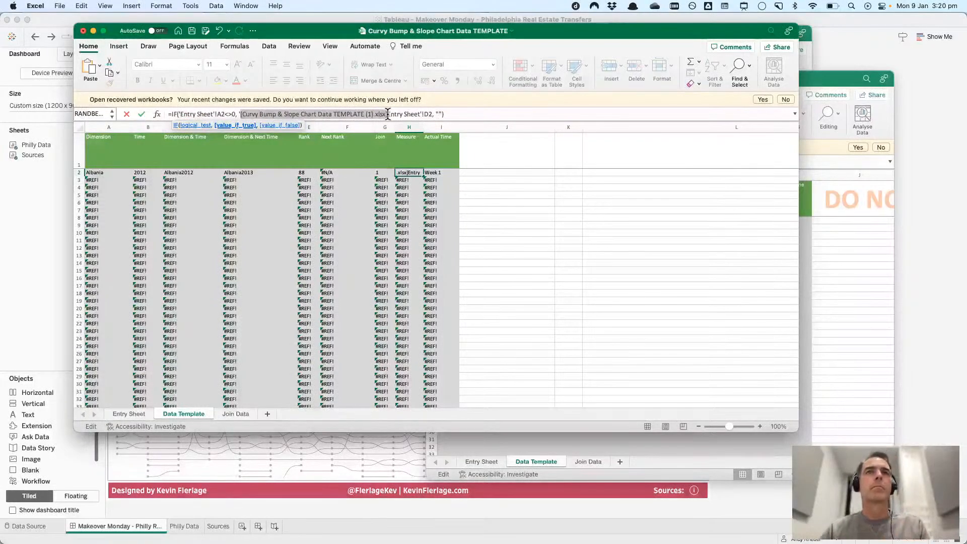
{"action": "key", "text": "Return"}
{"action": "key", "text": "Up"}
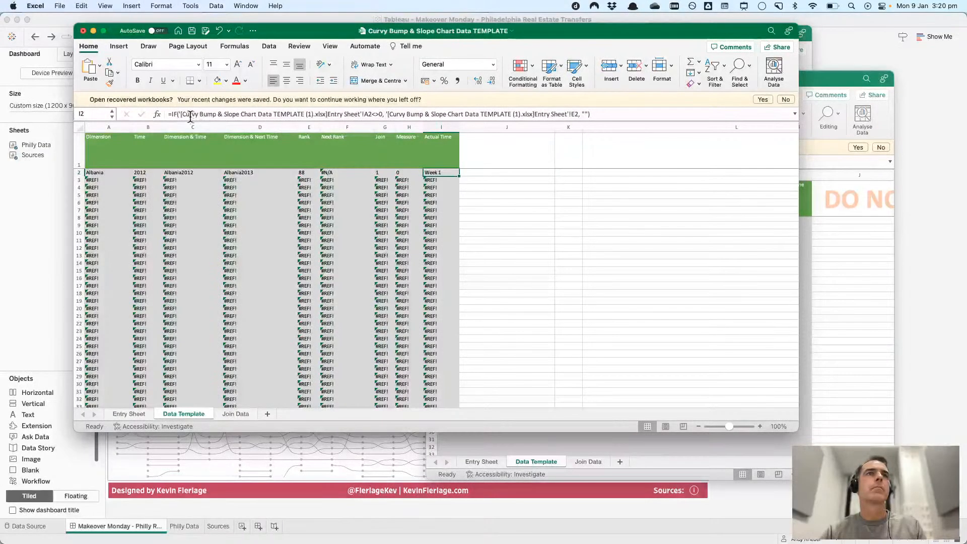
- Strip the external workbook name from both 'Entry Sheet' references in the Actual Time formula in I2
{"action": "left_click_drag", "start_coordinate": [180, 115], "coordinate": [327, 115]}
{"action": "key", "text": "BackSpace"}
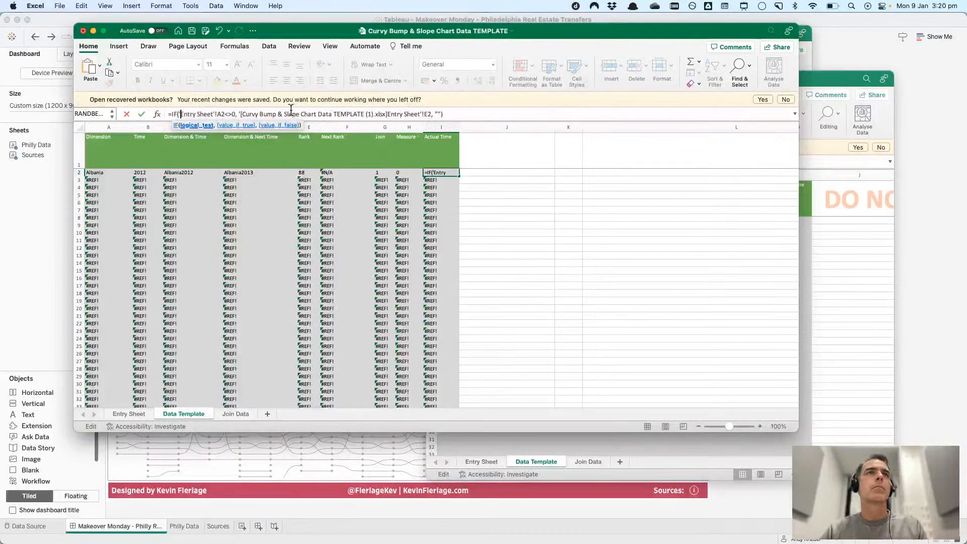
{"action": "left_click_drag", "start_coordinate": [240, 115], "coordinate": [385, 115]}
{"action": "key", "text": "BackSpace"}
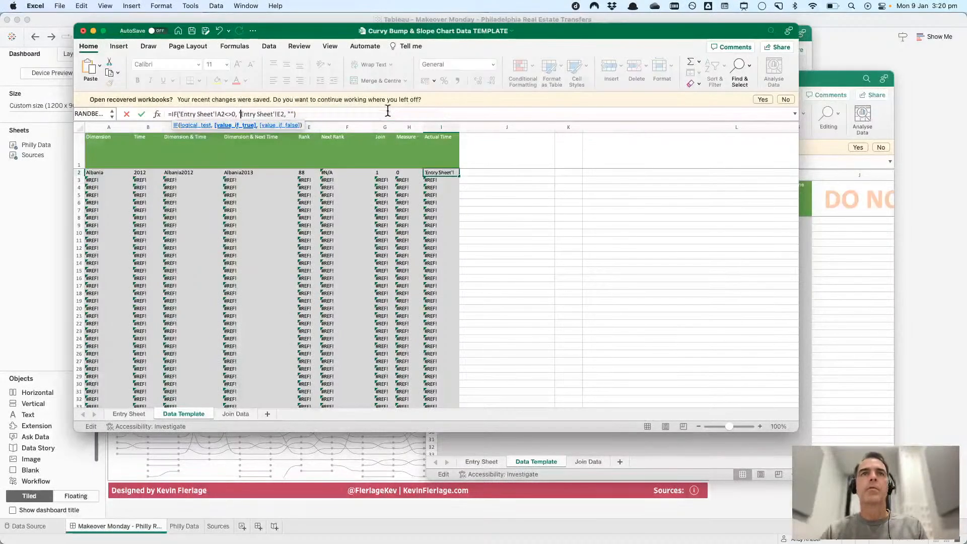
{"action": "key", "text": "Return"}
{"action": "key", "text": "Up"}
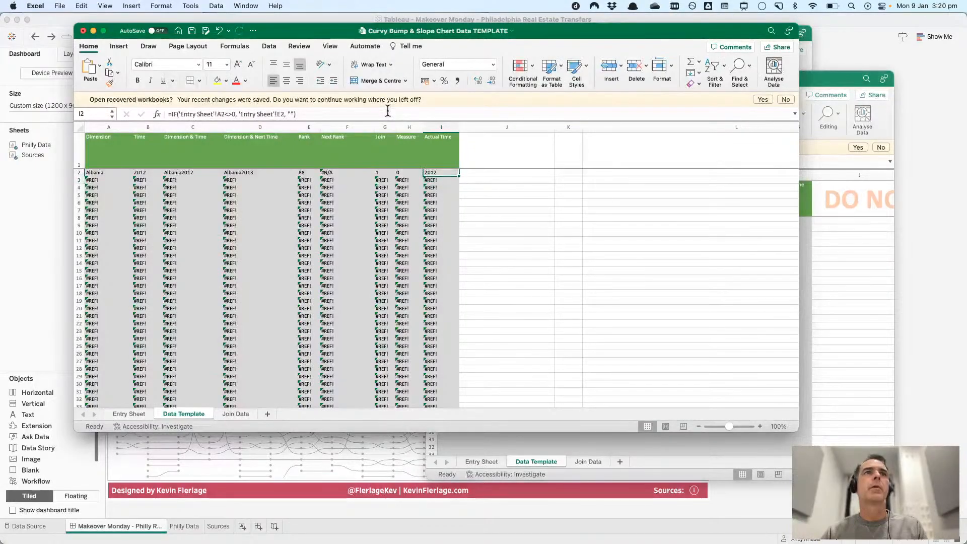
- Remove the remaining external workbook name before 'Entry Sheet'!D2 in the Measure formula in H2
{"action": "key", "text": "Left"}
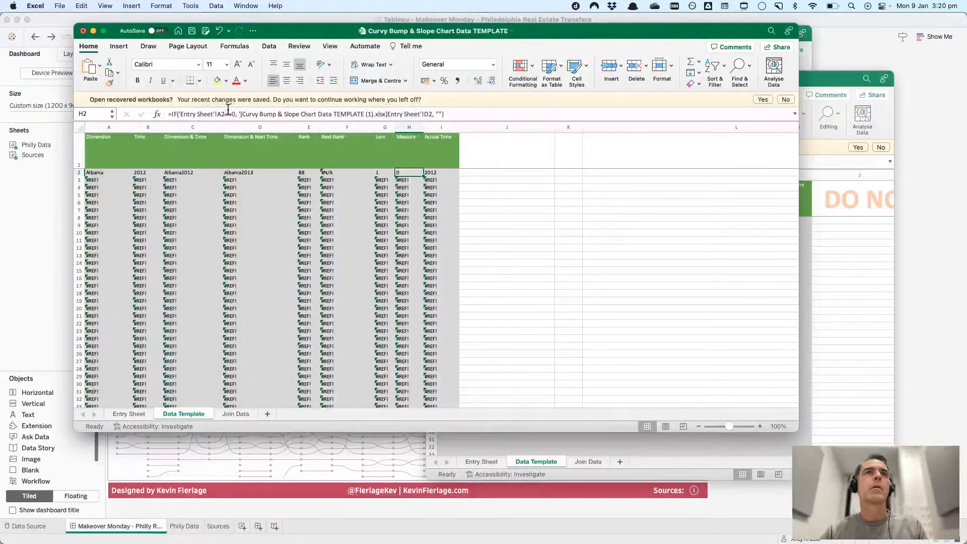
{"action": "left_click_drag", "start_coordinate": [241, 115], "coordinate": [387, 114]}
{"action": "key", "text": "BackSpace"}
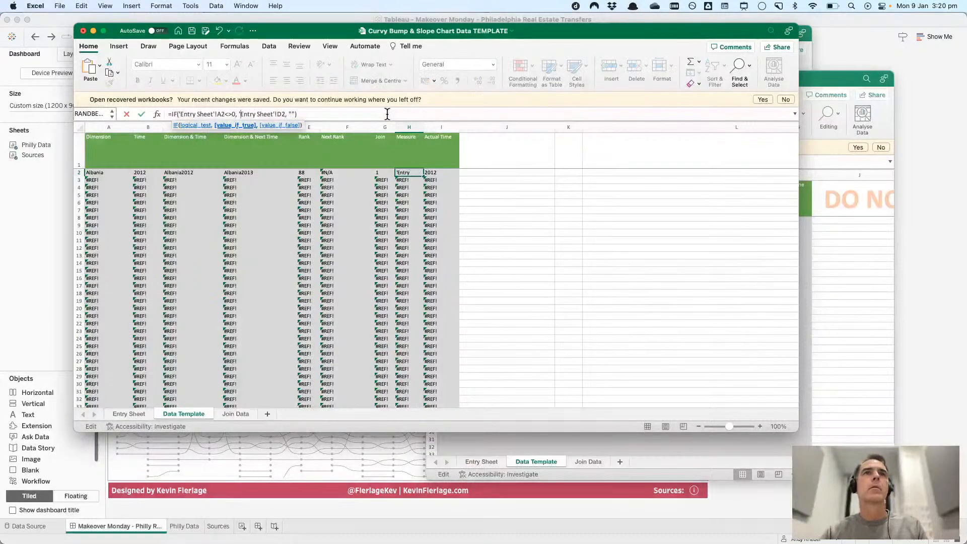
{"action": "key", "text": "Return"}
{"action": "key", "text": "Up"}
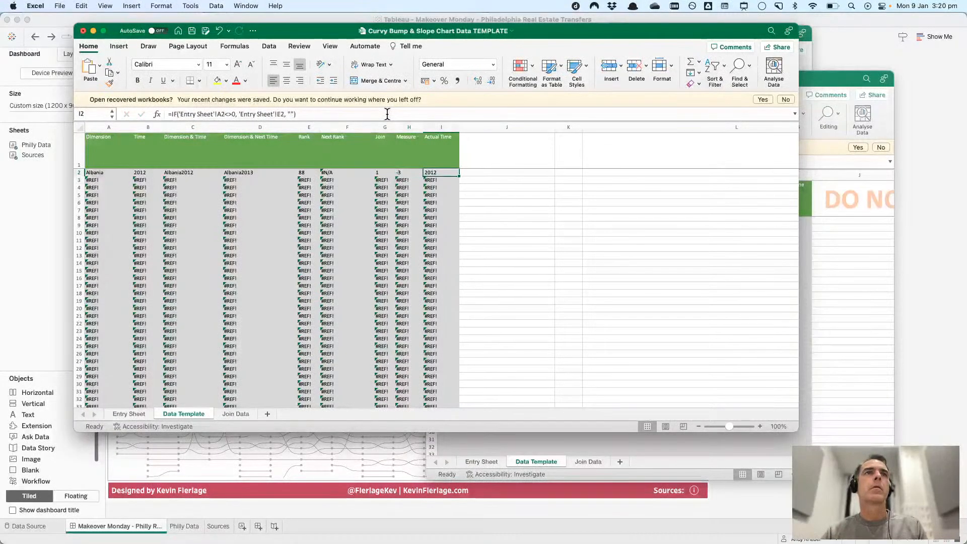
- Check the cleaned Next Rank and Rank formulas, and copy the original Next Rank formula from F2 of the TEMPLATE (1) workbook
{"action": "key", "text": "Left"}
{"action": "key", "text": "Left"}
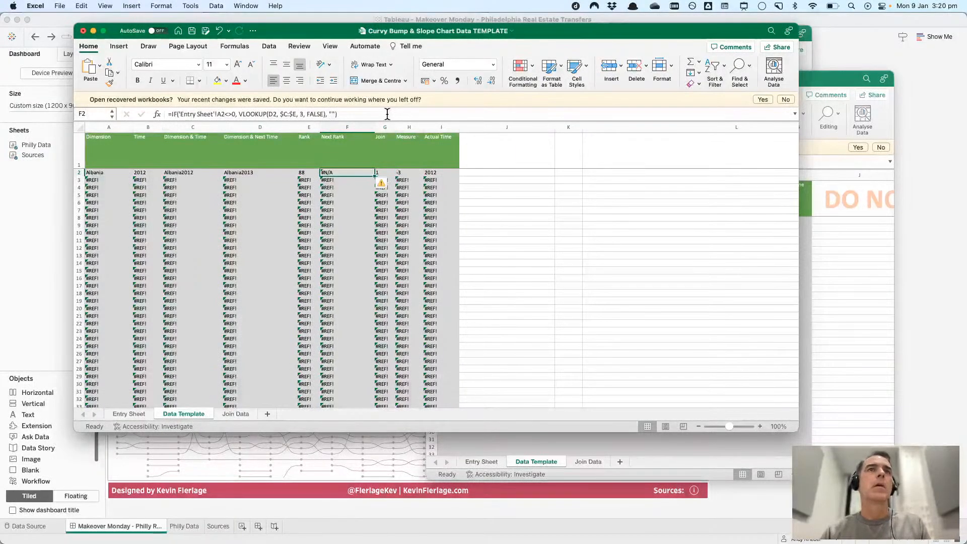
{"action": "key", "text": "Left"}
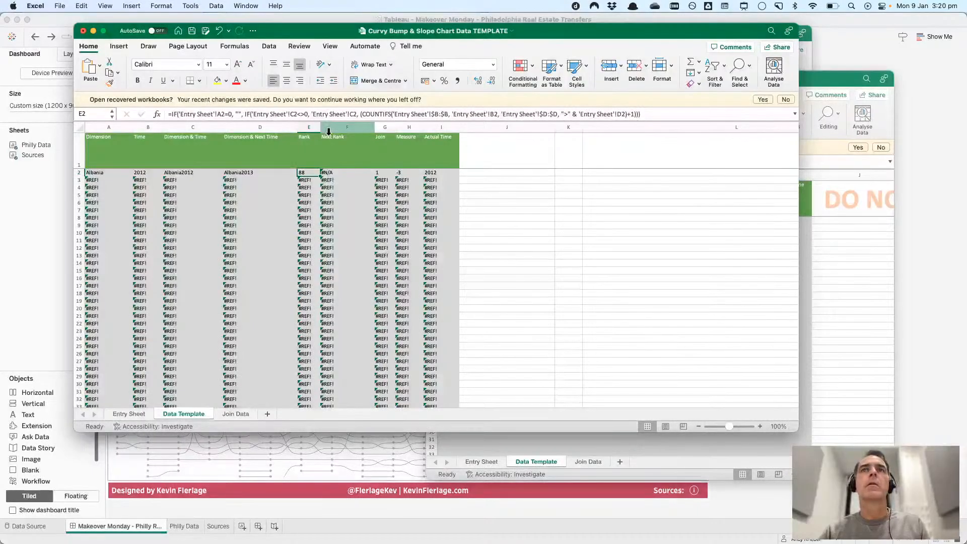
{"action": "key", "text": "super+Tab"}
{"action": "key", "text": "super+Tab"}
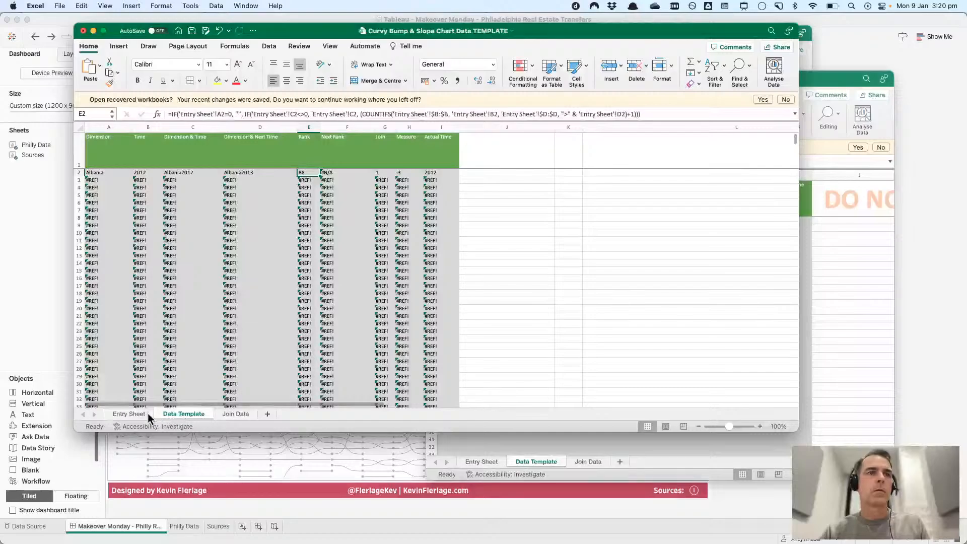
{"action": "left_click", "coordinate": [818, 79]}
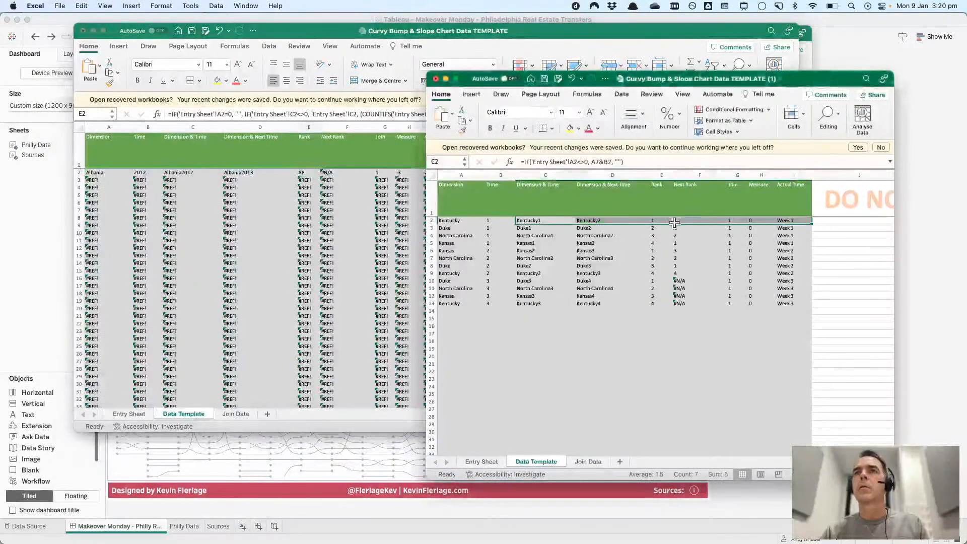
{"action": "left_click", "coordinate": [676, 220]}
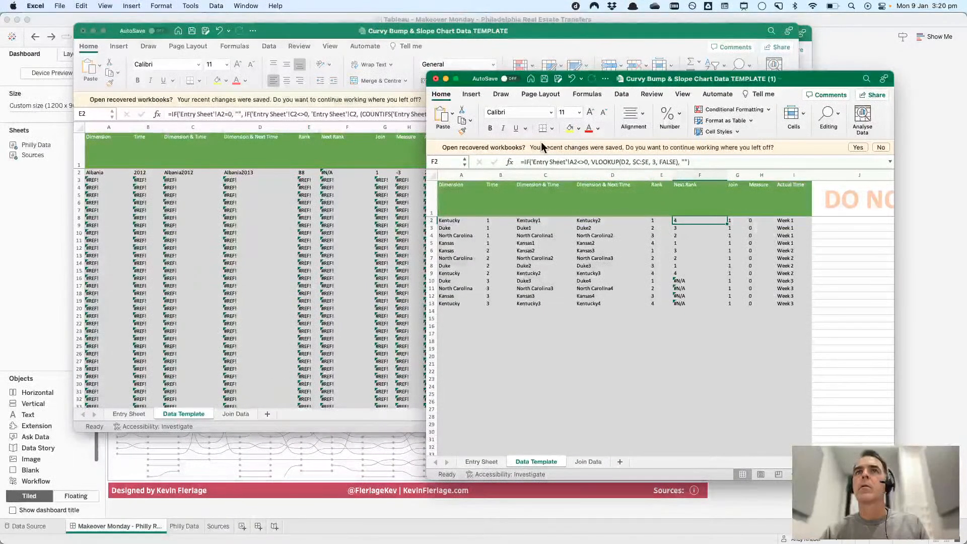
{"action": "left_click_drag", "start_coordinate": [694, 158], "coordinate": [516, 166]}
{"action": "key", "text": "cmd+c"}
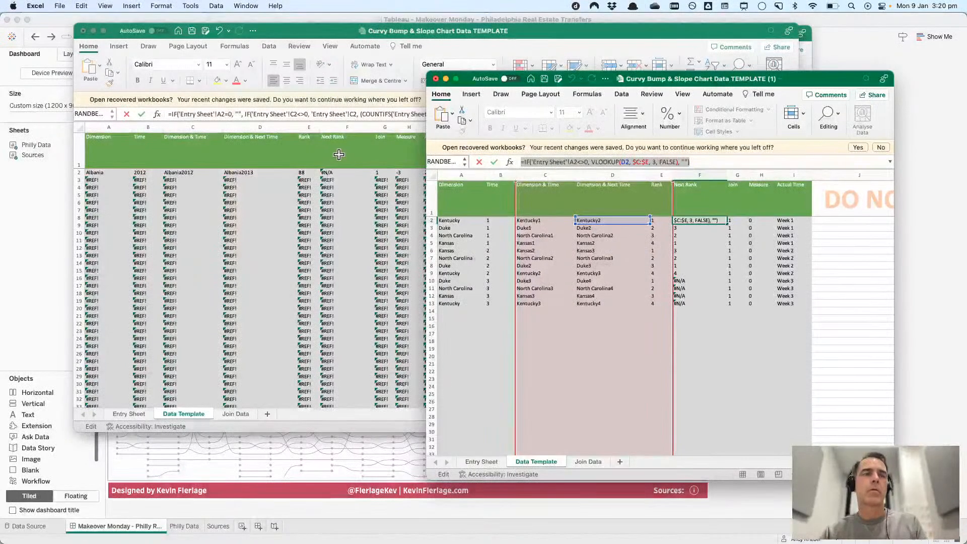
{"action": "key", "text": "Escape"}
{"action": "left_click", "coordinate": [329, 174]}
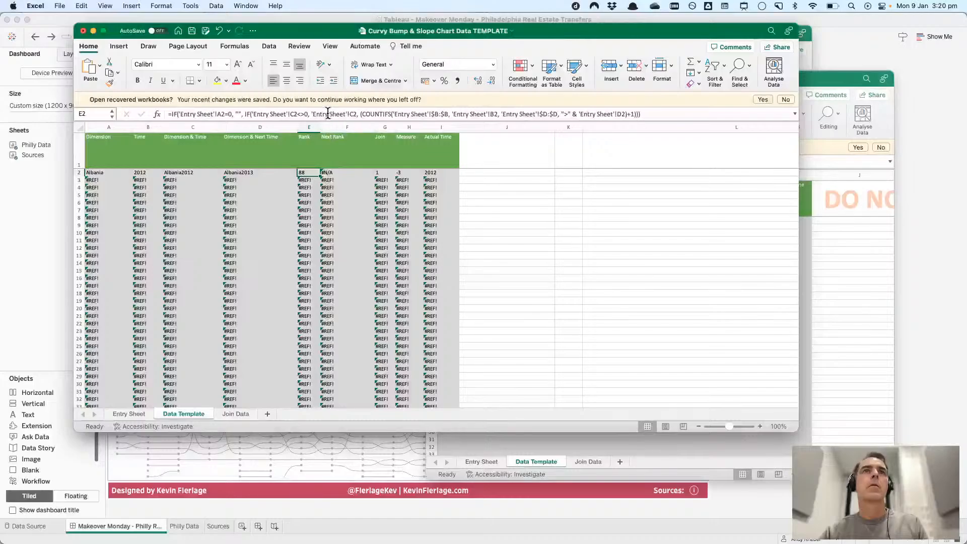
{"action": "left_click", "coordinate": [328, 114]}
{"action": "left_click_drag", "start_coordinate": [652, 114], "coordinate": [141, 112]}
{"action": "key", "text": "cmd+v"}
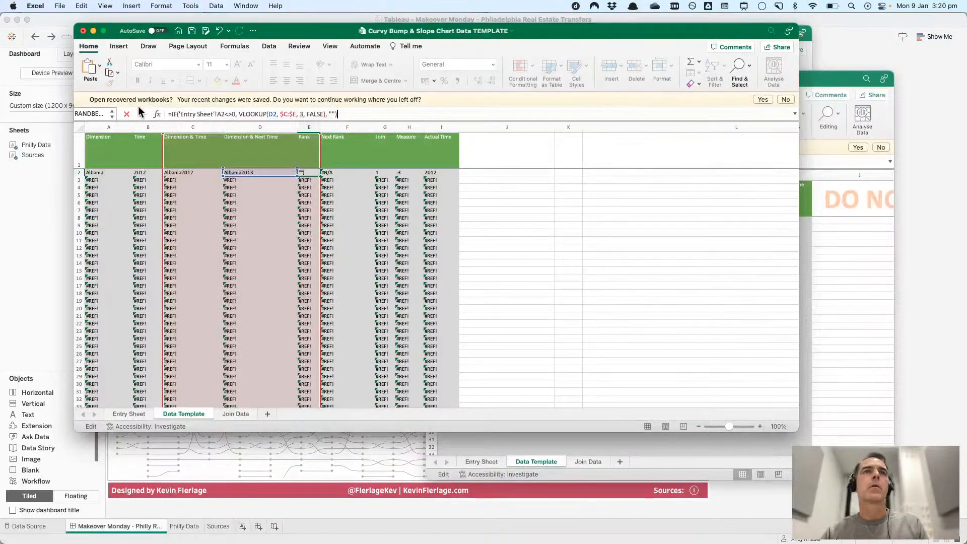
{"action": "key", "text": "Return"}
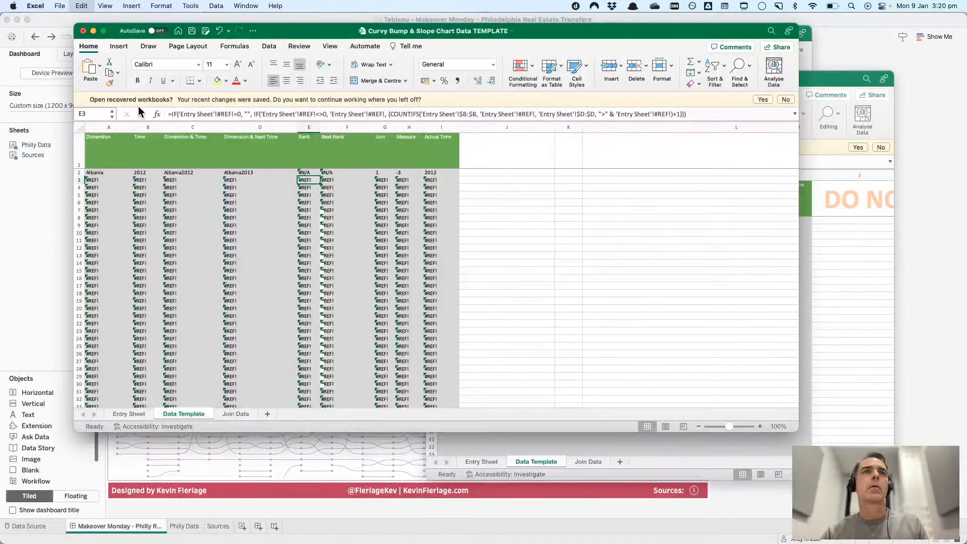
{"action": "key", "text": "super+z"}
- Replace the Next Rank formula in F2 with the copied =IF('Entry Sheet'!A2<>0, VLOOKUP(D2, $C:$E, 3, FALSE), "") formula
{"action": "key", "text": "Right"}
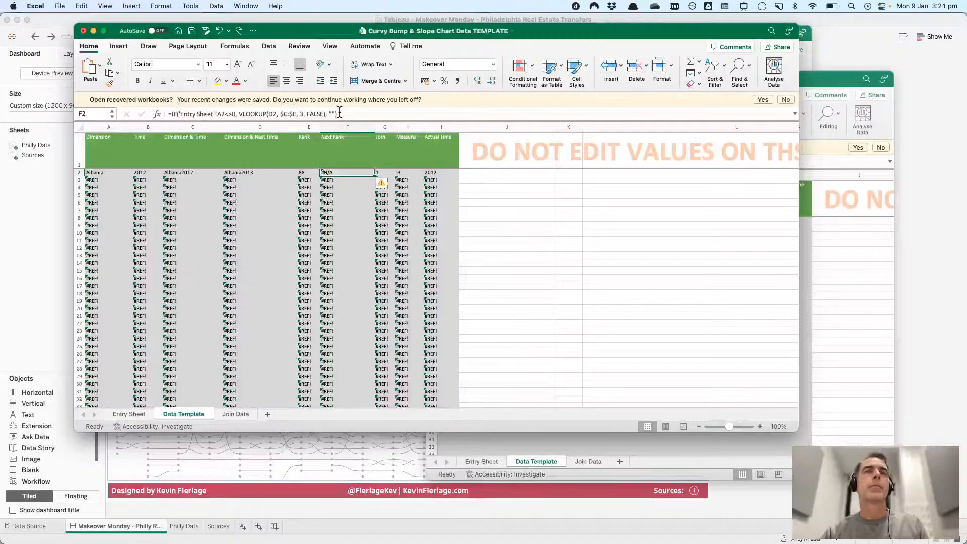
{"action": "key", "text": "super+Tab"}
{"action": "key", "text": "super+Tab"}
{"action": "left_click_drag", "start_coordinate": [340, 113], "coordinate": [140, 108]}
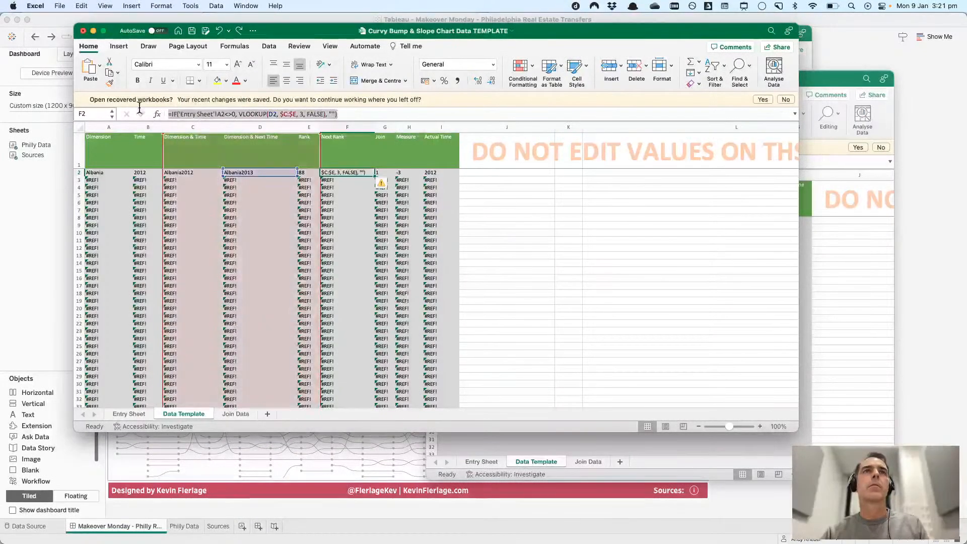
{"action": "key", "text": "Return"}
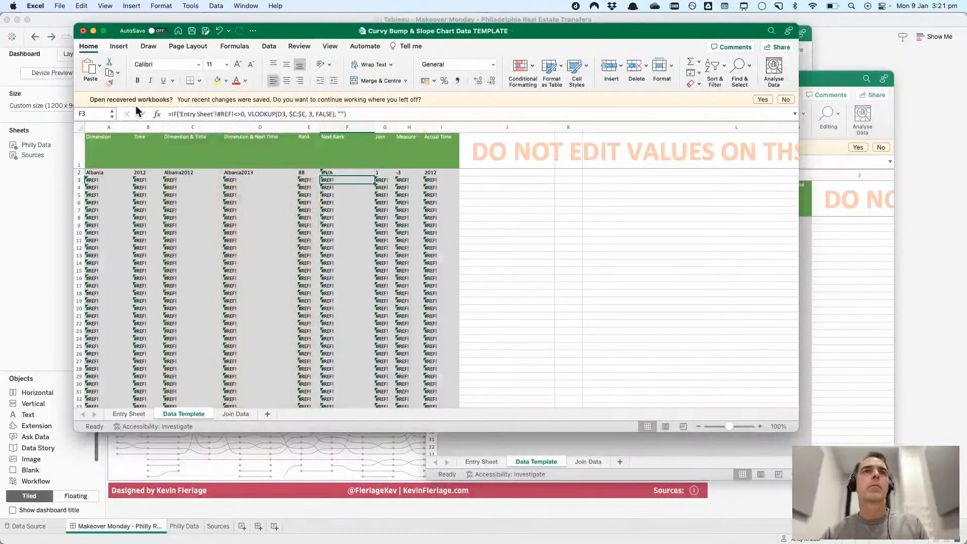
{"action": "key", "text": "Up"}
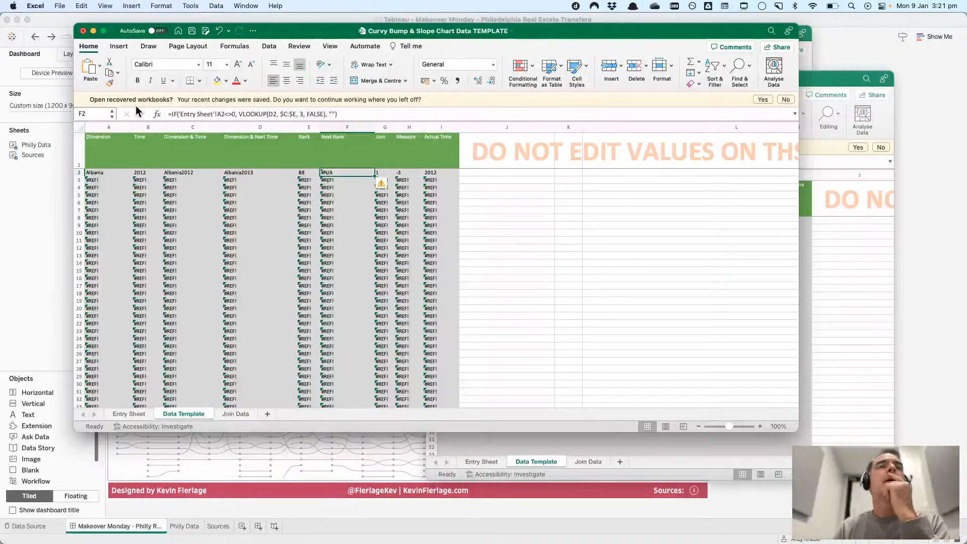
- Start a custom sort of the Entry Sheet data in the original TEMPLATE workbook with Time as the first sort level
{"action": "left_click", "coordinate": [827, 79]}
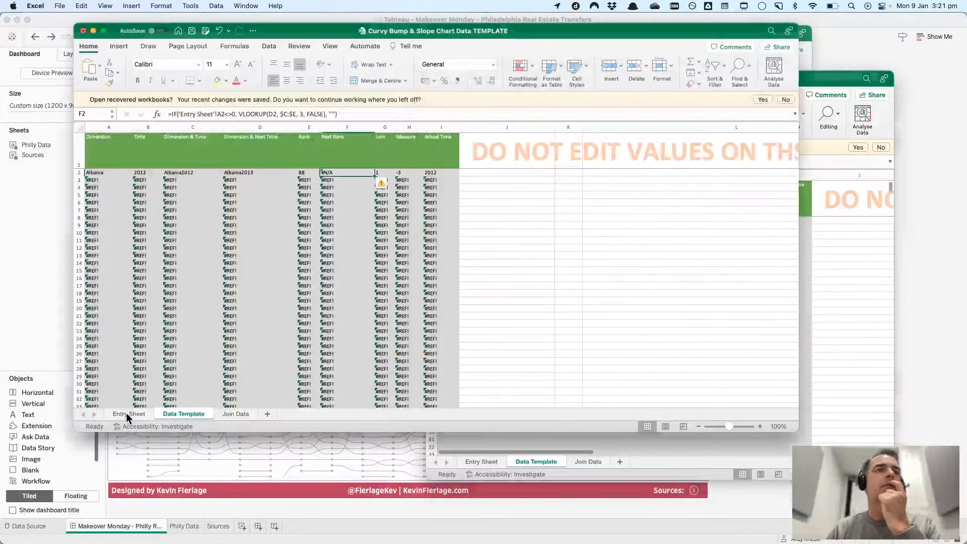
{"action": "left_click", "coordinate": [126, 413]}
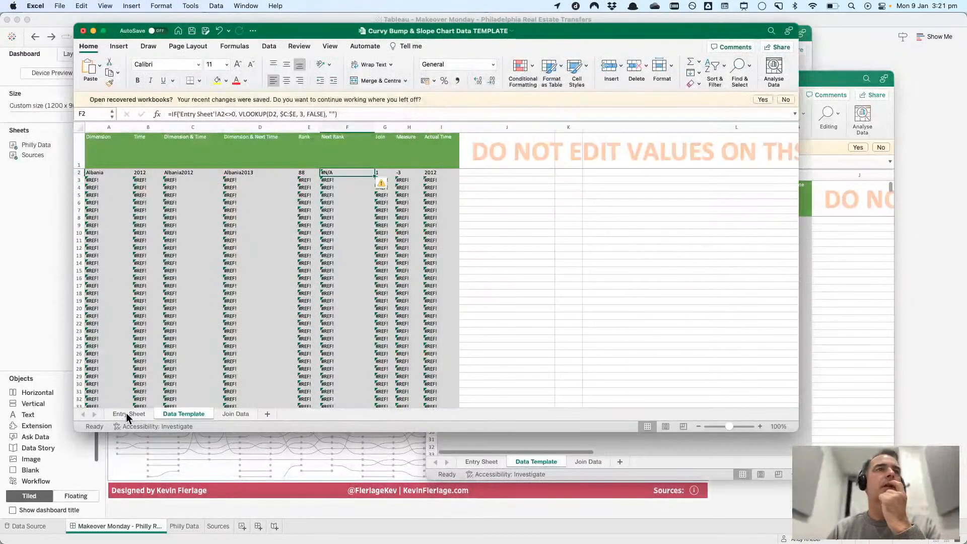
{"action": "left_click", "coordinate": [125, 413]}
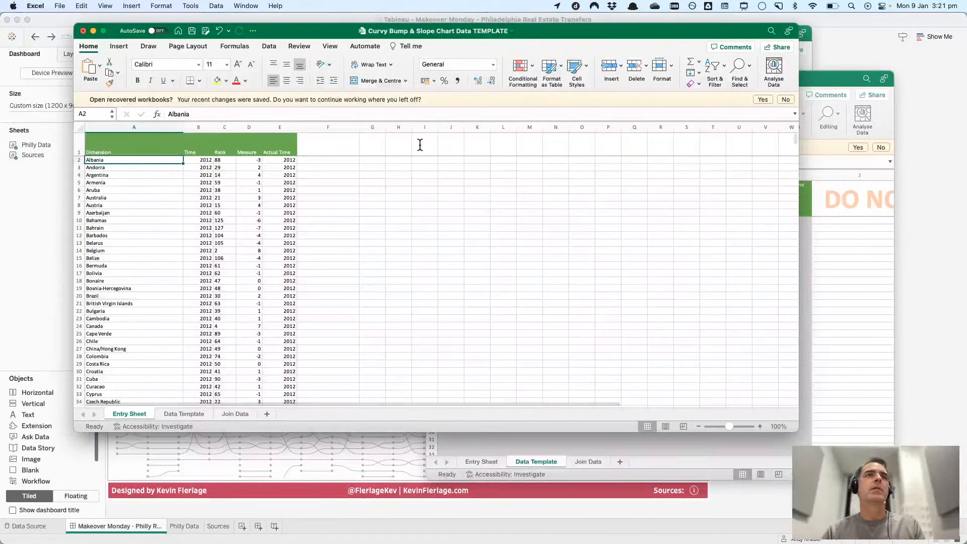
{"action": "left_click", "coordinate": [720, 65]}
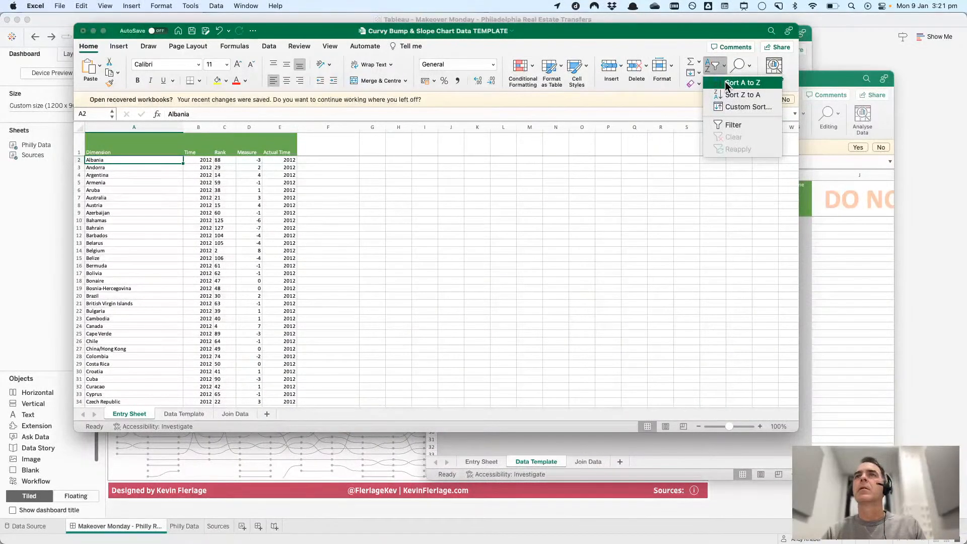
{"action": "left_click", "coordinate": [732, 108]}
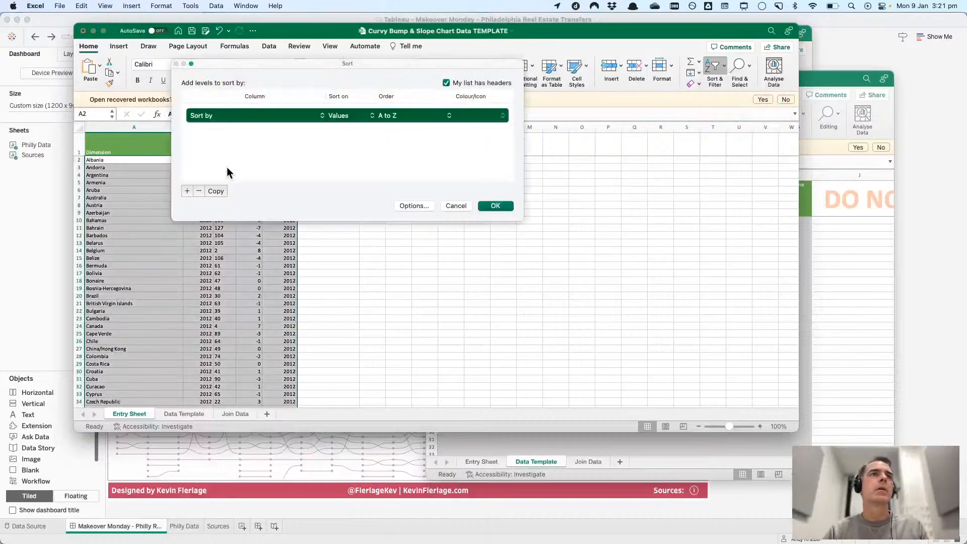
{"action": "left_click", "coordinate": [272, 115]}
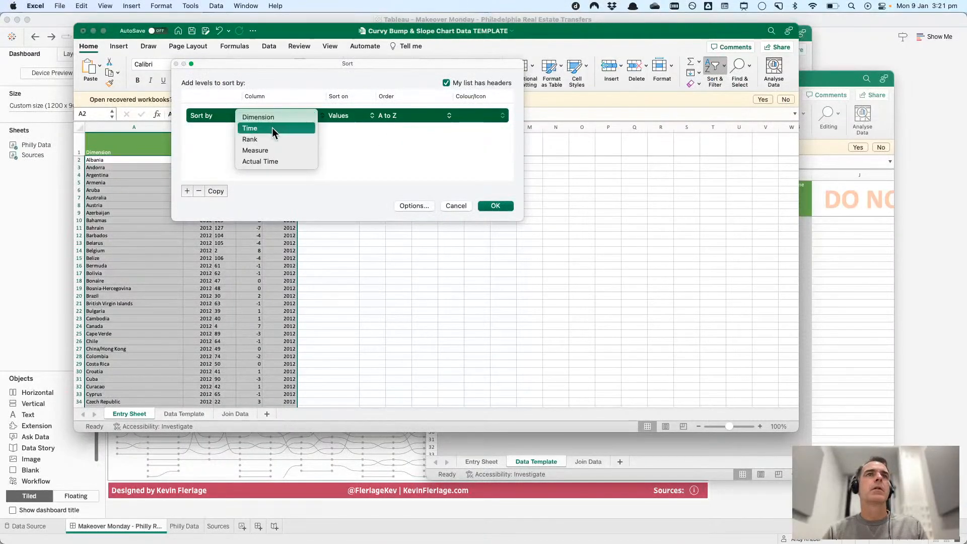
{"action": "left_click", "coordinate": [272, 128]}
- Add Rank as the second sort level and Dimension as the third, and apply the sort to the Entry Sheet data
{"action": "left_click", "coordinate": [186, 191]}
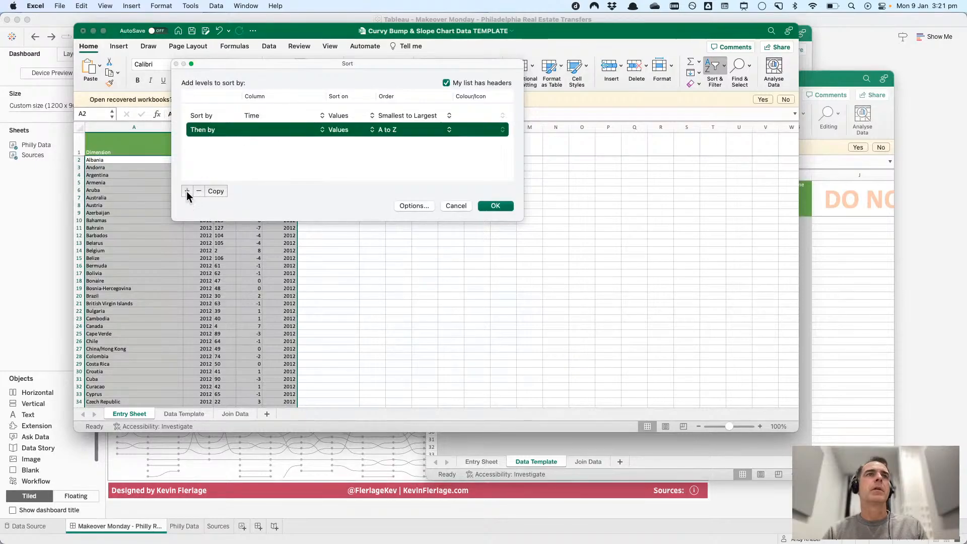
{"action": "left_click", "coordinate": [255, 131]}
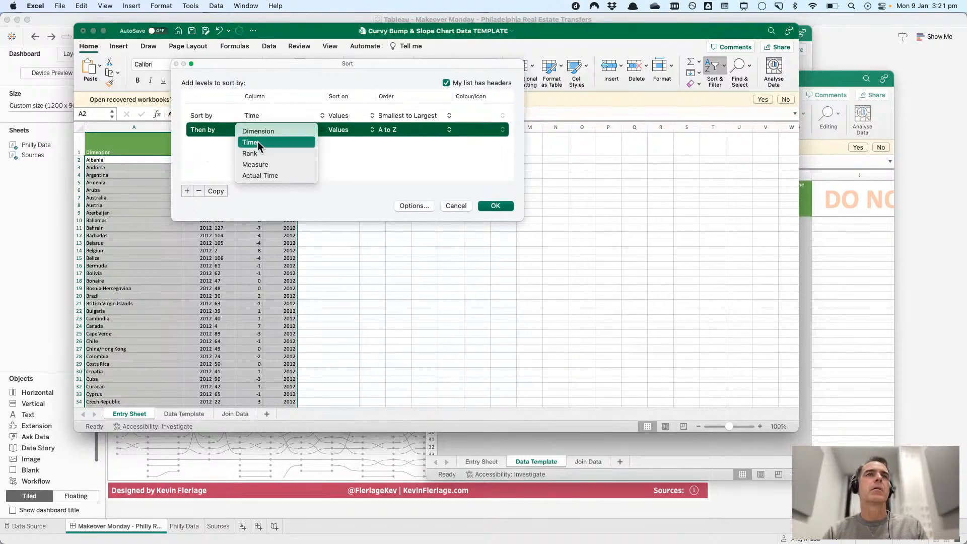
{"action": "left_click", "coordinate": [255, 153]}
{"action": "left_click", "coordinate": [189, 190]}
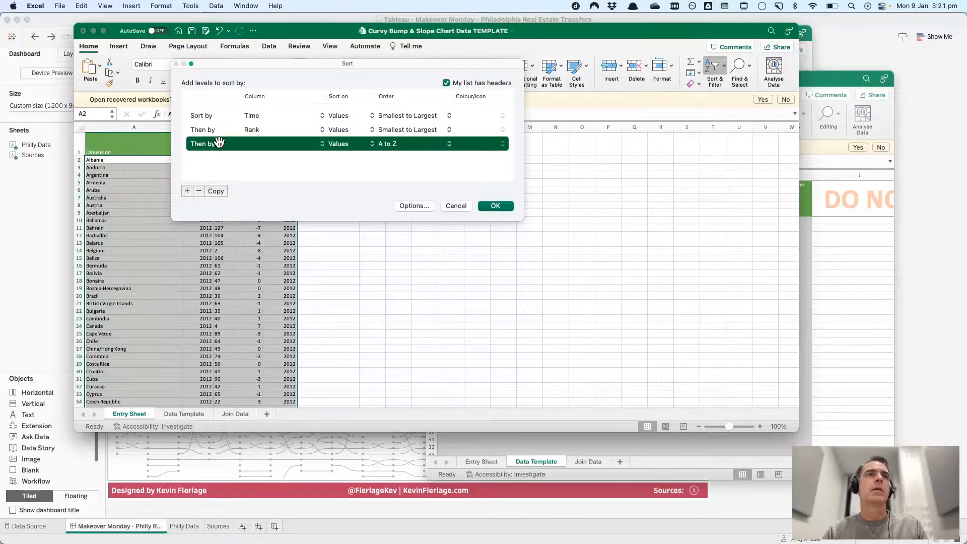
{"action": "left_click", "coordinate": [255, 144]}
{"action": "left_click", "coordinate": [265, 146]}
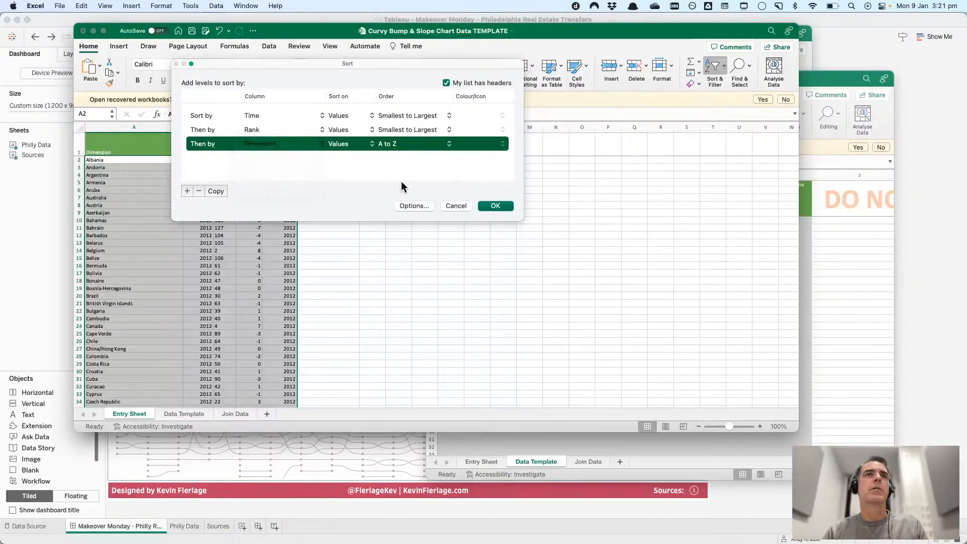
{"action": "left_click", "coordinate": [494, 206]}
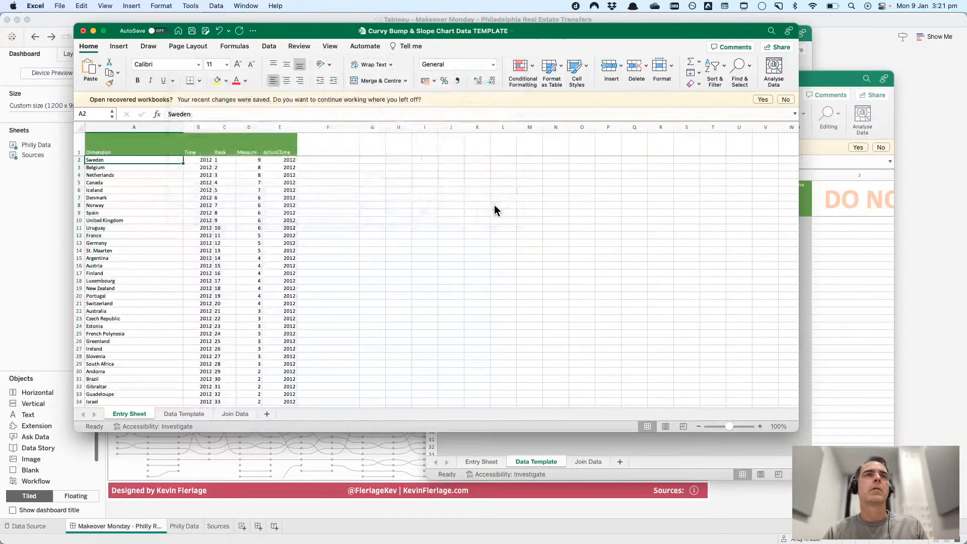
- Examine the Next Rank formula in F2 of the Data Template sheet and the options for its error
{"action": "left_click", "coordinate": [175, 412]}
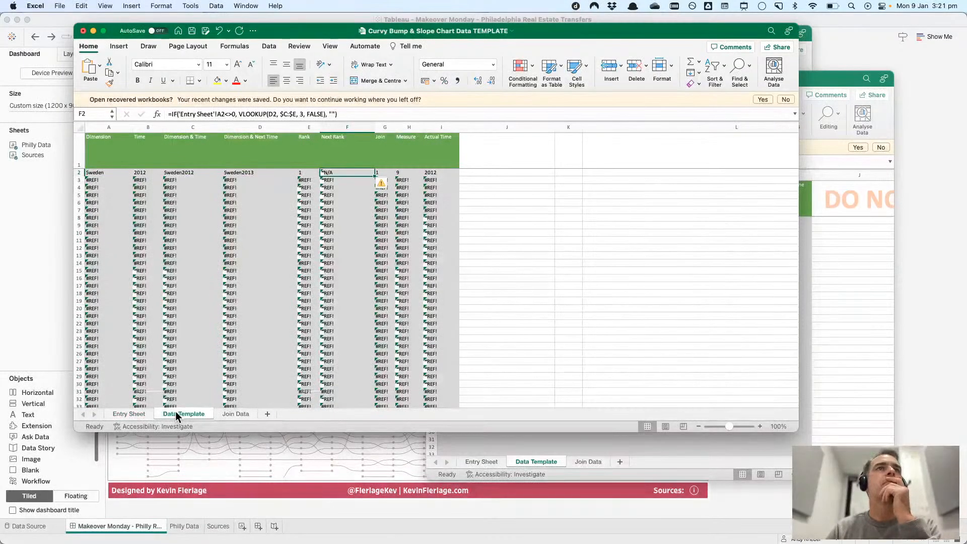
{"action": "left_click", "coordinate": [348, 114]}
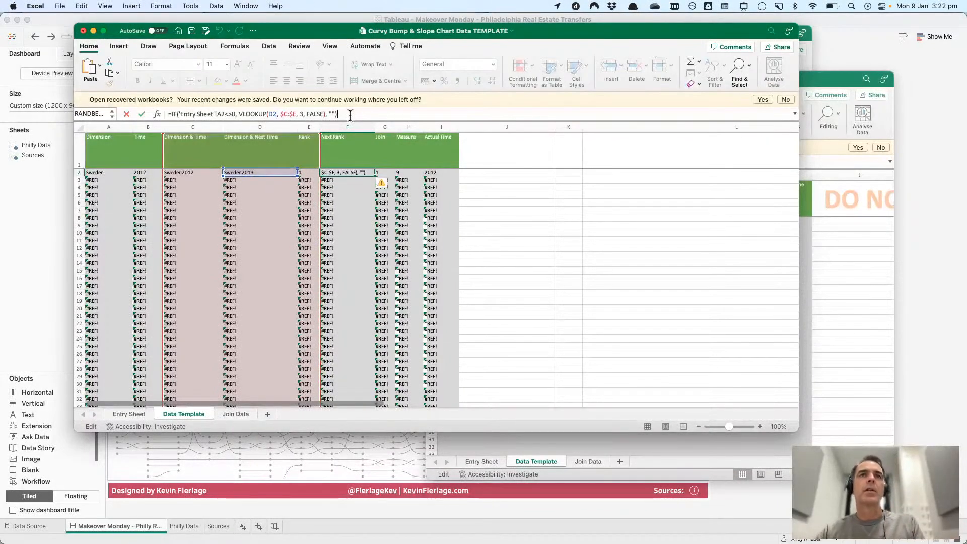
{"action": "key", "text": "Return"}
{"action": "left_click", "coordinate": [382, 185]}
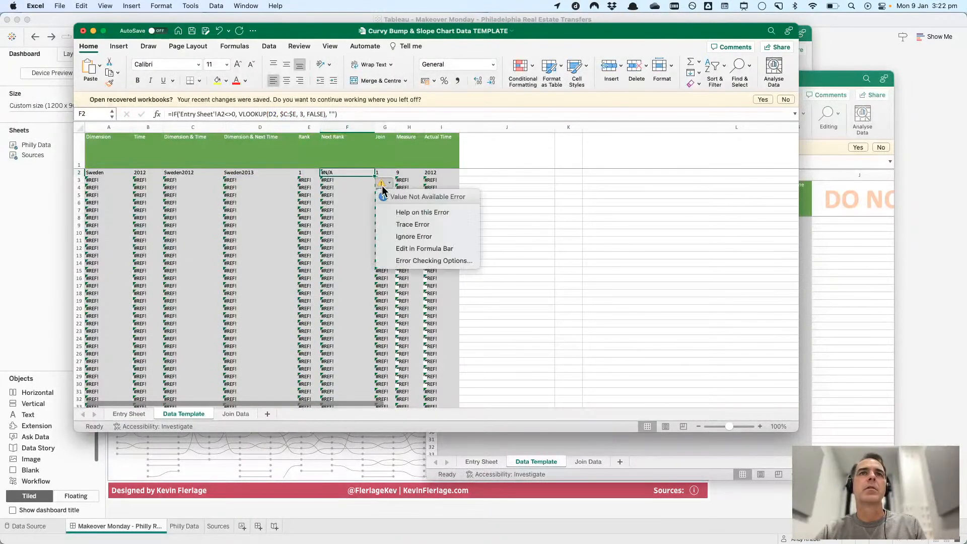
{"action": "left_click", "coordinate": [356, 179]}
- Fill the row 2 formulas in A2:I2 down through all the remaining rows of the Data Template sheet
{"action": "left_click_drag", "start_coordinate": [108, 173], "coordinate": [456, 173]}
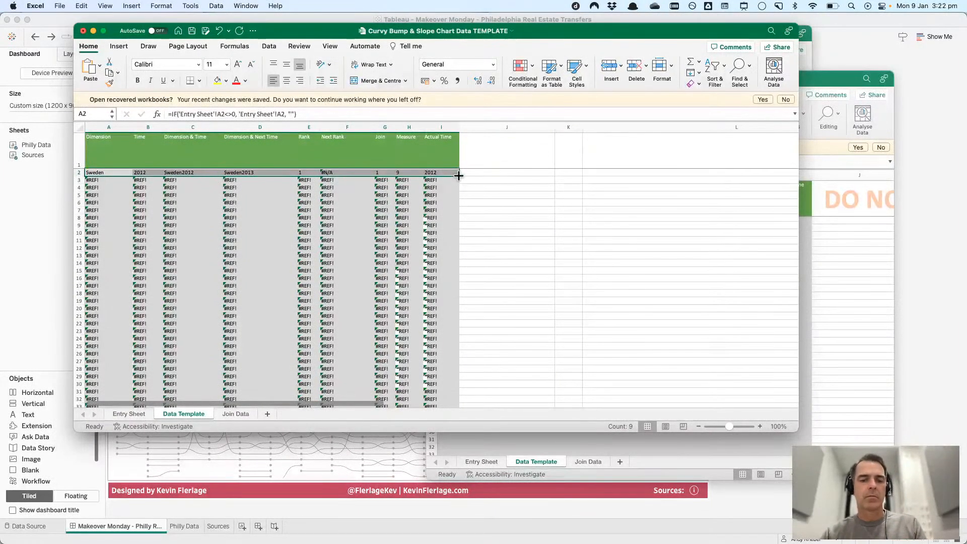
{"action": "double_click", "coordinate": [459, 175]}
{"action": "key", "text": "super+c"}
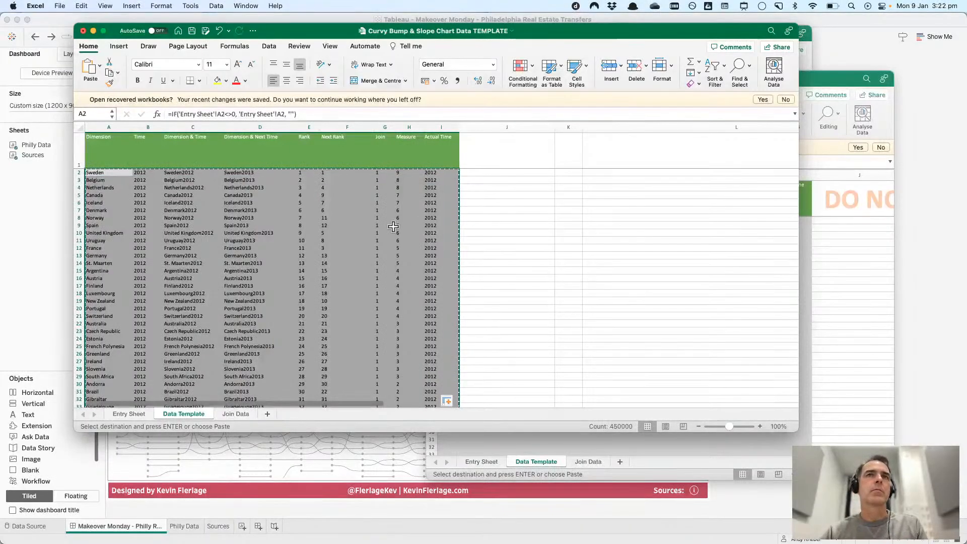
- Examine the filled Data Template rows down to the last formula row and return to the first records
{"action": "scroll", "coordinate": [393, 226], "scroll_direction": "down", "scroll_amount": 2}
{"action": "left_click", "coordinate": [394, 227]}
{"action": "key", "text": "super+Down"}
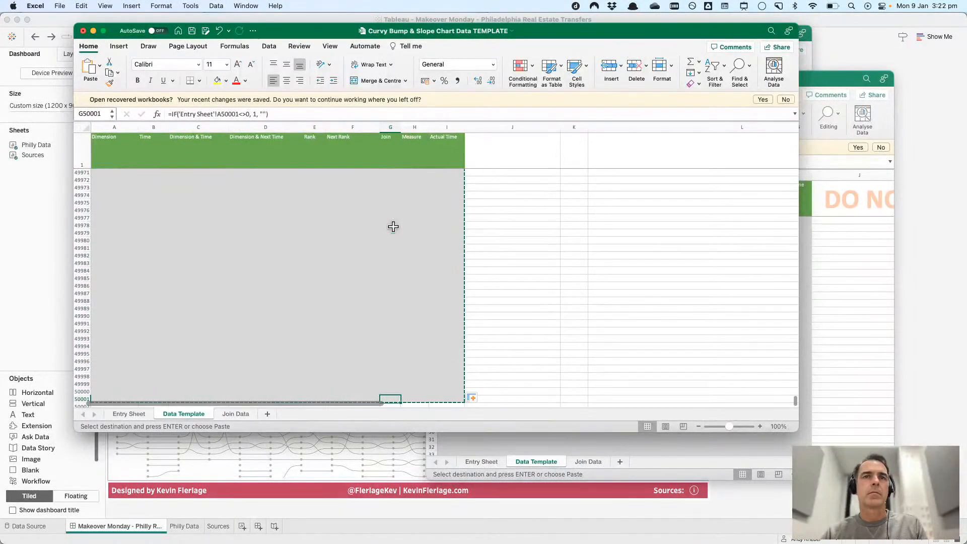
{"action": "key", "text": "super+Up"}
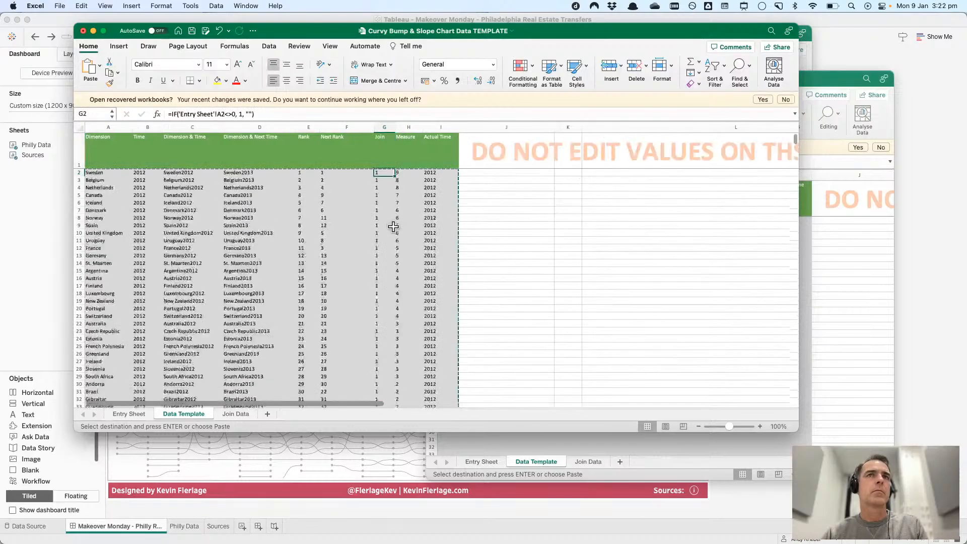
{"action": "scroll", "coordinate": [393, 226], "scroll_direction": "down", "scroll_amount": 20}
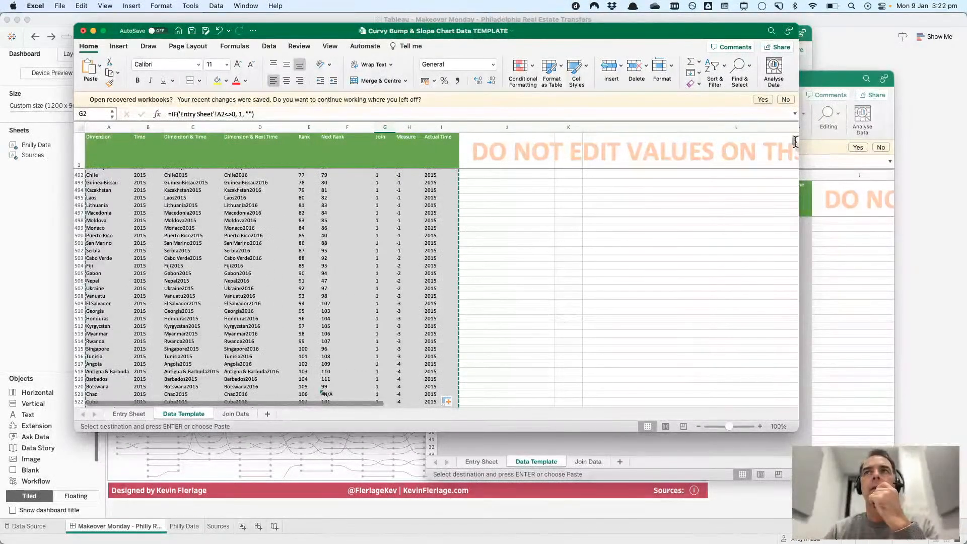
{"action": "left_click_drag", "start_coordinate": [796, 142], "coordinate": [791, 188]}
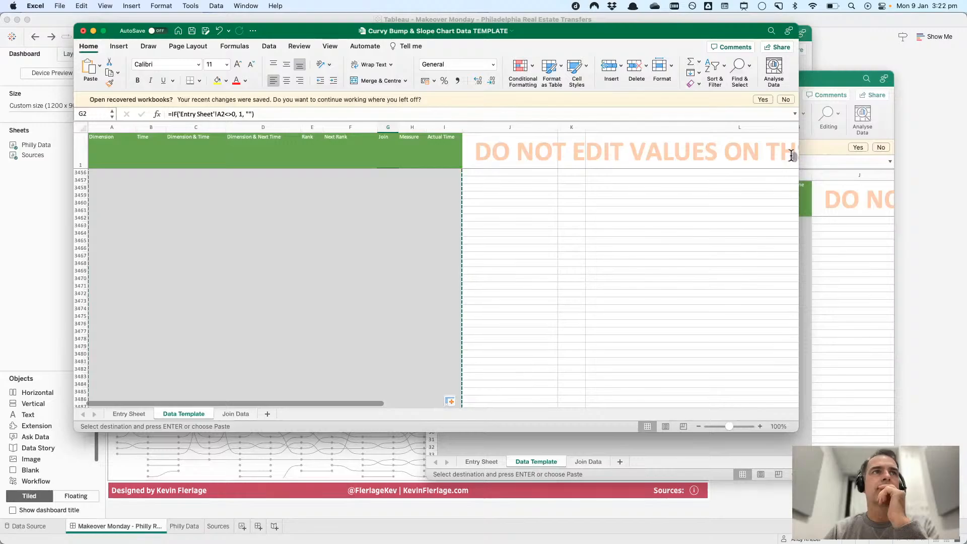
{"action": "left_click_drag", "start_coordinate": [791, 156], "coordinate": [796, 85]}
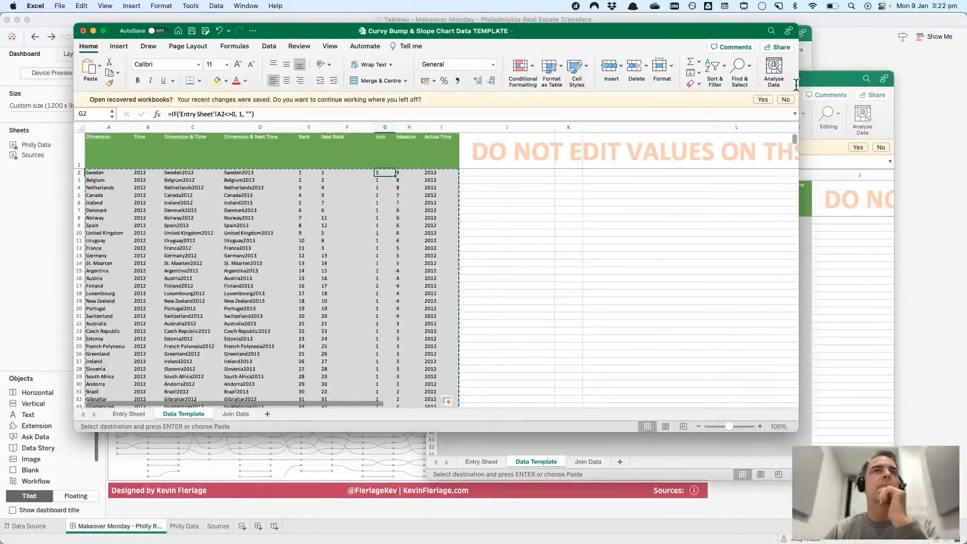
- Check the Next Rank and Rank formulas in row 2 of the Data Template sheet, and save the workbook
{"action": "left_click", "coordinate": [370, 139]}
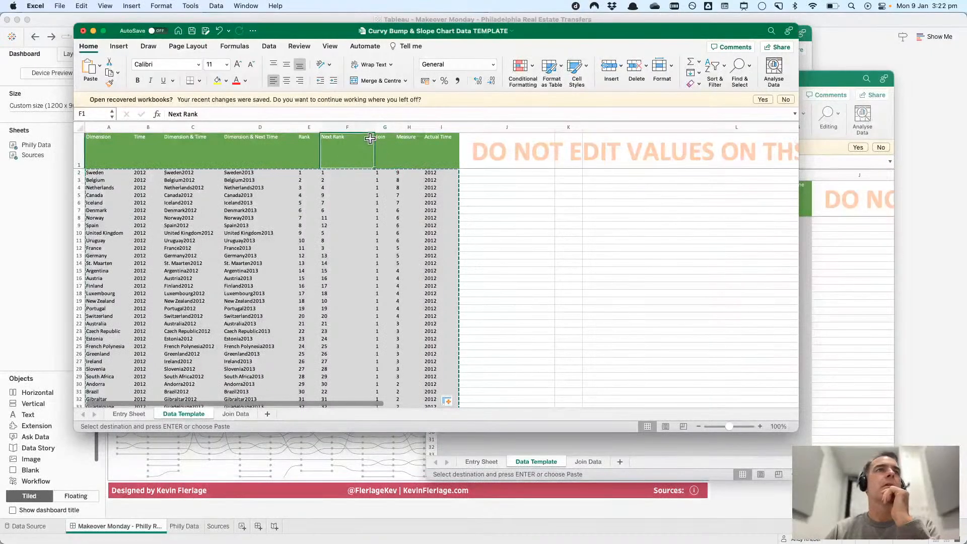
{"action": "key", "text": "Down"}
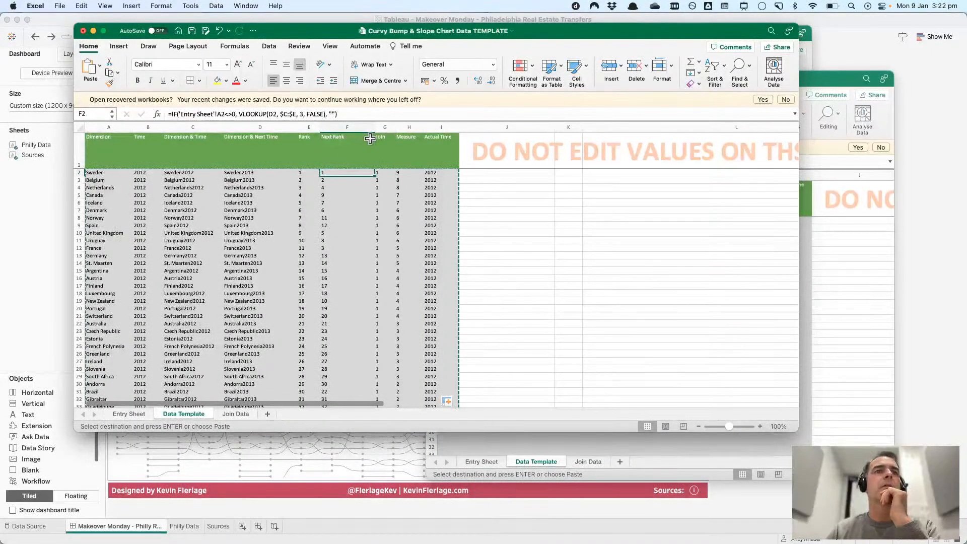
{"action": "key", "text": "Left"}
{"action": "key", "text": "Up"}
{"action": "key", "text": "Right"}
{"action": "key", "text": "Down"}
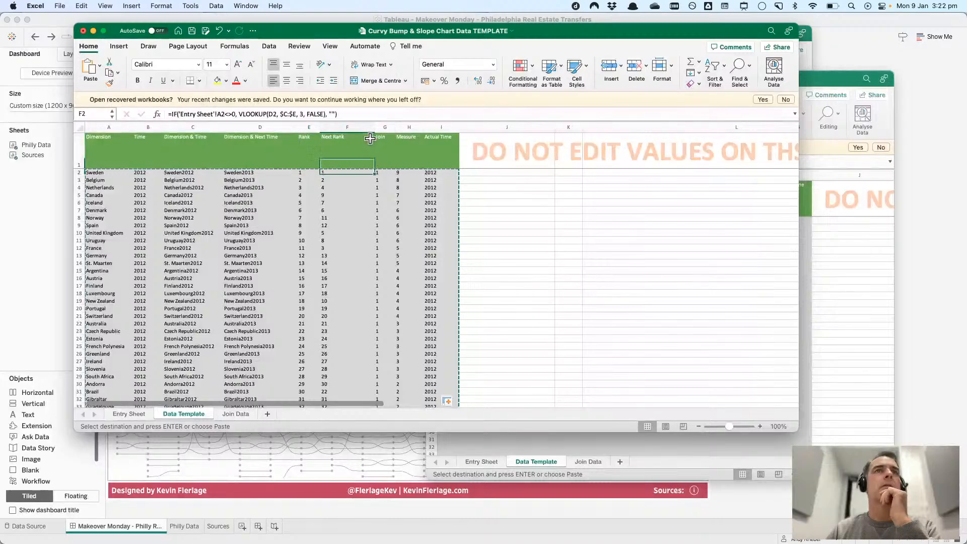
{"action": "key", "text": "Left"}
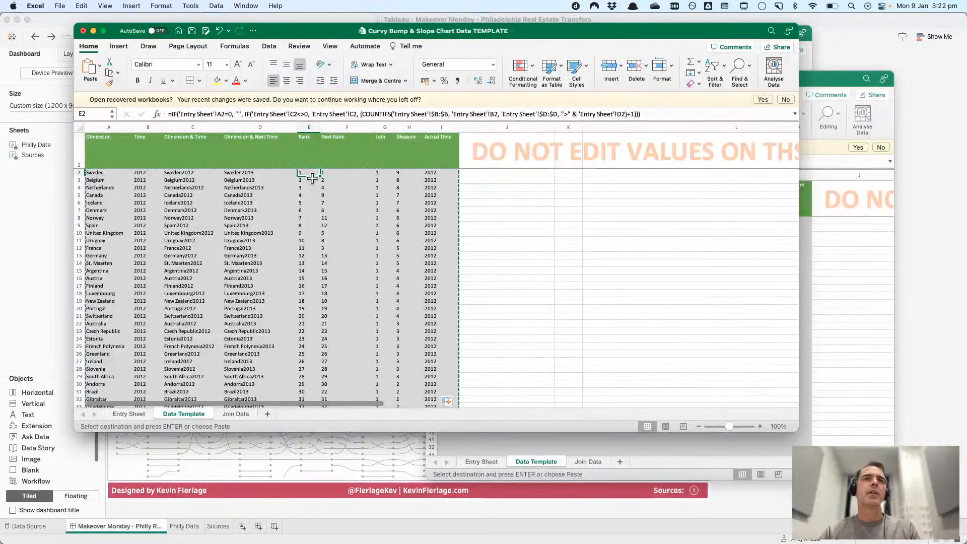
{"action": "left_click", "coordinate": [192, 31]}
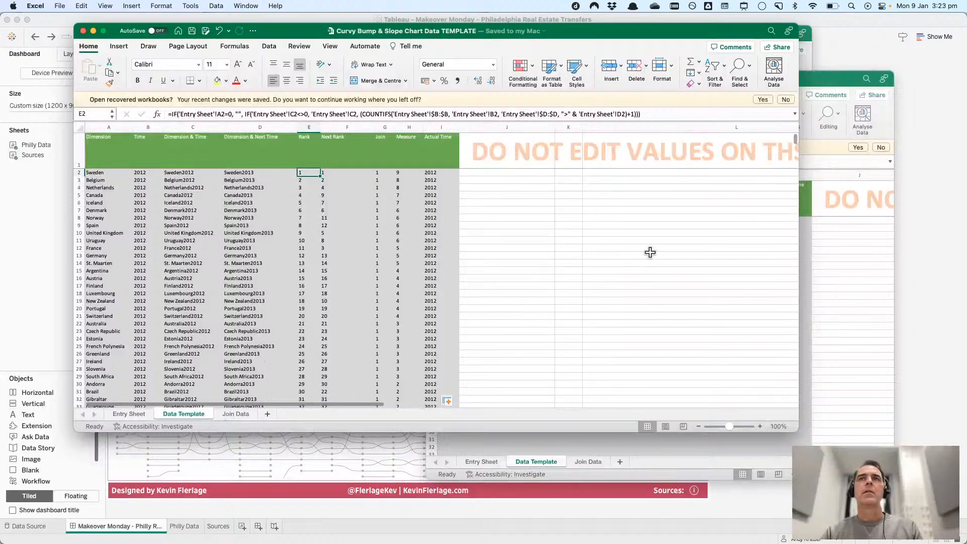
- Switch to the Philadelphia Real Estate Transfers workbook in Tableau and open the Philly Data sheet
{"action": "left_click", "coordinate": [844, 80]}
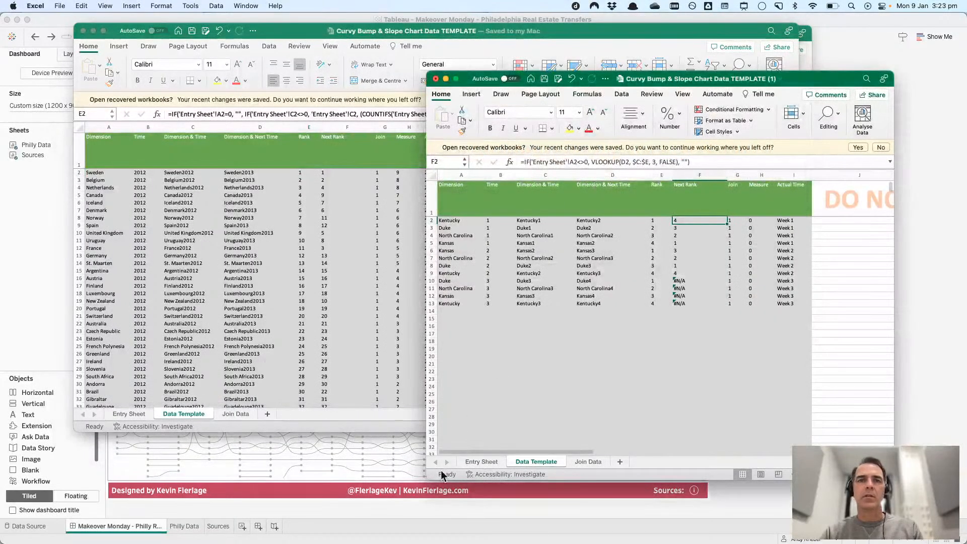
{"action": "left_click", "coordinate": [256, 506]}
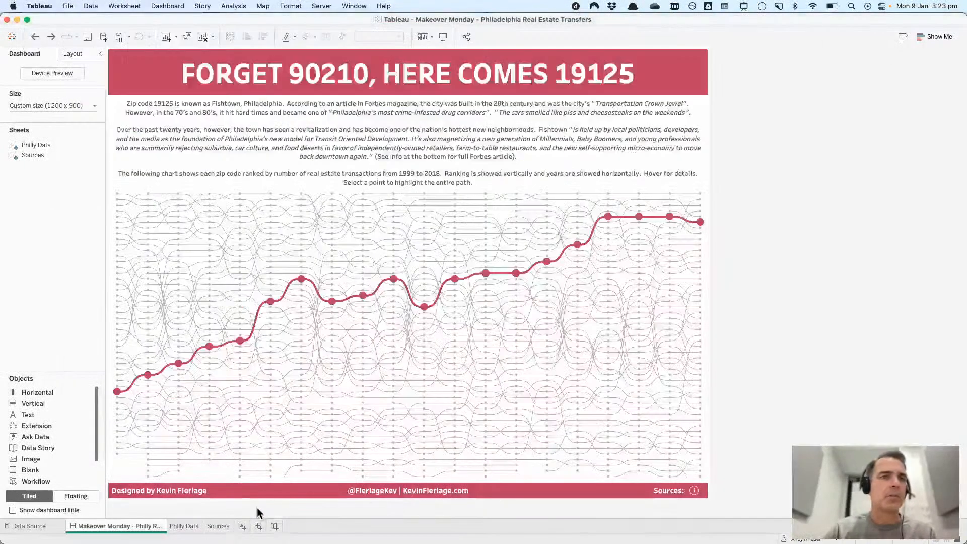
{"action": "left_click", "coordinate": [190, 527]}
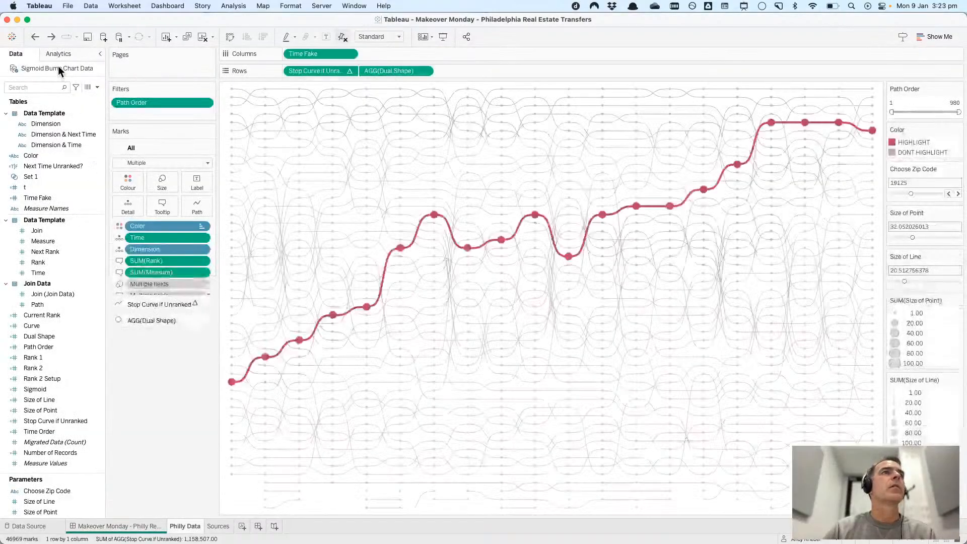
{"action": "right_click", "coordinate": [59, 66]}
{"action": "left_click", "coordinate": [69, 73]}
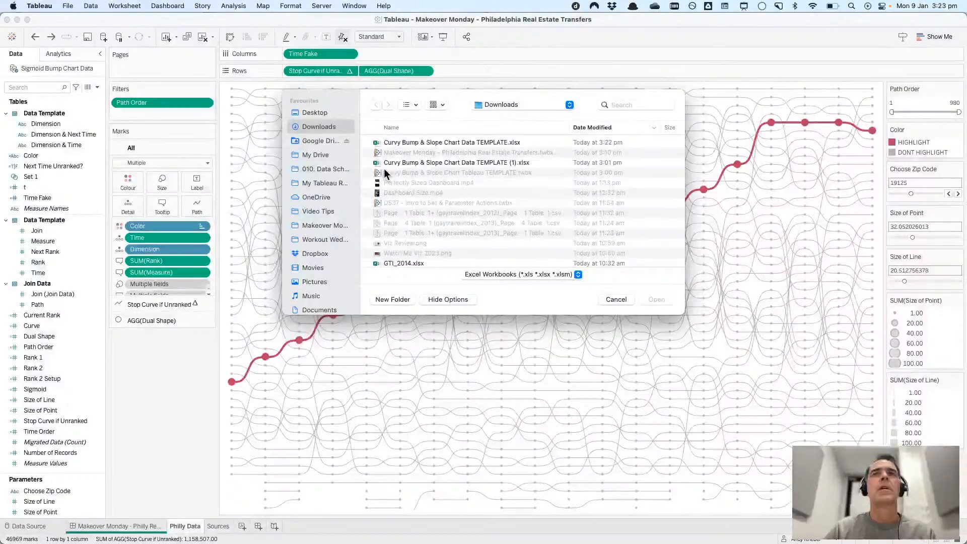
{"action": "left_click", "coordinate": [618, 299]}
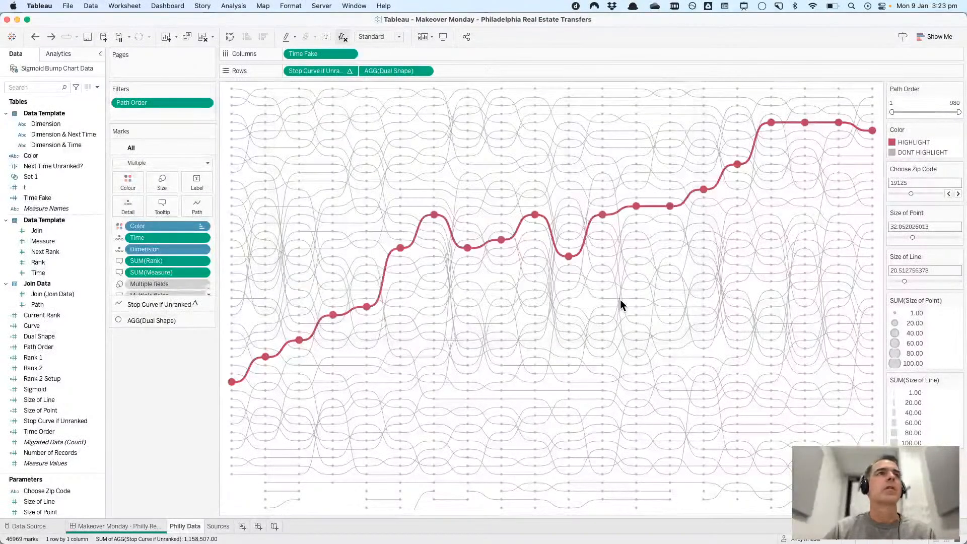
- Connect a new data source to the Curvy Bump & Slope Chart Data TEMPLATE.xlsx file in the Downloads folder
{"action": "left_click", "coordinate": [103, 37]}
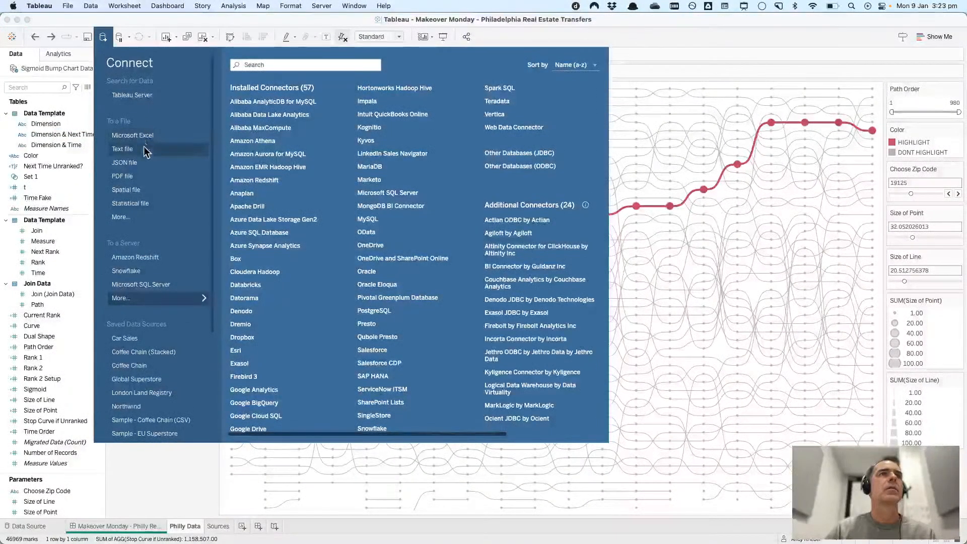
{"action": "left_click", "coordinate": [141, 219]}
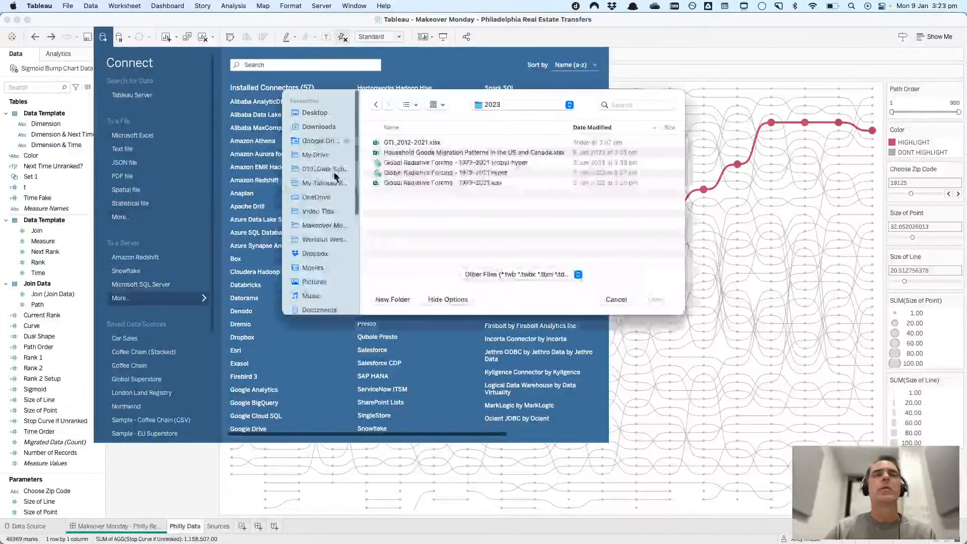
{"action": "left_click", "coordinate": [321, 128]}
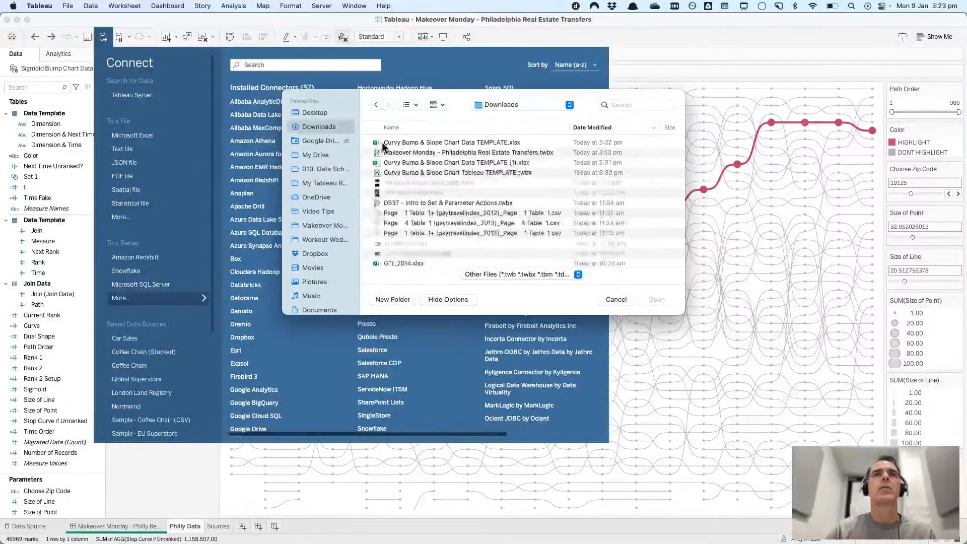
{"action": "double_click", "coordinate": [413, 142]}
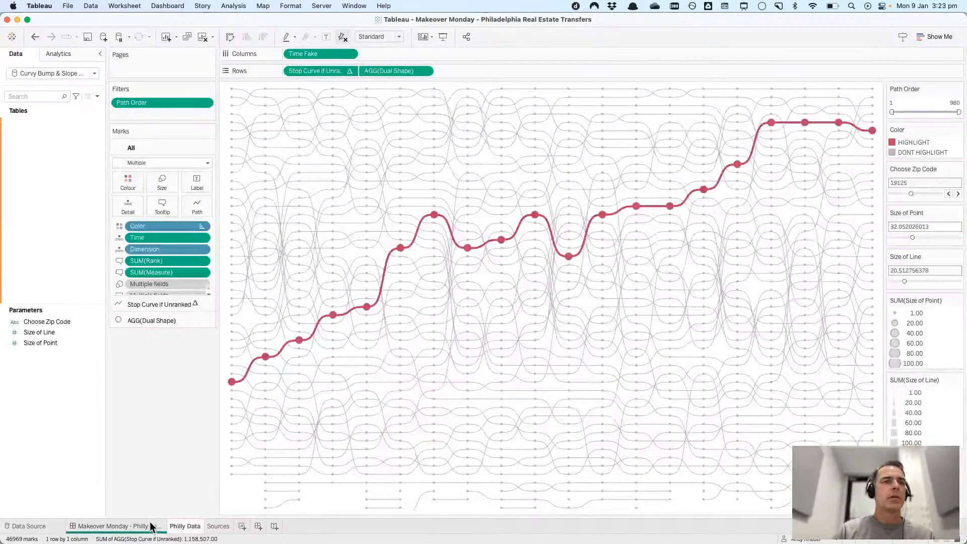
- Open the Curvy Bump & Slope Chart Data TEMPLATE data source for editing in the Philadelphia Real Estate Transfers workbook
{"action": "mouse_move", "coordinate": [151, 527]}
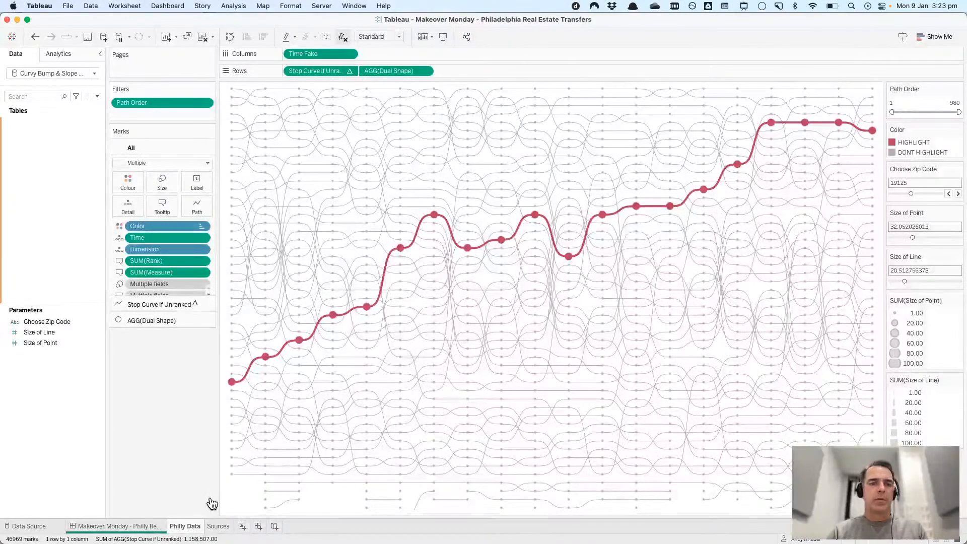
{"action": "key", "text": "super+Tab"}
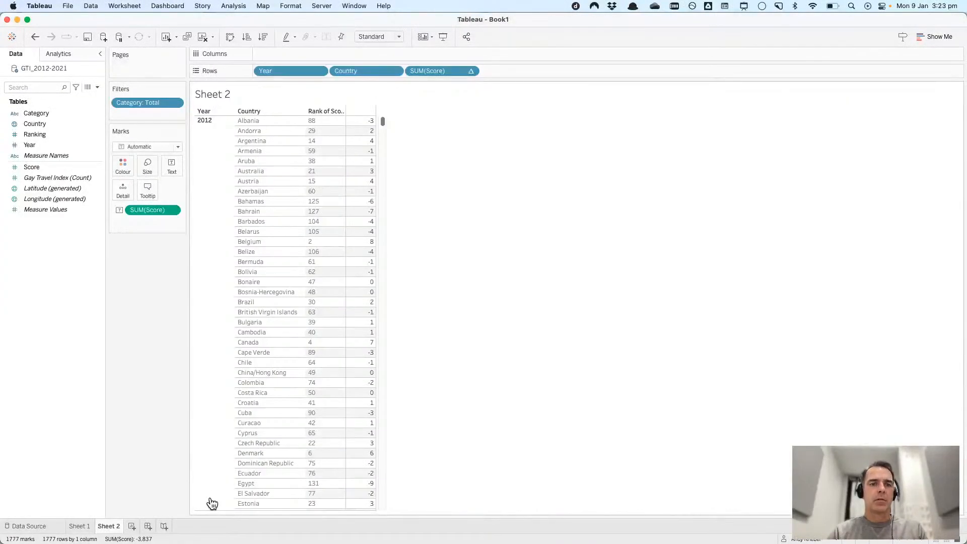
{"action": "key", "text": "super+grave"}
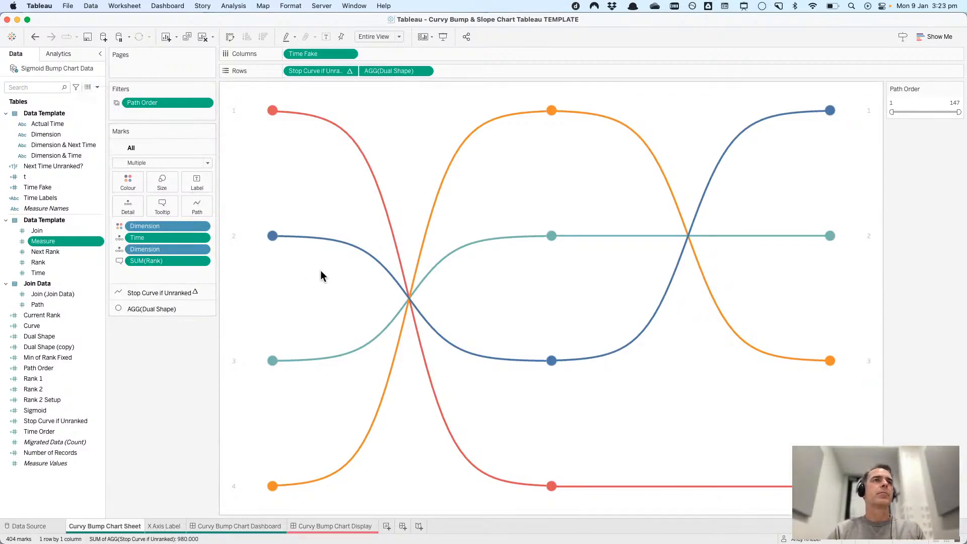
{"action": "key", "text": "super+grave"}
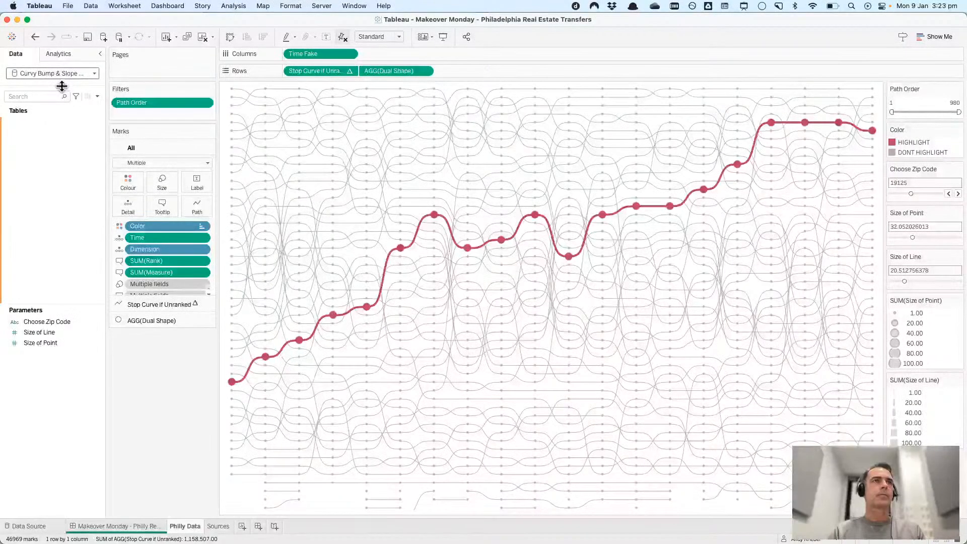
{"action": "left_click_drag", "start_coordinate": [62, 86], "coordinate": [62, 126]}
{"action": "right_click", "coordinate": [57, 68]}
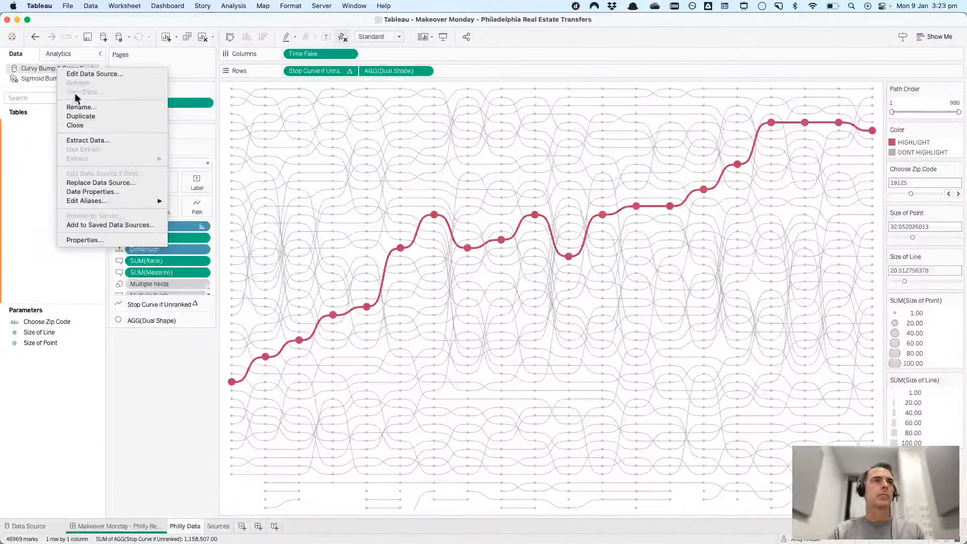
{"action": "left_click", "coordinate": [81, 73]}
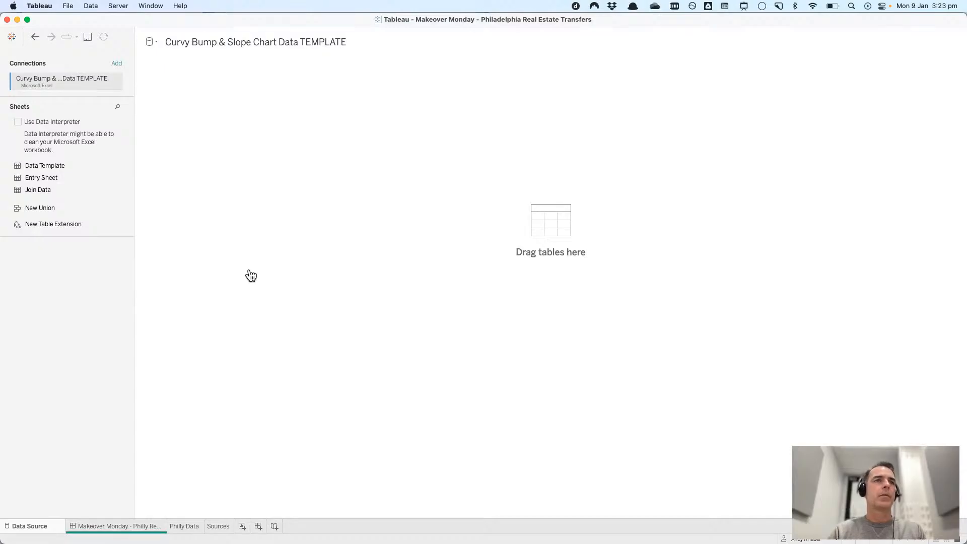
- Edit the Sigmoid Bump Chart Data source in the Curvy Bump & Slope Chart Tableau TEMPLATE workbook, supplying Curvy Bump & Slope Chart Data TEMPLATE (1).xlsx
{"action": "key", "text": "super+grave"}
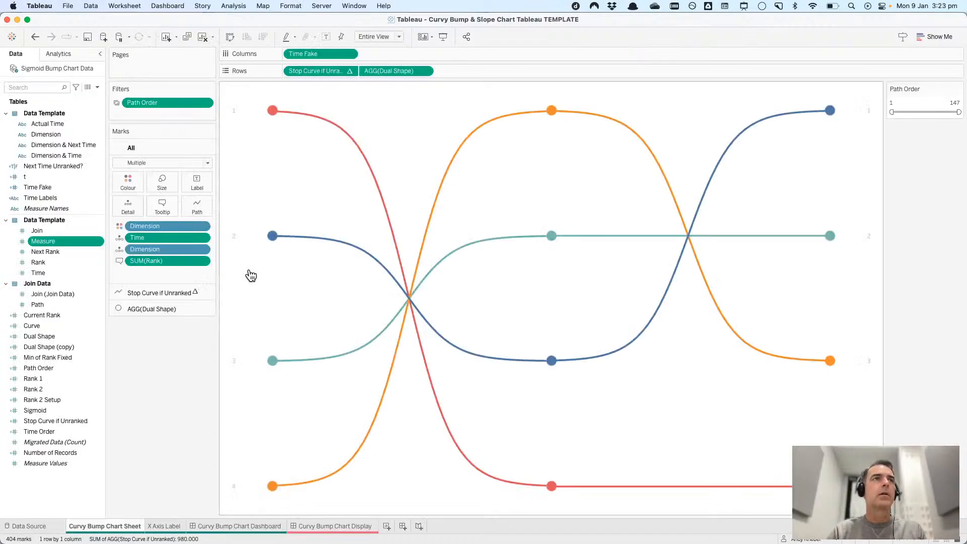
{"action": "right_click", "coordinate": [67, 68]}
{"action": "left_click", "coordinate": [81, 76]}
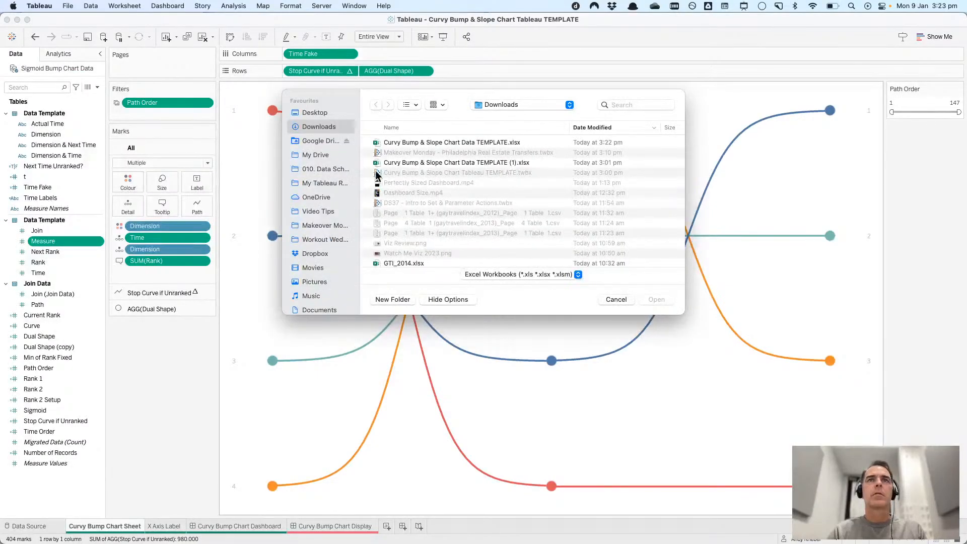
{"action": "left_click", "coordinate": [413, 165]}
{"action": "left_click", "coordinate": [667, 300]}
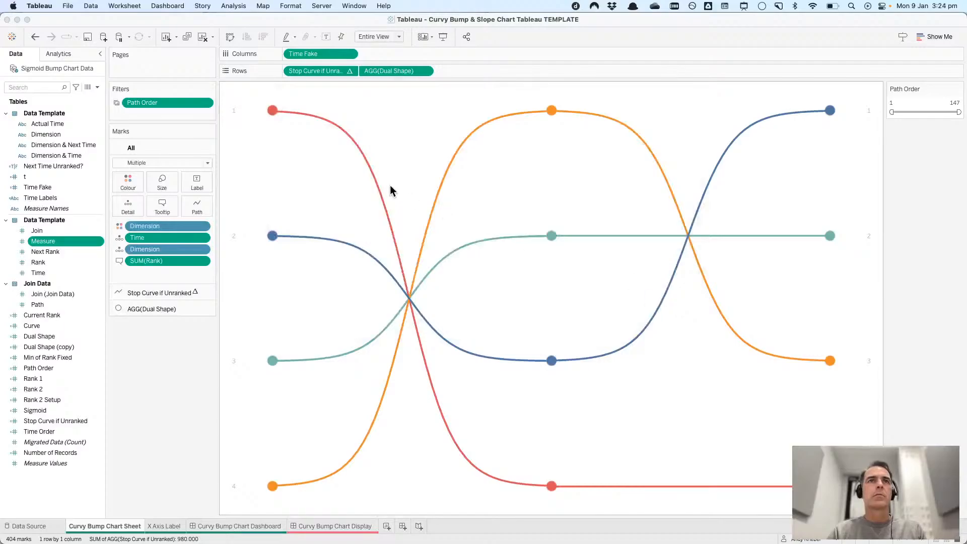
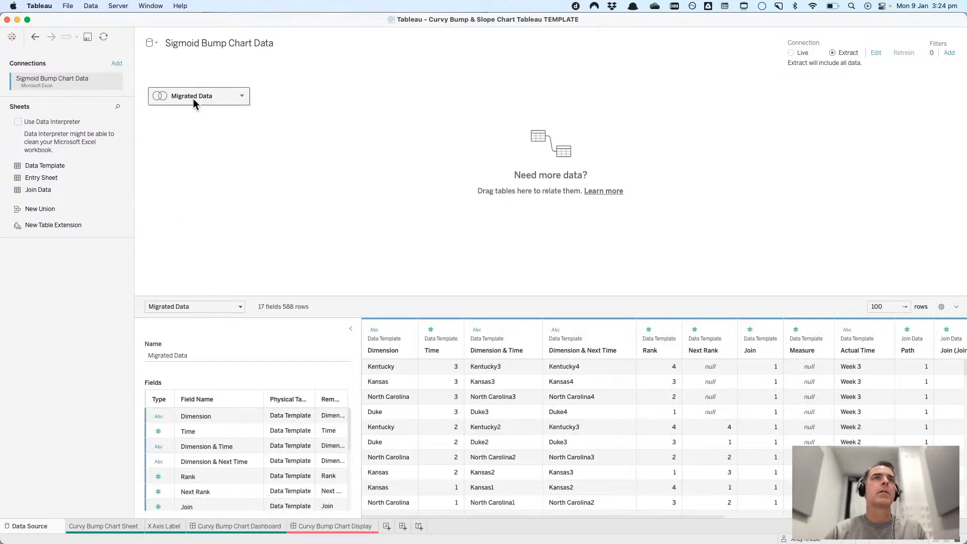
- Examine the join type and clause between Data Template and Join Data inside the Migrated Data table
{"action": "double_click", "coordinate": [198, 98]}
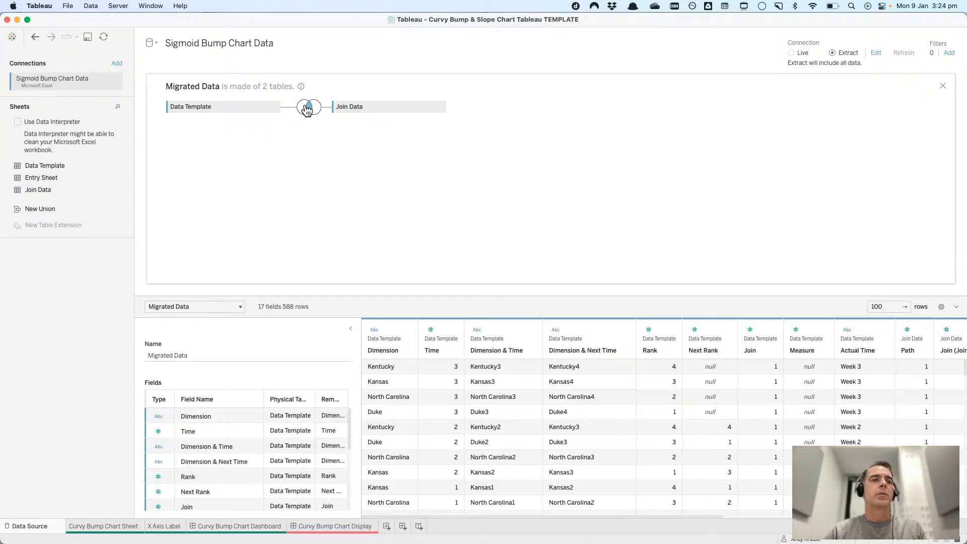
{"action": "key", "text": "super+Tab"}
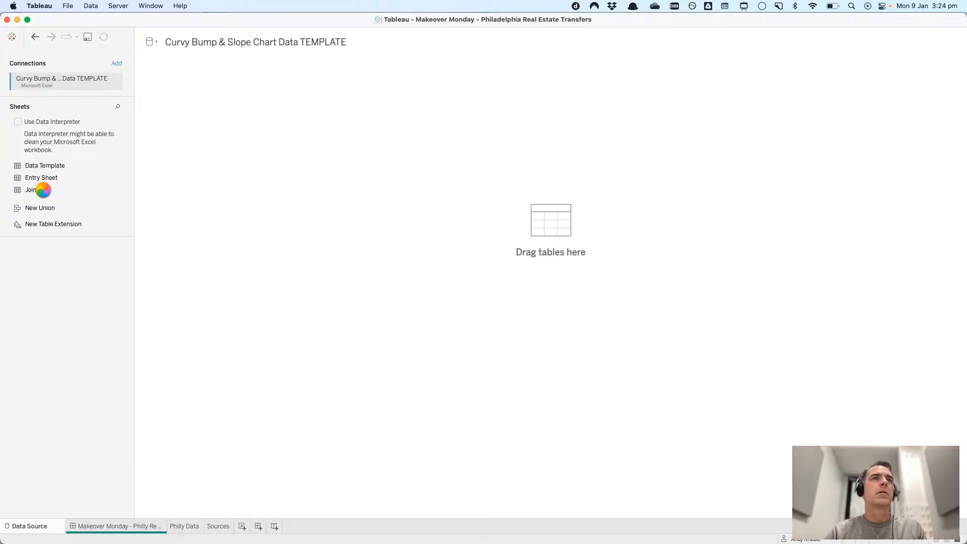
{"action": "key", "text": "super+Tab"}
{"action": "left_click", "coordinate": [312, 109]}
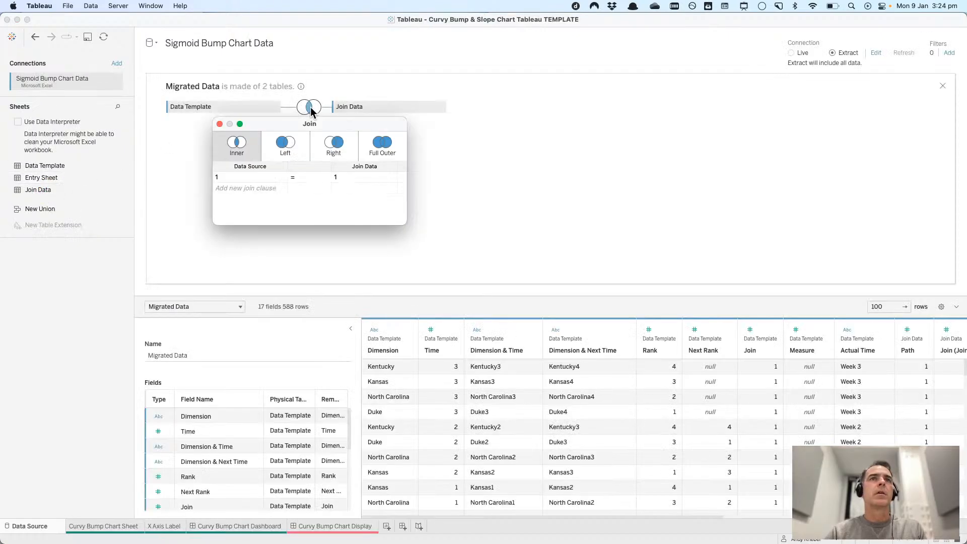
{"action": "key", "text": "super+Tab"}
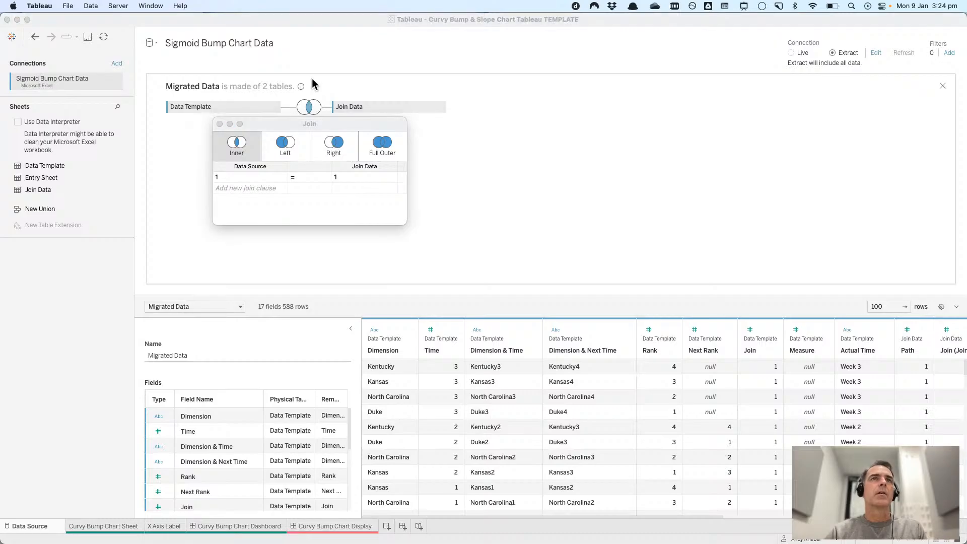
{"action": "left_click", "coordinate": [218, 123]}
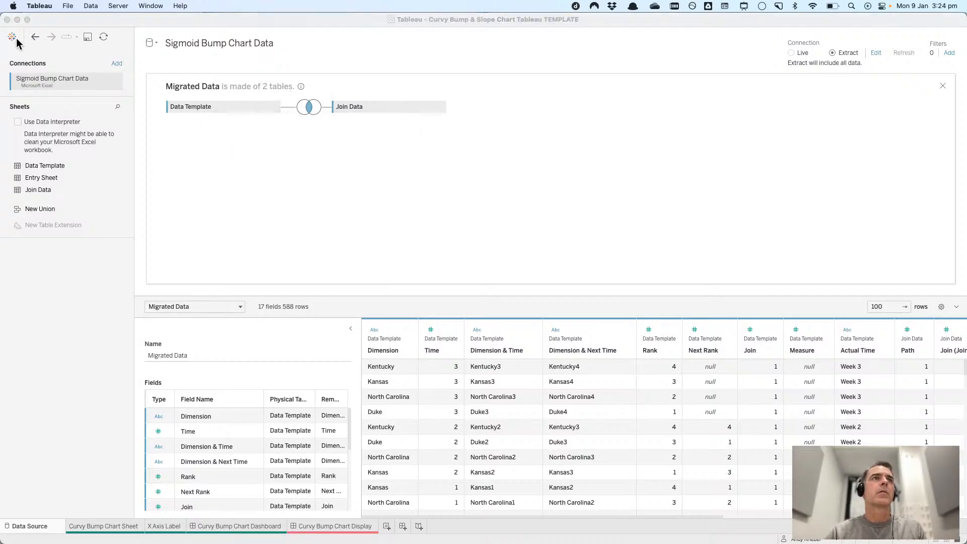
- Return to the Philadelphia Real Estate Transfers workbook and join the Join Data sheet to Data Template inside its physical table
{"action": "key", "text": "super+Tab"}
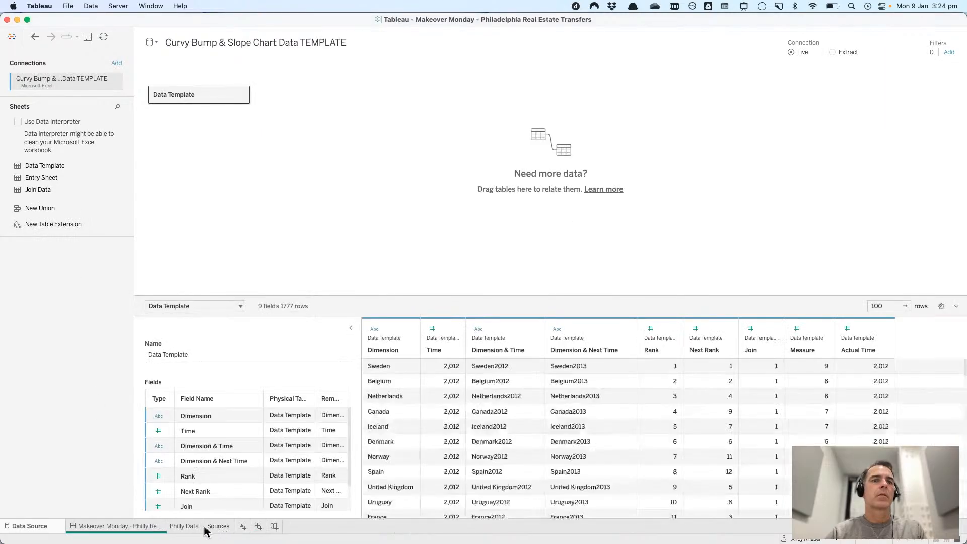
{"action": "double_click", "coordinate": [175, 93]}
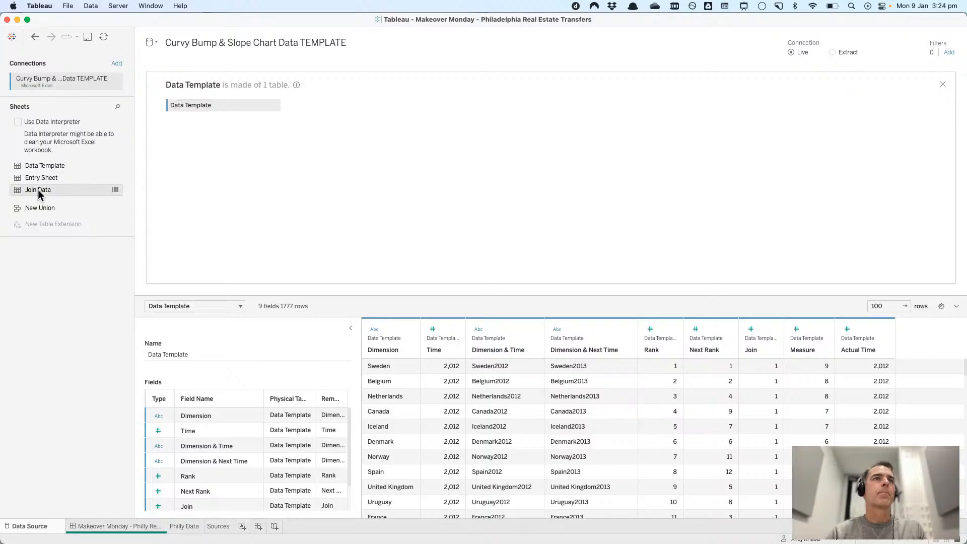
{"action": "left_click_drag", "start_coordinate": [38, 189], "coordinate": [312, 104]}
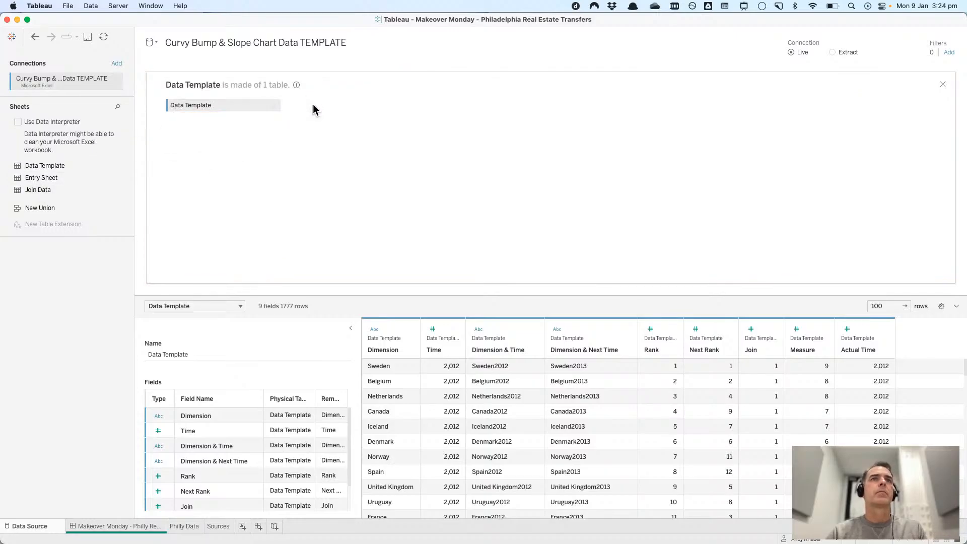
- Try to create a join calculation for the Data Template side of the join clause
{"action": "left_click", "coordinate": [262, 176]}
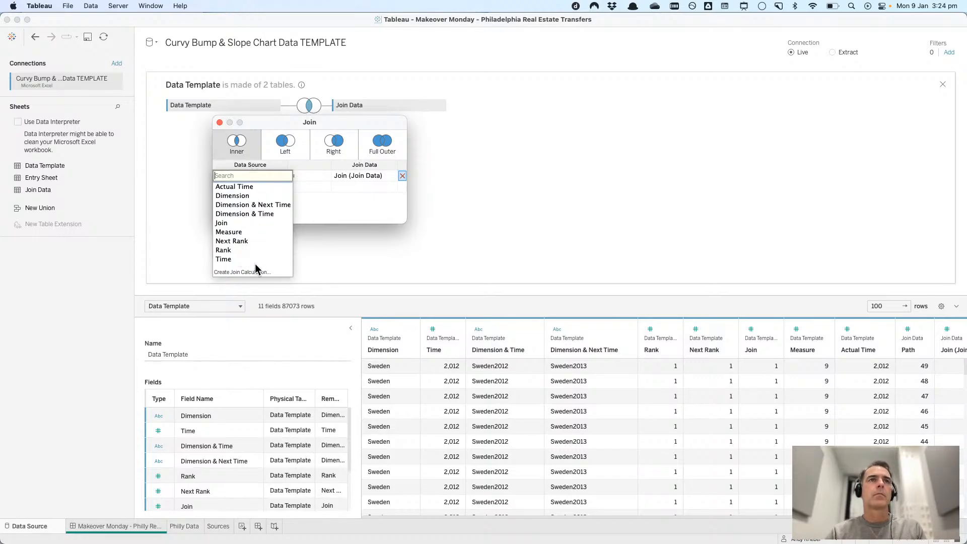
{"action": "left_click", "coordinate": [255, 271]}
{"action": "left_click", "coordinate": [257, 175]}
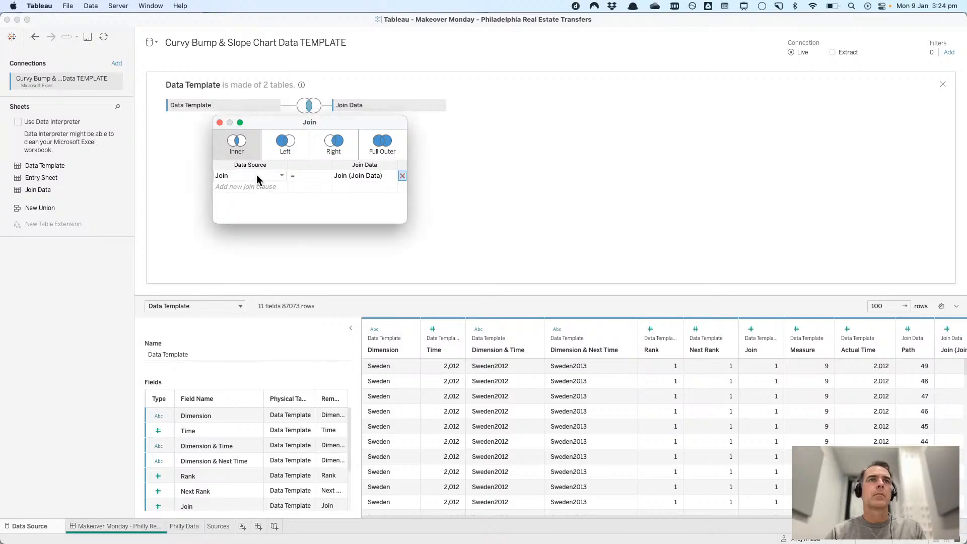
{"action": "left_click", "coordinate": [257, 175]}
{"action": "left_click", "coordinate": [251, 271]}
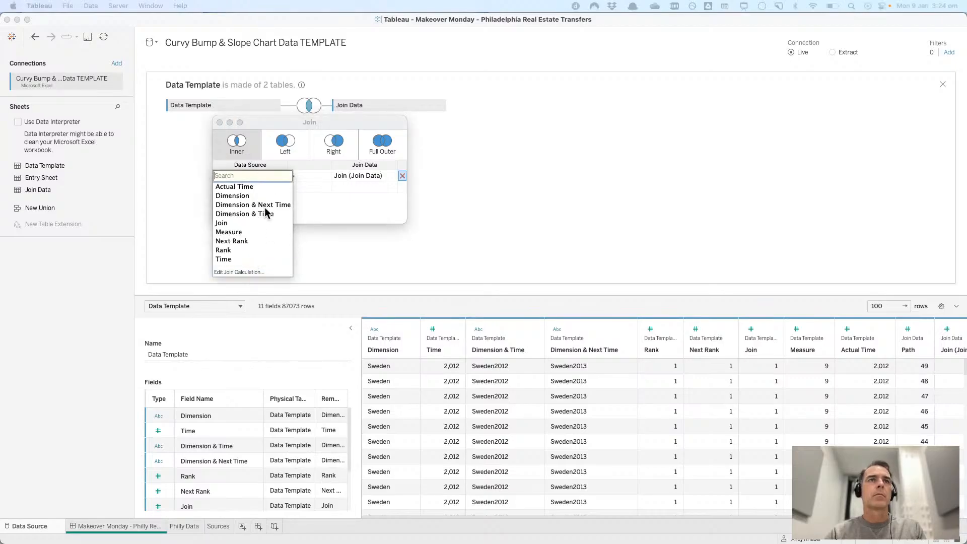
- Try to create a join calculation for the Join Data side of the join clause
{"action": "left_click", "coordinate": [351, 177]}
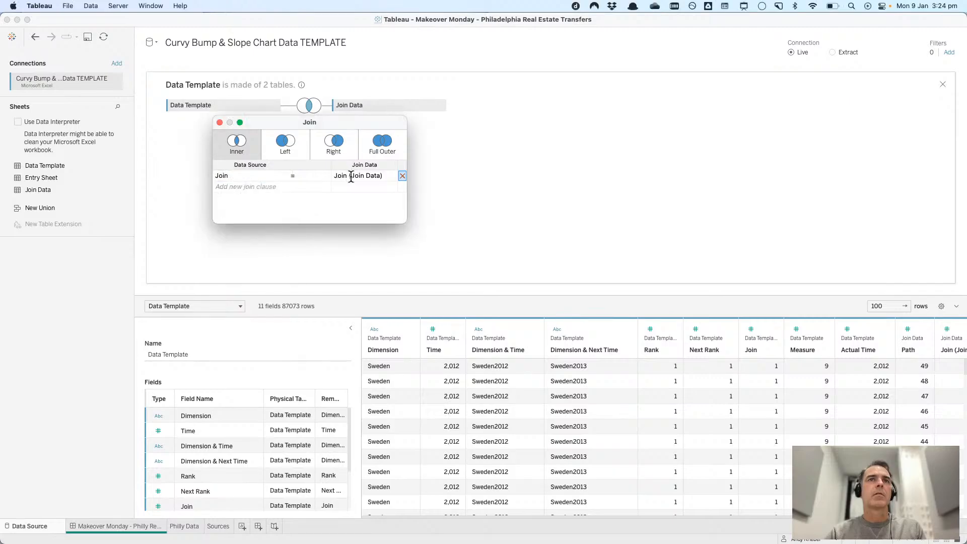
{"action": "left_click", "coordinate": [351, 177]}
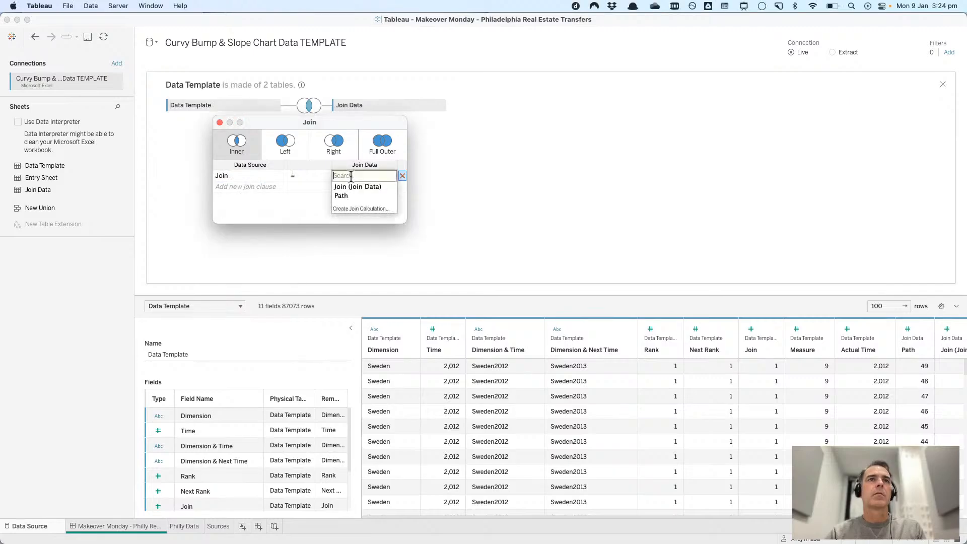
{"action": "left_click", "coordinate": [356, 207]}
{"action": "left_click", "coordinate": [297, 206]}
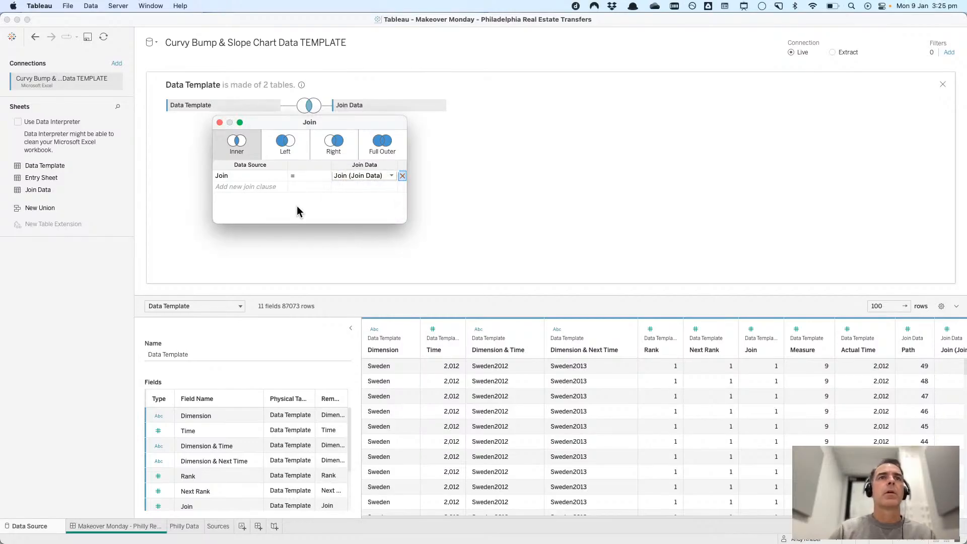
- Try again to replace the Data Template field in the existing join clause with a join calculation
{"action": "left_click", "coordinate": [257, 188]}
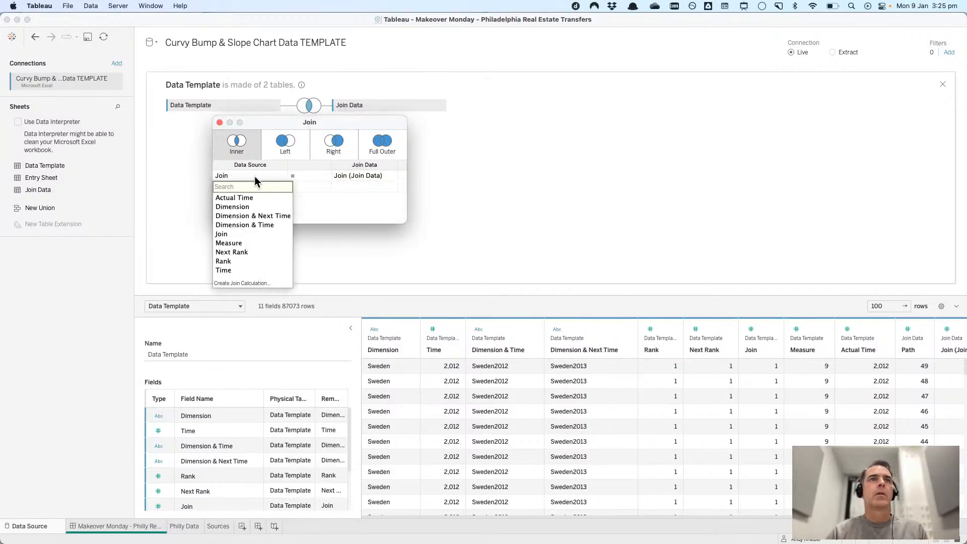
{"action": "left_click", "coordinate": [255, 177]}
{"action": "left_click", "coordinate": [255, 176]}
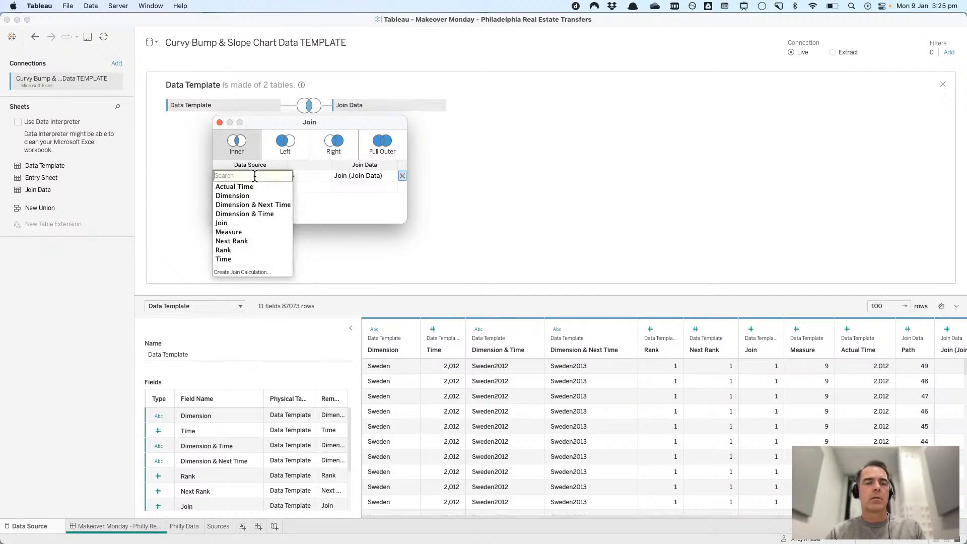
{"action": "left_click", "coordinate": [249, 272]}
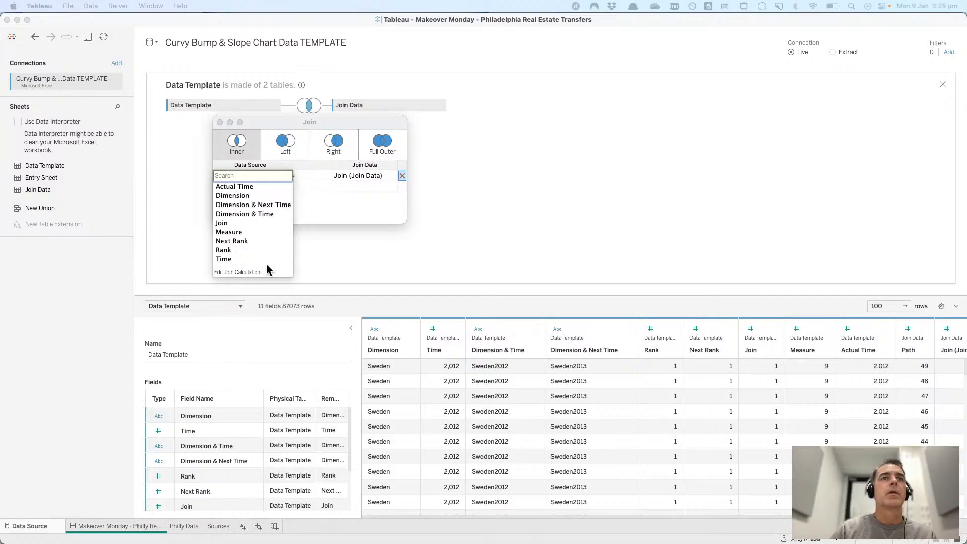
{"action": "left_click", "coordinate": [346, 249]}
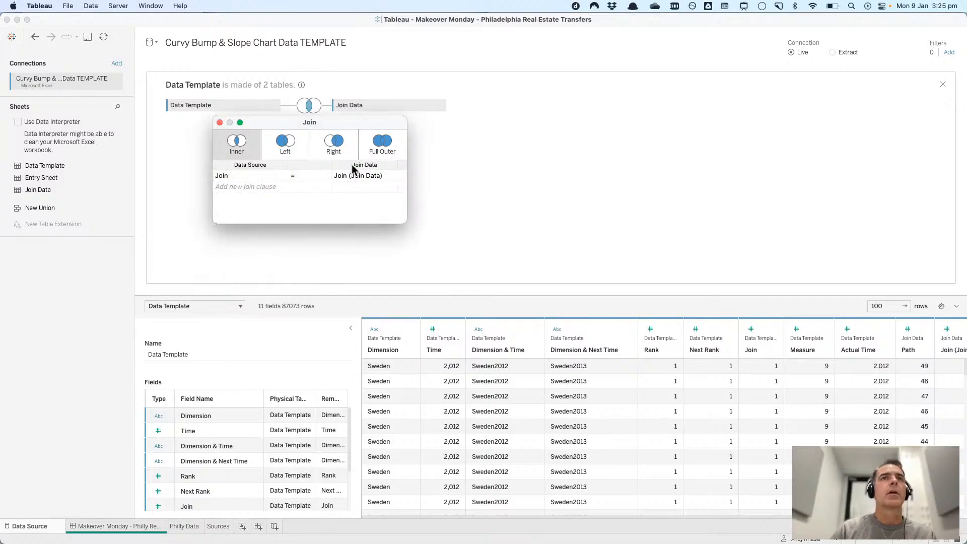
- Close the join settings and remove Join Data from the Data Template physical table
{"action": "left_click", "coordinate": [220, 122]}
{"action": "left_click", "coordinate": [441, 105]}
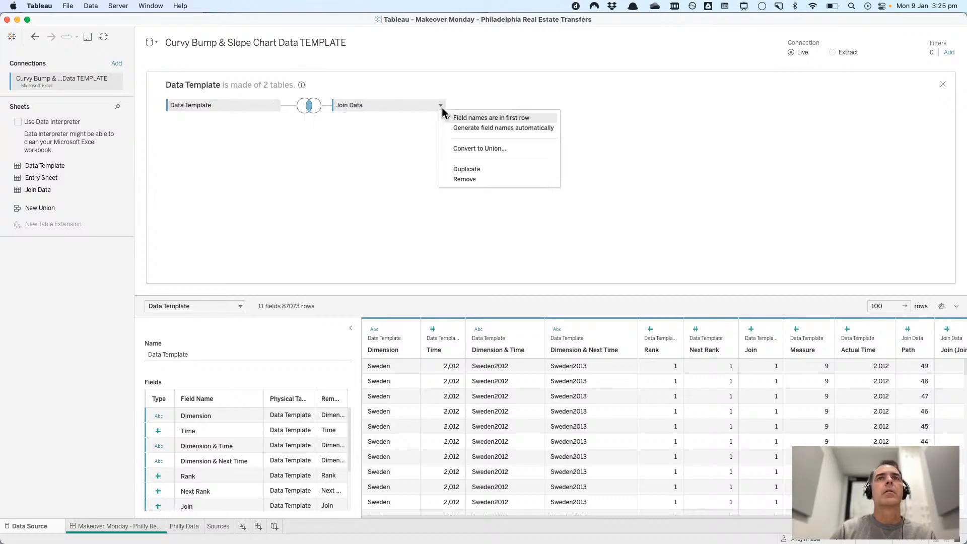
{"action": "left_click", "coordinate": [451, 179]}
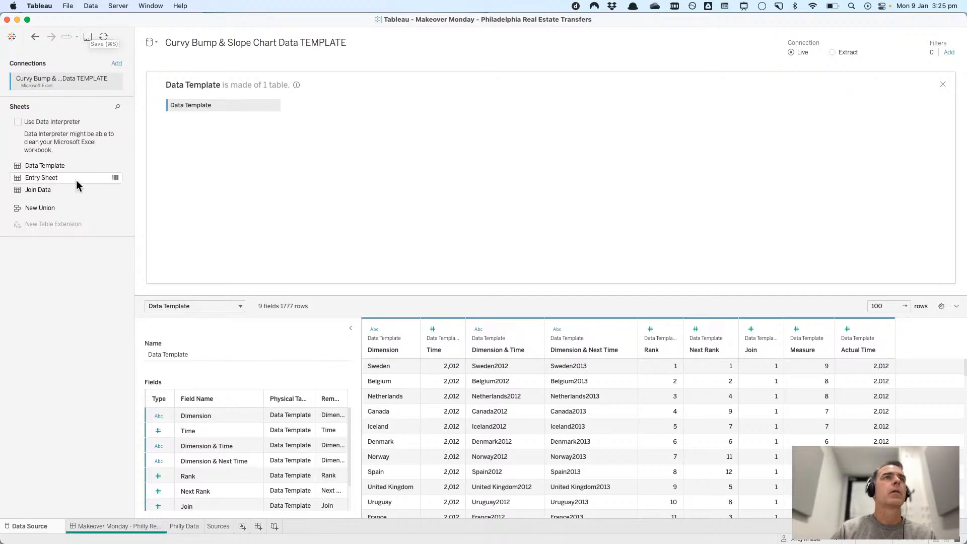
- Relate the Join Data sheet to the Data Template table, and try to edit the calculation on the relationship's Data Template side
{"action": "left_click", "coordinate": [942, 84]}
{"action": "left_click_drag", "start_coordinate": [39, 191], "coordinate": [277, 98]}
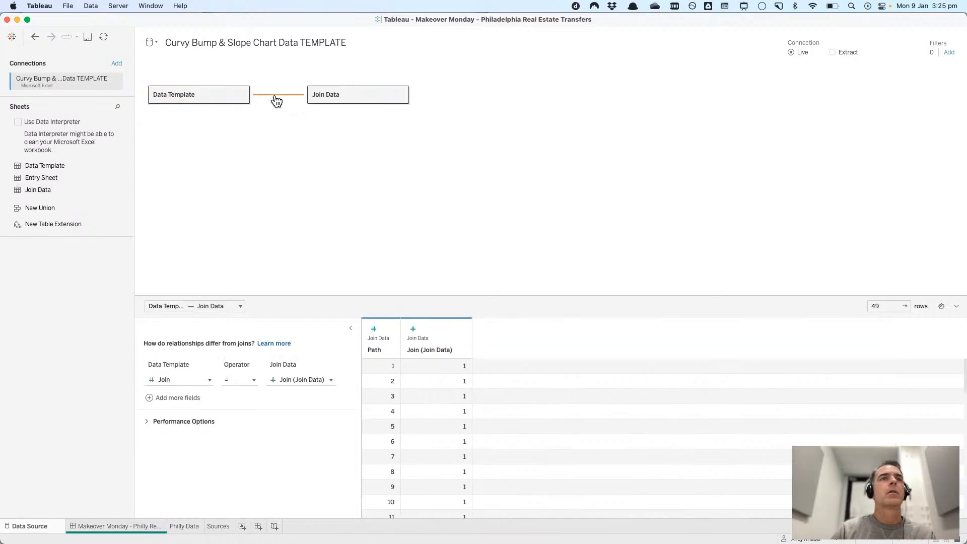
{"action": "left_click", "coordinate": [191, 378]}
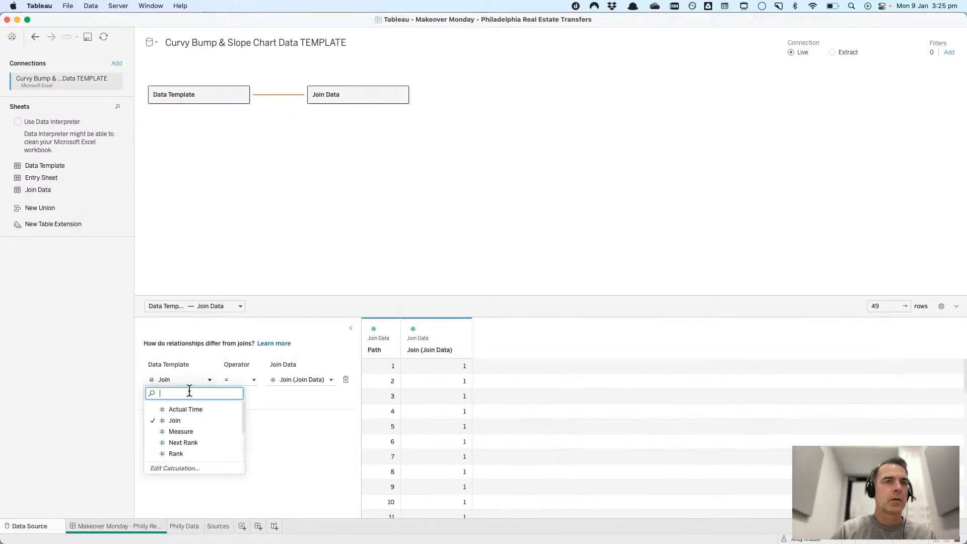
{"action": "left_click", "coordinate": [177, 467]}
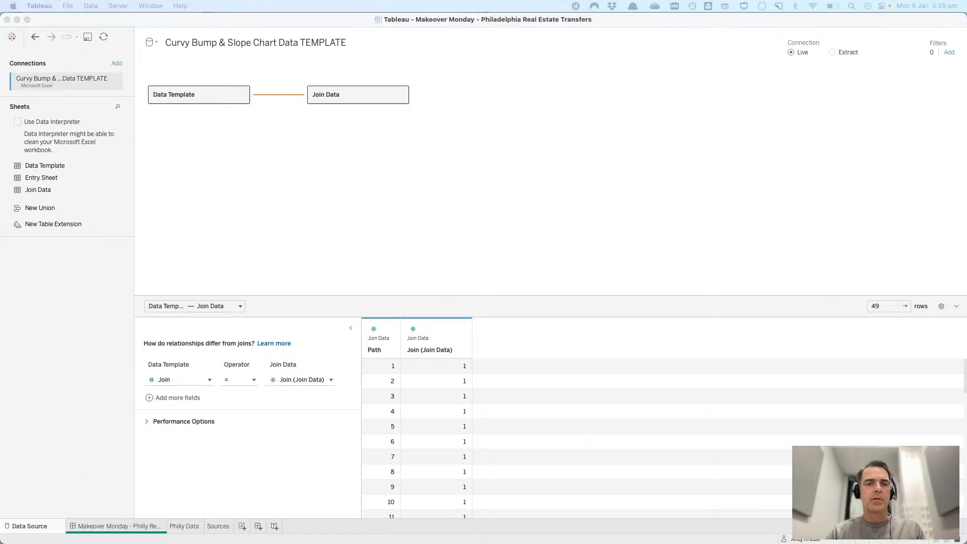
{"action": "key", "text": "Escape"}
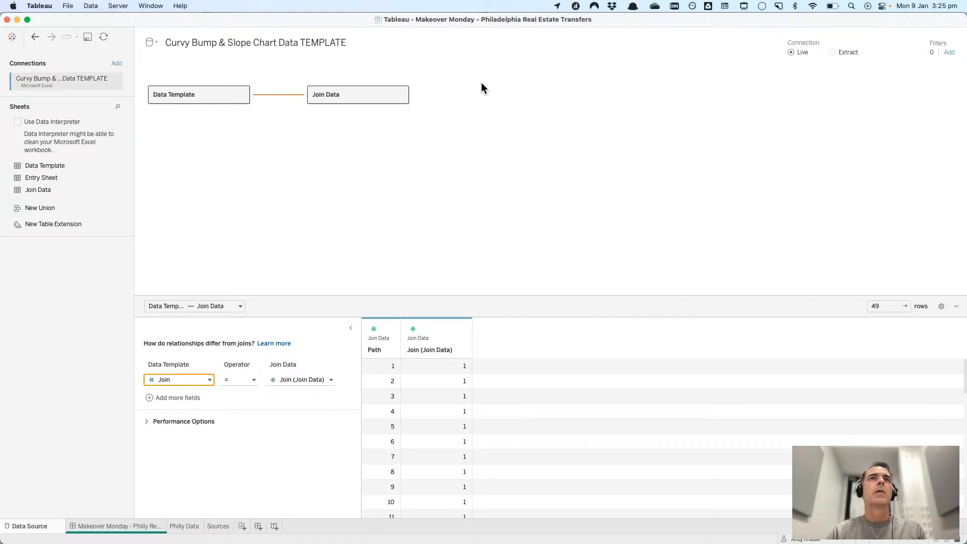
- Remove the related Join Data table and join the Join Data sheet inside the Data Template logical table instead
{"action": "left_click", "coordinate": [401, 95]}
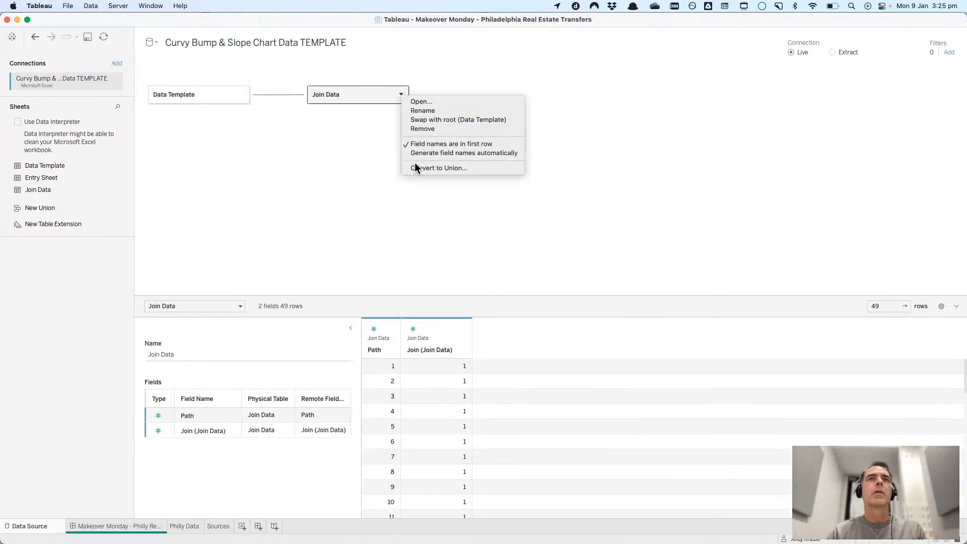
{"action": "left_click", "coordinate": [407, 128]}
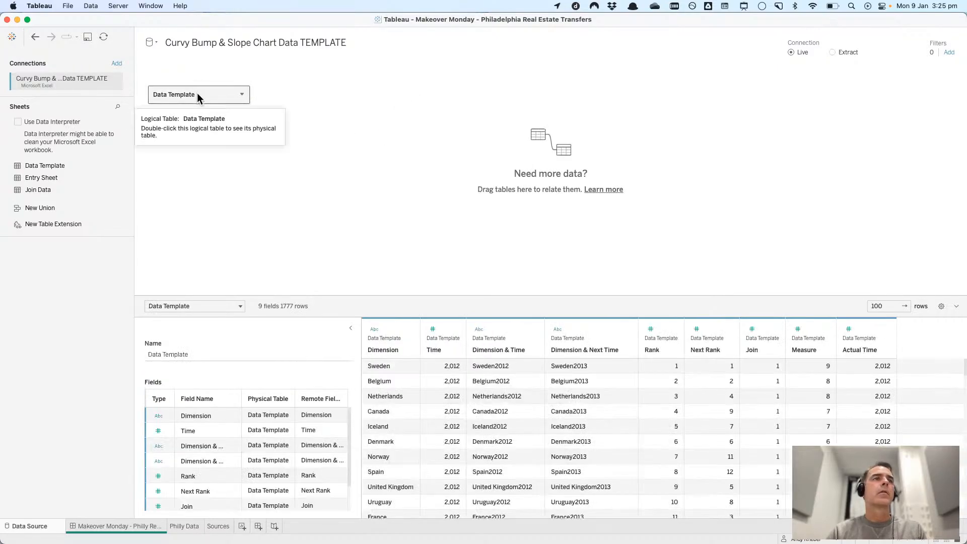
{"action": "double_click", "coordinate": [197, 93]}
{"action": "left_click_drag", "start_coordinate": [49, 189], "coordinate": [331, 102]}
- Replace the Data Template side of the inner join clause with the join calculation 1
{"action": "left_click", "coordinate": [310, 105]}
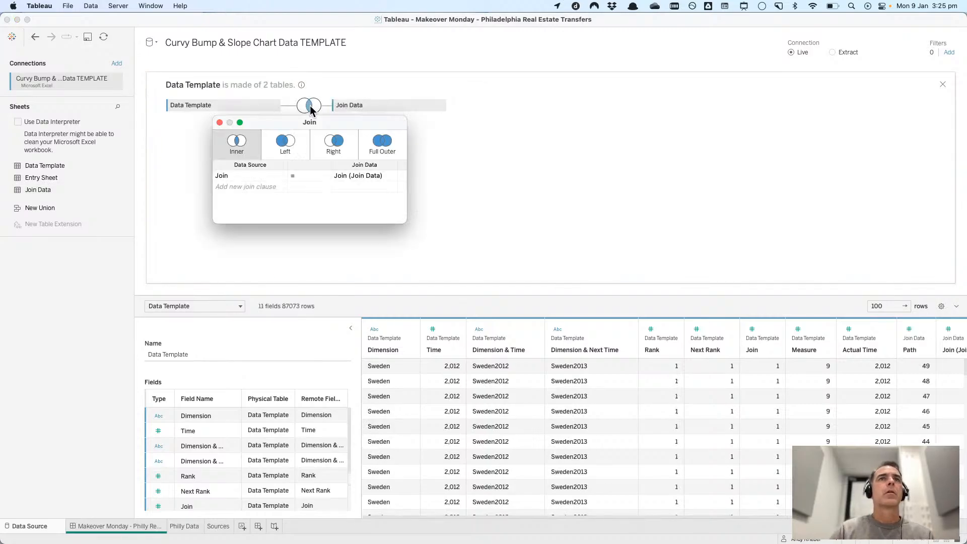
{"action": "left_click", "coordinate": [259, 180]}
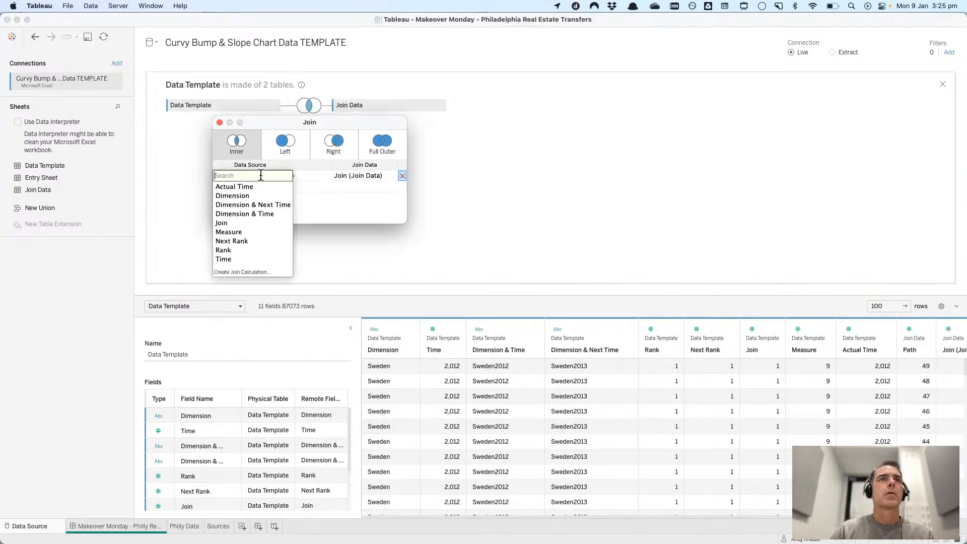
{"action": "left_click", "coordinate": [247, 270]}
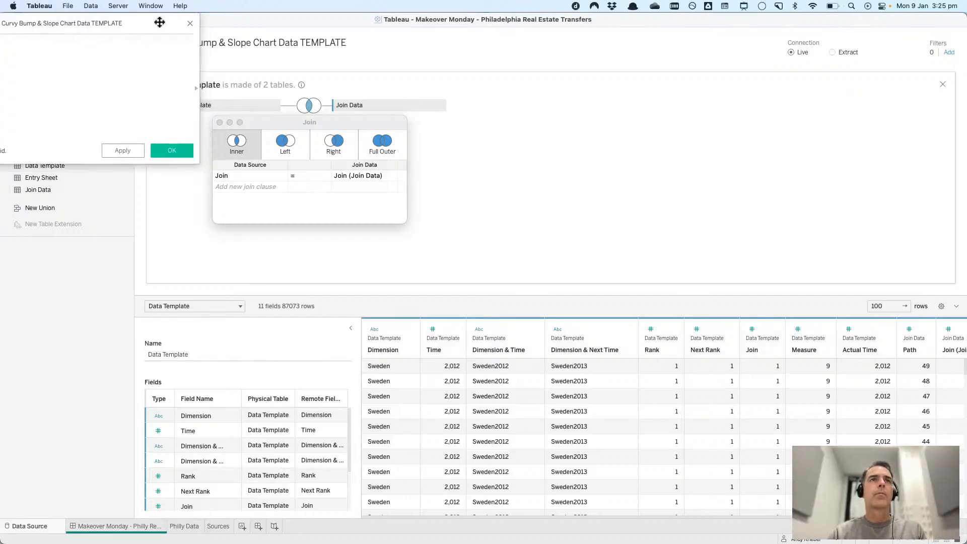
{"action": "left_click_drag", "start_coordinate": [183, 17], "coordinate": [428, 254]}
{"action": "left_click", "coordinate": [333, 276]}
{"action": "key", "text": "super+a"}
{"action": "type", "text": "1"}
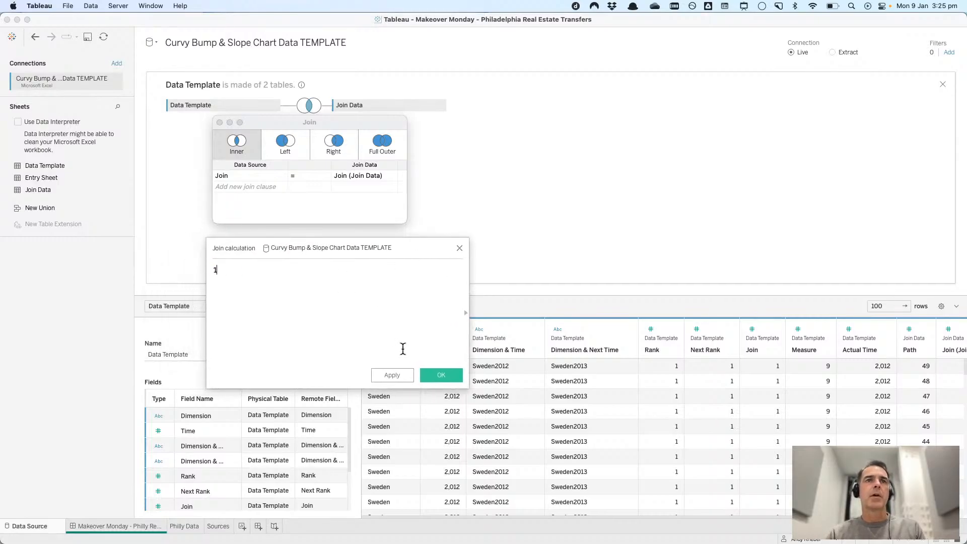
{"action": "left_click", "coordinate": [436, 375]}
- Replace the Join Data side of the join clause with the join calculation 1, and close the join settings
{"action": "left_click", "coordinate": [361, 176]}
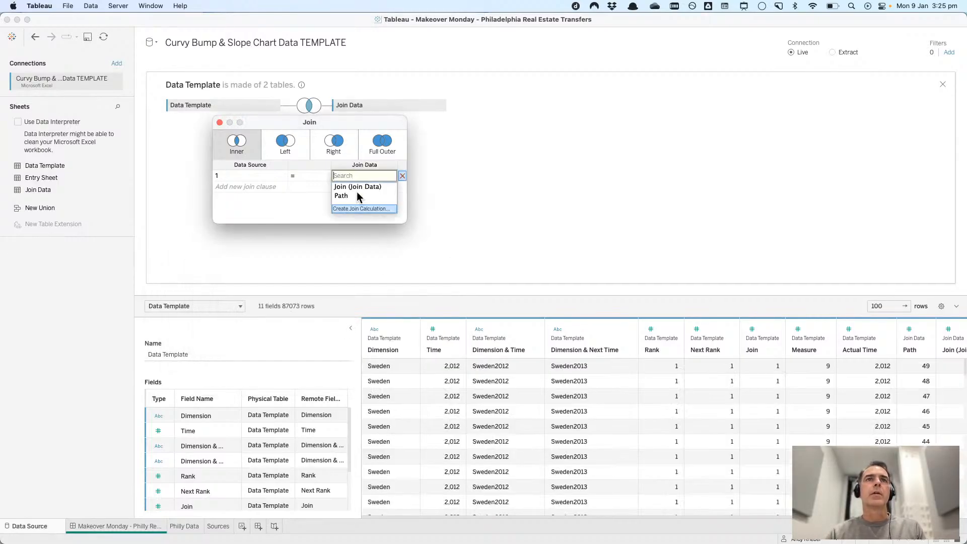
{"action": "left_click", "coordinate": [354, 211]}
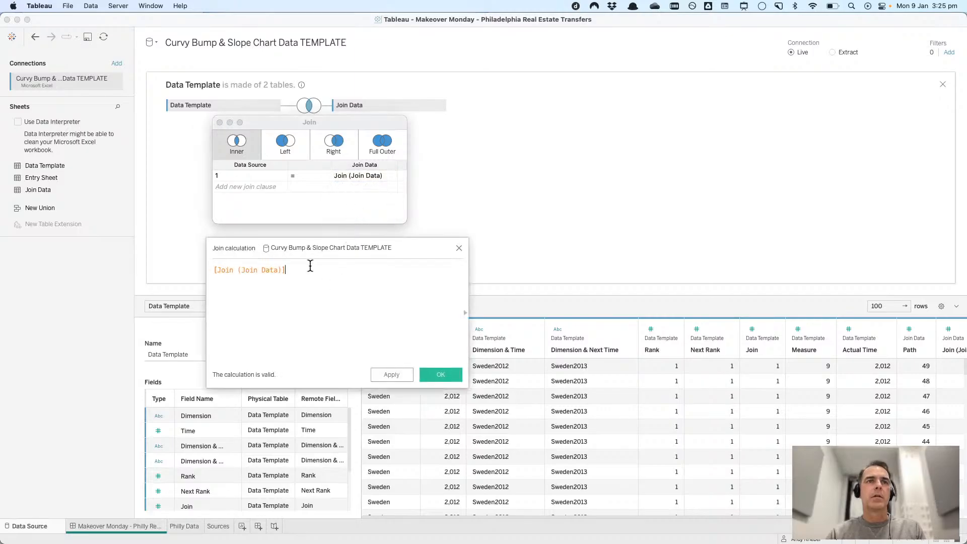
{"action": "left_click_drag", "start_coordinate": [311, 265], "coordinate": [162, 248]}
{"action": "type", "text": "1"}
{"action": "left_click", "coordinate": [439, 374]}
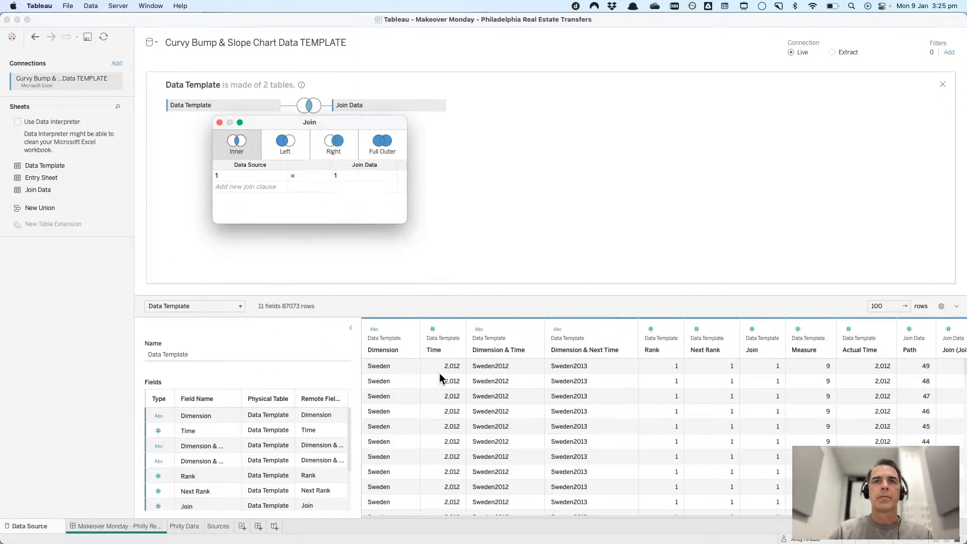
{"action": "left_click", "coordinate": [218, 123]}
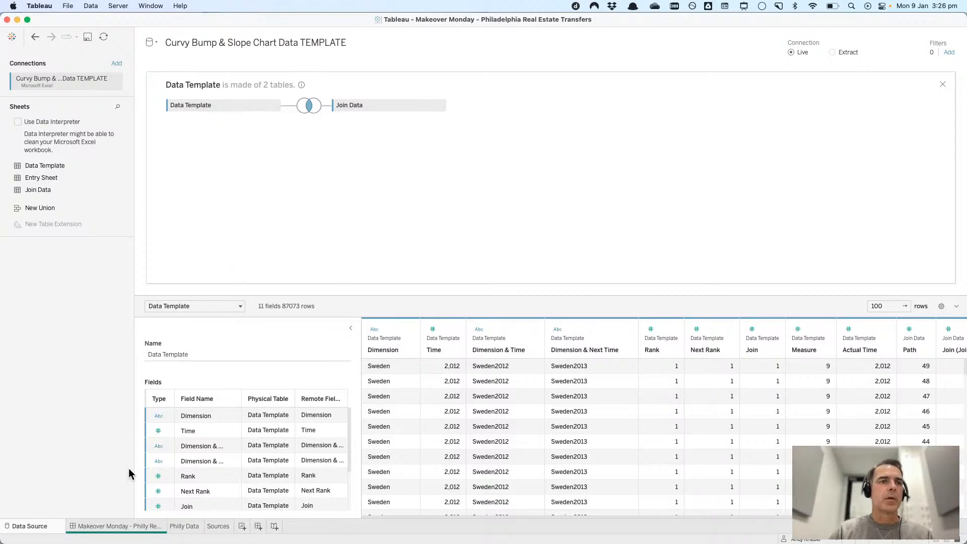
- On the Philly Data sheet, replace the Sigmoid Bump Chart Data source with Curvy Bump & Slope Chart Data TEMPLATE
{"action": "left_click", "coordinate": [182, 526]}
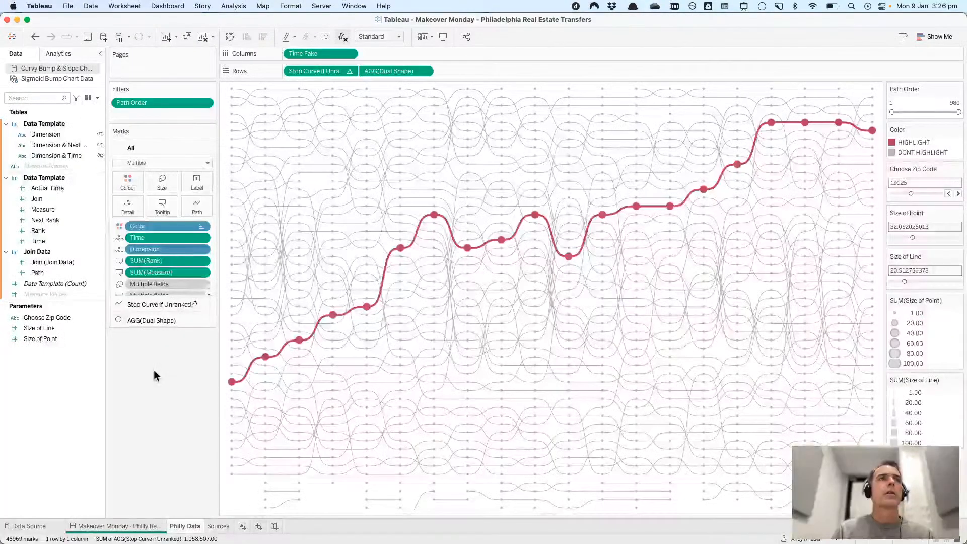
{"action": "left_click", "coordinate": [53, 80]}
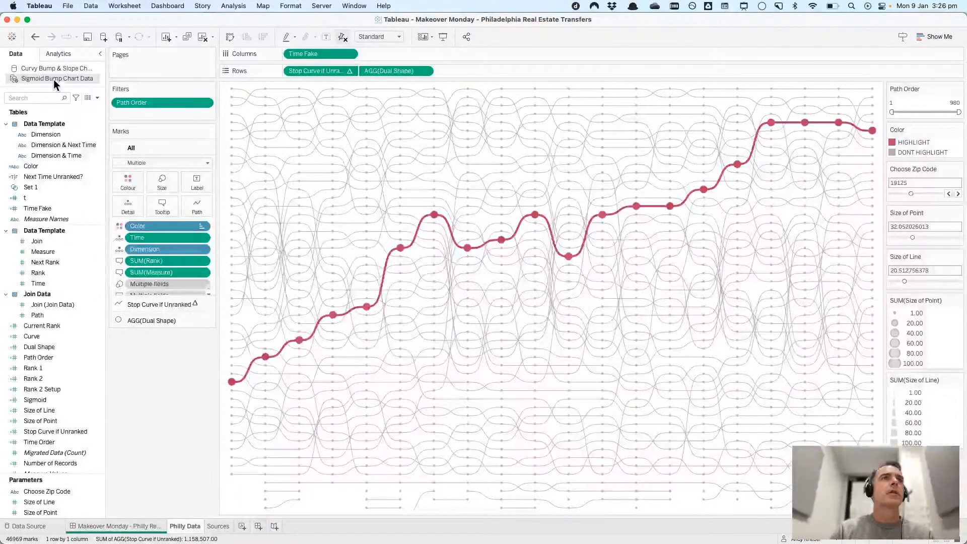
{"action": "right_click", "coordinate": [53, 80]}
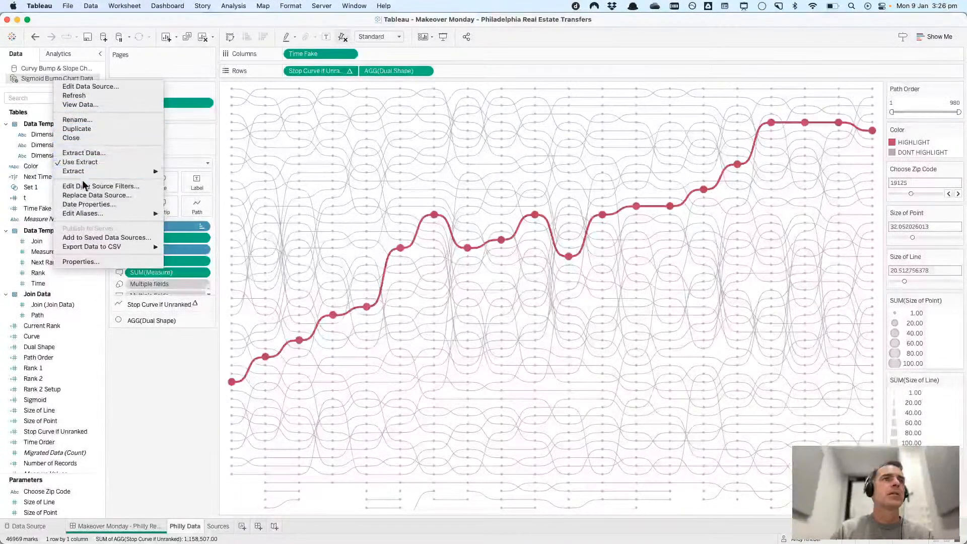
{"action": "left_click", "coordinate": [85, 195]}
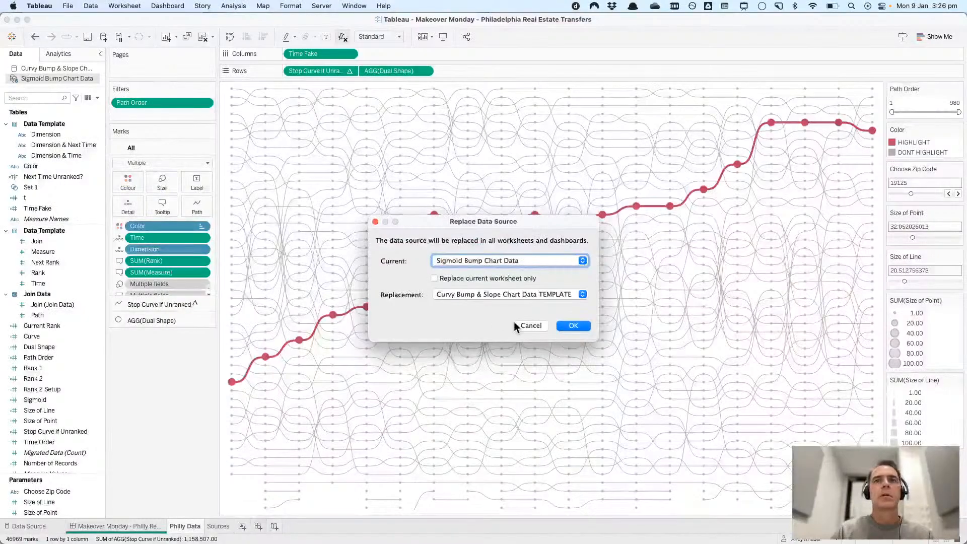
{"action": "left_click", "coordinate": [568, 325]}
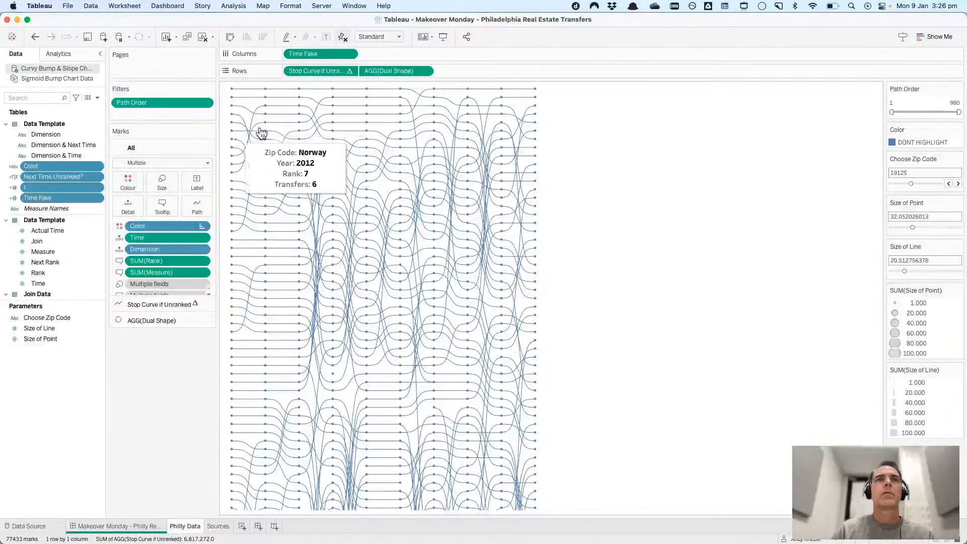
- Fit the chart to Entire View and readjust the Path Order filter to the full range of 1 to 490
{"action": "left_click", "coordinate": [400, 36]}
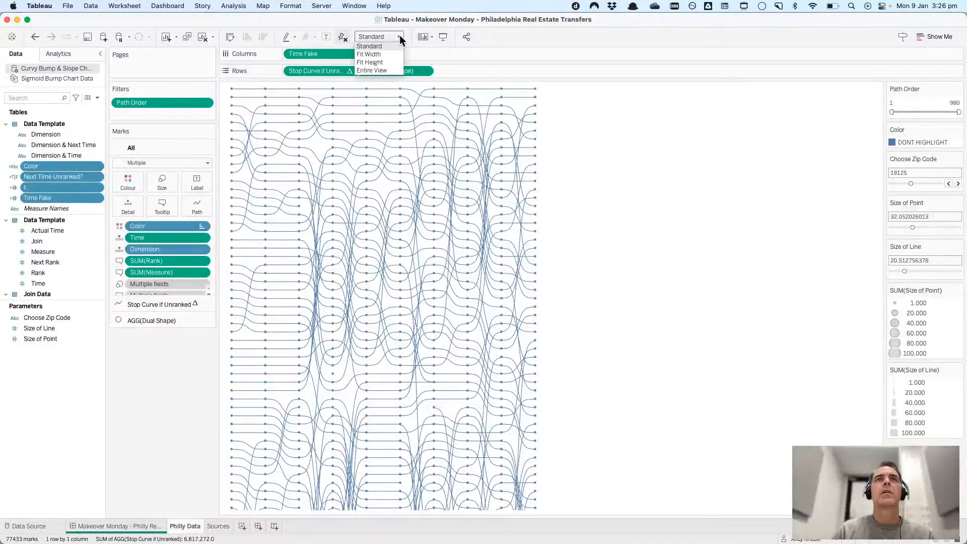
{"action": "left_click", "coordinate": [385, 70]}
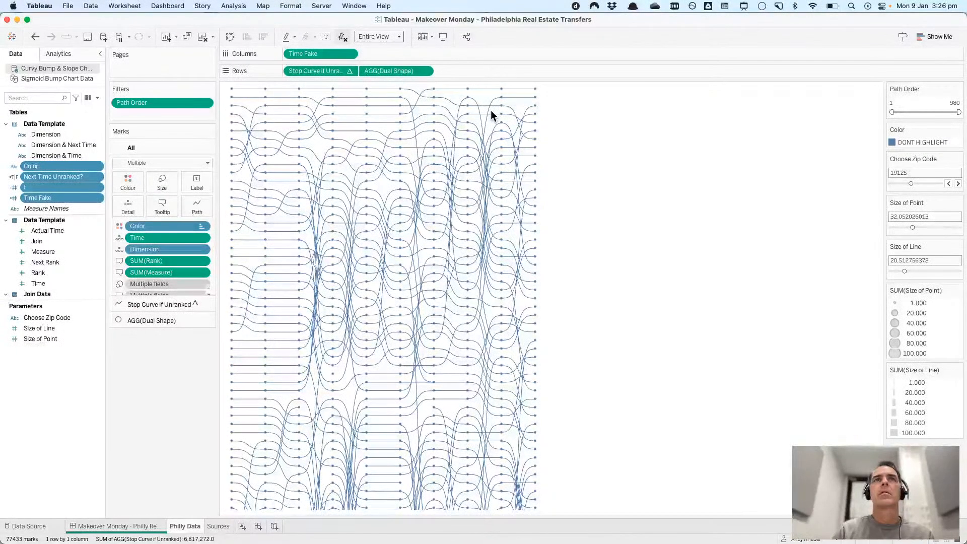
{"action": "left_click", "coordinate": [401, 36]}
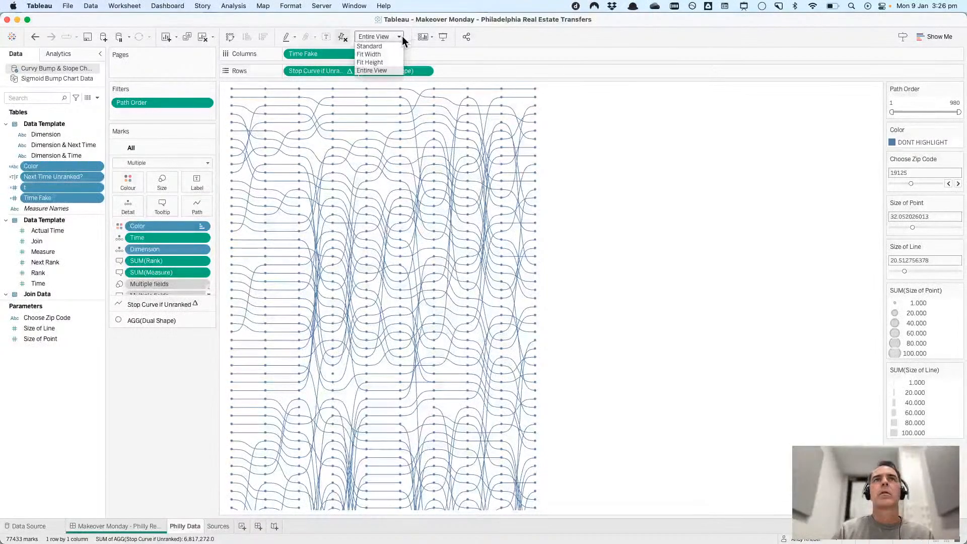
{"action": "left_click", "coordinate": [563, 128]}
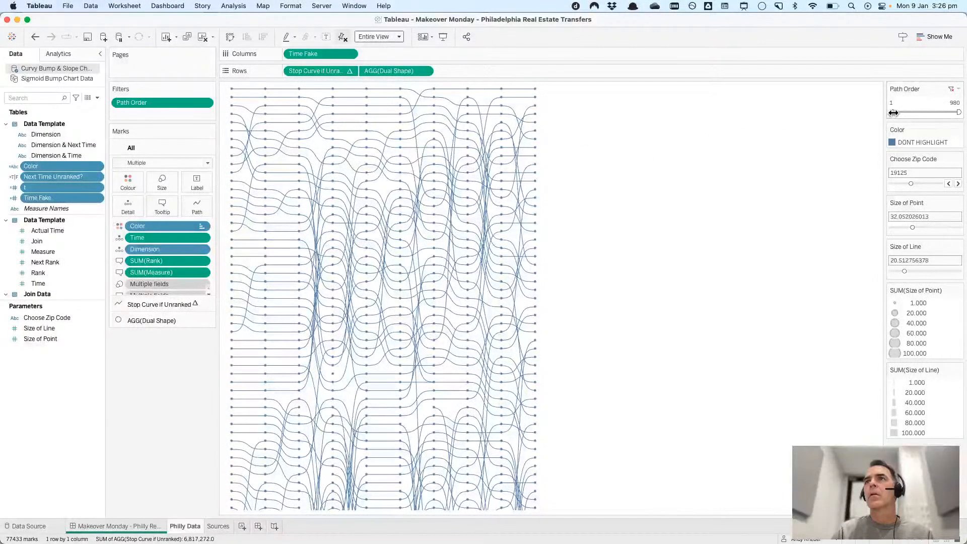
{"action": "left_click_drag", "start_coordinate": [958, 112], "coordinate": [928, 112]}
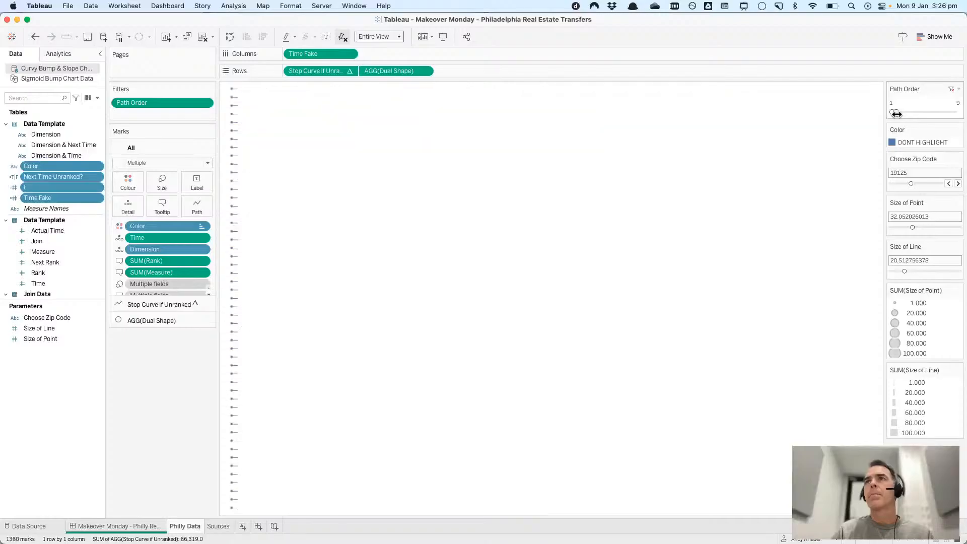
{"action": "left_click_drag", "start_coordinate": [896, 113], "coordinate": [963, 116]}
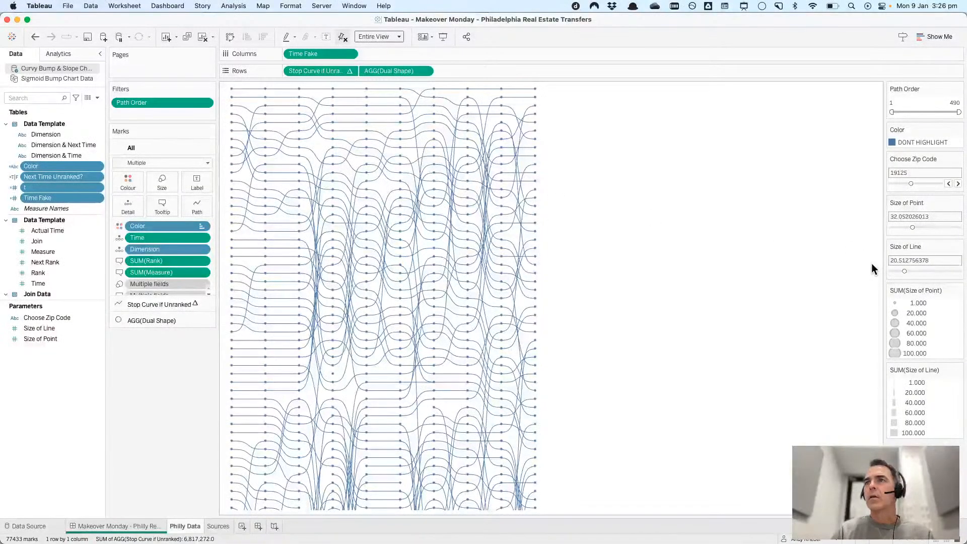
- Close the Sigmoid Bump Chart Data source in the workbook
{"action": "left_click", "coordinate": [56, 78]}
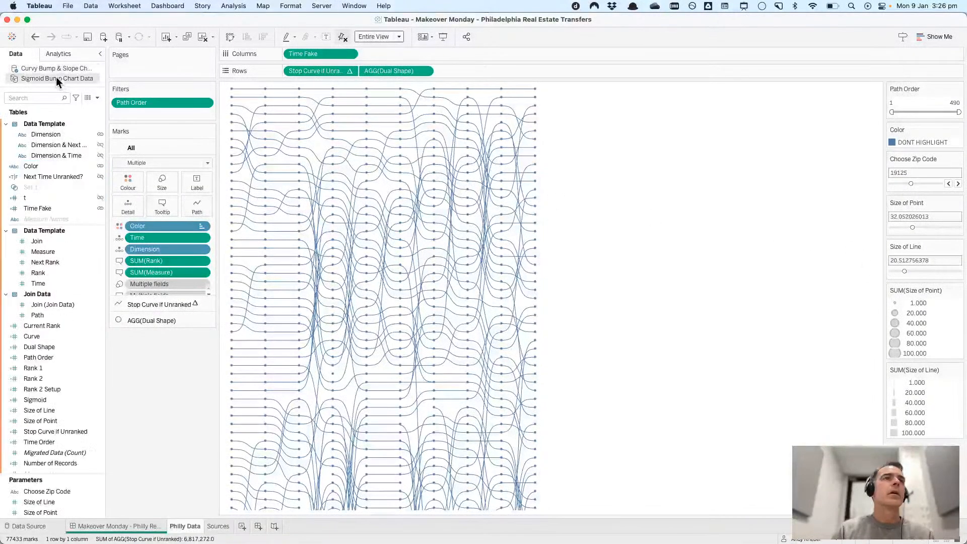
{"action": "right_click", "coordinate": [56, 79]}
{"action": "left_click", "coordinate": [77, 133]}
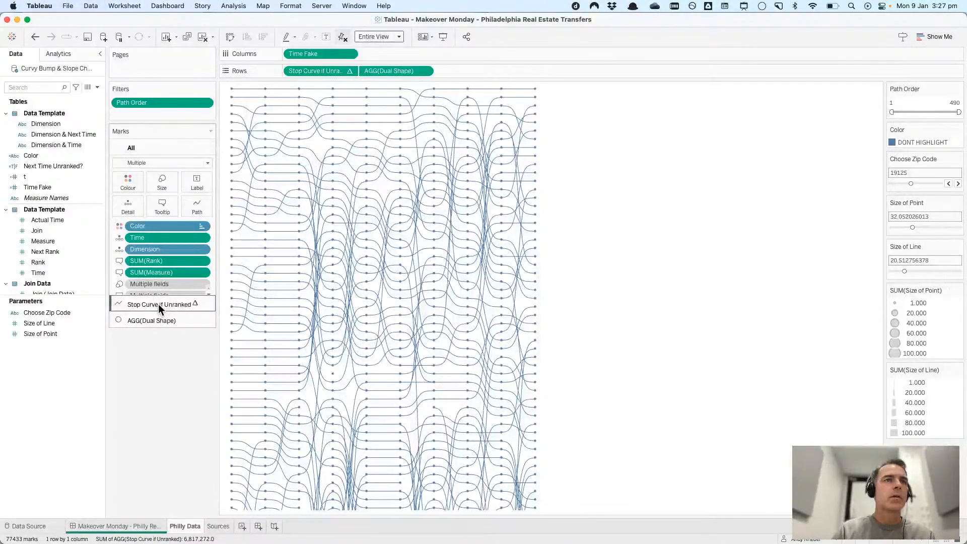
- In the tooltip for all marks, delete the word Week and the blank line above the <Time> field
{"action": "left_click", "coordinate": [161, 207]}
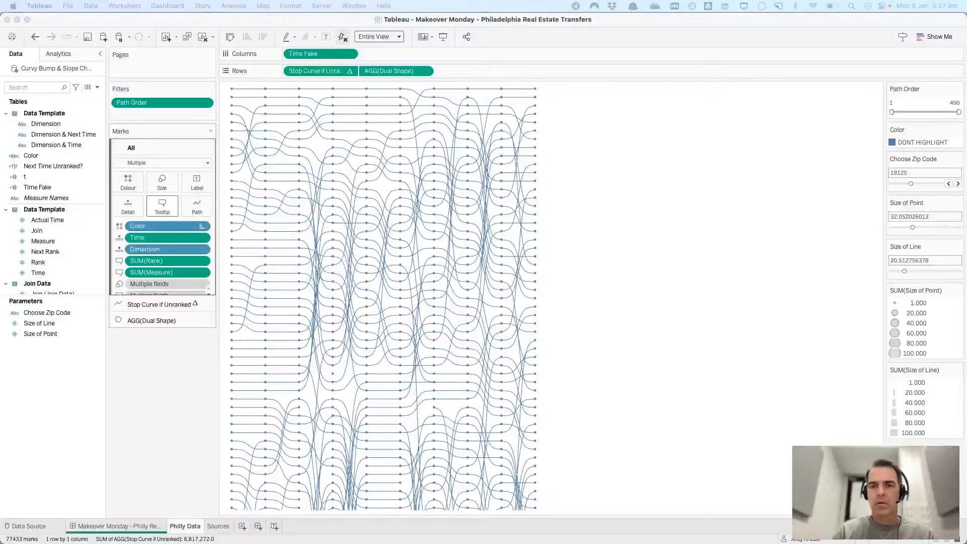
{"action": "left_click_drag", "start_coordinate": [206, 143], "coordinate": [531, 131]}
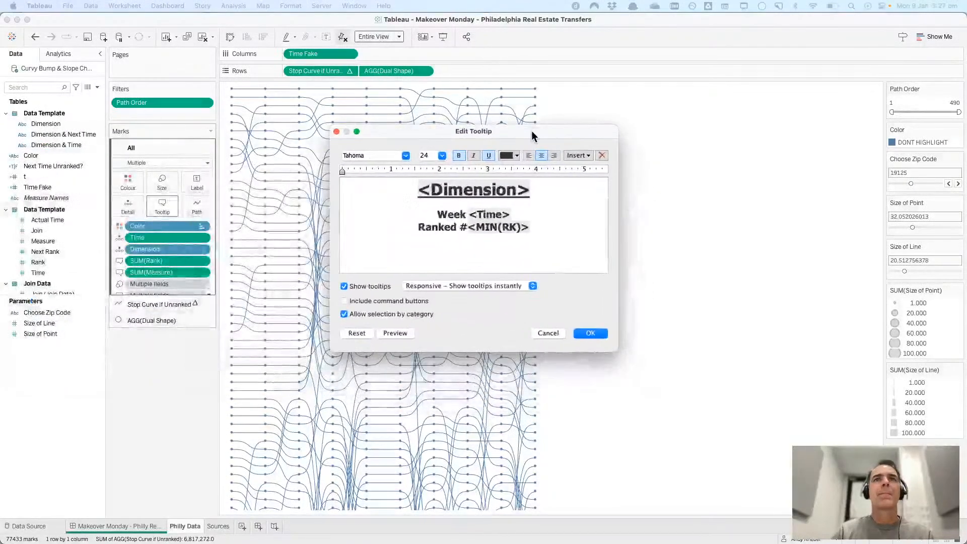
{"action": "left_click", "coordinate": [447, 215]}
{"action": "double_click", "coordinate": [447, 216]}
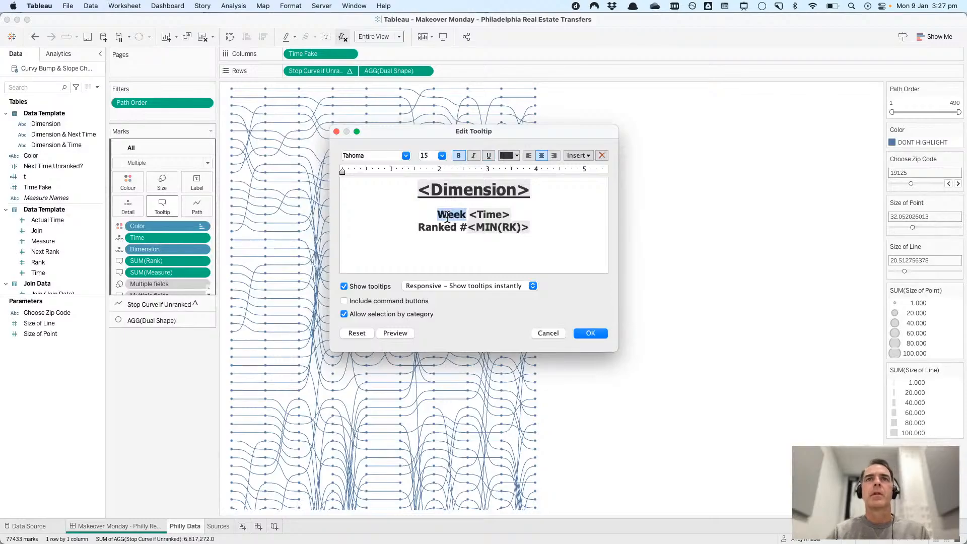
{"action": "left_click", "coordinate": [396, 331]}
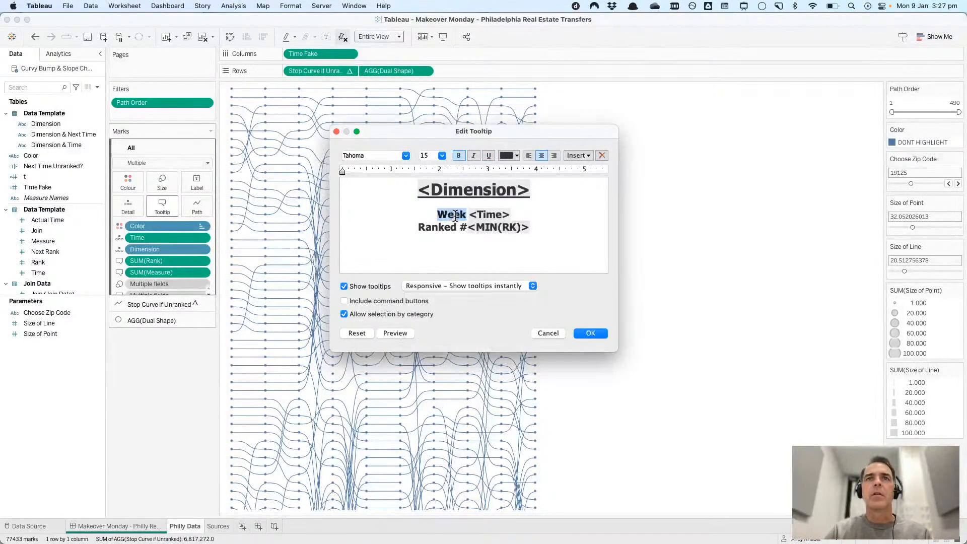
{"action": "key", "text": "BackSpace"}
{"action": "key", "text": "BackSpace"}
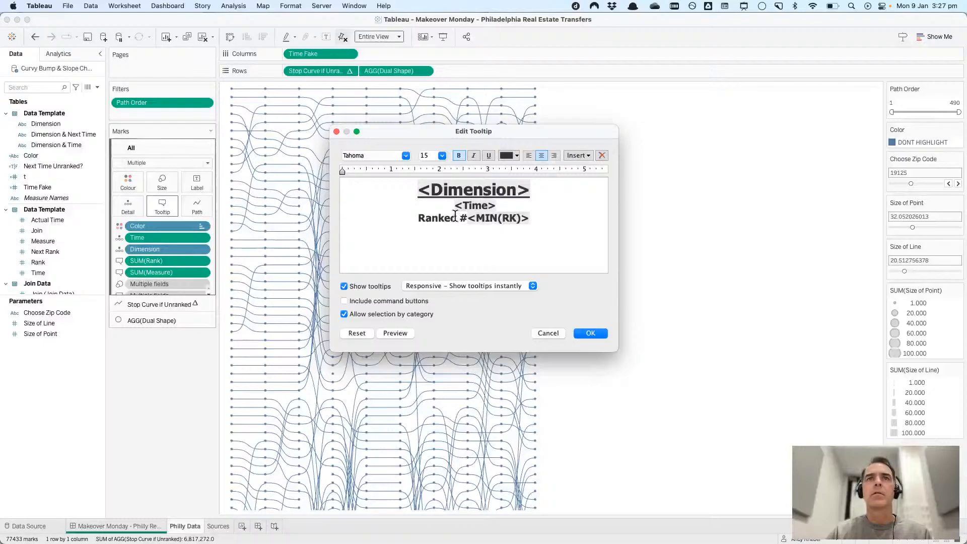
- Add a | separator and the SUM(Measure) field after <Time> in the tooltip, apply it and check it on the chart
{"action": "key", "text": "Delete"}
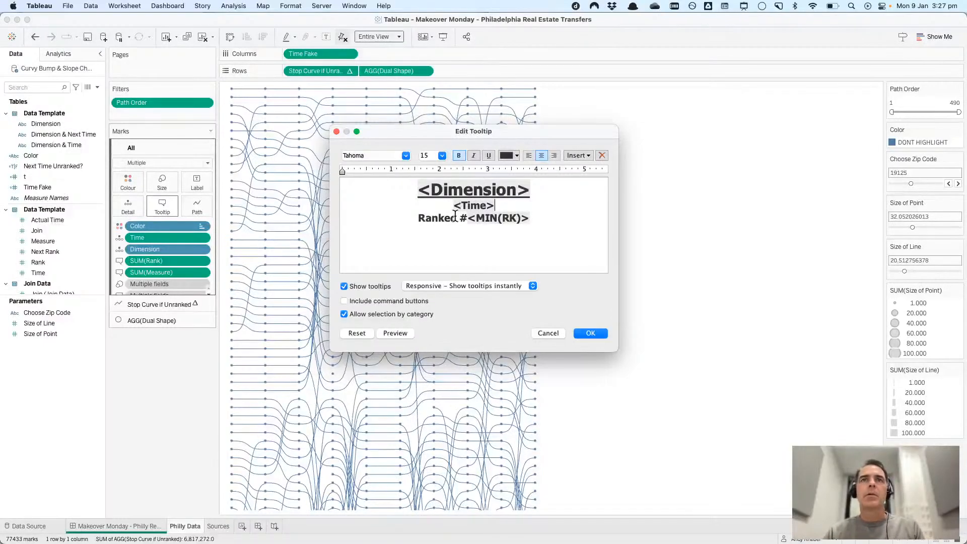
{"action": "key", "text": "BackSpace"}
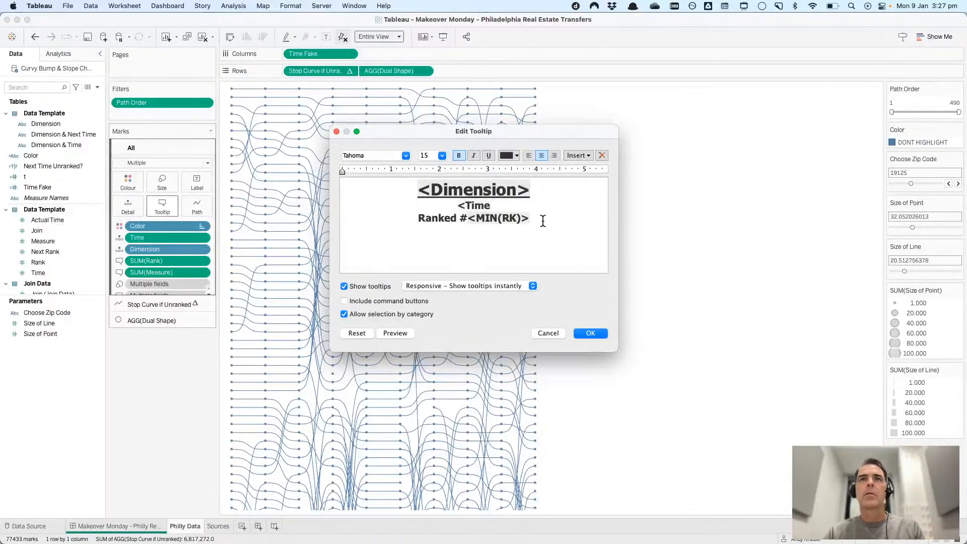
{"action": "type", "text": "?"}
{"action": "type", "text": " |"}
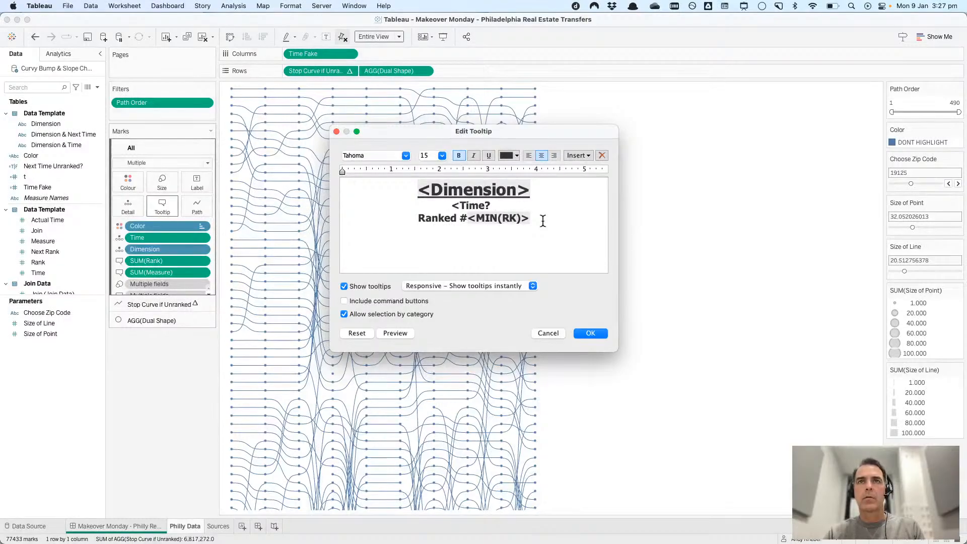
{"action": "left_click", "coordinate": [484, 205]}
{"action": "key", "text": "BackSpace"}
{"action": "type", "text": ">"}
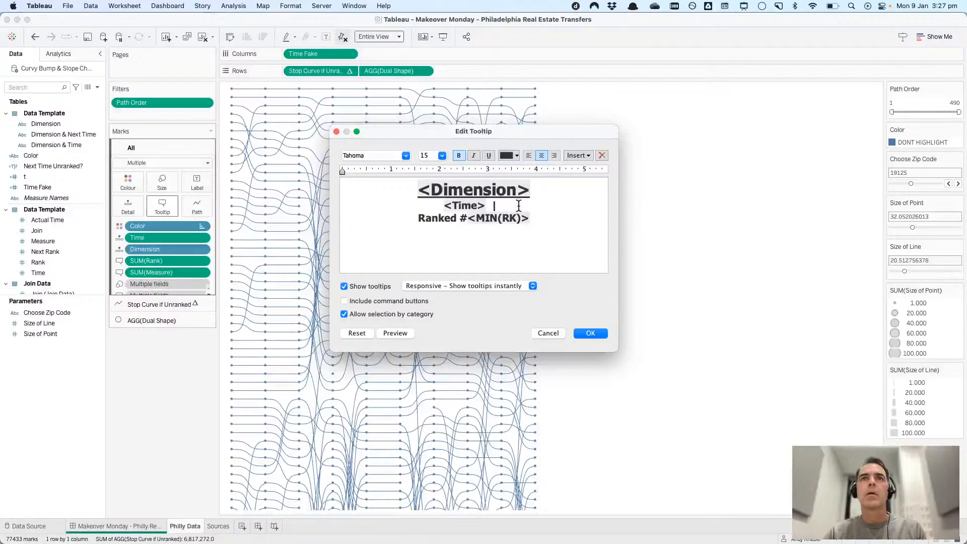
{"action": "left_click", "coordinate": [584, 155]}
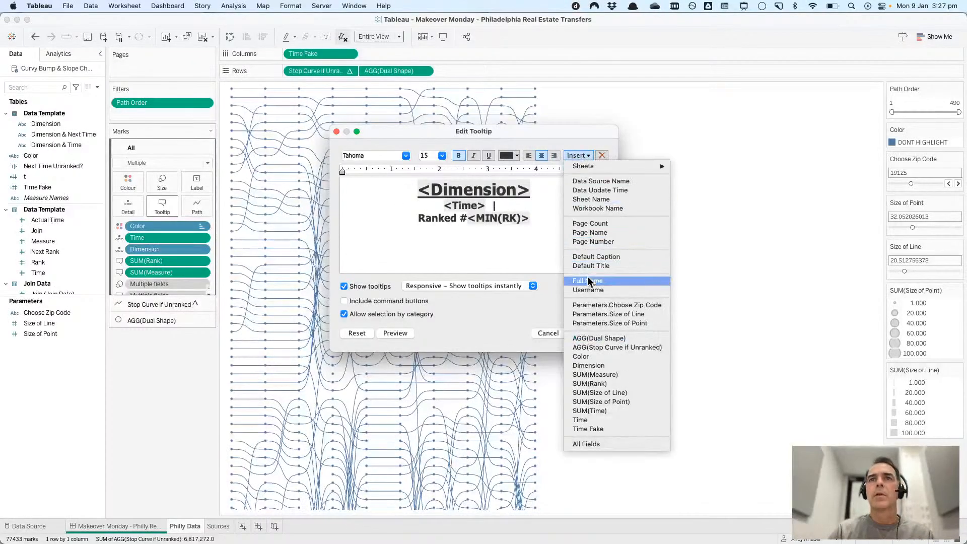
{"action": "left_click", "coordinate": [594, 374]}
{"action": "left_click", "coordinate": [591, 333]}
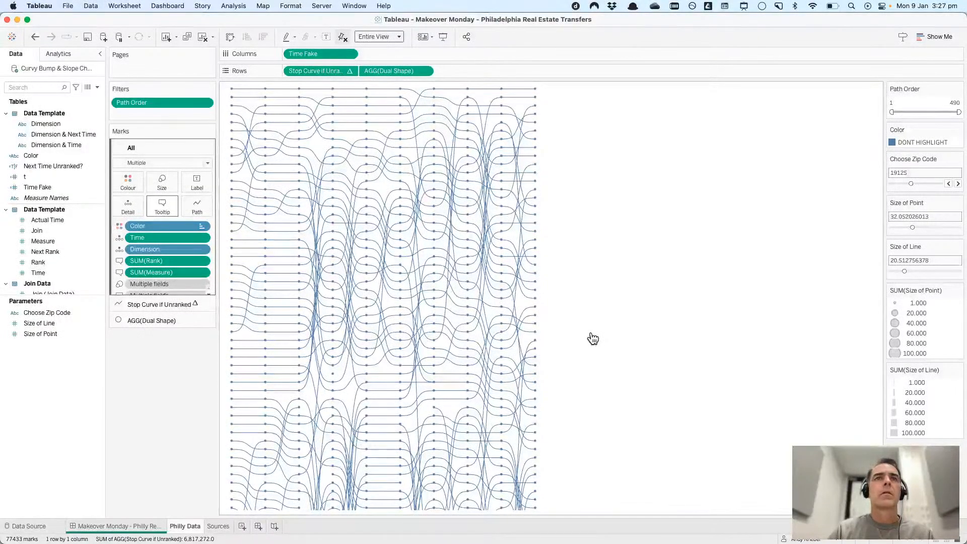
{"action": "mouse_move", "coordinate": [378, 216]}
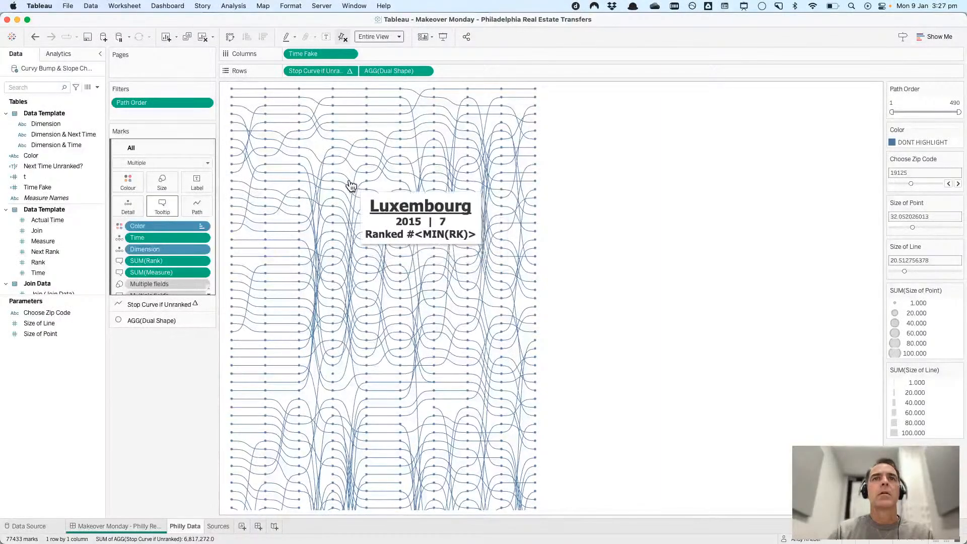
- Check the bump chart on the dashboard and unfix its axes on the Philly Data sheet so they fit the data
{"action": "mouse_move", "coordinate": [231, 91]}
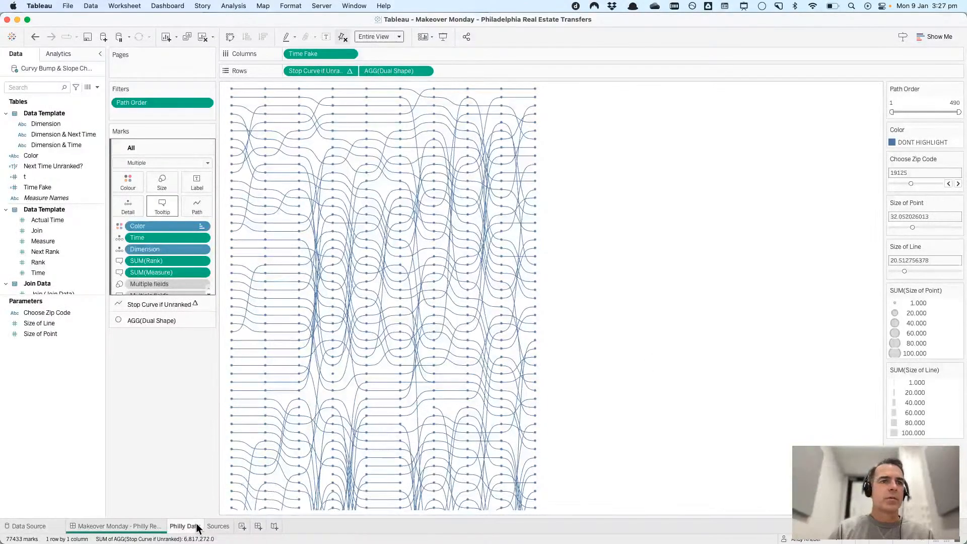
{"action": "left_click", "coordinate": [148, 526]}
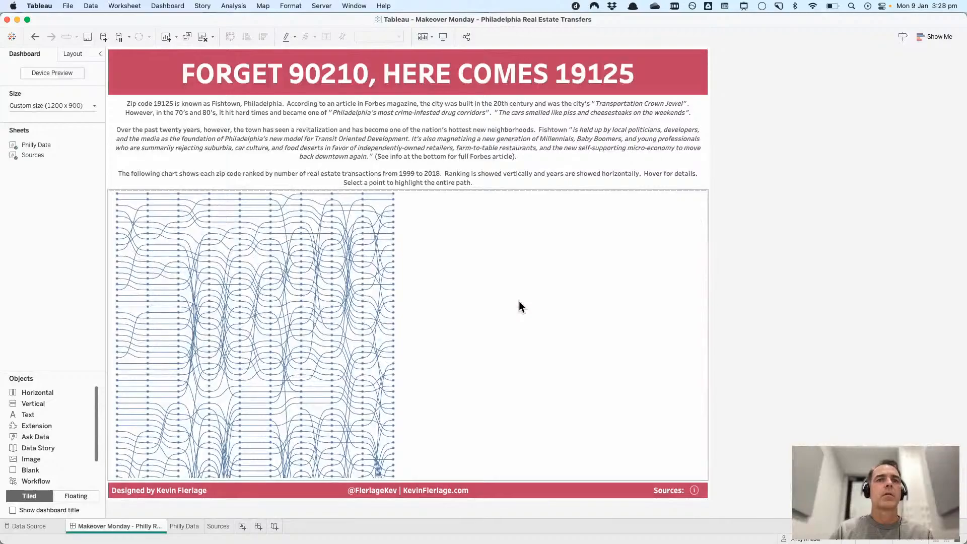
{"action": "left_click", "coordinate": [521, 301]}
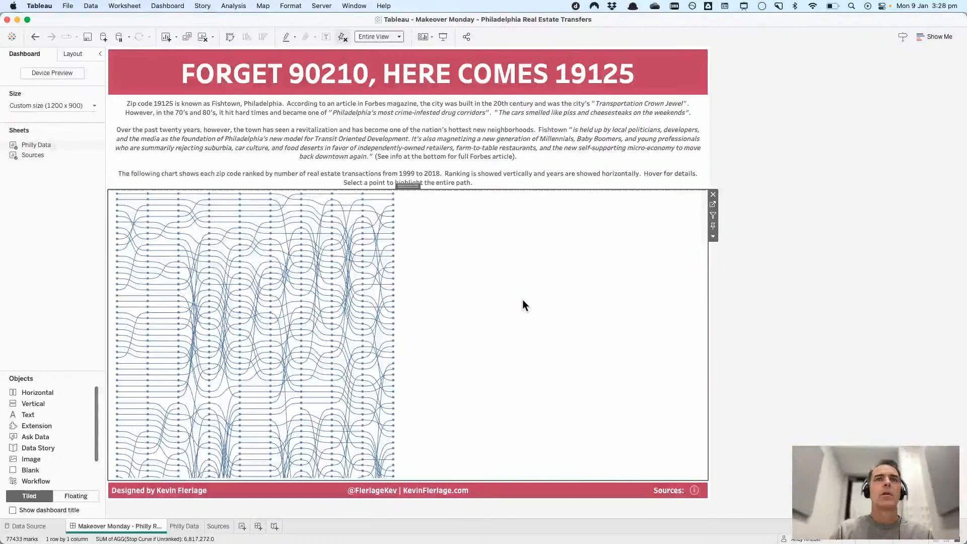
{"action": "left_click", "coordinate": [713, 204]}
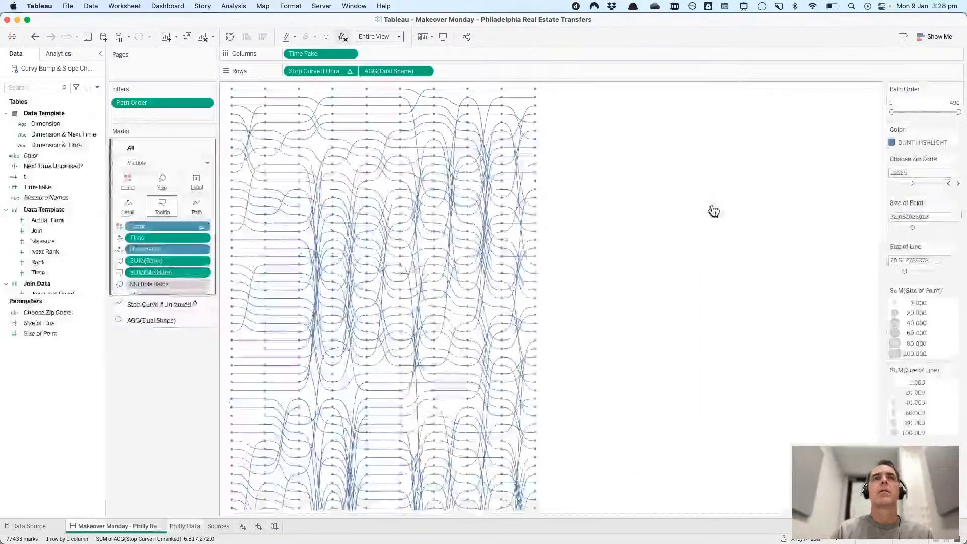
{"action": "left_click", "coordinate": [342, 37]}
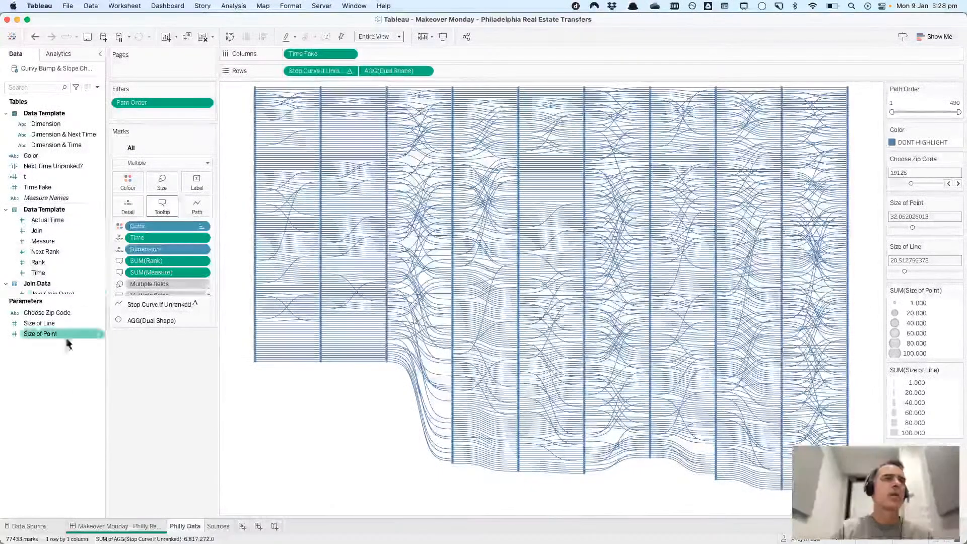
- Examine the formula of the Color calculated field to see which parameter drives the highlighting
{"action": "scroll", "coordinate": [34, 231], "scroll_direction": "down", "scroll_amount": 5}
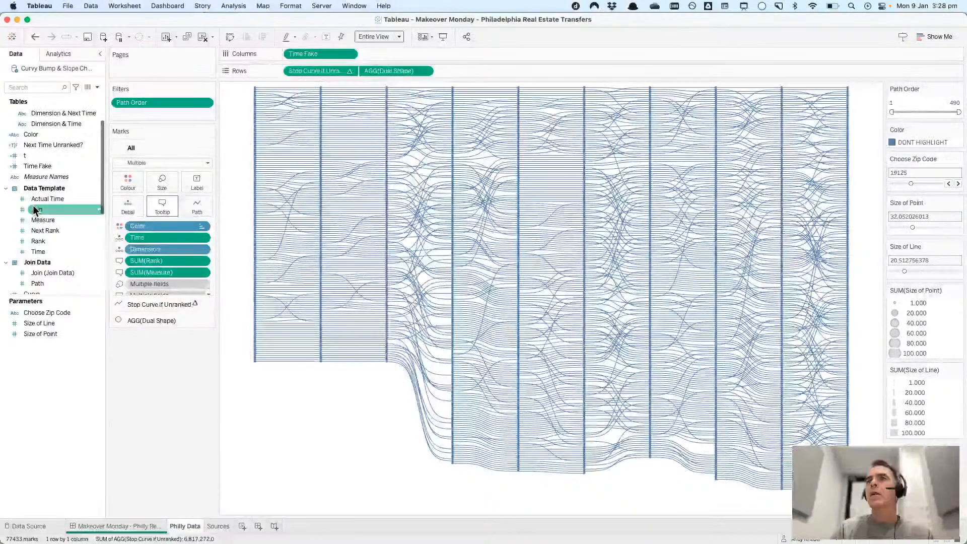
{"action": "scroll", "coordinate": [33, 206], "scroll_direction": "down", "scroll_amount": 10}
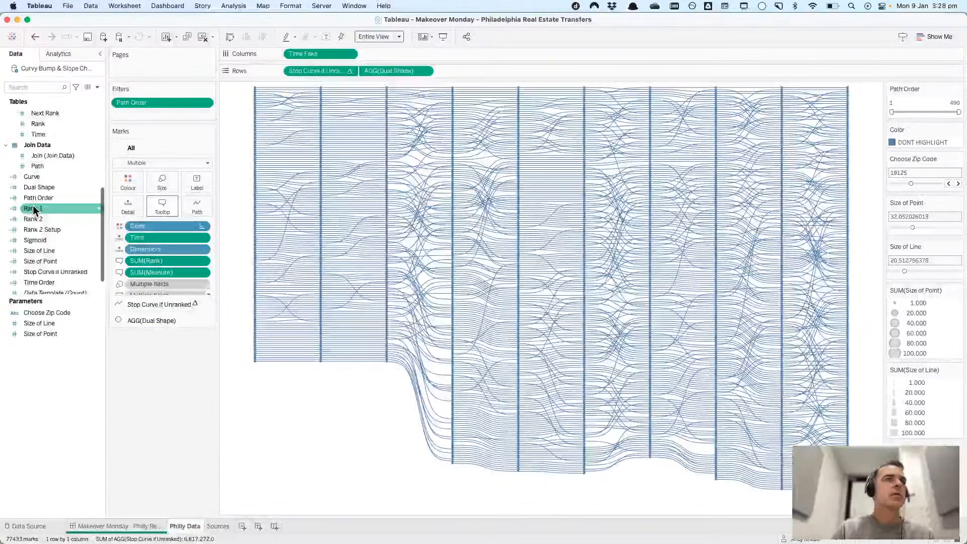
{"action": "scroll", "coordinate": [32, 205], "scroll_direction": "up", "scroll_amount": 15}
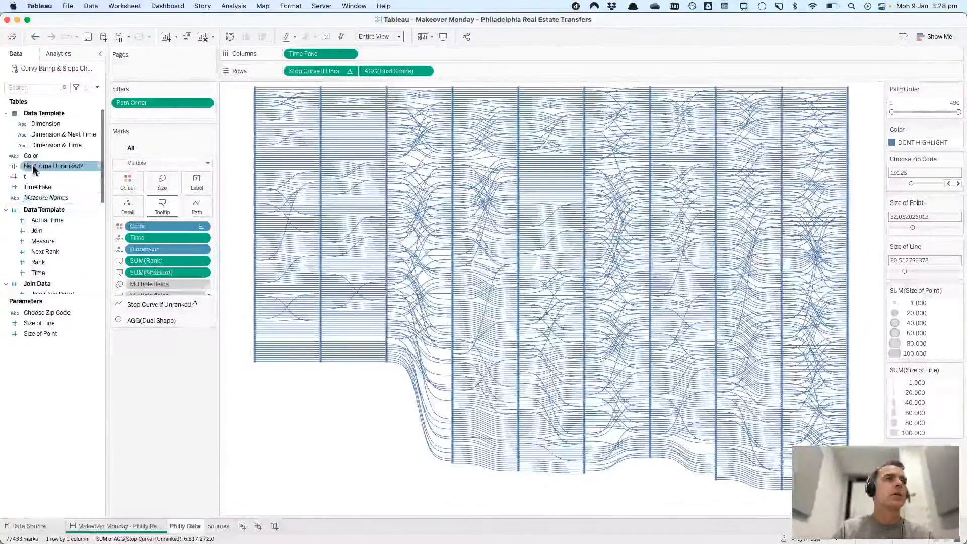
{"action": "right_click", "coordinate": [36, 160]}
{"action": "left_click", "coordinate": [53, 215]}
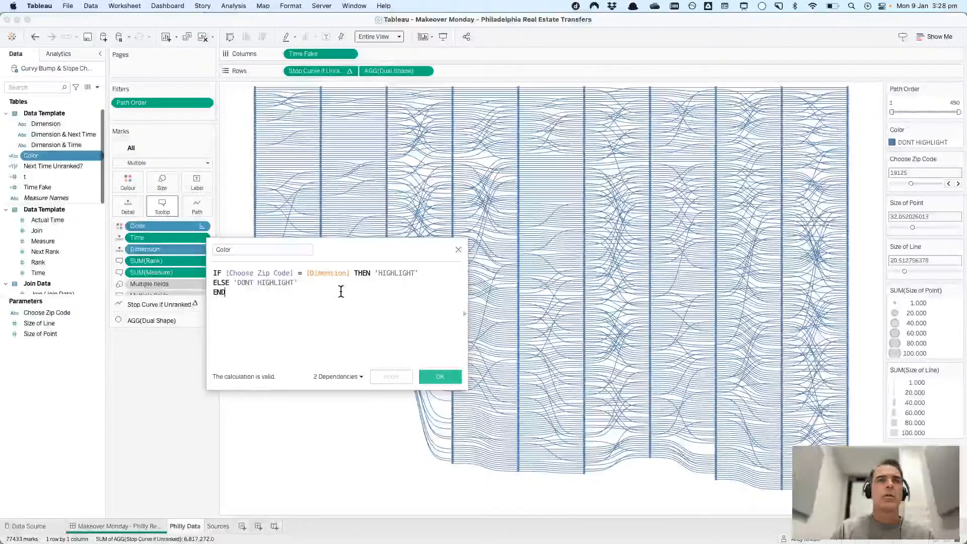
{"action": "left_click", "coordinate": [444, 381]}
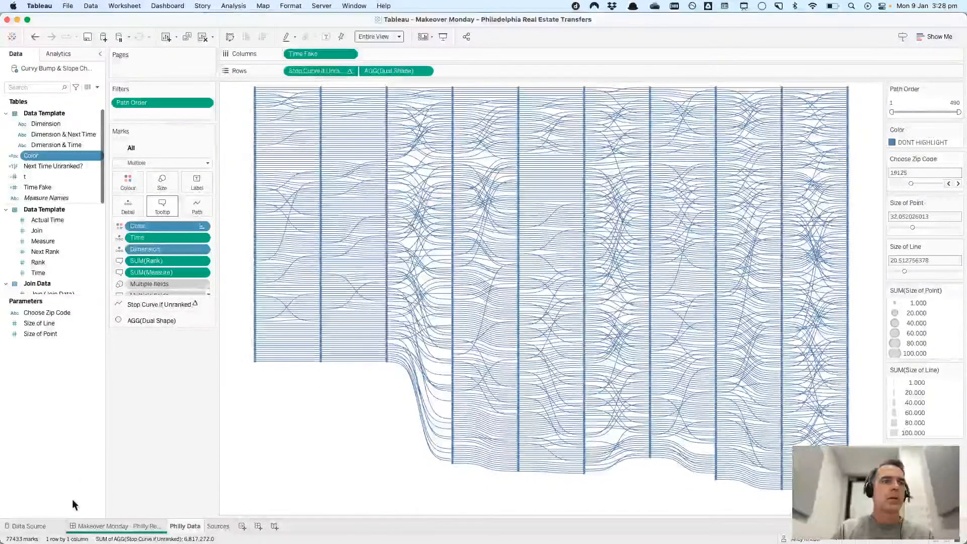
- Rename the Choose Zip Code parameter to Choose a Country
{"action": "right_click", "coordinate": [43, 312]}
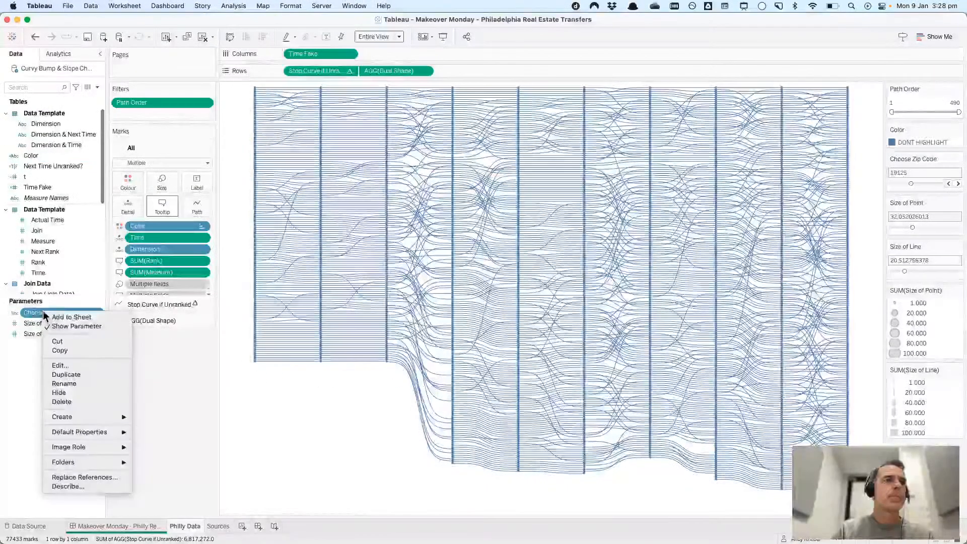
{"action": "left_click", "coordinate": [55, 365]}
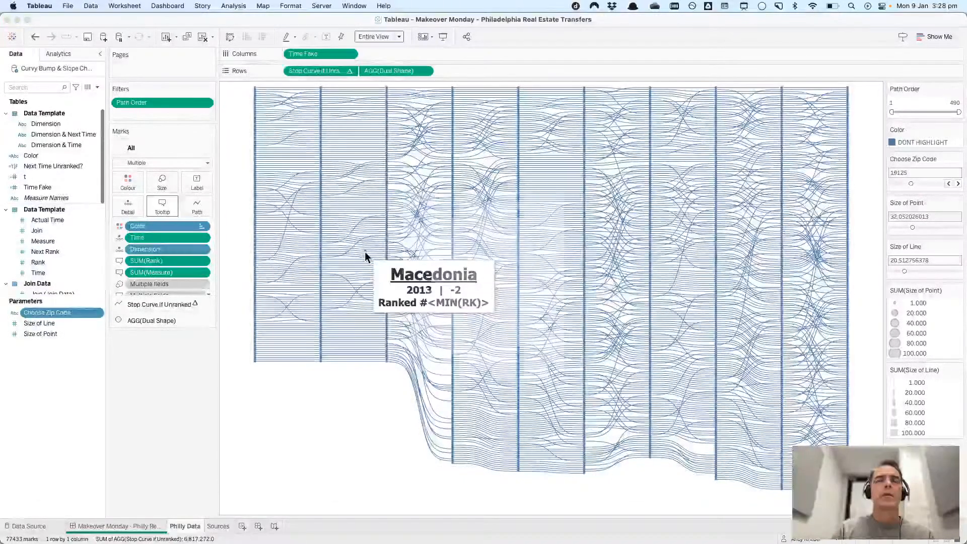
{"action": "left_click_drag", "start_coordinate": [379, 178], "coordinate": [448, 178]}
{"action": "type", "text": "a Country"}
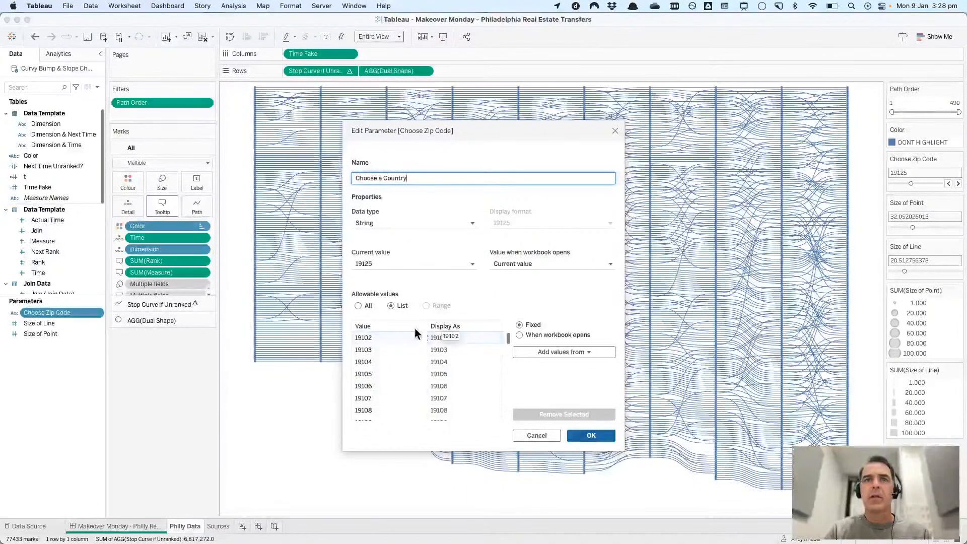
- Replace the parameter's allowable zip codes with a fixed list of values from the Dimension field and save it
{"action": "left_click", "coordinate": [358, 306]}
{"action": "left_click", "coordinate": [396, 305]}
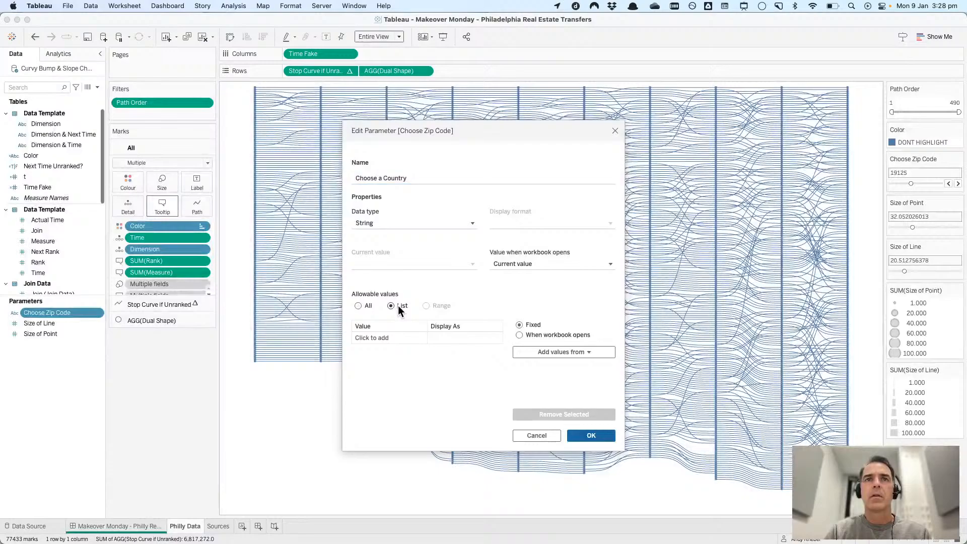
{"action": "left_click", "coordinate": [551, 351]}
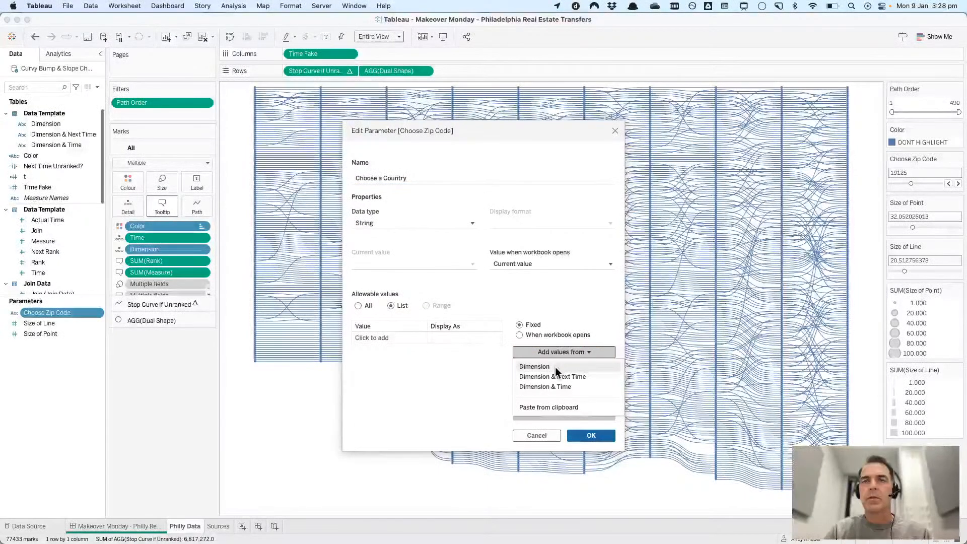
{"action": "left_click", "coordinate": [555, 367]}
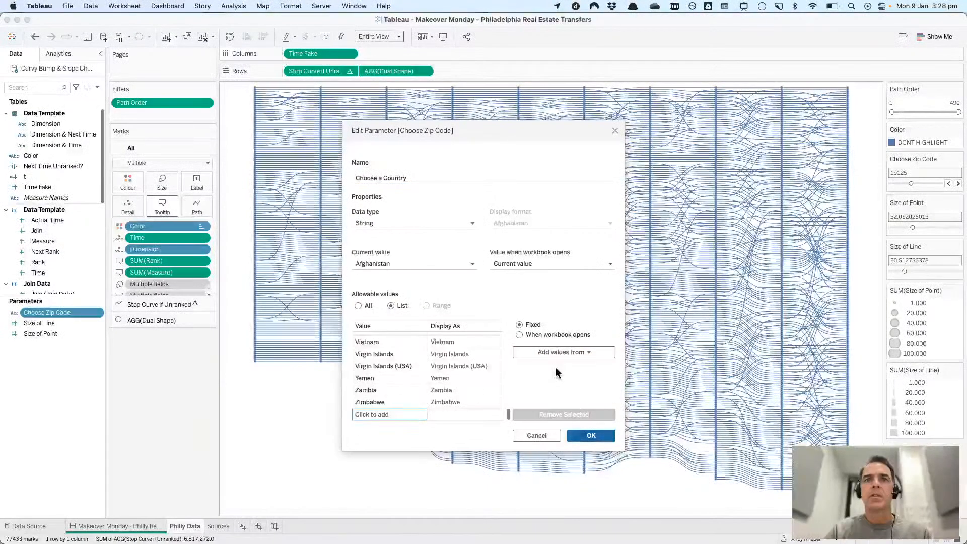
{"action": "left_click", "coordinate": [583, 433]}
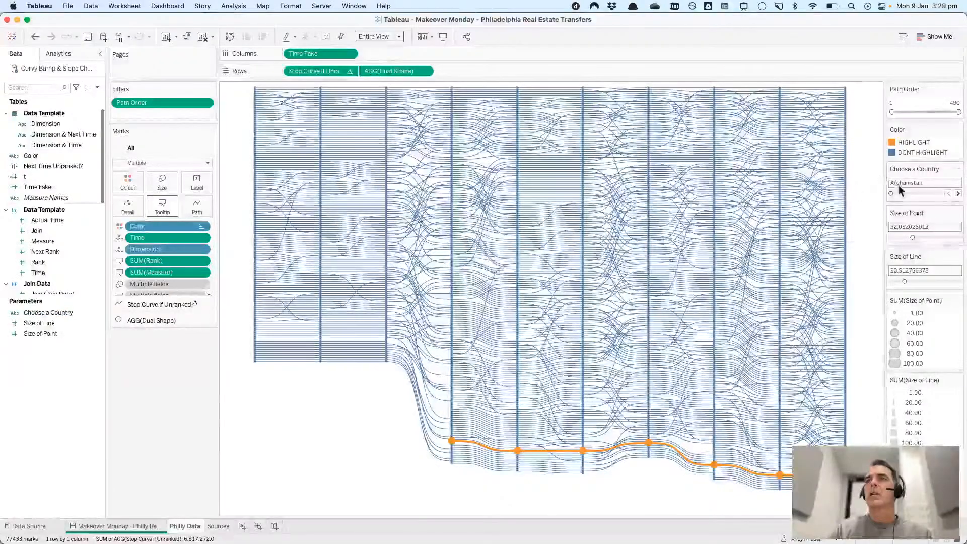
- Show the Choose a Country parameter as a single value list and select Panama
{"action": "left_click", "coordinate": [958, 169]}
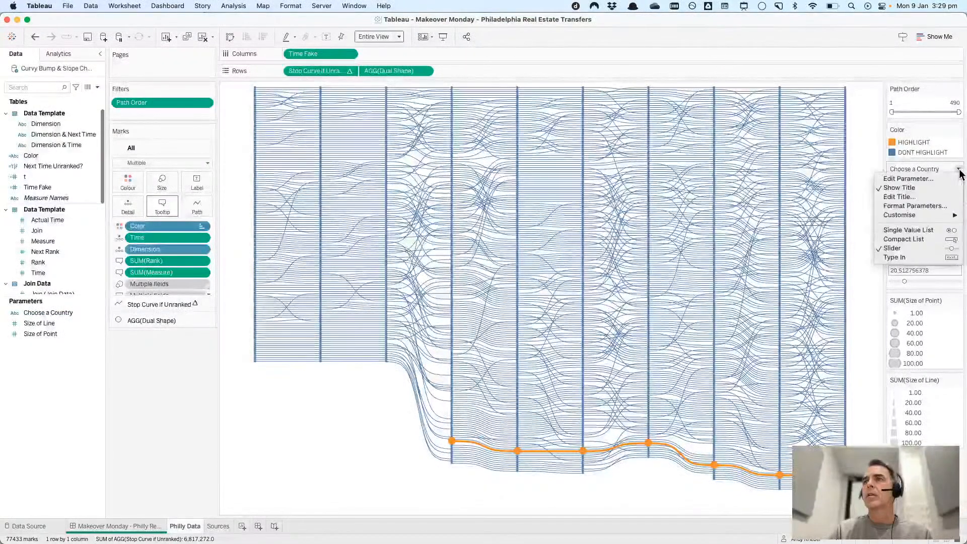
{"action": "left_click", "coordinate": [911, 240]}
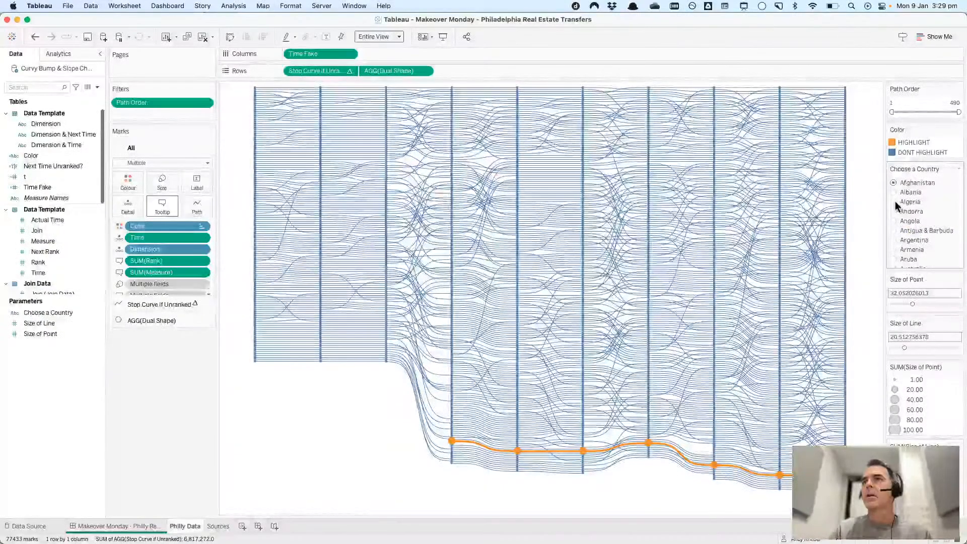
{"action": "left_click", "coordinate": [910, 222]}
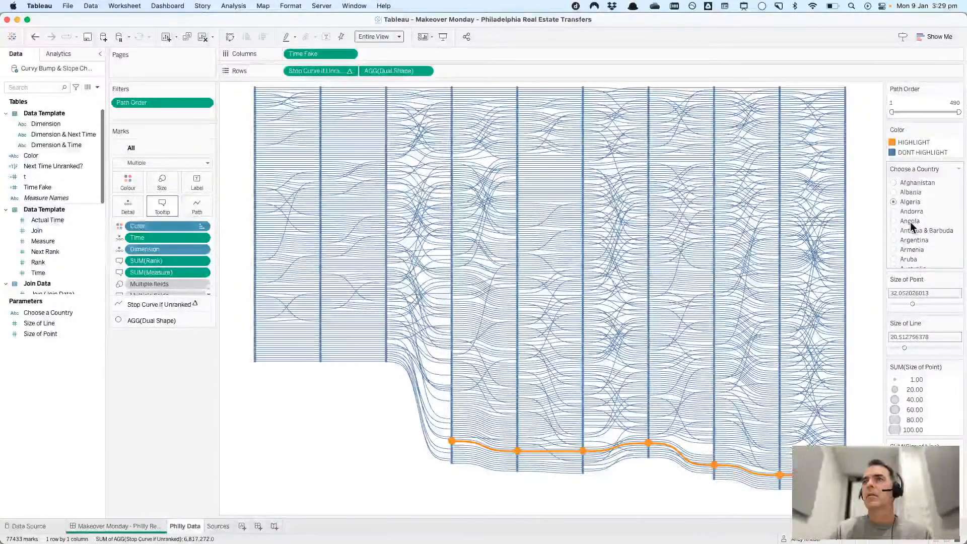
{"action": "scroll", "coordinate": [910, 222], "scroll_direction": "down", "scroll_amount": 10}
{"action": "scroll", "coordinate": [910, 225], "scroll_direction": "down", "scroll_amount": 20}
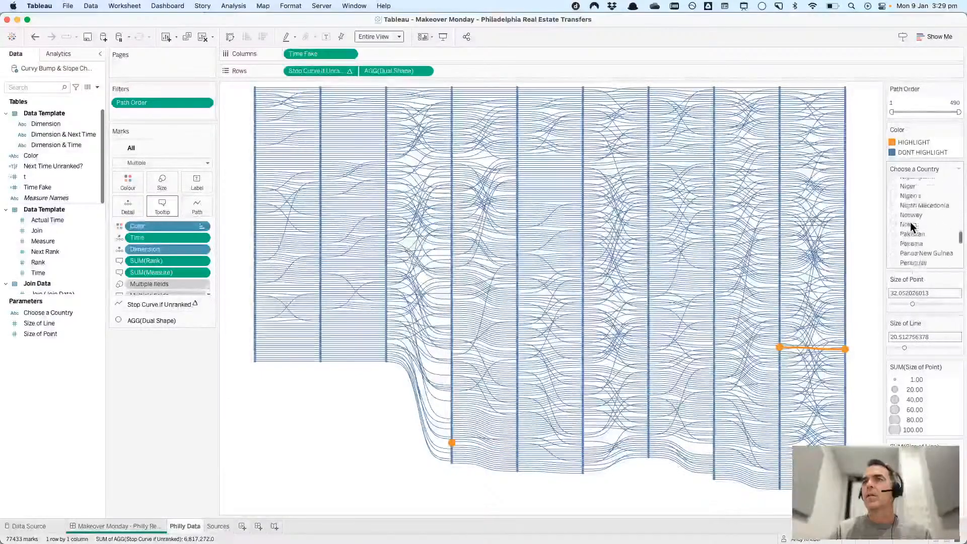
{"action": "left_click", "coordinate": [892, 233]}
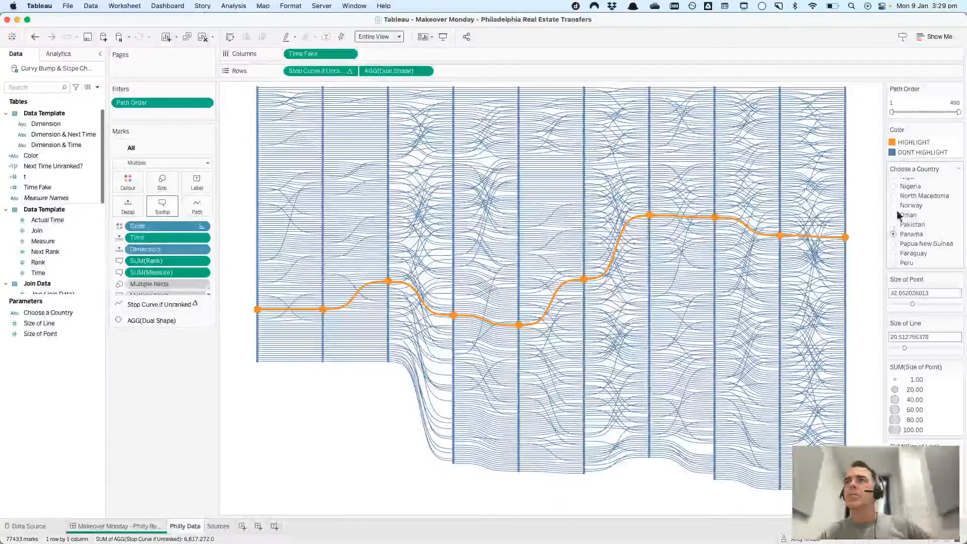
- Assign the lightest grey of the Seattle Greys palette to DONT HIGHLIGHT in the Color legend
{"action": "double_click", "coordinate": [949, 147]}
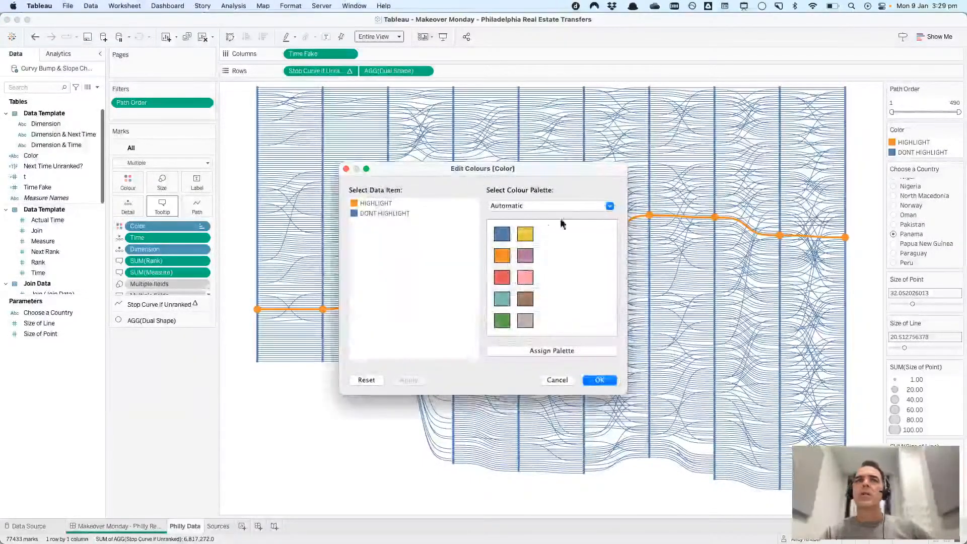
{"action": "left_click", "coordinate": [377, 212]}
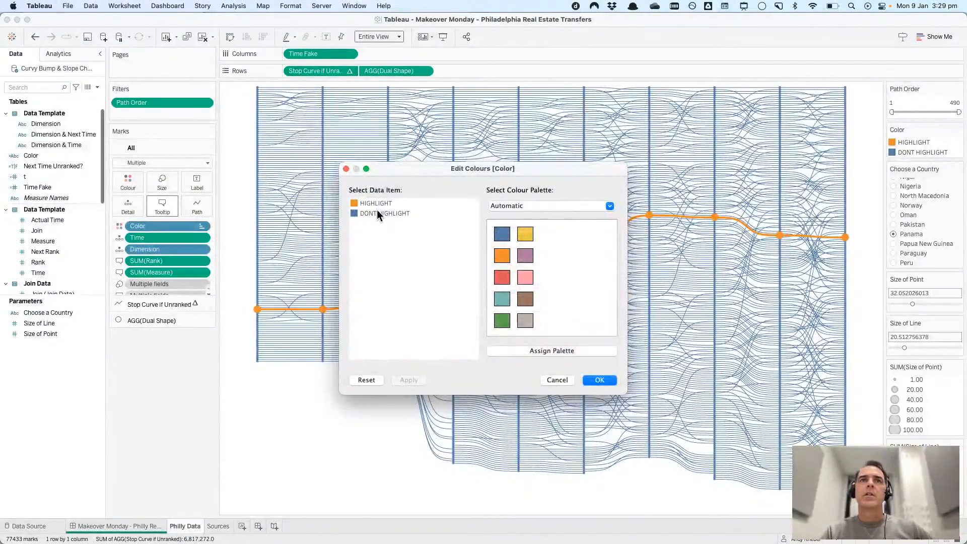
{"action": "left_click", "coordinate": [512, 204]}
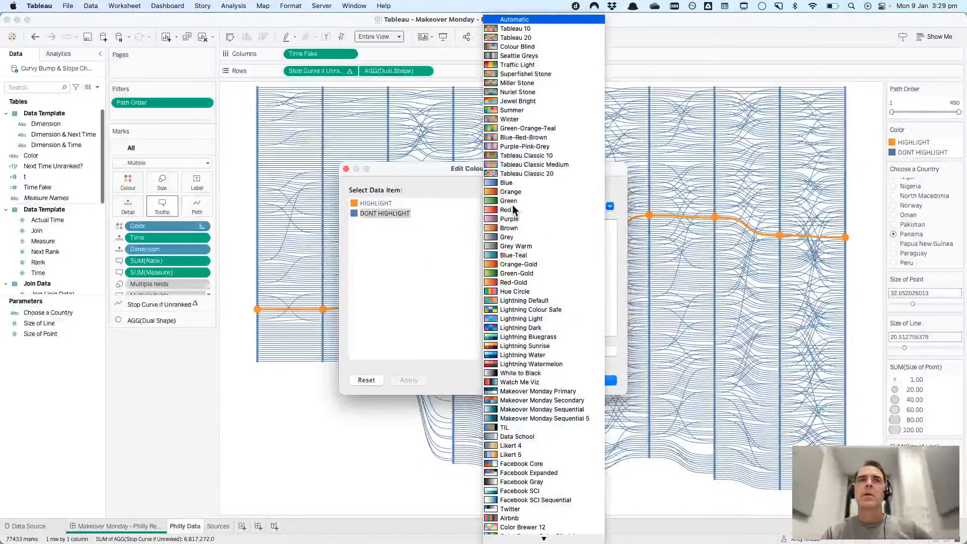
{"action": "left_click", "coordinate": [511, 55]}
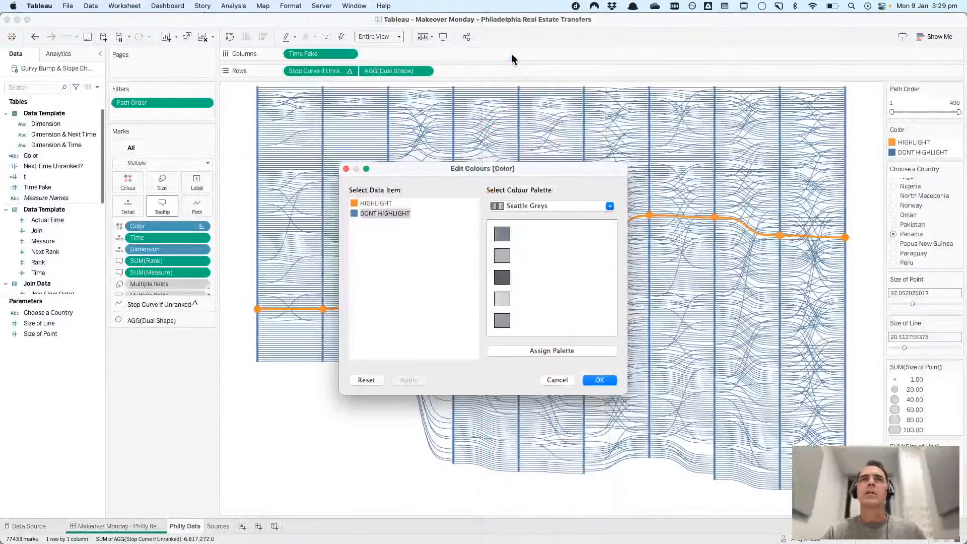
{"action": "left_click", "coordinate": [501, 299]}
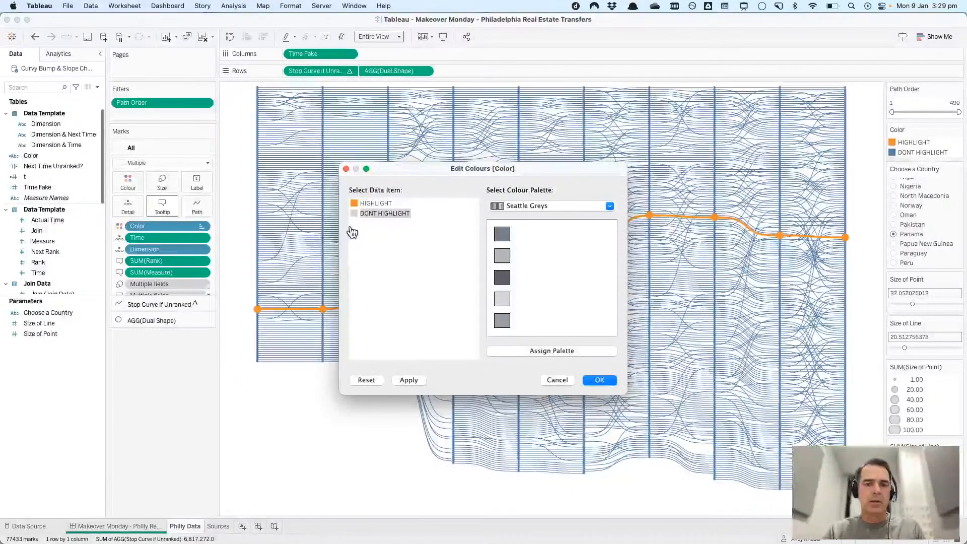
- Check the published chart's colours in Chrome, assign the bright pink of the CB Purple palette to HIGHLIGHT, and apply the colours
{"action": "key", "text": "super+Tab"}
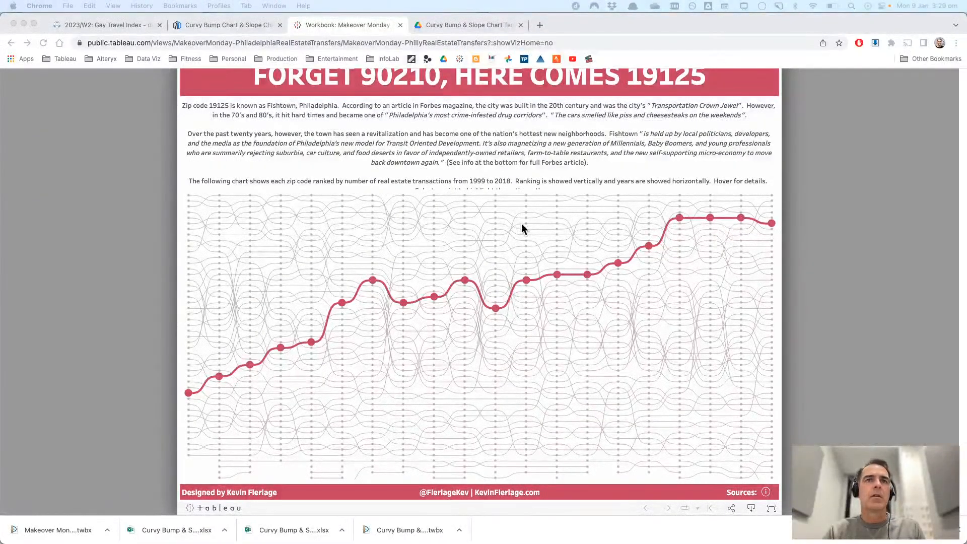
{"action": "key", "text": "super+Tab"}
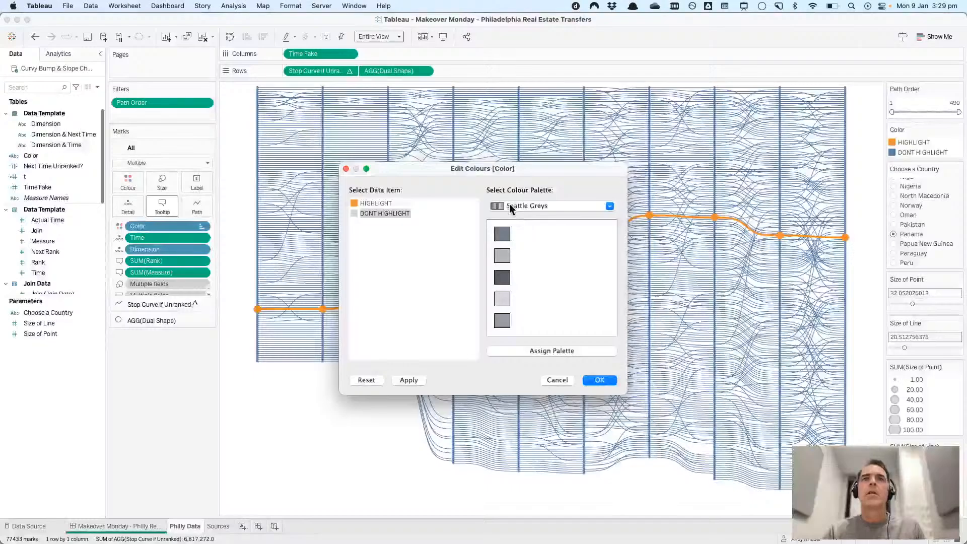
{"action": "left_click", "coordinate": [376, 203]}
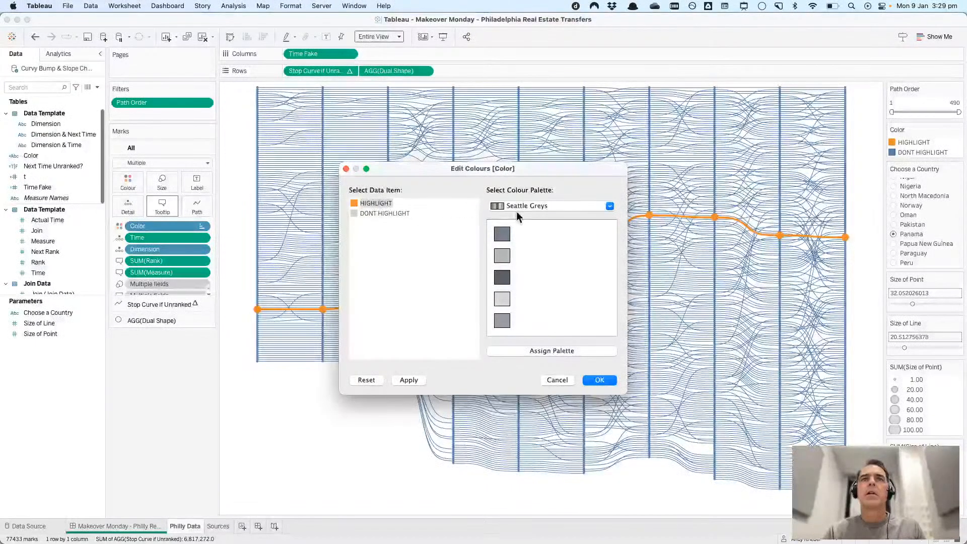
{"action": "left_click", "coordinate": [524, 207]}
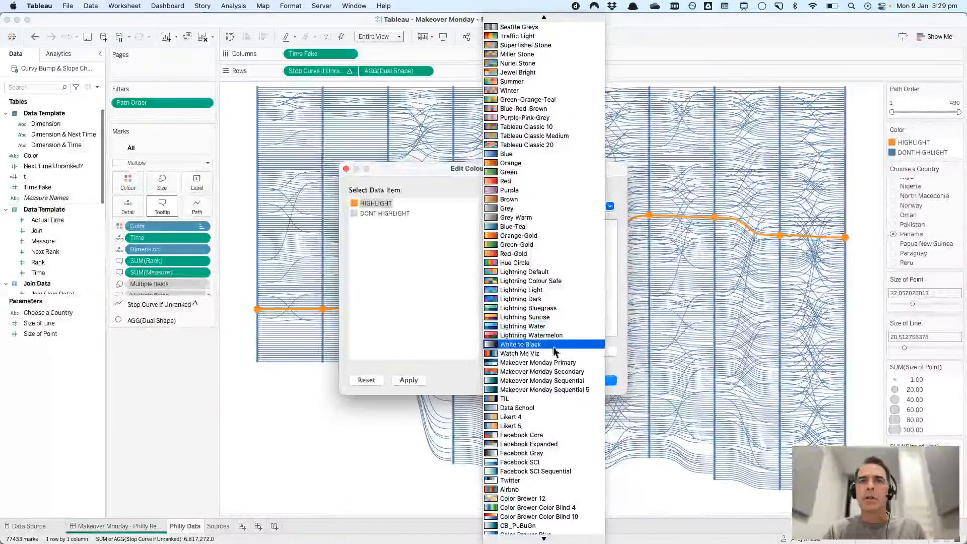
{"action": "scroll", "coordinate": [558, 371], "scroll_direction": "down", "scroll_amount": 3}
{"action": "scroll", "coordinate": [557, 372], "scroll_direction": "down", "scroll_amount": 1}
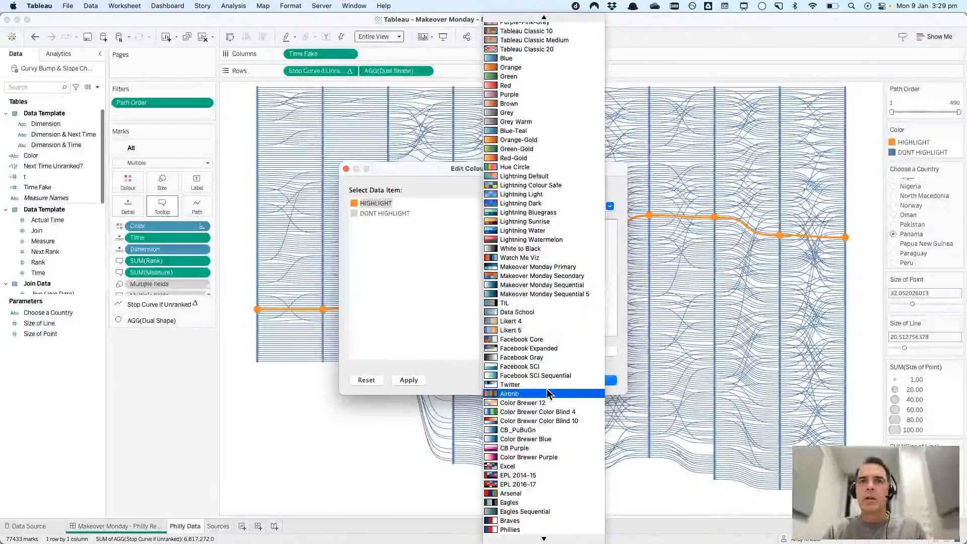
{"action": "left_click", "coordinate": [538, 448]}
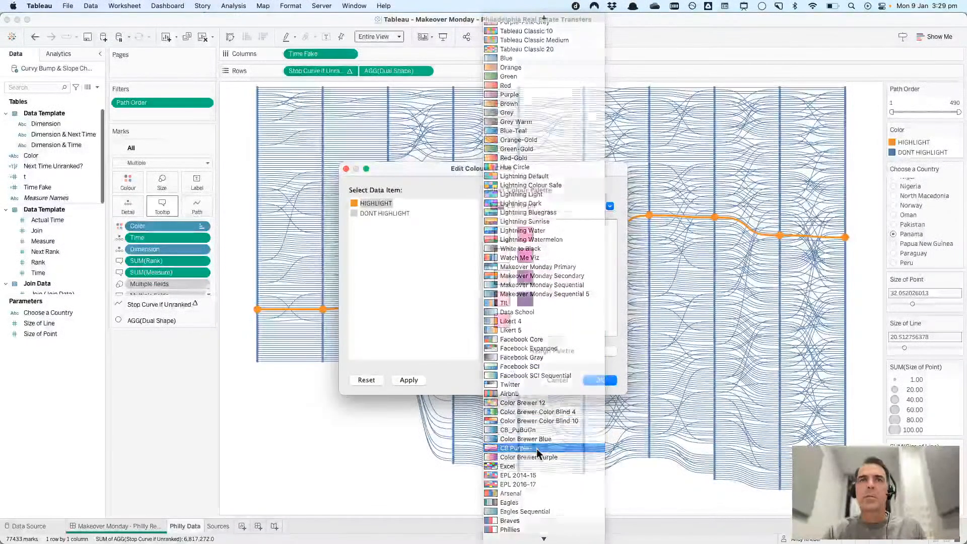
{"action": "left_click", "coordinate": [525, 243]}
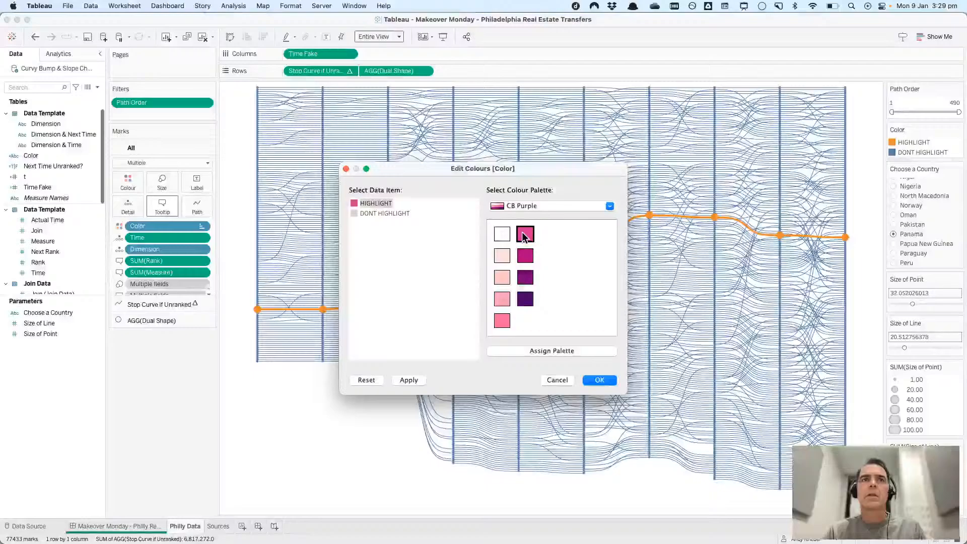
{"action": "left_click", "coordinate": [403, 380]}
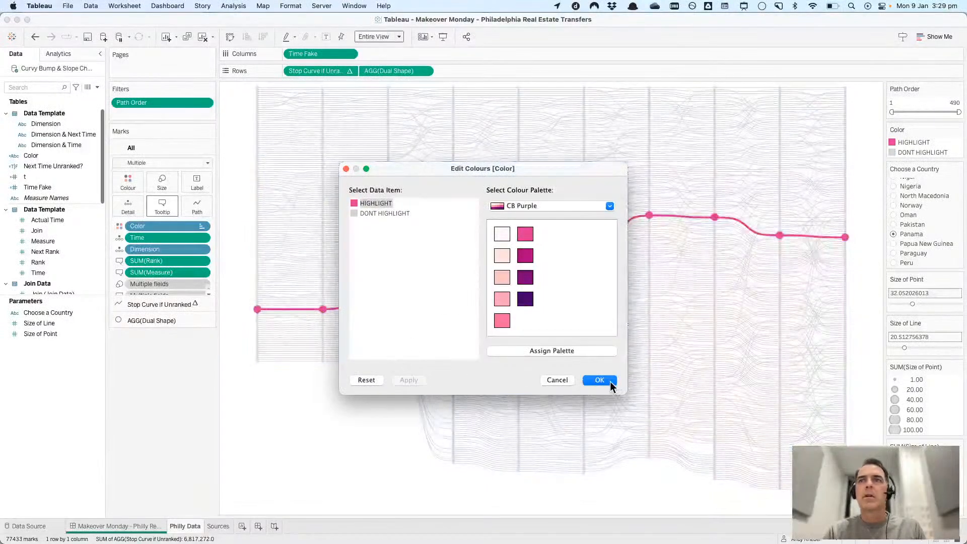
- Accept the edited colours and set the Size of Point and Size of Line parameters to about 8.97
{"action": "left_click", "coordinate": [605, 381]}
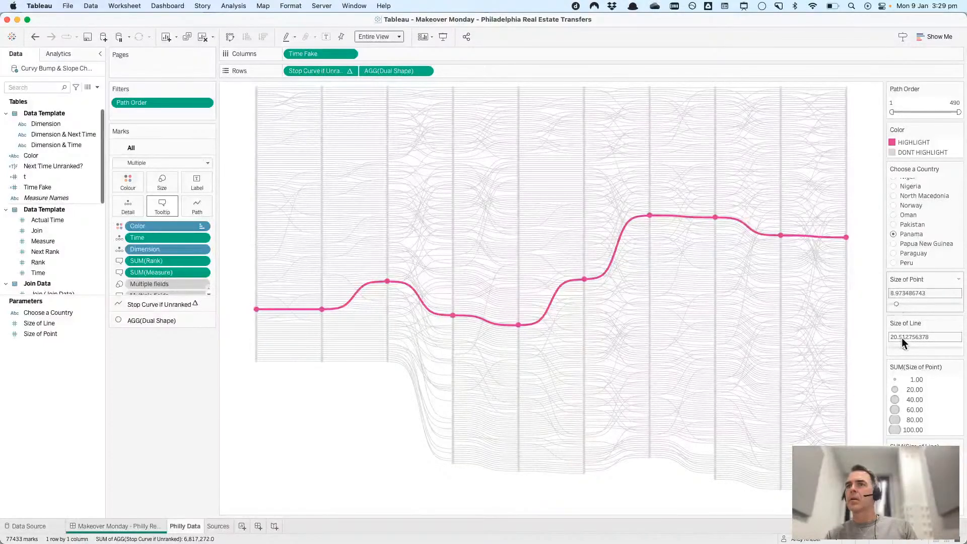
{"action": "left_click_drag", "start_coordinate": [902, 347], "coordinate": [895, 348]}
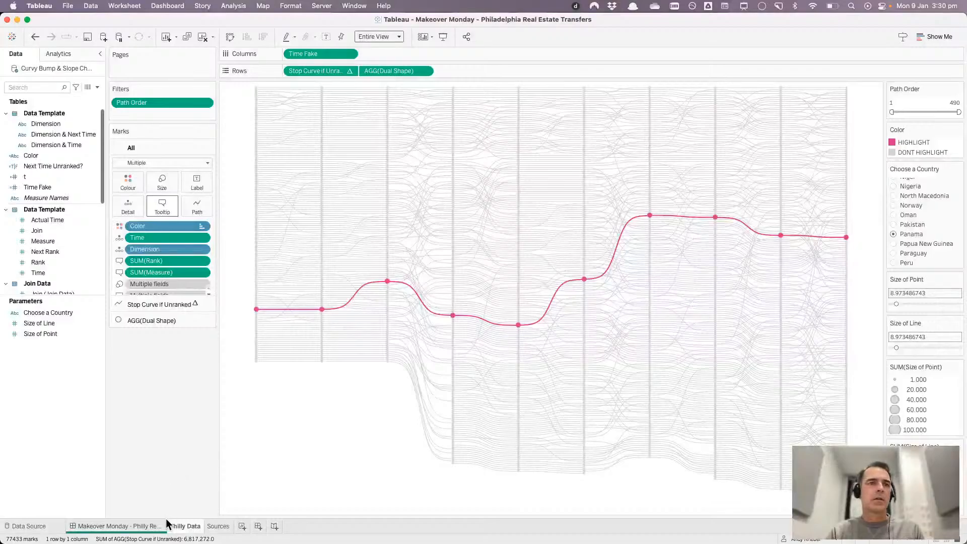
- Rename the Philly Data worksheet as GTI and open the Makeover Monday dashboard
{"action": "double_click", "coordinate": [185, 526]}
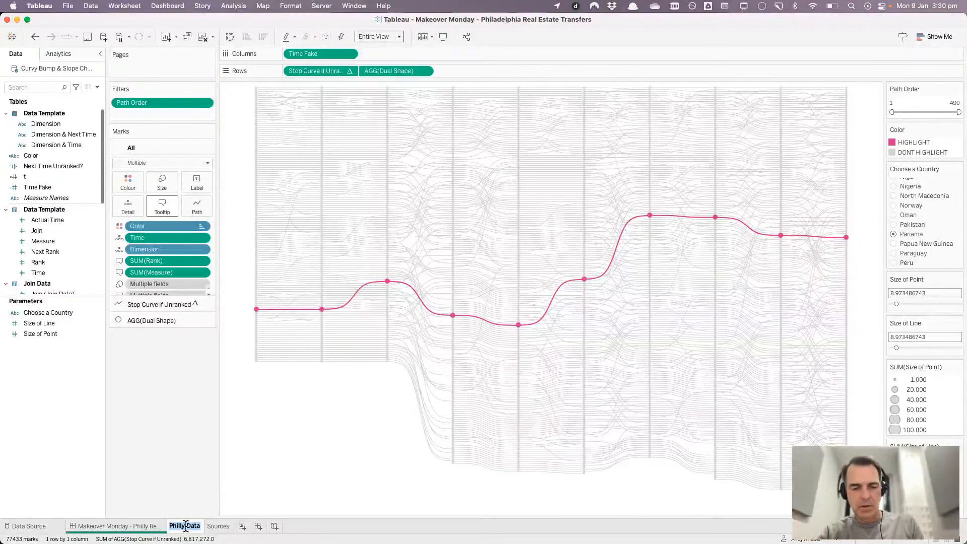
{"action": "type", "text": "GT"}
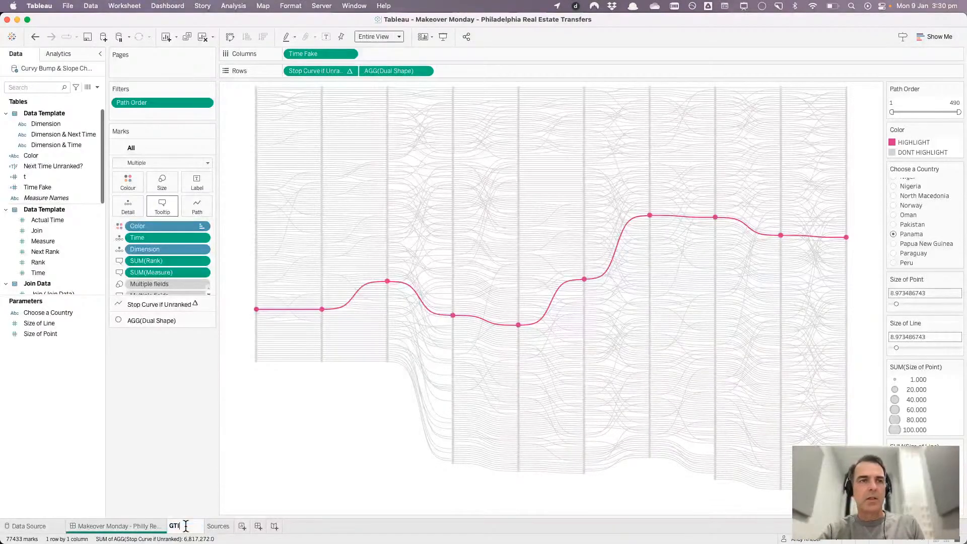
{"action": "key", "text": "Return"}
{"action": "left_click", "coordinate": [198, 527]}
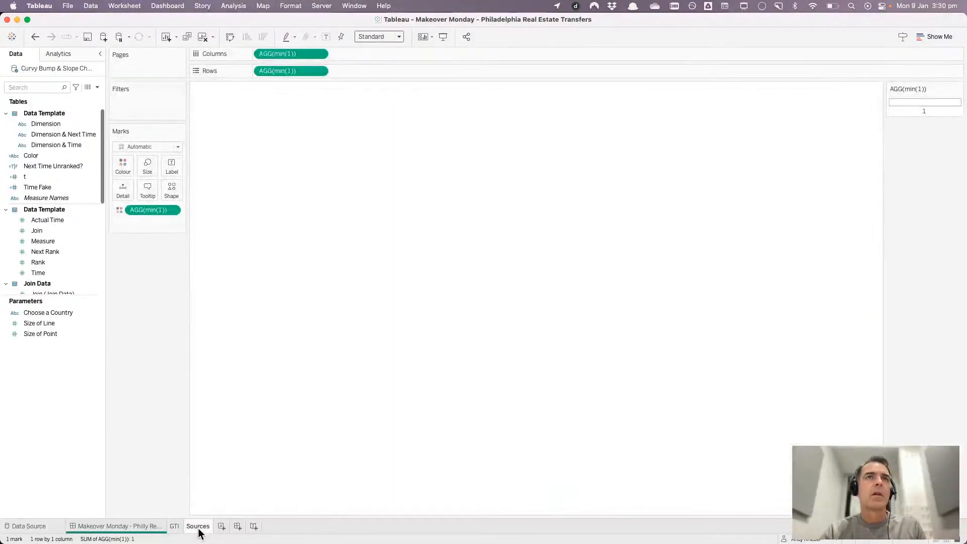
{"action": "left_click", "coordinate": [141, 526]}
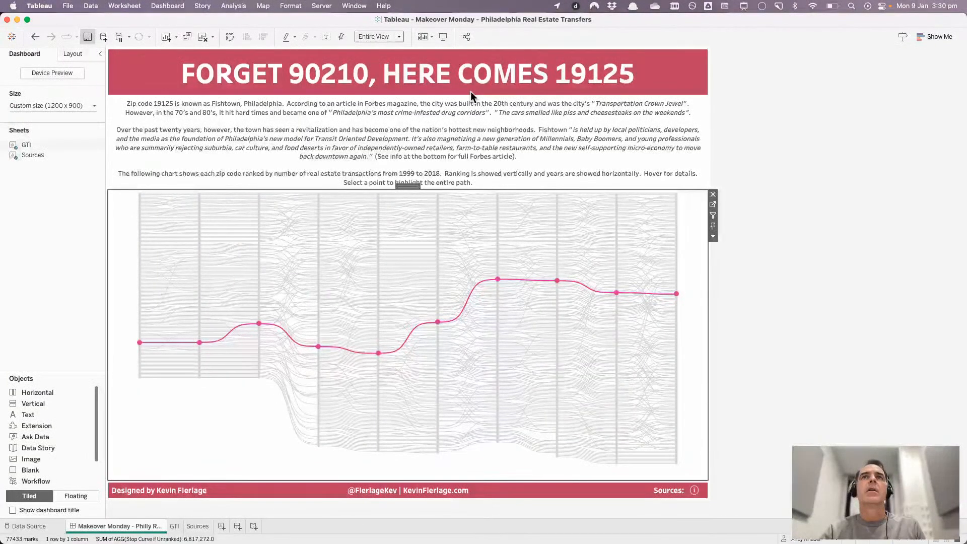
- Save the workbook as "#MakeoverMonday 2023 Week 2 - Gay Travel Index - 2012-2021" in the 2023 folder of Makeover Monday
{"action": "left_click", "coordinate": [68, 5]}
{"action": "left_click", "coordinate": [80, 71]}
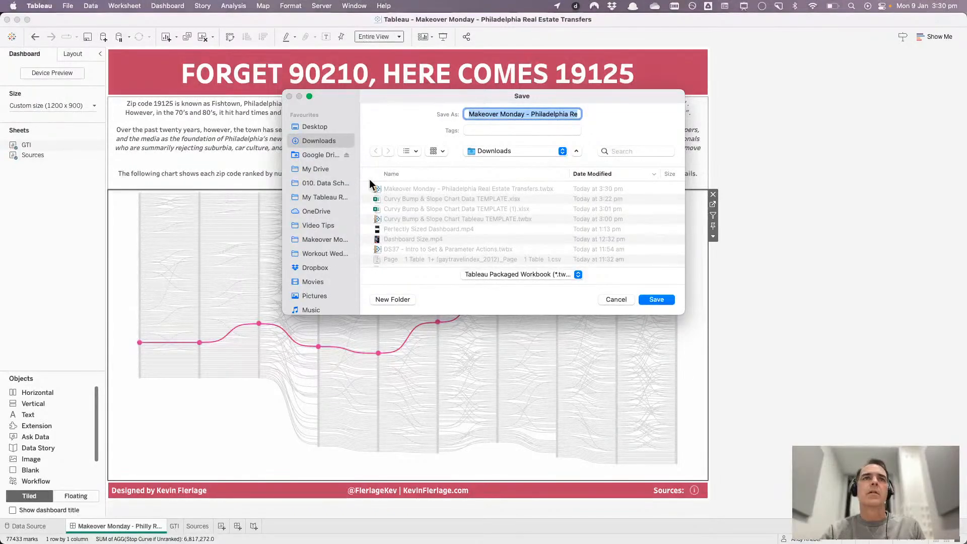
{"action": "left_click", "coordinate": [318, 240]}
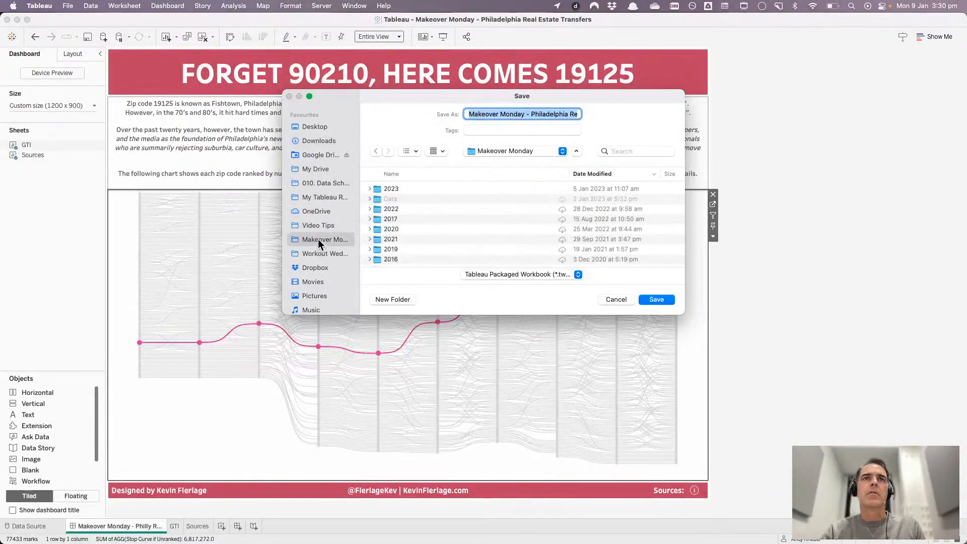
{"action": "double_click", "coordinate": [377, 189]}
{"action": "left_click", "coordinate": [377, 189]}
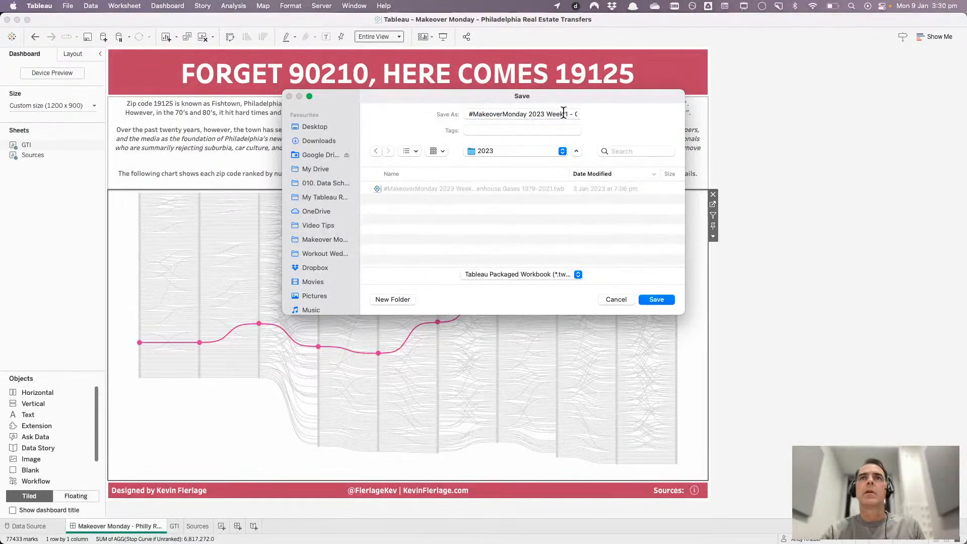
{"action": "left_click_drag", "start_coordinate": [566, 114], "coordinate": [676, 119]}
{"action": "type", "text": "2"}
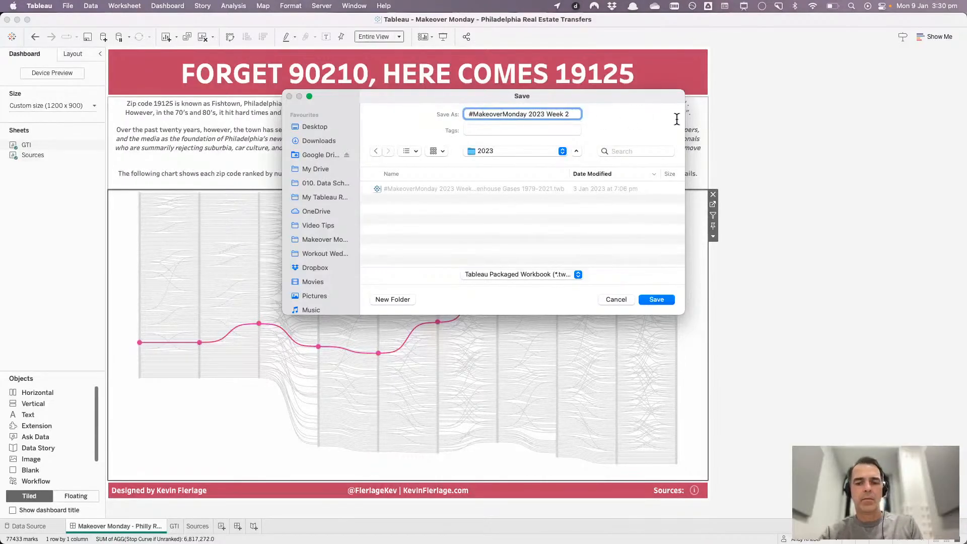
{"action": "type", "text": " - Gay Tra"}
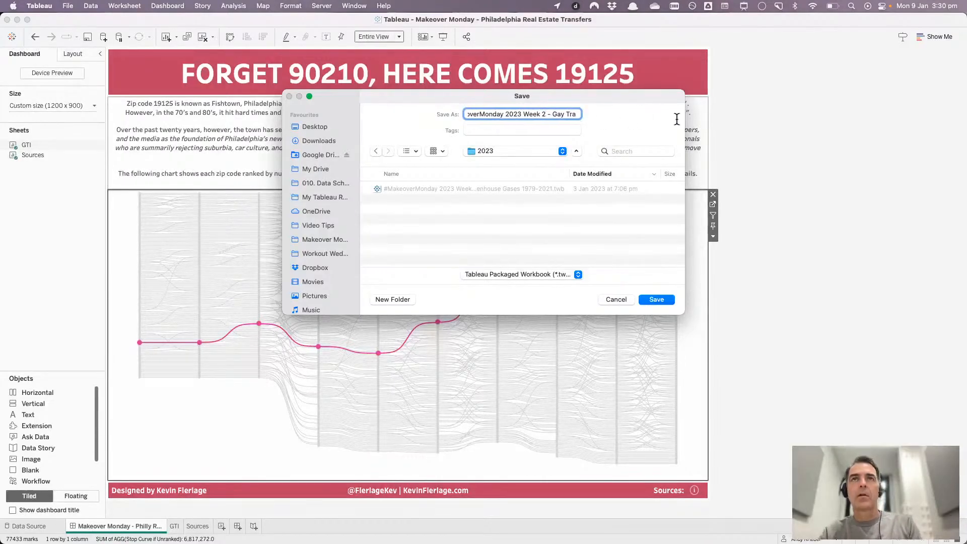
{"action": "type", "text": "vel Inde"}
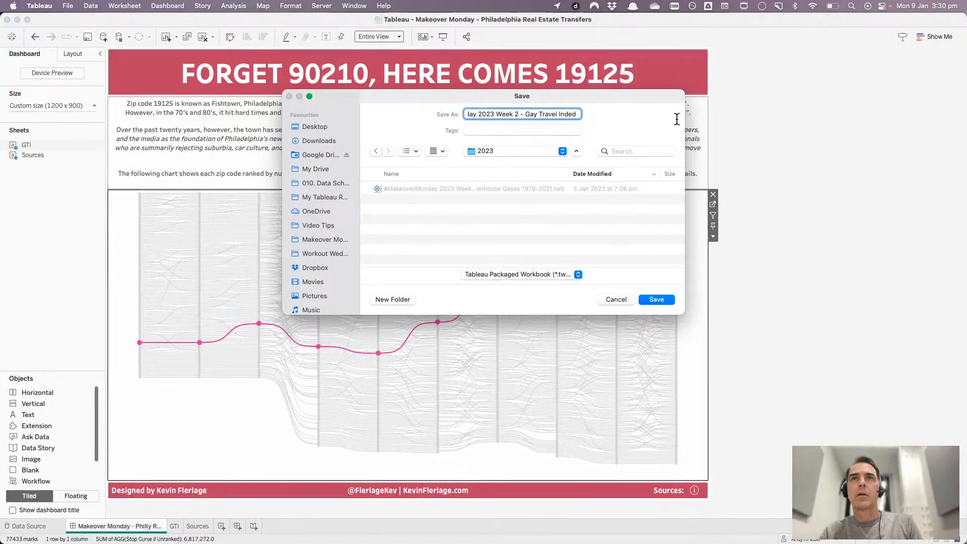
{"action": "type", "text": "x - 20"}
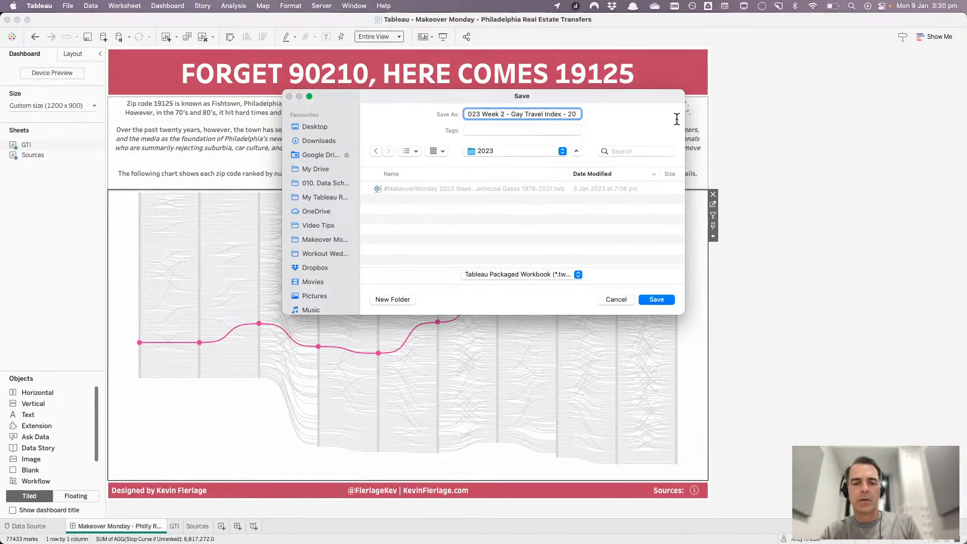
{"action": "type", "text": "12-2021"}
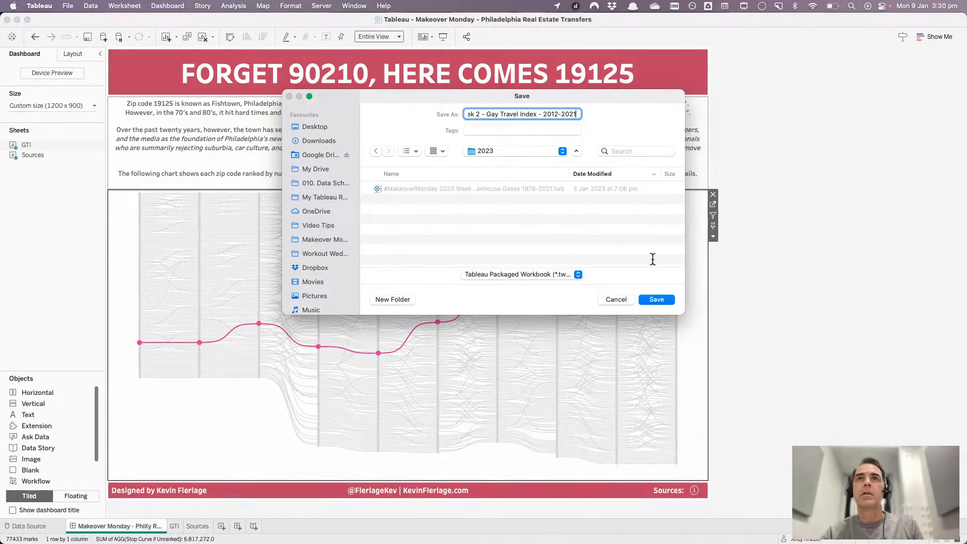
{"action": "left_click", "coordinate": [649, 298]}
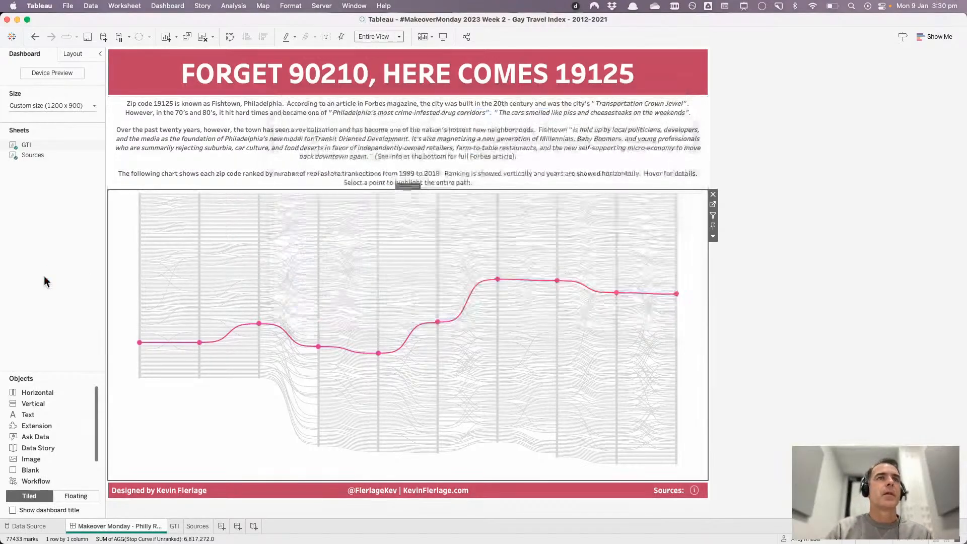
- Remove the zip code description text object between the dashboard's title and chart
{"action": "left_click", "coordinate": [422, 160]}
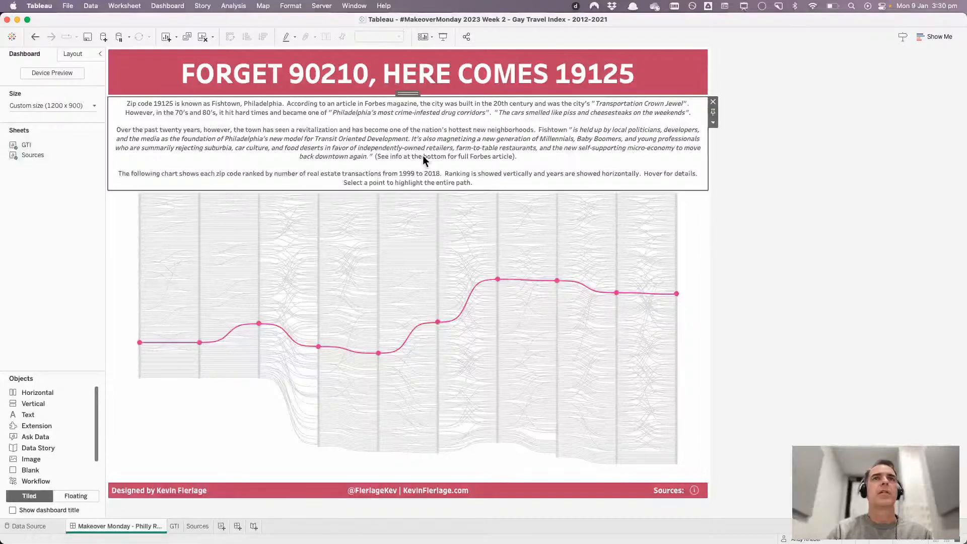
{"action": "left_click", "coordinate": [712, 102]}
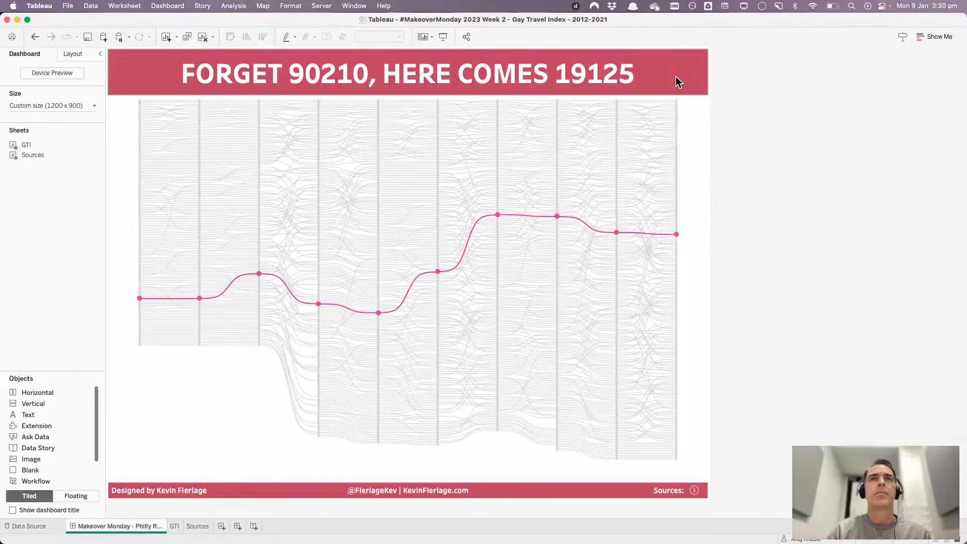
{"action": "double_click", "coordinate": [675, 76]}
{"action": "key", "text": "super+a"}
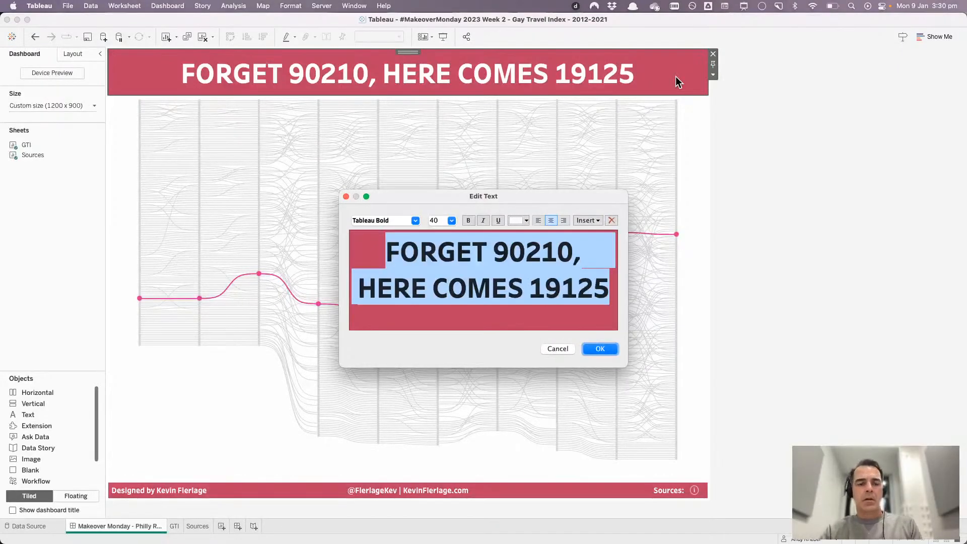
{"action": "key", "text": "Return"}
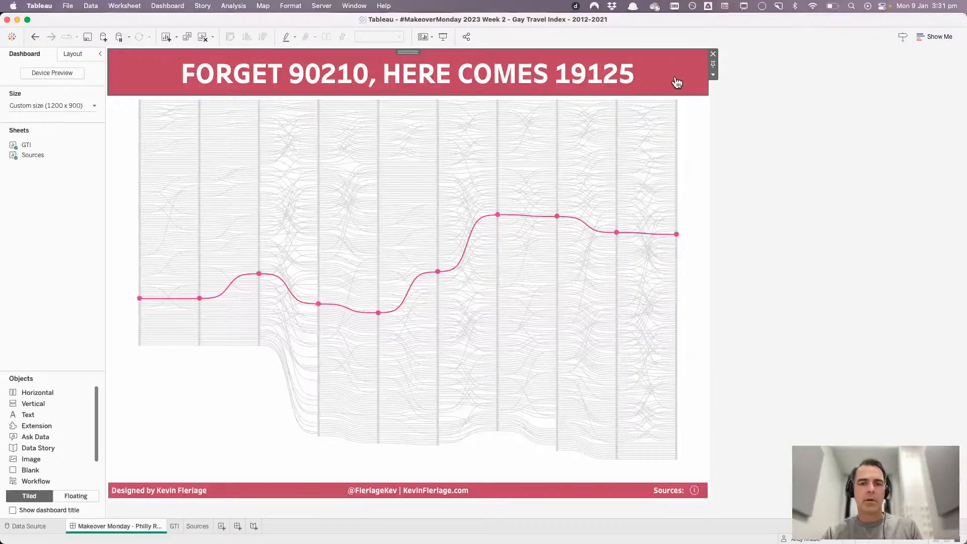
- Check the index's name in gaytravelindex_2012.pdf in Acrobat Reader and replace the dashboard title in Tableau with "SPARTACUS GAY TRAVEL INDEX"
{"action": "key", "text": "super+Tab"}
{"action": "scroll", "coordinate": [481, 209], "scroll_direction": "up", "scroll_amount": 5}
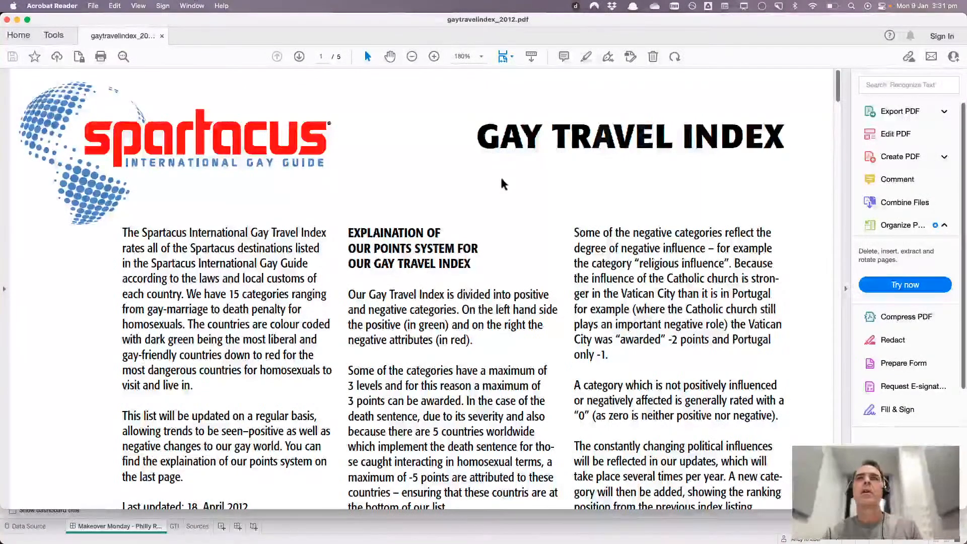
{"action": "key", "text": "super+Tab"}
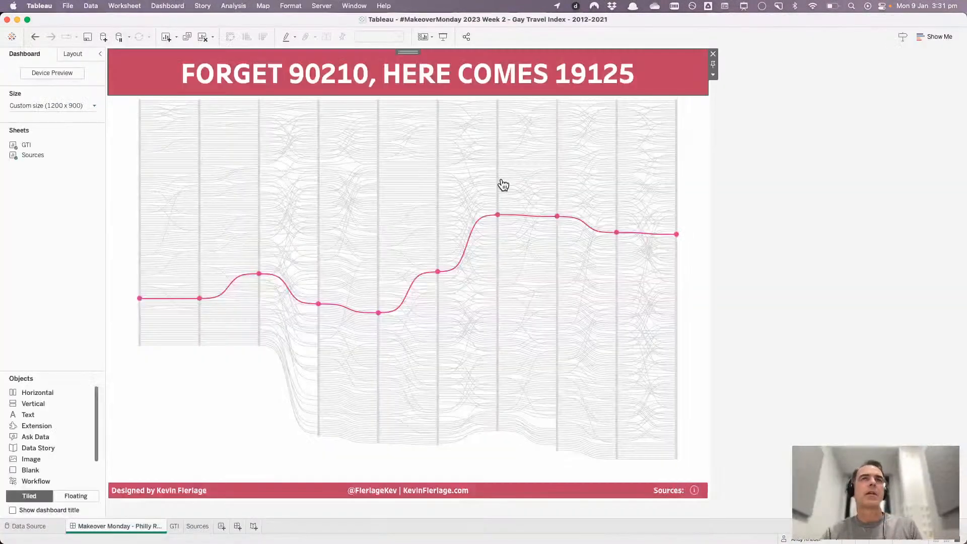
{"action": "double_click", "coordinate": [399, 73]}
{"action": "key", "text": "super+a"}
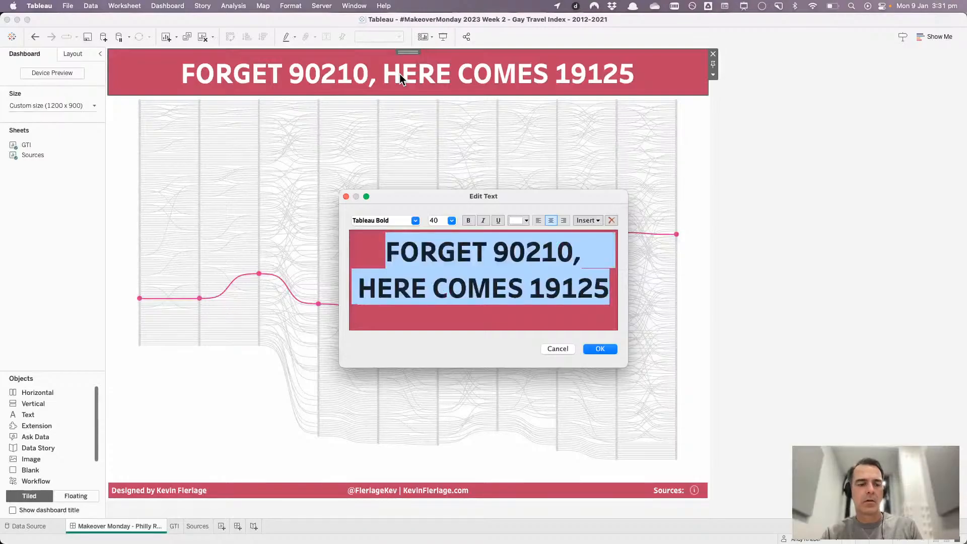
{"action": "type", "text": "SPARA"}
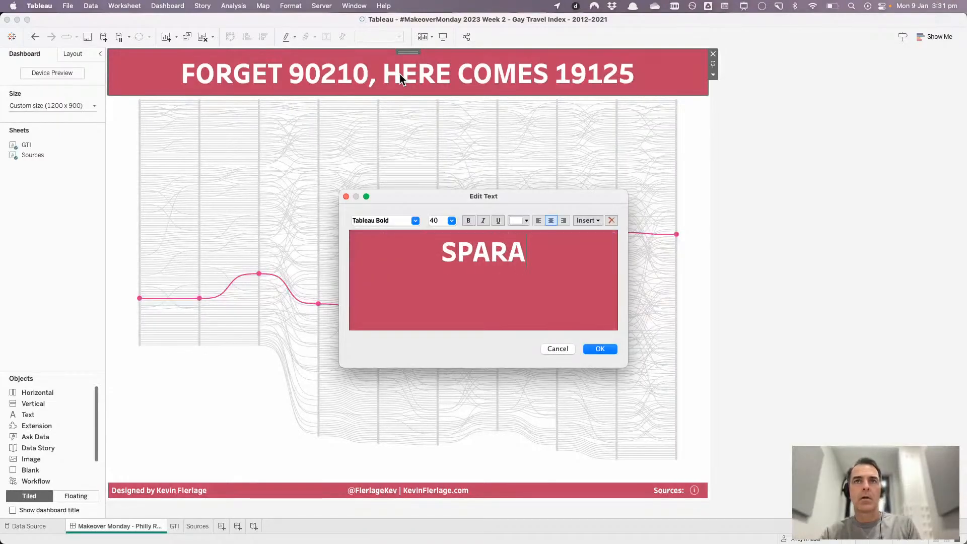
{"action": "key", "text": "BackSpace"}
{"action": "type", "text": "TAC"}
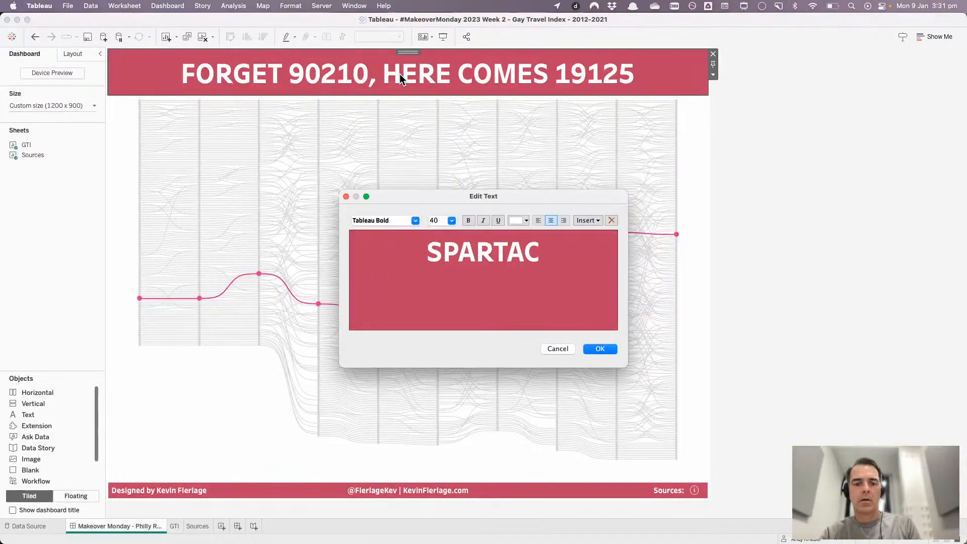
{"action": "type", "text": "US GAY TRAV"}
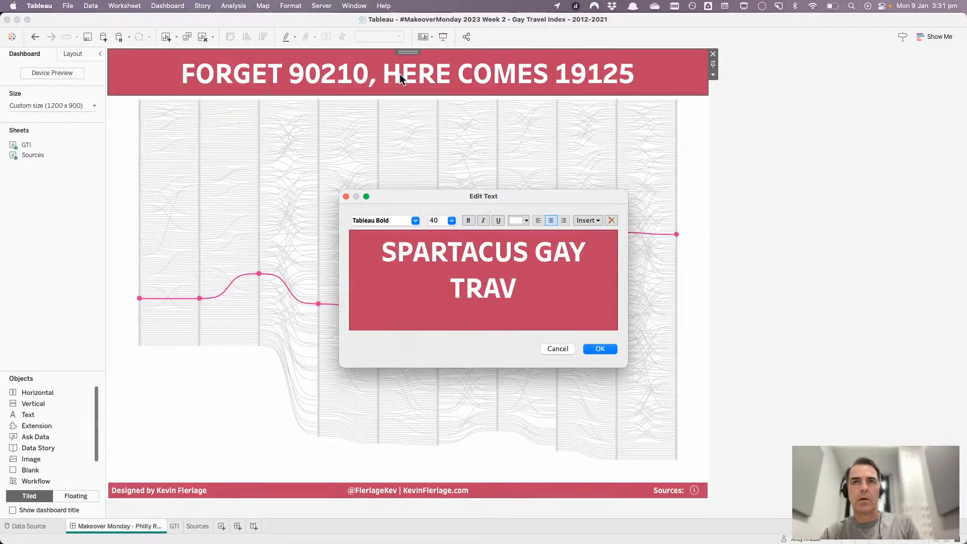
{"action": "type", "text": "EL INDEX"}
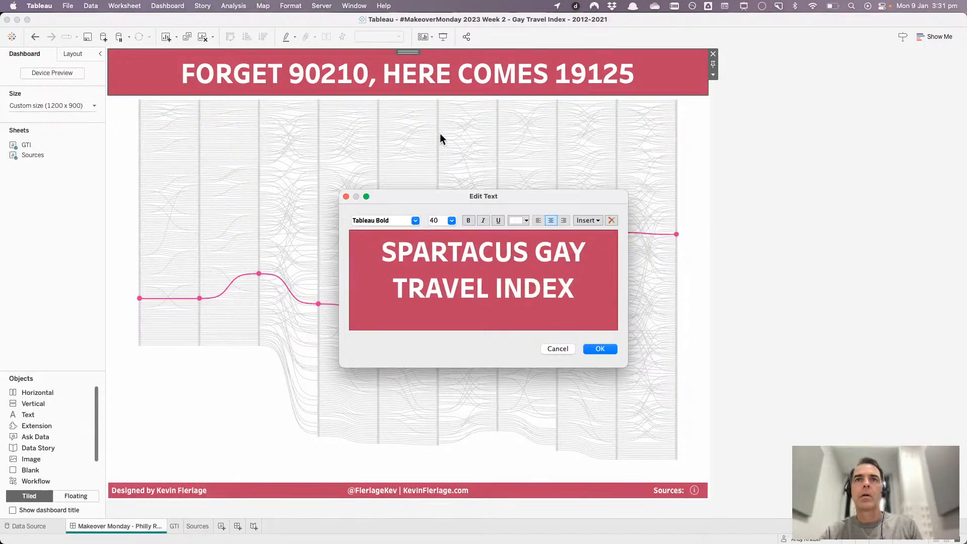
{"action": "left_click", "coordinate": [599, 350]}
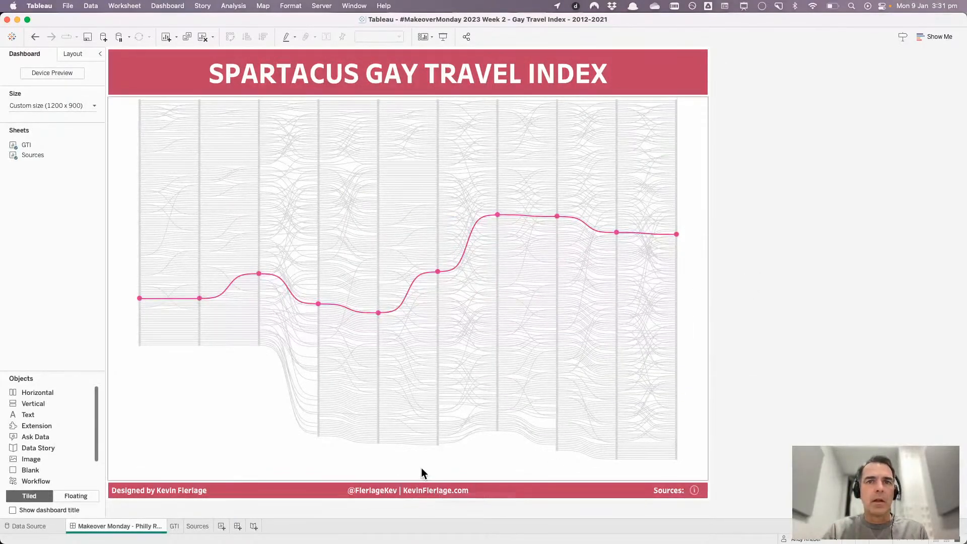
- Show the caption of the GTI chart on the dashboard and hide it again
{"action": "left_click", "coordinate": [420, 467]}
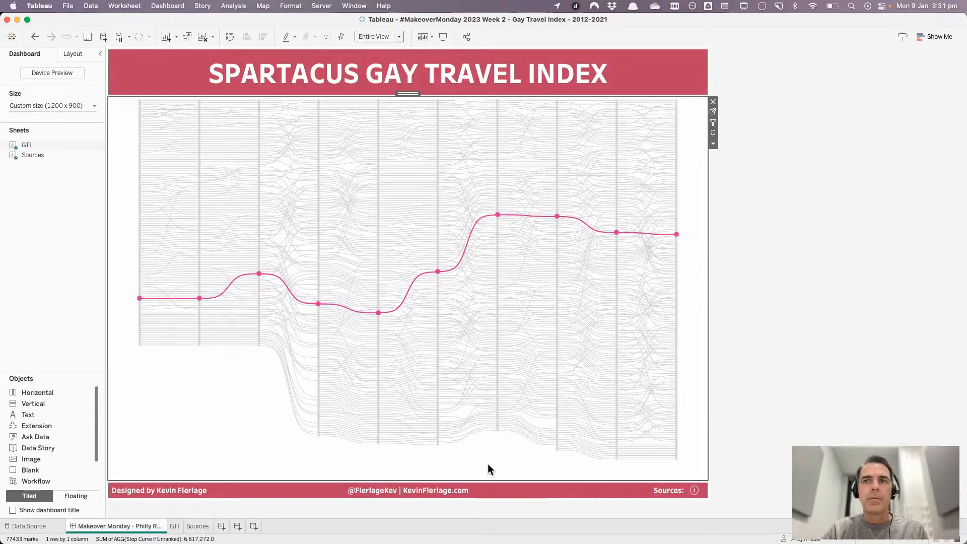
{"action": "left_click", "coordinate": [713, 144]}
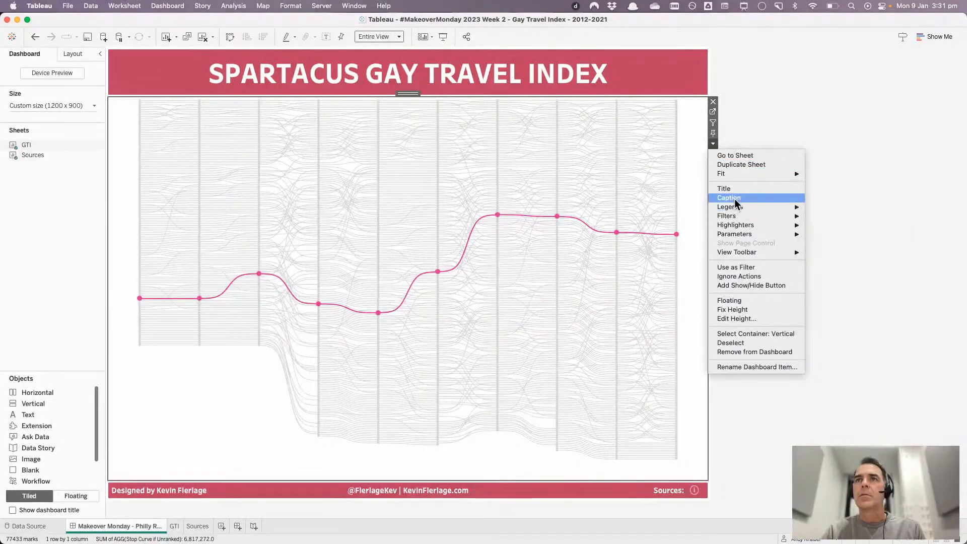
{"action": "left_click", "coordinate": [729, 198]}
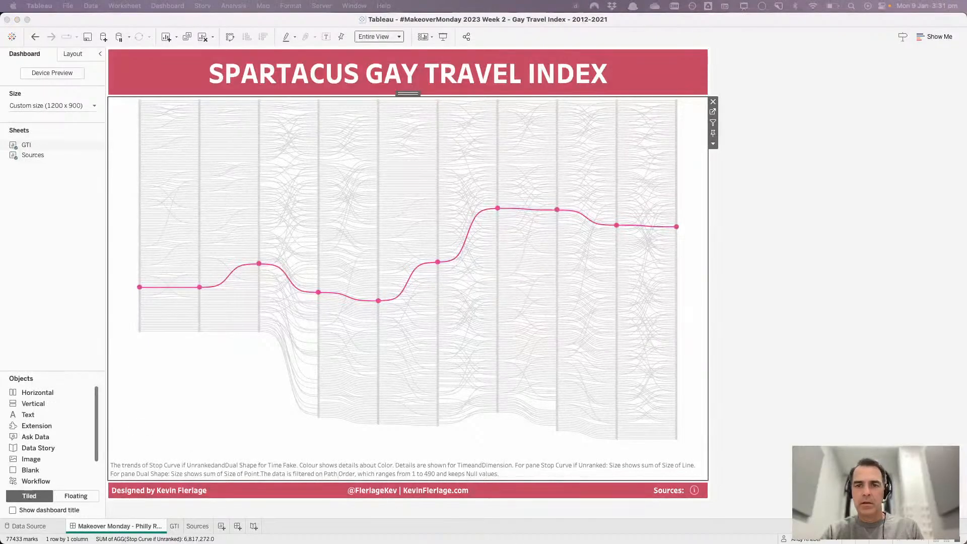
{"action": "left_click_drag", "start_coordinate": [1, 101], "coordinate": [392, 194]}
{"action": "left_click", "coordinate": [412, 347]}
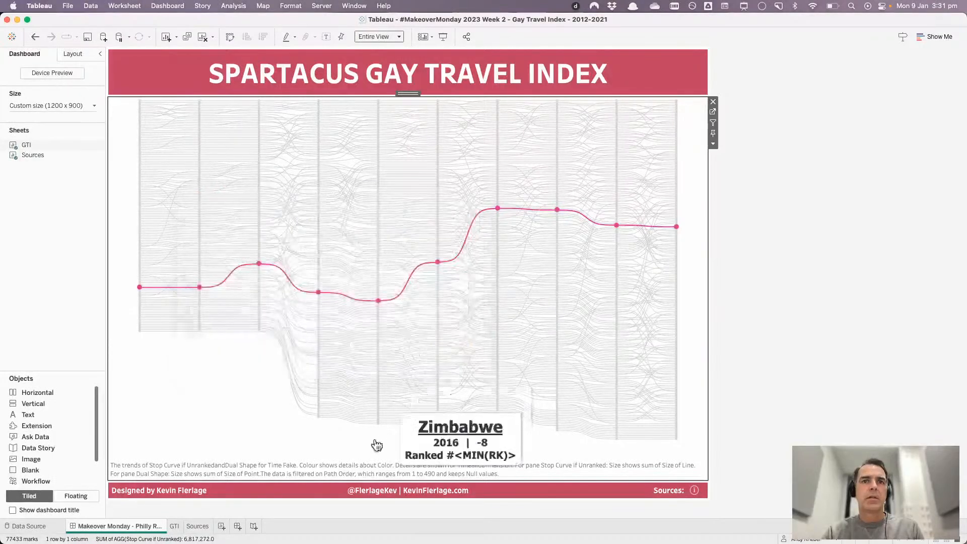
{"action": "right_click", "coordinate": [362, 474]}
{"action": "left_click", "coordinate": [372, 499]}
- Replace the designer's name in the dashboard's footer credit with the new designer's full name in capitals
{"action": "double_click", "coordinate": [174, 489]}
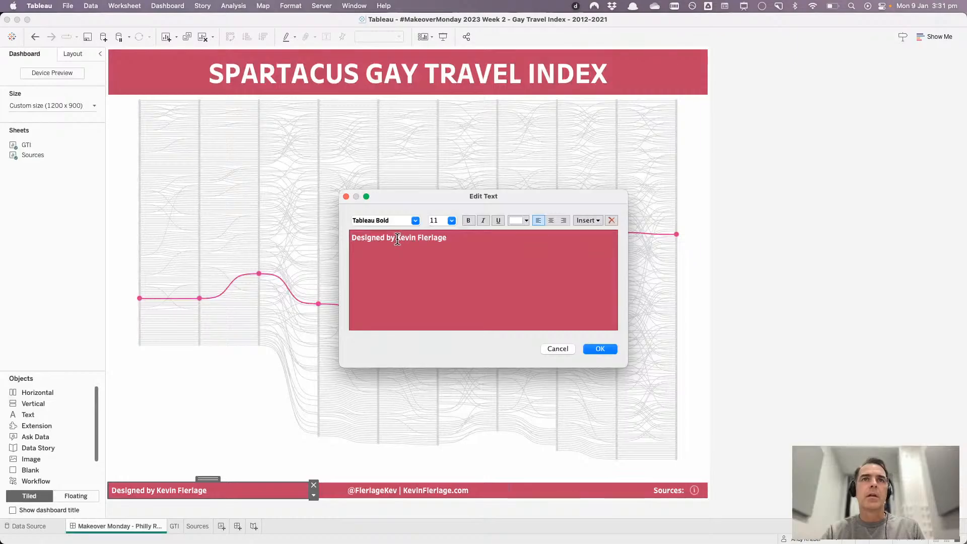
{"action": "left_click_drag", "start_coordinate": [397, 238], "coordinate": [464, 236]}
{"action": "type", "text": "ANDY KRIEBEL"}
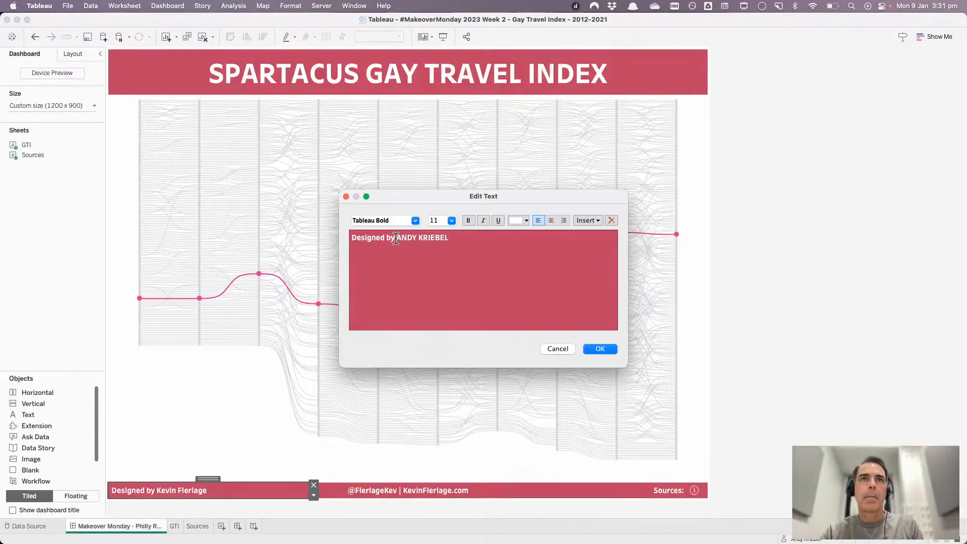
- Change the lead-in of the footer credit to "DESIGNED BY:" in capitals, keeping the designer's name after it
{"action": "left_click_drag", "start_coordinate": [394, 240], "coordinate": [326, 235]}
{"action": "type", "text": "desing"}
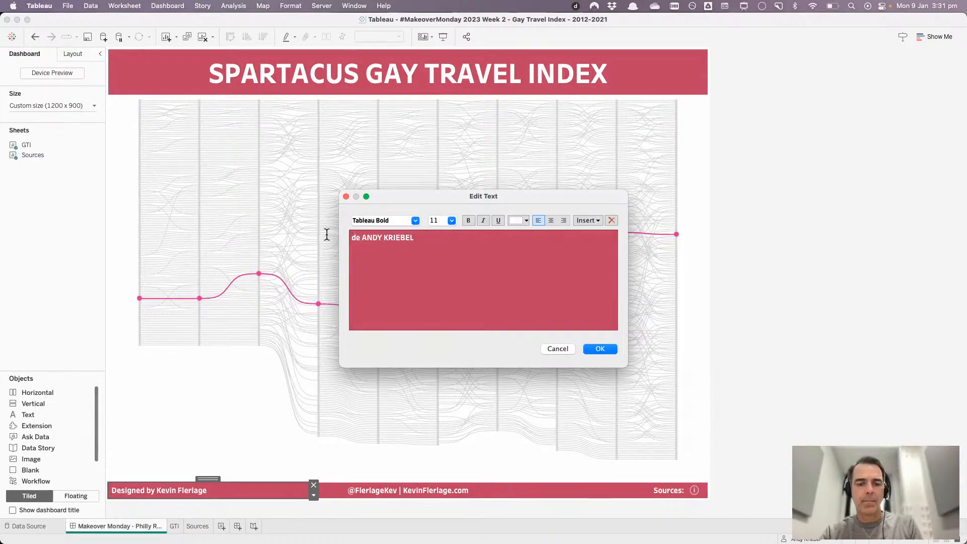
{"action": "key", "text": "BackSpace"}
{"action": "key", "text": "BackSpace"}
{"action": "key", "text": "BackSpace"}
{"action": "key", "text": "BackSpace"}
{"action": "key", "text": "BackSpace"}
{"action": "key", "text": "BackSpace"}
{"action": "key", "text": "BackSpace"}
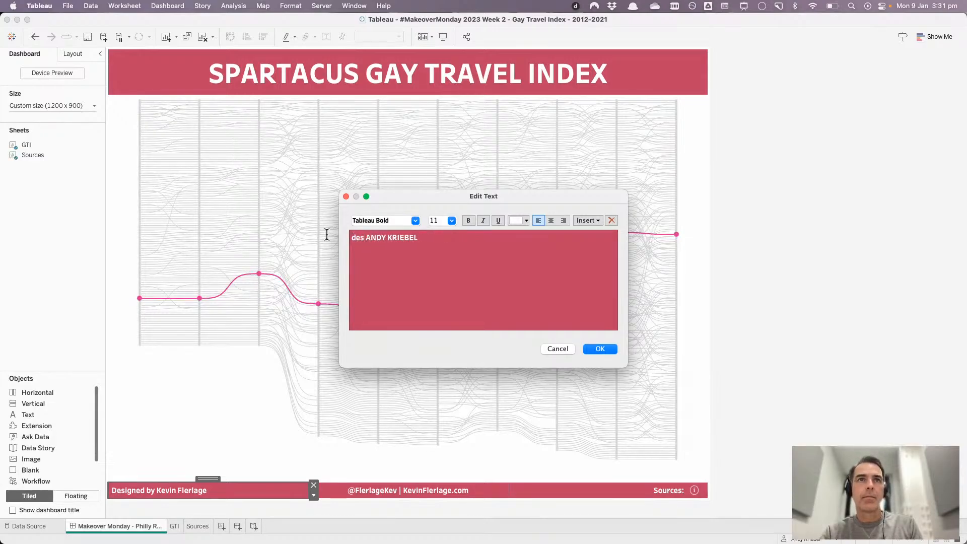
{"action": "type", "text": "DESIGNED B"}
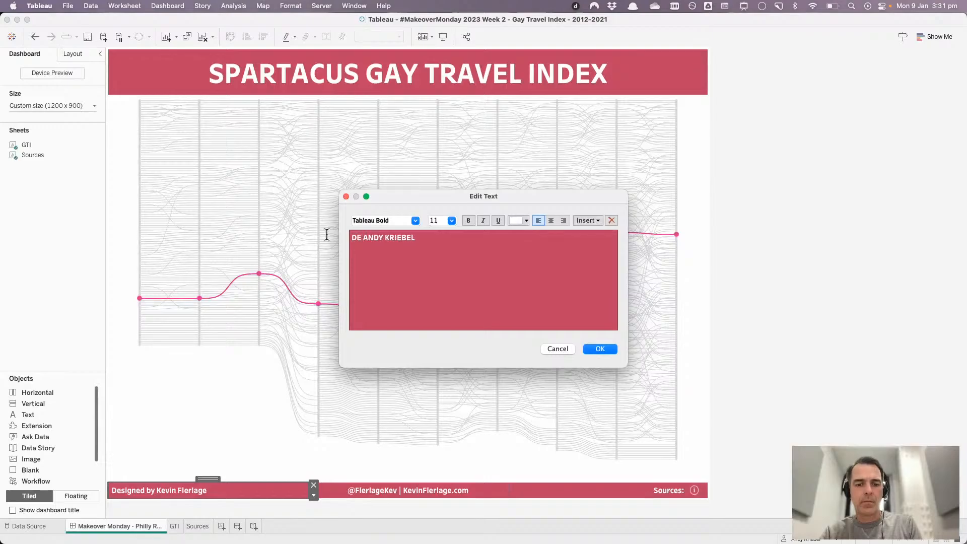
{"action": "type", "text": "Y"}
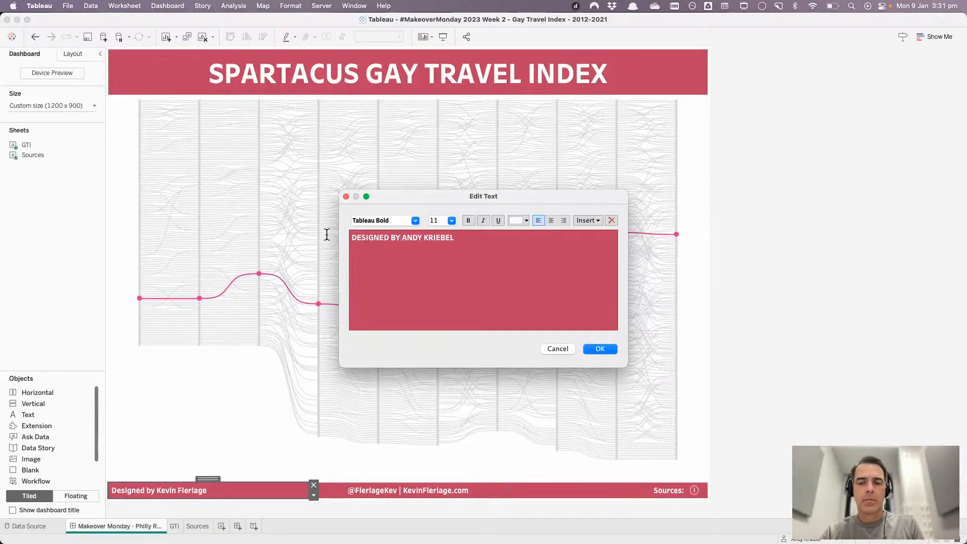
{"action": "type", "text": ":"}
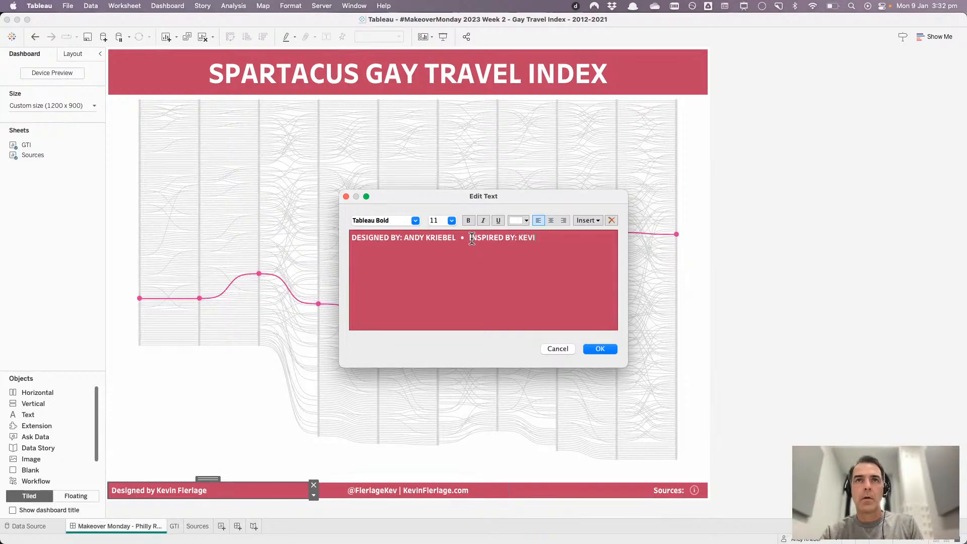
- Extend the footer credit with "INSPIRED BY:" plus the original designer's full name and "DATA SOURCE: SPARTACUS", separated by bullets
{"action": "type", "text": "N FLER"}
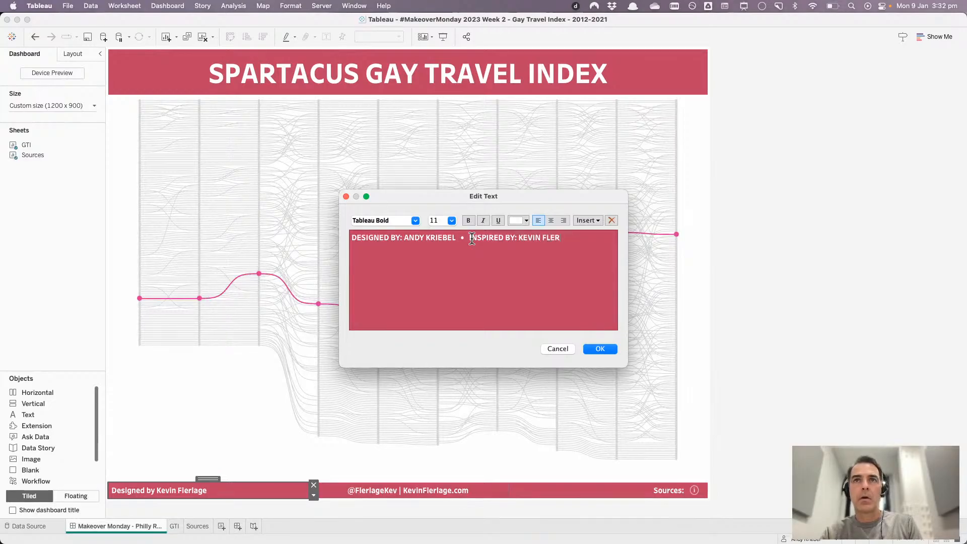
{"action": "type", "text": "LAGE"}
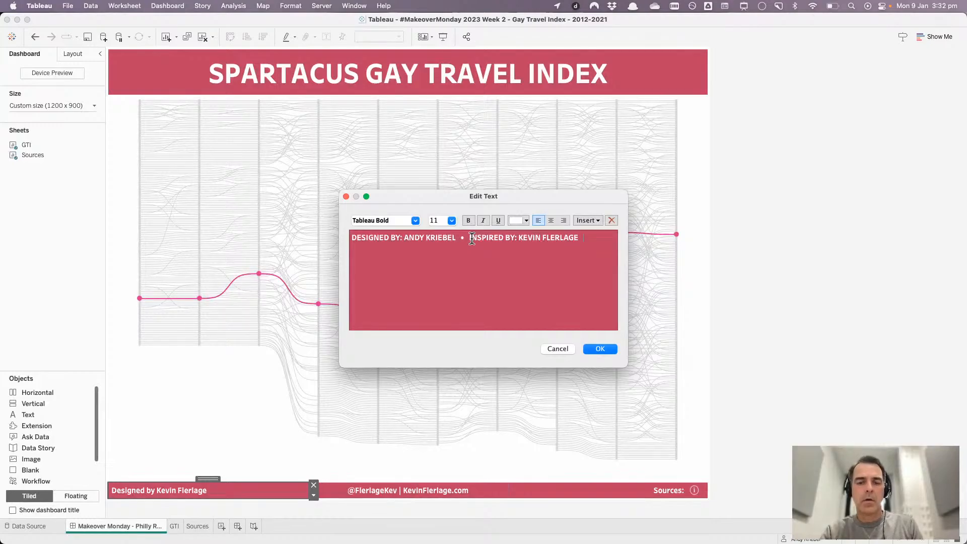
{"action": "type", "text": "  •"}
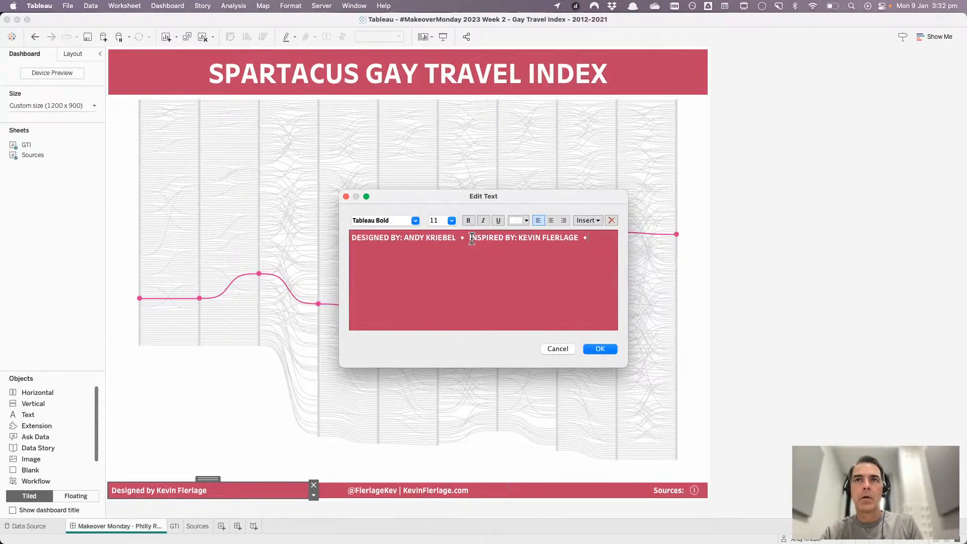
{"action": "type", "text": "  DATA SOURCE"}
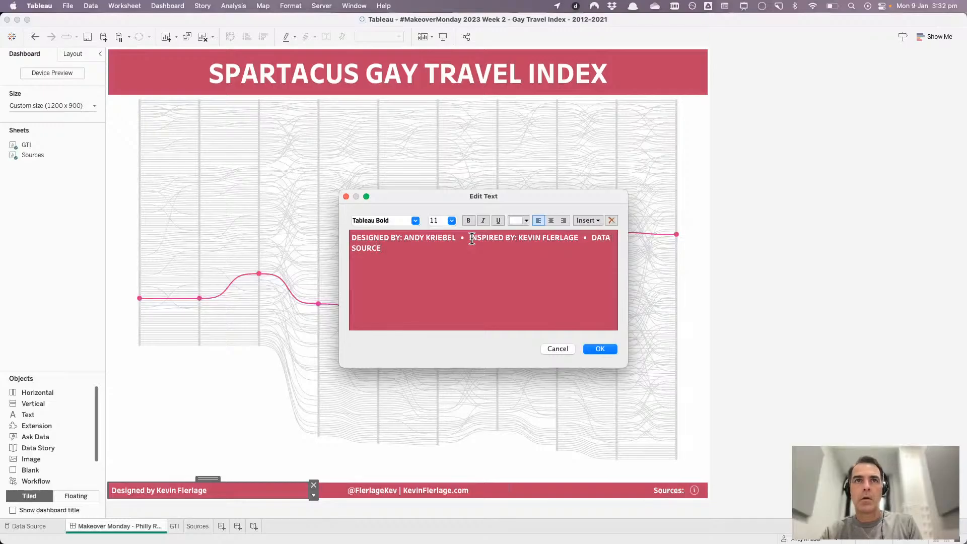
{"action": "type", "text": ": SPARTACUS"}
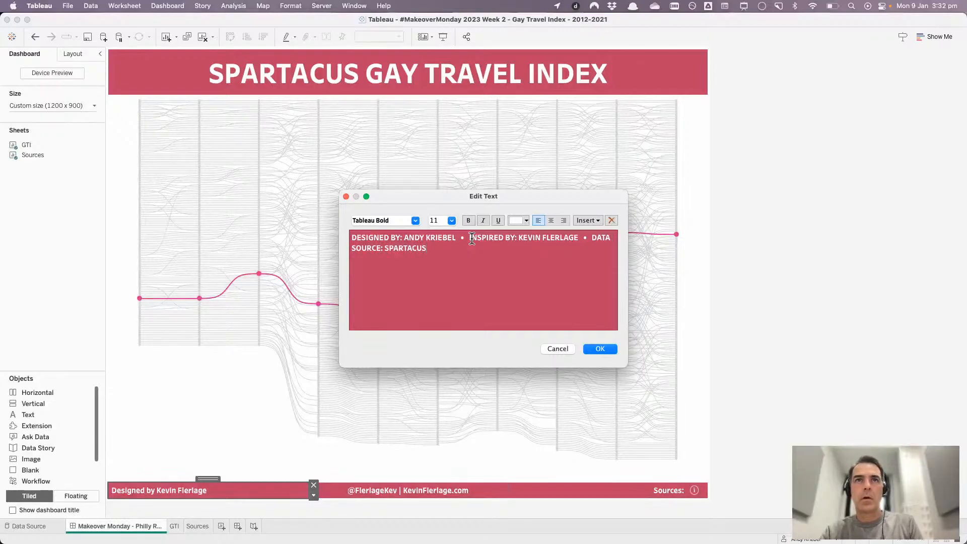
{"action": "left_click", "coordinate": [594, 347]}
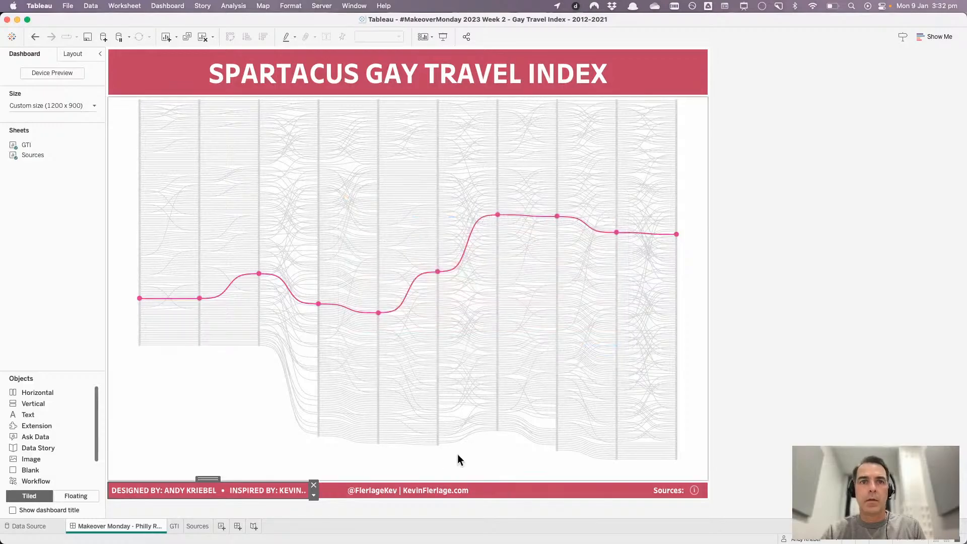
- Remove the social handle and website text and the "Sources:" text from the dashboard's footer
{"action": "left_click", "coordinate": [478, 484]}
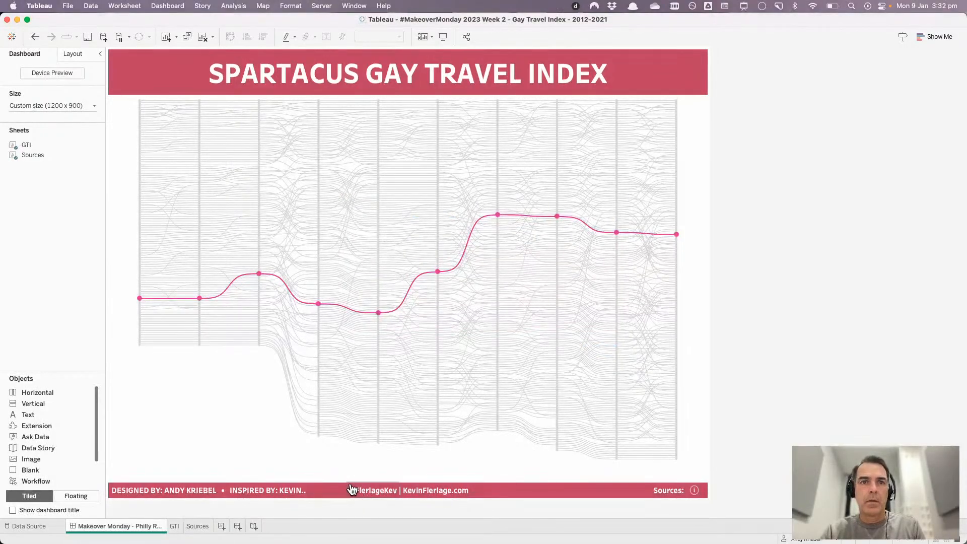
{"action": "left_click", "coordinate": [351, 488]}
{"action": "left_click", "coordinate": [402, 485]}
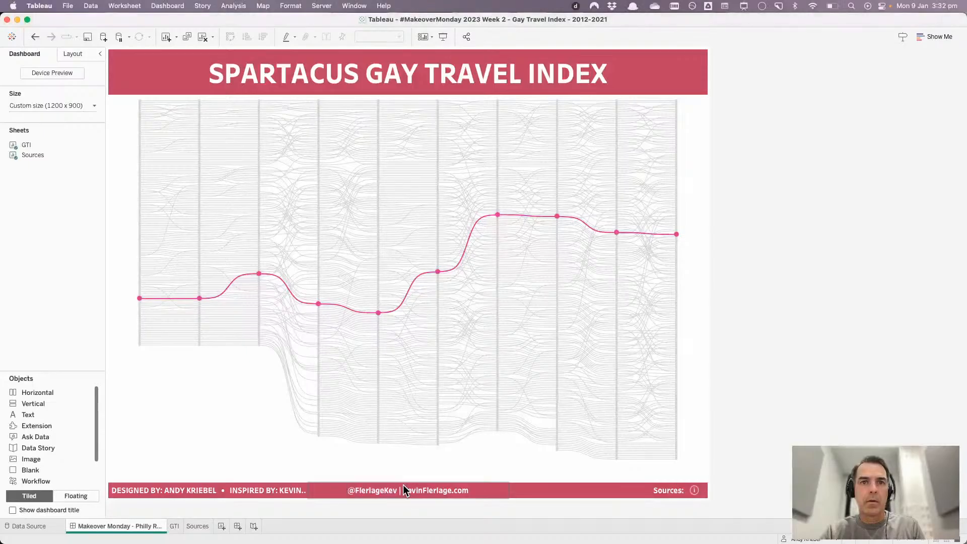
{"action": "left_click", "coordinate": [500, 490]}
{"action": "left_click", "coordinate": [513, 484]}
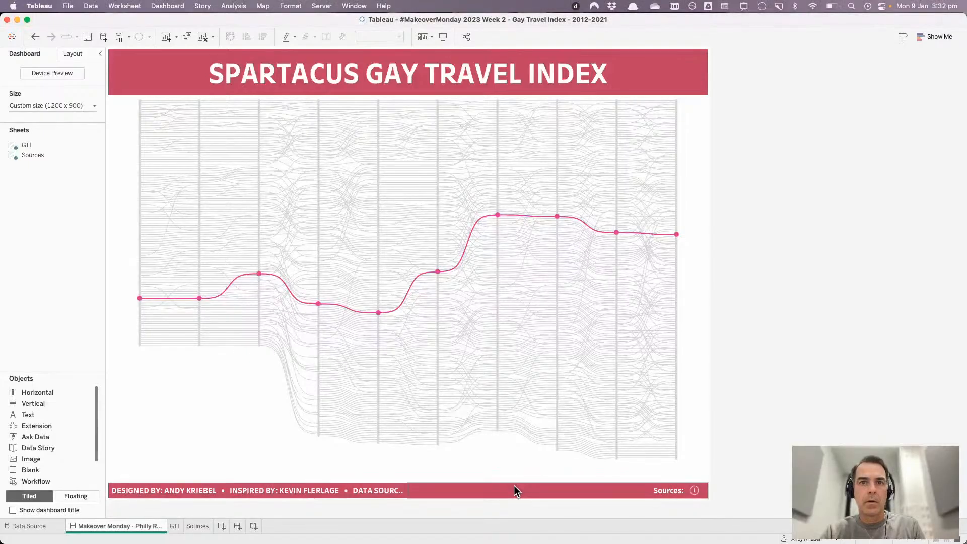
{"action": "left_click", "coordinate": [654, 485]}
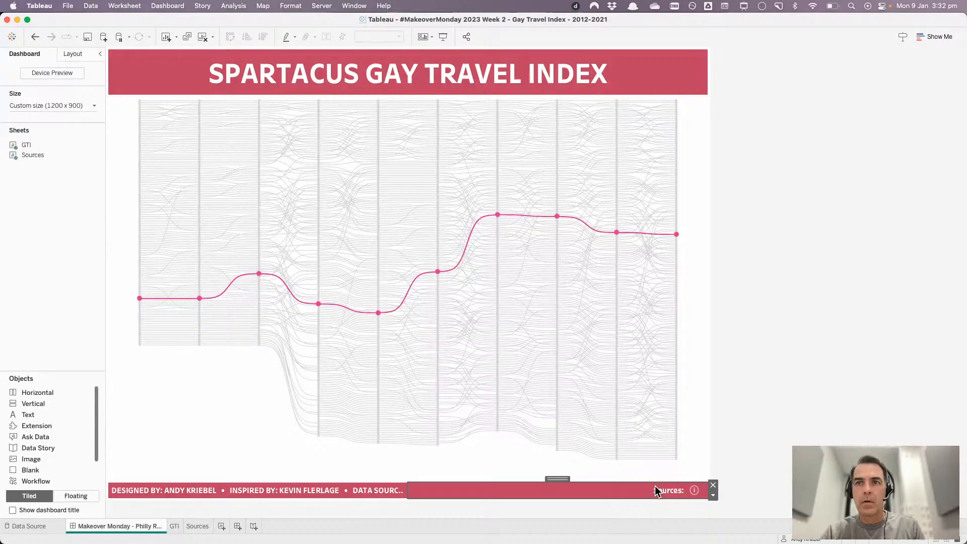
{"action": "left_click", "coordinate": [713, 485]}
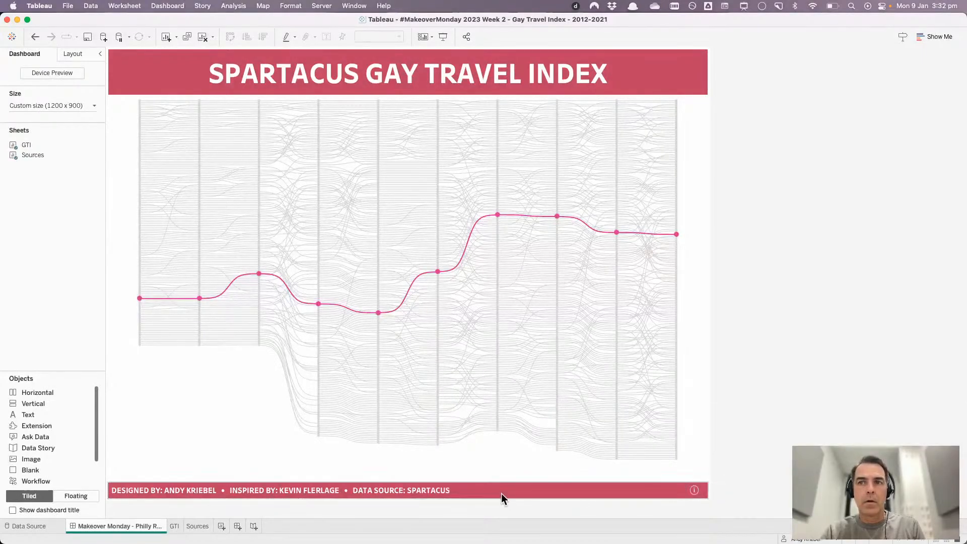
- Centre the footer credit text and remove the Sources info icon sheet from the dashboard
{"action": "double_click", "coordinate": [501, 493]}
{"action": "left_click", "coordinate": [551, 220]}
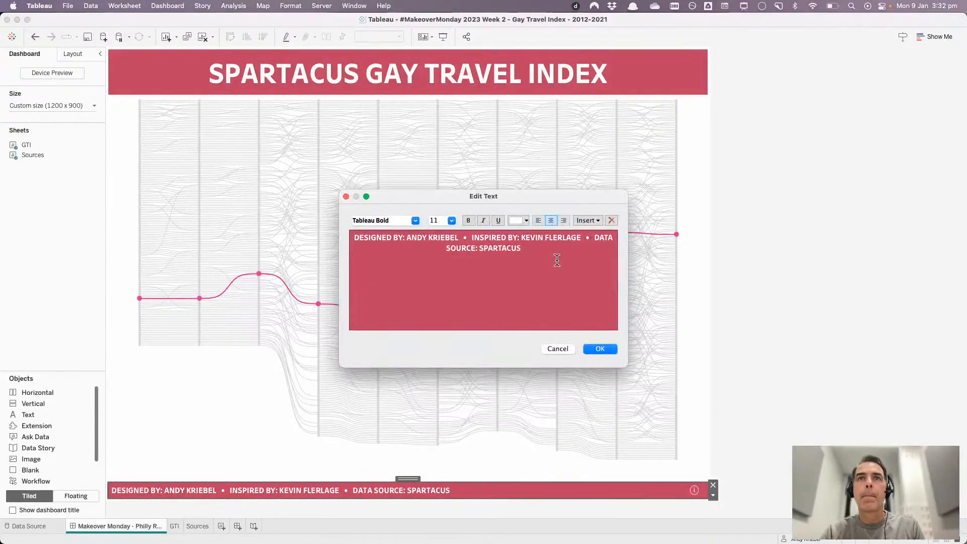
{"action": "left_click", "coordinate": [602, 351]}
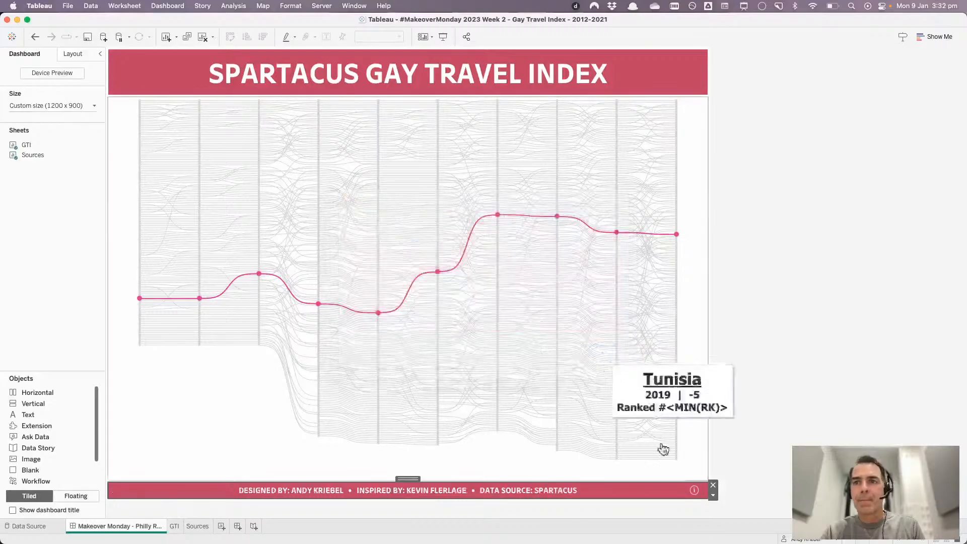
{"action": "left_click", "coordinate": [690, 496]}
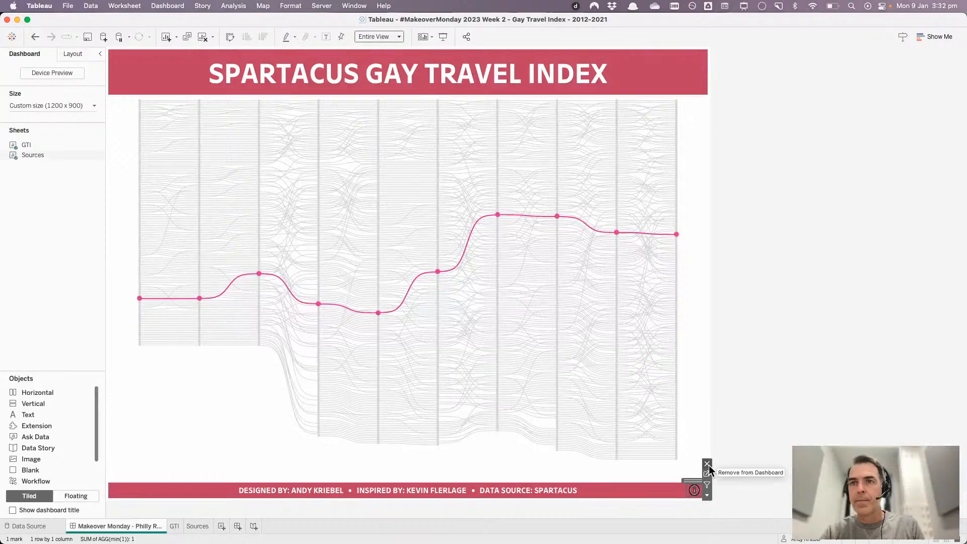
{"action": "left_click", "coordinate": [710, 467]}
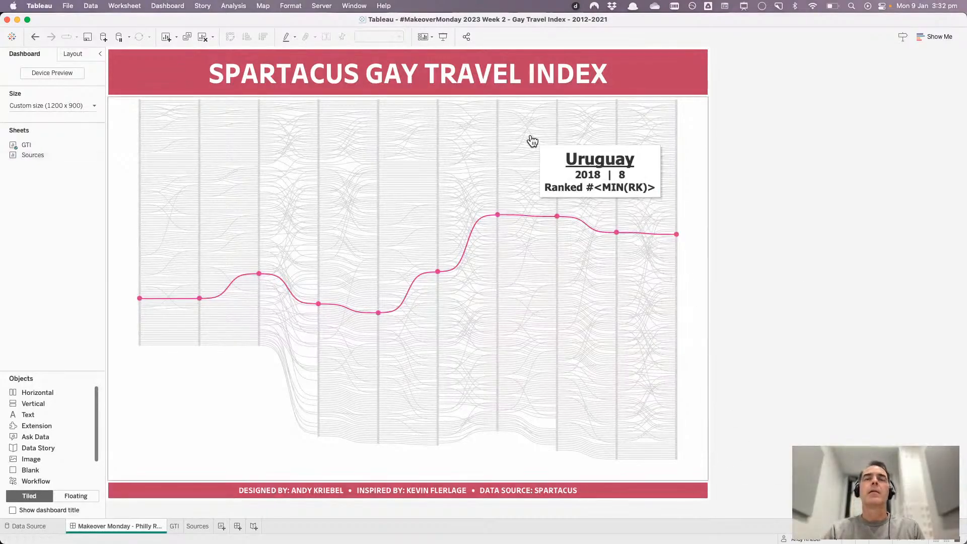
- Copy the hex code of the HIGHLIGHT colour on the GTI sheet, leaving the colour settings as they are
{"action": "left_click", "coordinate": [175, 526]}
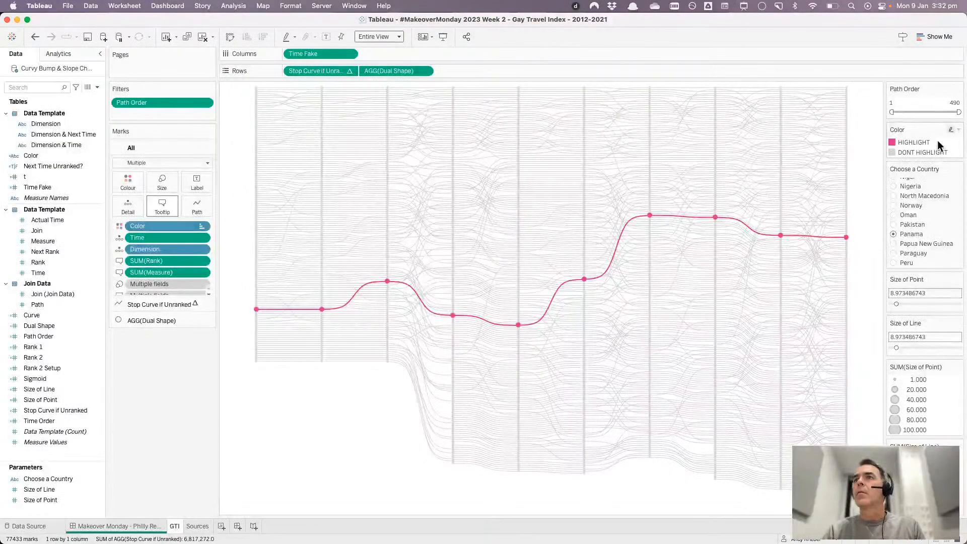
{"action": "double_click", "coordinate": [937, 142]}
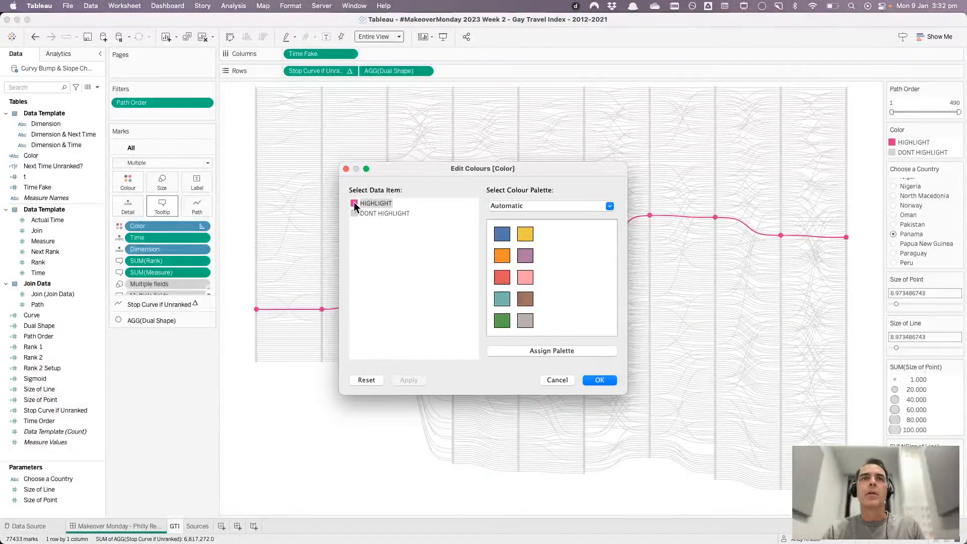
{"action": "double_click", "coordinate": [353, 202]}
{"action": "double_click", "coordinate": [281, 195]}
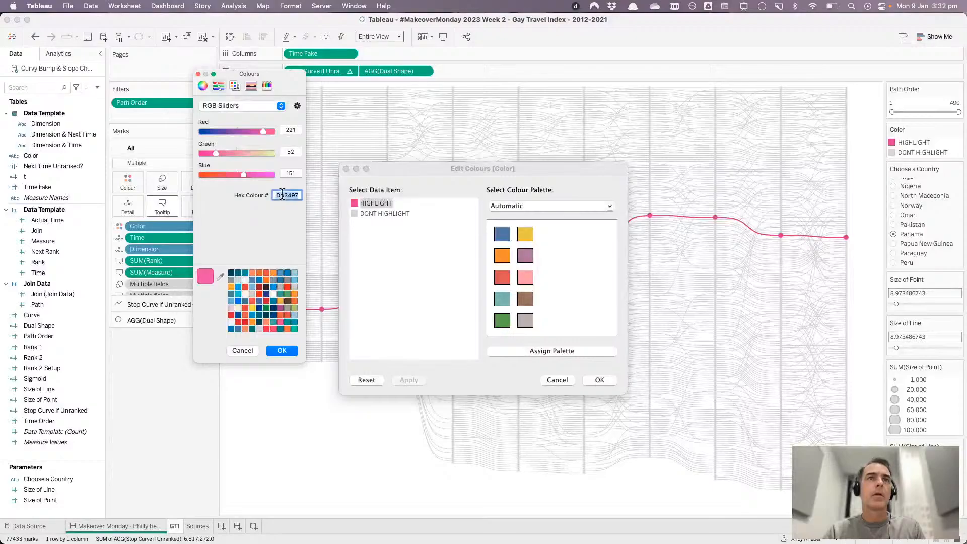
{"action": "right_click", "coordinate": [282, 195]}
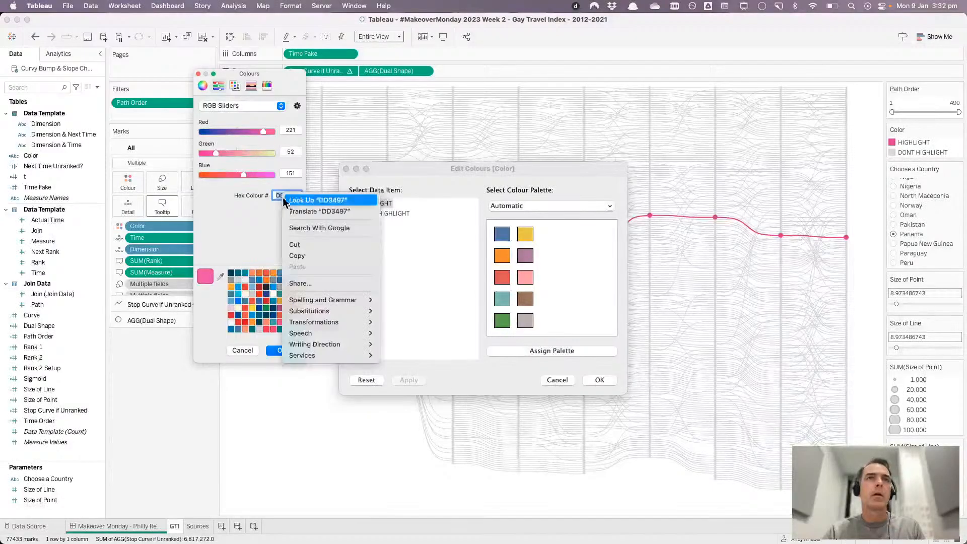
{"action": "left_click", "coordinate": [302, 251]}
{"action": "left_click", "coordinate": [242, 350]}
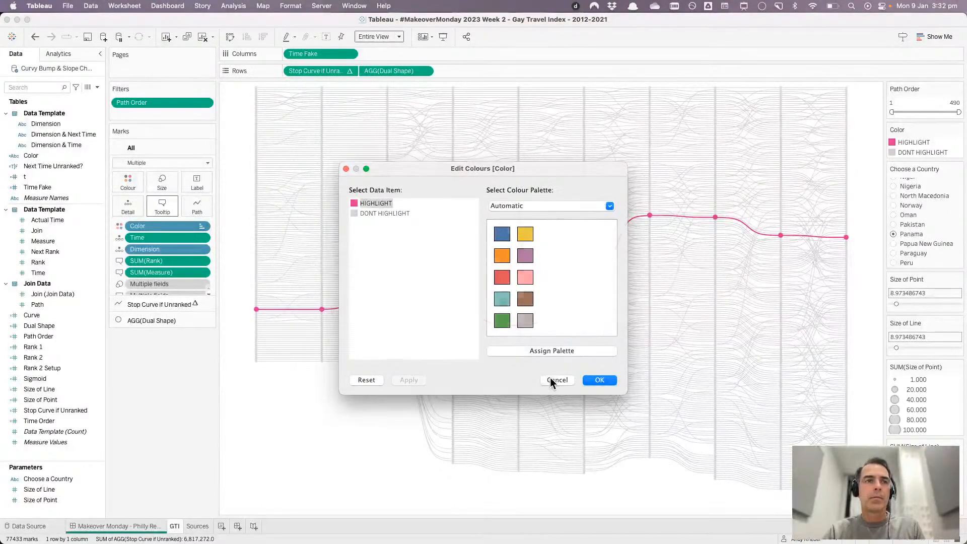
{"action": "left_click", "coordinate": [549, 378]}
- Rename the Makeover Monday dashboard as "MM2023 W2"
{"action": "double_click", "coordinate": [150, 526]}
{"action": "type", "text": "M"}
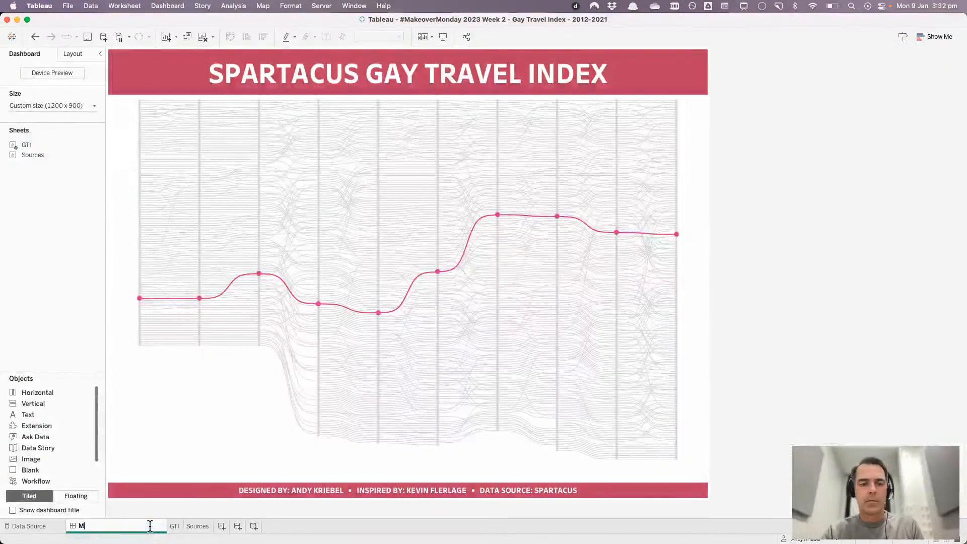
{"action": "type", "text": "M2023 W"}
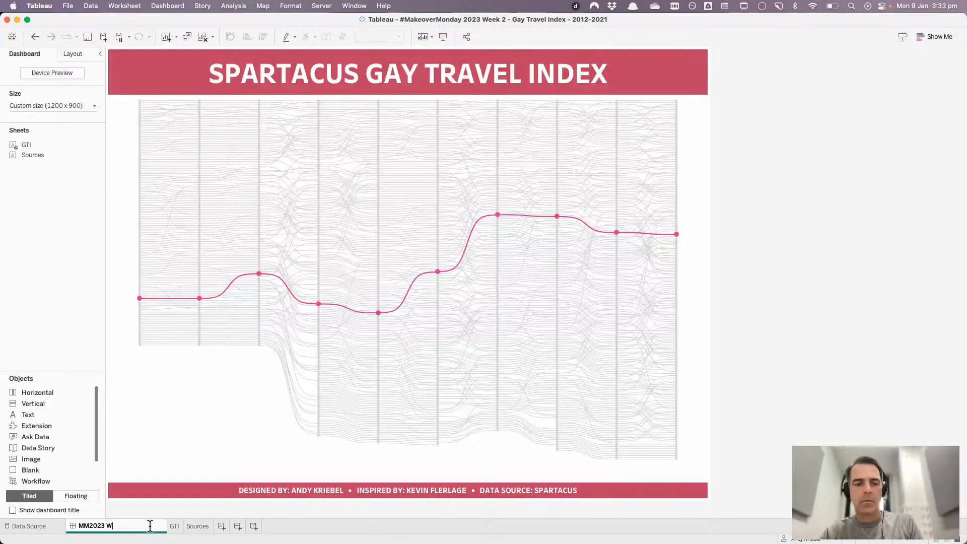
{"action": "type", "text": "2"}
{"action": "key", "text": "Return"}
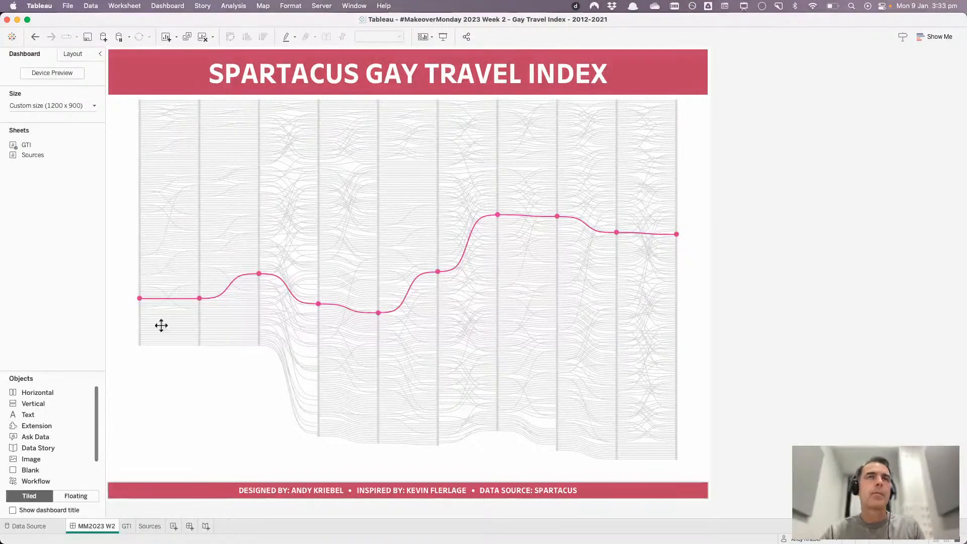
{"action": "right_click", "coordinate": [294, 58]}
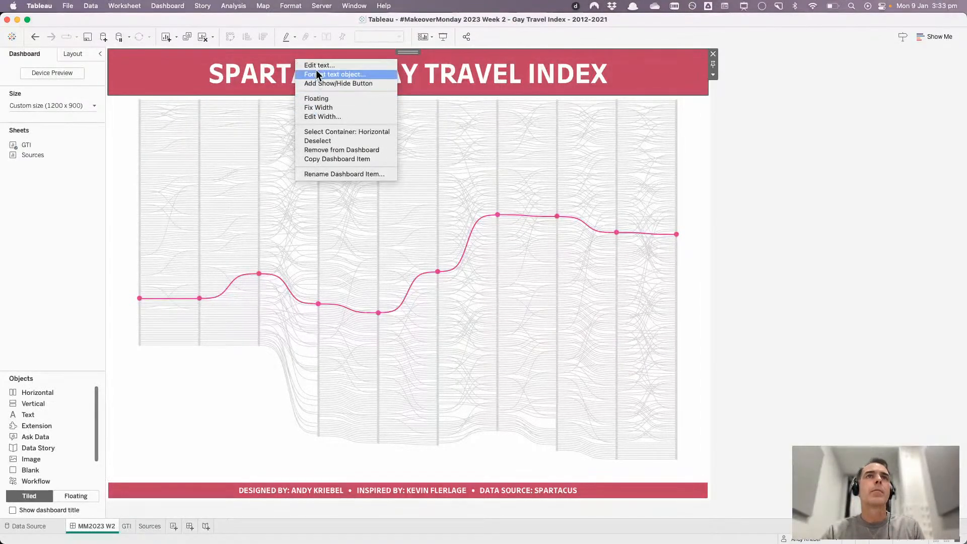
{"action": "left_click", "coordinate": [316, 74]}
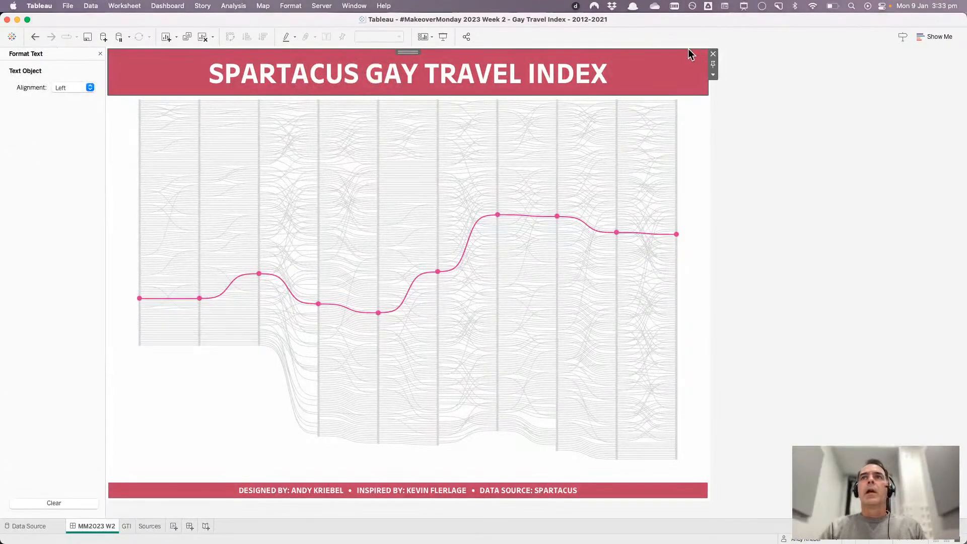
{"action": "left_click", "coordinate": [712, 75]}
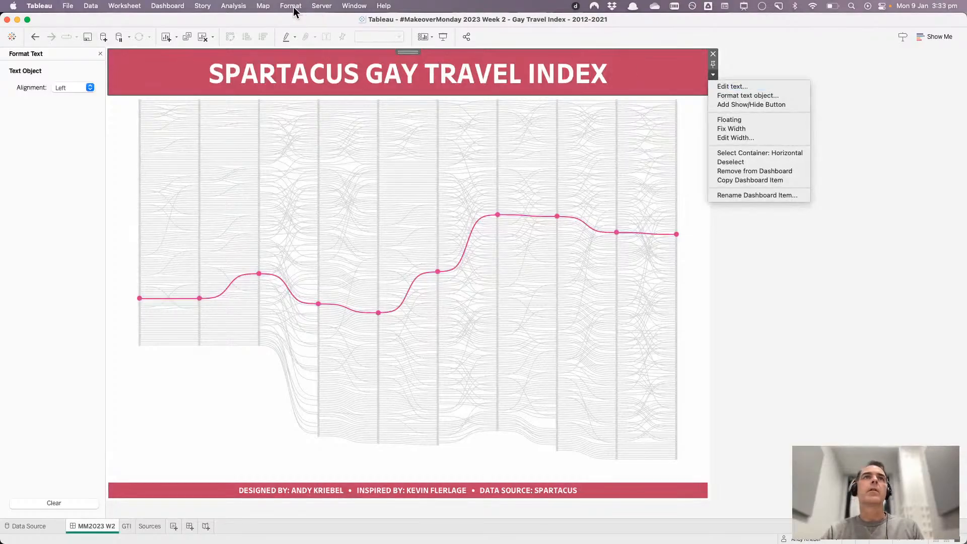
{"action": "left_click", "coordinate": [101, 55]}
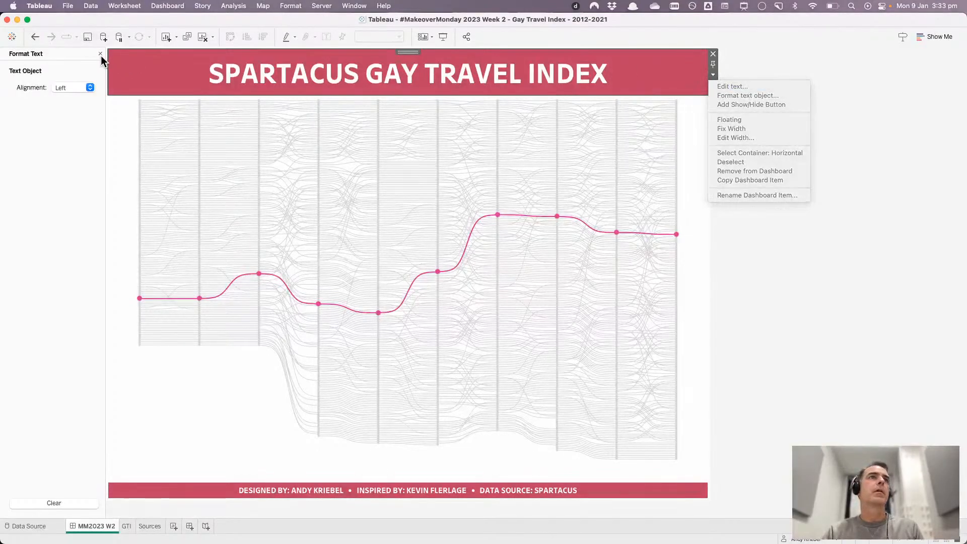
{"action": "left_click", "coordinate": [101, 54]}
- Set the background of the horizontal container around the dashboard title to the copied pink hex colour
{"action": "left_click", "coordinate": [72, 54]}
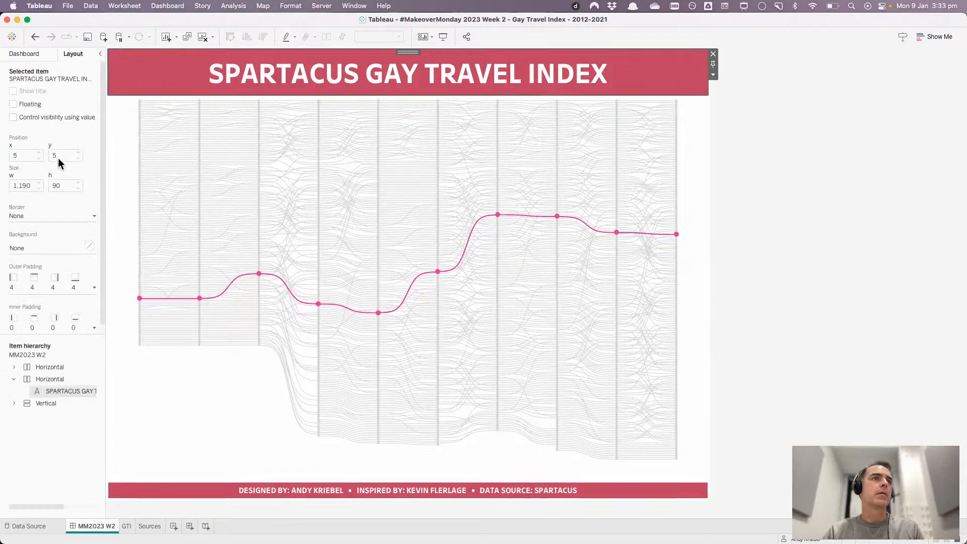
{"action": "scroll", "coordinate": [49, 269], "scroll_direction": "down", "scroll_amount": 1}
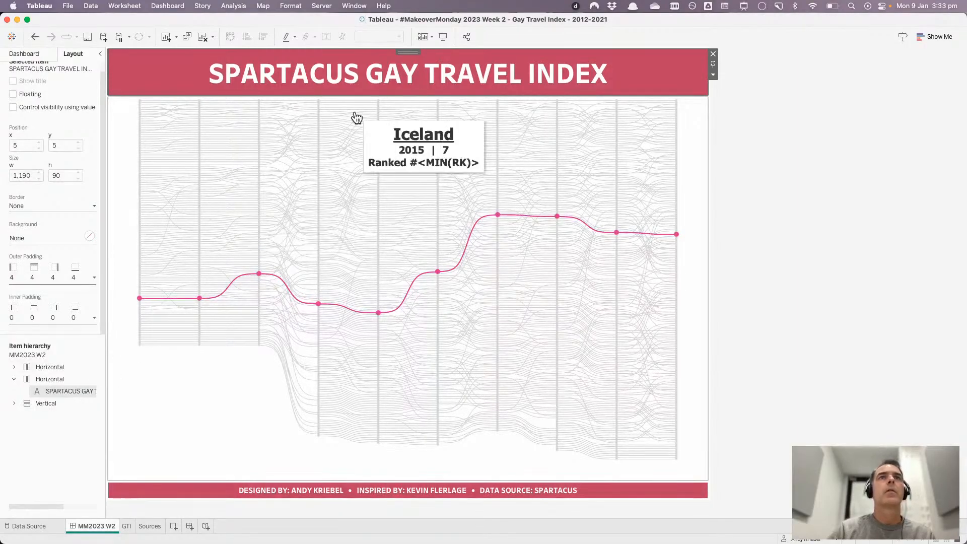
{"action": "right_click", "coordinate": [142, 72]}
{"action": "left_click", "coordinate": [151, 73]}
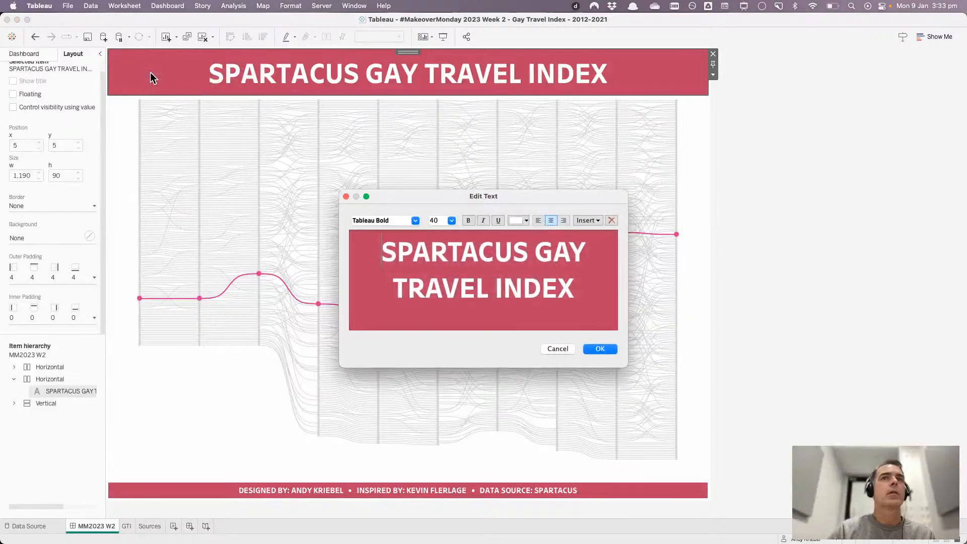
{"action": "left_click", "coordinate": [557, 349]}
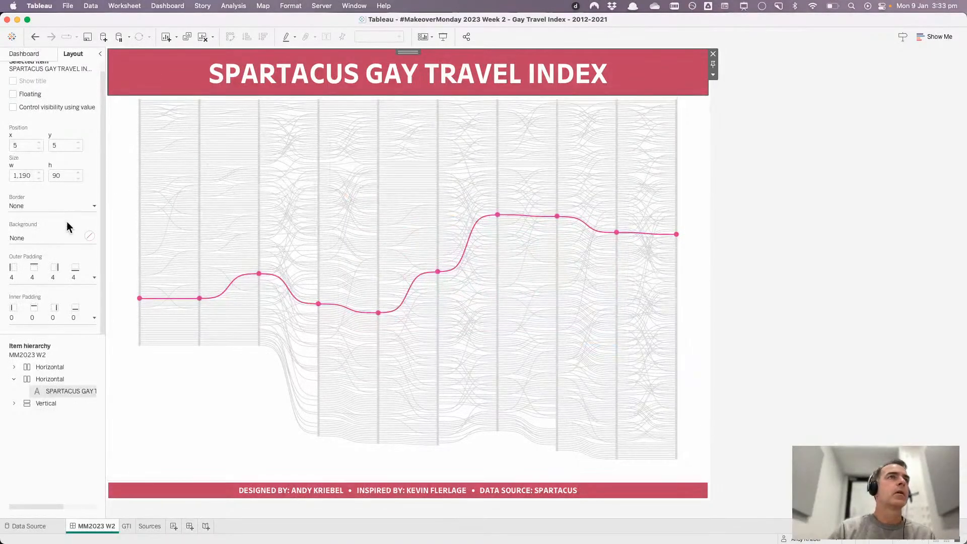
{"action": "left_click", "coordinate": [40, 379]}
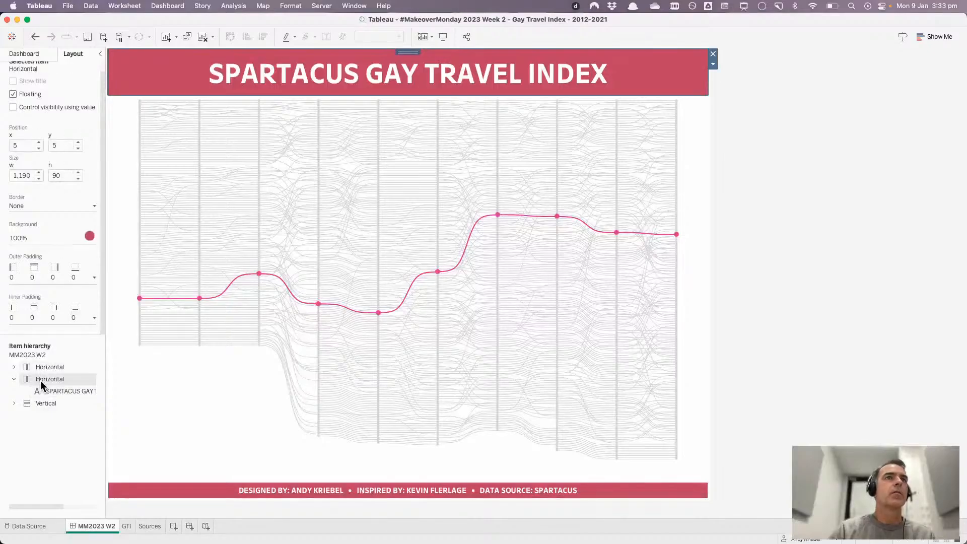
{"action": "left_click", "coordinate": [91, 237]}
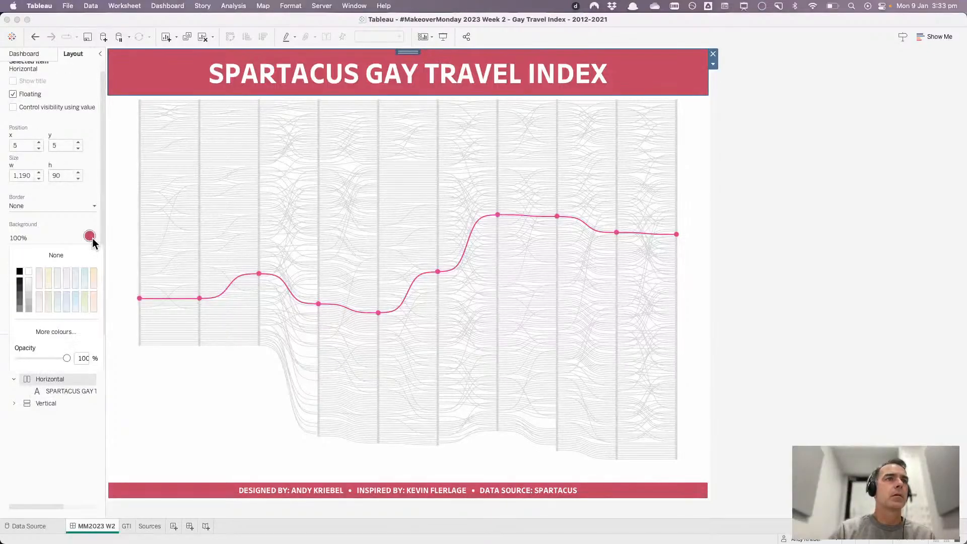
{"action": "left_click", "coordinate": [67, 333]}
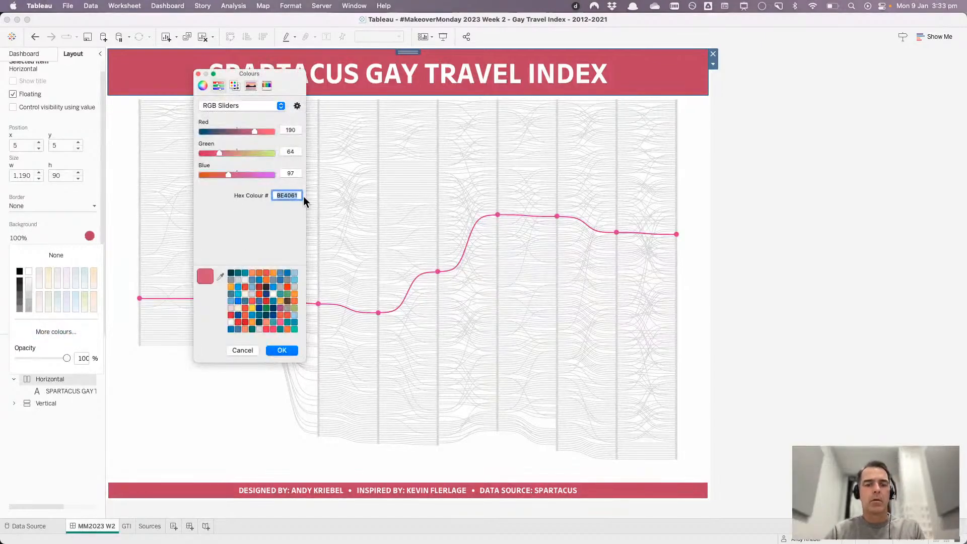
{"action": "right_click", "coordinate": [287, 196]}
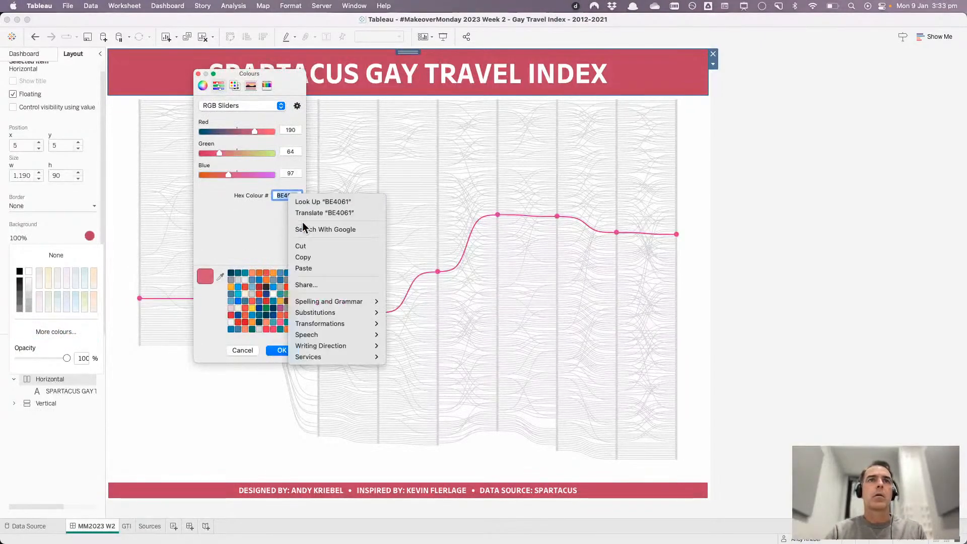
{"action": "left_click", "coordinate": [310, 267]}
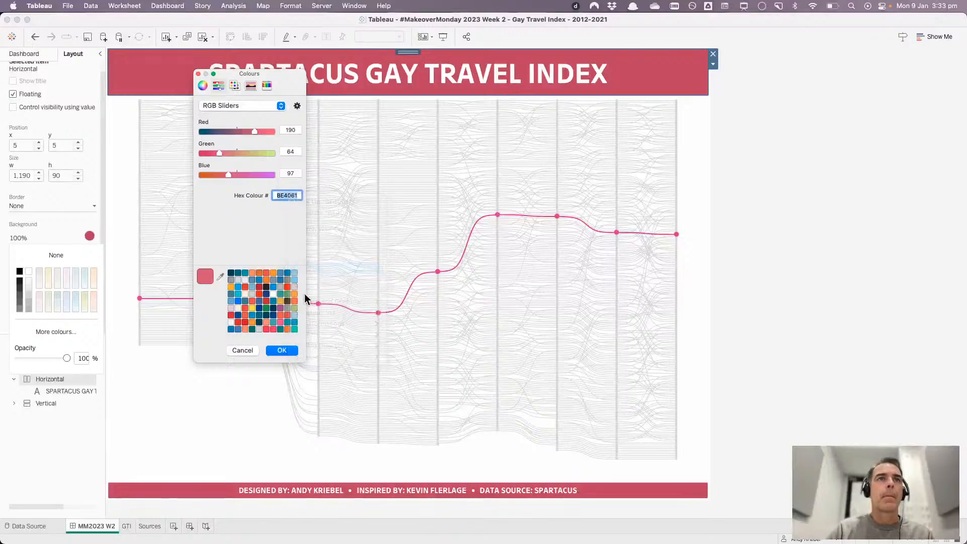
{"action": "left_click", "coordinate": [282, 350]}
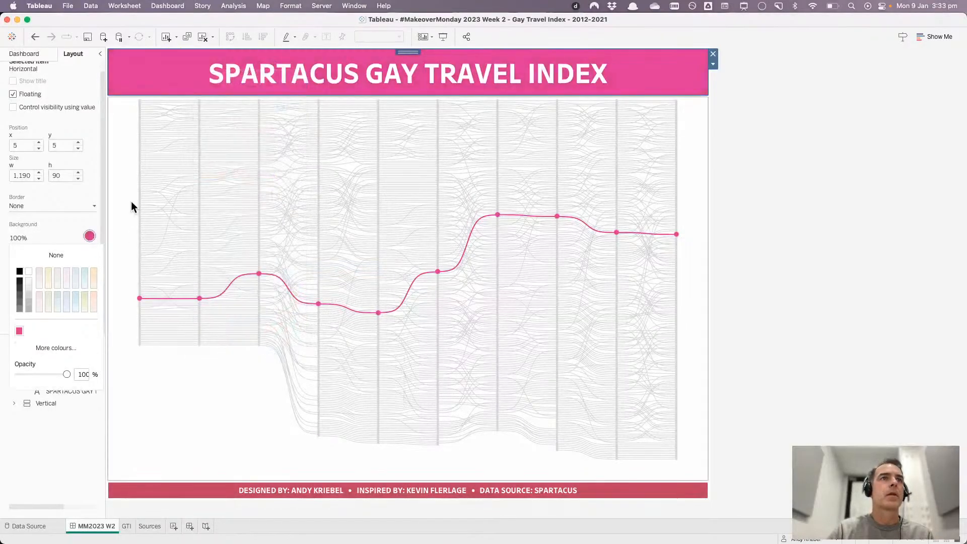
{"action": "left_click", "coordinate": [68, 225]}
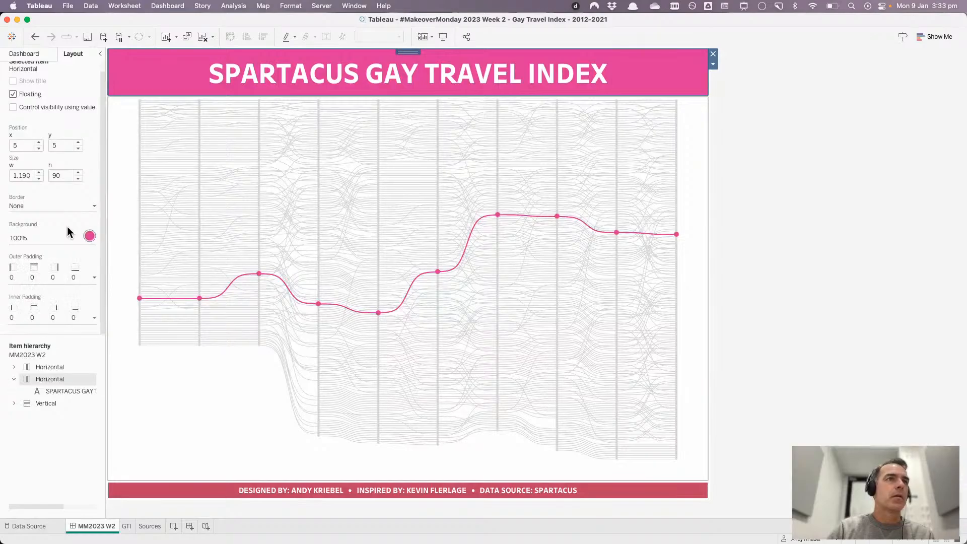
{"action": "left_click", "coordinate": [148, 484]}
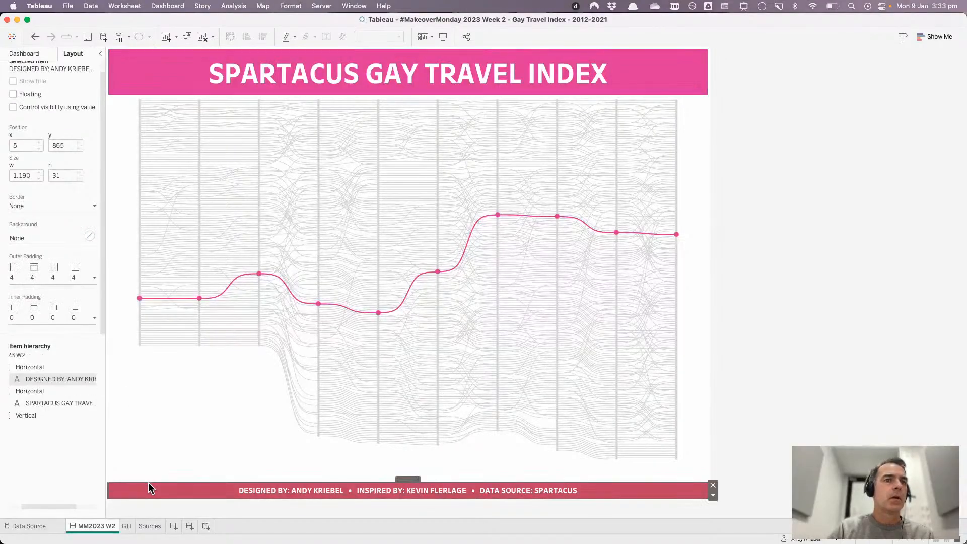
{"action": "left_click", "coordinate": [46, 365]}
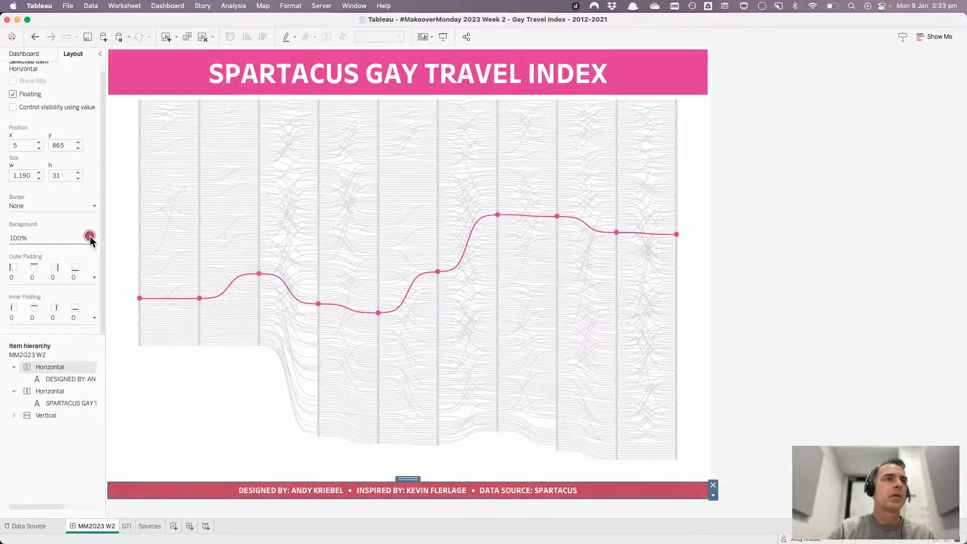
{"action": "left_click", "coordinate": [60, 440]}
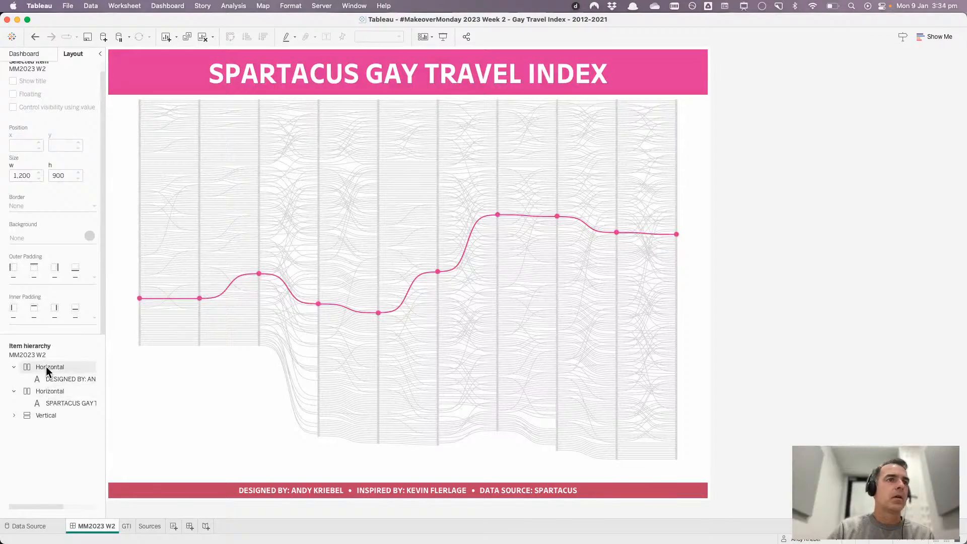
- Move the title text above and the footer credit text below the GTI chart, inside the chart's vertical container
{"action": "left_click", "coordinate": [13, 415]}
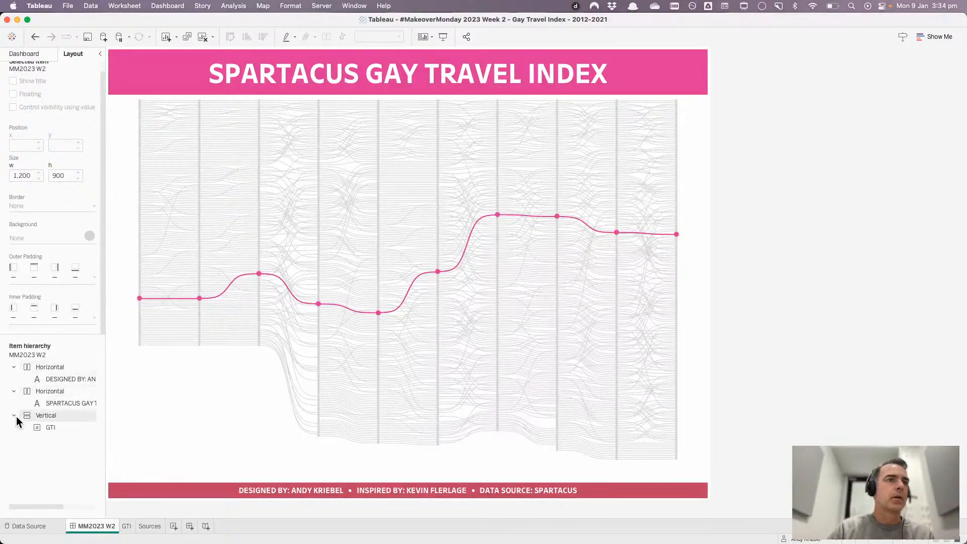
{"action": "left_click", "coordinate": [48, 427]}
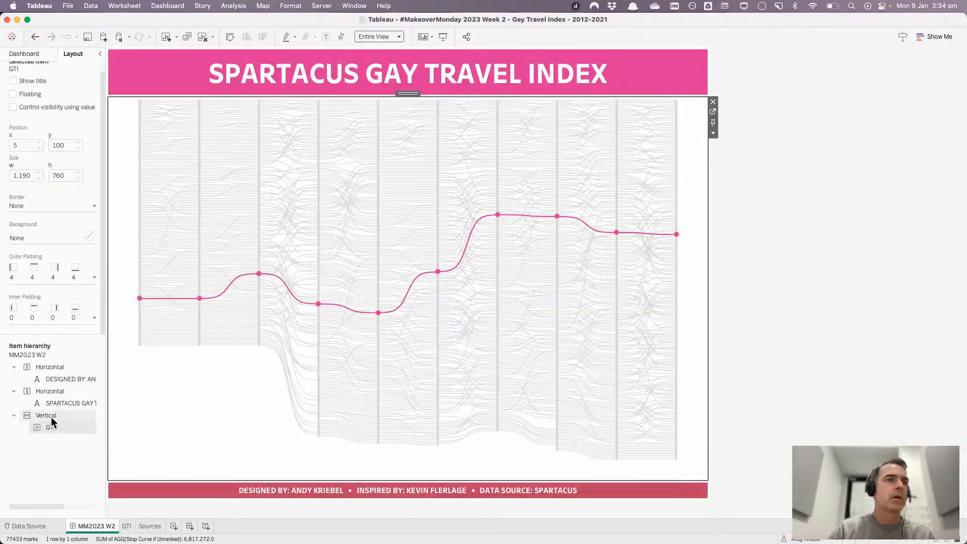
{"action": "left_click", "coordinate": [303, 52]}
{"action": "left_click_drag", "start_coordinate": [406, 51], "coordinate": [396, 137]}
{"action": "left_click", "coordinate": [229, 486]}
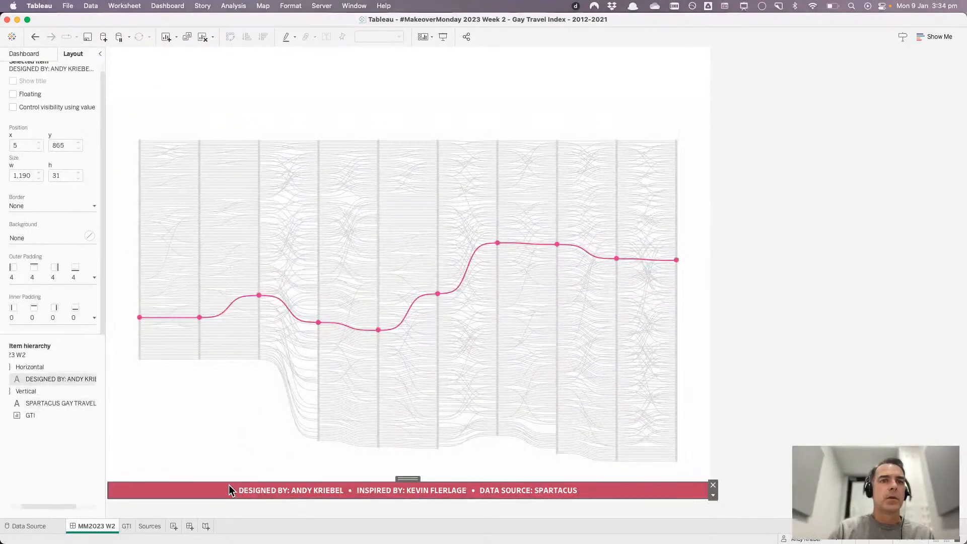
{"action": "left_click_drag", "start_coordinate": [407, 475], "coordinate": [404, 460]}
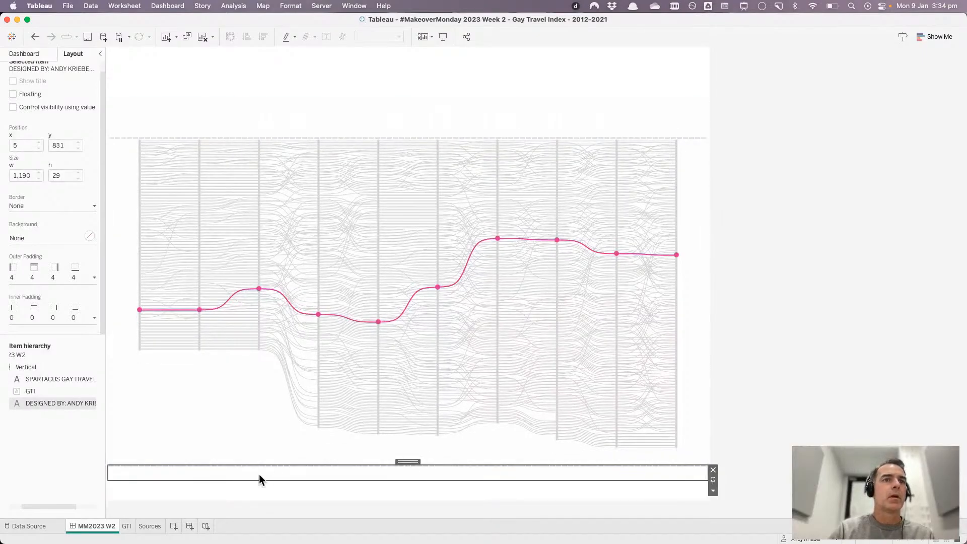
- Fill the vertical container's background with the recently used pink at 100% opacity
{"action": "double_click", "coordinate": [404, 462]}
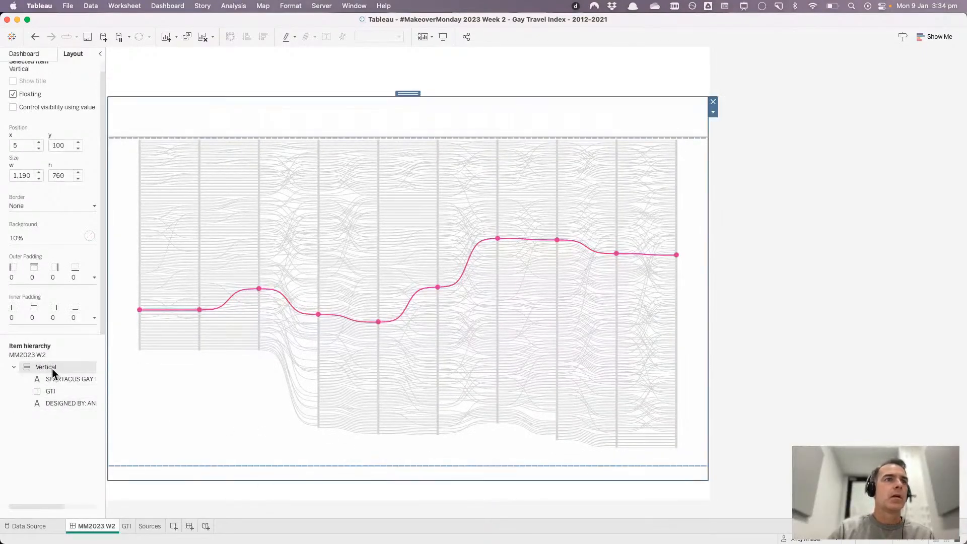
{"action": "left_click", "coordinate": [91, 237]}
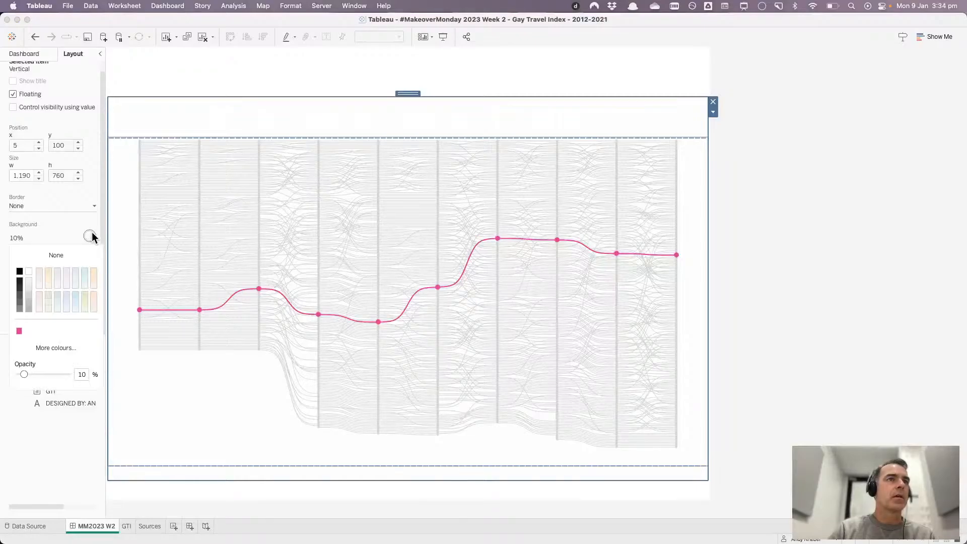
{"action": "left_click", "coordinate": [19, 331]}
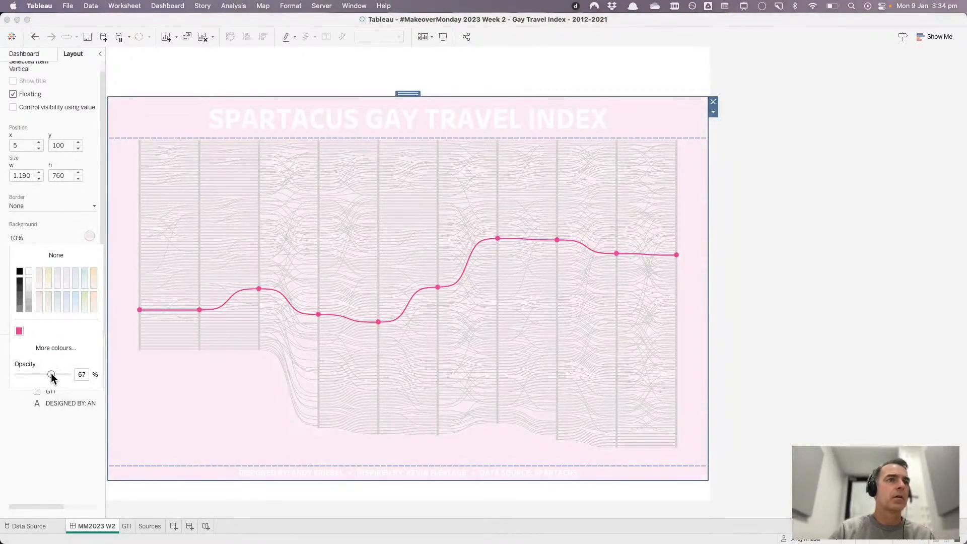
{"action": "left_click_drag", "start_coordinate": [52, 375], "coordinate": [75, 374]}
- Give the GTI sheet a white background at 100% opacity
{"action": "left_click", "coordinate": [190, 414]}
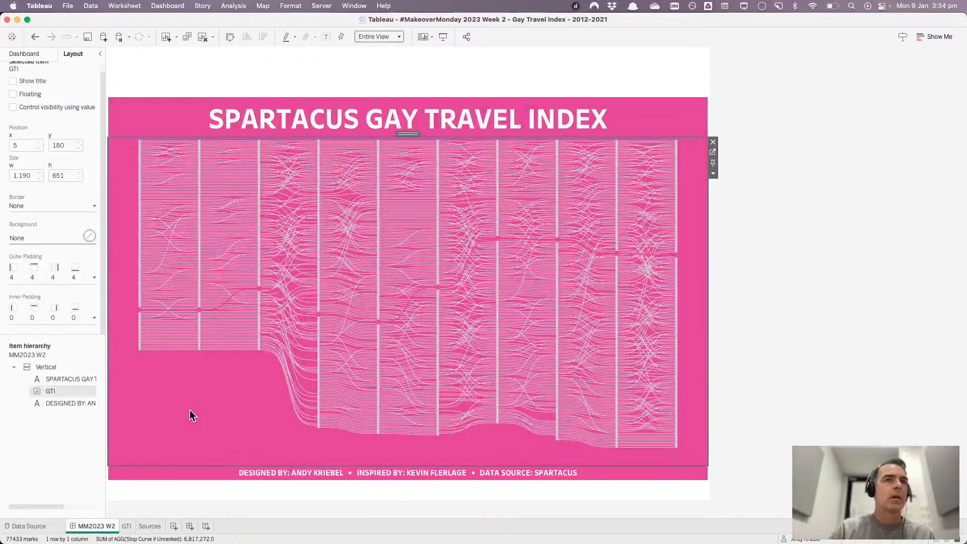
{"action": "left_click", "coordinate": [35, 241]}
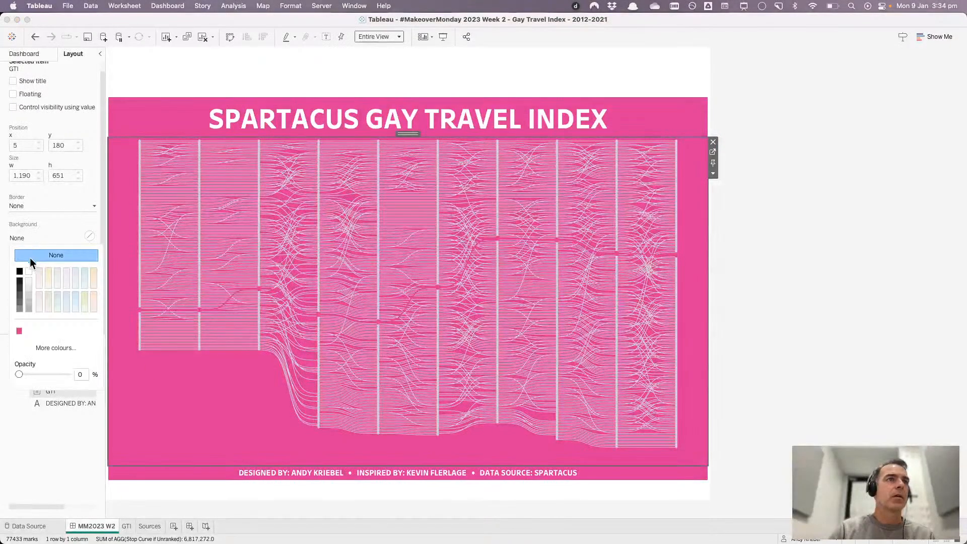
{"action": "left_click", "coordinate": [28, 272]}
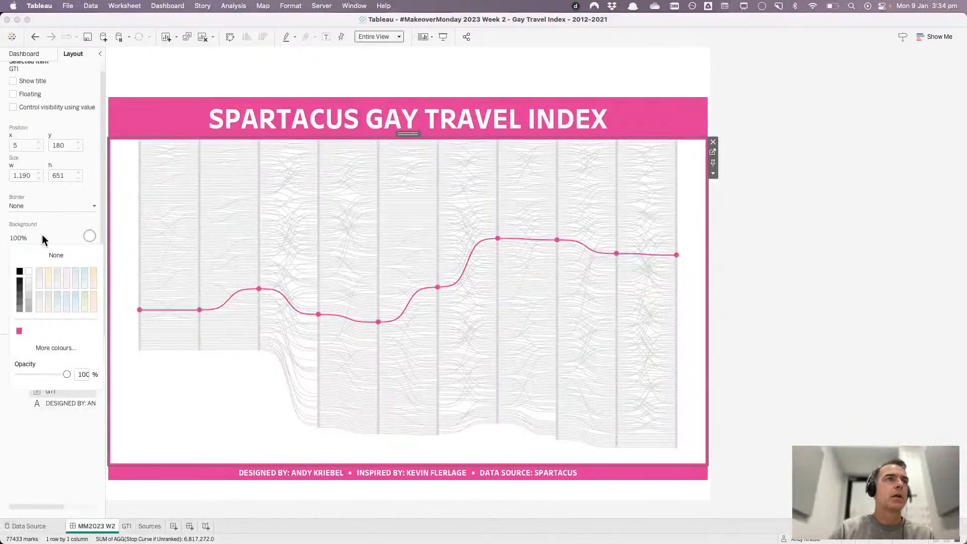
{"action": "left_click", "coordinate": [45, 191]}
- Set the GTI sheet's outer padding to 0 on all sides
{"action": "left_click", "coordinate": [53, 276]}
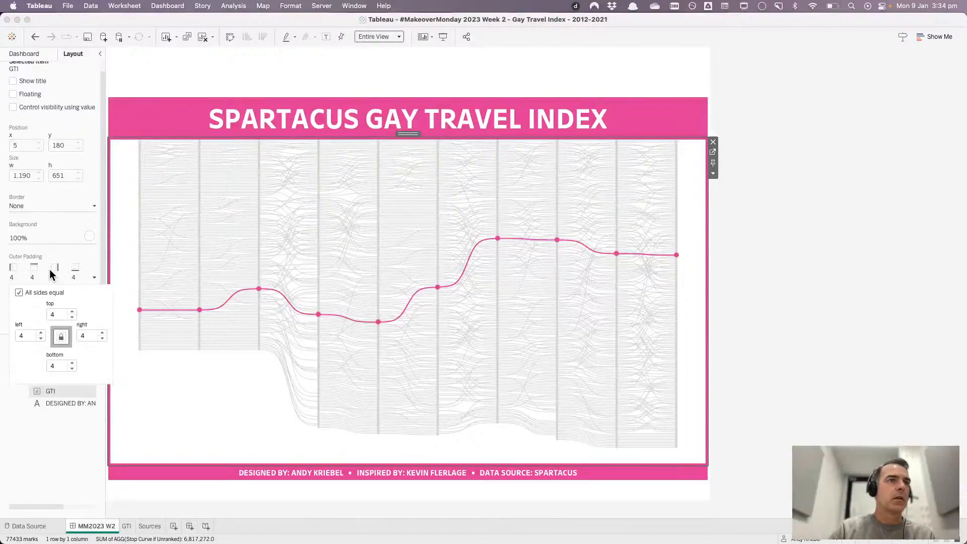
{"action": "left_click", "coordinate": [72, 318]}
{"action": "left_click", "coordinate": [72, 317]}
{"action": "left_click", "coordinate": [72, 316]}
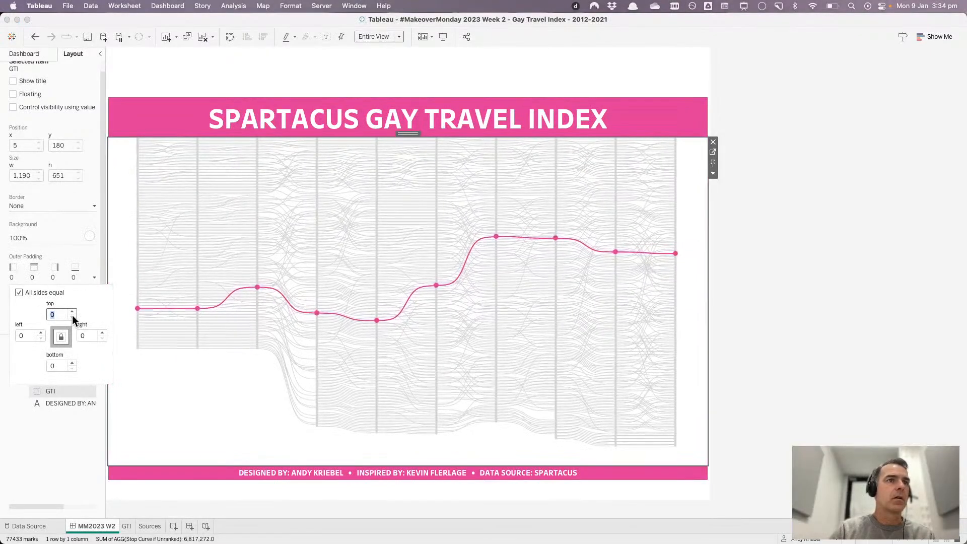
{"action": "left_click", "coordinate": [72, 317]}
{"action": "left_click", "coordinate": [699, 77]}
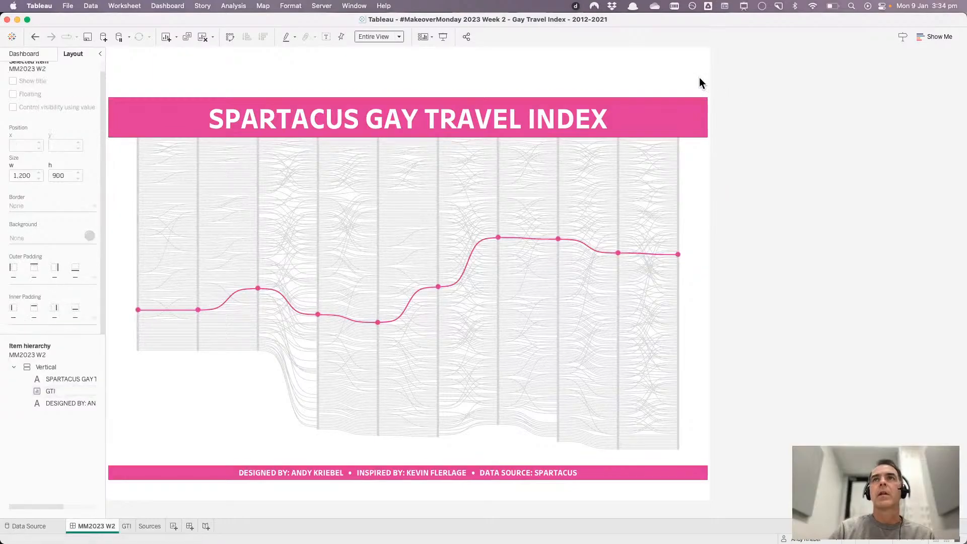
- Position the floating vertical container at x 0 and y 0 on the dashboard
{"action": "left_click", "coordinate": [678, 101]}
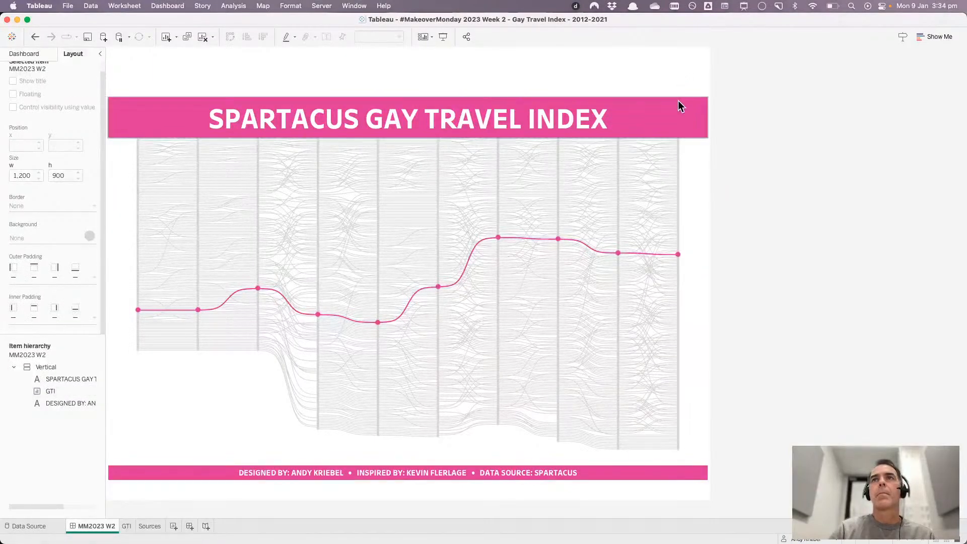
{"action": "left_click", "coordinate": [692, 178]}
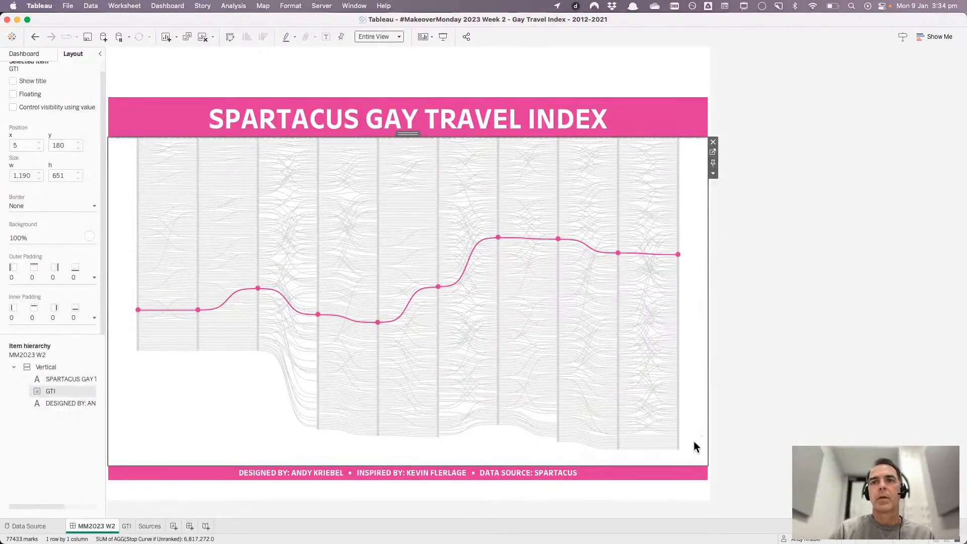
{"action": "left_click", "coordinate": [682, 493]}
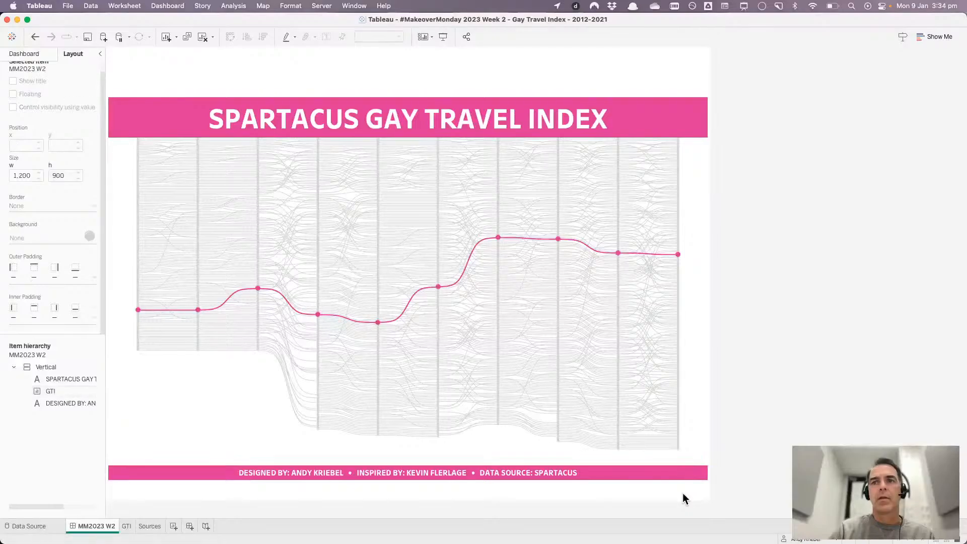
{"action": "left_click", "coordinate": [397, 97]}
{"action": "double_click", "coordinate": [403, 93]}
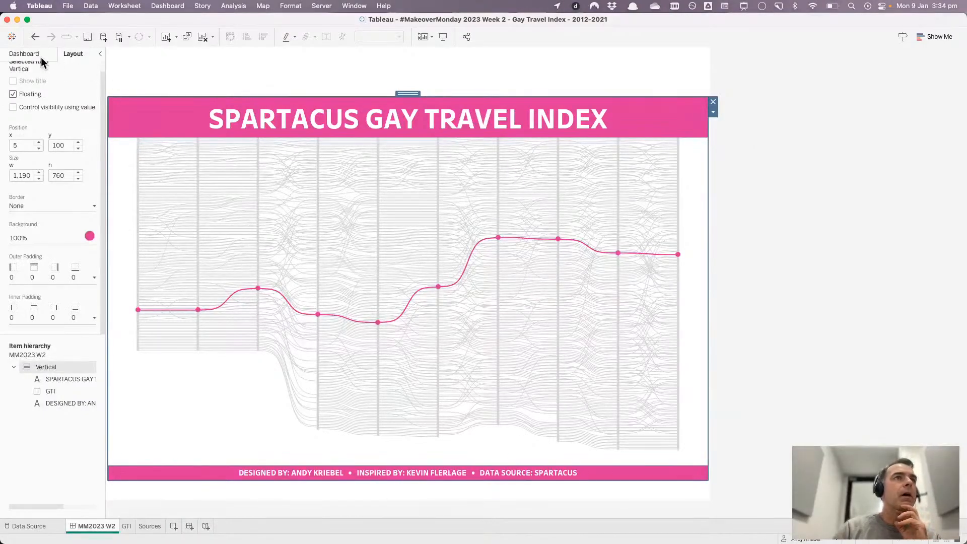
{"action": "left_click_drag", "start_coordinate": [23, 145], "coordinate": [10, 145]}
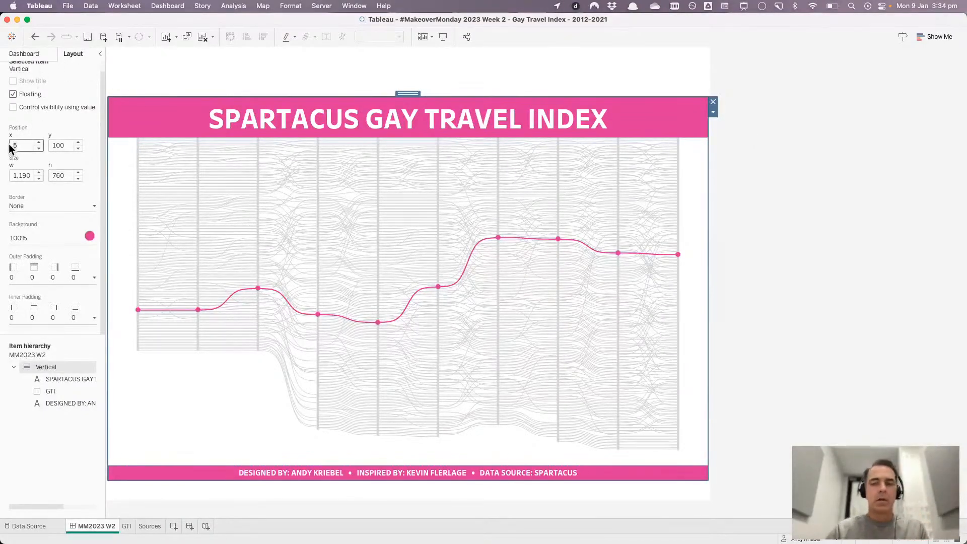
{"action": "type", "text": "0"}
{"action": "key", "text": "Tab"}
{"action": "type", "text": "0"}
{"action": "key", "text": "Tab"}
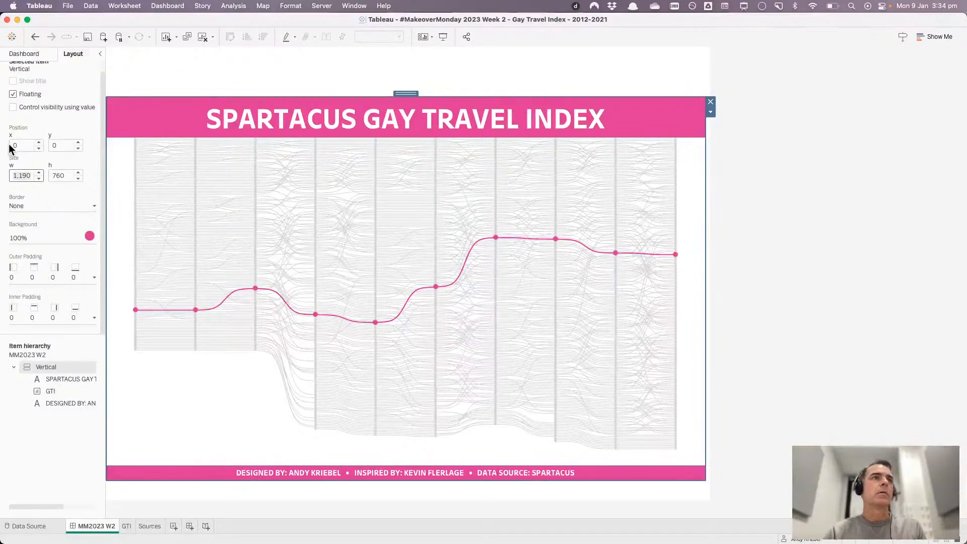
- Resize the vertical container to 1200 wide by 900 high to fill the dashboard
{"action": "left_click", "coordinate": [25, 53]}
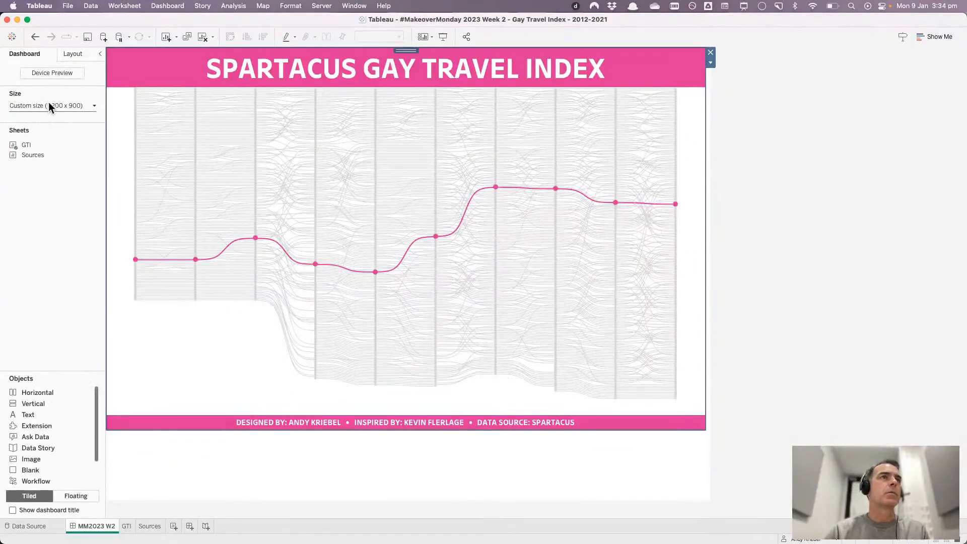
{"action": "left_click", "coordinate": [72, 54]}
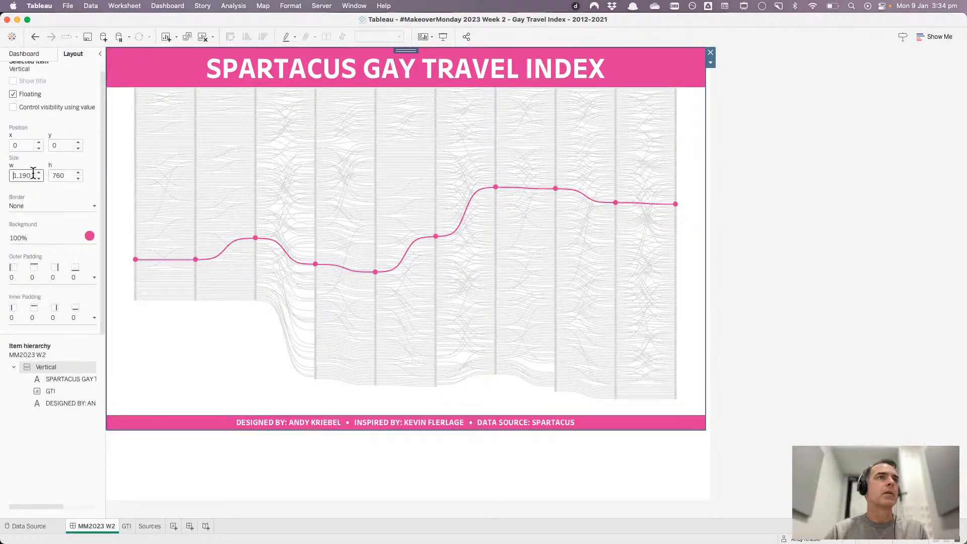
{"action": "type", "text": "1,200"}
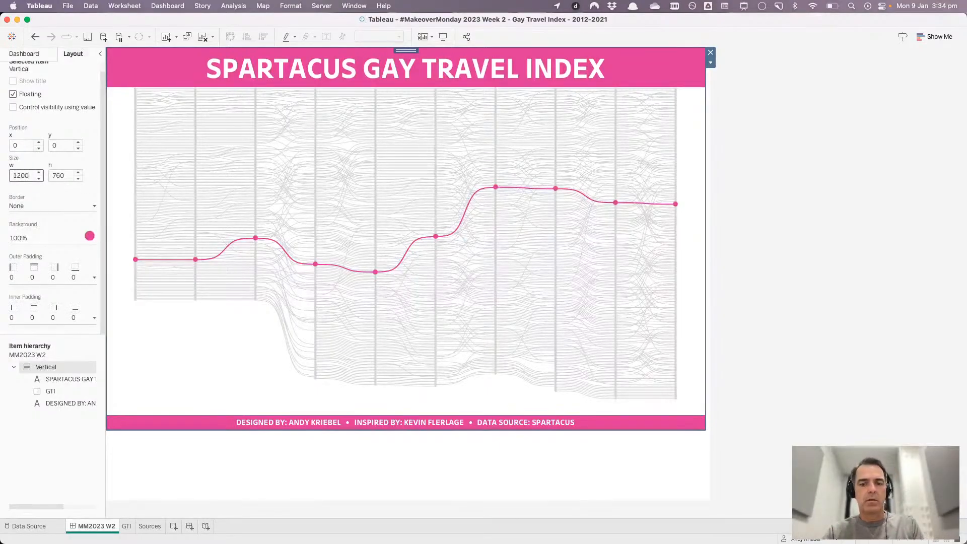
{"action": "key", "text": "Tab"}
{"action": "type", "text": "900"}
{"action": "key", "text": "Return"}
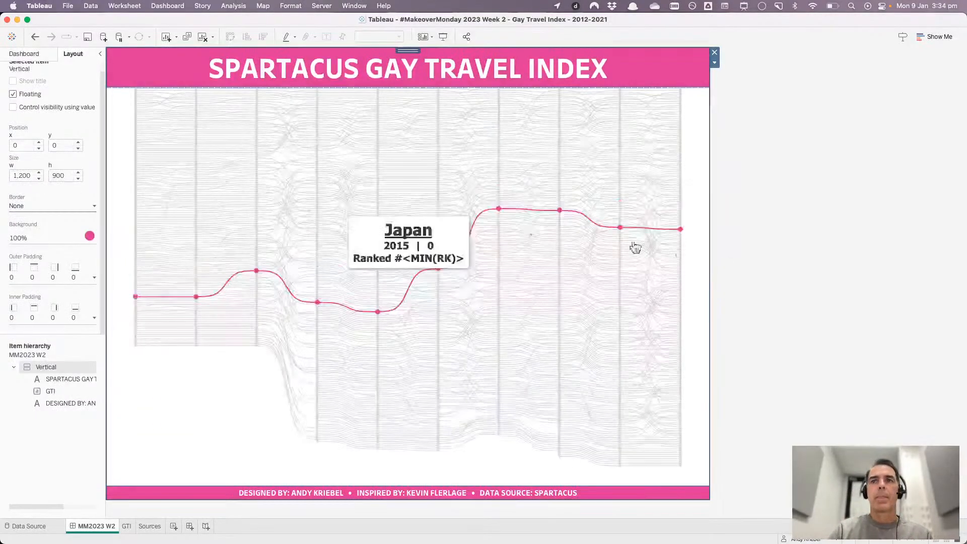
{"action": "left_click", "coordinate": [819, 304]}
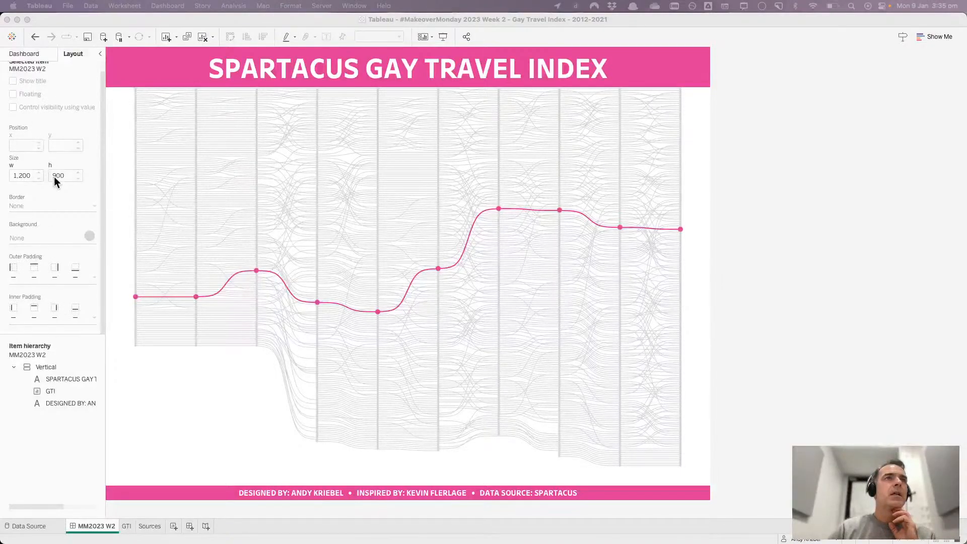
- Add a horizontal container between the title and the GTI chart, and move the GTI chart into it
{"action": "scroll", "coordinate": [53, 176], "scroll_direction": "up", "scroll_amount": 2}
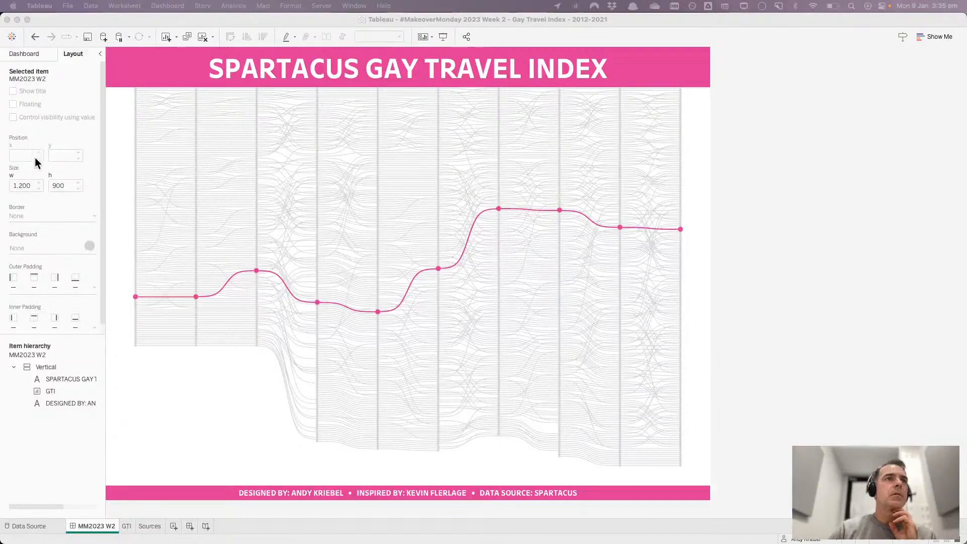
{"action": "left_click", "coordinate": [31, 56]}
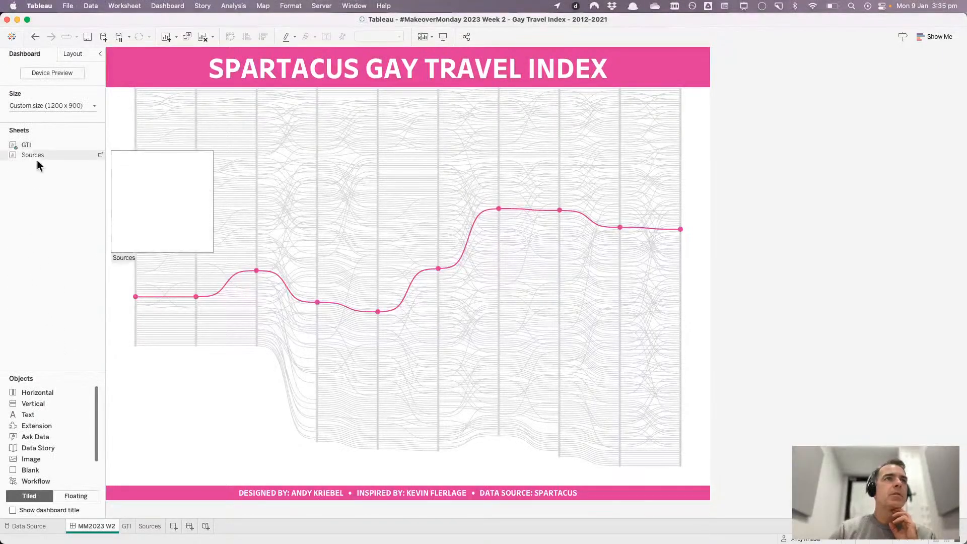
{"action": "left_click_drag", "start_coordinate": [40, 392], "coordinate": [222, 232]}
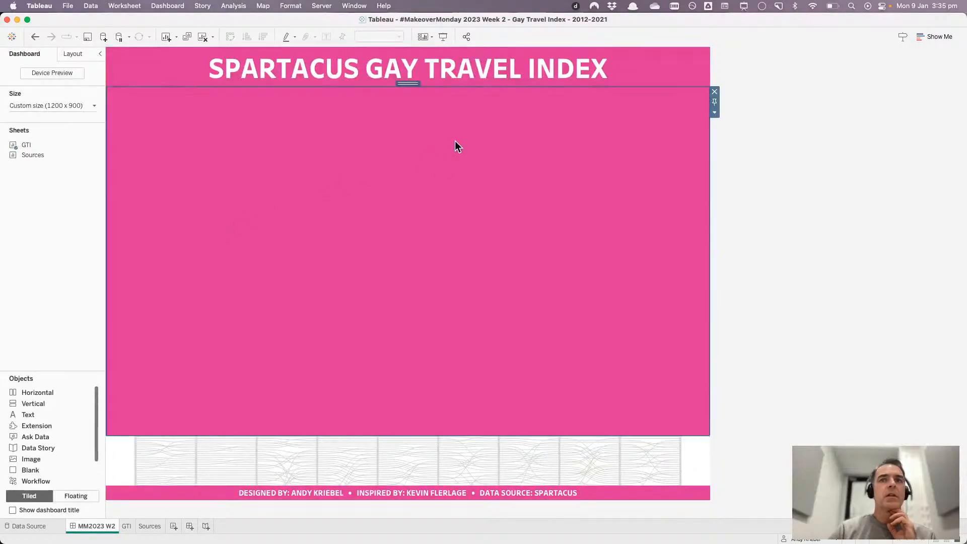
{"action": "left_click", "coordinate": [693, 457]}
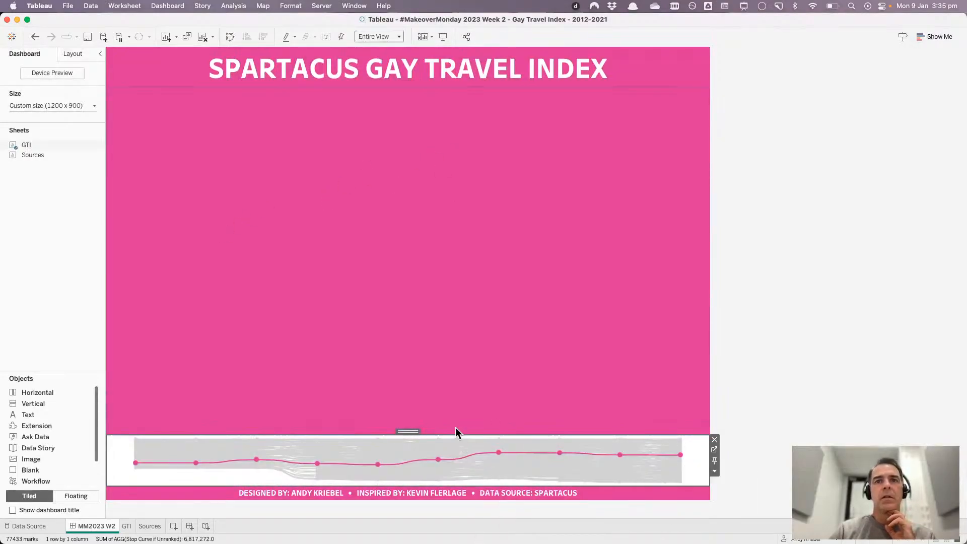
{"action": "left_click_drag", "start_coordinate": [412, 431], "coordinate": [412, 360]}
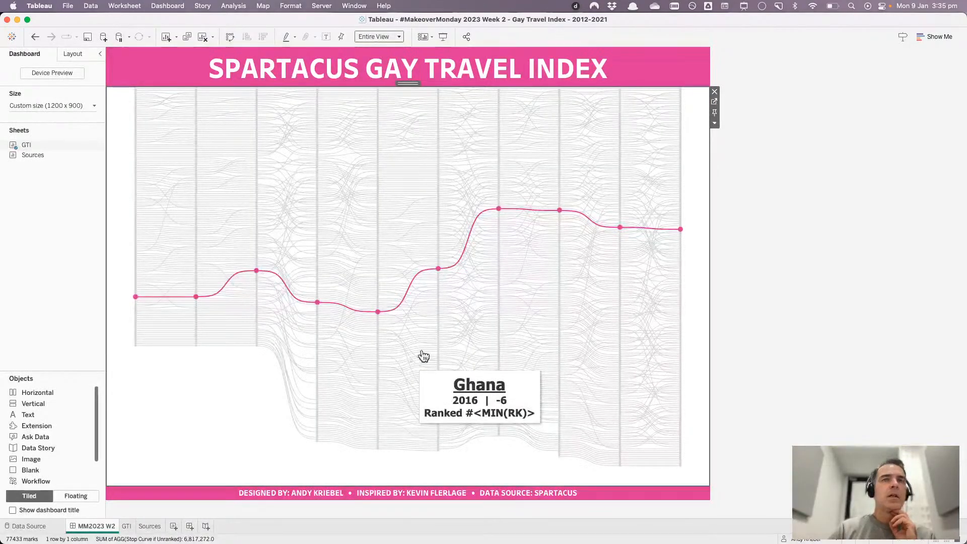
- Show the Choose a Country parameter control for the GTI sheet on the dashboard
{"action": "left_click", "coordinate": [714, 124]}
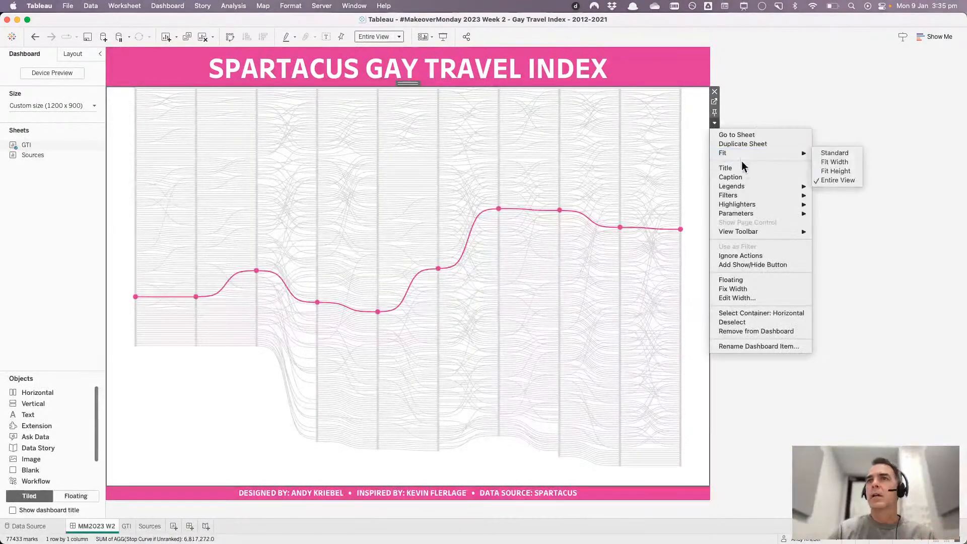
{"action": "mouse_move", "coordinate": [784, 214]}
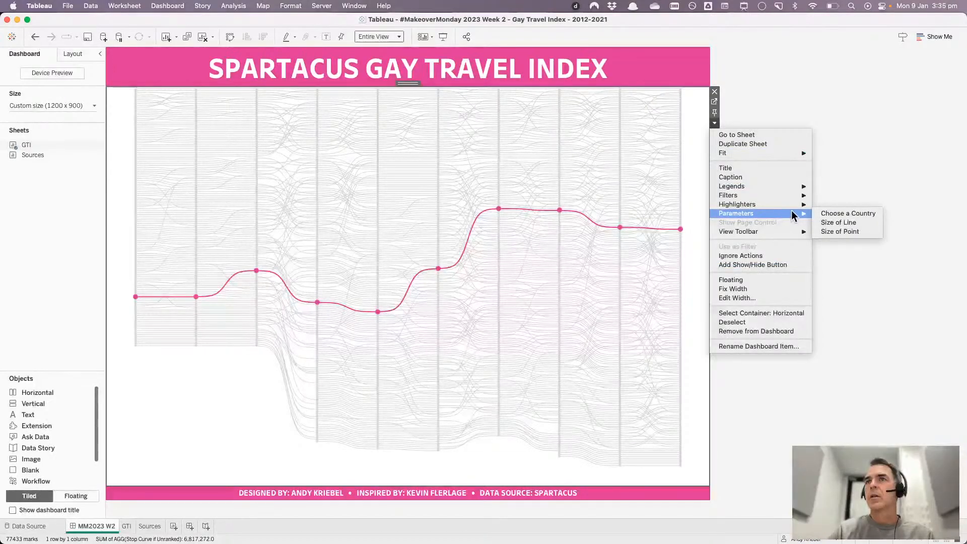
{"action": "left_click", "coordinate": [841, 214]}
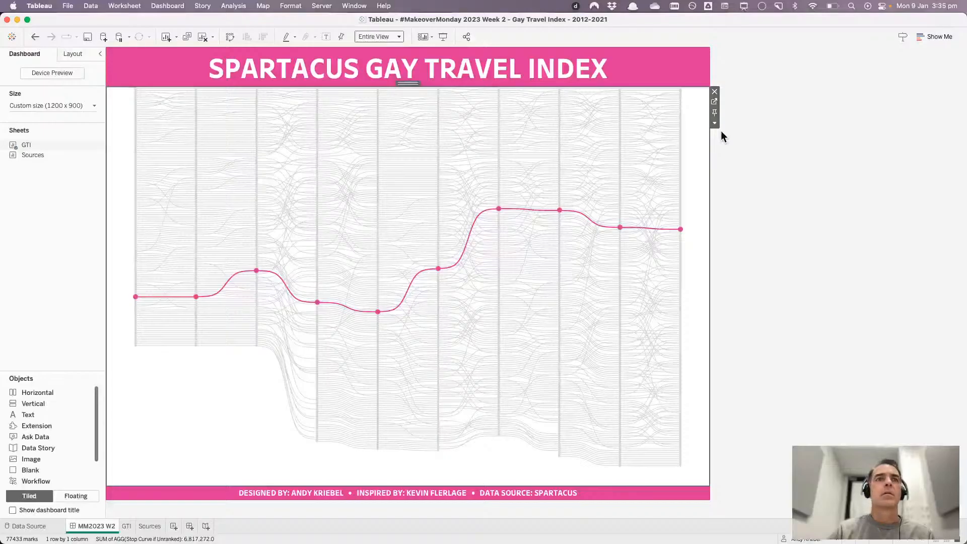
- Find the Choose a Country control in the item hierarchy and move it into the horizontal container, to the right of the GTI chart
{"action": "left_click", "coordinate": [74, 53]}
{"action": "left_click", "coordinate": [14, 427]}
{"action": "left_click", "coordinate": [23, 439]}
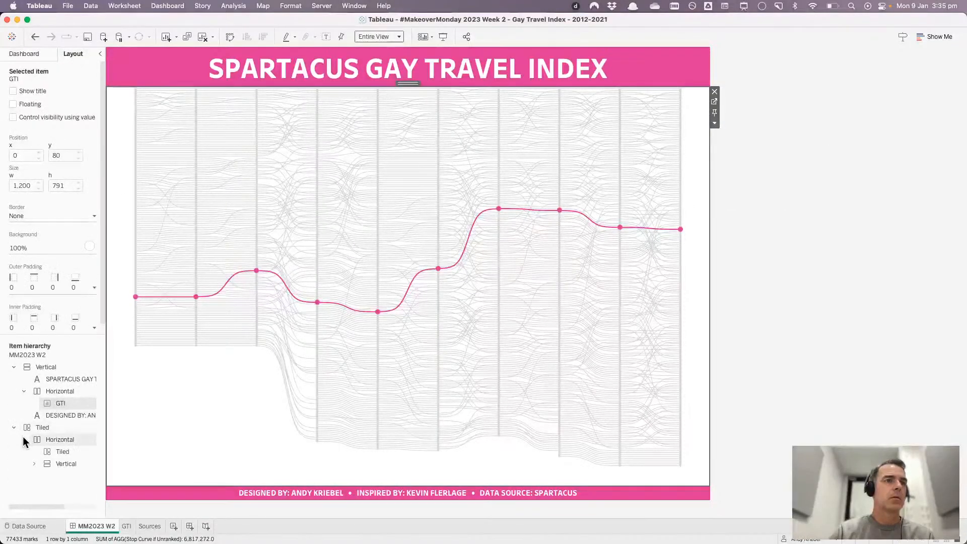
{"action": "left_click", "coordinate": [33, 462]}
{"action": "left_click", "coordinate": [75, 475]}
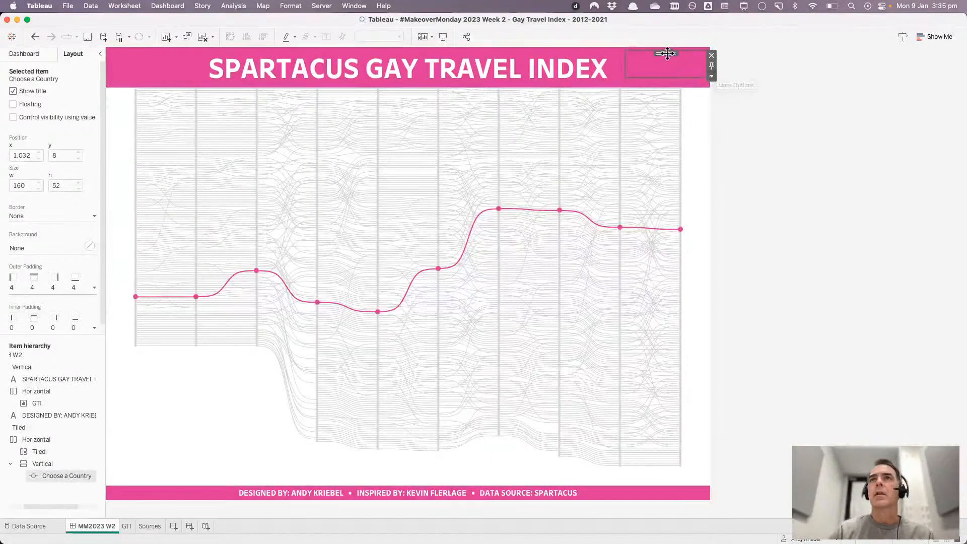
{"action": "left_click_drag", "start_coordinate": [666, 53], "coordinate": [691, 155]}
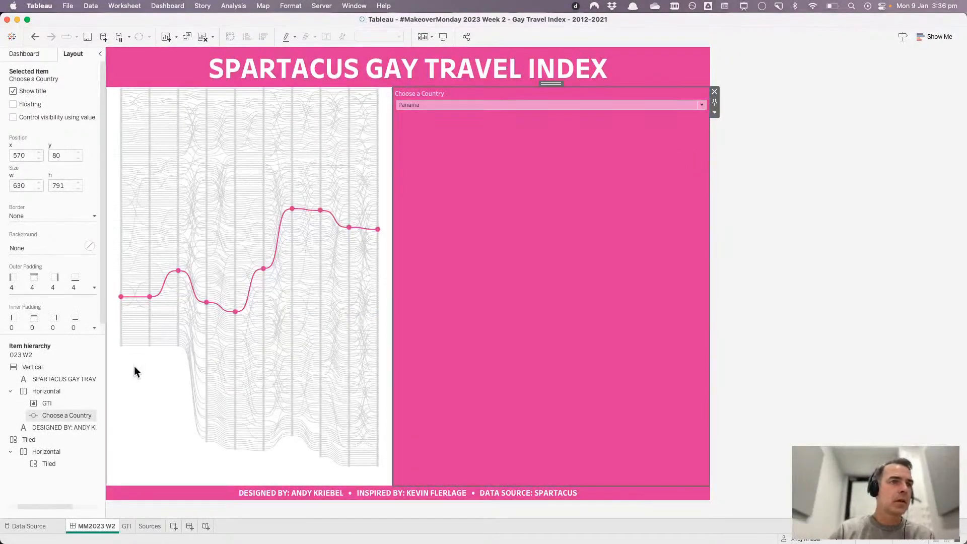
- Remove the leftover Tiled container and everything inside it from the dashboard
{"action": "left_click", "coordinate": [41, 438]}
{"action": "right_click", "coordinate": [40, 438]}
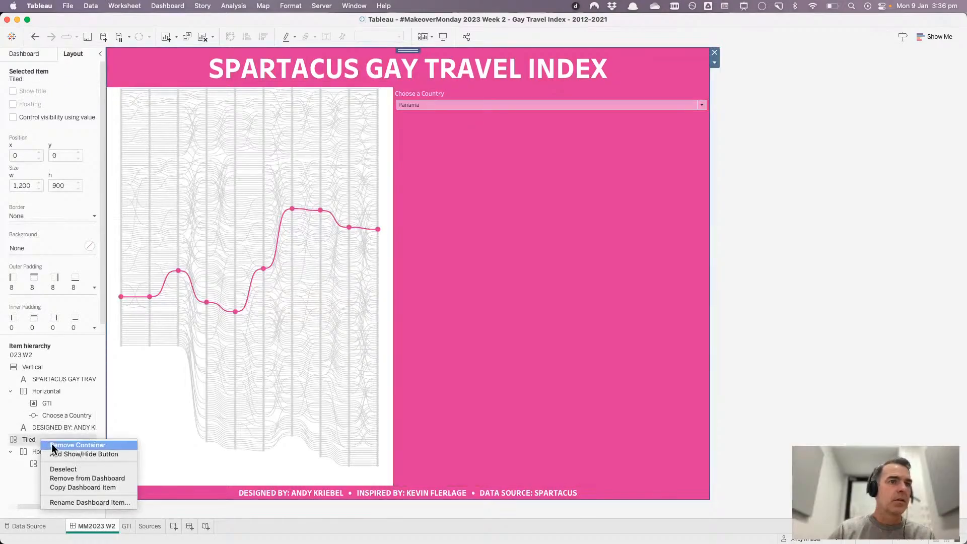
{"action": "left_click", "coordinate": [76, 478]}
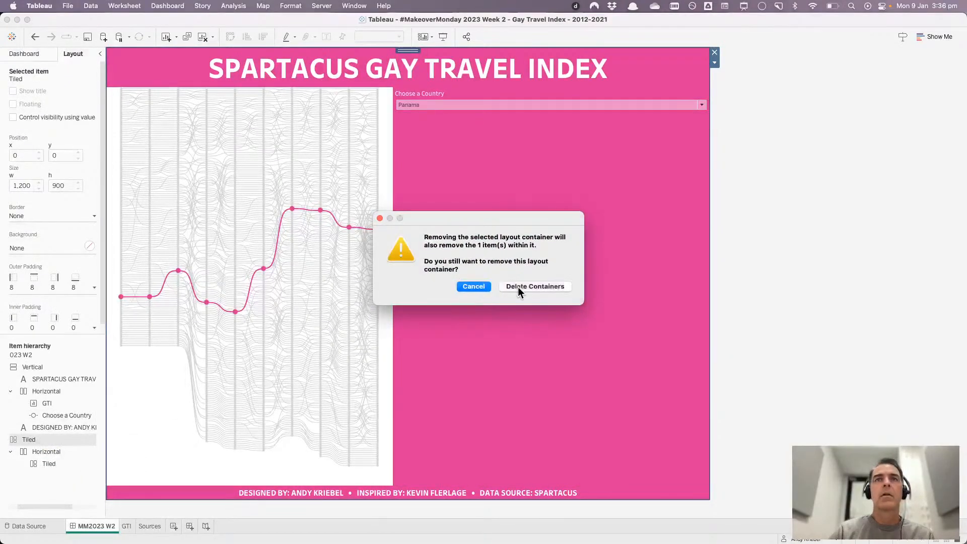
{"action": "left_click", "coordinate": [517, 286]}
- Narrow the Choose a Country control to about 189 pixels wide so the GTI chart takes most of the row
{"action": "left_click", "coordinate": [437, 173]}
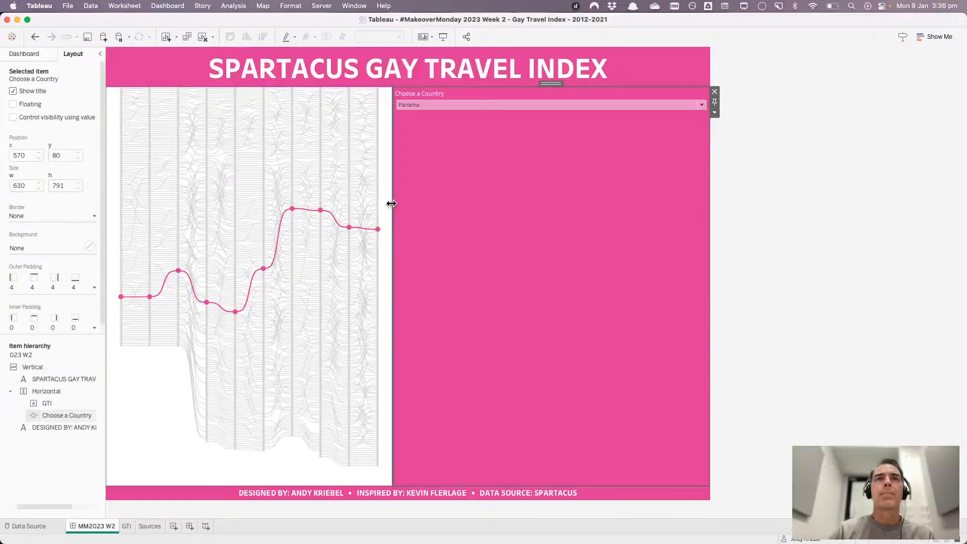
{"action": "left_click_drag", "start_coordinate": [391, 203], "coordinate": [614, 190]}
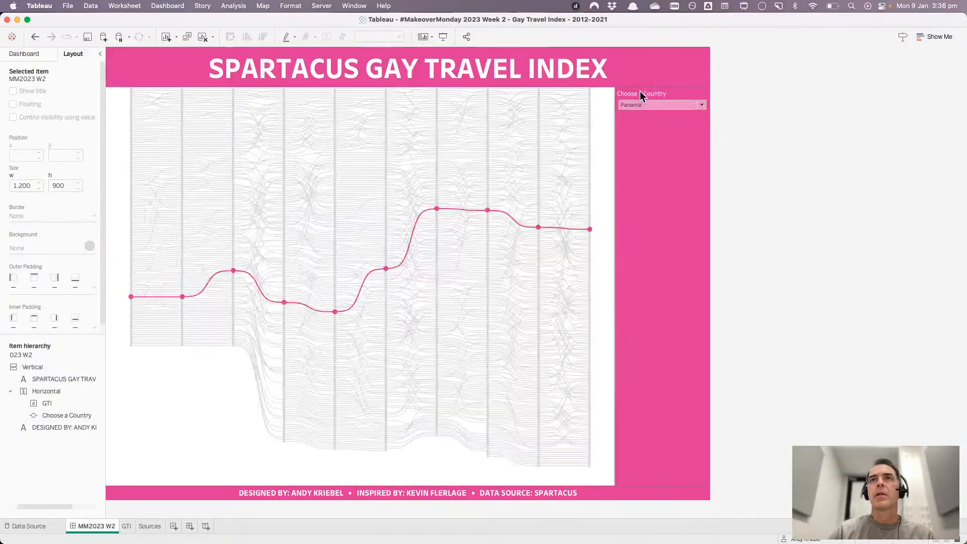
{"action": "left_click", "coordinate": [660, 152]}
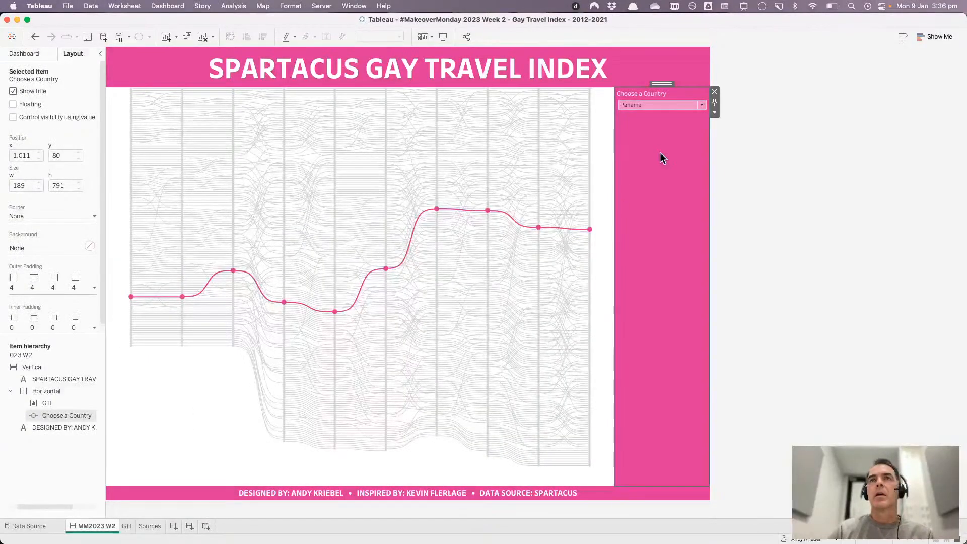
- Give the Choose a Country control a white background at 100% opacity
{"action": "left_click", "coordinate": [19, 54]}
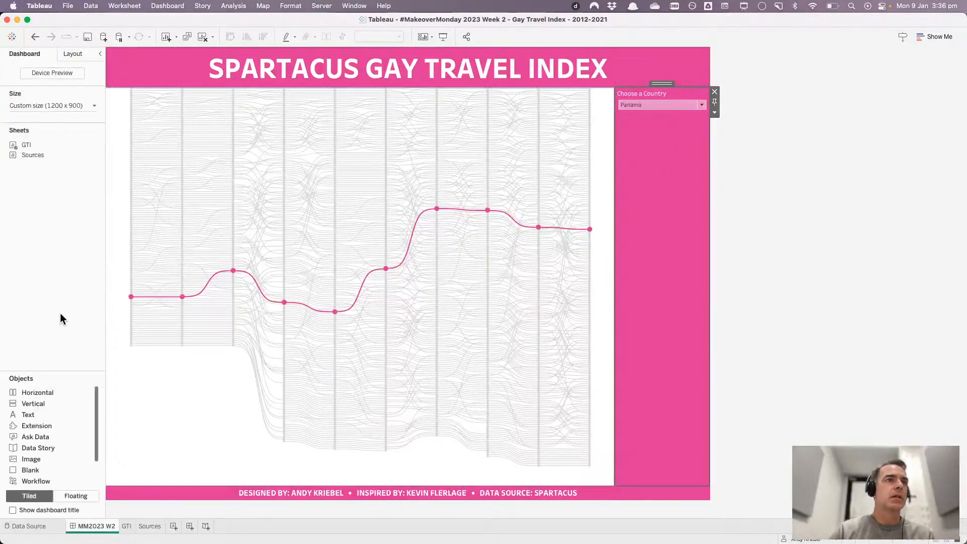
{"action": "left_click", "coordinate": [69, 55]}
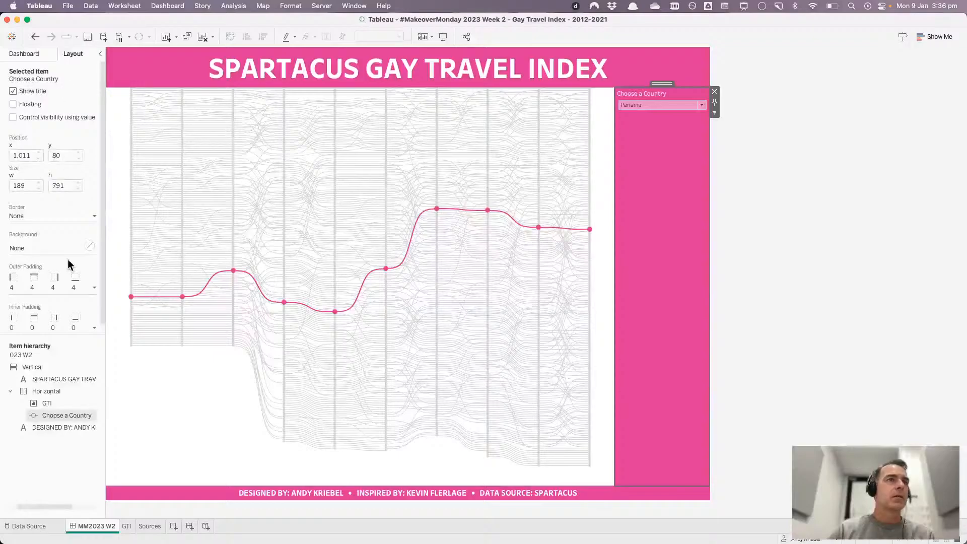
{"action": "left_click", "coordinate": [89, 236]}
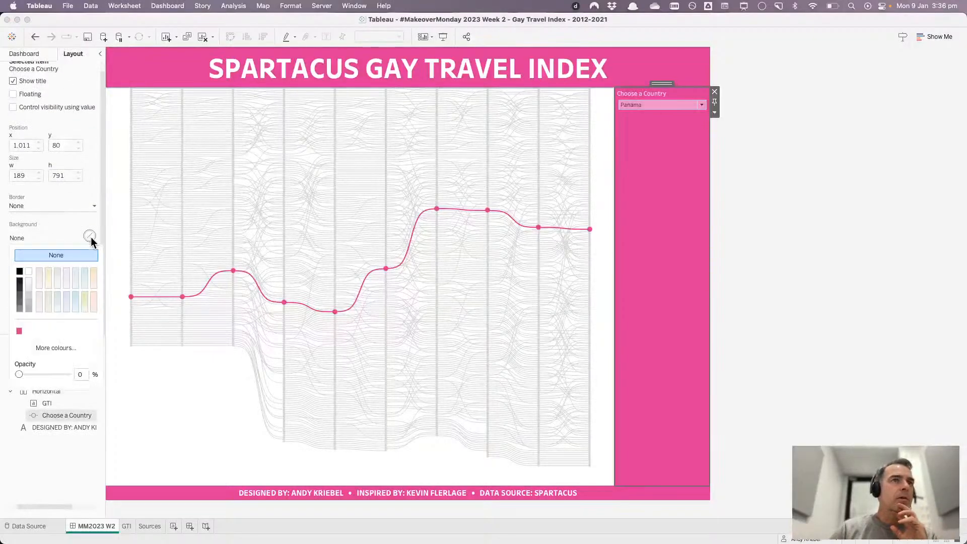
{"action": "left_click", "coordinate": [29, 271]}
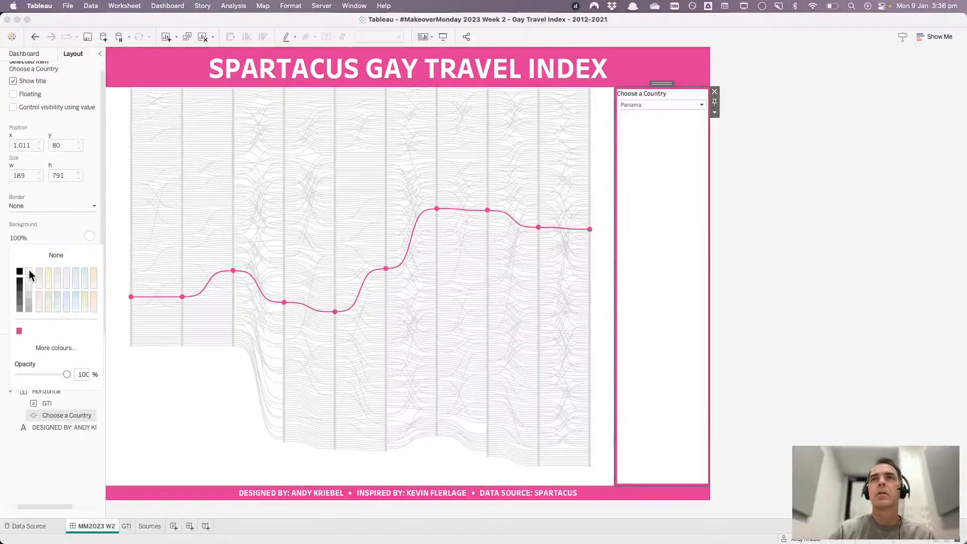
{"action": "left_click", "coordinate": [35, 231]}
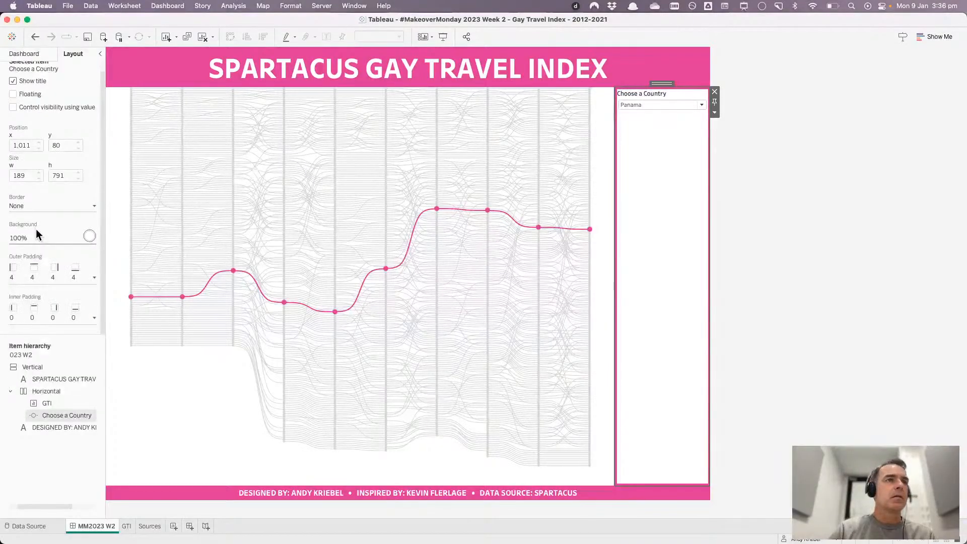
- Set the Choose a Country control's outer padding to 0 and its inner padding to 10 on all sides
{"action": "left_click", "coordinate": [45, 277]}
{"action": "left_click", "coordinate": [71, 316]}
{"action": "left_click", "coordinate": [71, 316]}
{"action": "left_click", "coordinate": [72, 316]}
{"action": "left_click", "coordinate": [72, 316]}
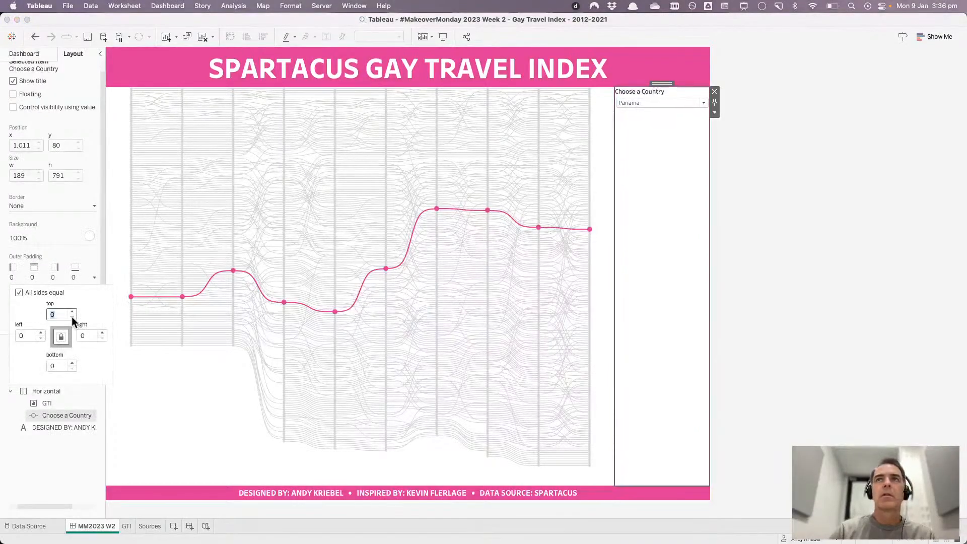
{"action": "left_click", "coordinate": [41, 259]}
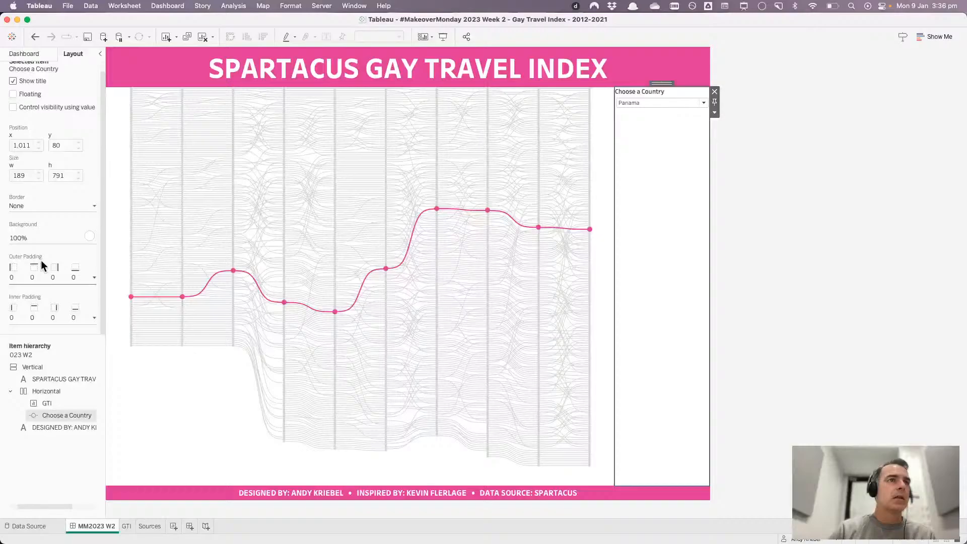
{"action": "left_click", "coordinate": [40, 317]}
{"action": "type", "text": "10"}
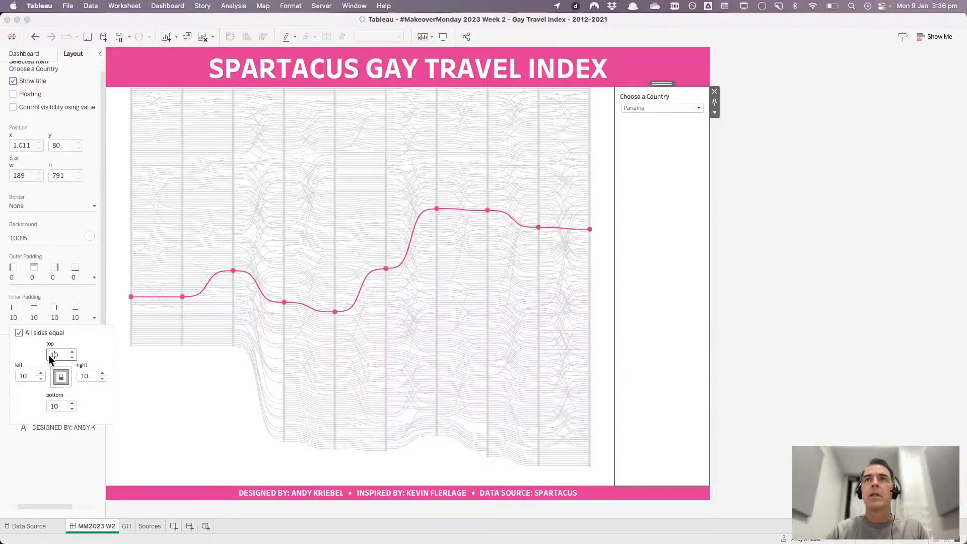
{"action": "left_click", "coordinate": [808, 232]}
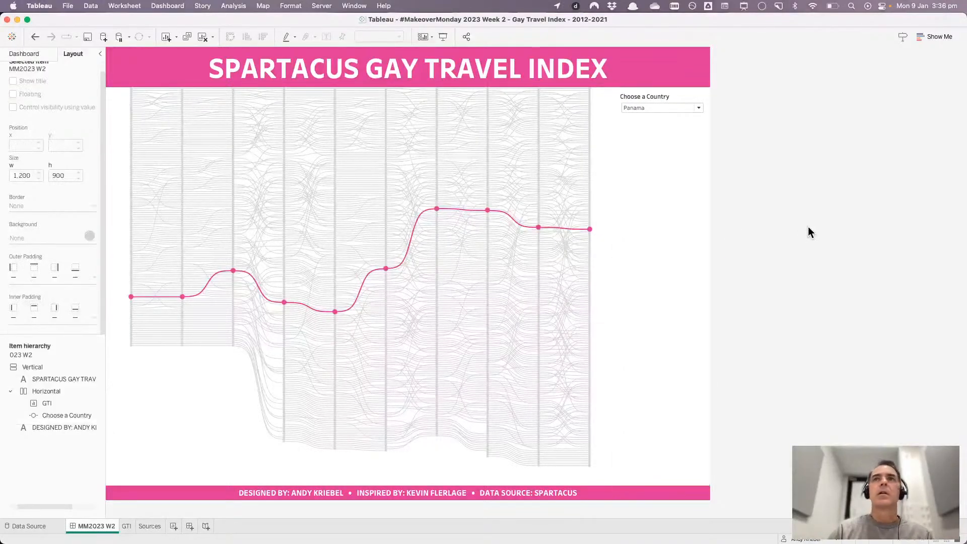
{"action": "left_click", "coordinate": [31, 52]}
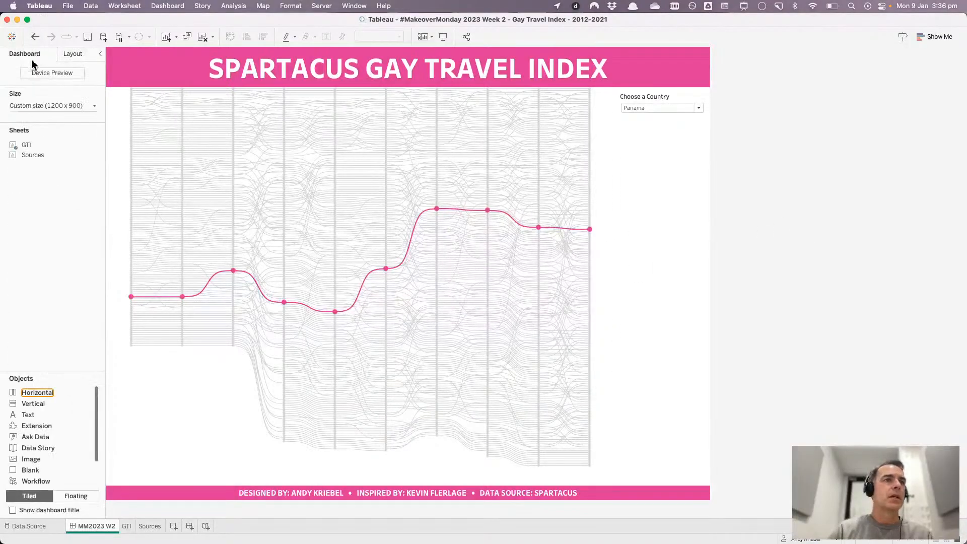
{"action": "left_click_drag", "start_coordinate": [31, 415], "coordinate": [554, 268]}
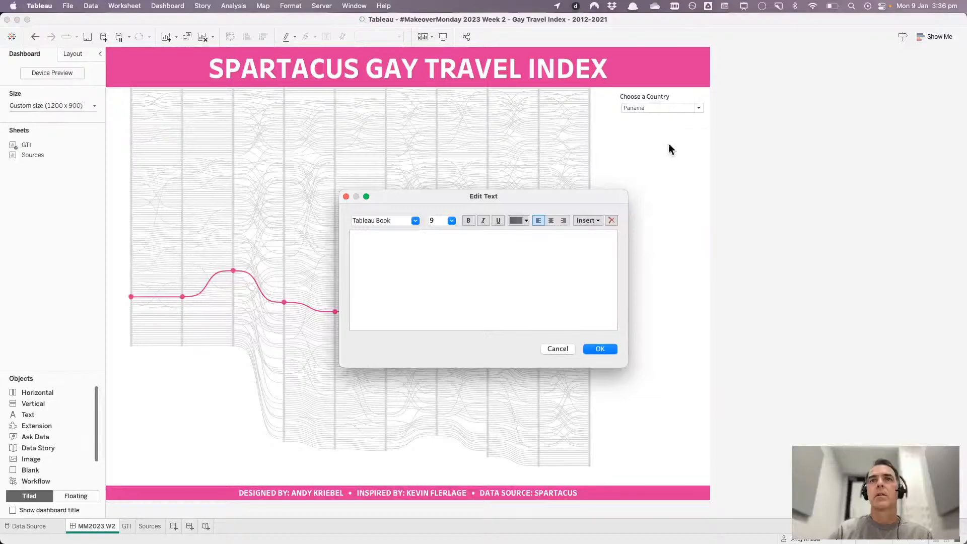
{"action": "left_click", "coordinate": [556, 349]}
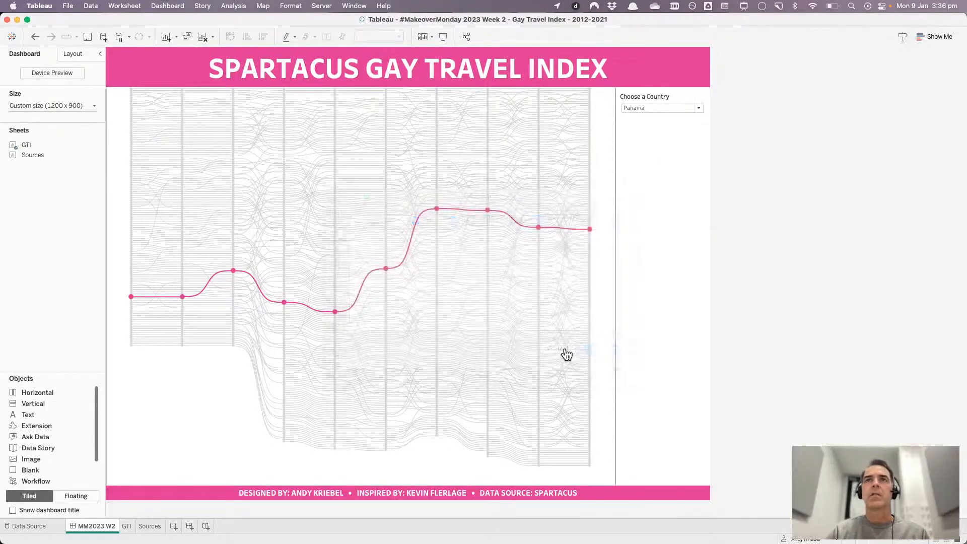
- Insert a blank object between the GTI chart and the Choose a Country control and set its width to 10 pixels
{"action": "left_click_drag", "start_coordinate": [35, 473], "coordinate": [546, 225]}
{"action": "left_click", "coordinate": [636, 113]}
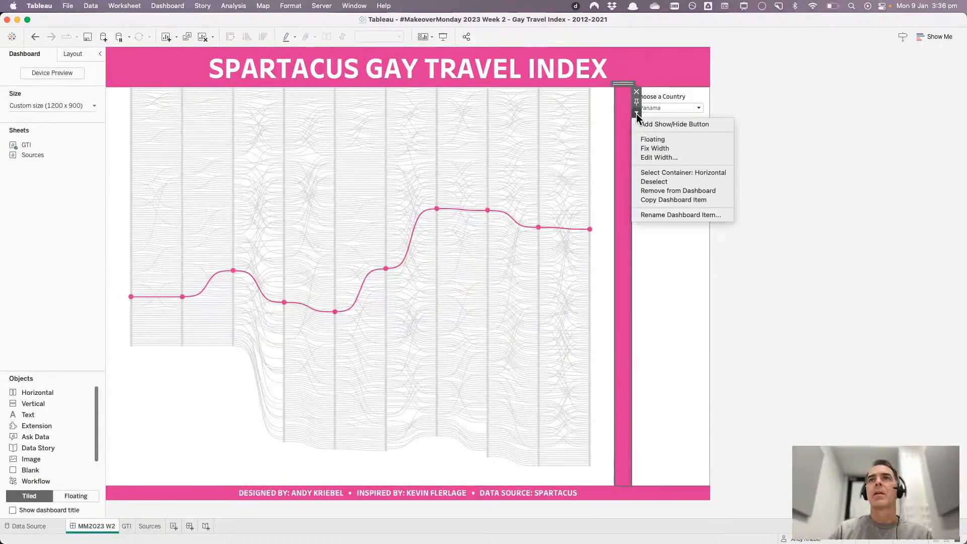
{"action": "left_click", "coordinate": [647, 158]}
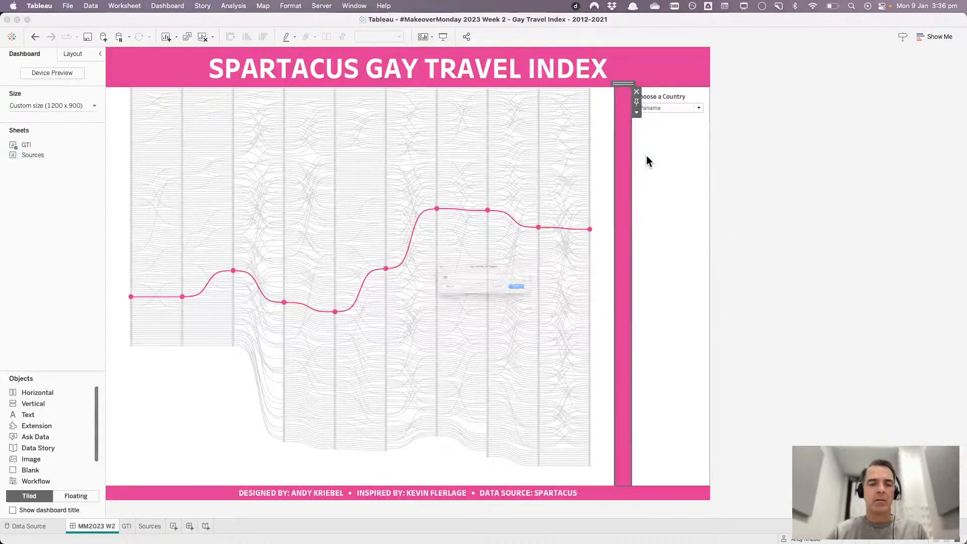
{"action": "type", "text": "10"}
{"action": "key", "text": "Return"}
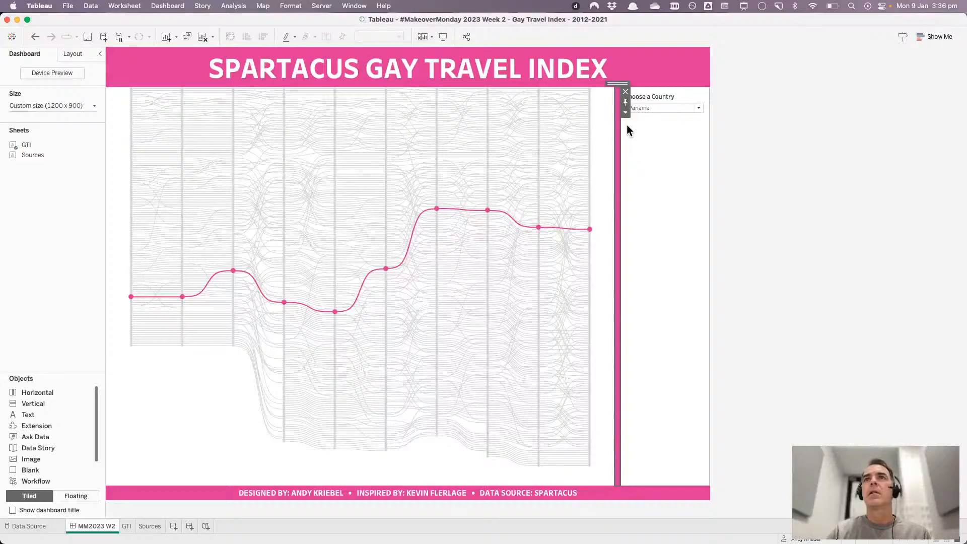
{"action": "left_click", "coordinate": [74, 55]}
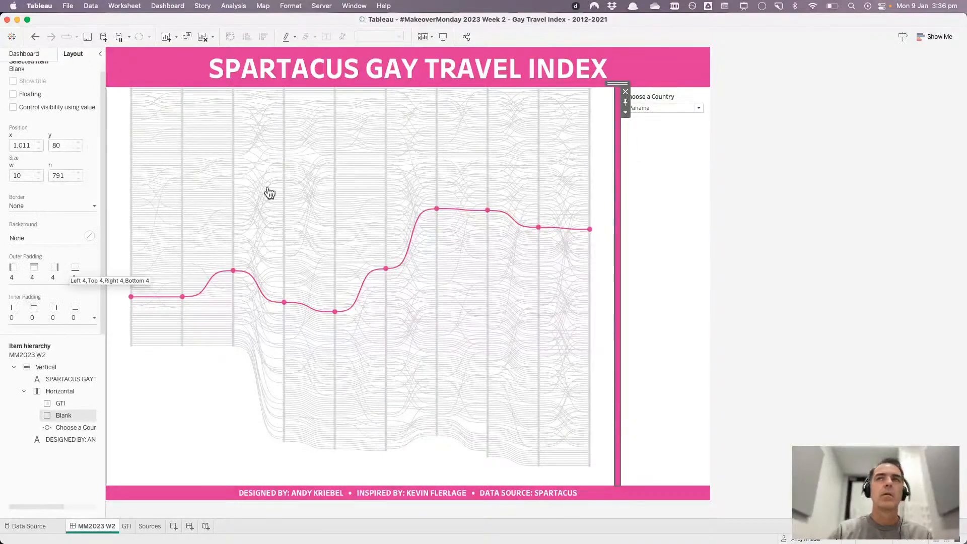
{"action": "left_click", "coordinate": [678, 171]}
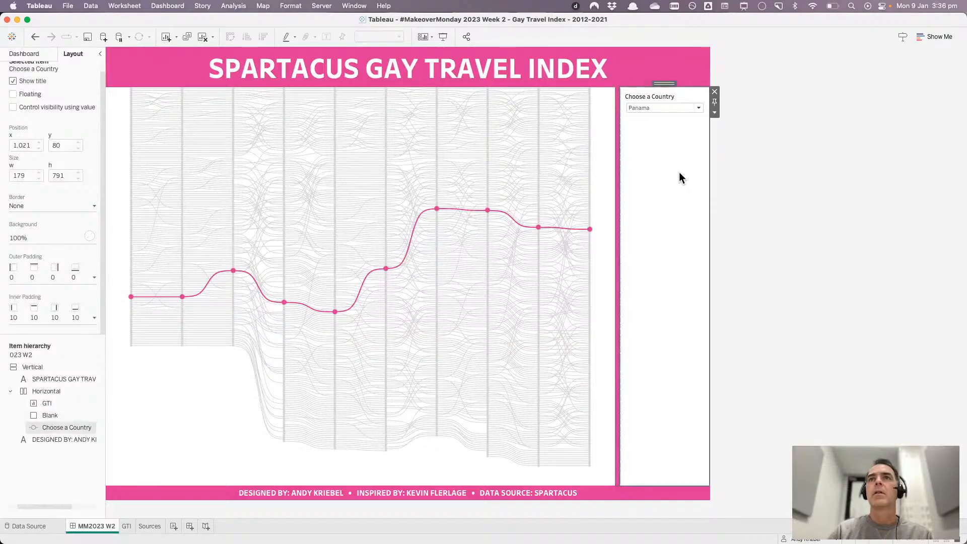
{"action": "left_click", "coordinate": [617, 152]}
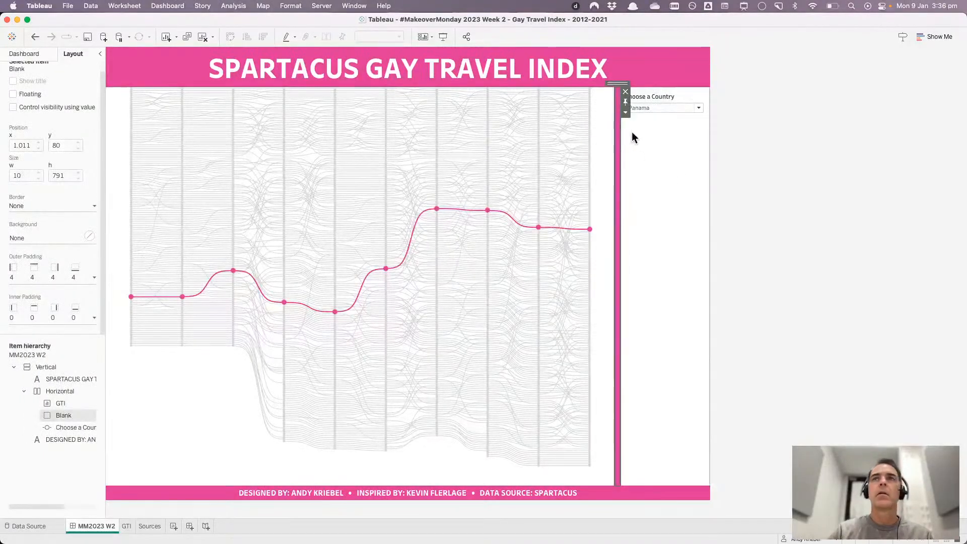
{"action": "left_click", "coordinate": [625, 112]}
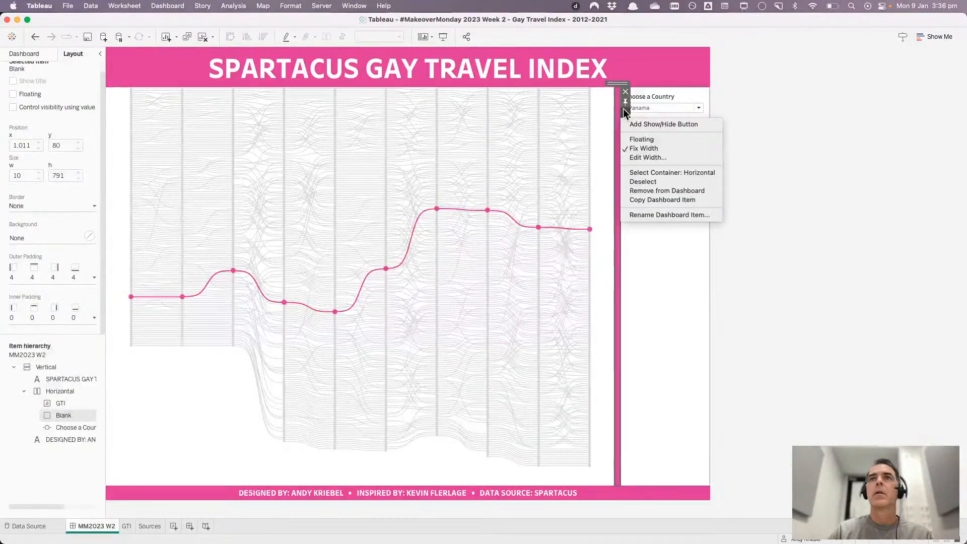
{"action": "left_click", "coordinate": [635, 157]}
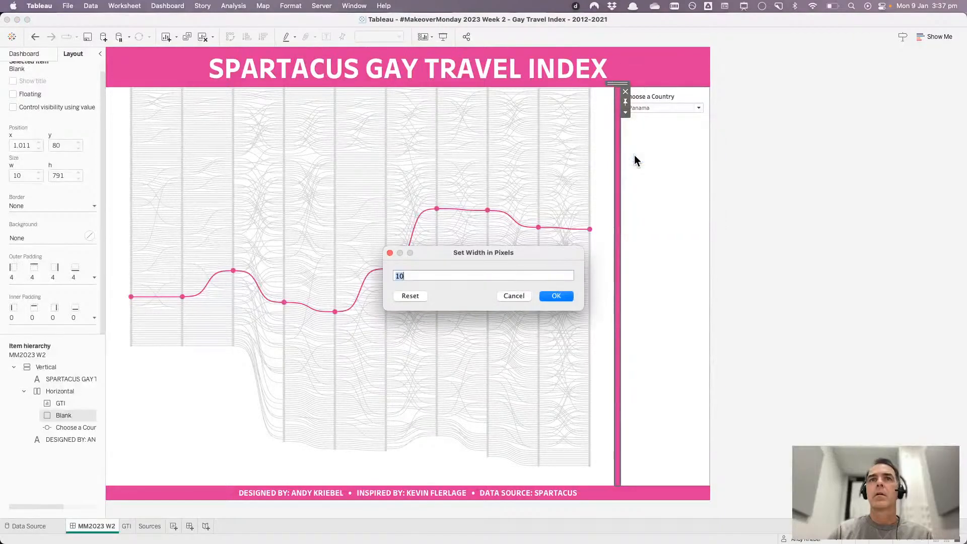
{"action": "left_click", "coordinate": [511, 295]}
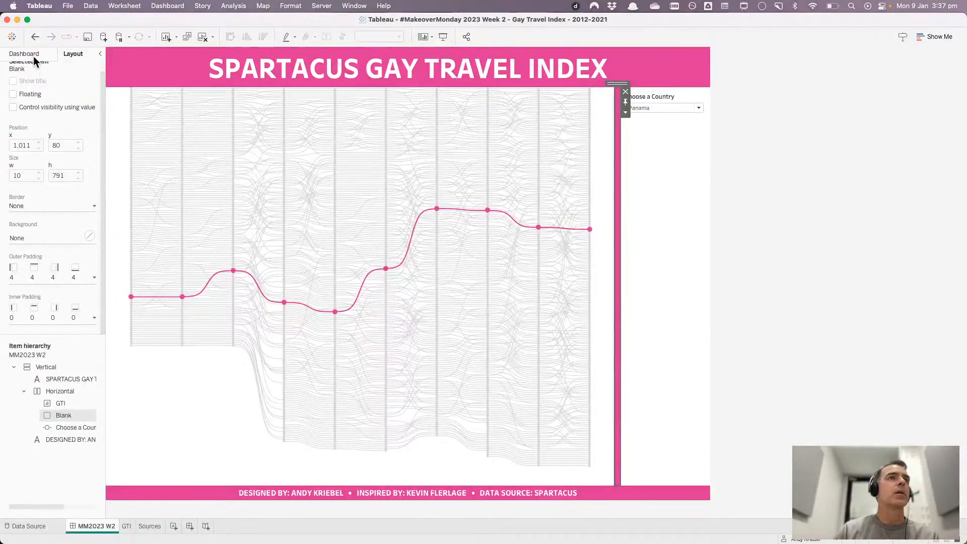
- Try a pink border and a white background on the blank divider, and reset both to None
{"action": "left_click", "coordinate": [82, 211]}
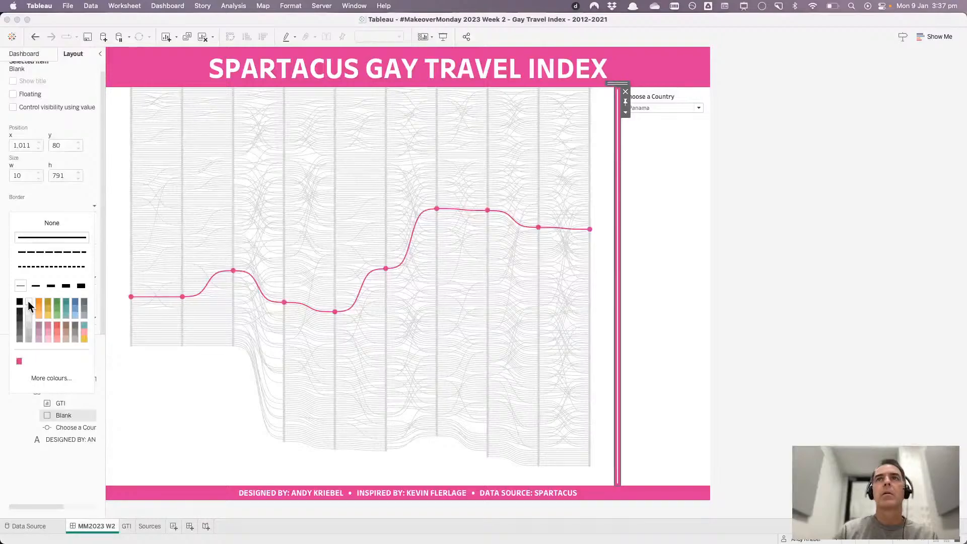
{"action": "left_click", "coordinate": [19, 361]}
{"action": "left_click", "coordinate": [43, 203]}
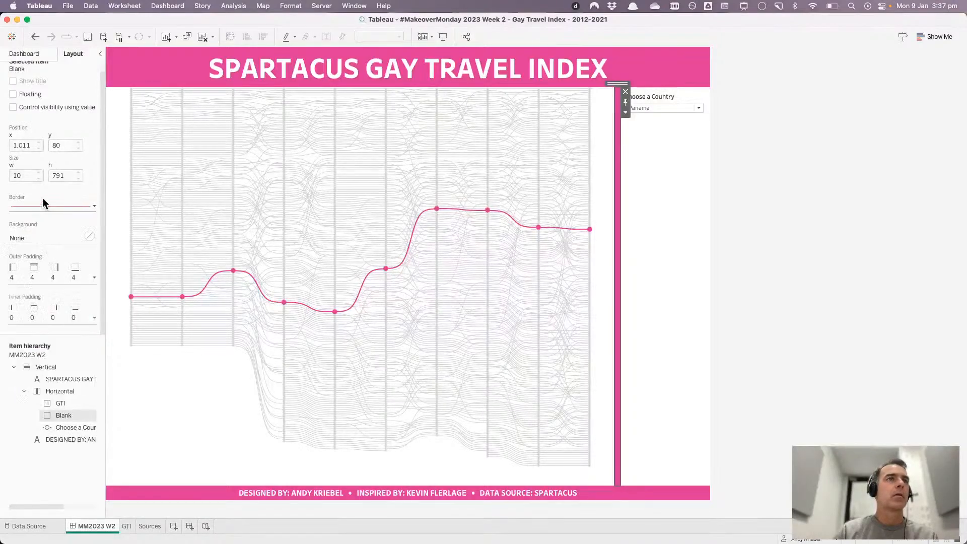
{"action": "left_click", "coordinate": [41, 238]}
{"action": "left_click", "coordinate": [28, 271]}
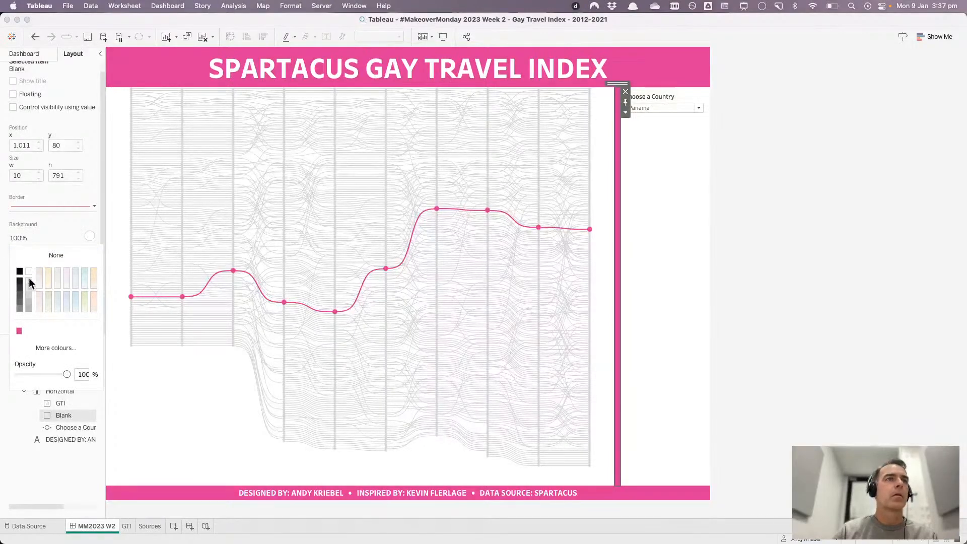
{"action": "left_click", "coordinate": [65, 256]}
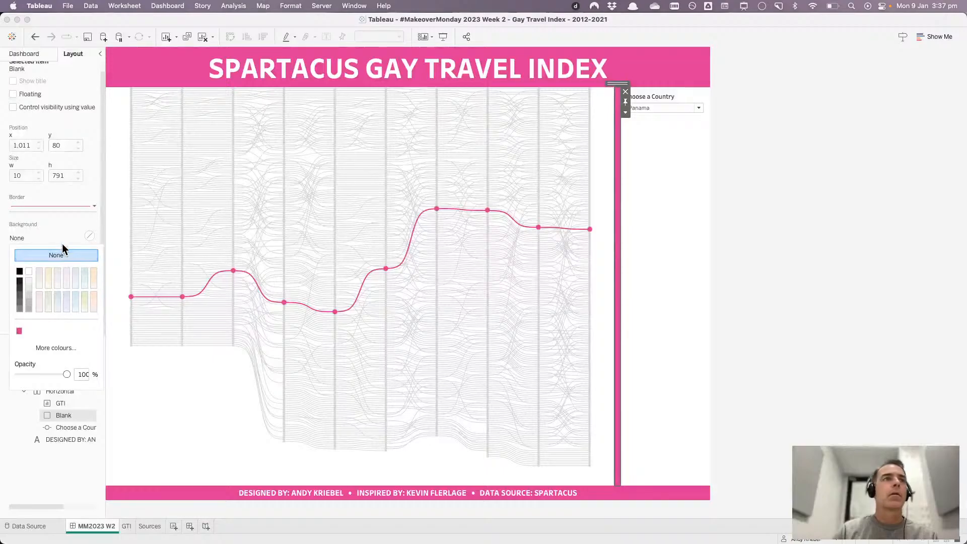
{"action": "left_click", "coordinate": [56, 207]}
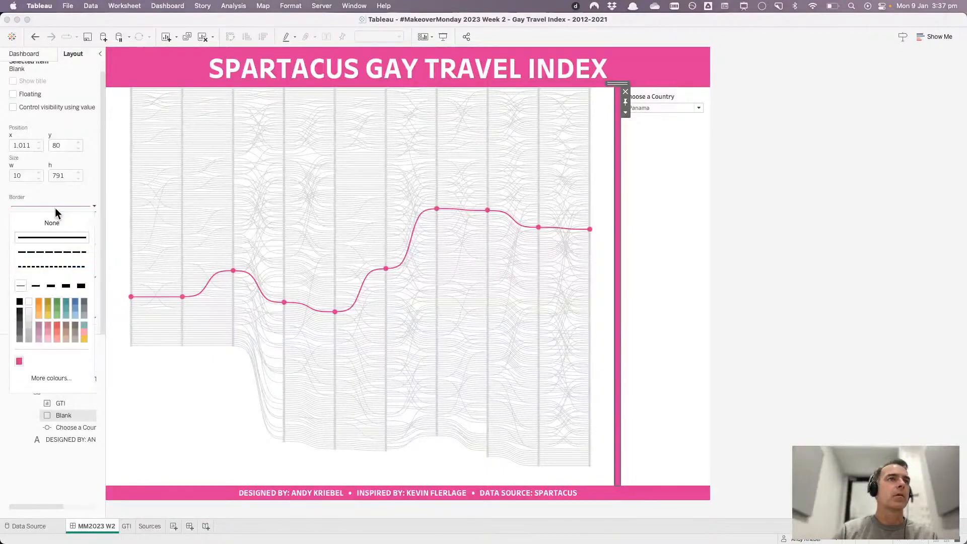
{"action": "left_click", "coordinate": [53, 222]}
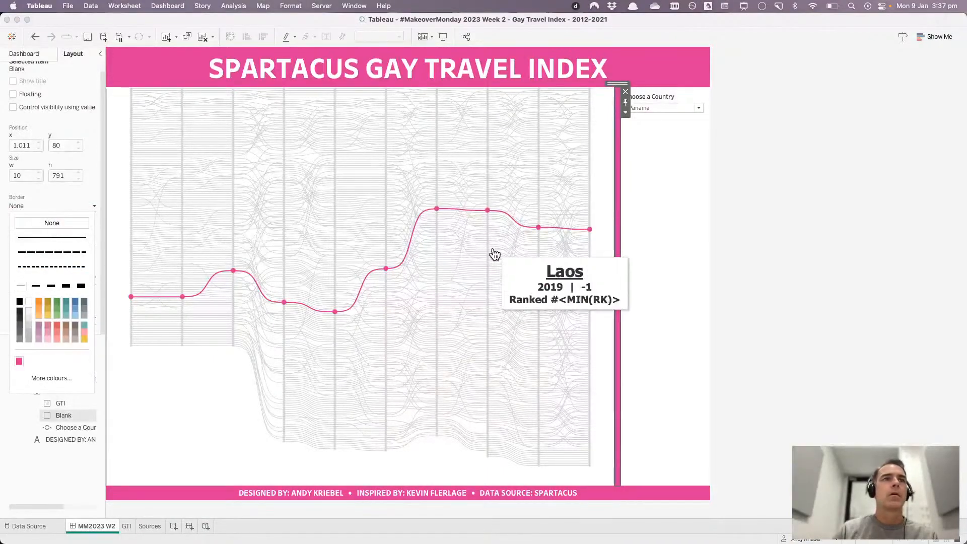
{"action": "left_click", "coordinate": [774, 230]}
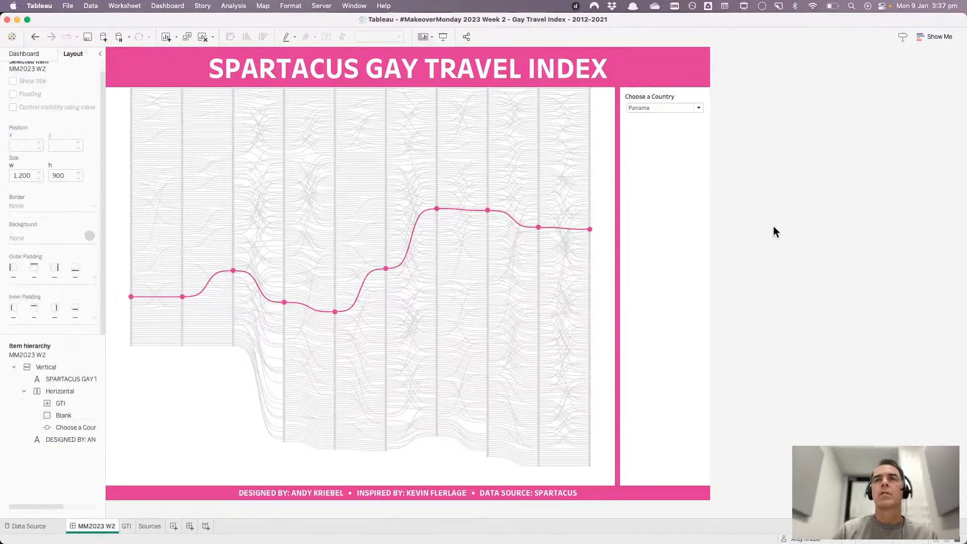
- Set the blank divider's outer padding to 0 on all sides
{"action": "left_click", "coordinate": [617, 216]}
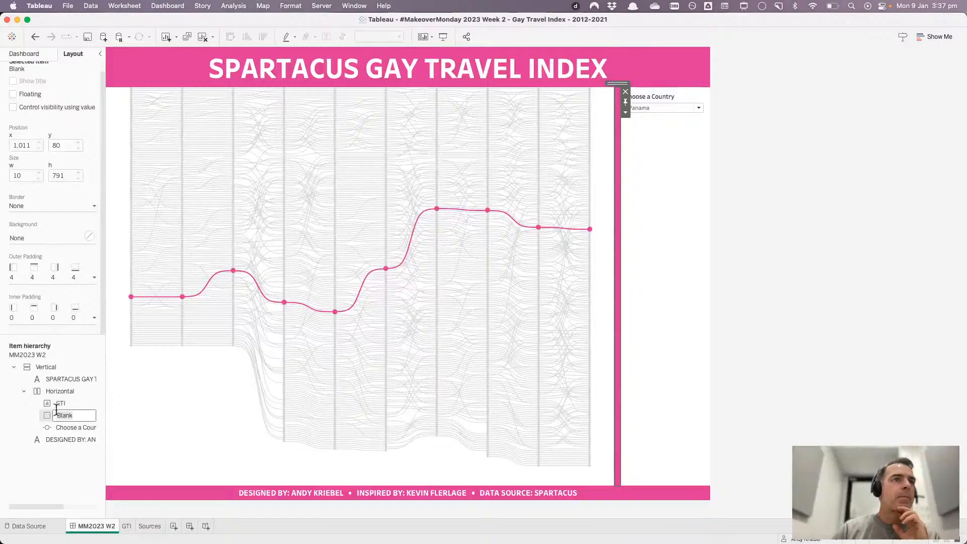
{"action": "left_click", "coordinate": [51, 278]}
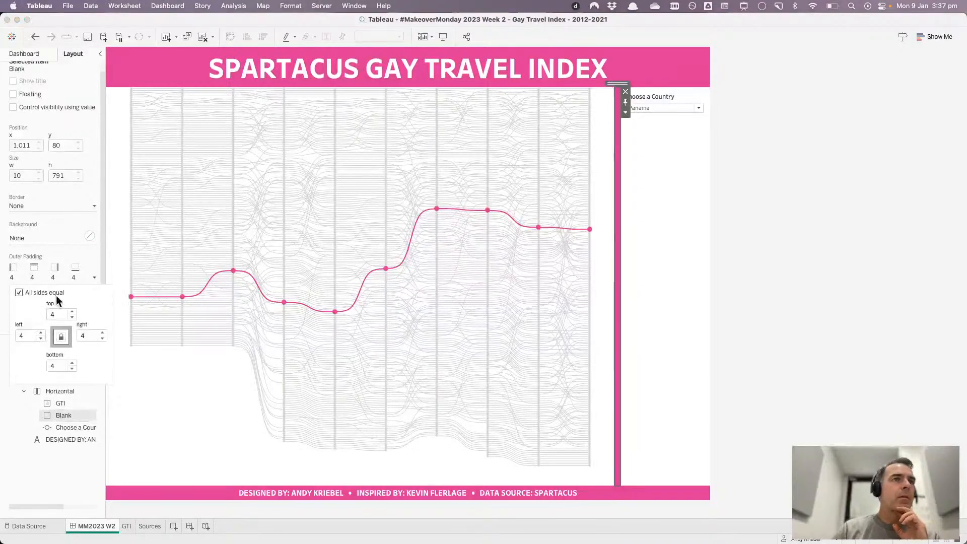
{"action": "left_click", "coordinate": [72, 317]}
{"action": "left_click", "coordinate": [72, 317]}
{"action": "left_click", "coordinate": [72, 317]}
{"action": "left_click", "coordinate": [72, 317]}
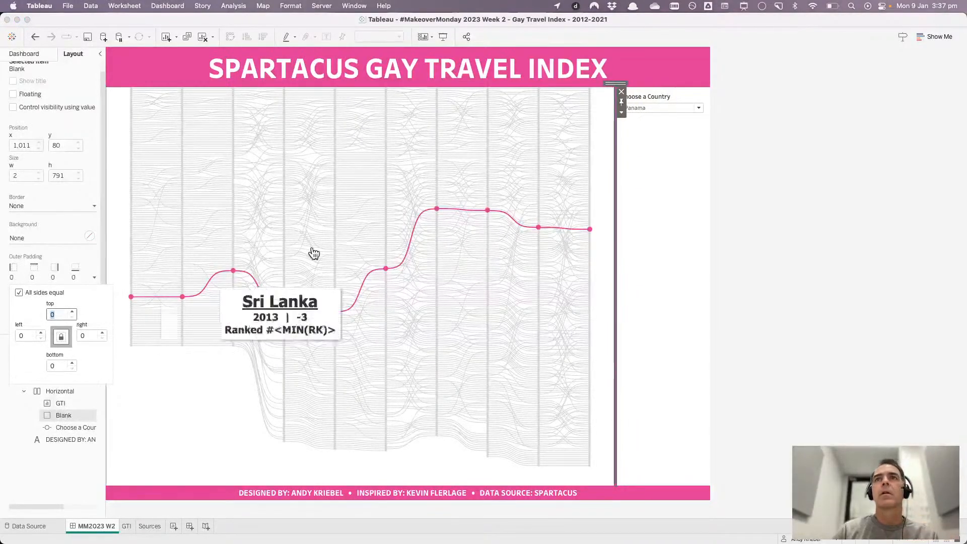
{"action": "left_click", "coordinate": [790, 207]}
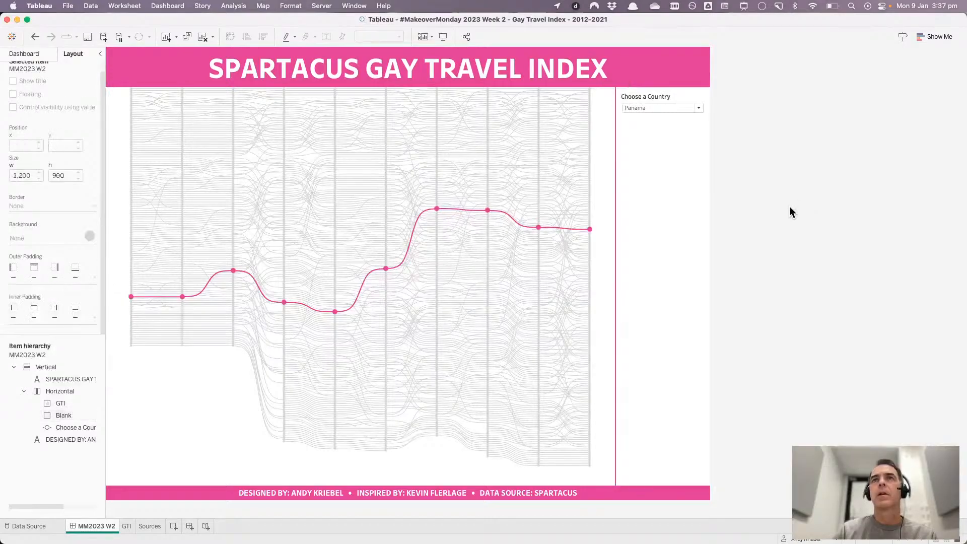
- Retitle the country selector in capitals as CHOOSE A COUNTRY
{"action": "left_click", "coordinate": [682, 195]}
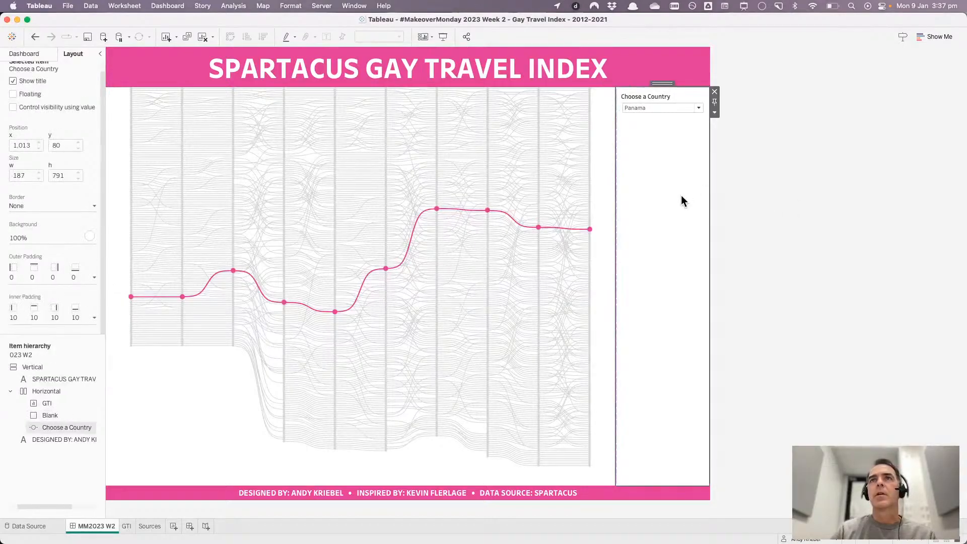
{"action": "double_click", "coordinate": [651, 95]}
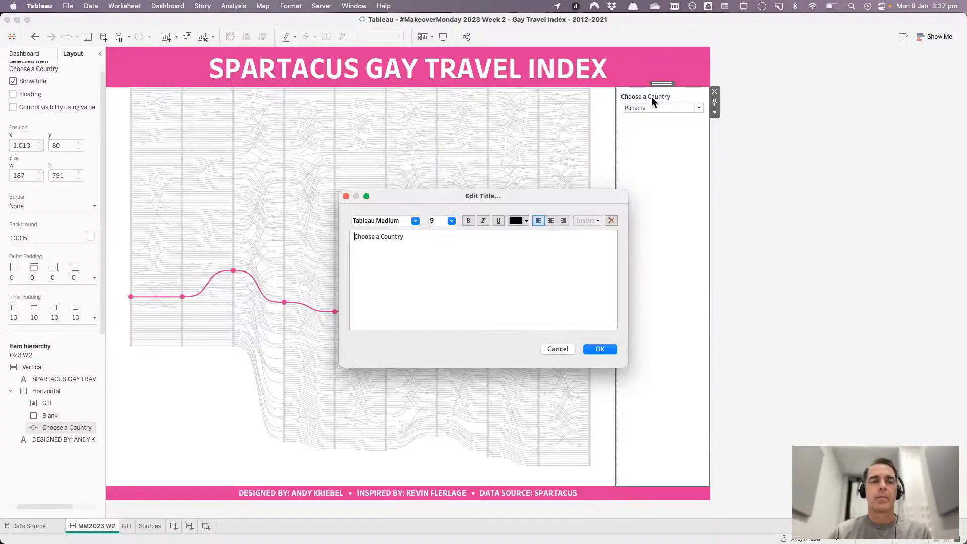
{"action": "key", "text": "super+a"}
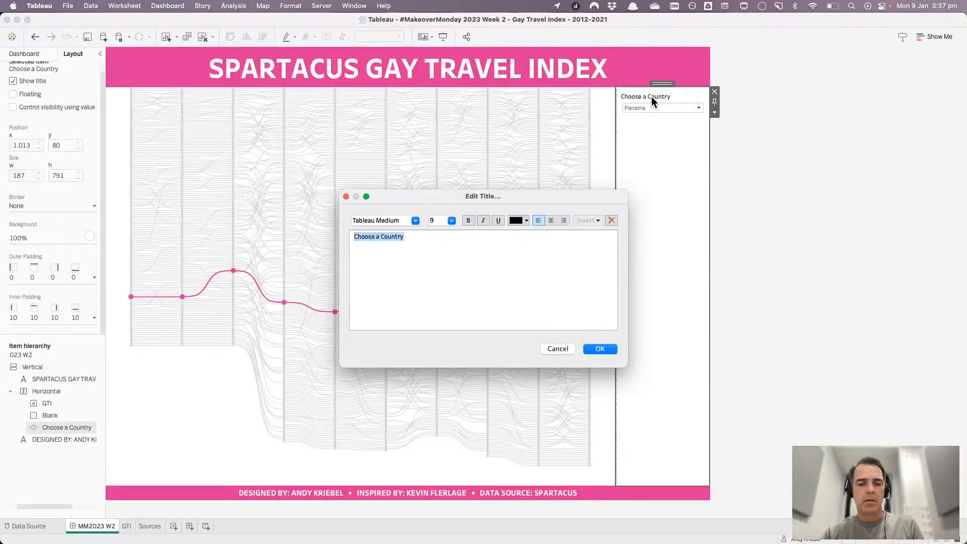
{"action": "type", "text": "CHOOSE A COUNTRY"}
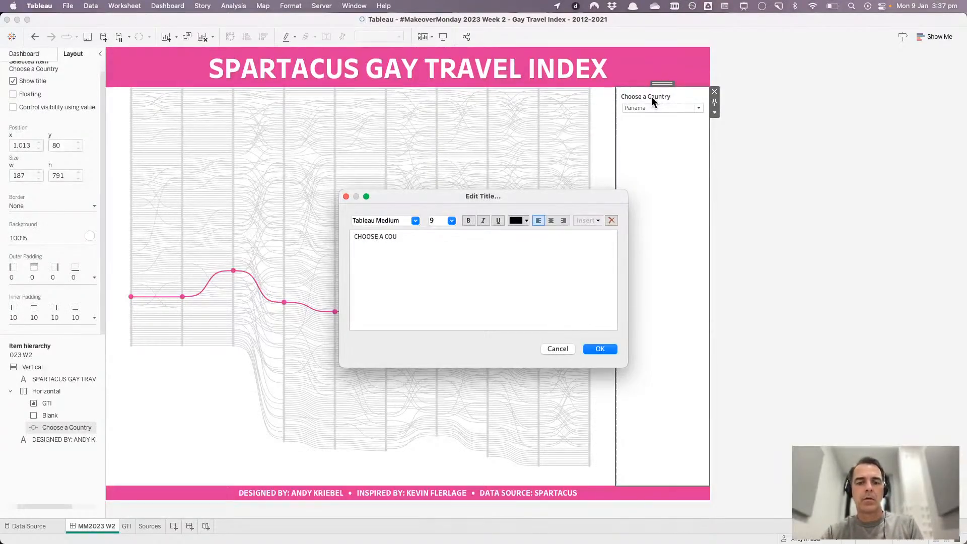
{"action": "left_click", "coordinate": [596, 350]}
{"action": "left_click", "coordinate": [793, 313]}
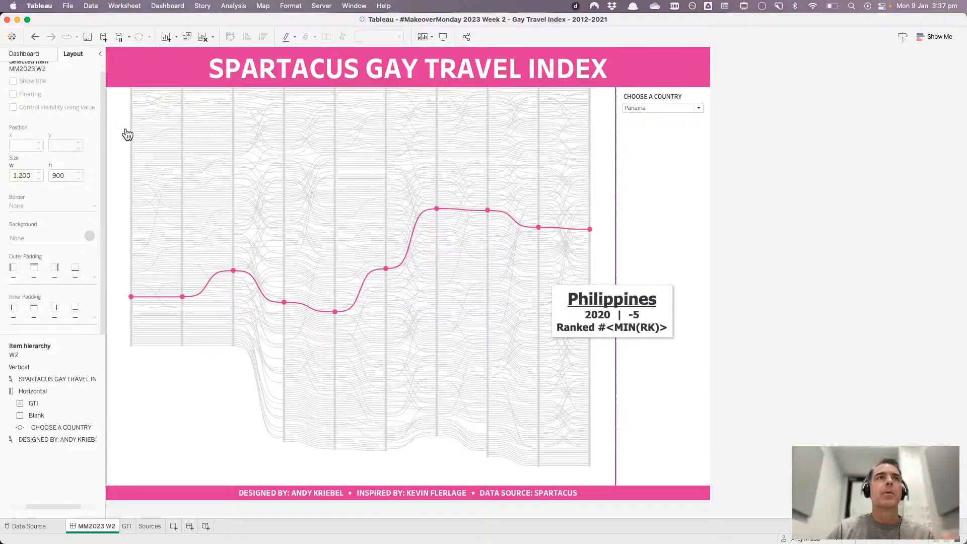
- Save the workbook and open the GTI worksheet
{"action": "left_click", "coordinate": [22, 54]}
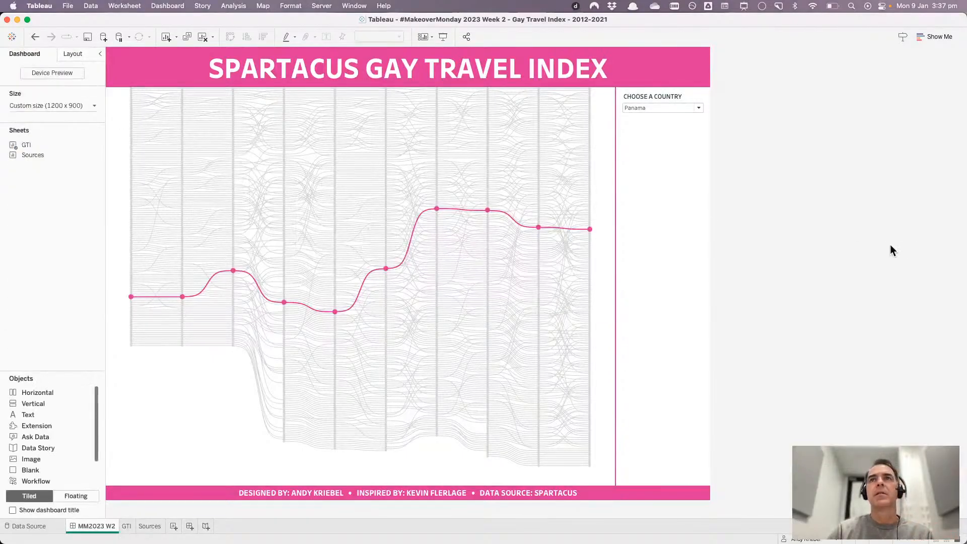
{"action": "left_click", "coordinate": [88, 38]}
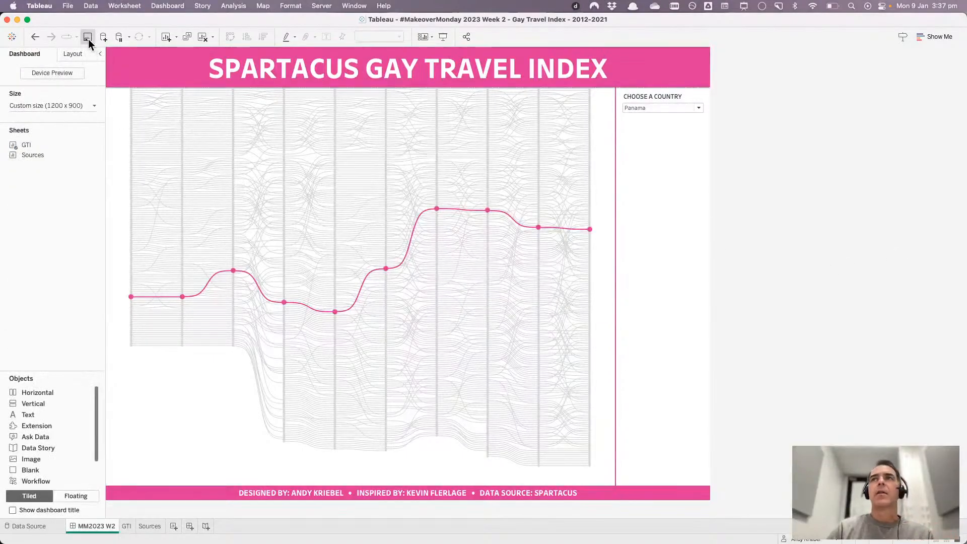
{"action": "mouse_move", "coordinate": [720, 500]}
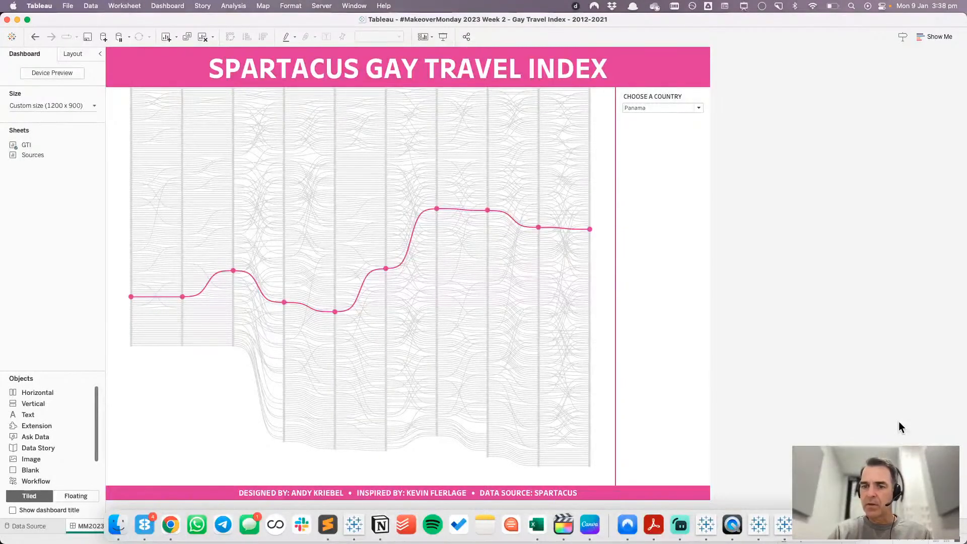
{"action": "mouse_move", "coordinate": [493, 273]}
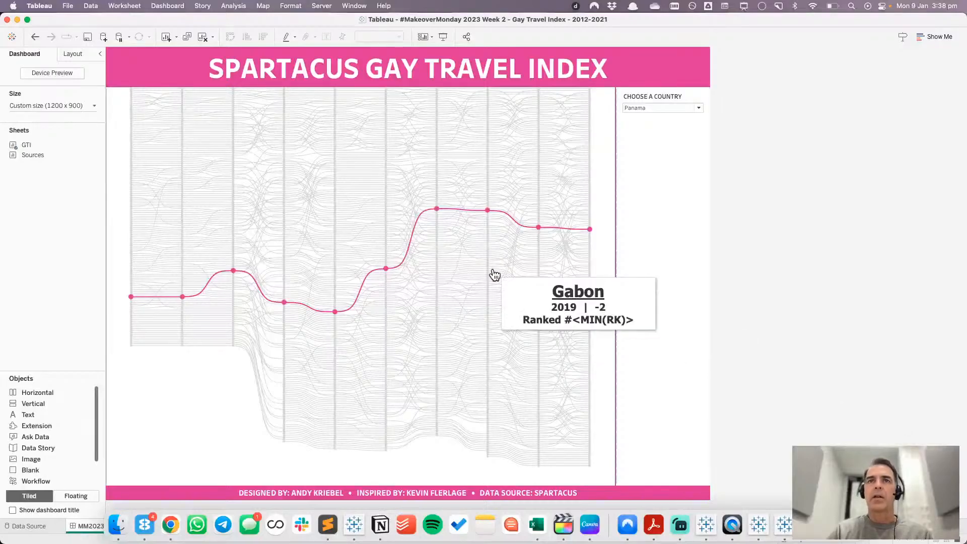
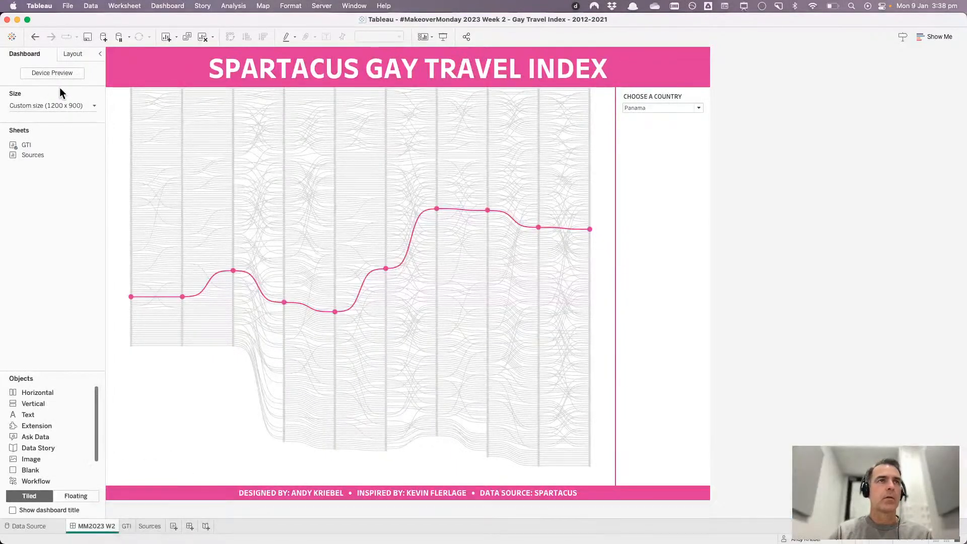
{"action": "left_click", "coordinate": [127, 525]}
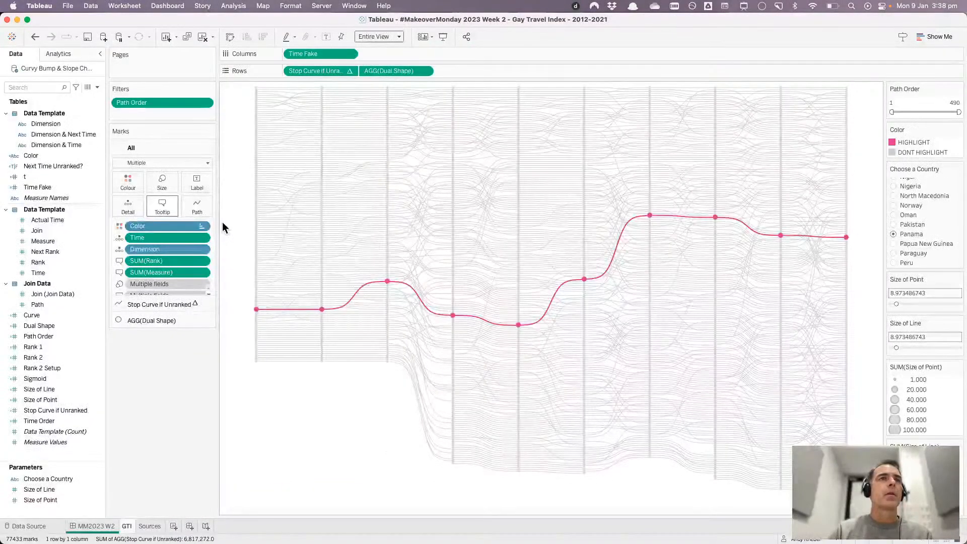
- Try rewriting the rank placeholder in the tooltip for all marks as <MIN(RANK)>
{"action": "left_click", "coordinate": [163, 206]}
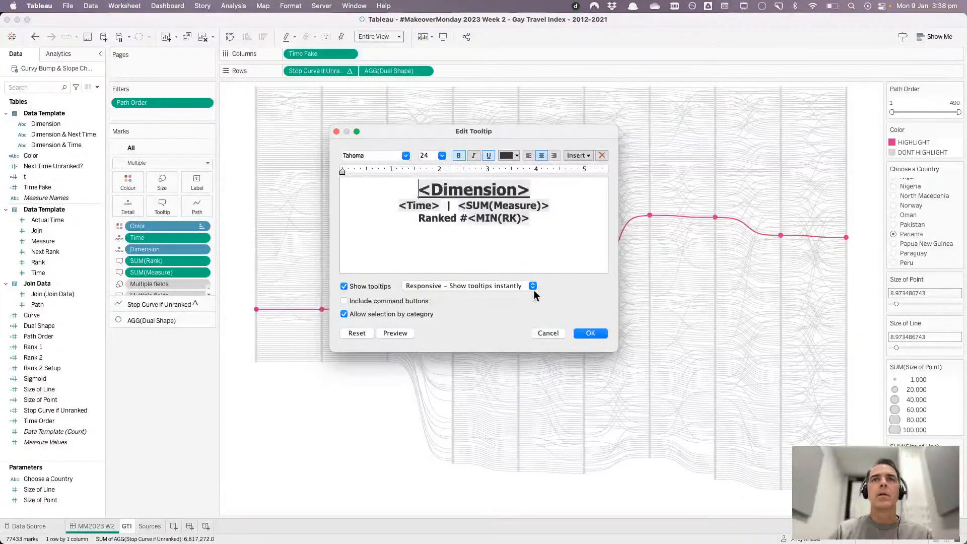
{"action": "left_click", "coordinate": [547, 333]}
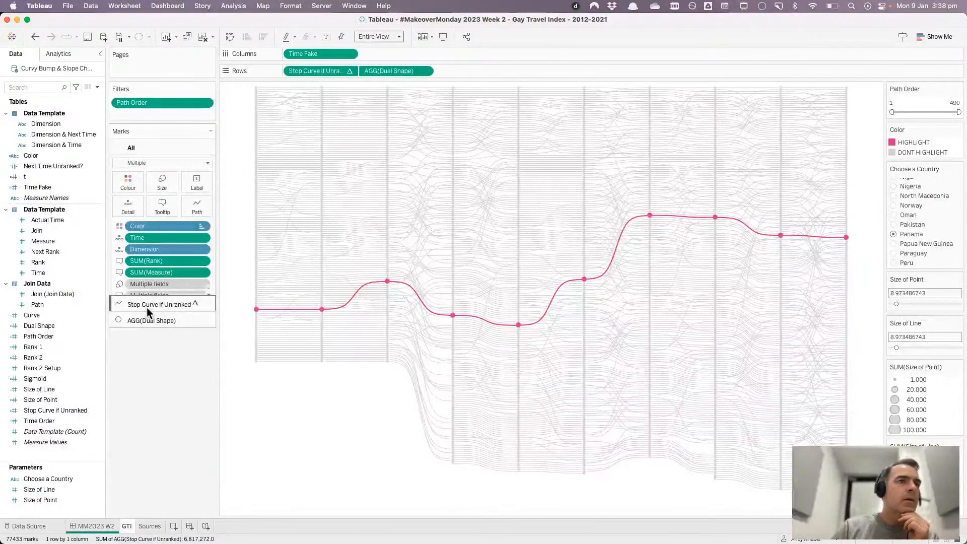
{"action": "left_click", "coordinate": [165, 207]}
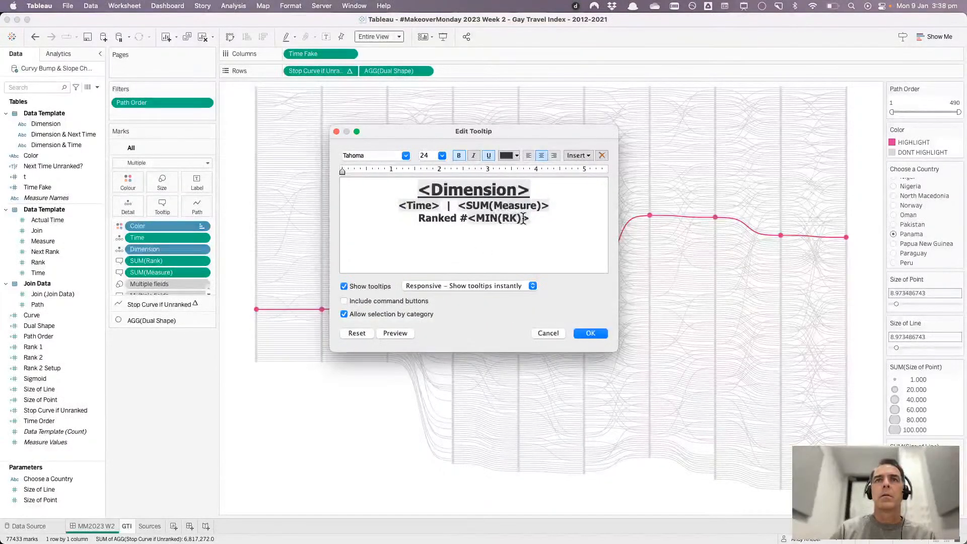
{"action": "left_click_drag", "start_coordinate": [527, 218], "coordinate": [467, 218]}
{"action": "key", "text": "BackSpace"}
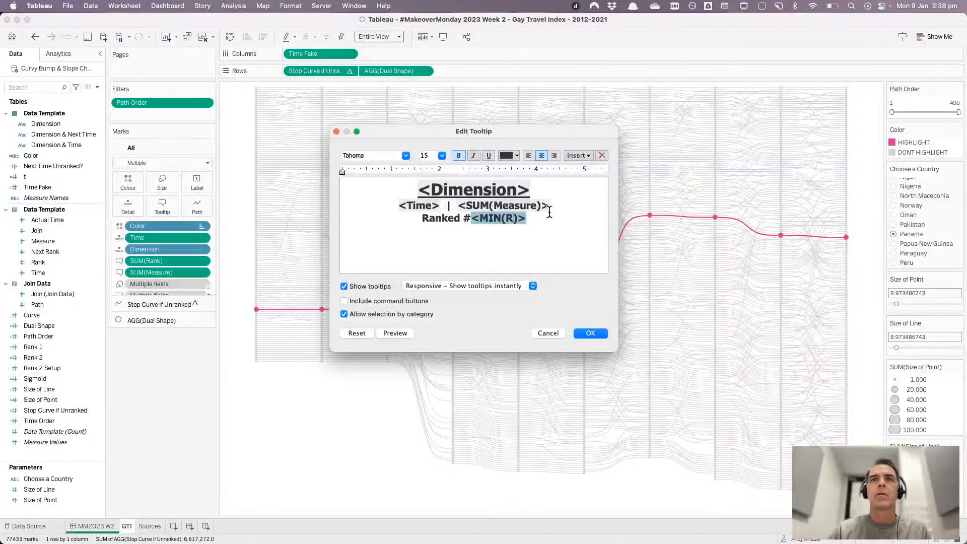
{"action": "type", "text": "ANK"}
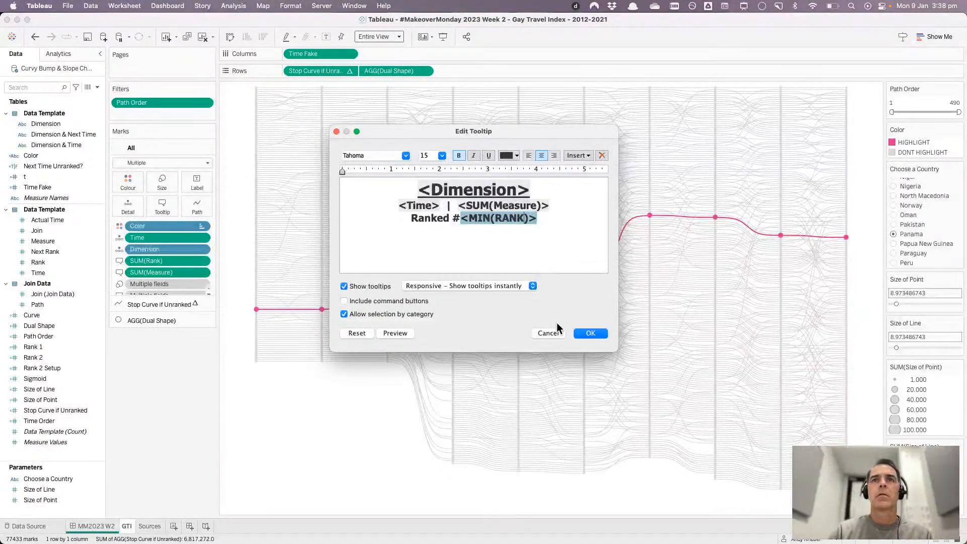
- Replace the tooltip's rank placeholder with the SUM(Rank) field so its last line reads Ranked #<SUM(Rank)>, and apply the change
{"action": "left_click", "coordinate": [581, 157]}
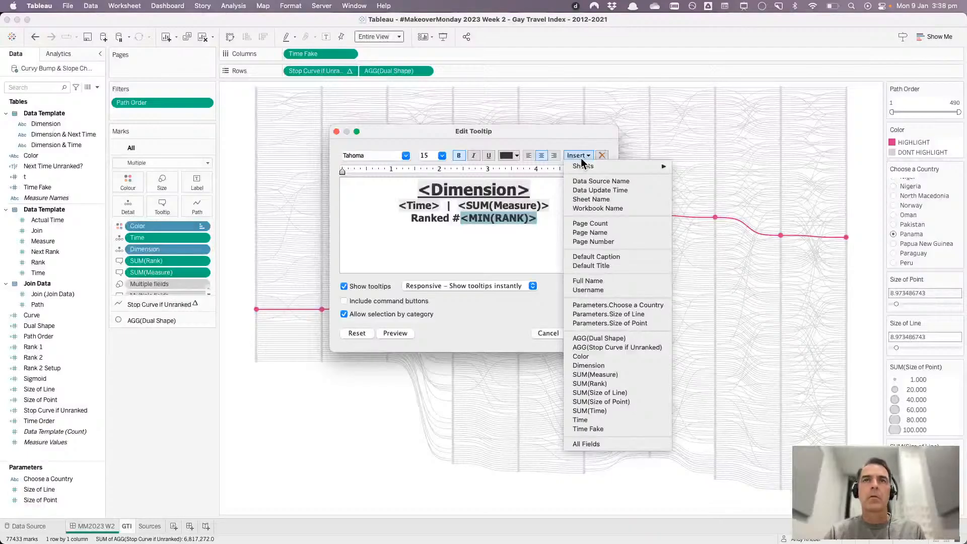
{"action": "left_click", "coordinate": [486, 218]}
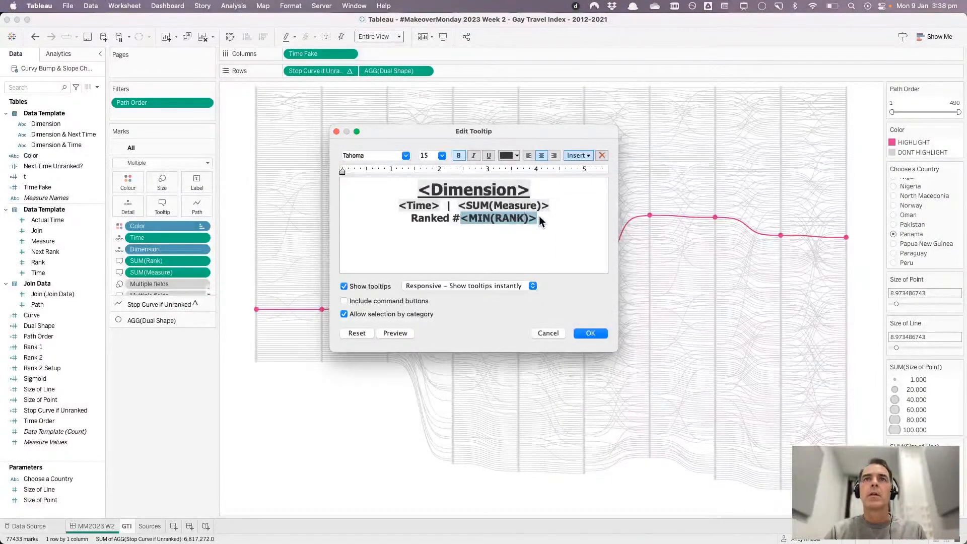
{"action": "left_click", "coordinate": [574, 154]}
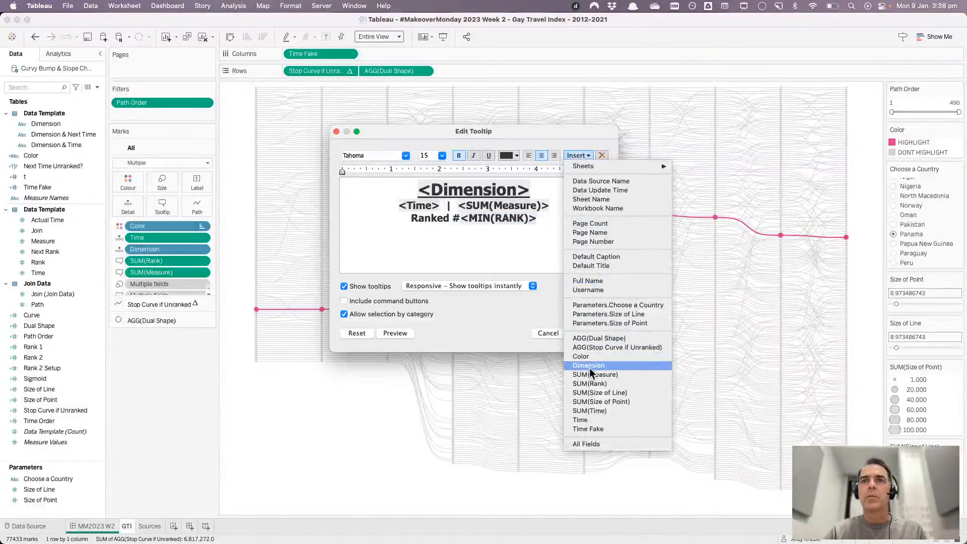
{"action": "left_click", "coordinate": [589, 383]}
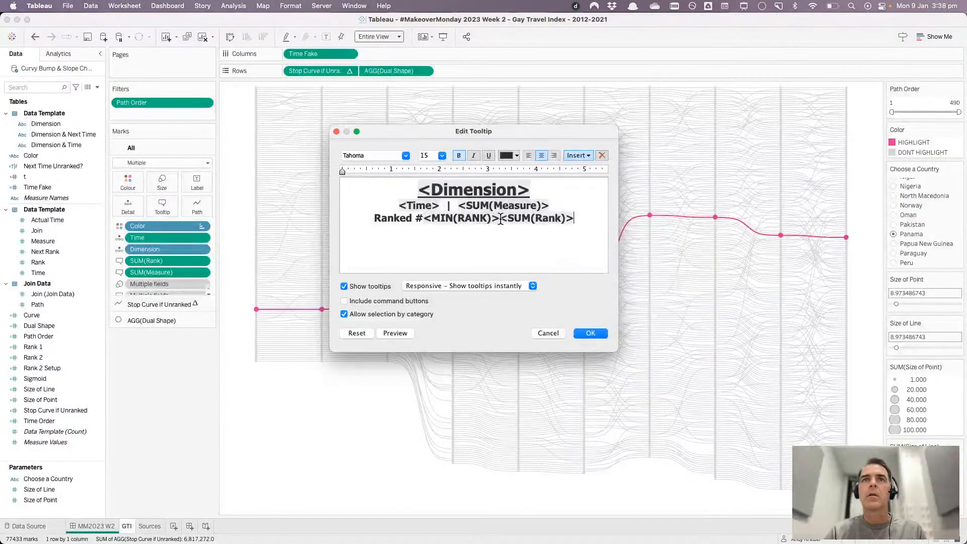
{"action": "left_click_drag", "start_coordinate": [500, 219], "coordinate": [426, 218]}
{"action": "key", "text": "BackSpace"}
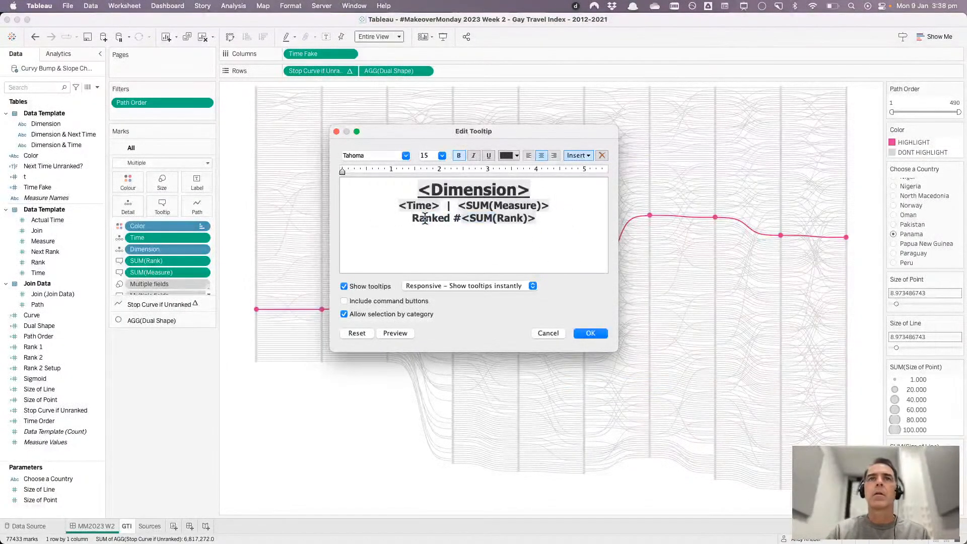
{"action": "key", "text": "BackSpace"}
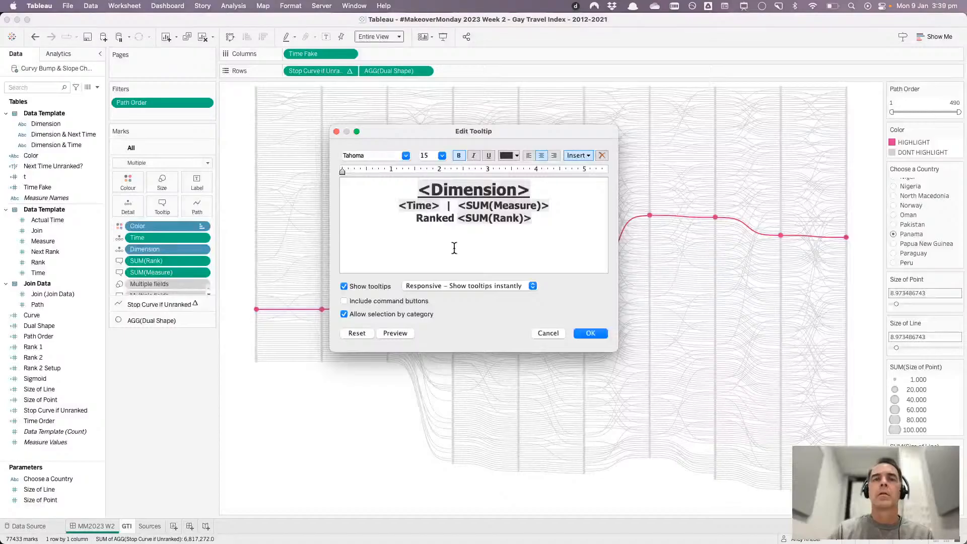
{"action": "type", "text": "#"}
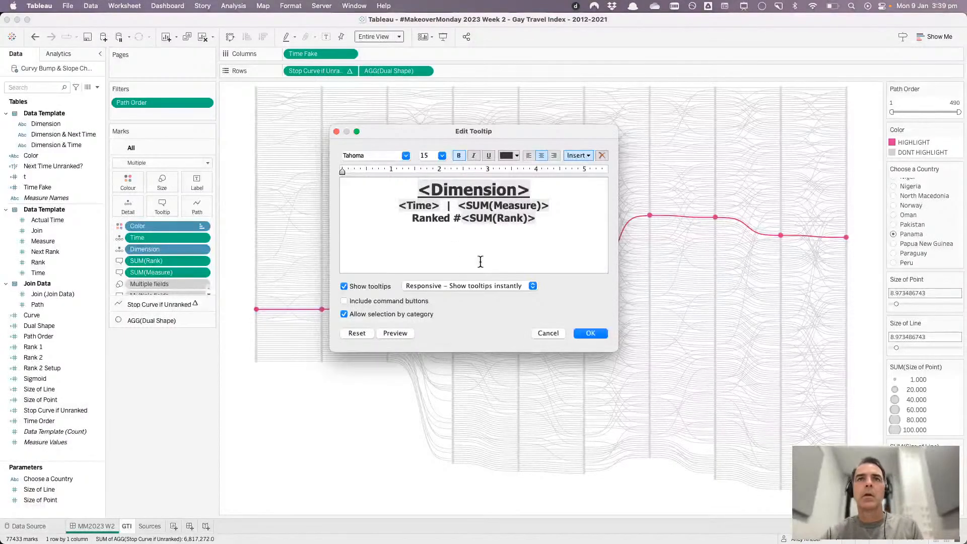
{"action": "left_click", "coordinate": [587, 333]}
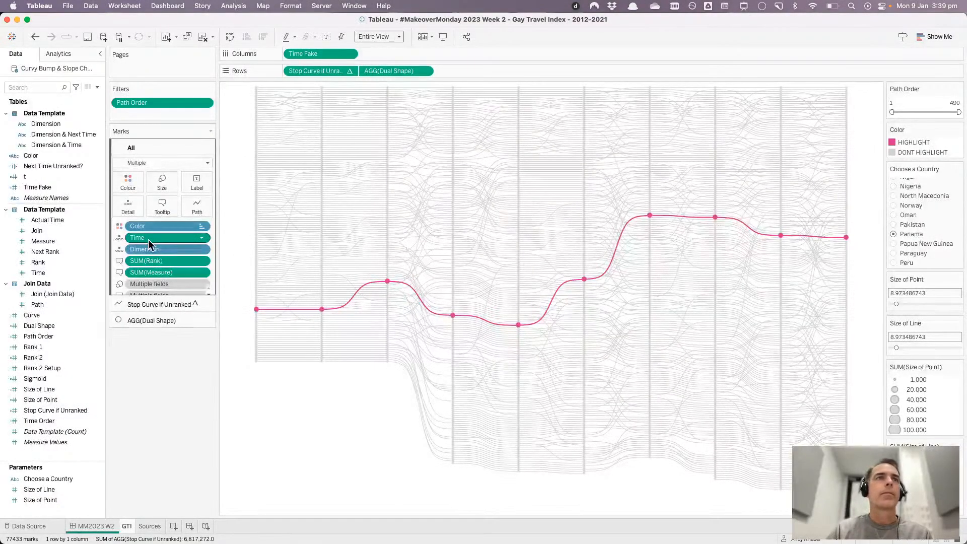
- Review the tooltip text and its category selection option for all marks
{"action": "left_click", "coordinate": [161, 208]}
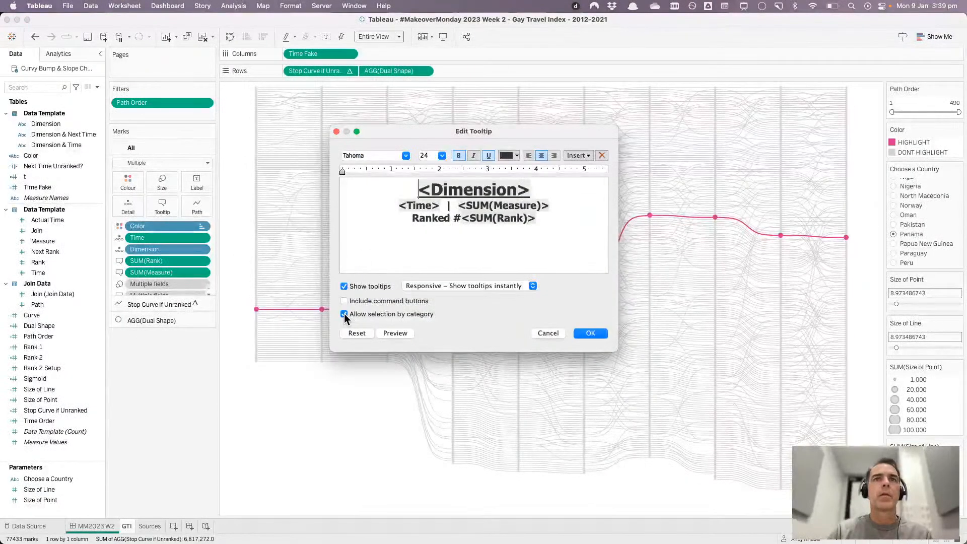
{"action": "left_click", "coordinate": [585, 333]}
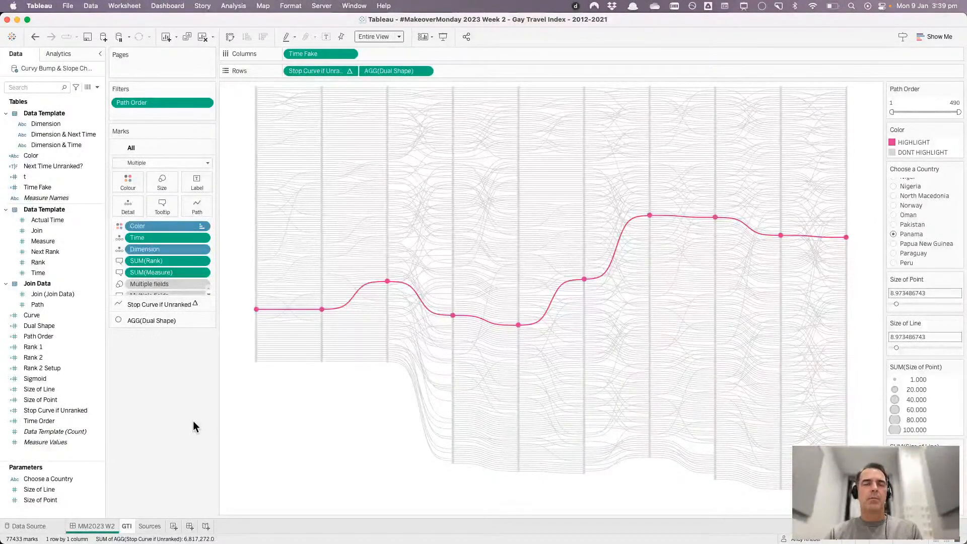
- Save the Gay Travel Index workbook, switch to Excel and close "Curvy Bump & Slope Chart Data TEMPLATE (1)" without saving
{"action": "key", "text": "super+s"}
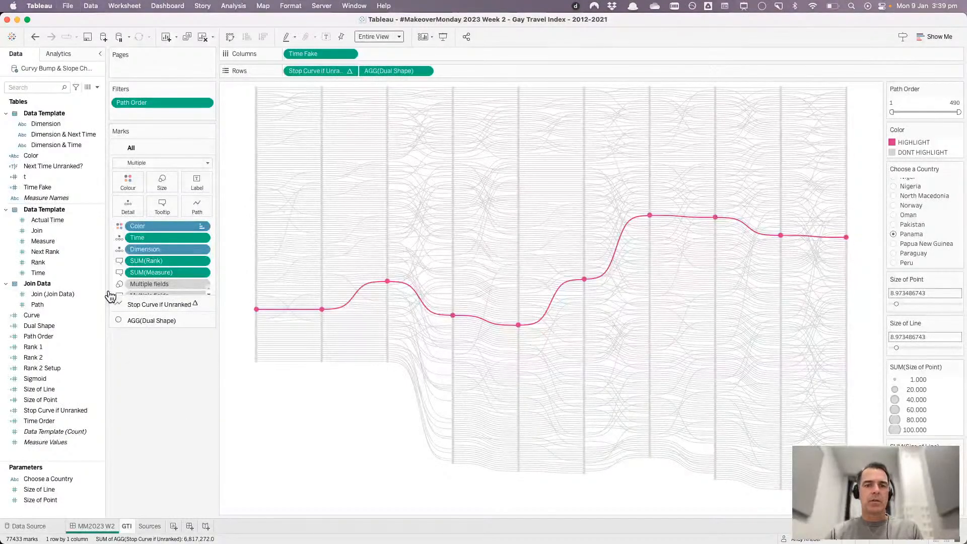
{"action": "key", "text": "super+Tab"}
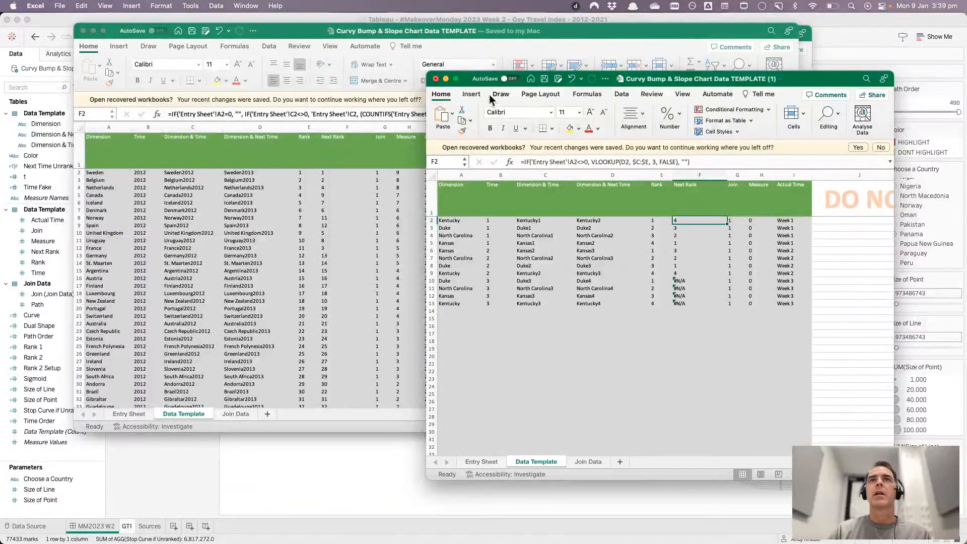
{"action": "left_click", "coordinate": [434, 81]}
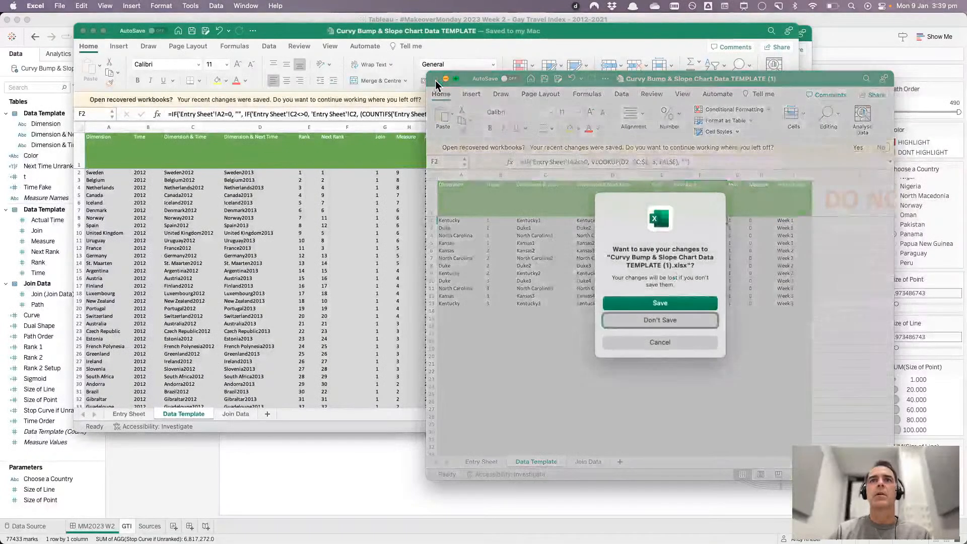
{"action": "left_click", "coordinate": [651, 322]}
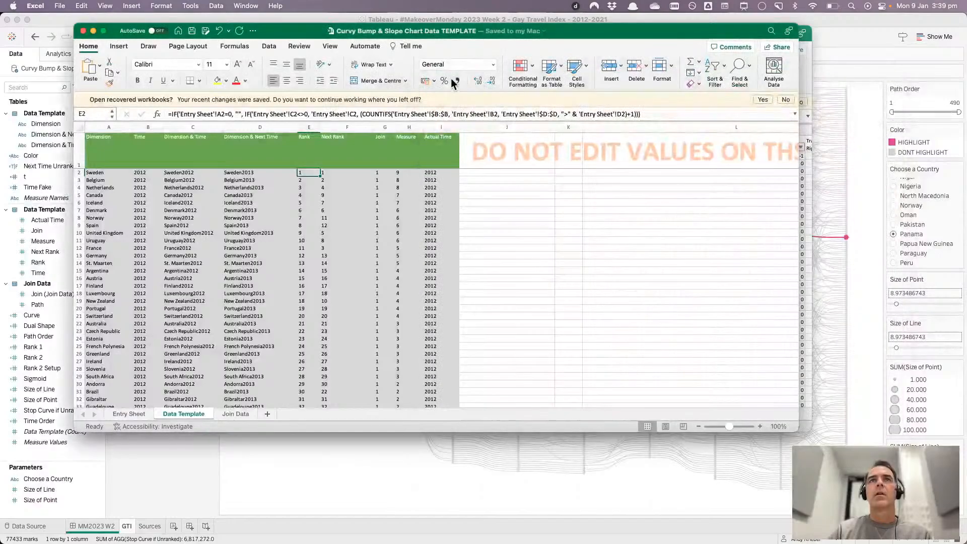
- Insert a blank column before the Time column on the Entry Sheet of the remaining data template
{"action": "scroll", "coordinate": [546, 198], "scroll_direction": "right", "scroll_amount": 10}
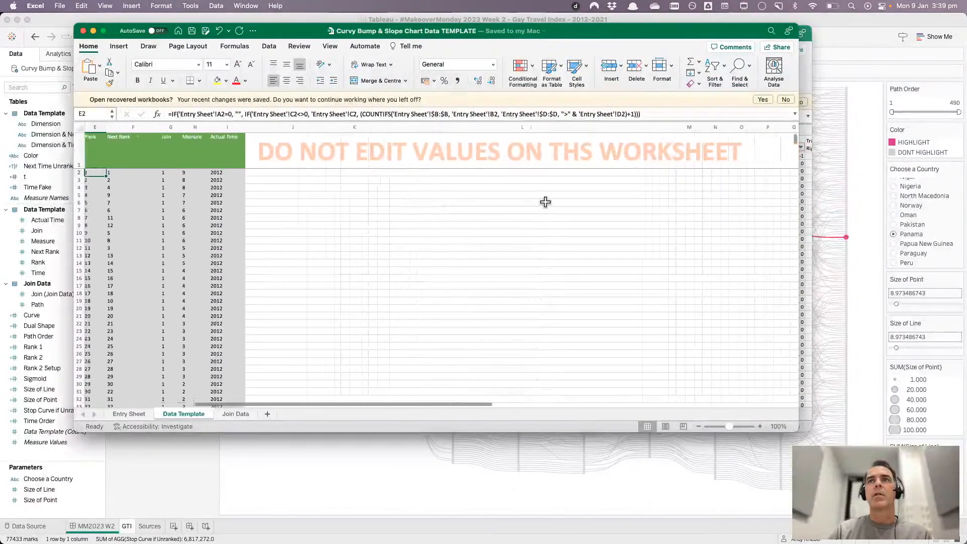
{"action": "scroll", "coordinate": [545, 202], "scroll_direction": "left", "scroll_amount": 10}
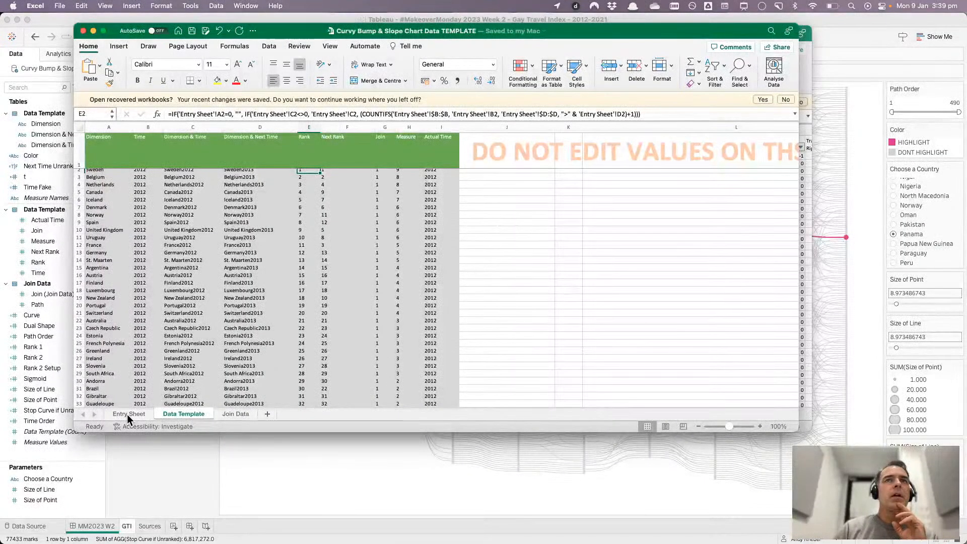
{"action": "left_click", "coordinate": [127, 414]}
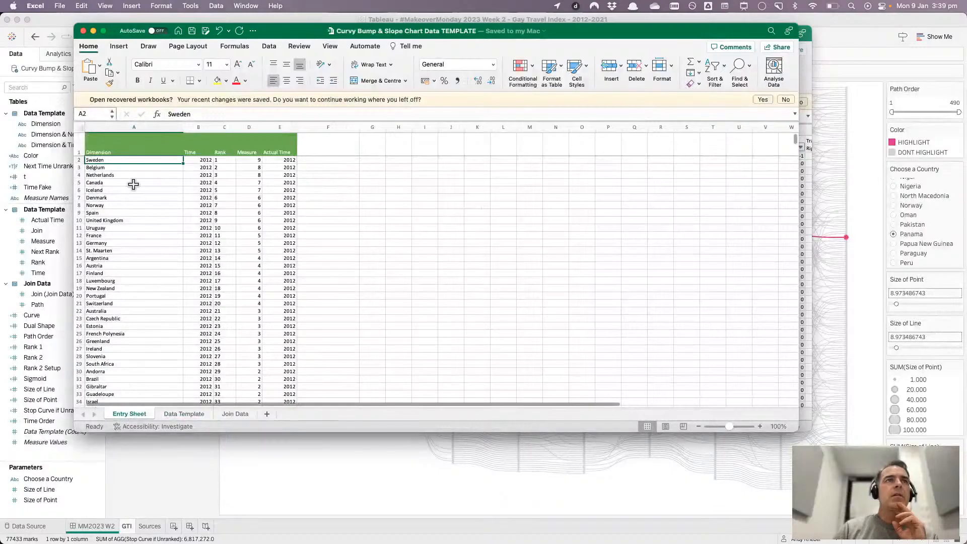
{"action": "left_click", "coordinate": [198, 127]}
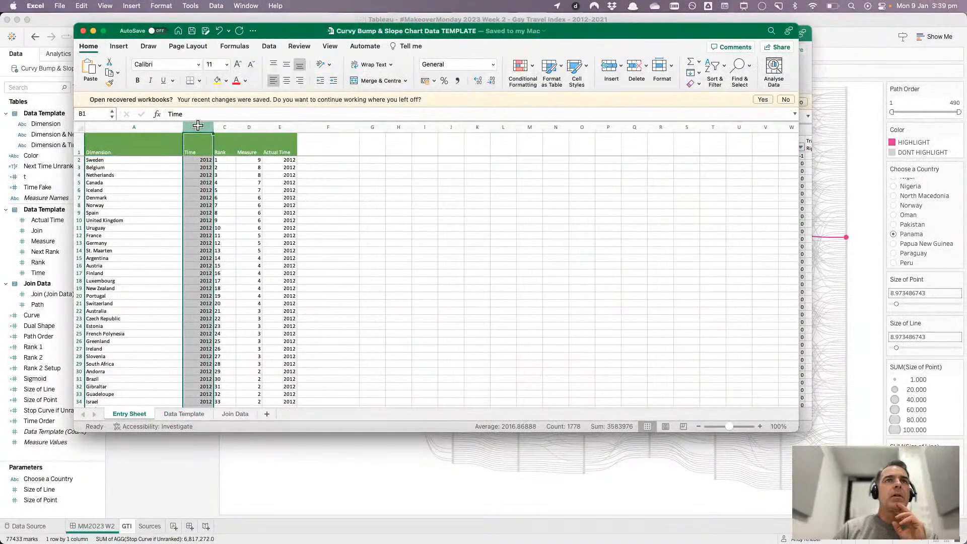
{"action": "right_click", "coordinate": [198, 125]}
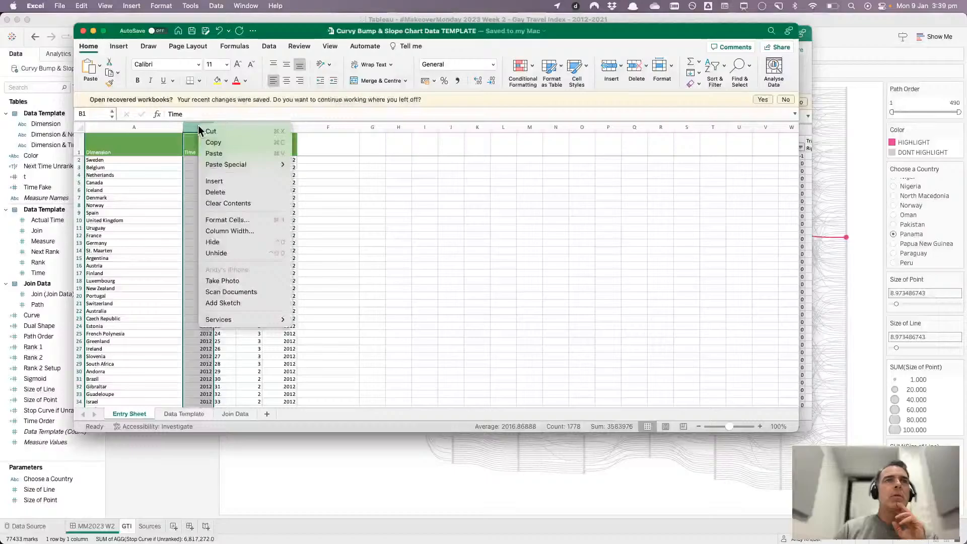
{"action": "left_click", "coordinate": [218, 181]}
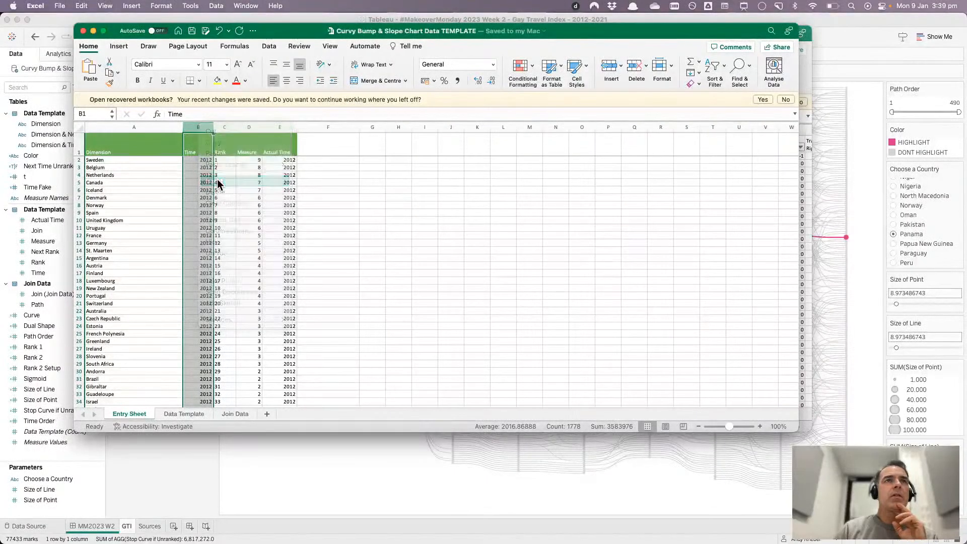
- Enter the header "Category" in cell B1 of the Entry Sheet
{"action": "left_click", "coordinate": [177, 412]}
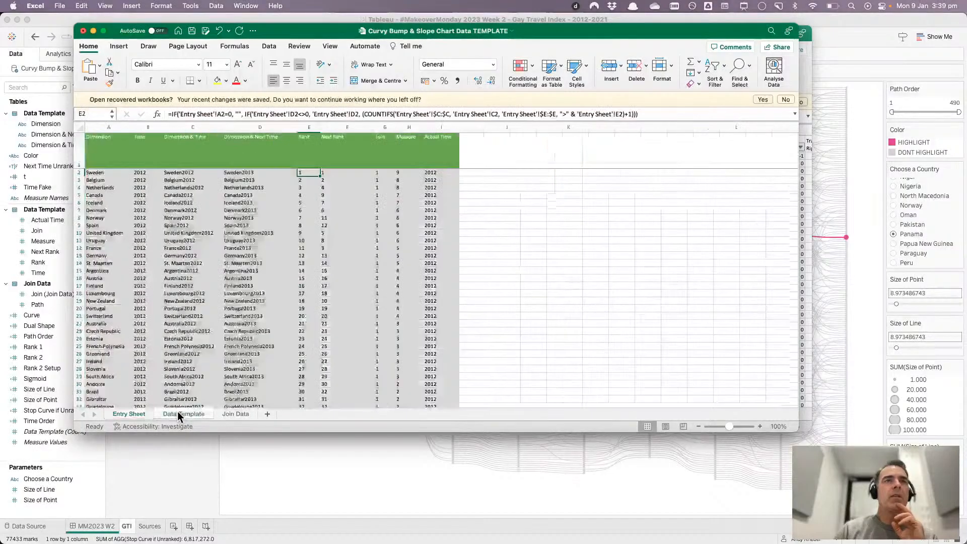
{"action": "left_click", "coordinate": [137, 415]}
{"action": "left_click", "coordinate": [219, 149]}
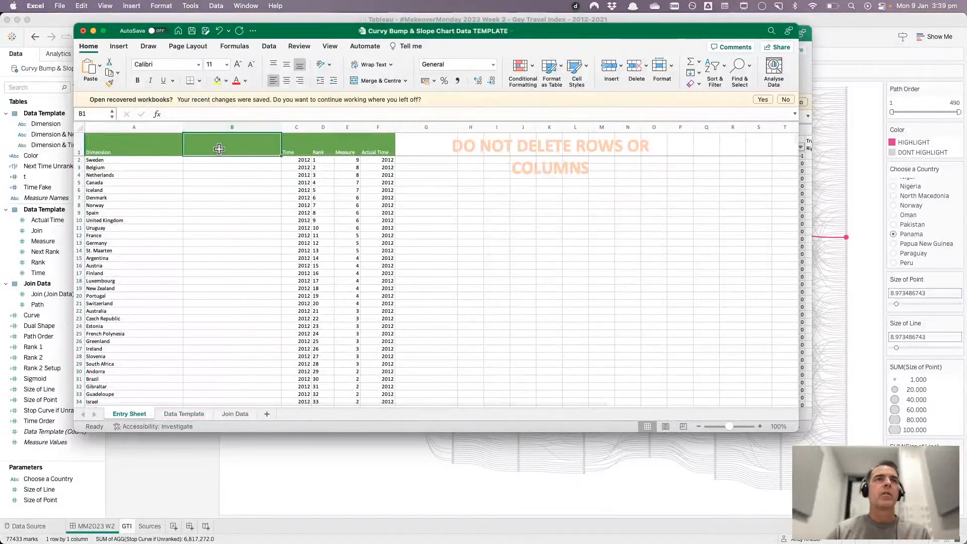
{"action": "type", "text": "Category"}
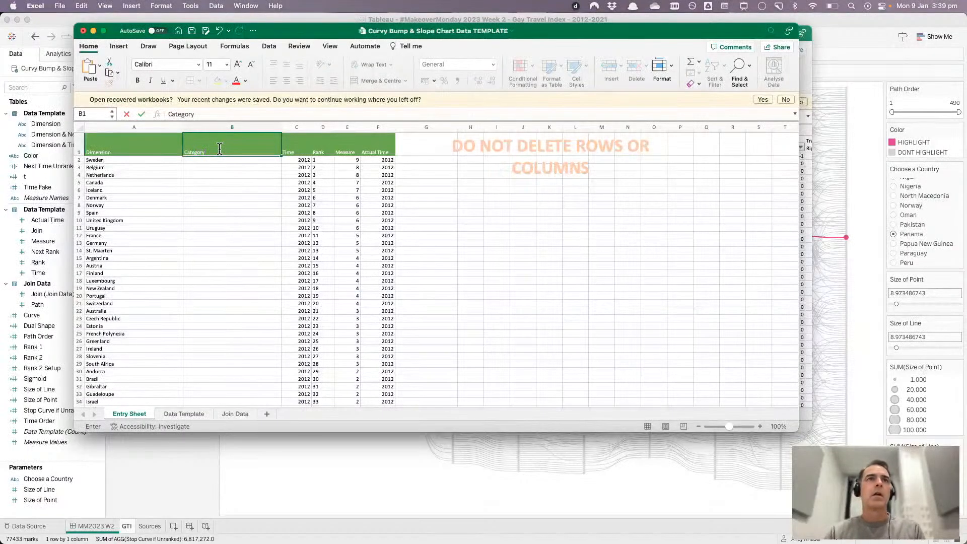
{"action": "key", "text": "Return"}
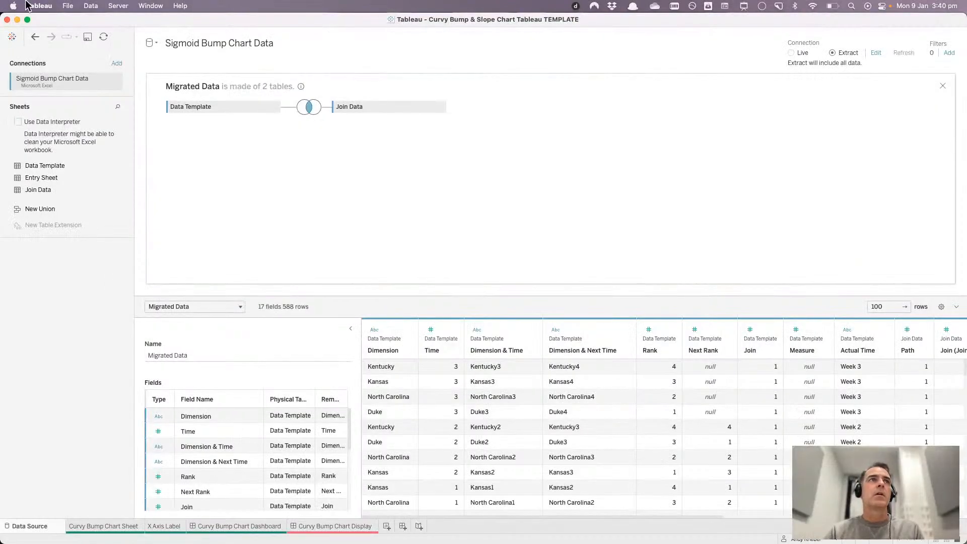
- Close the Curvy Bump & Slope Chart Tableau TEMPLATE workbook without saving, and return to the Gay Travel Index workbook in Tableau
{"action": "left_click", "coordinate": [7, 20]}
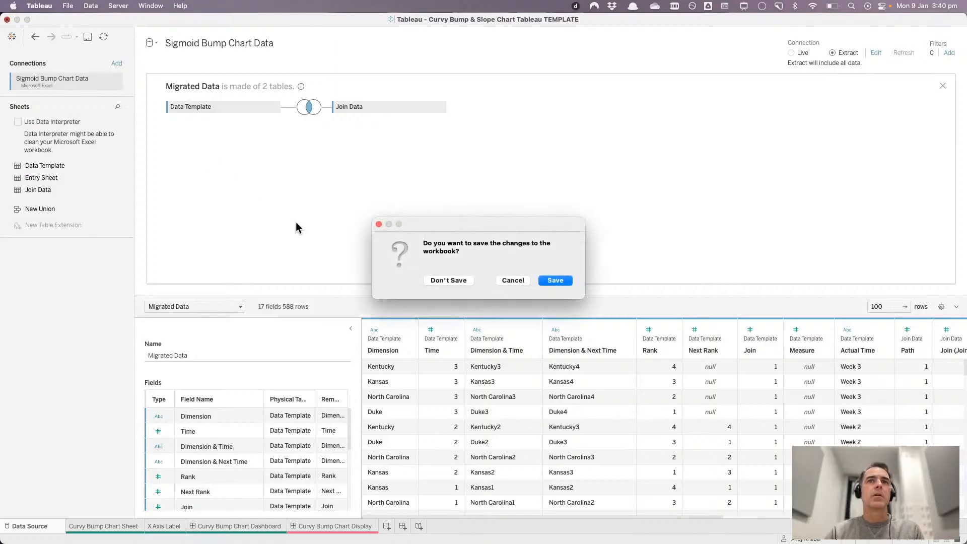
{"action": "left_click", "coordinate": [449, 280]}
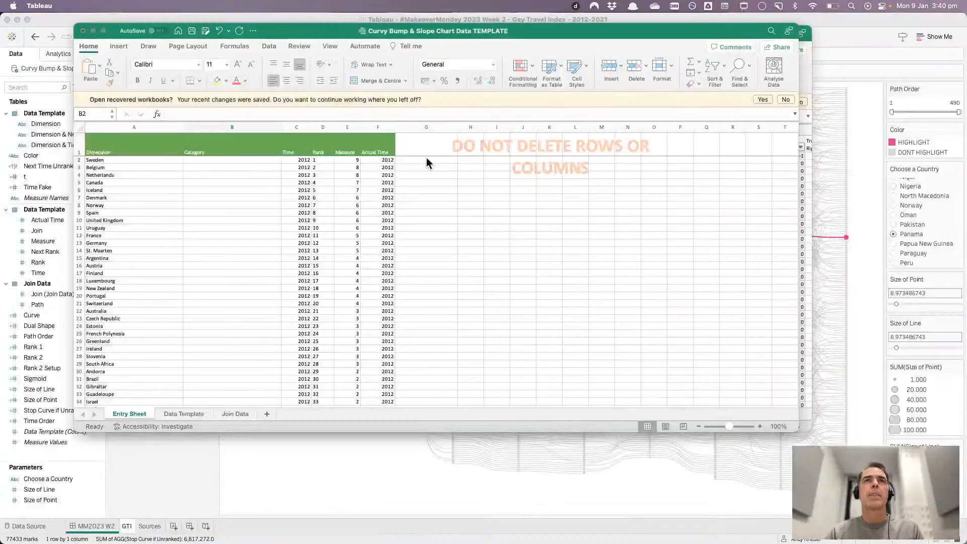
{"action": "left_click", "coordinate": [262, 484]}
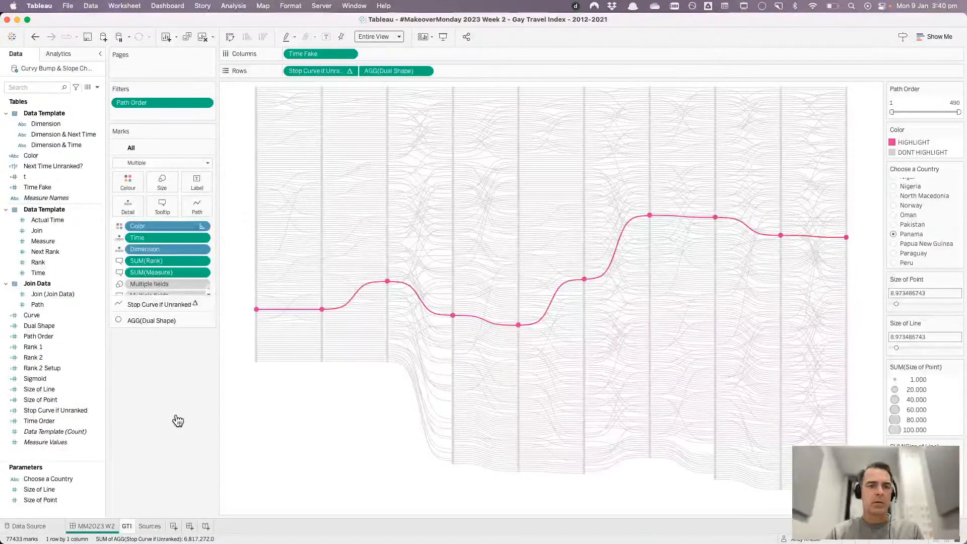
- In the Book1 workbook, move Category from the filters to the rows of Sheet 2, placing it after Country
{"action": "key", "text": "super+Tab"}
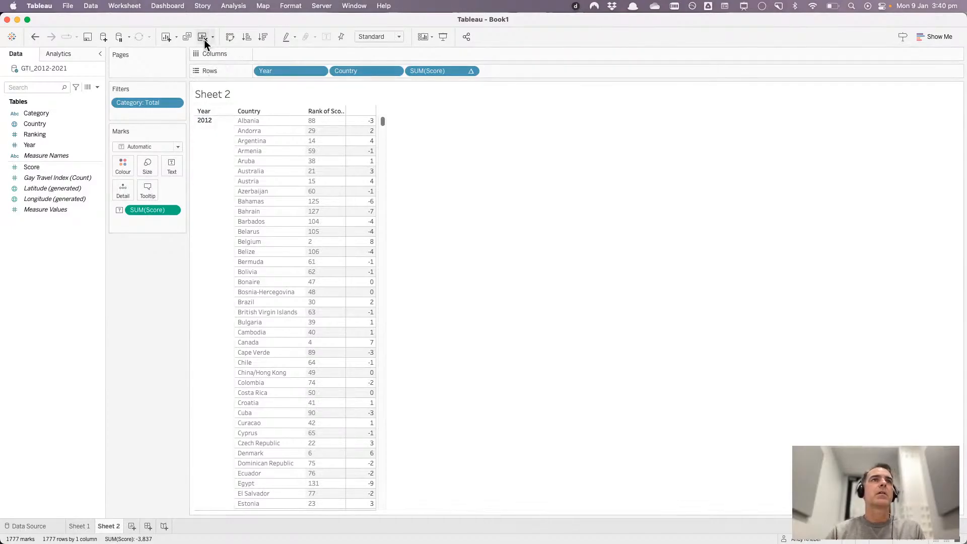
{"action": "left_click_drag", "start_coordinate": [147, 104], "coordinate": [346, 74]}
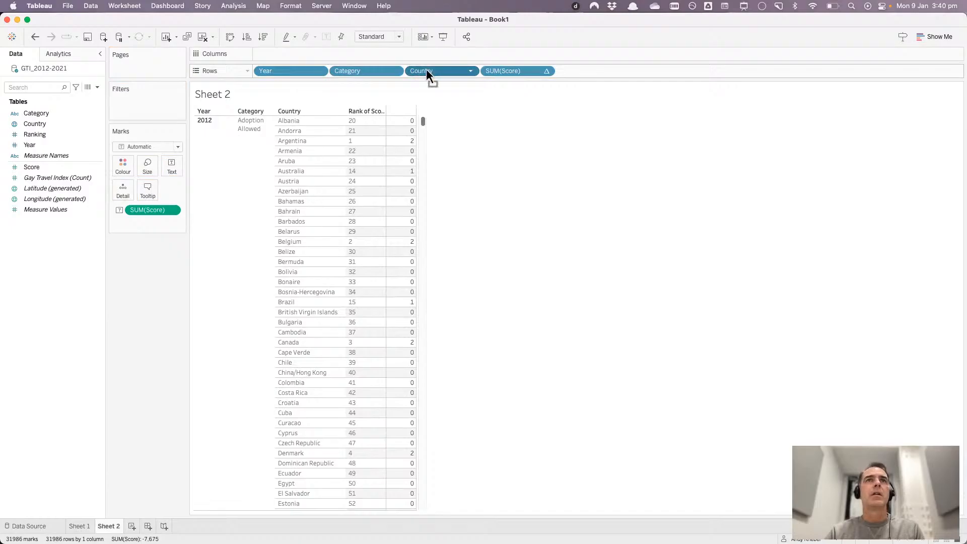
{"action": "left_click_drag", "start_coordinate": [426, 70], "coordinate": [342, 75]}
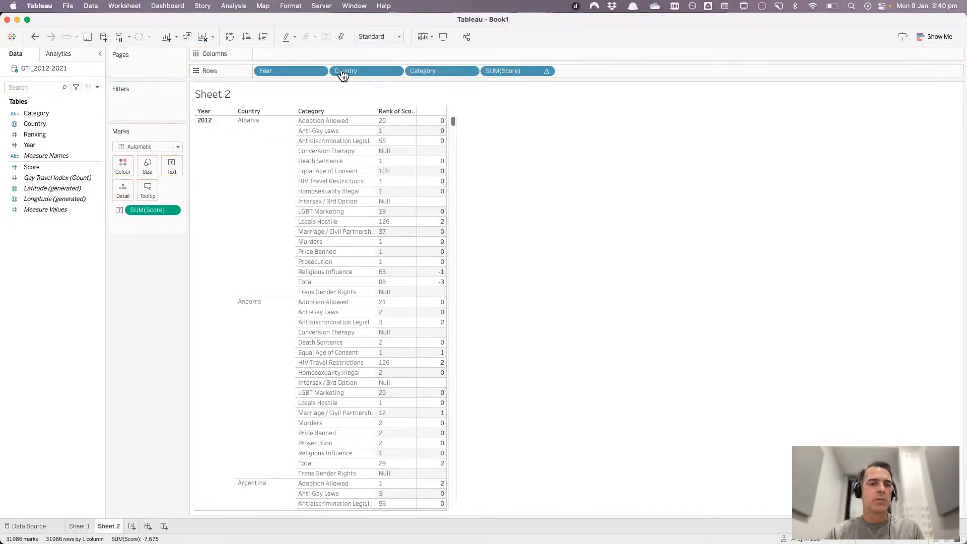
- Check the Entry Sheet headers in Excel, and rename the Country field in Tableau's Book1 as "Dimension"
{"action": "key", "text": "super+Tab"}
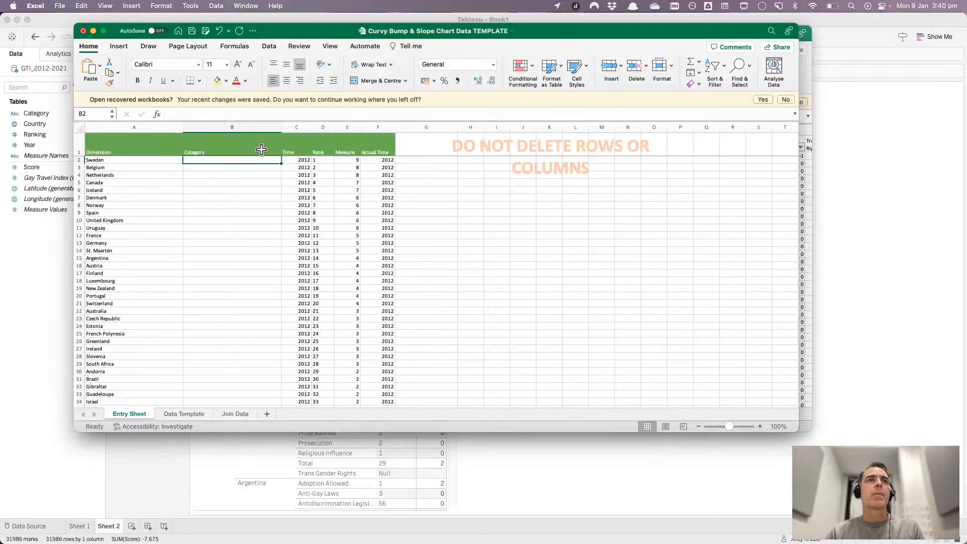
{"action": "left_click", "coordinate": [56, 118]}
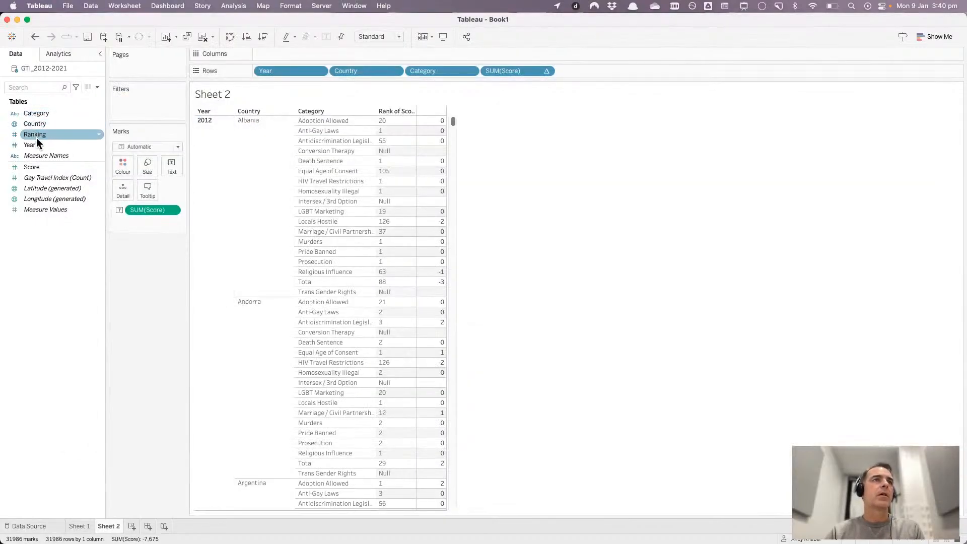
{"action": "right_click", "coordinate": [41, 123]}
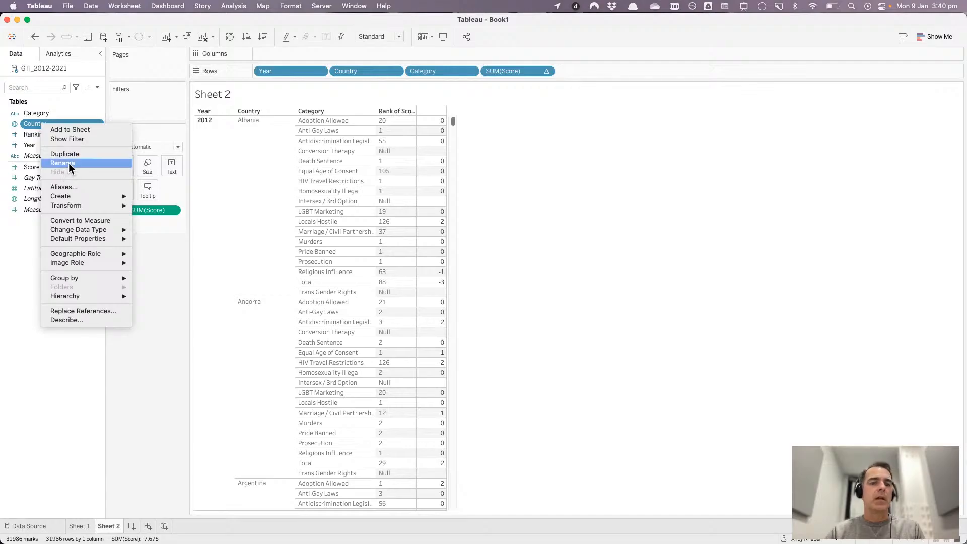
{"action": "left_click", "coordinate": [69, 162]}
{"action": "type", "text": "Dim"}
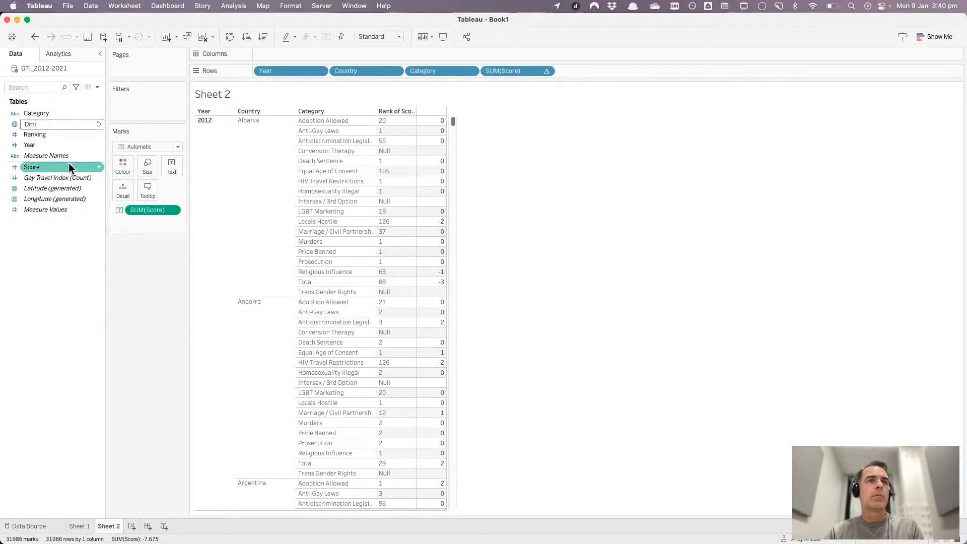
{"action": "type", "text": "enio"}
{"action": "key", "text": "BackSpace"}
{"action": "key", "text": "BackSpace"}
{"action": "type", "text": "sion"}
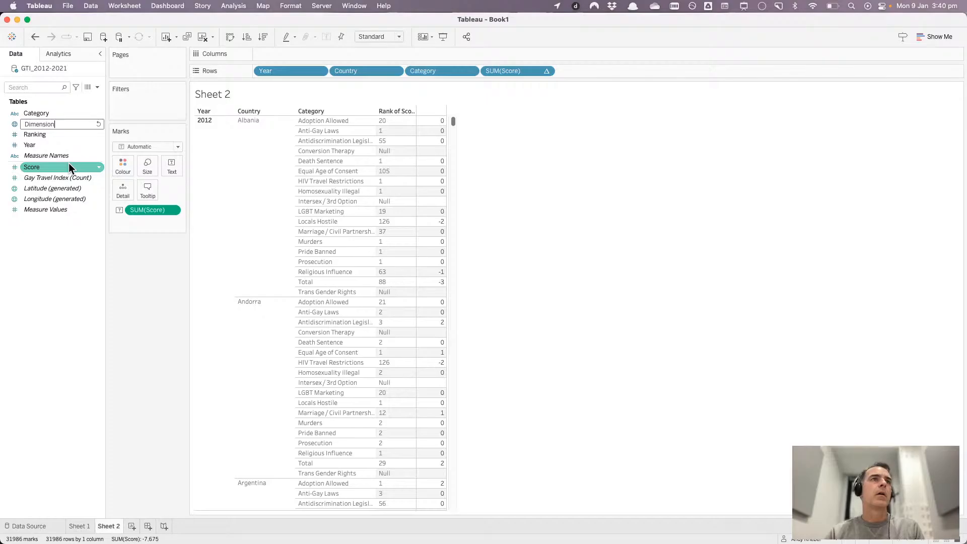
{"action": "key", "text": "Return"}
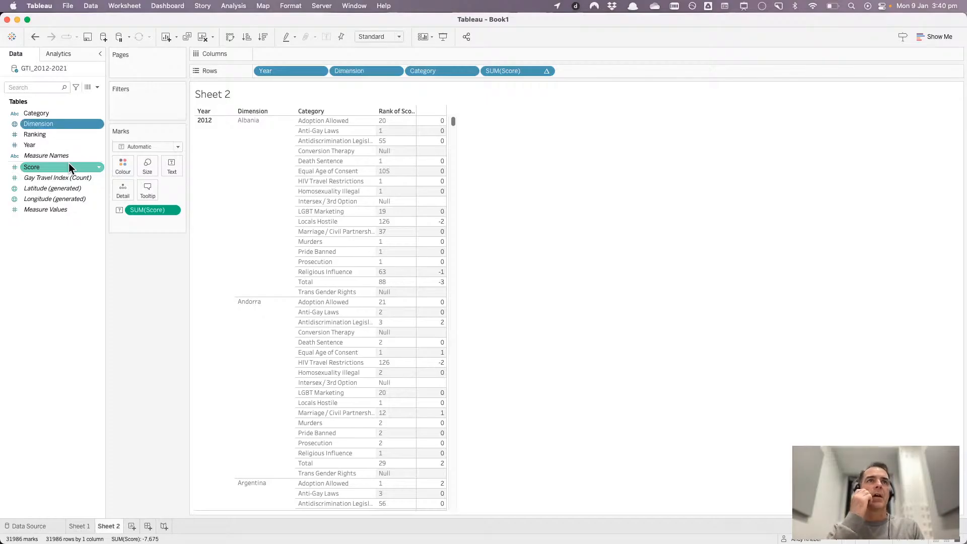
- Reorder the row fields of Sheet 2 so that Year comes after Category
{"action": "key", "text": "super+Tab"}
{"action": "key", "text": "super+Tab"}
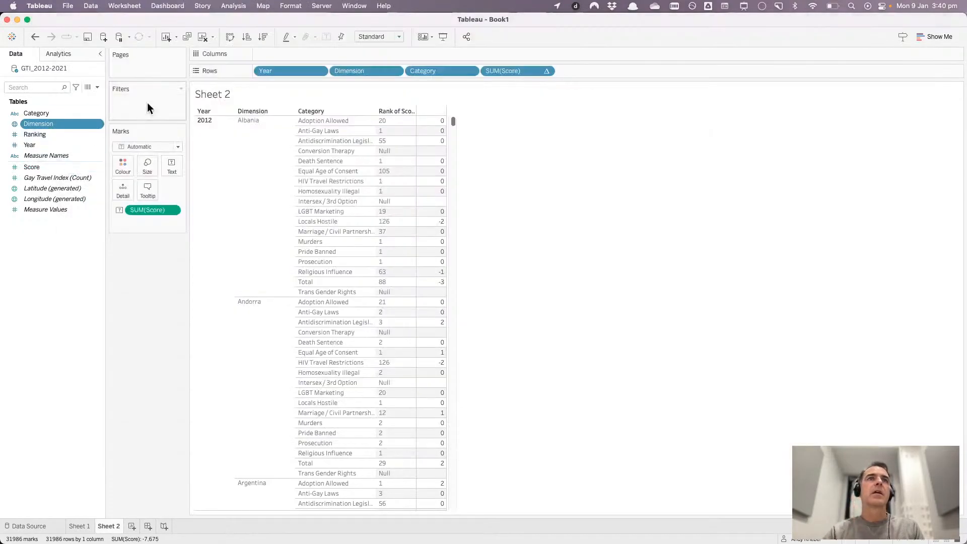
{"action": "left_click_drag", "start_coordinate": [275, 74], "coordinate": [478, 74]}
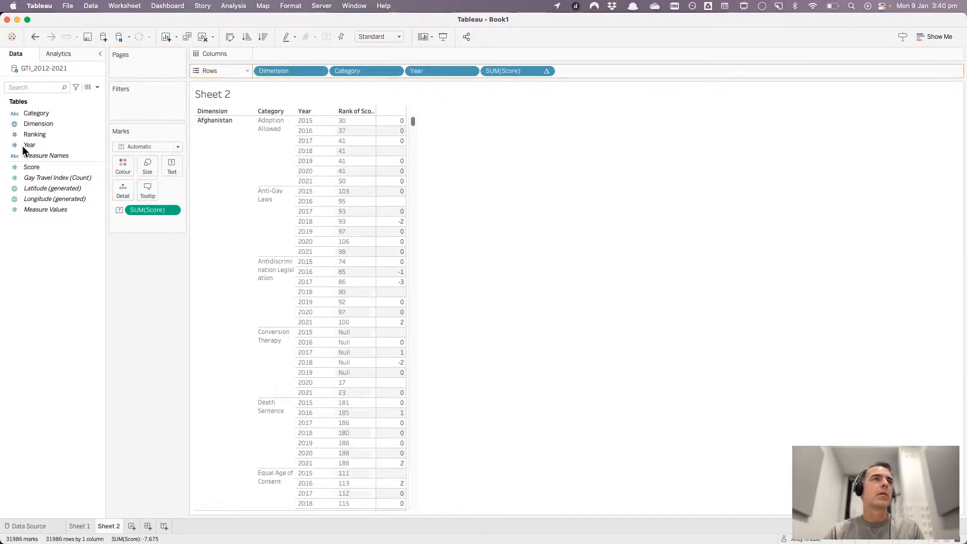
- Rename the Year field as "Time"
{"action": "left_click", "coordinate": [34, 145]}
{"action": "right_click", "coordinate": [33, 144]}
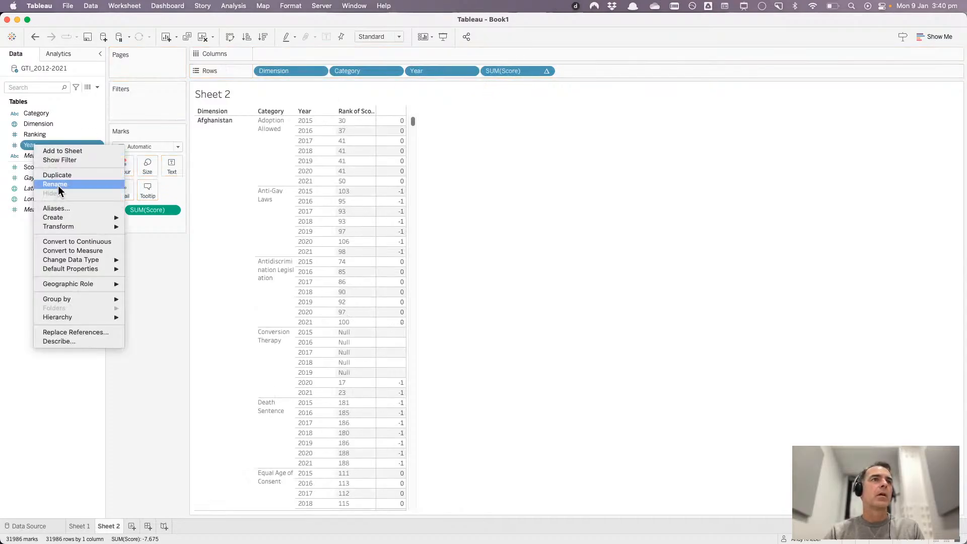
{"action": "left_click", "coordinate": [58, 187]}
{"action": "type", "text": "Time"}
{"action": "key", "text": "Return"}
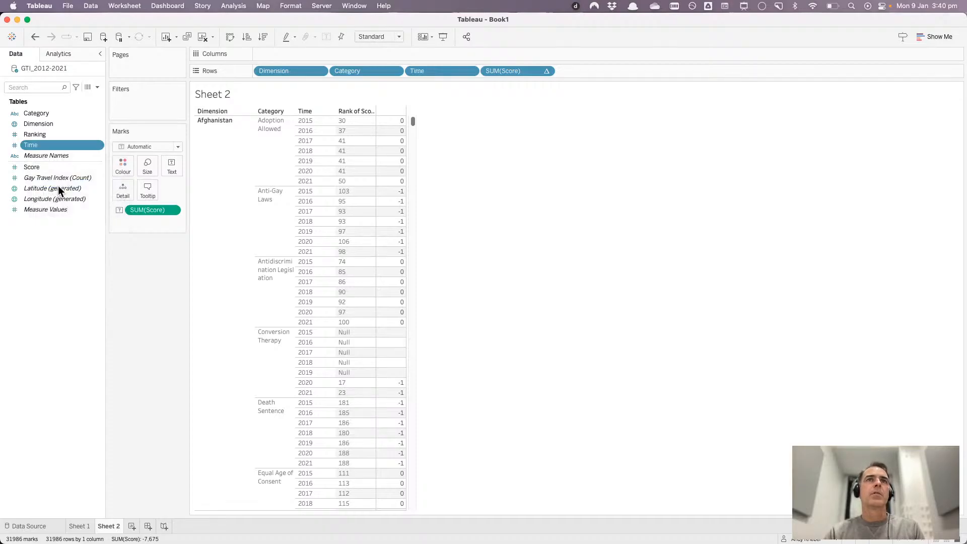
- Create a calculated field from the SUM(Score) rank calculation in the rows and name it "Rank"
{"action": "key", "text": "super+Tab"}
{"action": "key", "text": "super+Tab"}
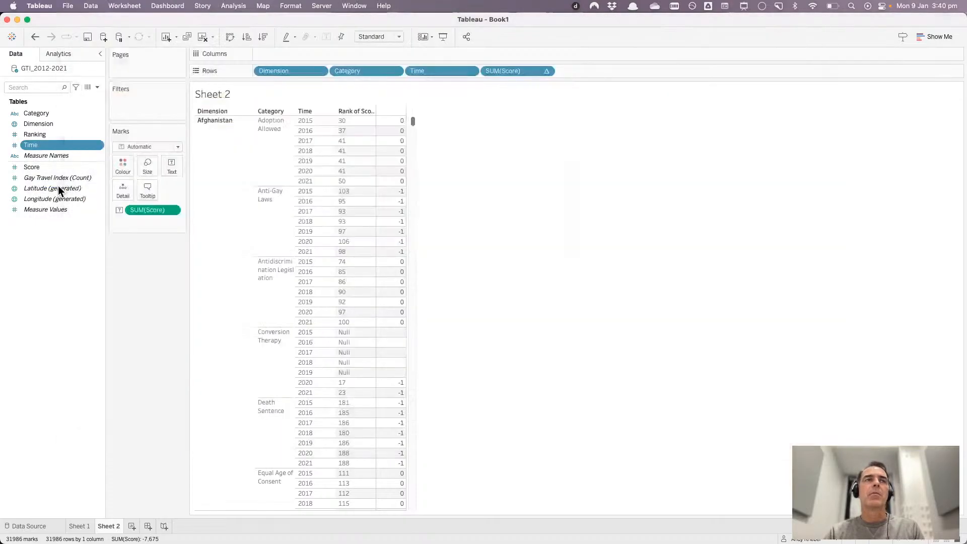
{"action": "left_click_drag", "start_coordinate": [496, 75], "coordinate": [58, 291]}
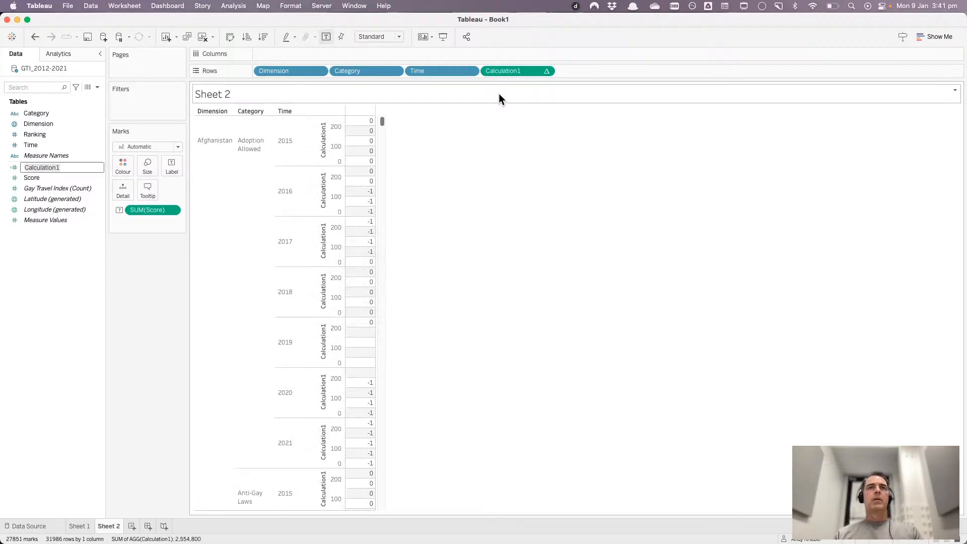
{"action": "type", "text": "Rank"}
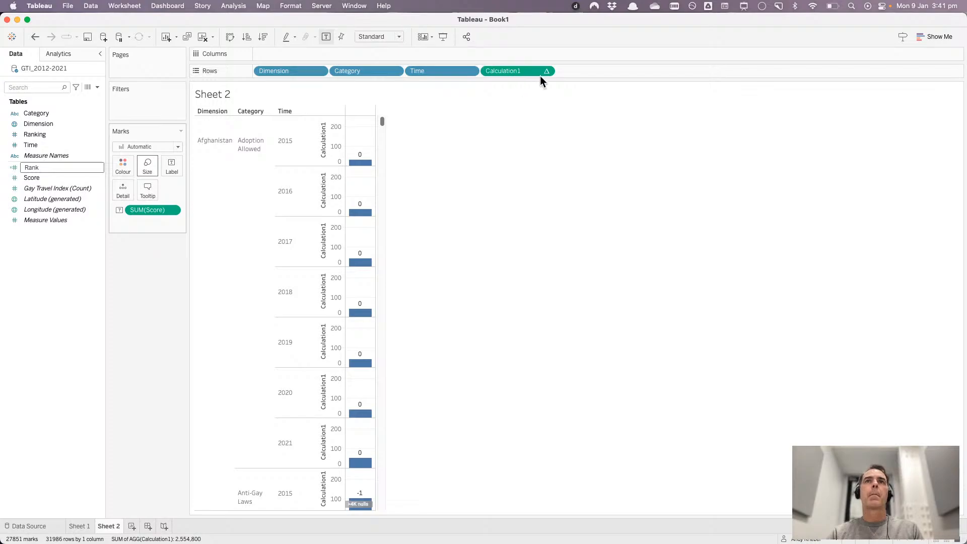
{"action": "key", "text": "Return"}
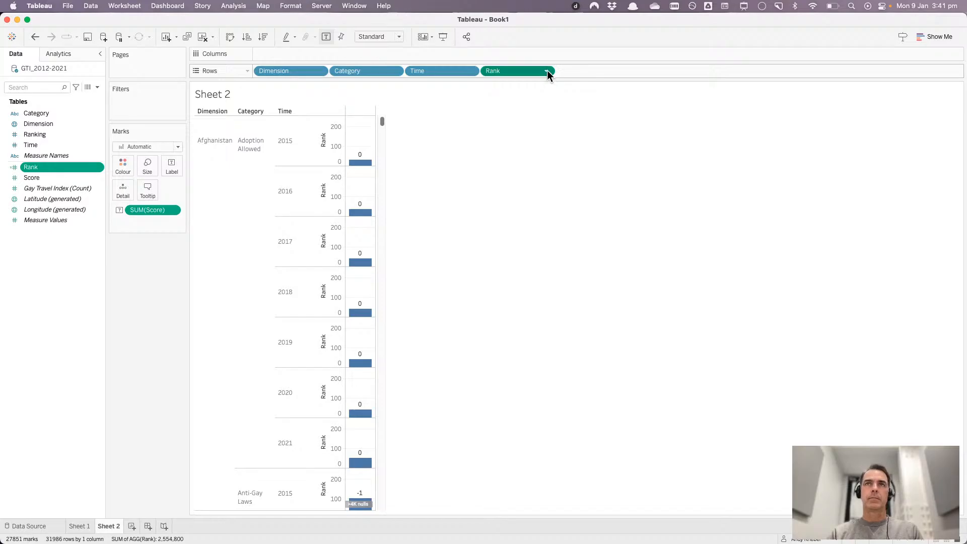
- Convert the Rank field in the rows of Sheet 2 to discrete
{"action": "left_click", "coordinate": [546, 71]}
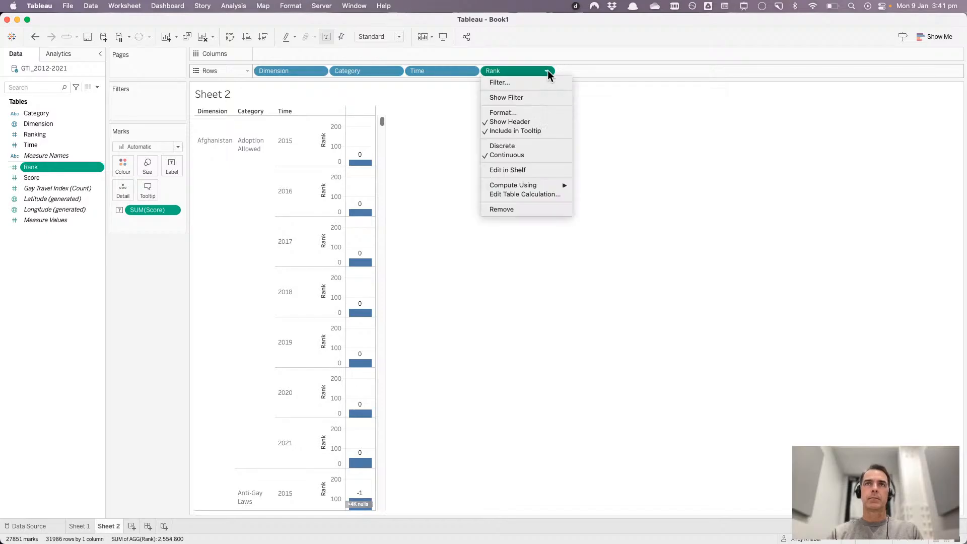
{"action": "left_click", "coordinate": [523, 146]}
{"action": "right_click", "coordinate": [36, 173]}
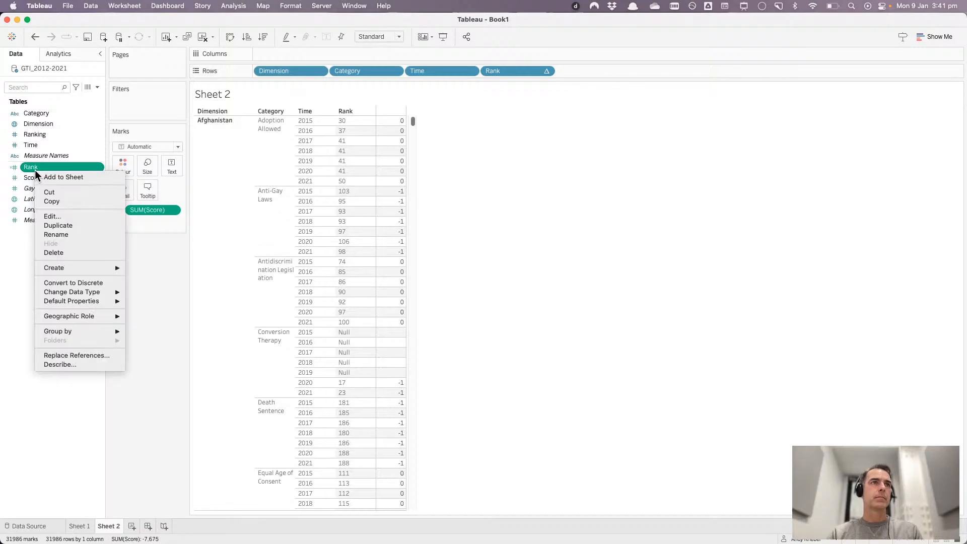
{"action": "key", "text": "Escape"}
{"action": "left_click", "coordinate": [507, 232]}
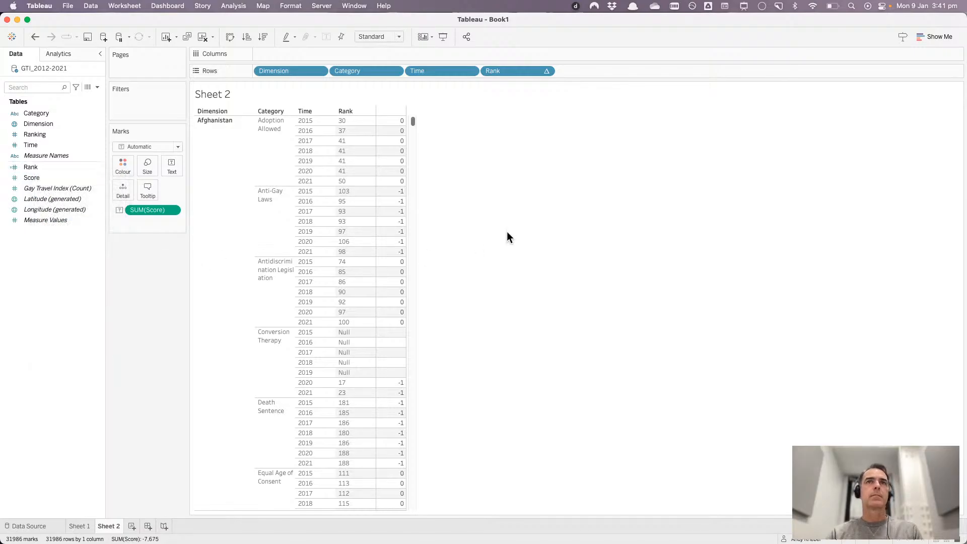
- Check the template headers in Excel, and in Tableau place Score as a discrete field after Rank instead of on the marks
{"action": "key", "text": "super+Tab"}
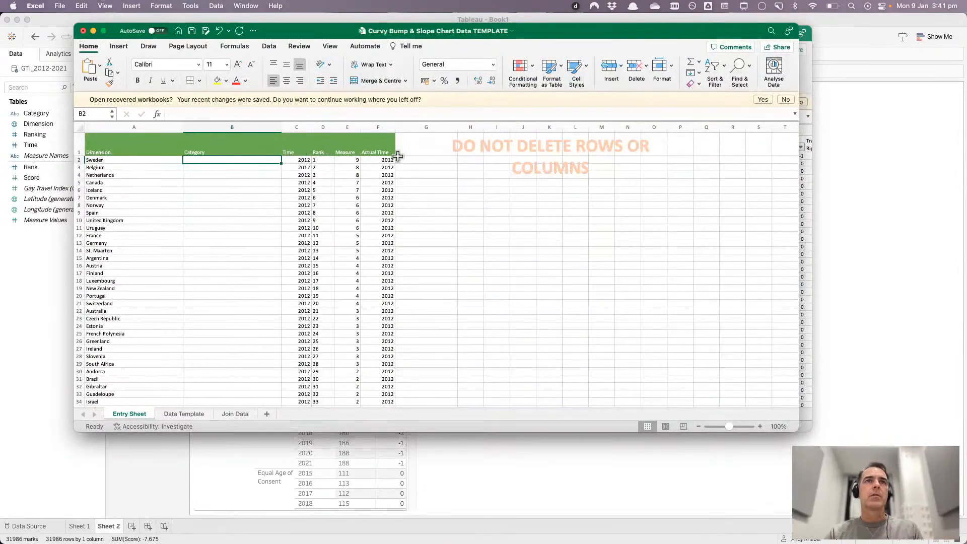
{"action": "key", "text": "super+Tab"}
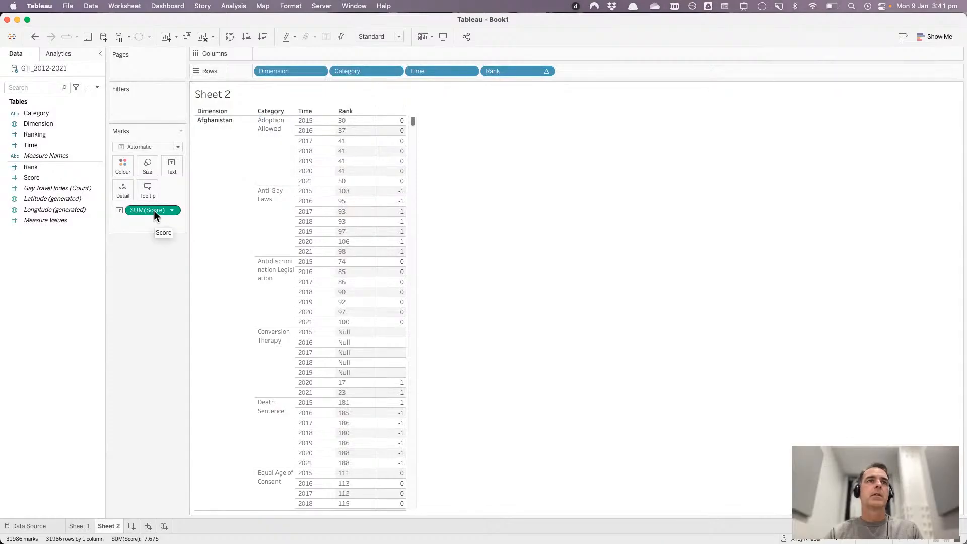
{"action": "right_click", "coordinate": [42, 178]}
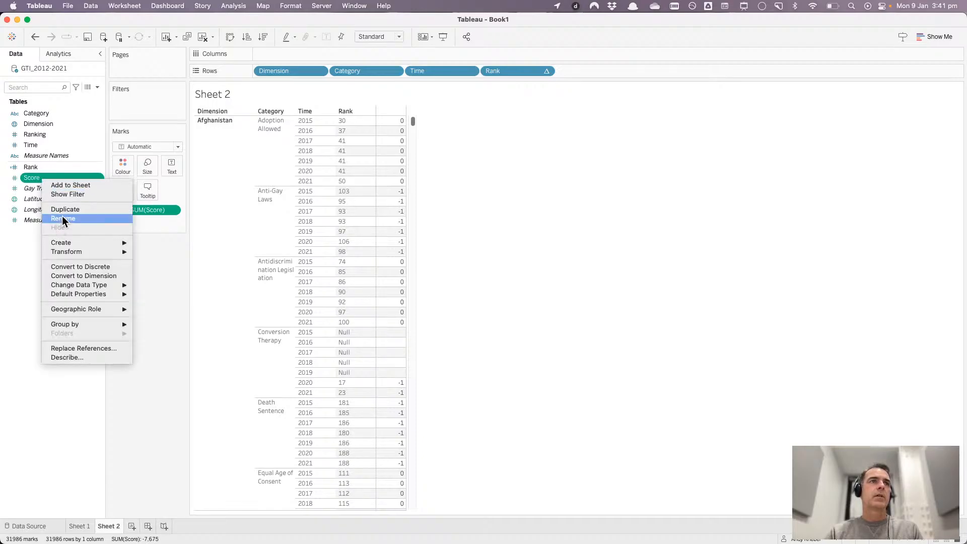
{"action": "left_click", "coordinate": [72, 268]}
{"action": "left_click_drag", "start_coordinate": [44, 179], "coordinate": [558, 71]}
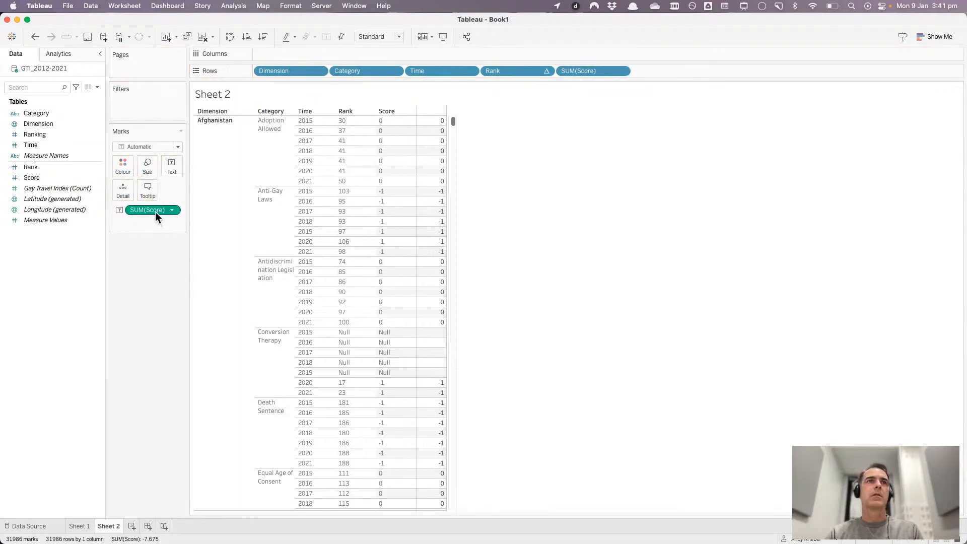
{"action": "left_click_drag", "start_coordinate": [153, 212], "coordinate": [50, 291]}
- Rename the Score field as "Measure"
{"action": "key", "text": "super+Tab"}
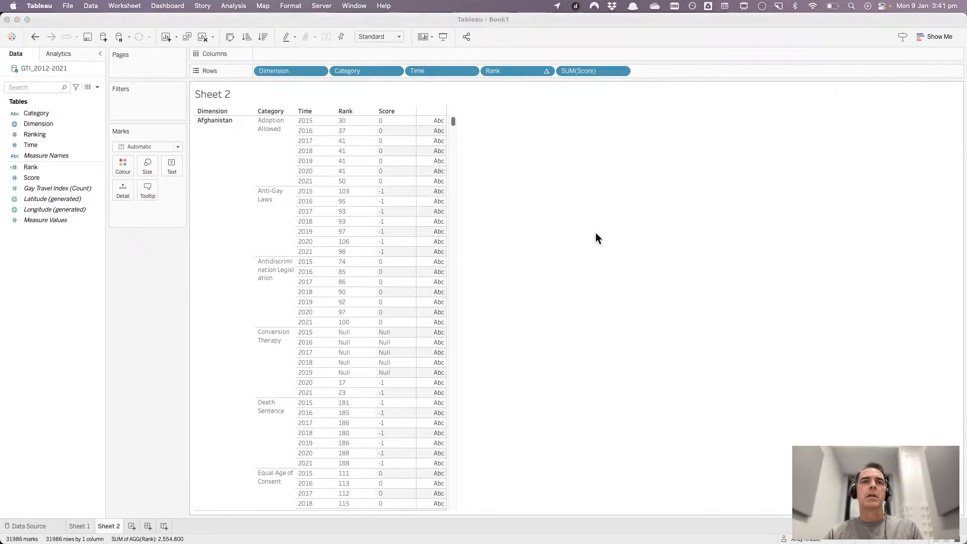
{"action": "key", "text": "super+Tab"}
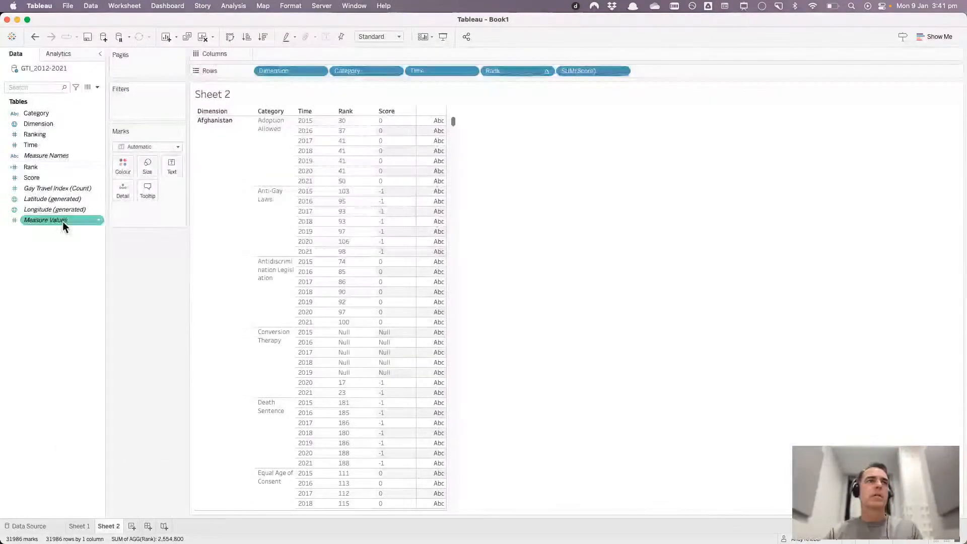
{"action": "right_click", "coordinate": [33, 178]}
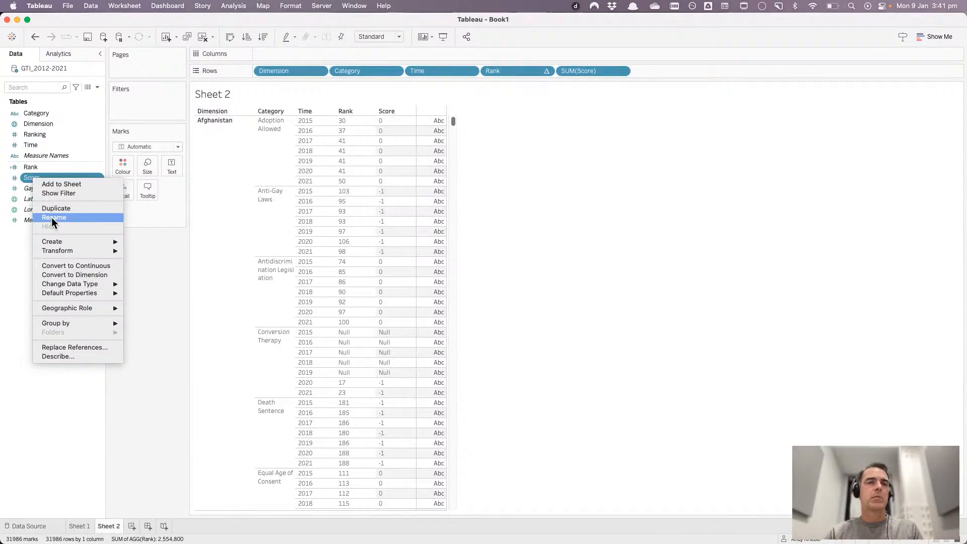
{"action": "left_click", "coordinate": [52, 217]}
{"action": "type", "text": "Measure"}
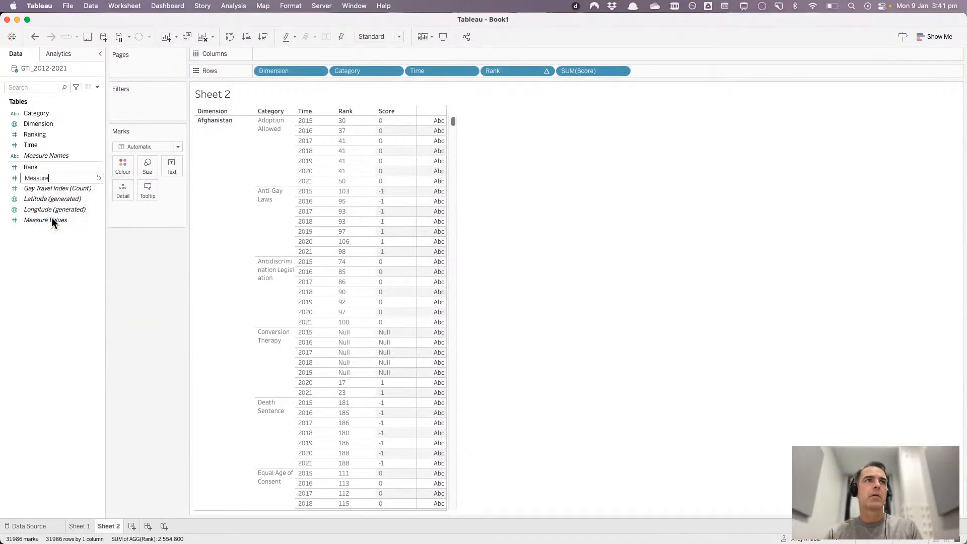
{"action": "key", "text": "Return"}
- Check the remaining header in the Excel Entry Sheet, and duplicate Tableau's Time field under the name "Actual Time"
{"action": "key", "text": "super+Tab"}
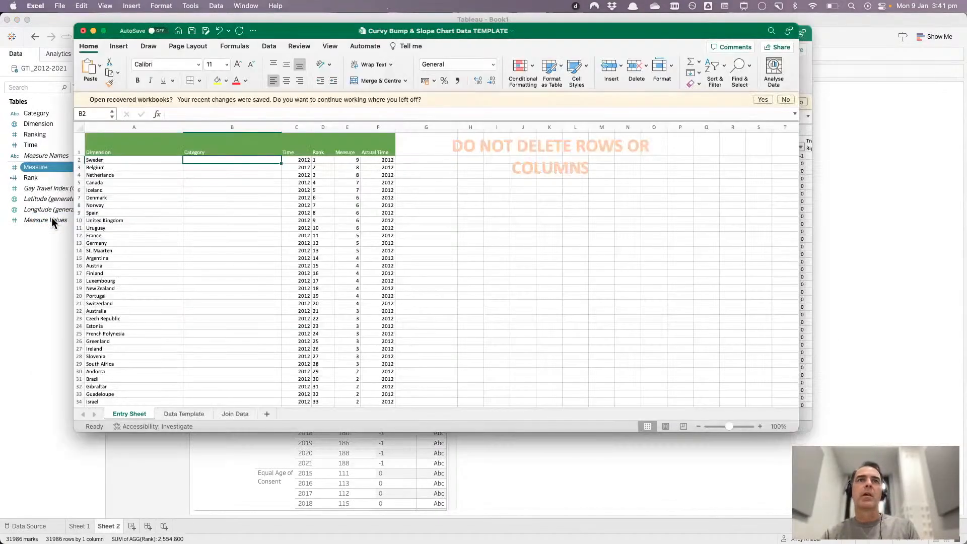
{"action": "key", "text": "super+Tab"}
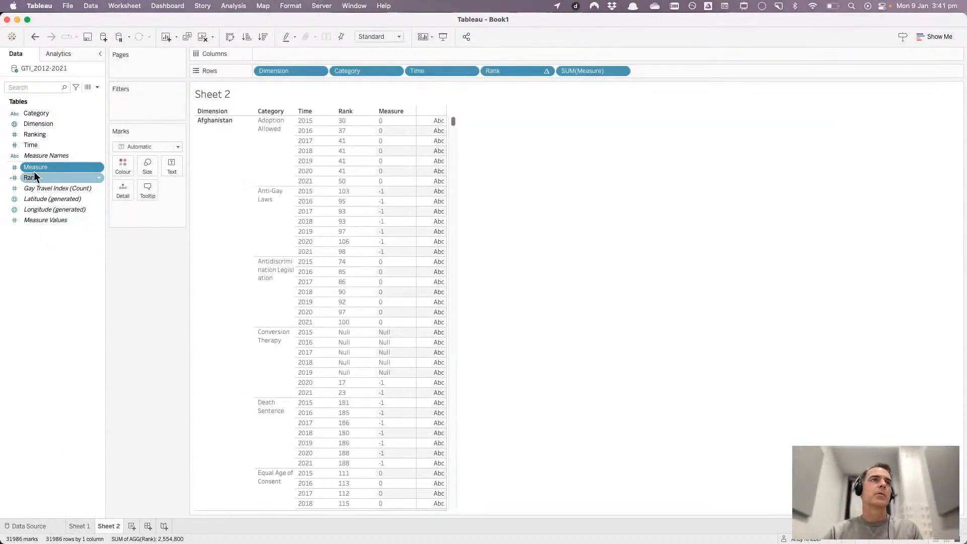
{"action": "right_click", "coordinate": [34, 147]}
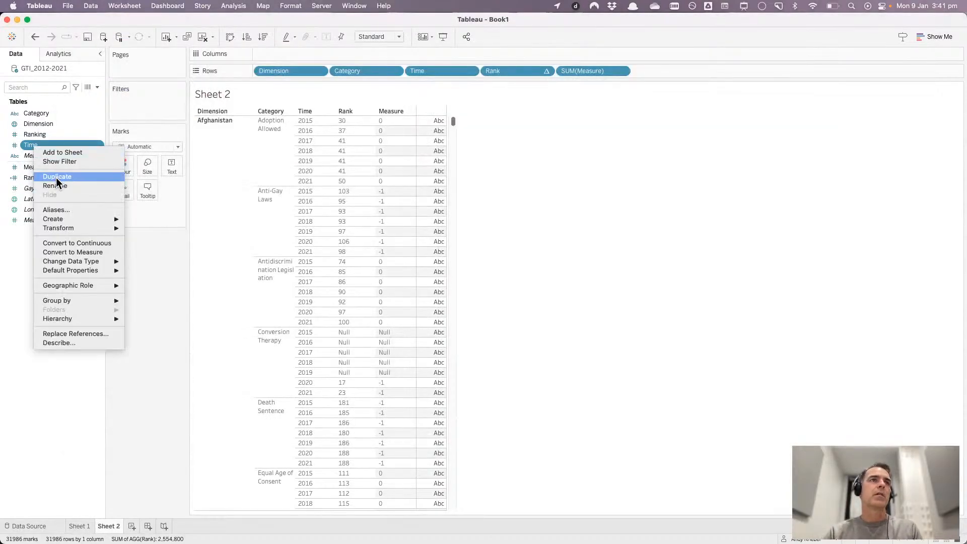
{"action": "left_click", "coordinate": [56, 178]}
{"action": "right_click", "coordinate": [42, 158]}
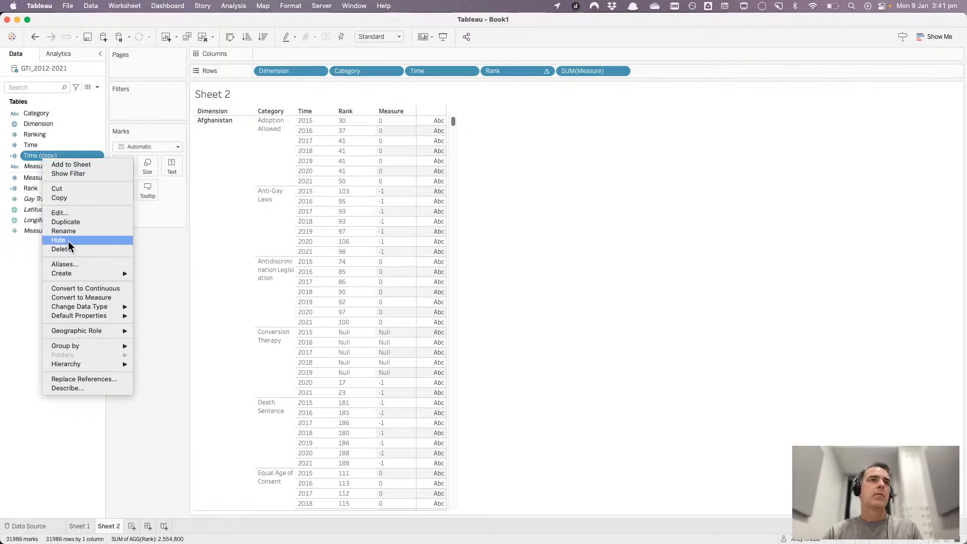
{"action": "left_click", "coordinate": [72, 230]}
{"action": "type", "text": "Actu"}
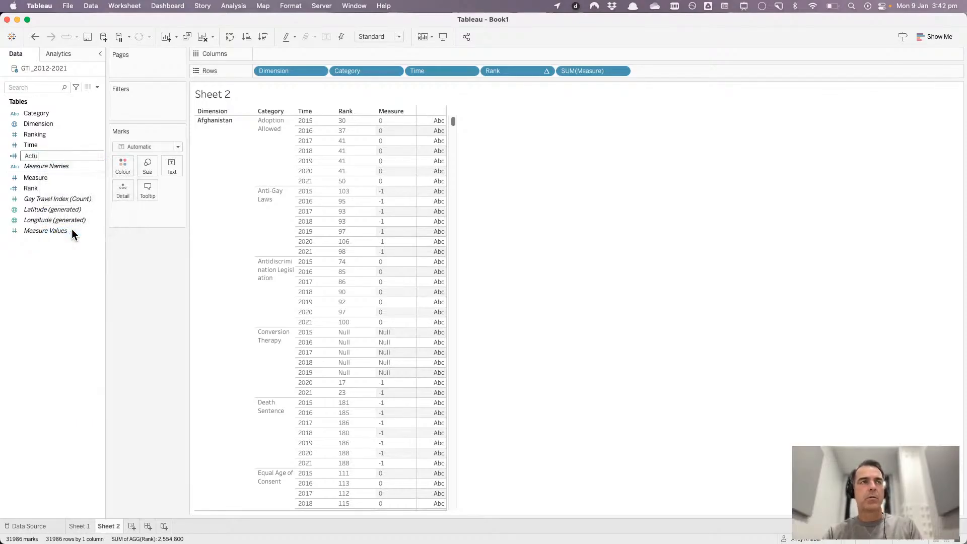
{"action": "type", "text": "al Time"}
{"action": "key", "text": "Return"}
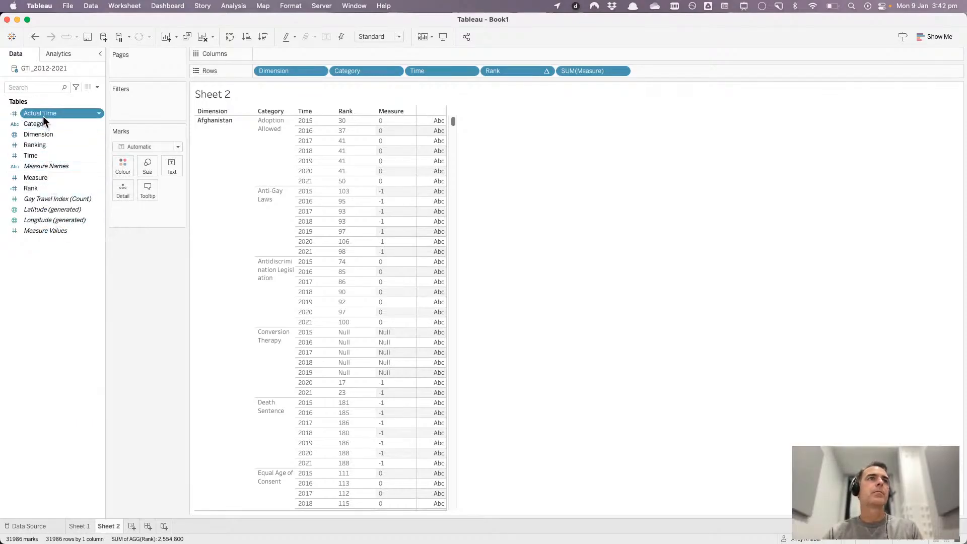
- Add Actual Time after SUM(Measure) in the rows of Sheet 2, and compare the column order with the Excel Entry Sheet headers
{"action": "left_click_drag", "start_coordinate": [43, 114], "coordinate": [640, 77]}
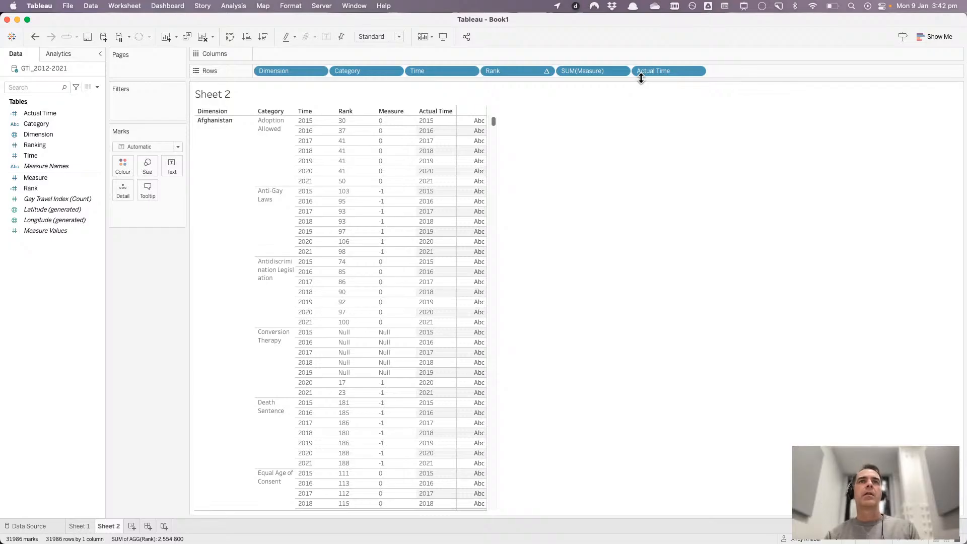
{"action": "key", "text": "super+Tab"}
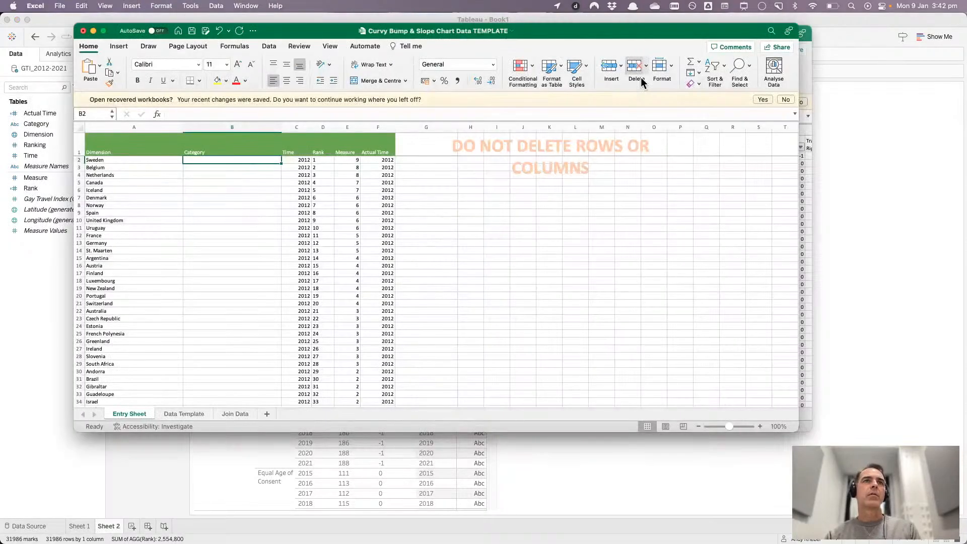
{"action": "key", "text": "super+Tab"}
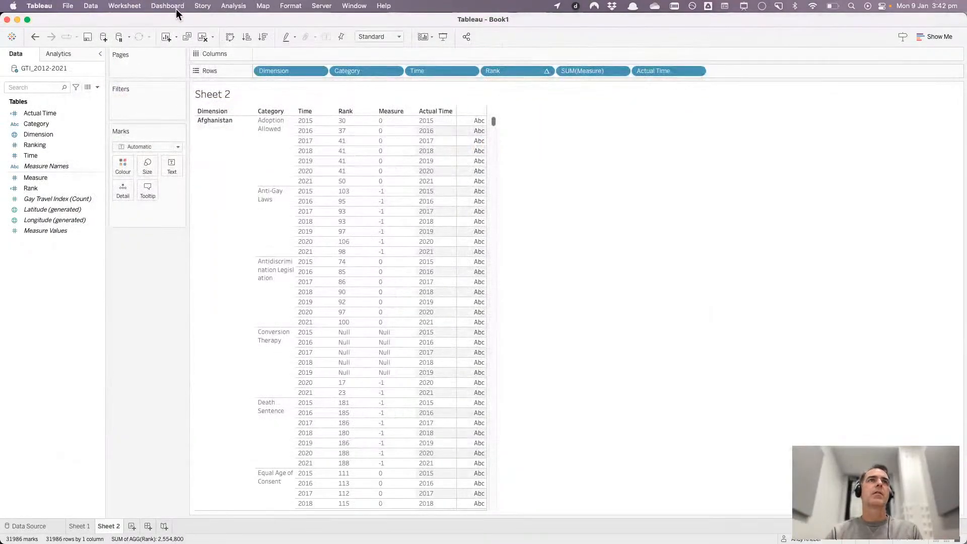
- Copy the Sheet 2 table in Tableau as a crosstab
{"action": "left_click", "coordinate": [130, 7]}
{"action": "mouse_move", "coordinate": [177, 37]}
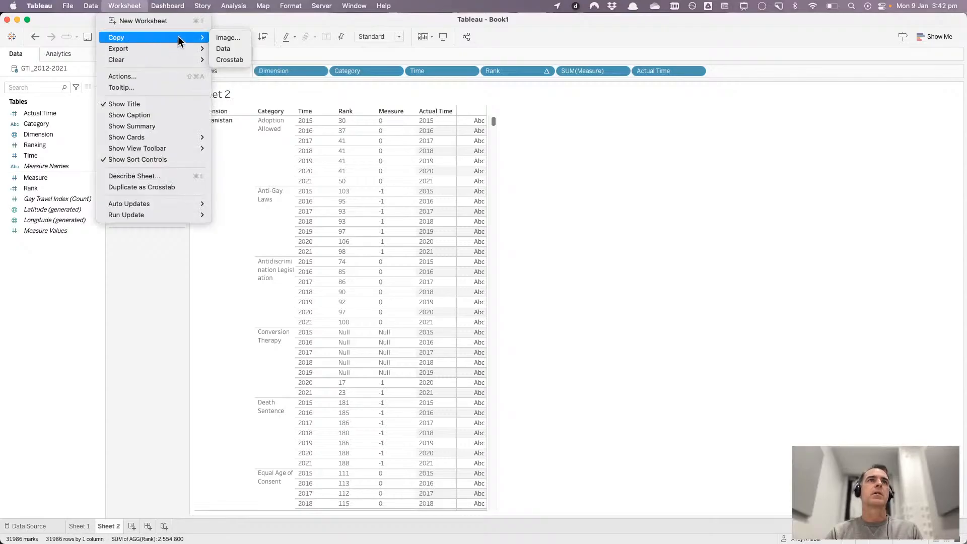
{"action": "left_click", "coordinate": [227, 59]}
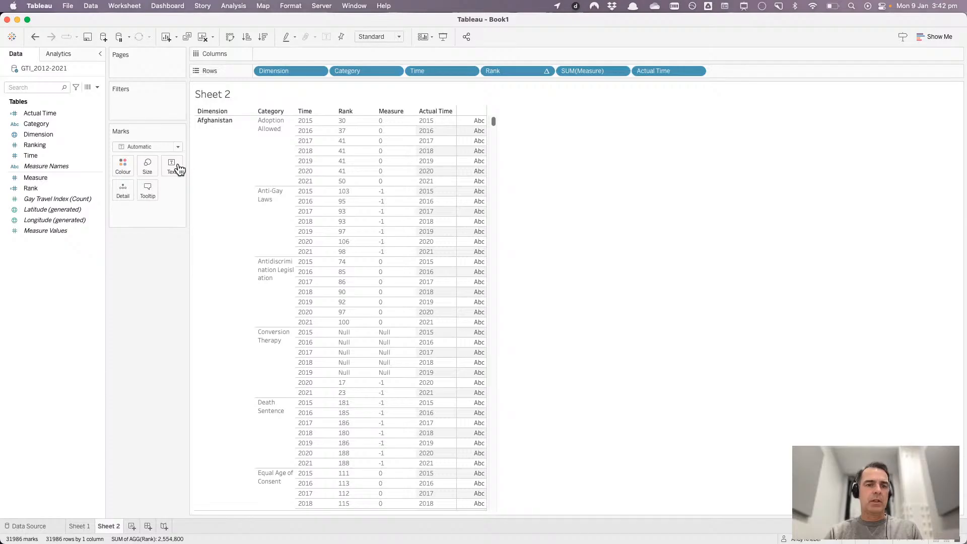
- Switch to the Excel template and try pasting the crosstab into the Entry Sheet from cell A2
{"action": "key", "text": "super+Tab"}
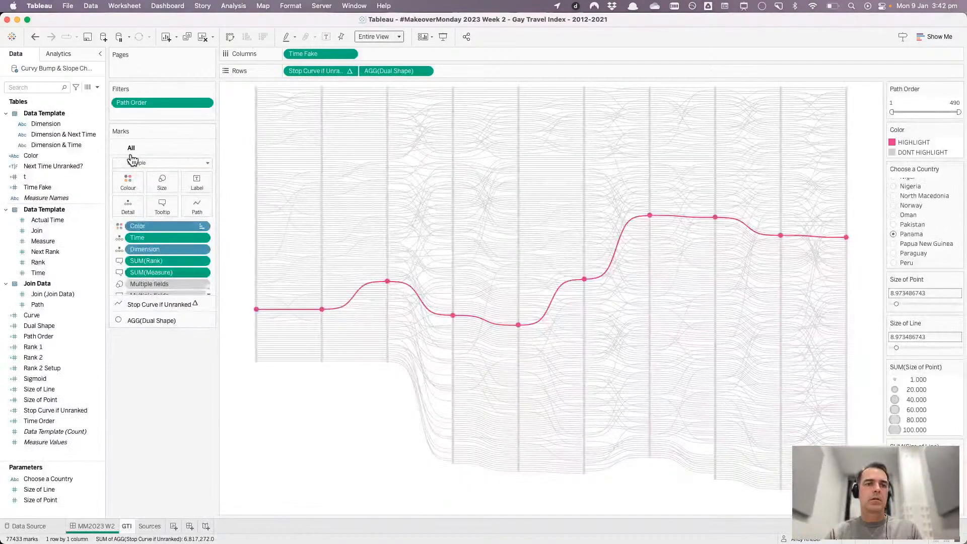
{"action": "key", "text": "super+Tab"}
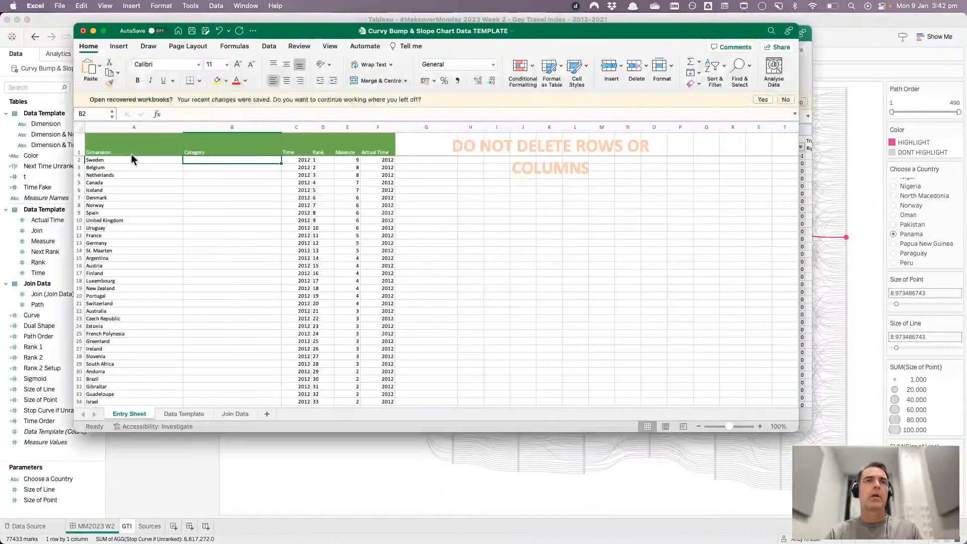
{"action": "left_click", "coordinate": [121, 161]}
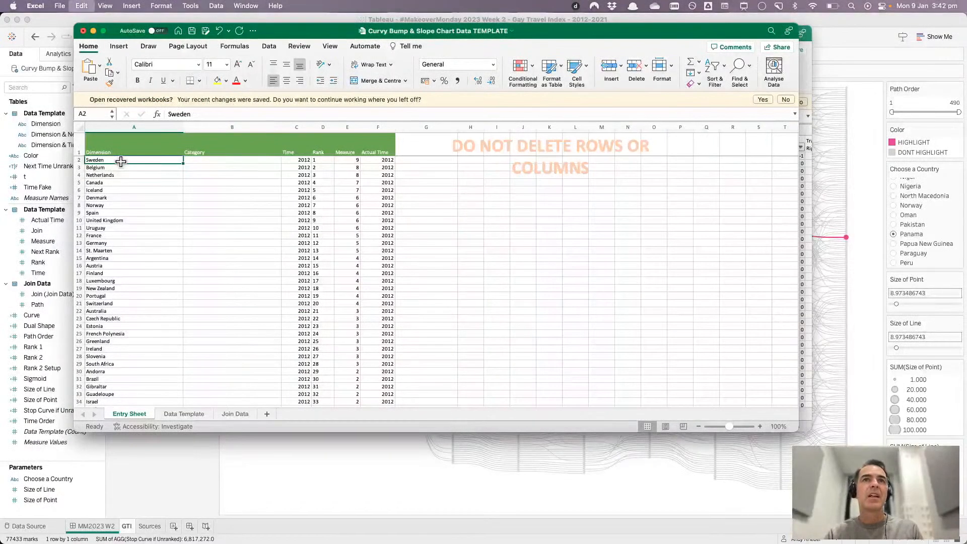
{"action": "key", "text": "super+v"}
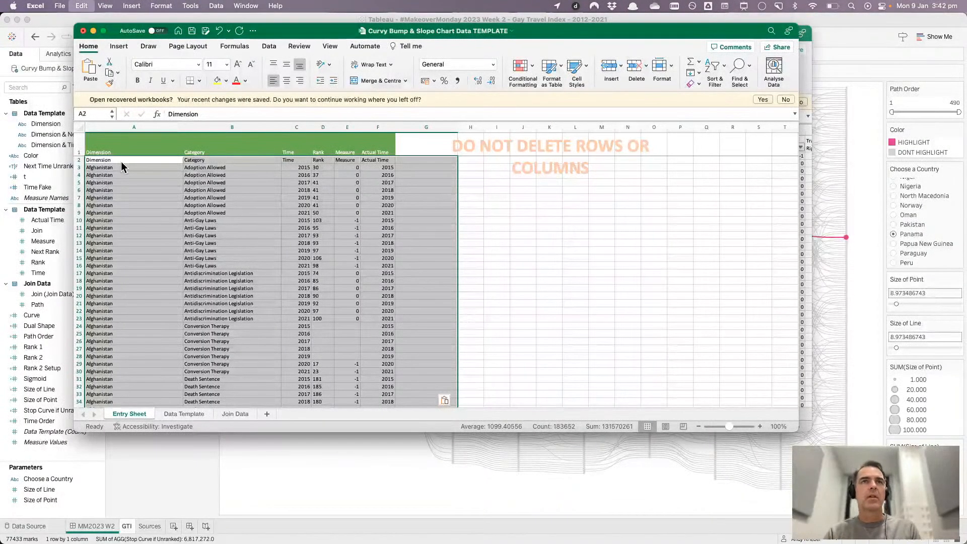
{"action": "key", "text": "super+z"}
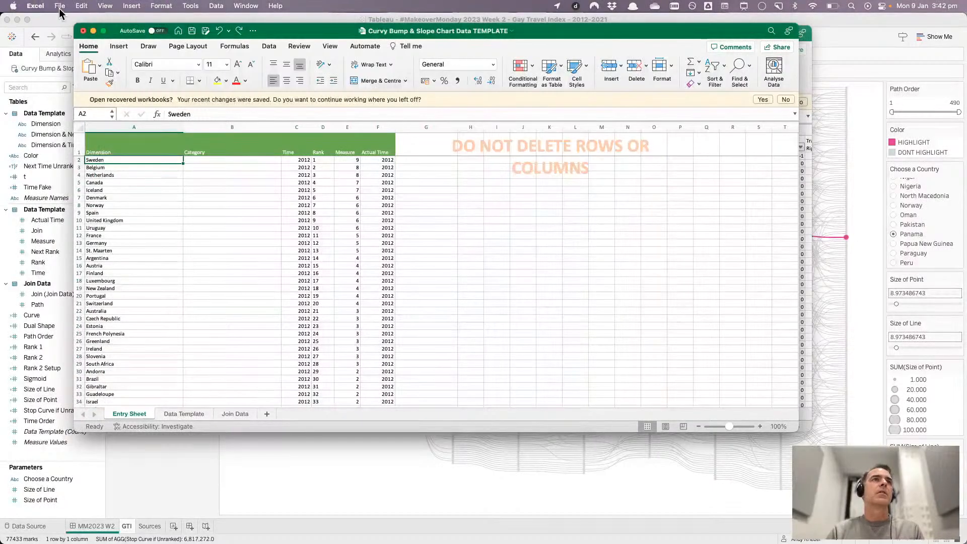
- Copy the crosstab's data rows without their header row and paste them into the Entry Sheet from cell A2
{"action": "left_click", "coordinate": [60, 6]}
{"action": "key", "text": "Escape"}
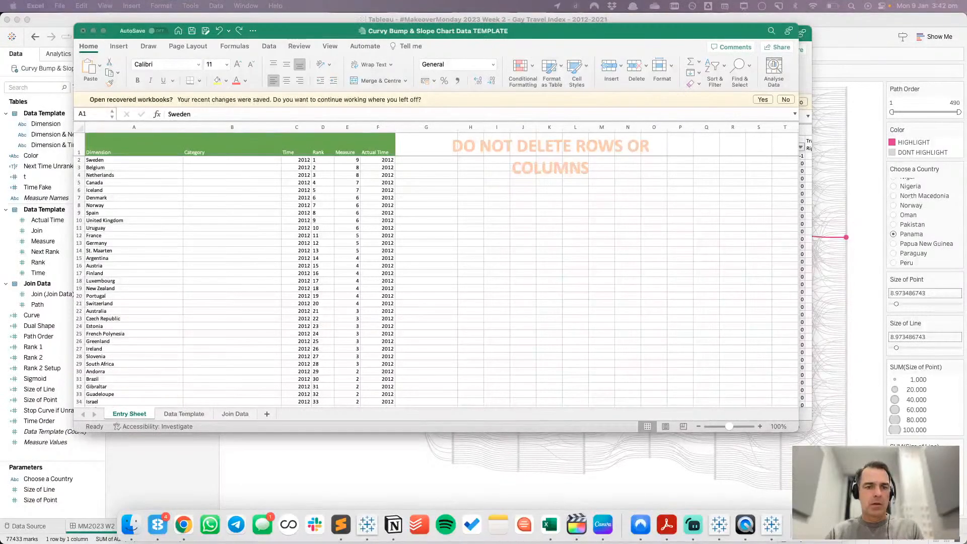
{"action": "key", "text": "super+c"}
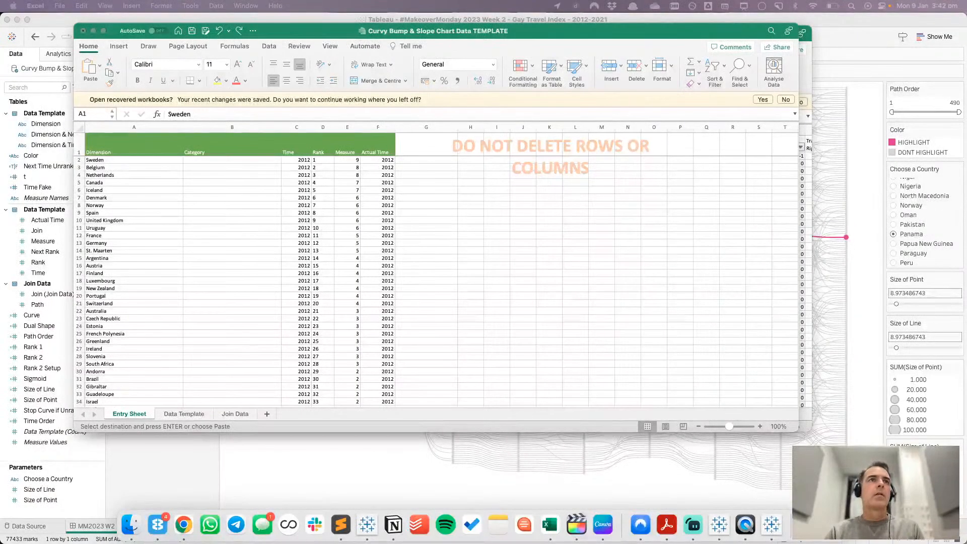
{"action": "left_click", "coordinate": [154, 159]}
{"action": "key", "text": "super+v"}
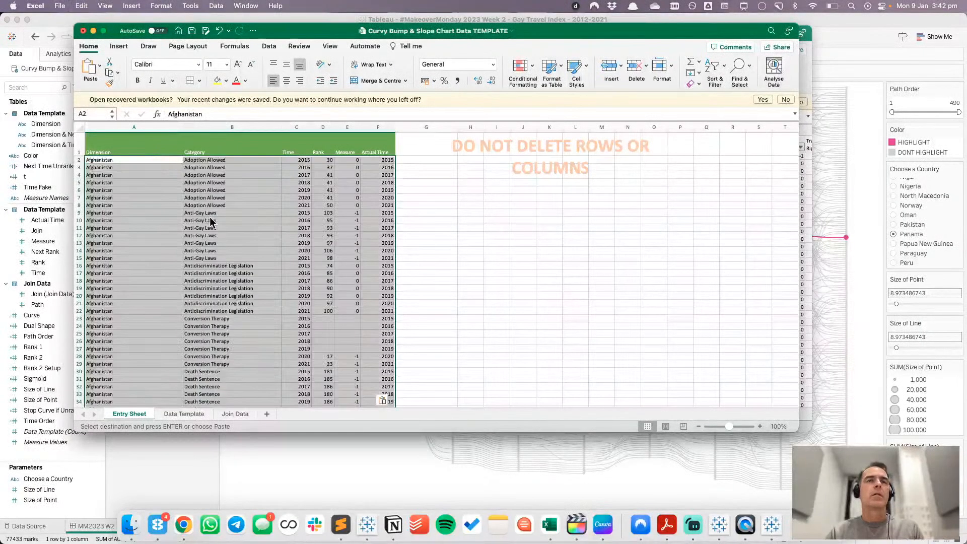
- Examine the last pasted rows of the Entry Sheet and the corresponding columns and formulas on the Data Template sheet
{"action": "left_click", "coordinate": [186, 347]}
{"action": "key", "text": "super+Down"}
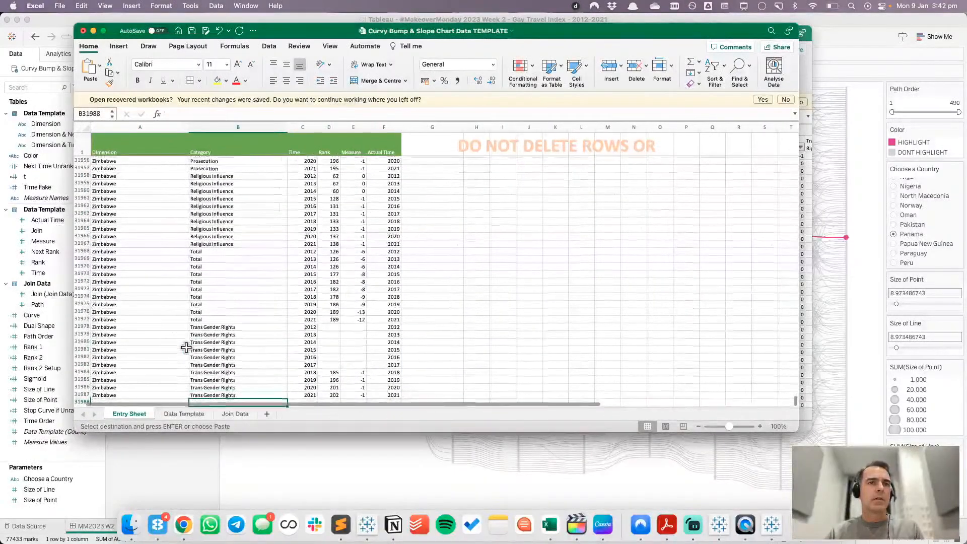
{"action": "left_click", "coordinate": [184, 413]}
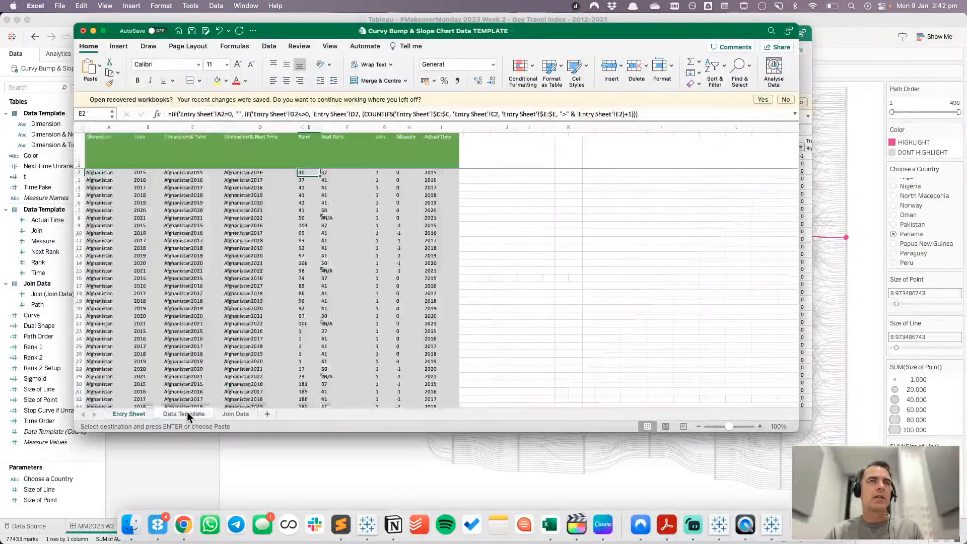
{"action": "left_click", "coordinate": [206, 188]}
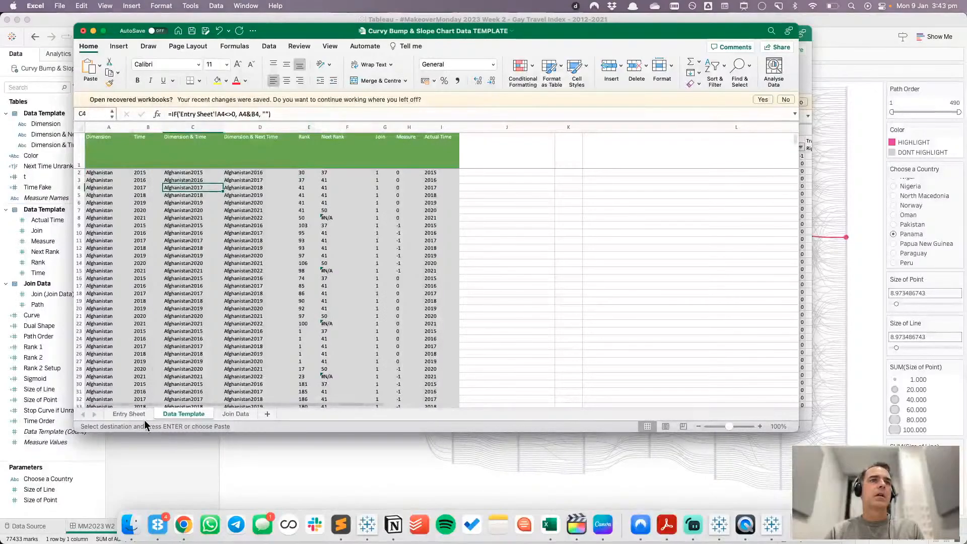
{"action": "left_click", "coordinate": [131, 414]}
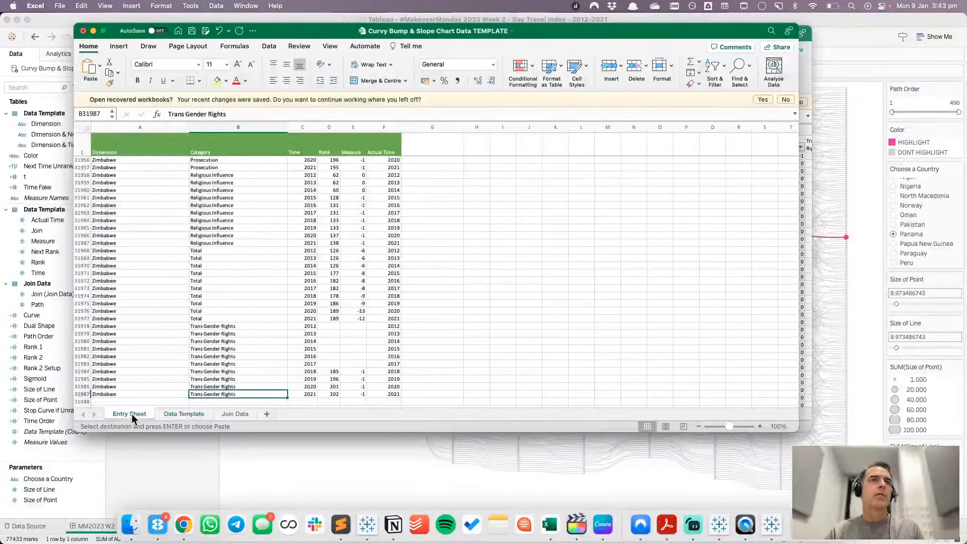
{"action": "left_click", "coordinate": [178, 413]}
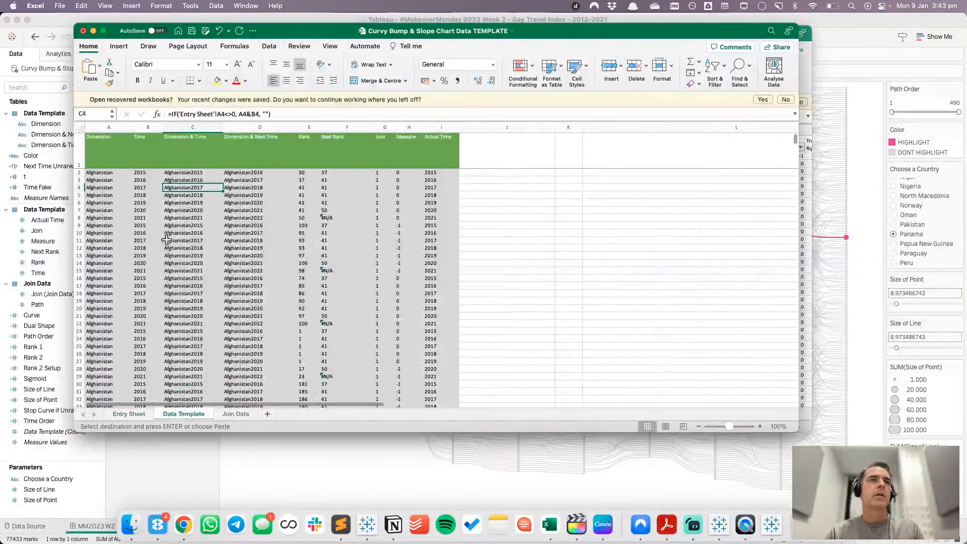
- Examine the Data Template sheet from its first rows to where the country data and the prefilled formulas end
{"action": "key", "text": "super+Down"}
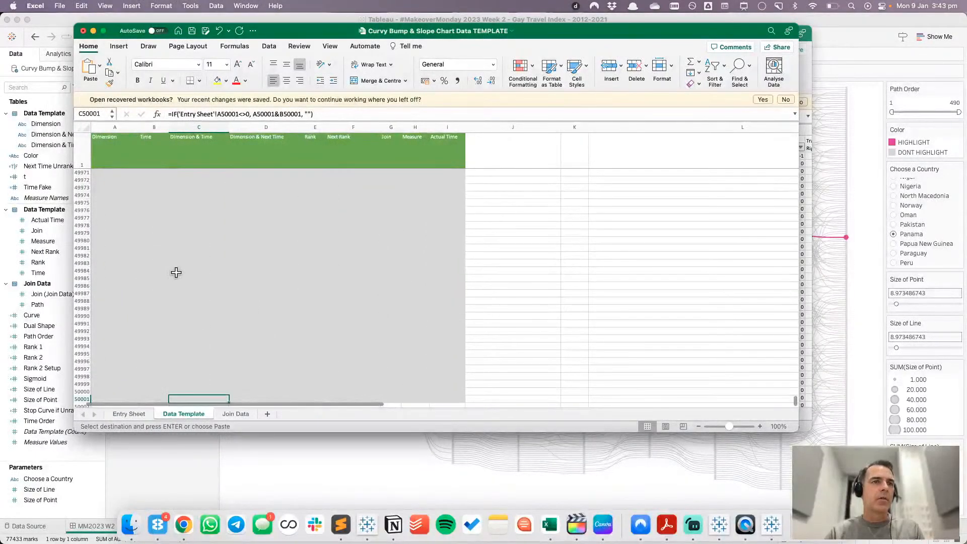
{"action": "key", "text": "super+Up"}
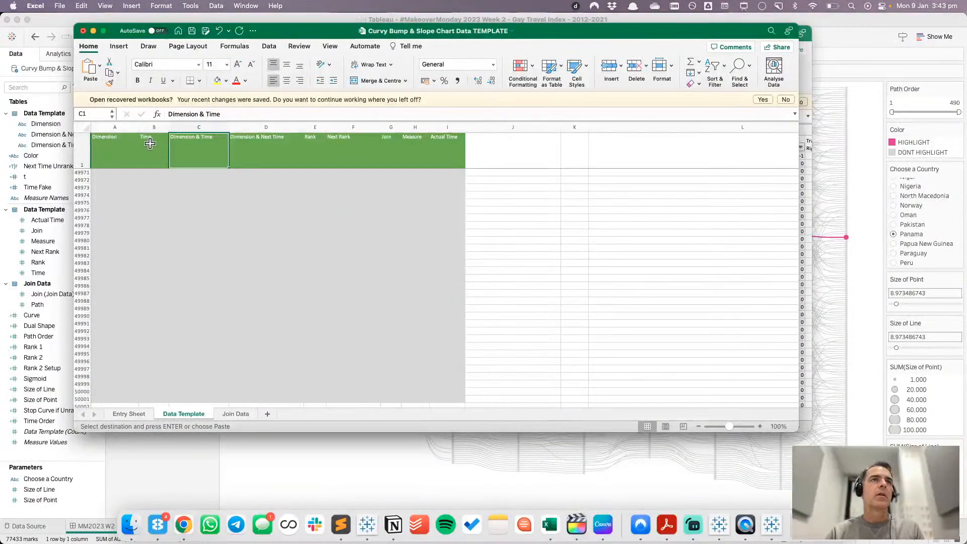
{"action": "key", "text": "Down"}
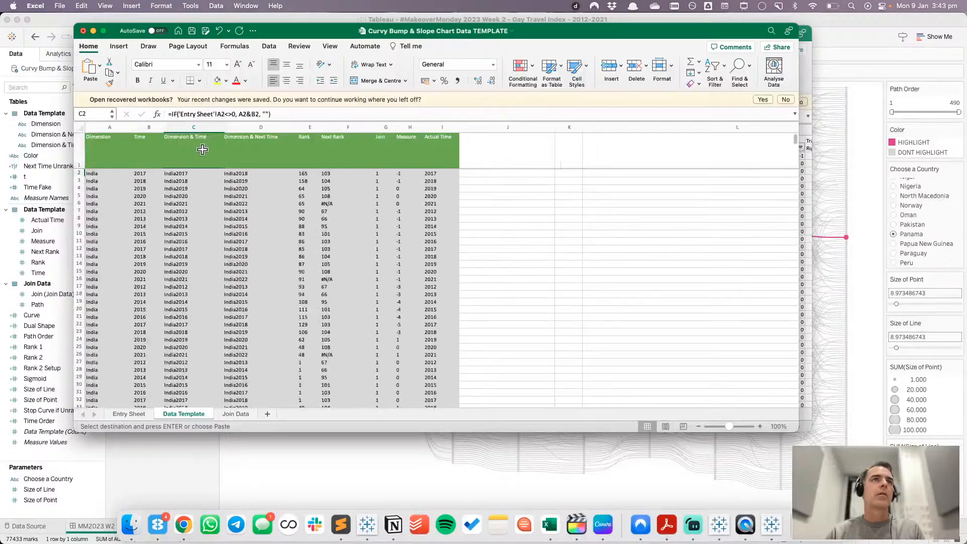
{"action": "scroll", "coordinate": [237, 306], "scroll_direction": "down", "scroll_amount": 20}
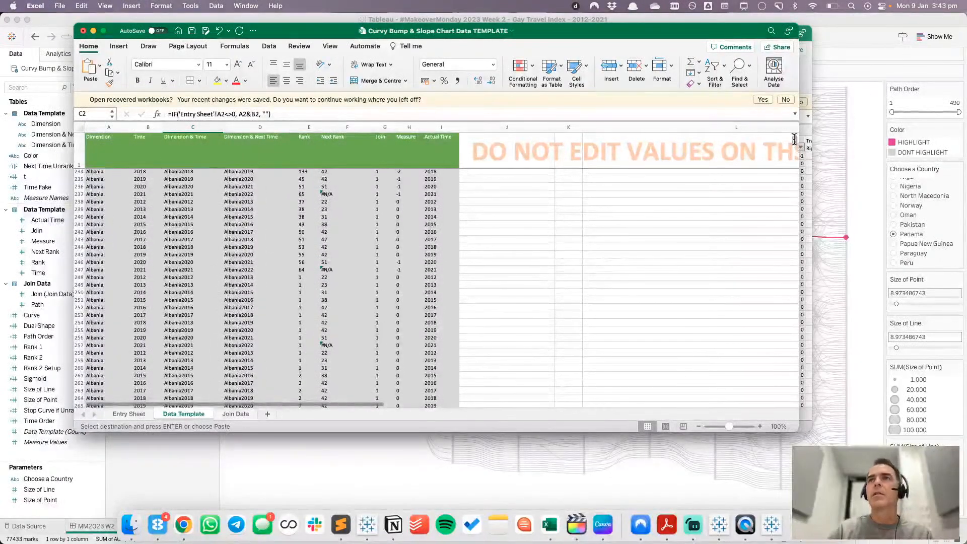
{"action": "left_click_drag", "start_coordinate": [795, 141], "coordinate": [777, 307]}
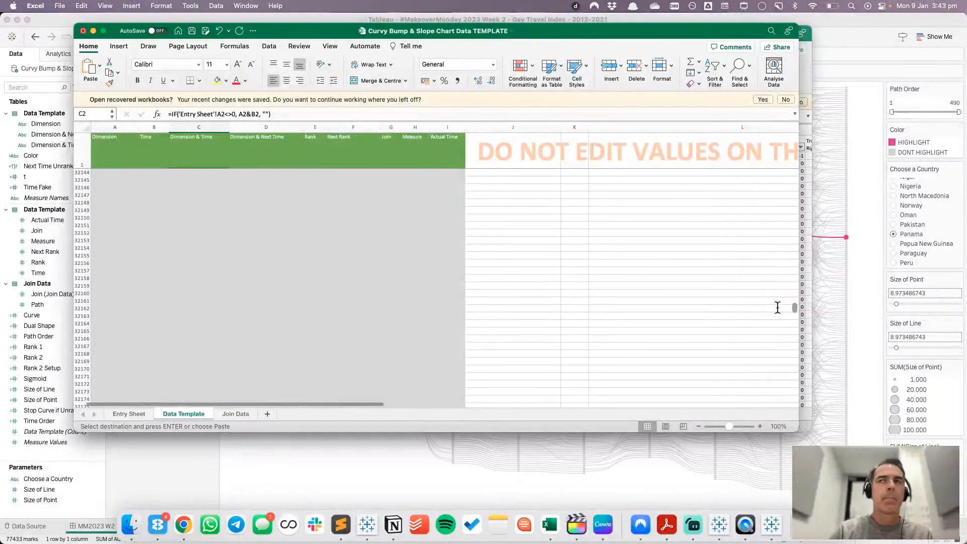
{"action": "scroll", "coordinate": [754, 228], "scroll_direction": "up", "scroll_amount": 20}
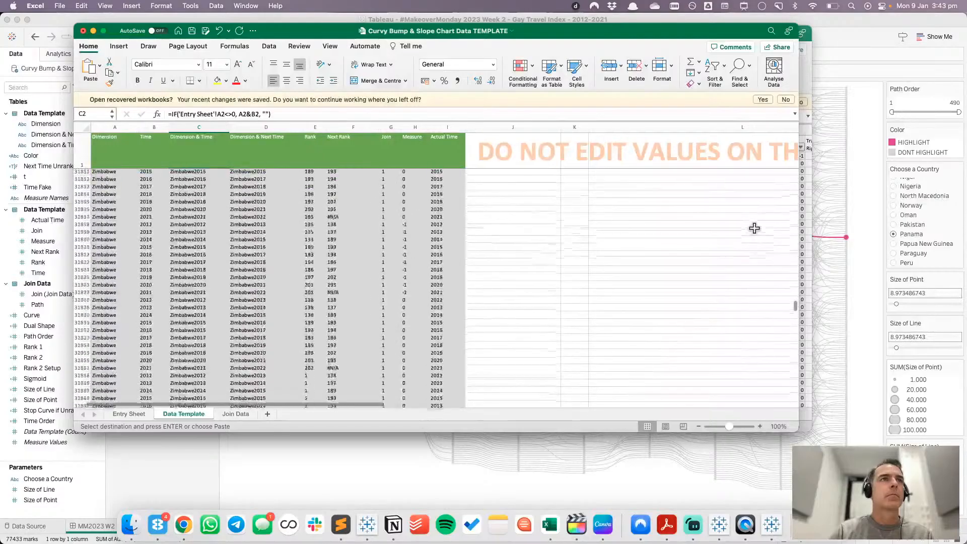
{"action": "scroll", "coordinate": [754, 228], "scroll_direction": "down", "scroll_amount": 20}
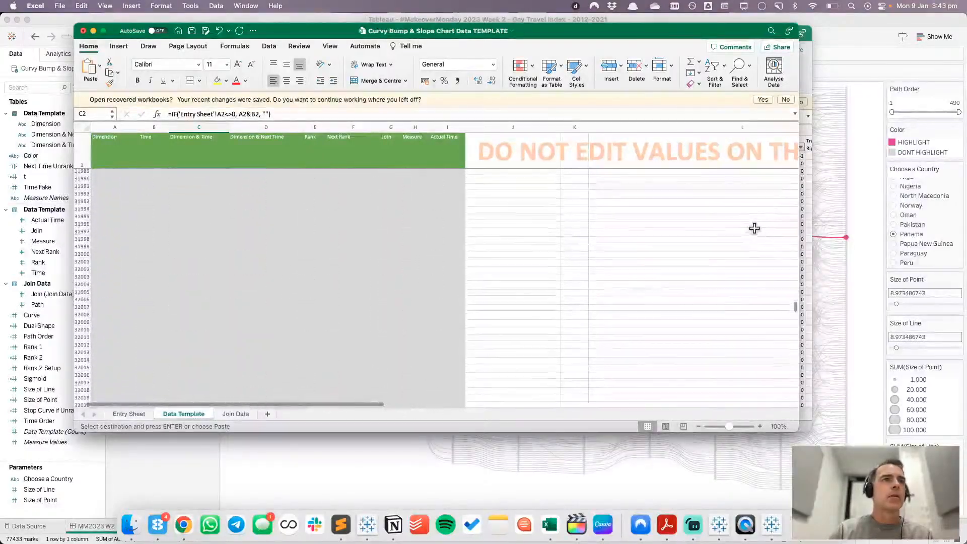
{"action": "scroll", "coordinate": [754, 228], "scroll_direction": "up", "scroll_amount": 4}
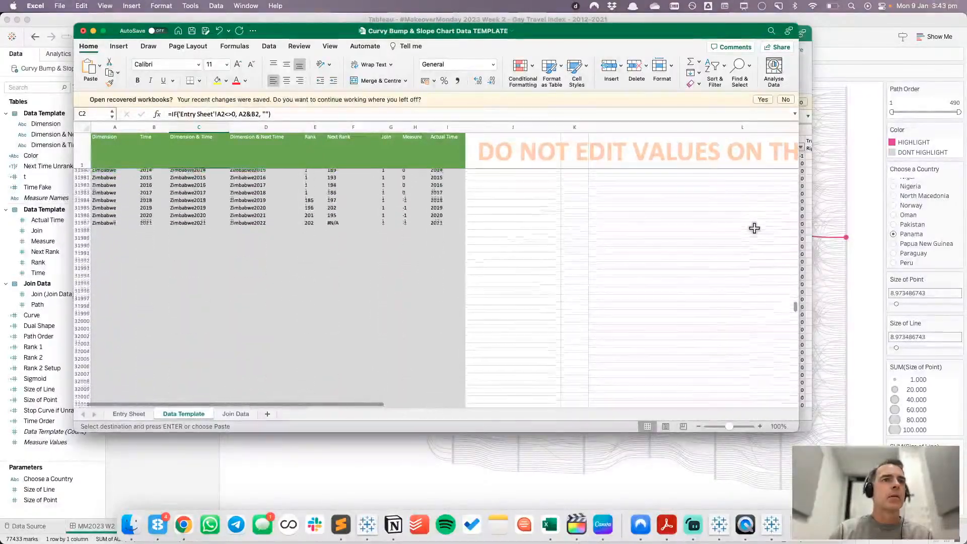
- Check the last filled rows of the Entry Sheet against the end of the Data Template data, then return to its first data row
{"action": "left_click", "coordinate": [129, 413]}
{"action": "scroll", "coordinate": [169, 305], "scroll_direction": "down", "scroll_amount": 20}
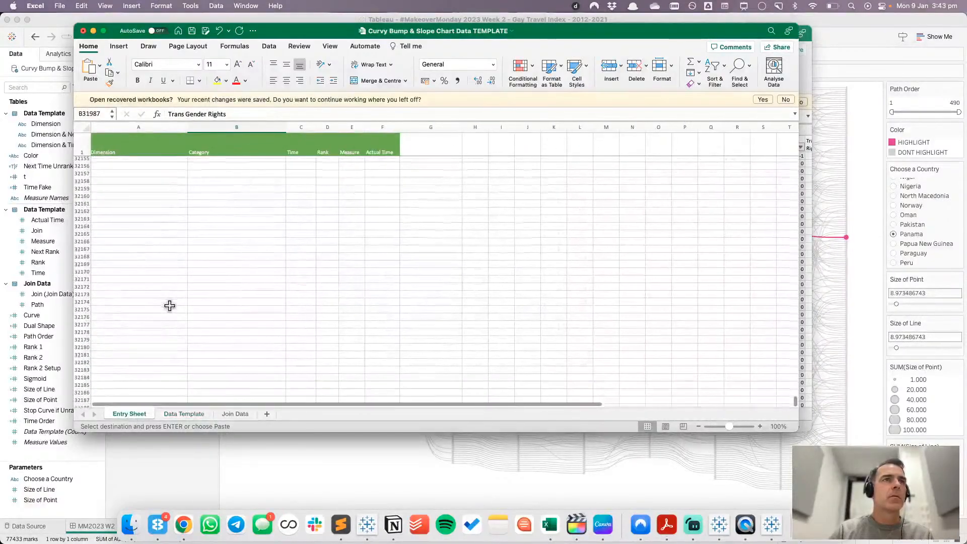
{"action": "scroll", "coordinate": [169, 306], "scroll_direction": "up", "scroll_amount": 10}
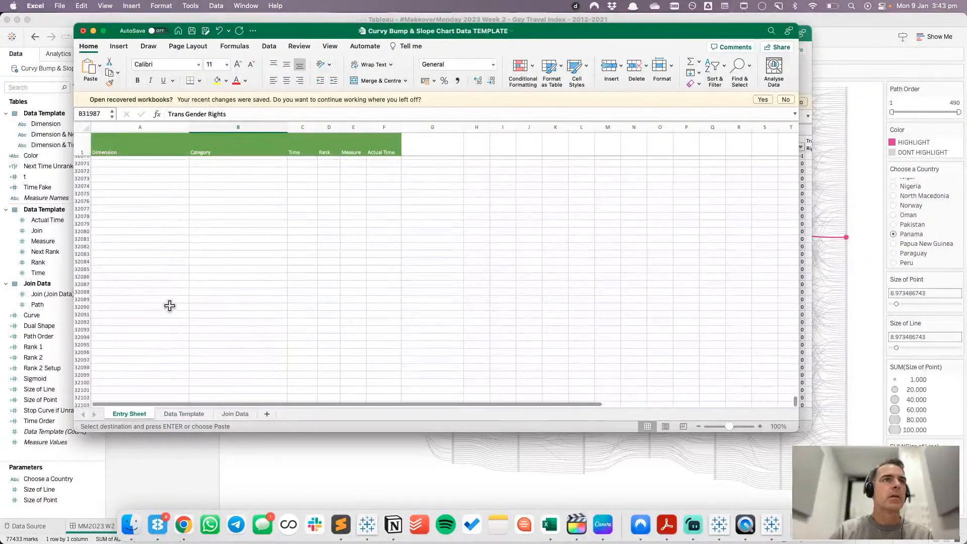
{"action": "scroll", "coordinate": [170, 305], "scroll_direction": "up", "scroll_amount": 5}
{"action": "scroll", "coordinate": [170, 307], "scroll_direction": "up", "scroll_amount": 10}
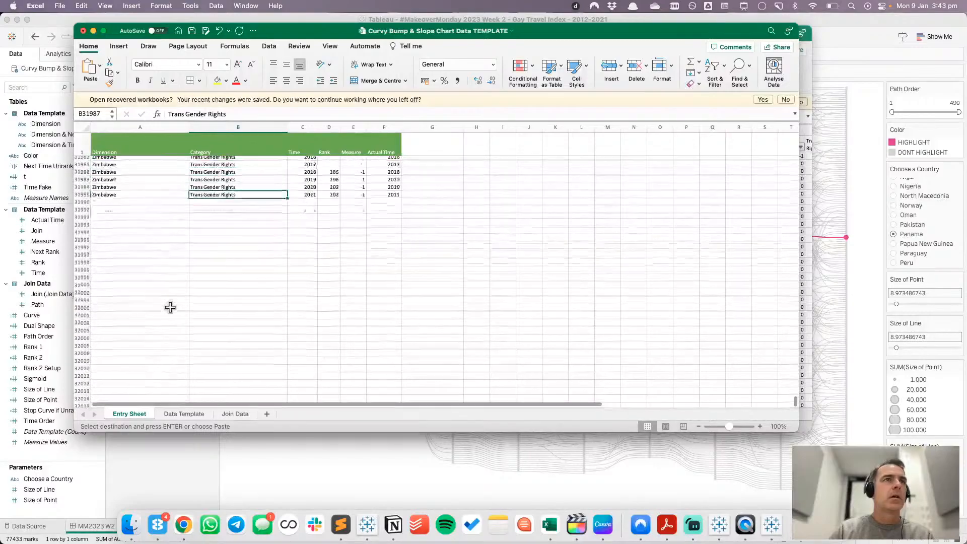
{"action": "left_click", "coordinate": [186, 294]}
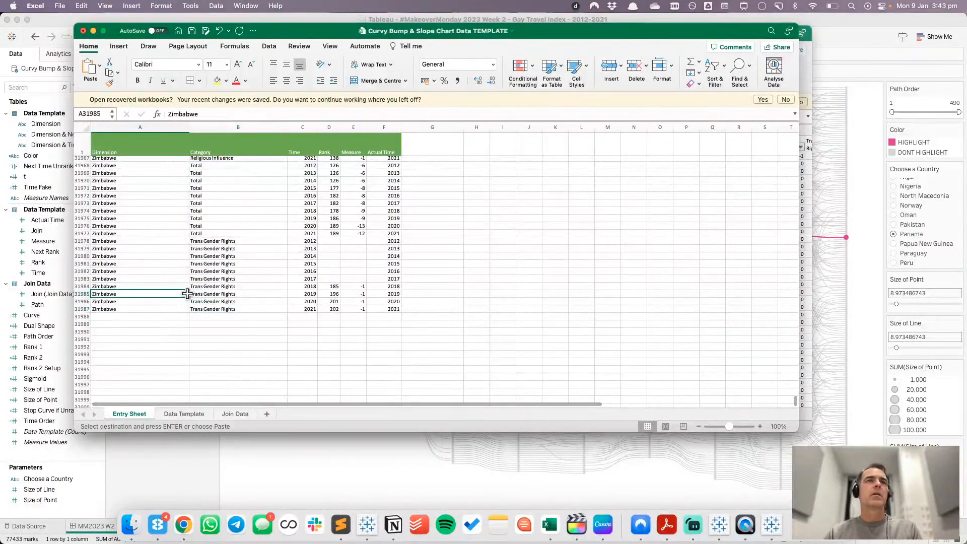
{"action": "key", "text": "ctrl+Home"}
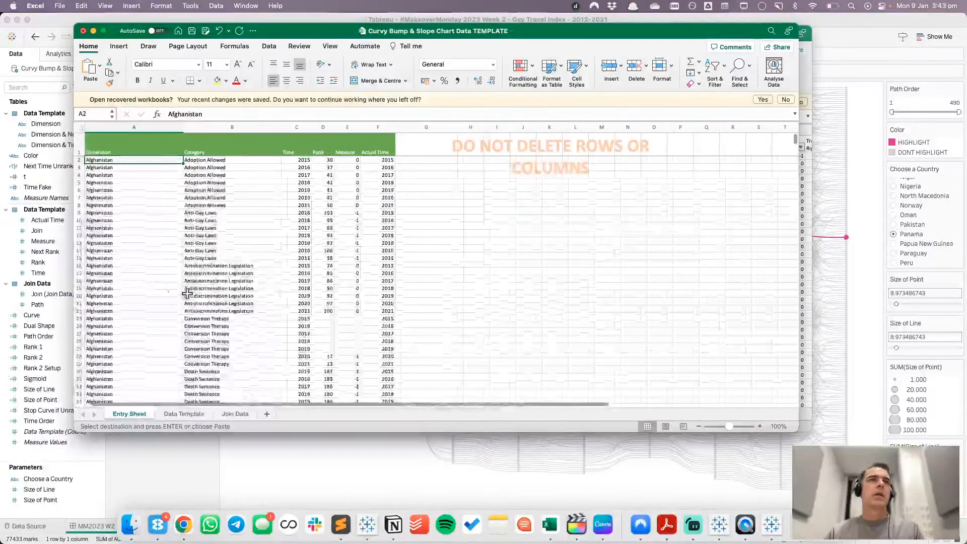
- Insert a new column before Time on the Data Template sheet and head it Category
{"action": "left_click", "coordinate": [183, 414]}
{"action": "left_click", "coordinate": [189, 122]}
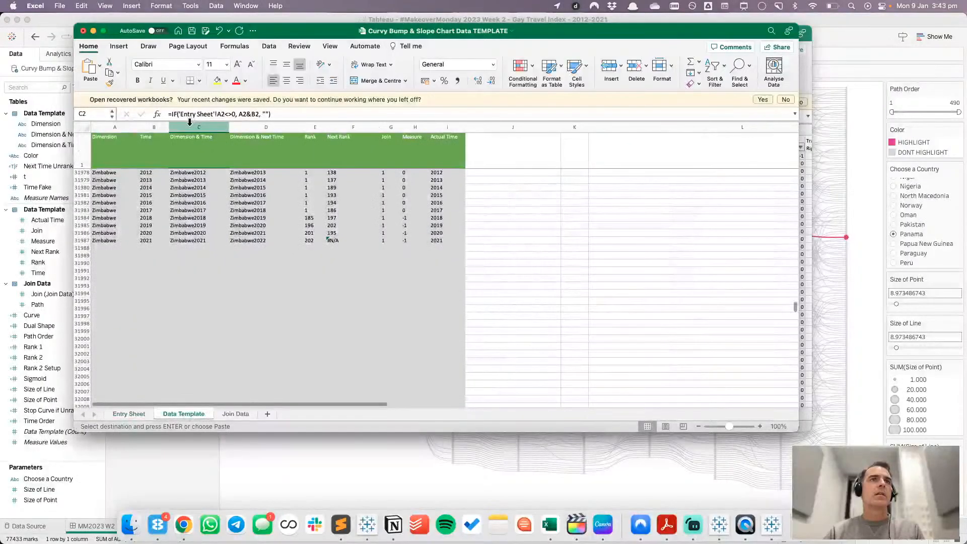
{"action": "left_click", "coordinate": [157, 125]}
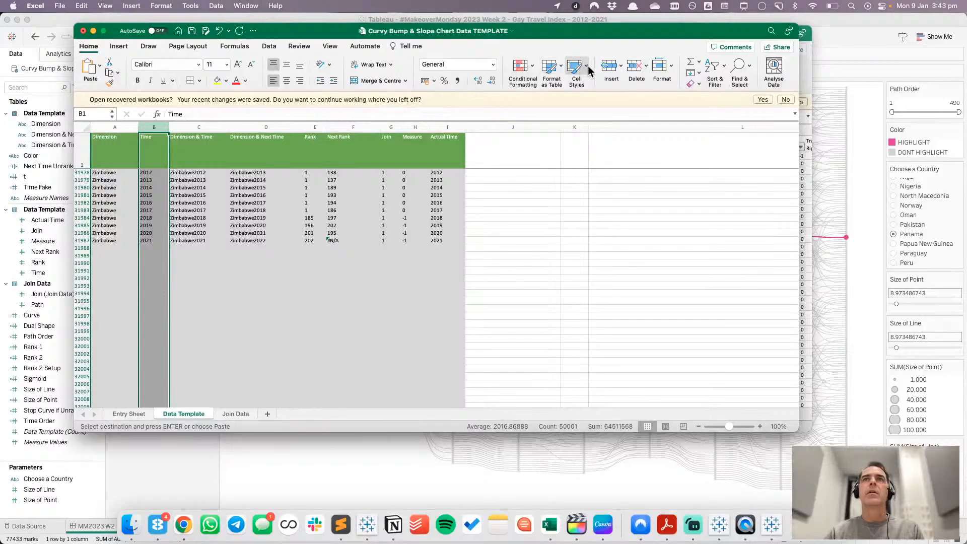
{"action": "key", "text": "super+shift+equal"}
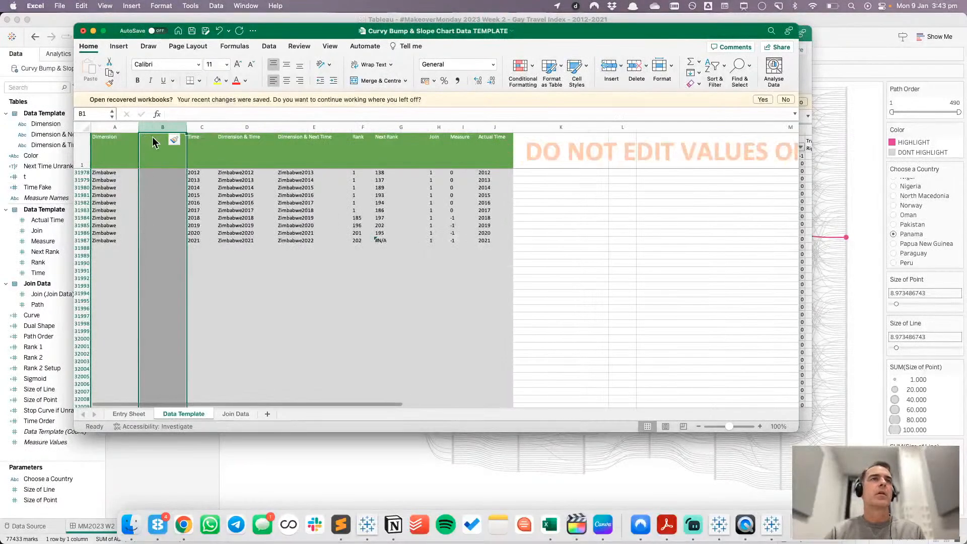
{"action": "type", "text": "C"}
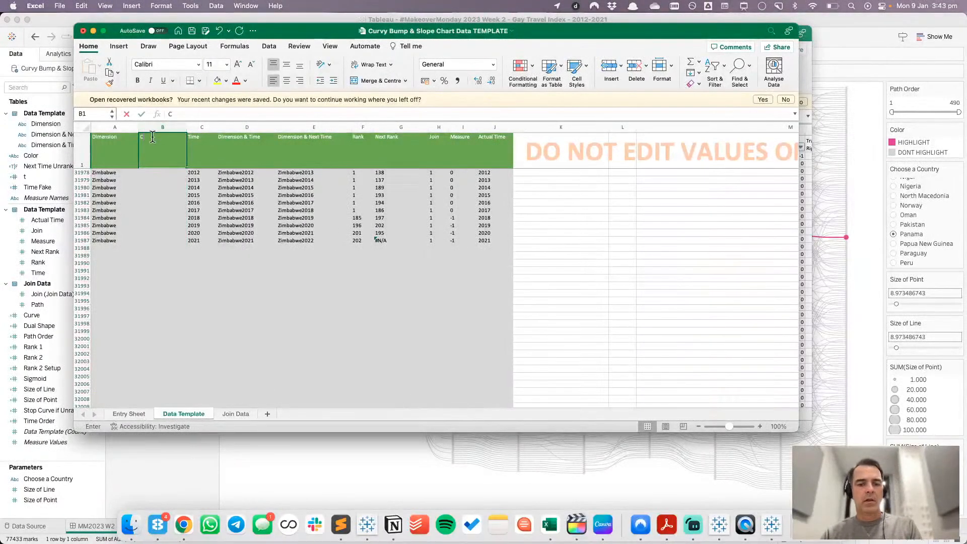
{"action": "type", "text": "ategory"}
{"action": "key", "text": "Return"}
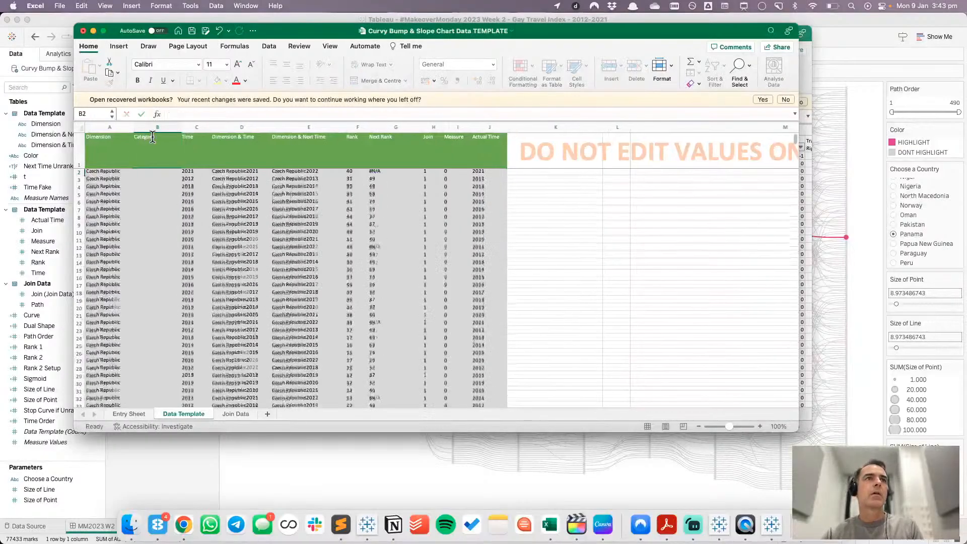
- Reuse the Dimension formula in Category cell B2, adapted to =IF('Entry Sheet'!B2<>0, 'Entry Sheet'!B2, "")
{"action": "key", "text": "Left"}
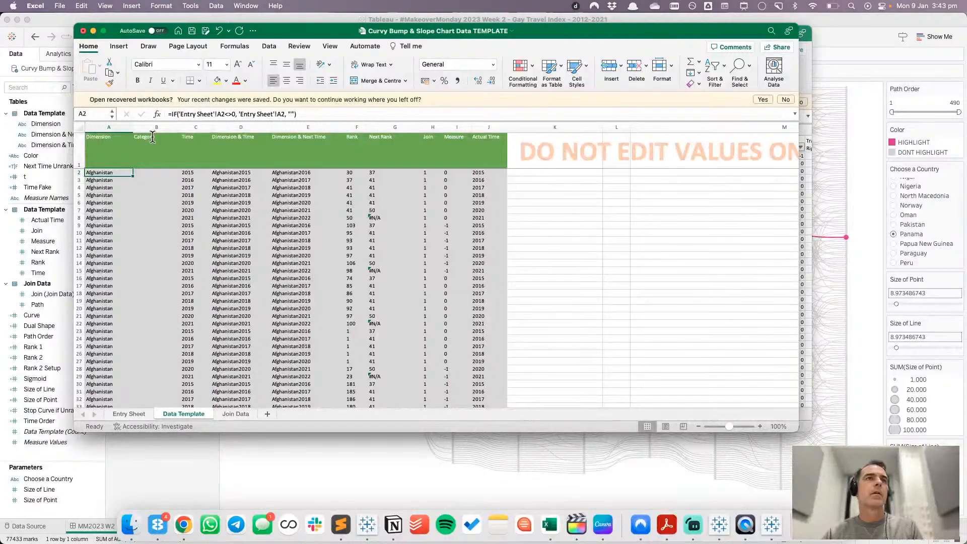
{"action": "left_click_drag", "start_coordinate": [309, 114], "coordinate": [156, 114]}
{"action": "key", "text": "cmd+c"}
{"action": "key", "text": "Escape"}
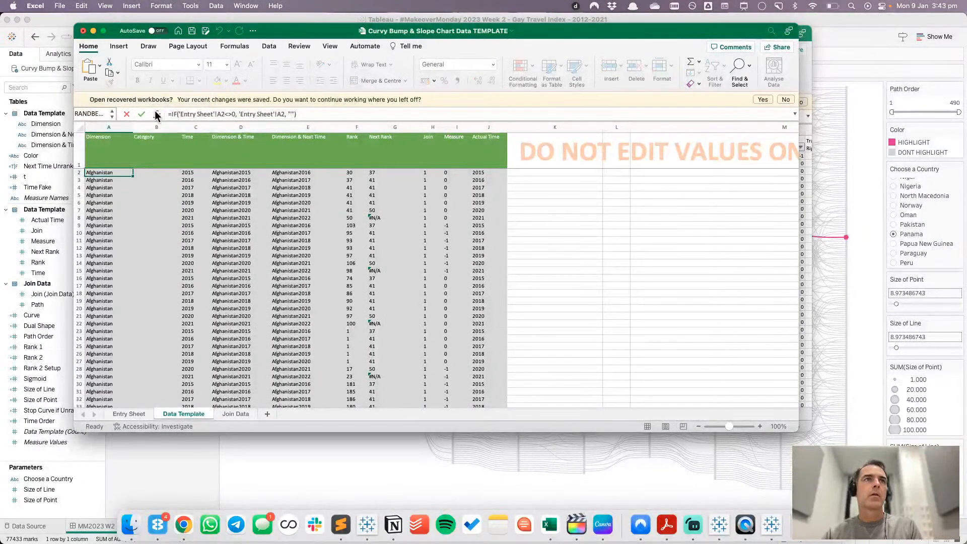
{"action": "left_click", "coordinate": [156, 172]}
{"action": "left_click", "coordinate": [202, 113]}
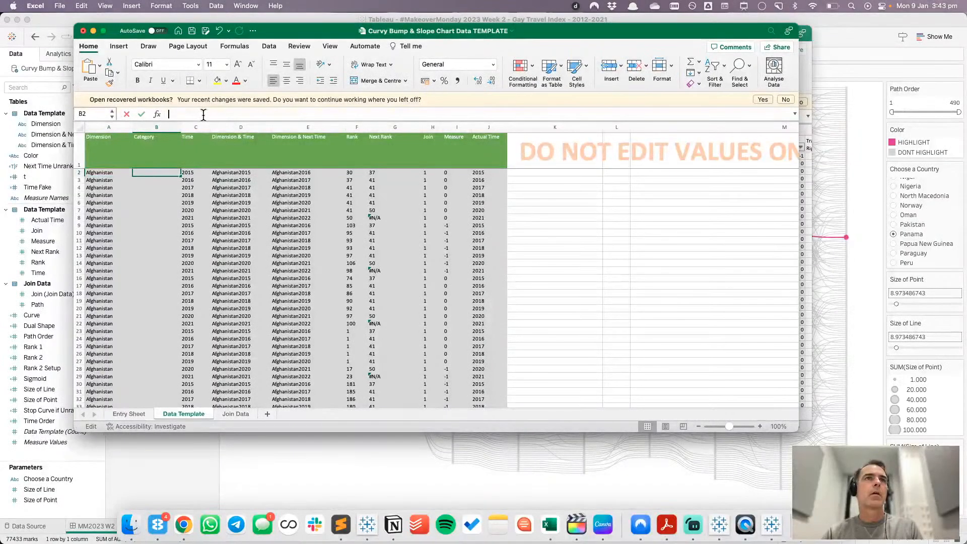
{"action": "key", "text": "cmd+v"}
{"action": "left_click", "coordinate": [221, 116]}
{"action": "key", "text": "BackSpace"}
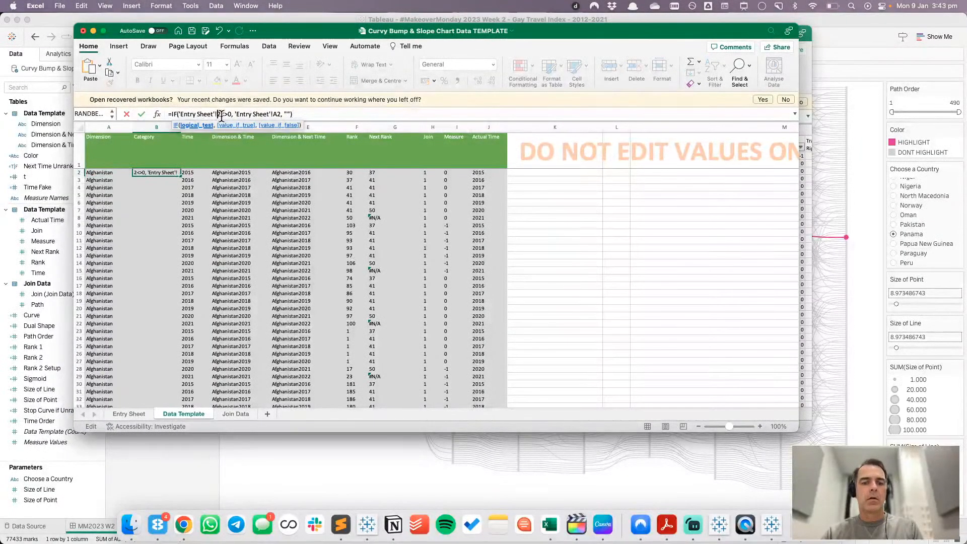
{"action": "type", "text": "B"}
{"action": "key", "text": "Right"}
{"action": "key", "text": "Right"}
{"action": "key", "text": "Right"}
{"action": "key", "text": "Right"}
{"action": "key", "text": "Right"}
{"action": "key", "text": "Right"}
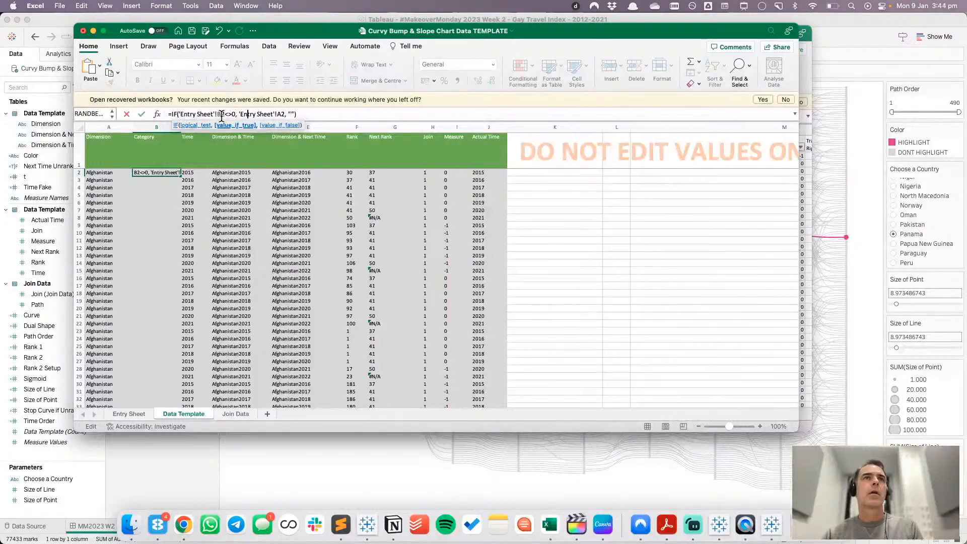
{"action": "key", "text": "Right"}
{"action": "key", "text": "Right"}
{"action": "key", "text": "Right"}
{"action": "key", "text": "Right"}
{"action": "key", "text": "Right"}
{"action": "key", "text": "Right"}
{"action": "key", "text": "BackSpace"}
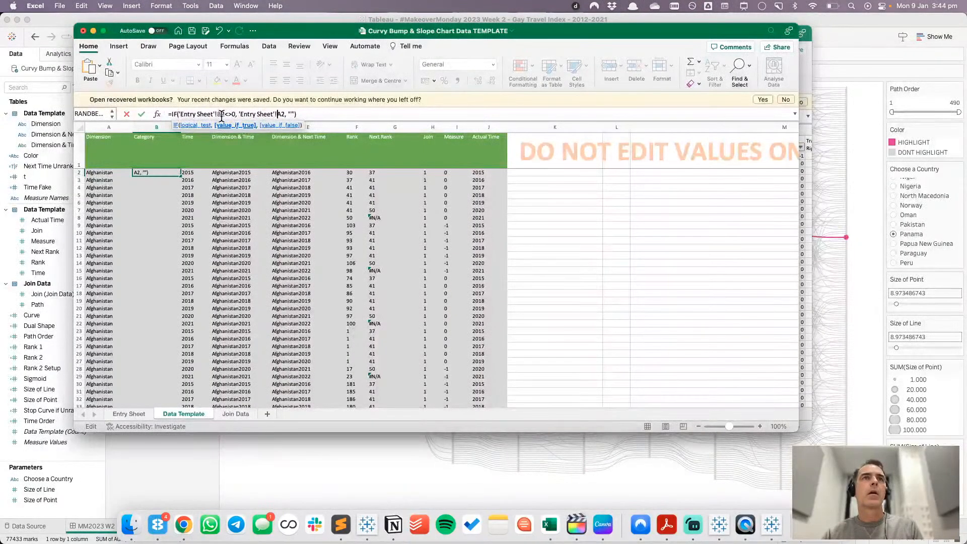
{"action": "type", "text": "B"}
{"action": "key", "text": "Return"}
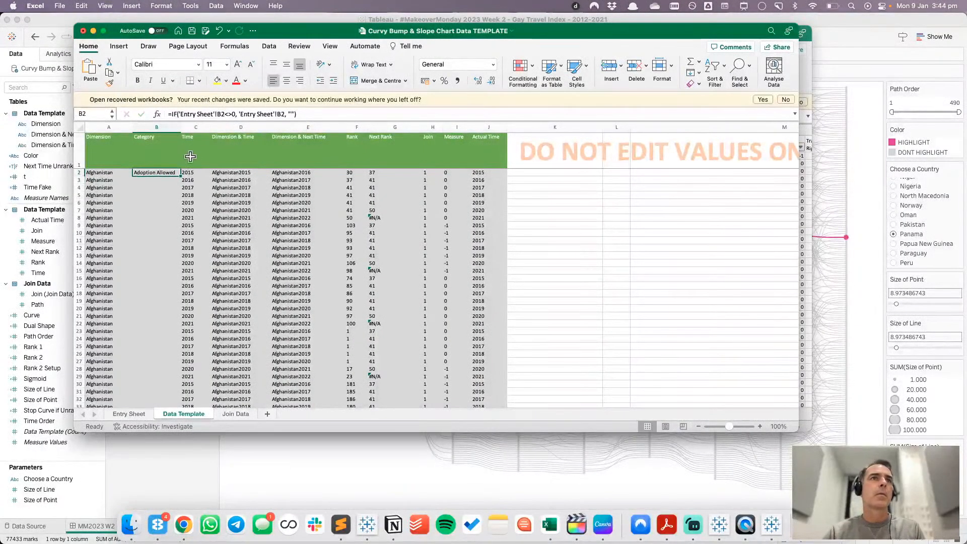
- Fill the Category formula from B2 down the Data Template column and check that it reaches the last row
{"action": "double_click", "coordinate": [181, 177]}
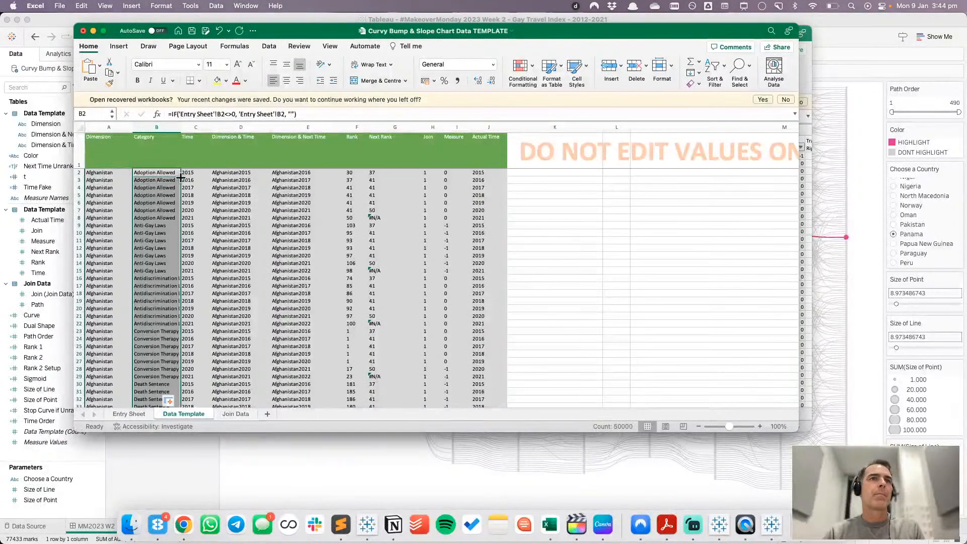
{"action": "key", "text": "super+Down"}
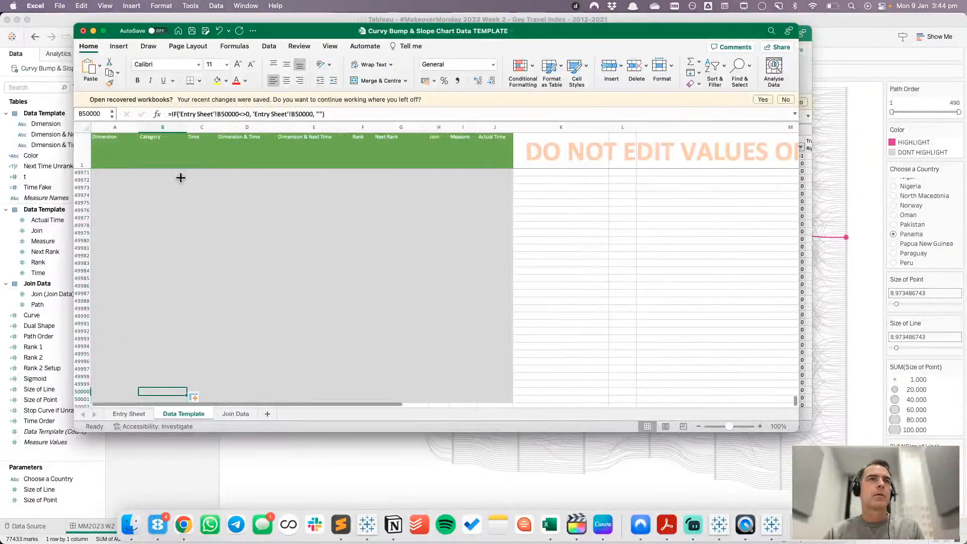
{"action": "key", "text": "super+Up"}
{"action": "key", "text": "Down"}
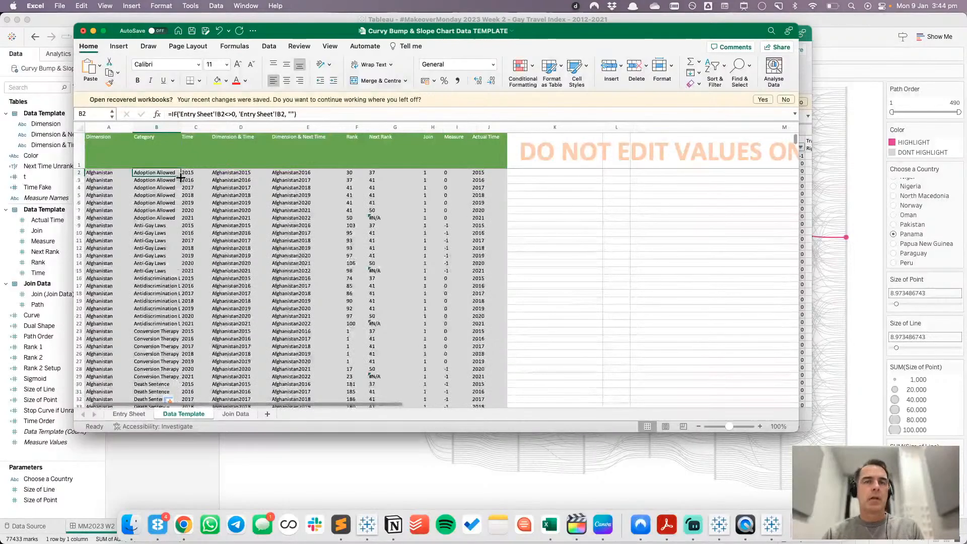
- Examine the Rank and Next Rank formulas on the Data Template sheet against the columns of the Entry Sheet
{"action": "left_click", "coordinate": [385, 217]}
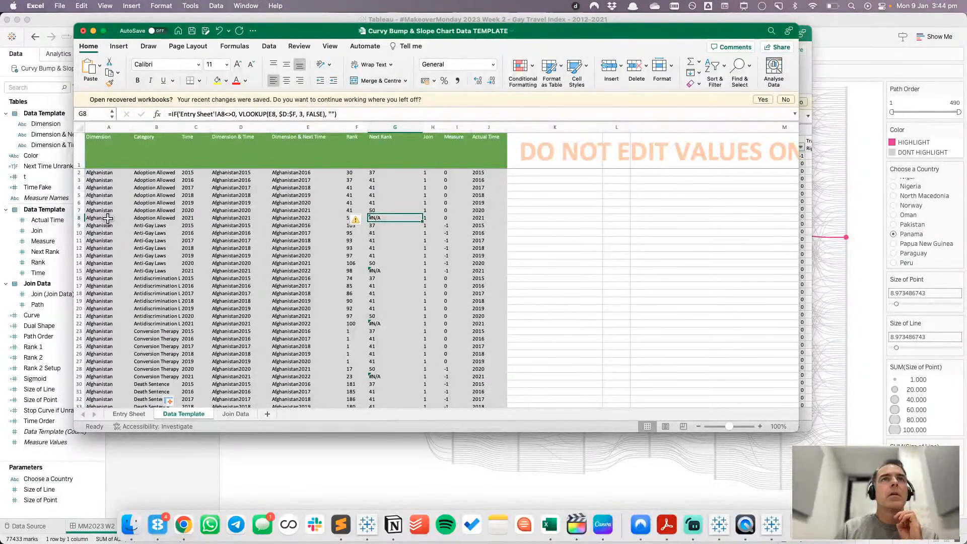
{"action": "left_click", "coordinate": [353, 137]}
{"action": "key", "text": "Down"}
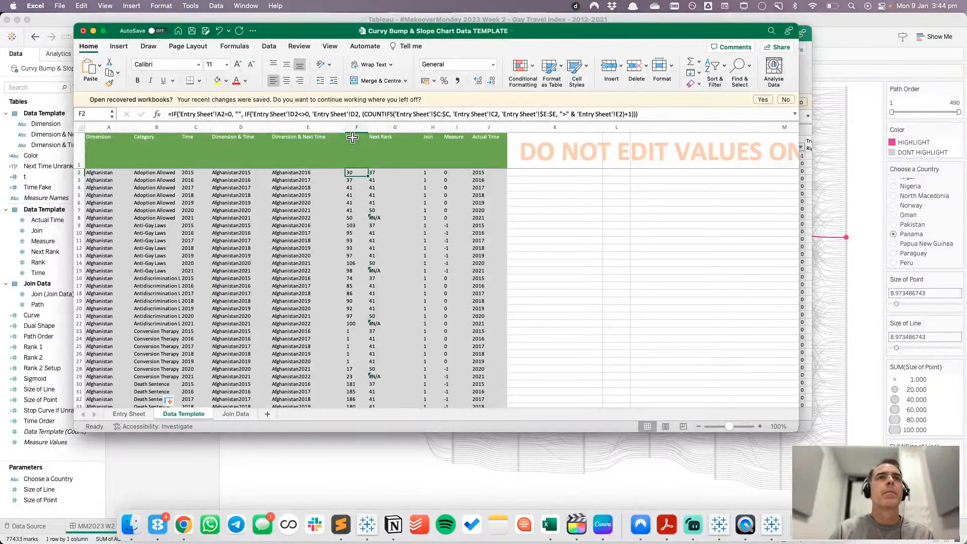
{"action": "key", "text": "Left"}
{"action": "key", "text": "Right"}
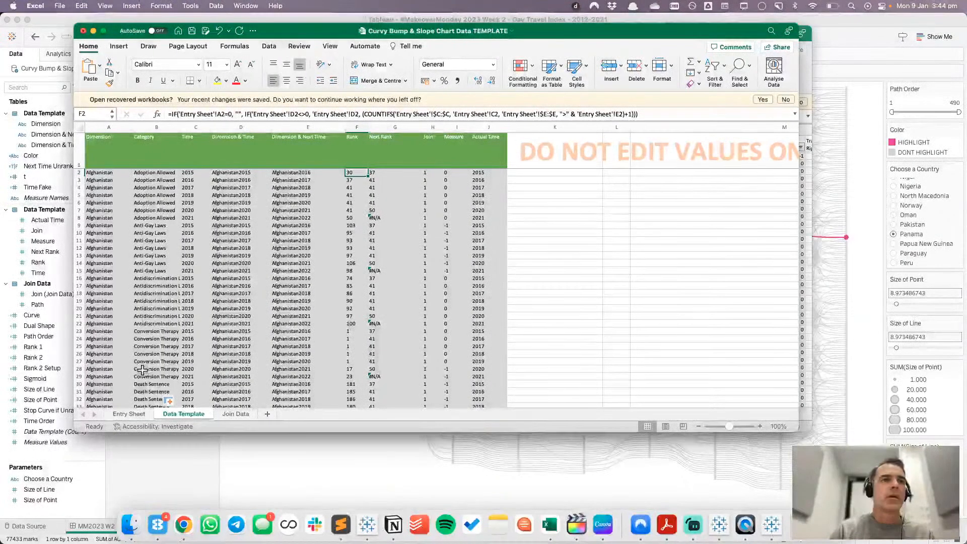
{"action": "left_click", "coordinate": [132, 414]}
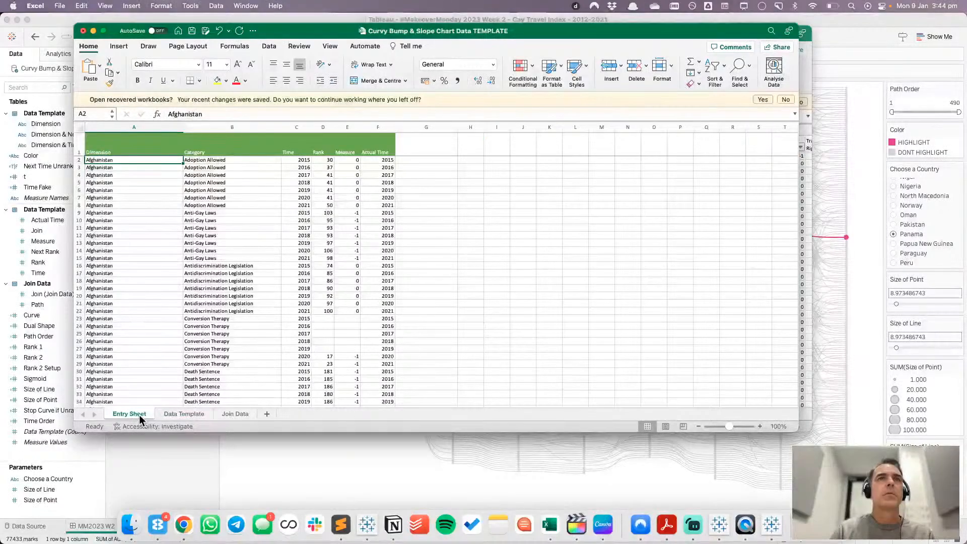
{"action": "left_click", "coordinate": [177, 414]}
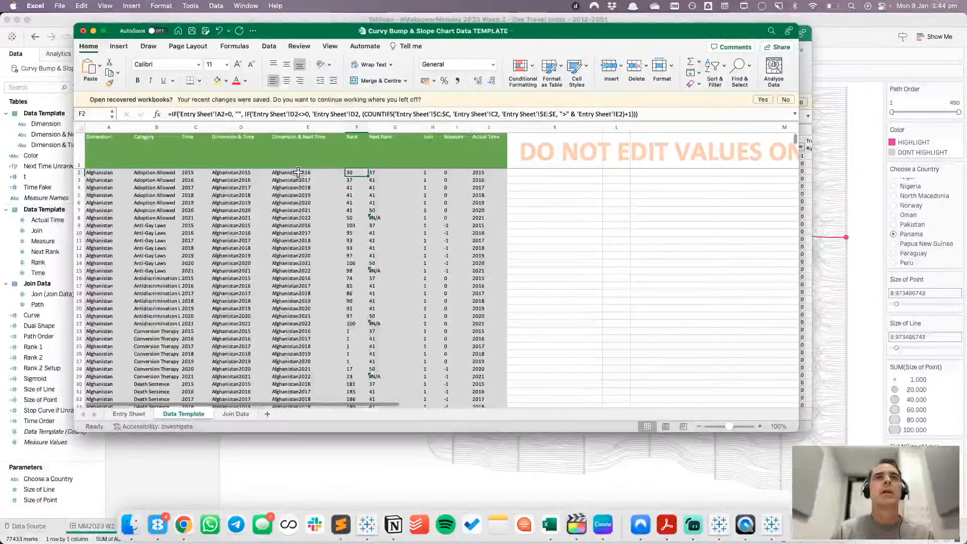
{"action": "key", "text": "Right"}
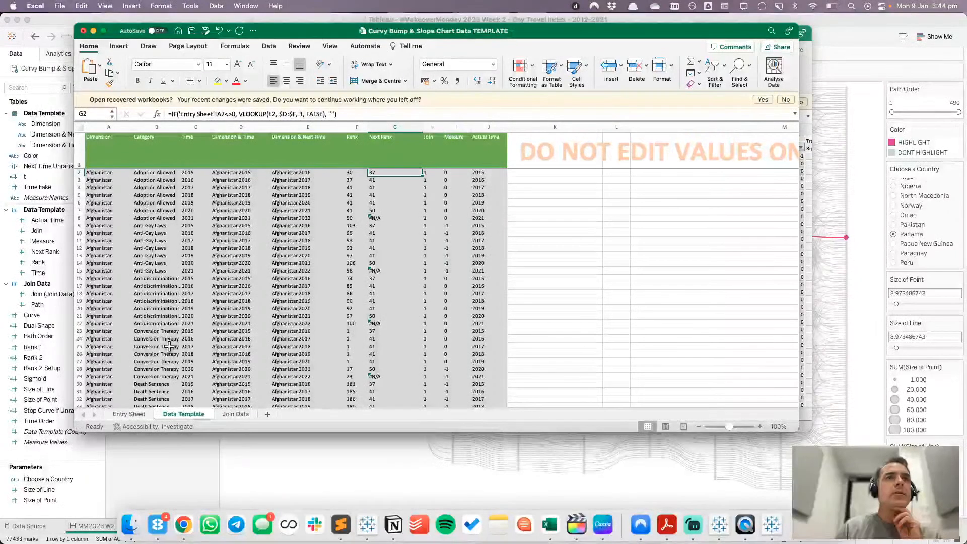
{"action": "left_click", "coordinate": [134, 411]}
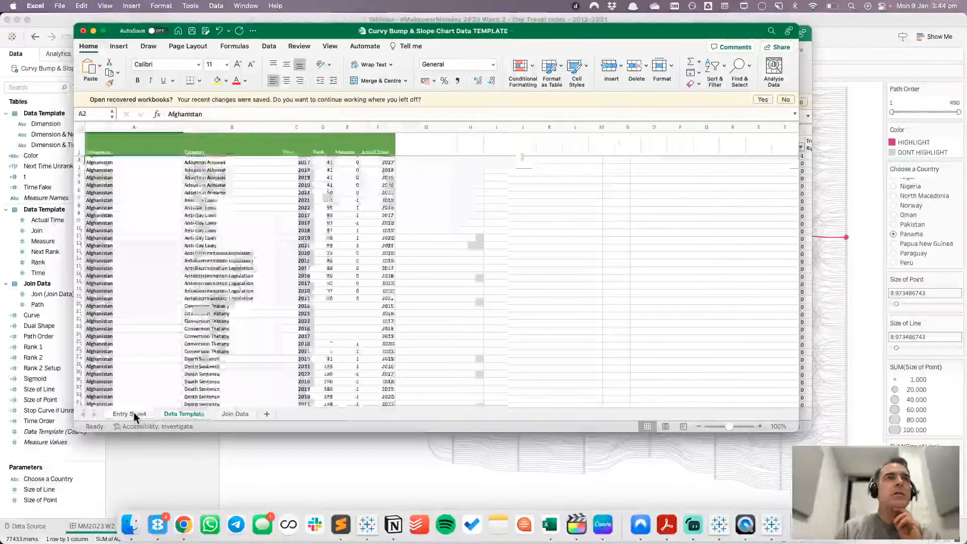
{"action": "left_click", "coordinate": [182, 413]}
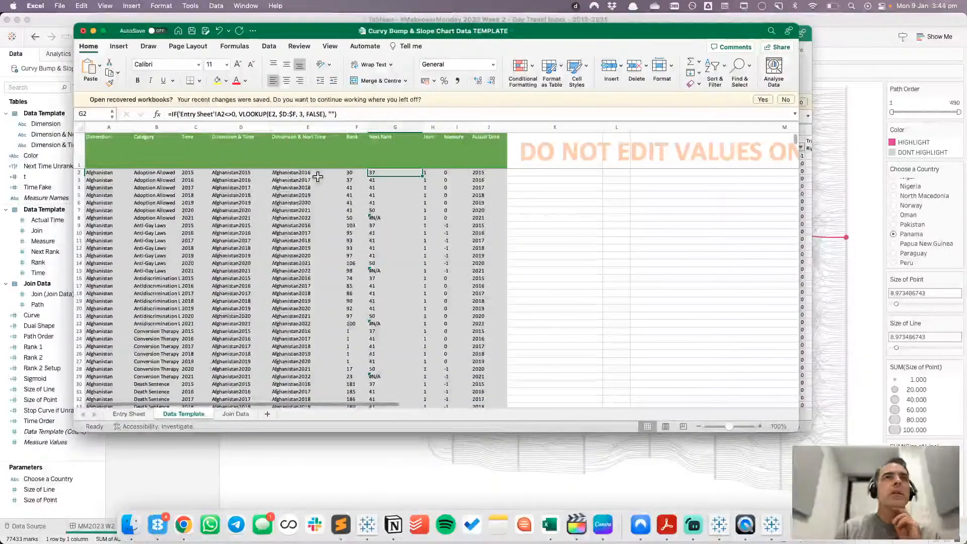
- Try F2 as the VLOOKUP lookup value in Next Rank cell G2, and undo that formula edit
{"action": "left_click", "coordinate": [272, 114]}
{"action": "key", "text": "BackSpace"}
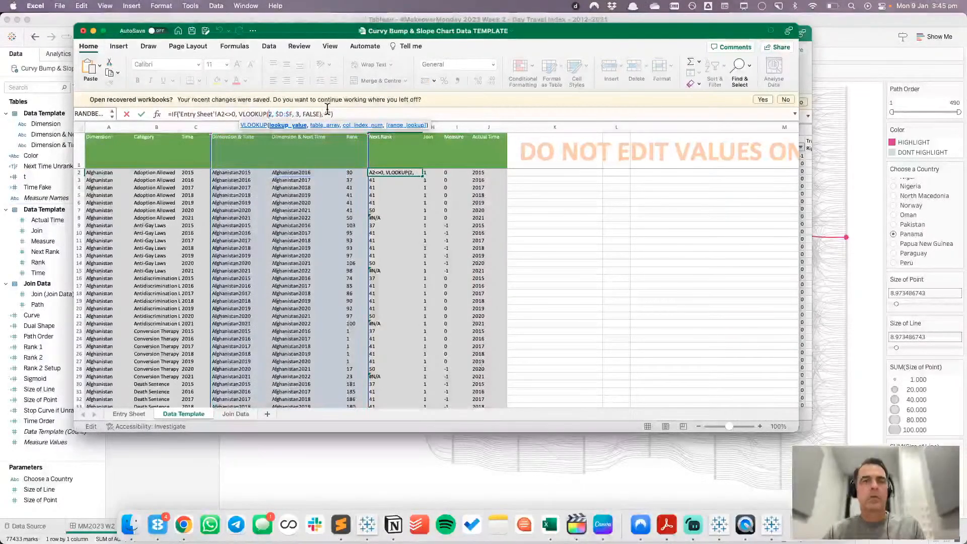
{"action": "type", "text": "F"}
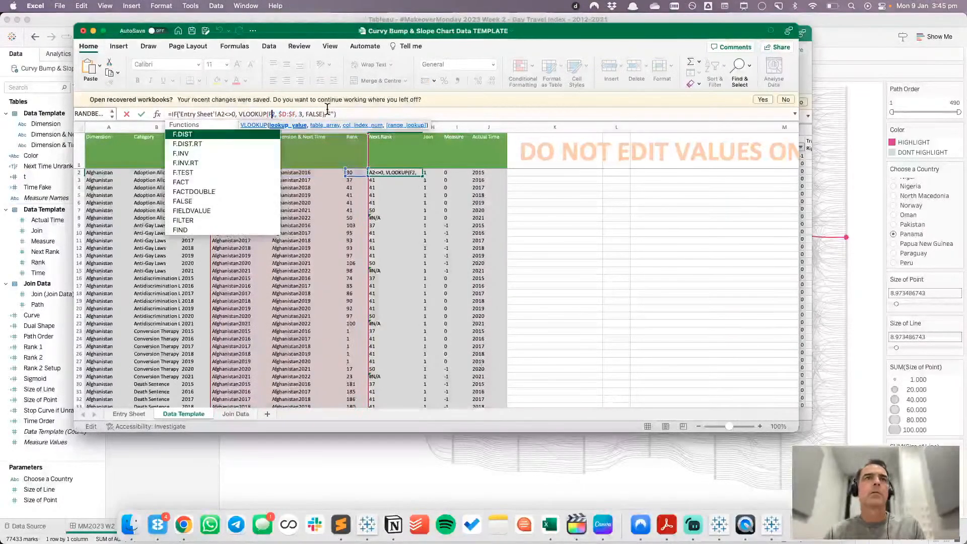
{"action": "left_click", "coordinate": [287, 114]}
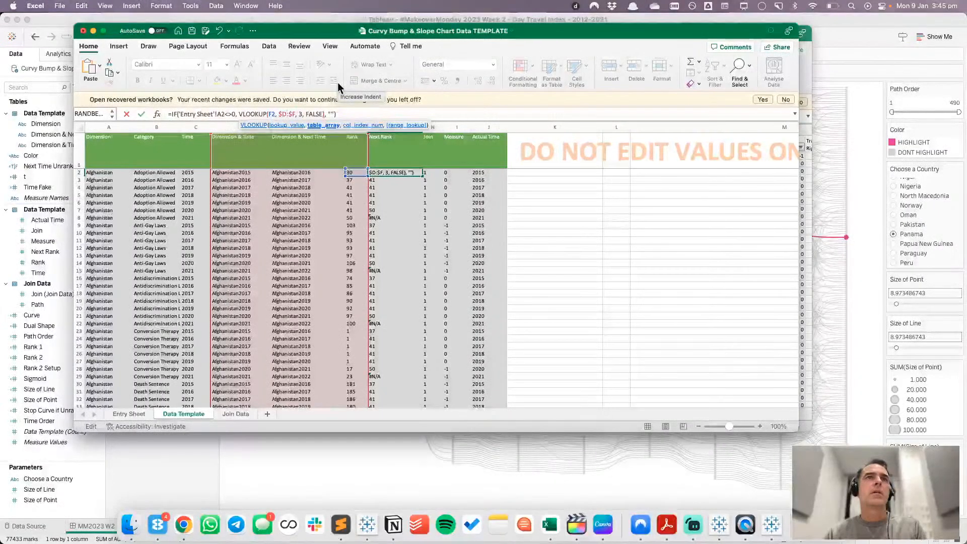
{"action": "type", "text": ":"}
{"action": "key", "text": "Return"}
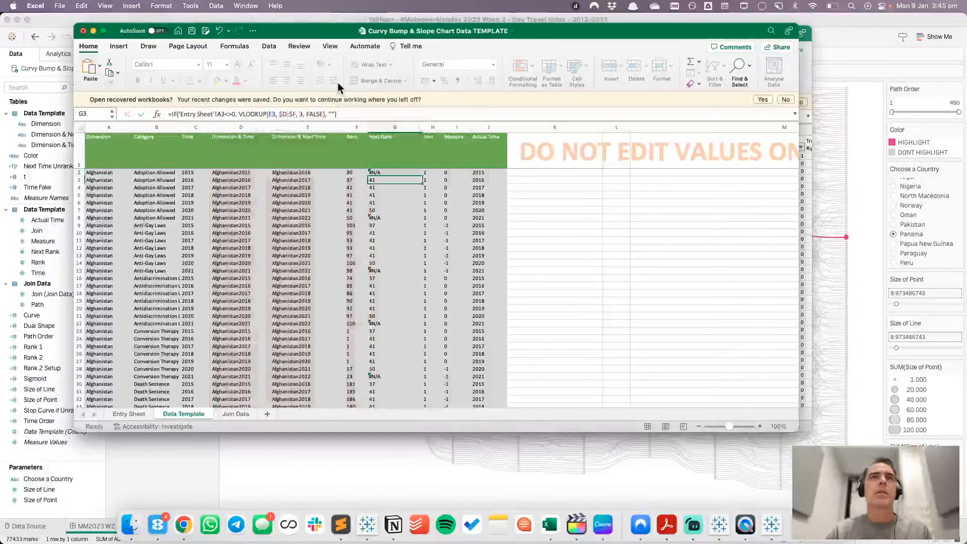
{"action": "key", "text": "Up"}
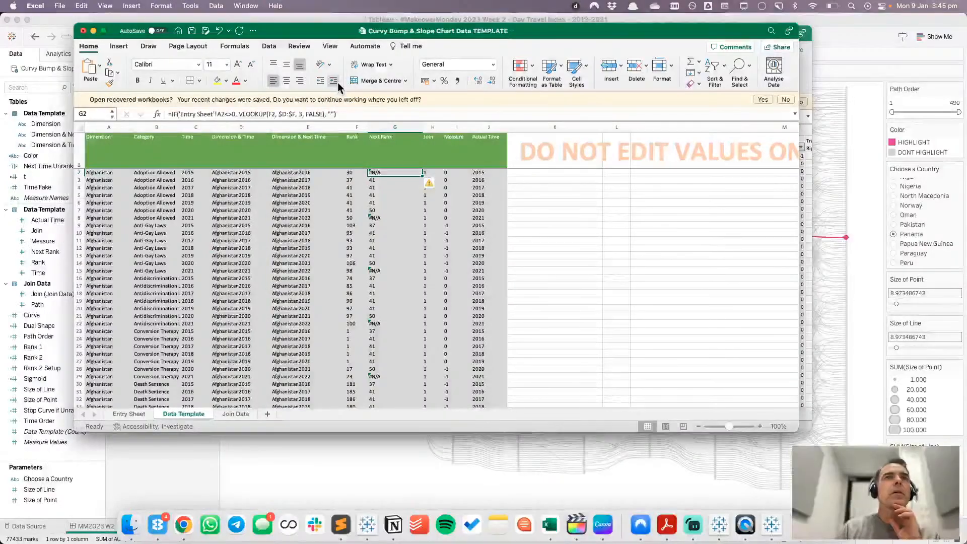
{"action": "key", "text": "super+z"}
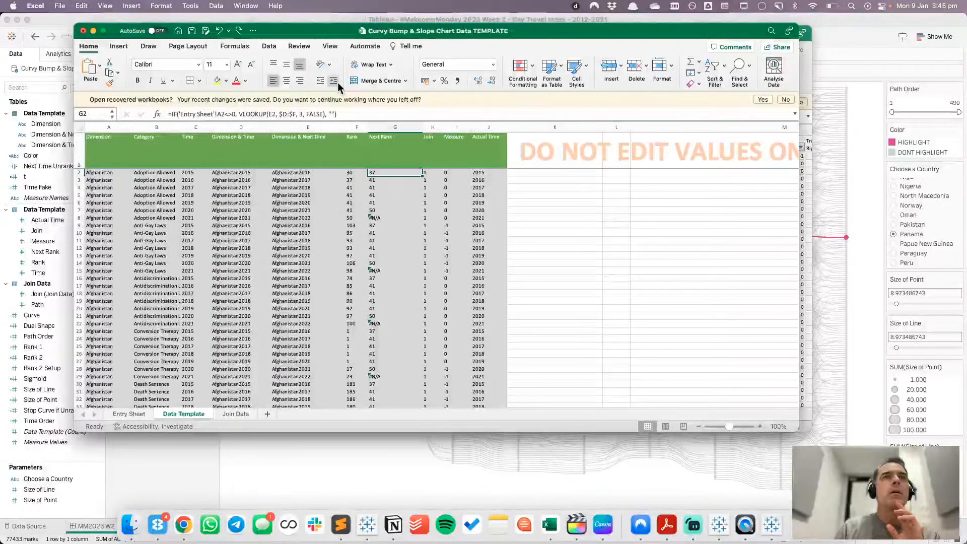
- Examine how the Dimension & Time, Dimension & Next Time and Rank columns feed the Next Rank lookup in the first data rows
{"action": "key", "text": "Left"}
{"action": "key", "text": "Right"}
{"action": "key", "text": "Left"}
{"action": "key", "text": "Right"}
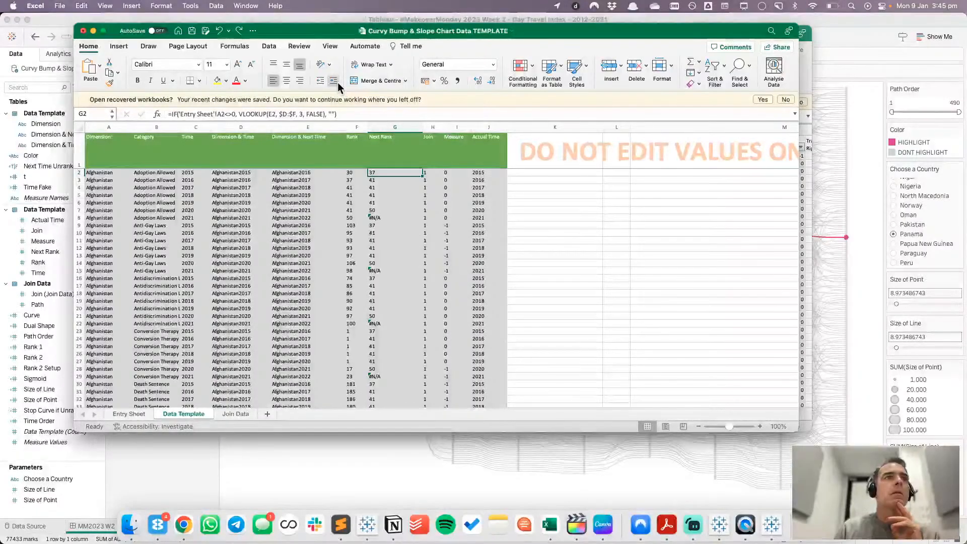
{"action": "key", "text": "Left"}
{"action": "key", "text": "Left"}
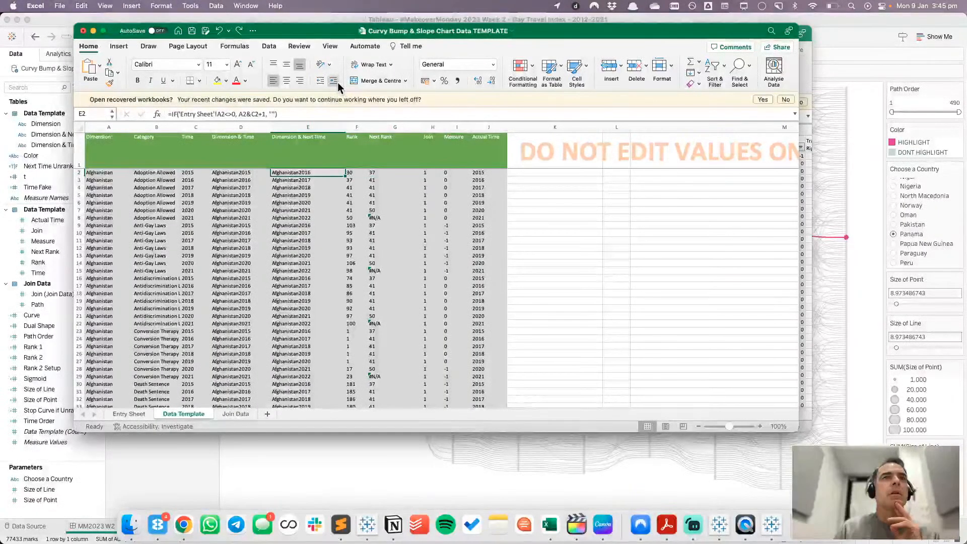
{"action": "key", "text": "Down"}
{"action": "key", "text": "Left"}
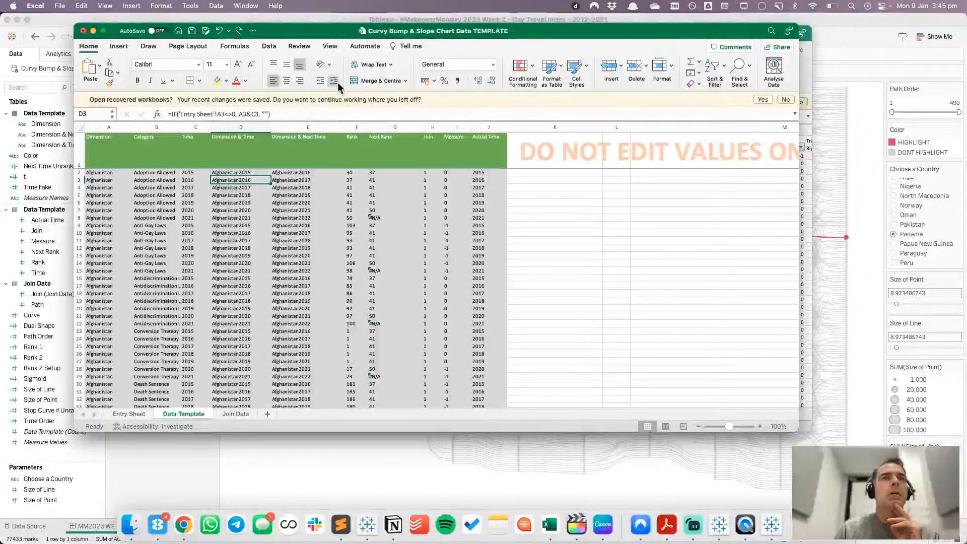
{"action": "key", "text": "Right"}
{"action": "key", "text": "Right"}
{"action": "key", "text": "Right"}
{"action": "key", "text": "Up"}
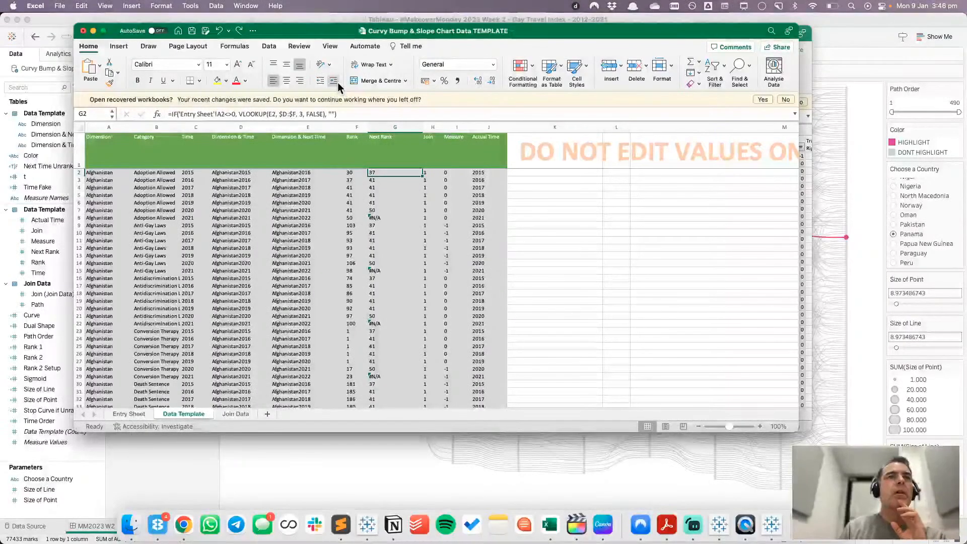
- Add the Category reference to the Dimension & Time formula in D2, making it =IF('Entry Sheet'!A2<>0, A2&B2&C2, "")
{"action": "key", "text": "Left"}
{"action": "key", "text": "Left"}
{"action": "key", "text": "Left"}
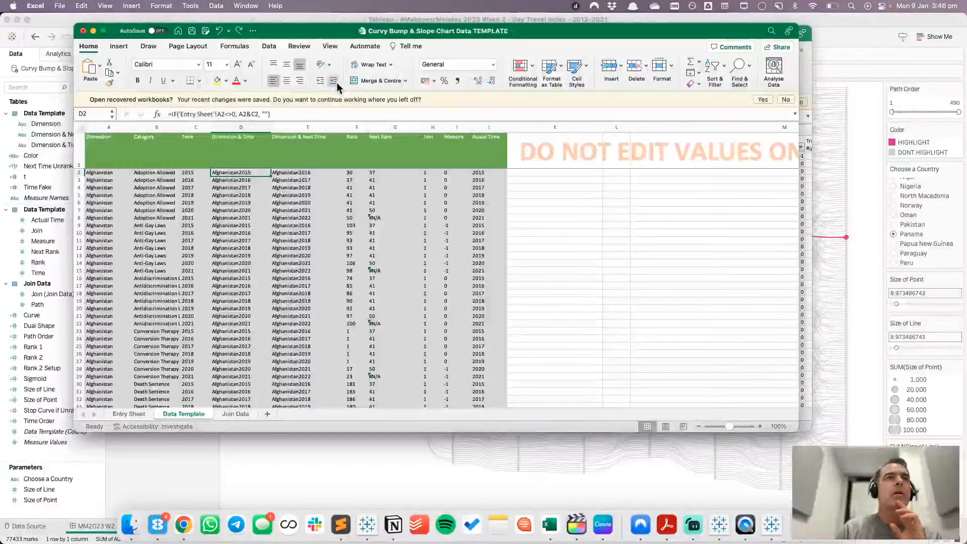
{"action": "left_click", "coordinate": [253, 114]}
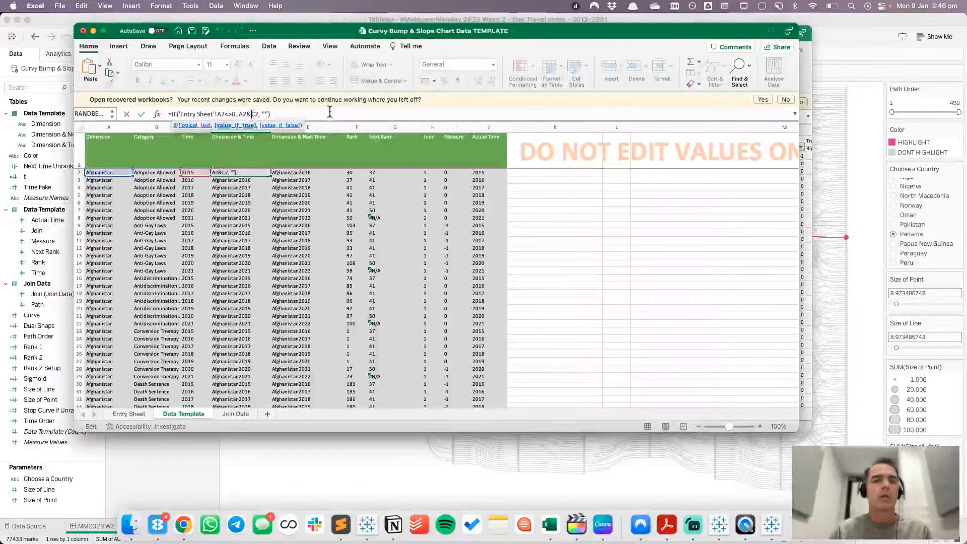
{"action": "type", "text": "B2"}
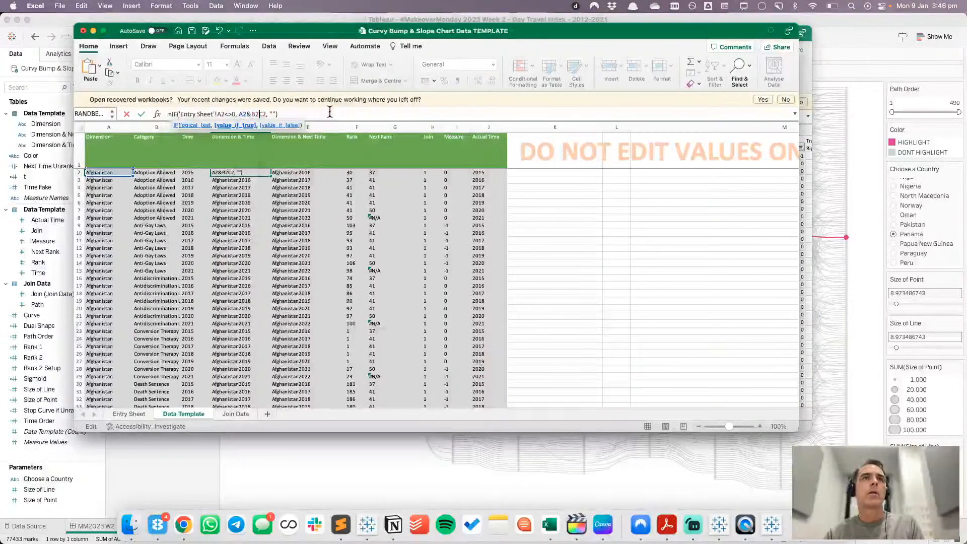
{"action": "type", "text": "&"}
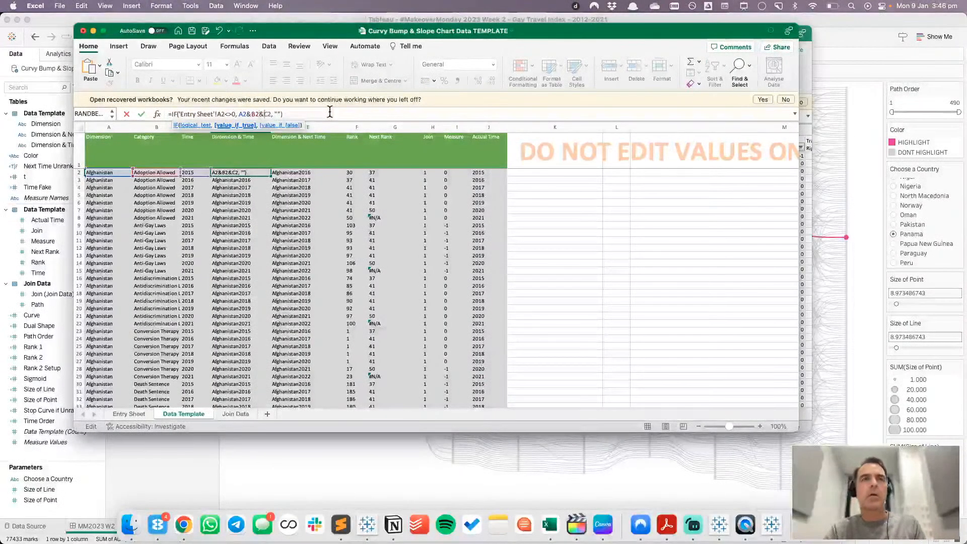
{"action": "key", "text": "Tab"}
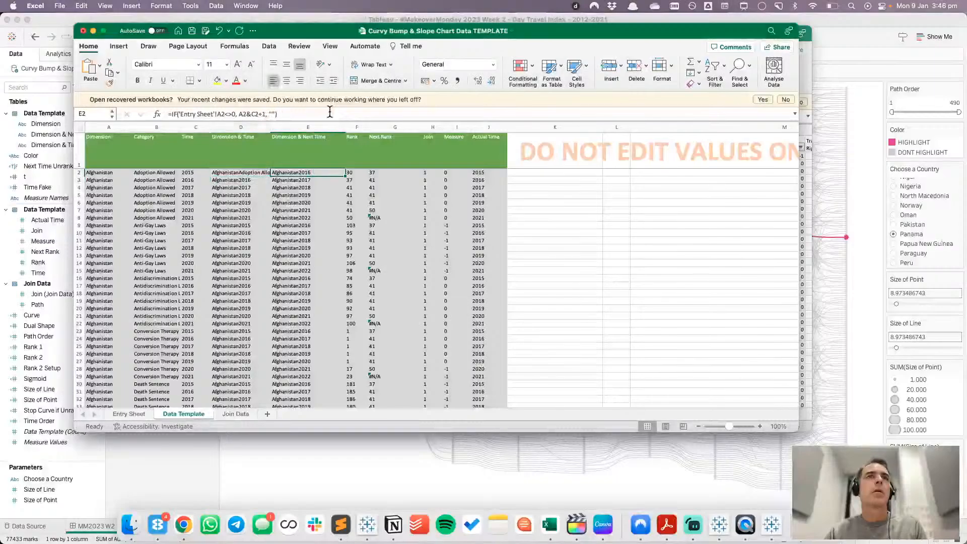
- Add the Category reference to the Dimension & Next Time formula in E2, making it =IF('Entry Sheet'!A2<>0, A2&B2&C2+1, "")
{"action": "left_click", "coordinate": [246, 115]}
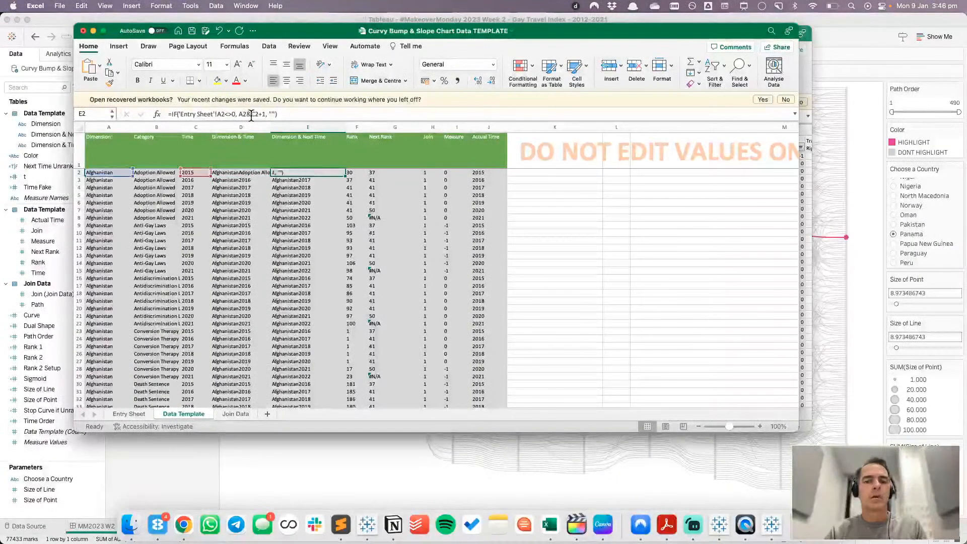
{"action": "type", "text": "B2"}
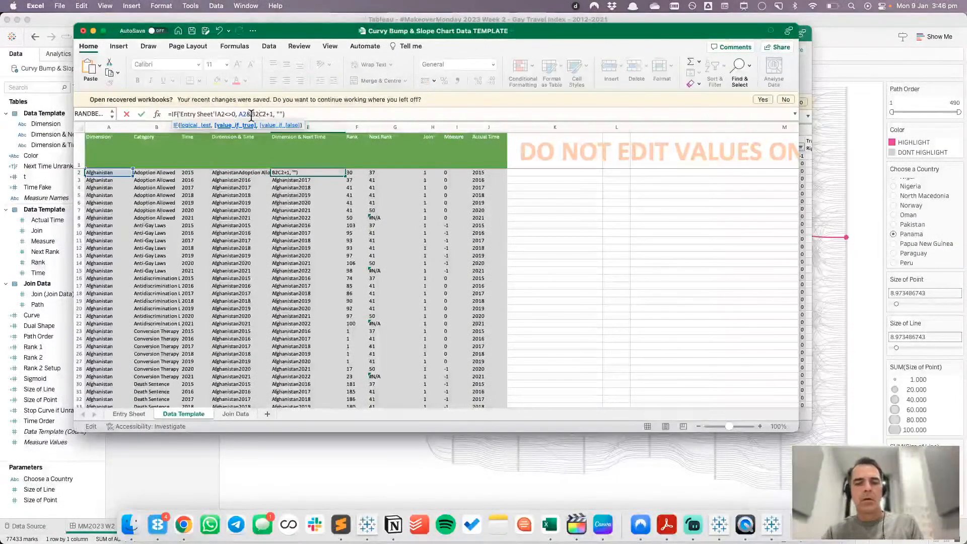
{"action": "type", "text": "&"}
{"action": "key", "text": "Return"}
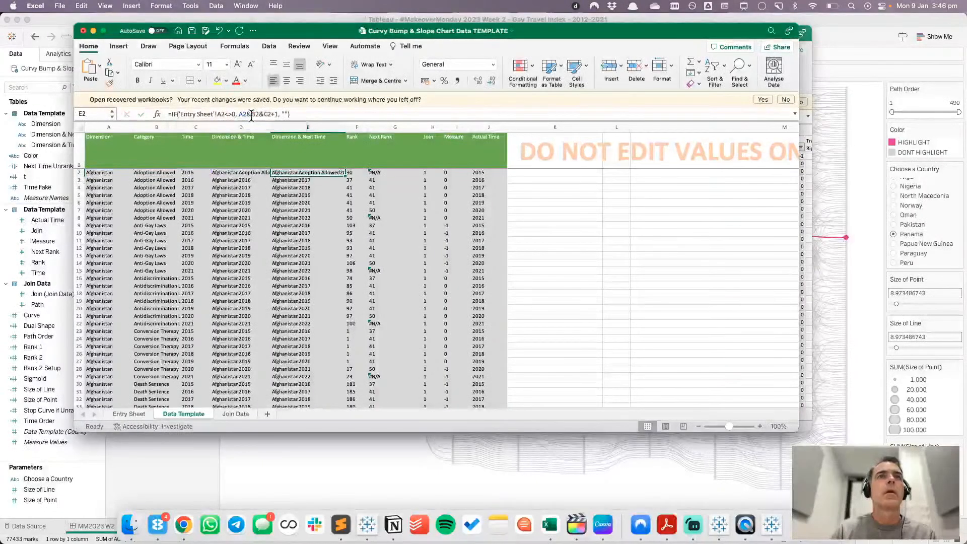
{"action": "key", "text": "Right"}
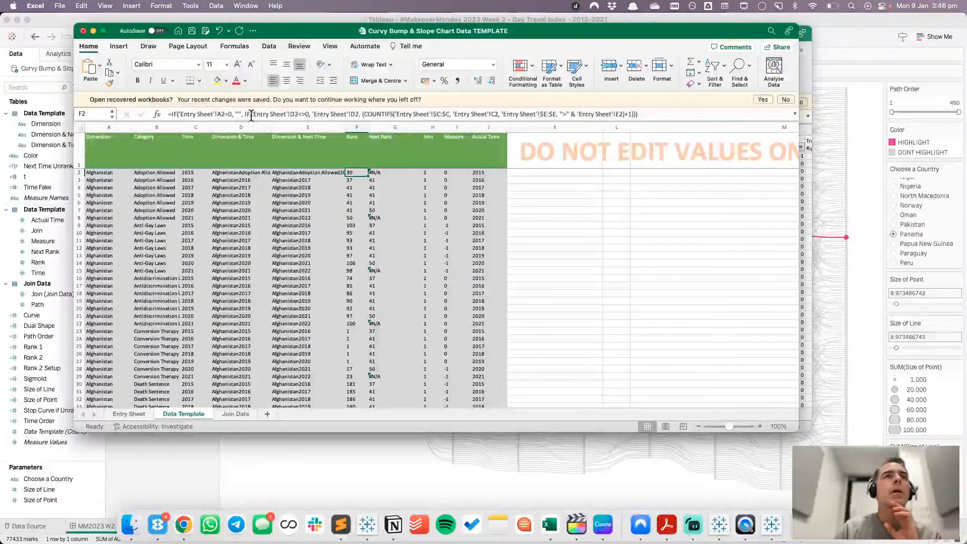
- Fill the D2 and E2 formulas down their columns and check the Next Rank values in the Adoption Allowed rows
{"action": "left_click_drag", "start_coordinate": [240, 172], "coordinate": [300, 172]}
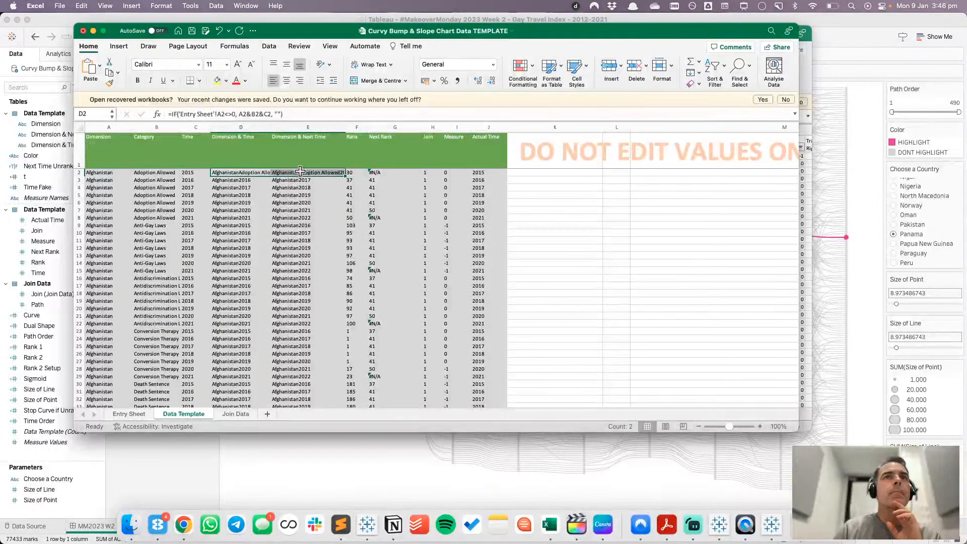
{"action": "double_click", "coordinate": [346, 175]}
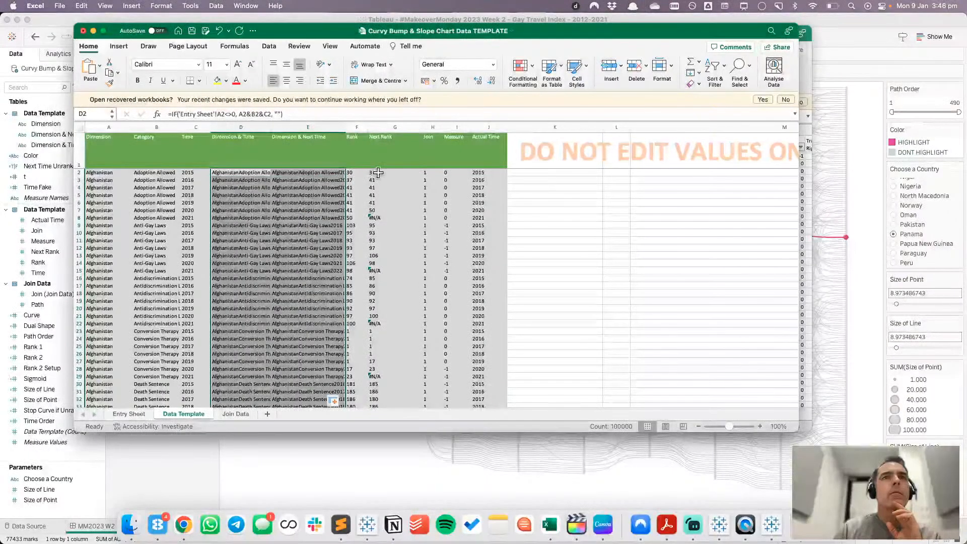
{"action": "left_click", "coordinate": [377, 173]}
{"action": "key", "text": "Down"}
{"action": "key", "text": "Down"}
{"action": "key", "text": "Down"}
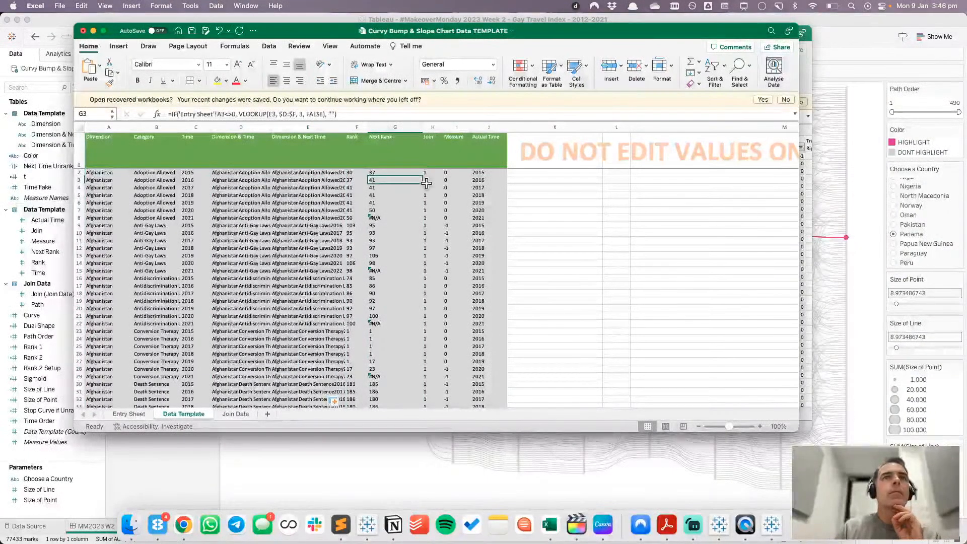
{"action": "key", "text": "Down"}
{"action": "key", "text": "Down"}
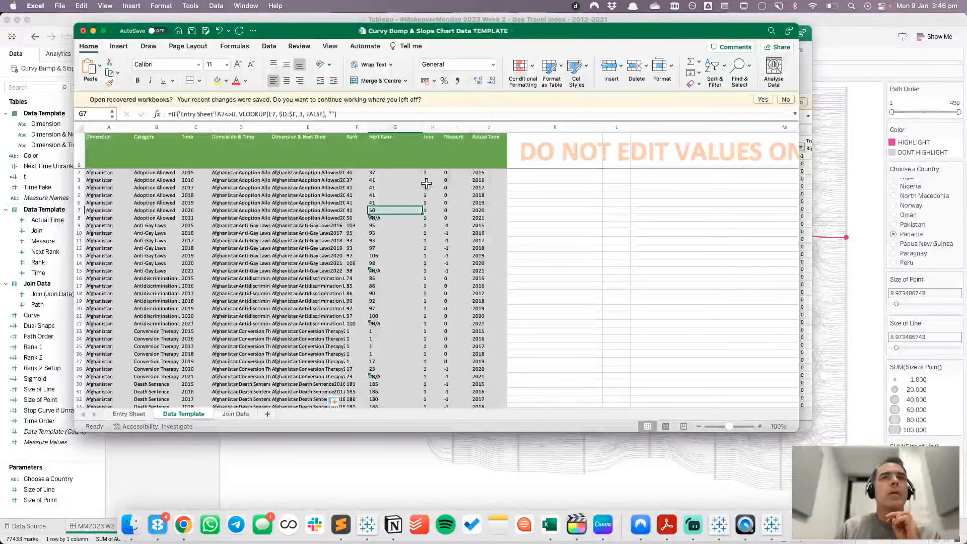
{"action": "key", "text": "Down"}
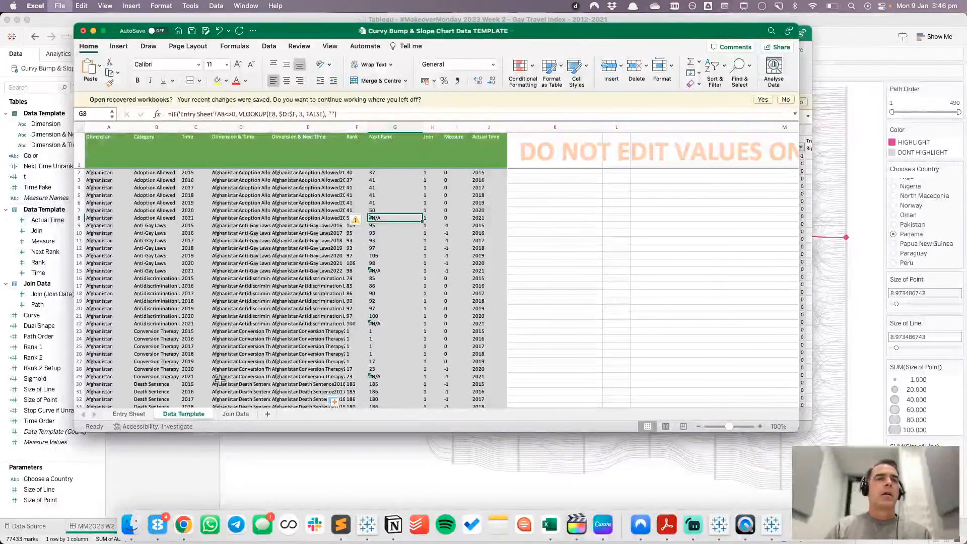
- Save the template workbook, switch to Tableau and refresh the Curvy Bump & Slope Chart data source
{"action": "key", "text": "super+s"}
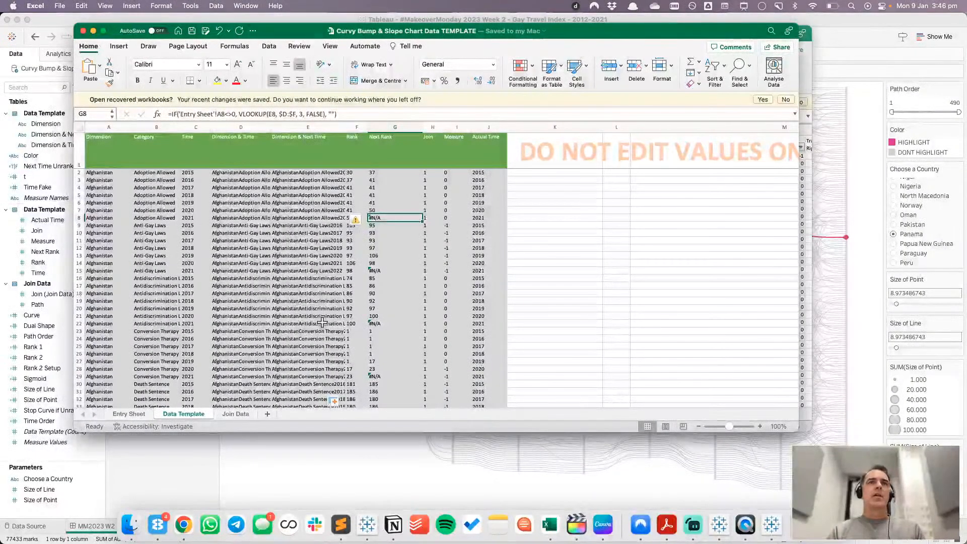
{"action": "left_click", "coordinate": [172, 468]}
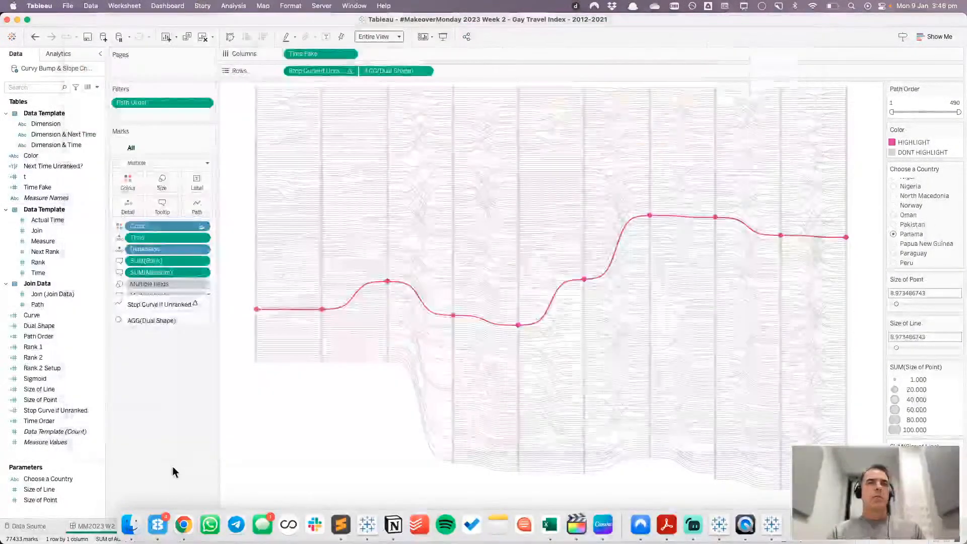
{"action": "right_click", "coordinate": [50, 68]}
{"action": "left_click", "coordinate": [66, 83]}
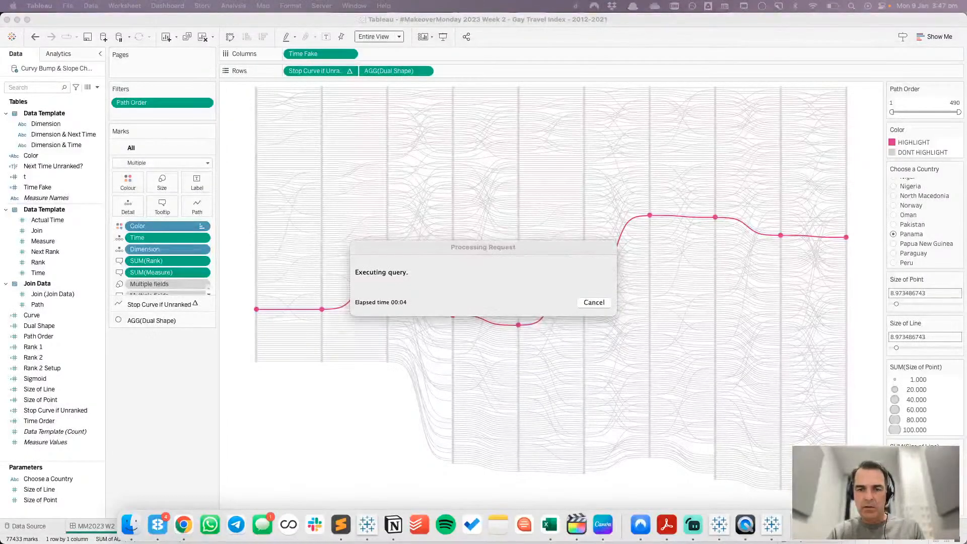
- Return to the refreshed Tableau sheet and filter the bump chart by Category, keeping only Total
{"action": "key", "text": "super+Tab"}
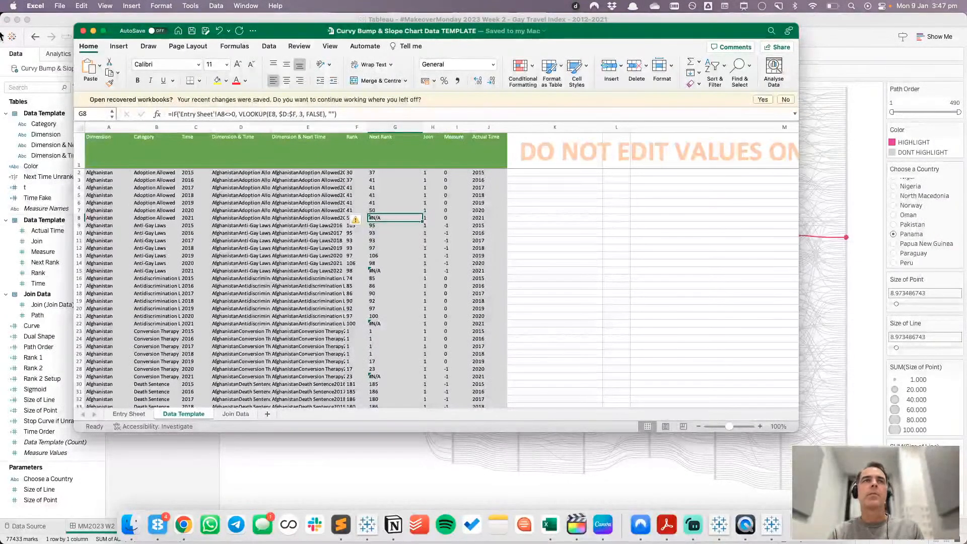
{"action": "left_click", "coordinate": [822, 18]}
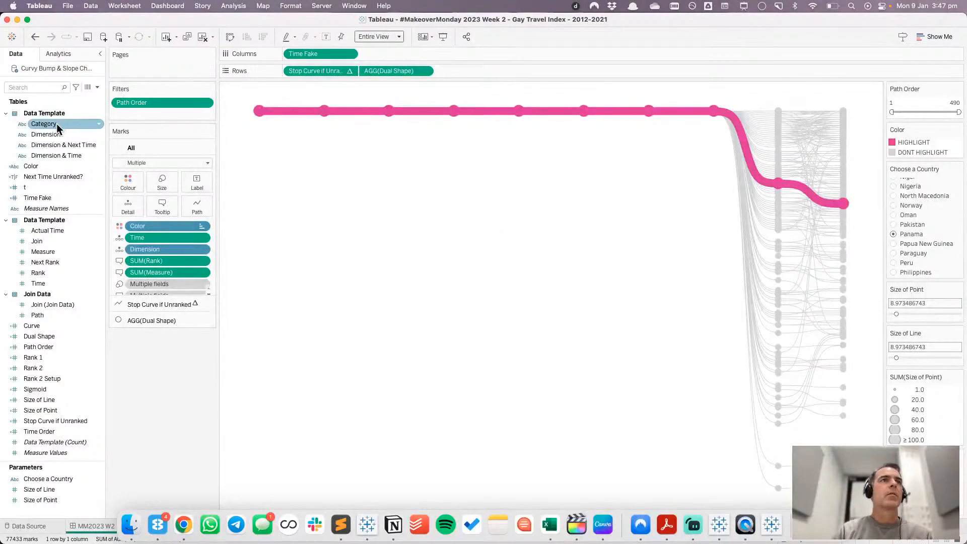
{"action": "left_click_drag", "start_coordinate": [56, 123], "coordinate": [117, 116]}
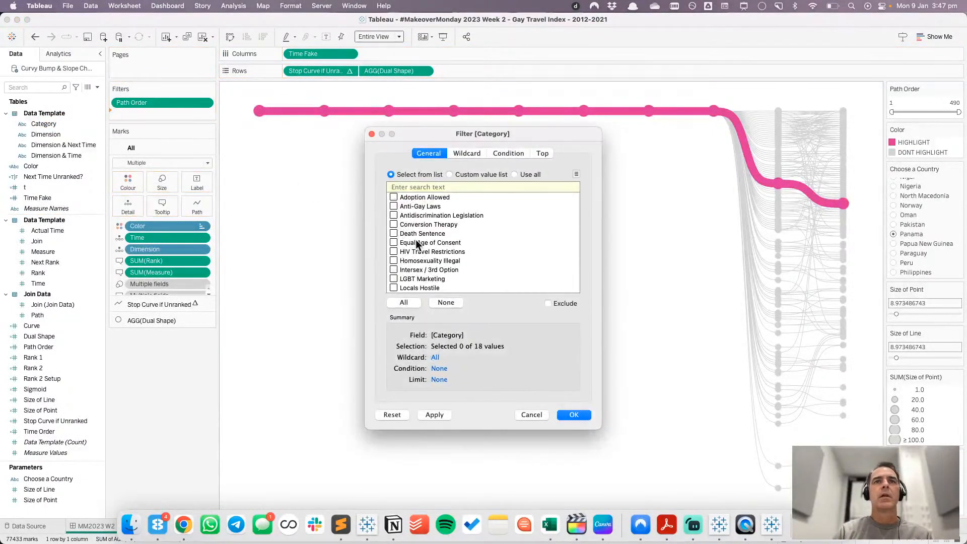
{"action": "scroll", "coordinate": [416, 240], "scroll_direction": "down", "scroll_amount": 3}
{"action": "left_click", "coordinate": [393, 279]}
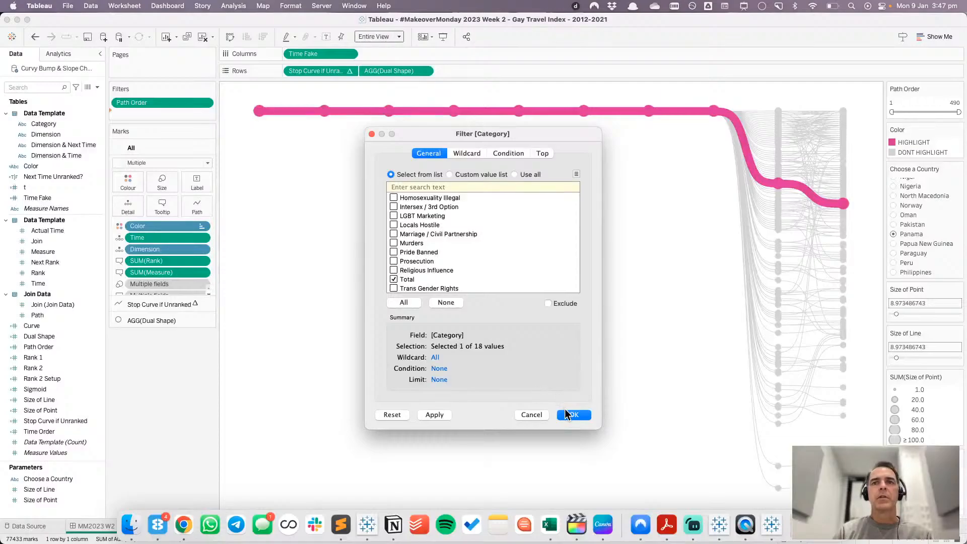
{"action": "key", "text": "Return"}
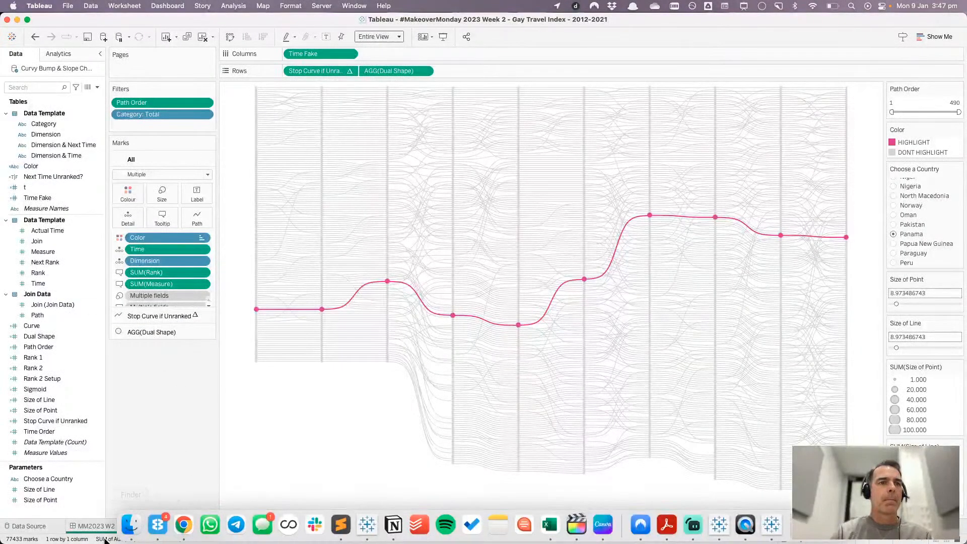
- Go to the MM2023 W2 dashboard and show the Category filter for the bump chart on it
{"action": "double_click", "coordinate": [229, 24]}
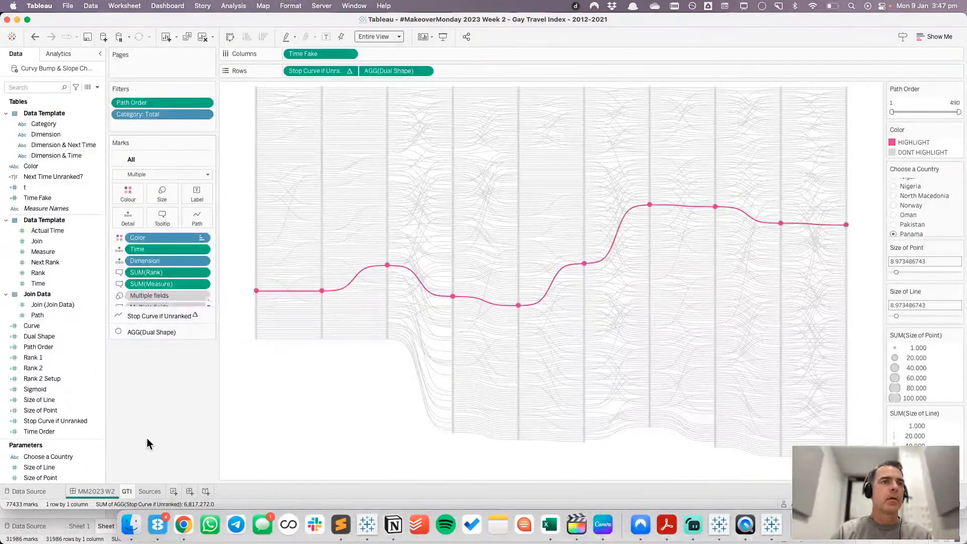
{"action": "left_click", "coordinate": [109, 491]}
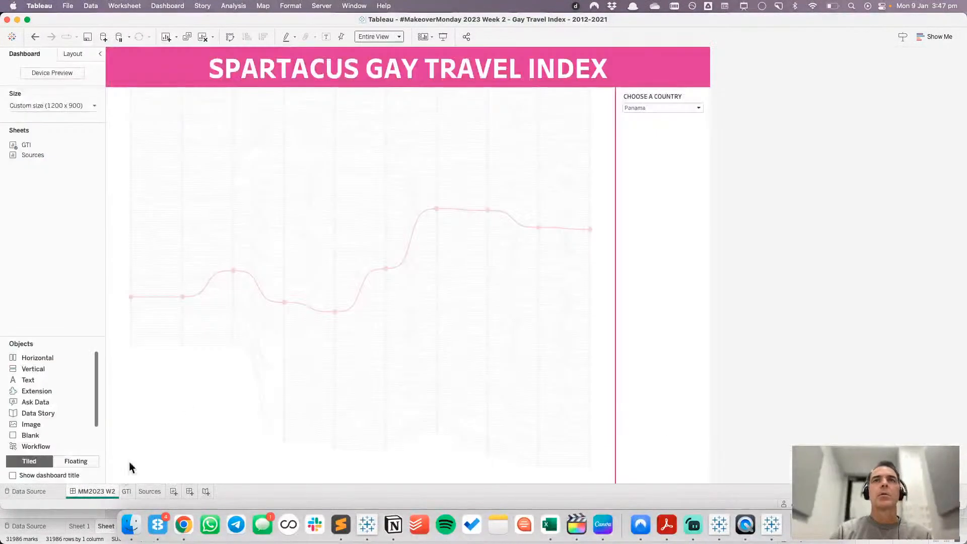
{"action": "left_click", "coordinate": [602, 139]}
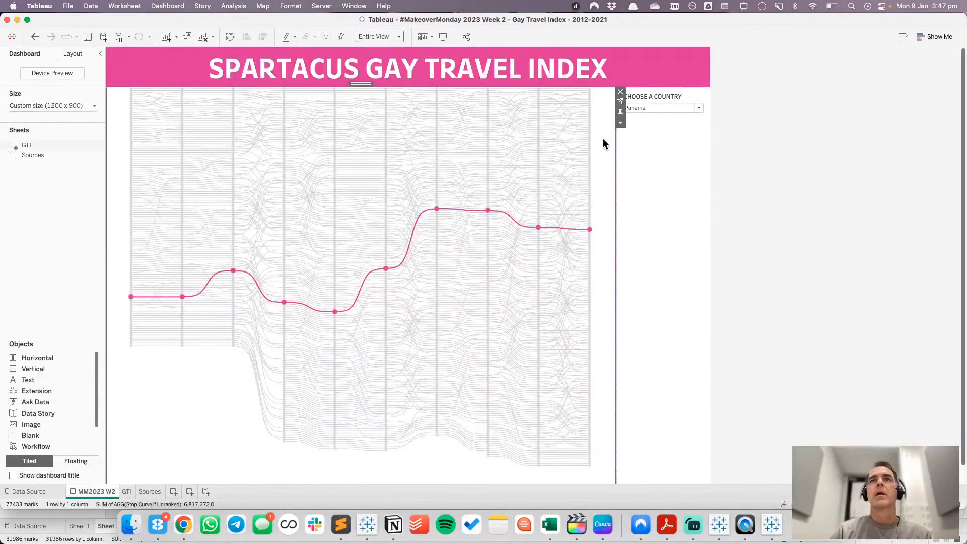
{"action": "left_click", "coordinate": [620, 124]}
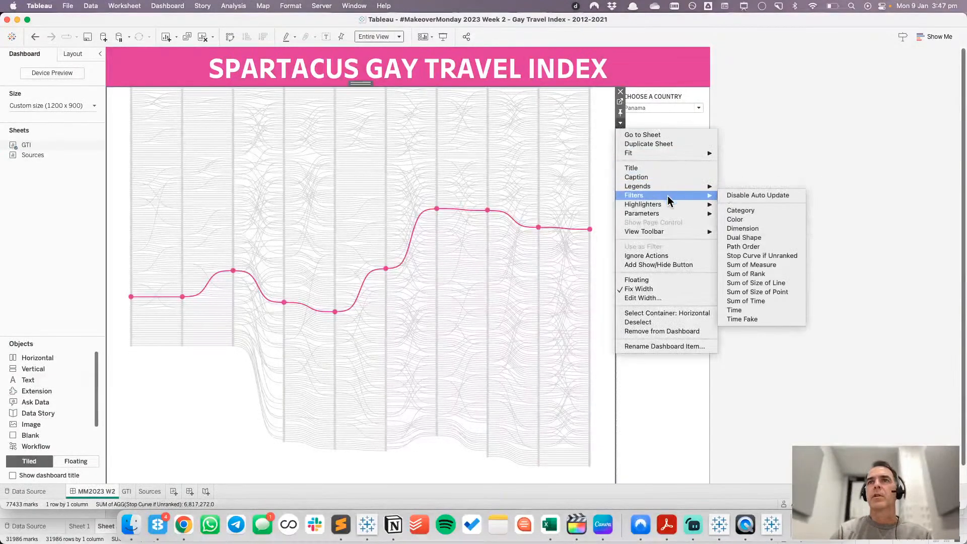
{"action": "mouse_move", "coordinate": [702, 196]}
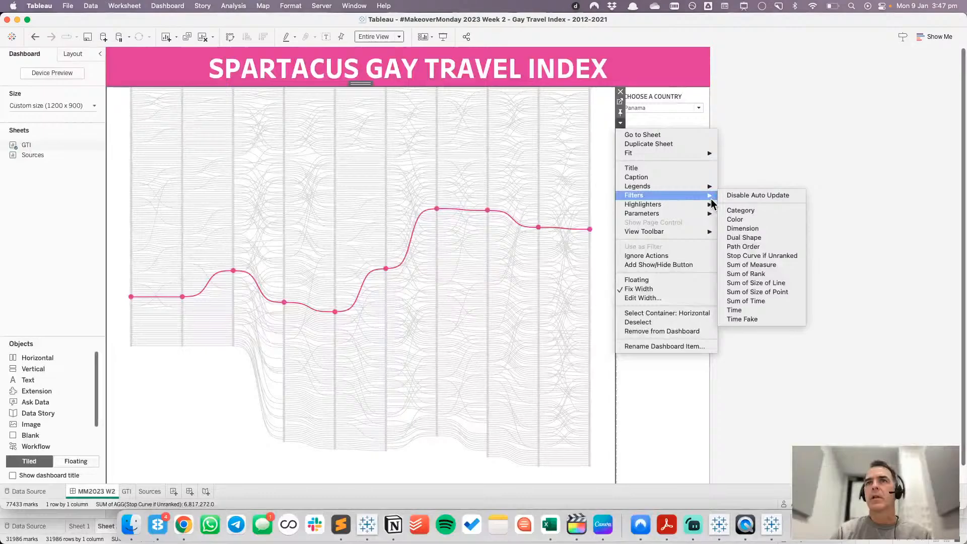
{"action": "left_click", "coordinate": [735, 212]}
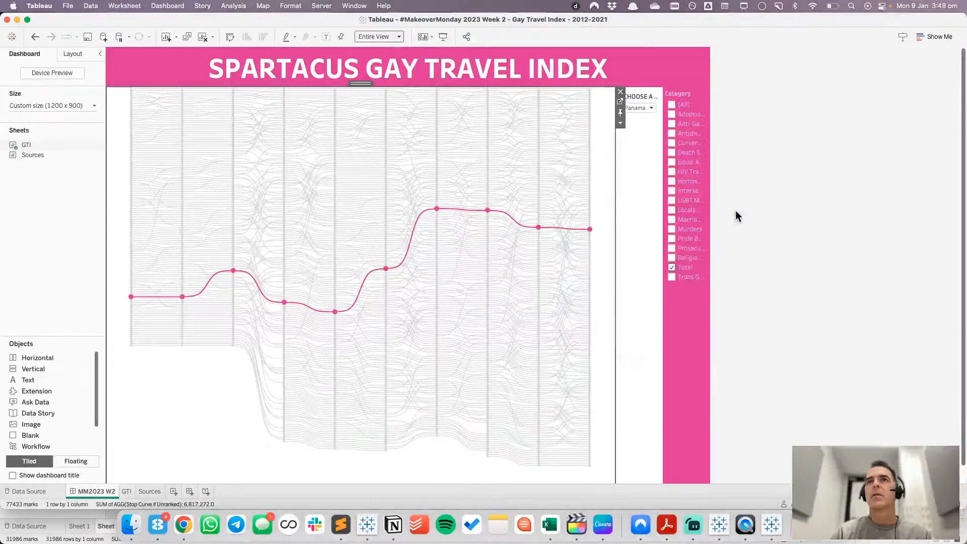
- Try to move the Category filter directly beneath the country selector
{"action": "left_click", "coordinate": [681, 90]}
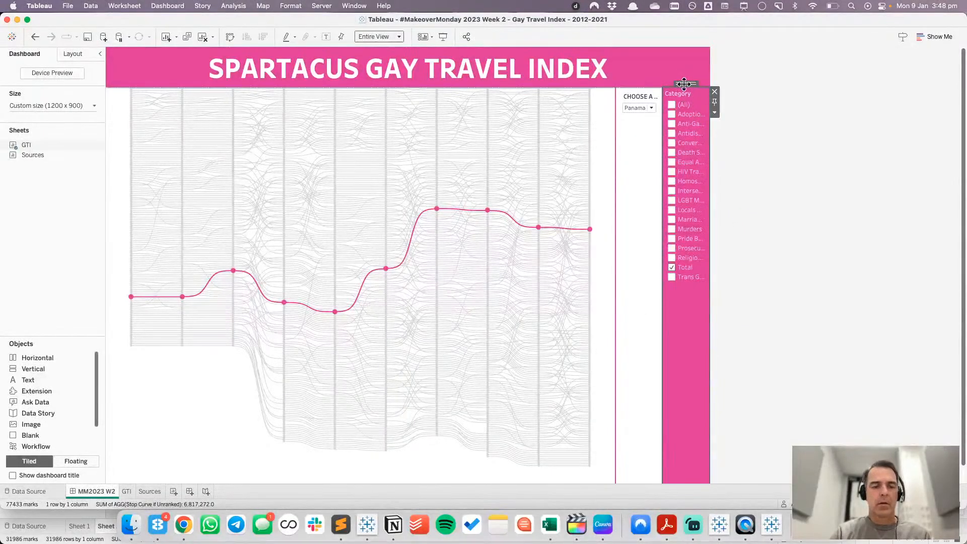
{"action": "left_click_drag", "start_coordinate": [684, 84], "coordinate": [641, 127]}
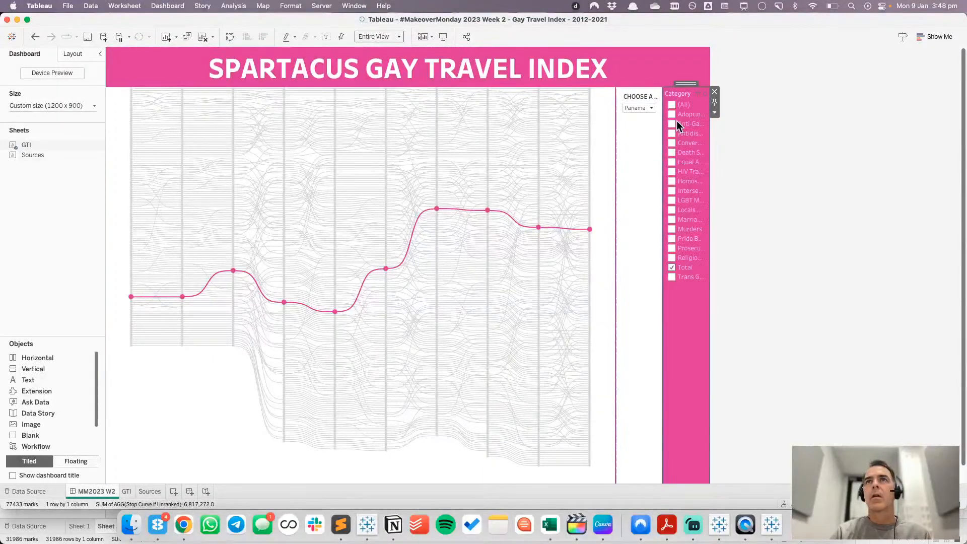
{"action": "left_click_drag", "start_coordinate": [686, 85], "coordinate": [676, 117]}
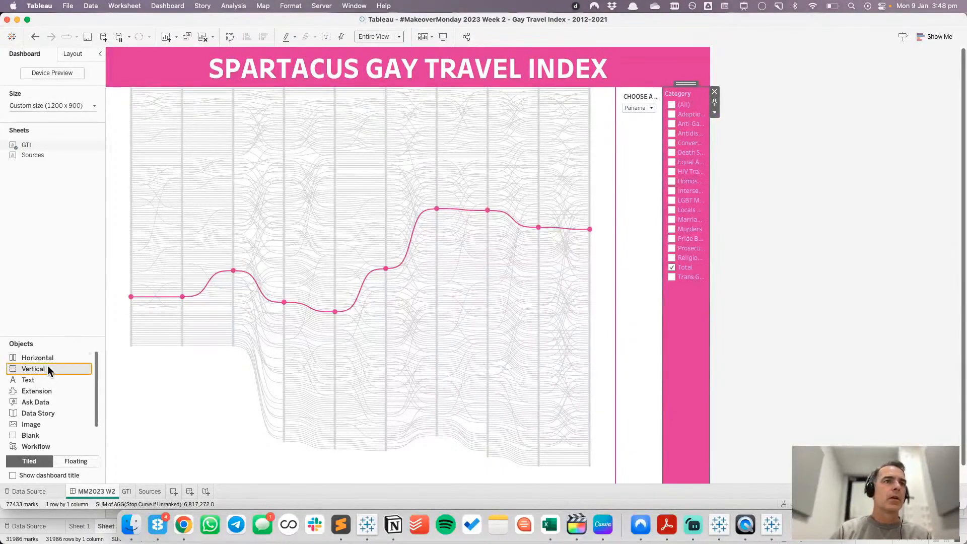
- Add a vertical container beside the chart and stack the Category filter beneath the country selector in it
{"action": "left_click_drag", "start_coordinate": [47, 367], "coordinate": [670, 96]}
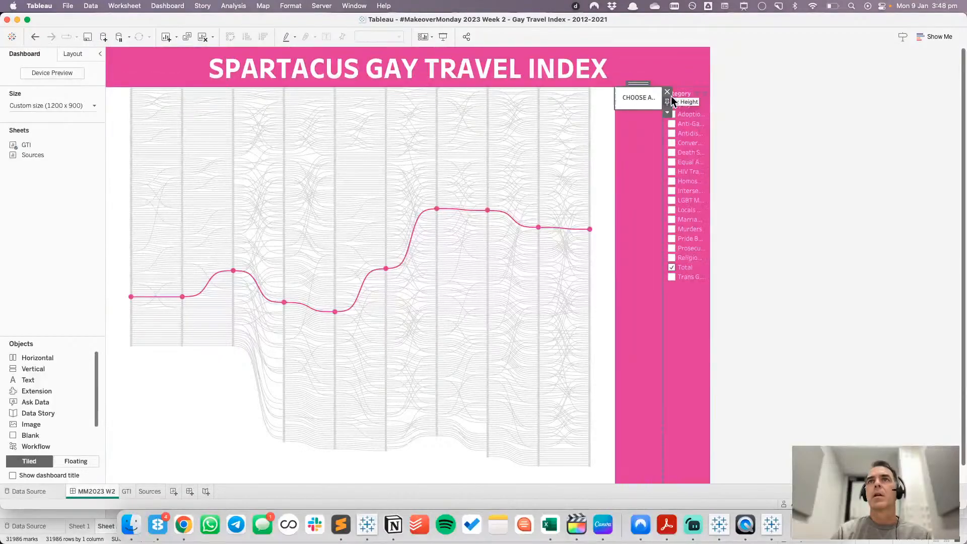
{"action": "left_click", "coordinate": [683, 92]}
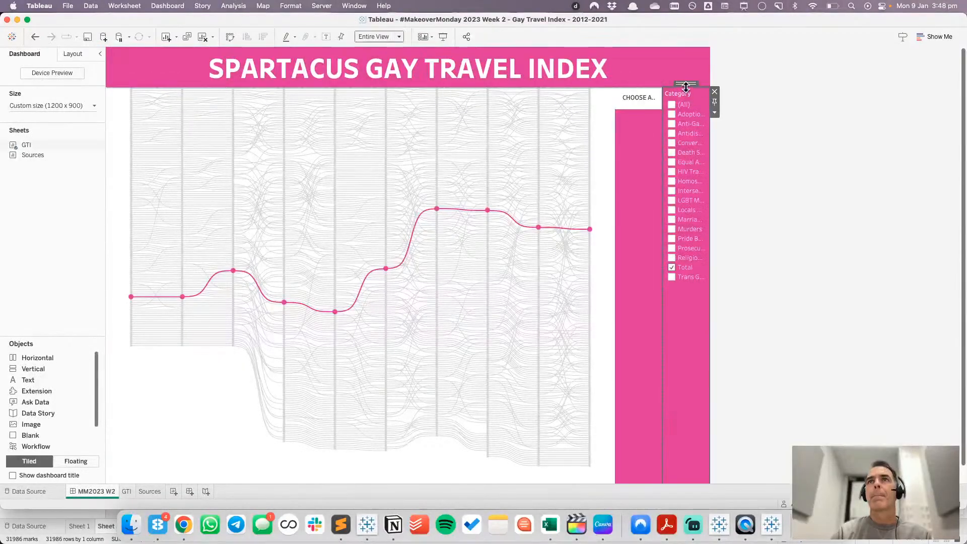
{"action": "left_click_drag", "start_coordinate": [685, 84], "coordinate": [643, 129]}
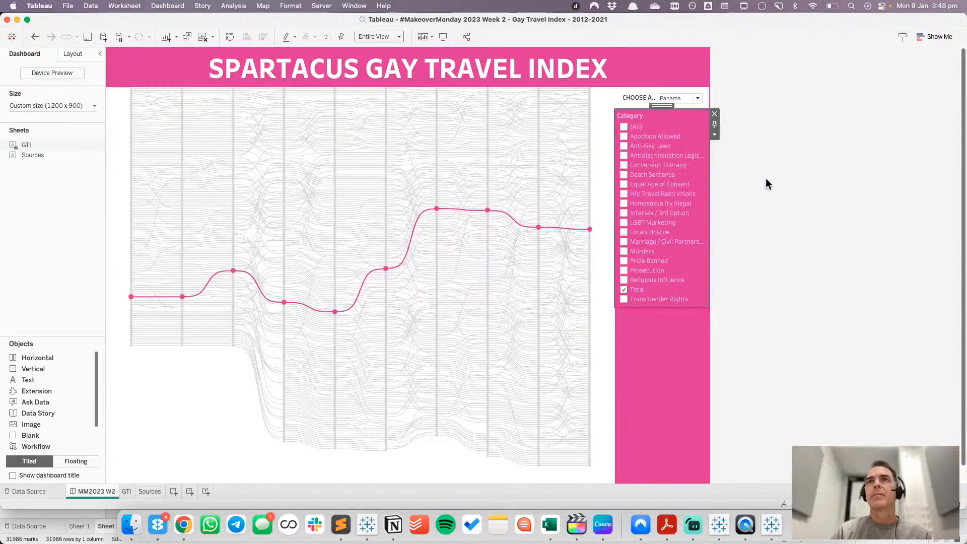
{"action": "left_click", "coordinate": [743, 168]}
- Set the height of the Choose a Country selector to 70 pixels
{"action": "left_click", "coordinate": [641, 101]}
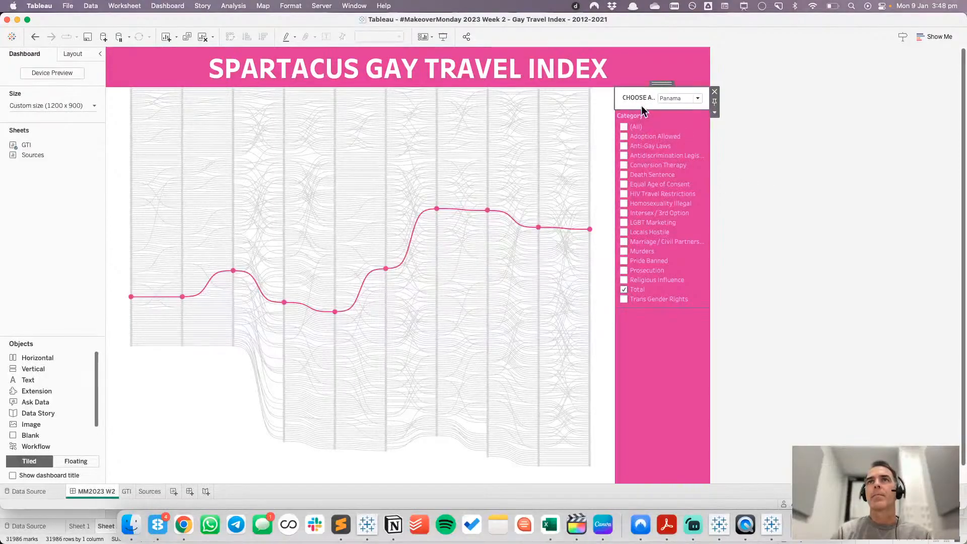
{"action": "left_click", "coordinate": [714, 113]}
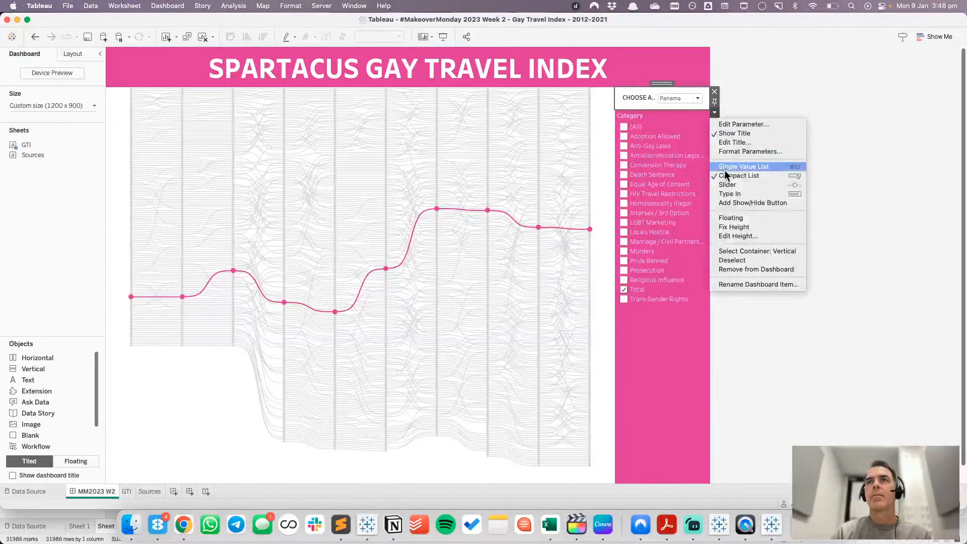
{"action": "left_click", "coordinate": [728, 236]}
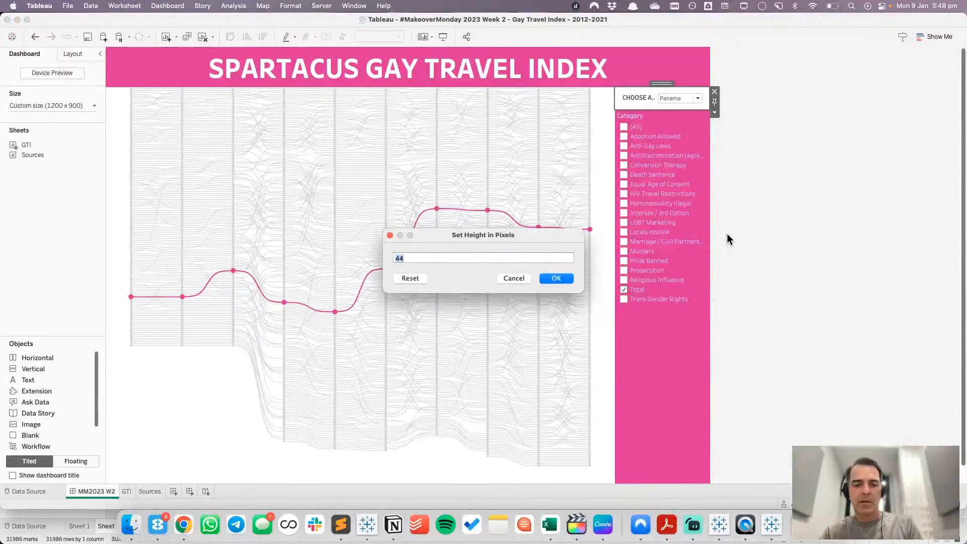
{"action": "type", "text": "70"}
{"action": "key", "text": "Return"}
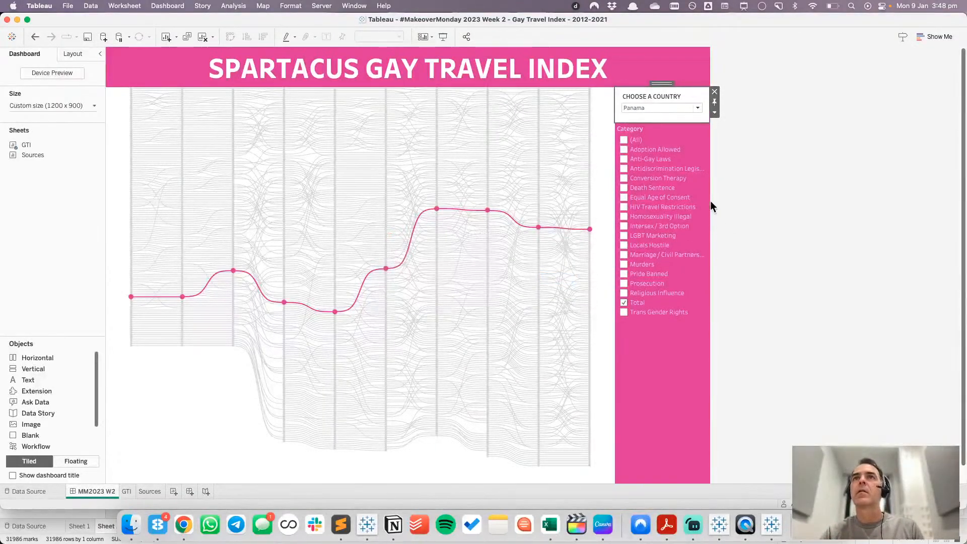
- Change the Category filter's display to a single value list
{"action": "left_click", "coordinate": [674, 133]}
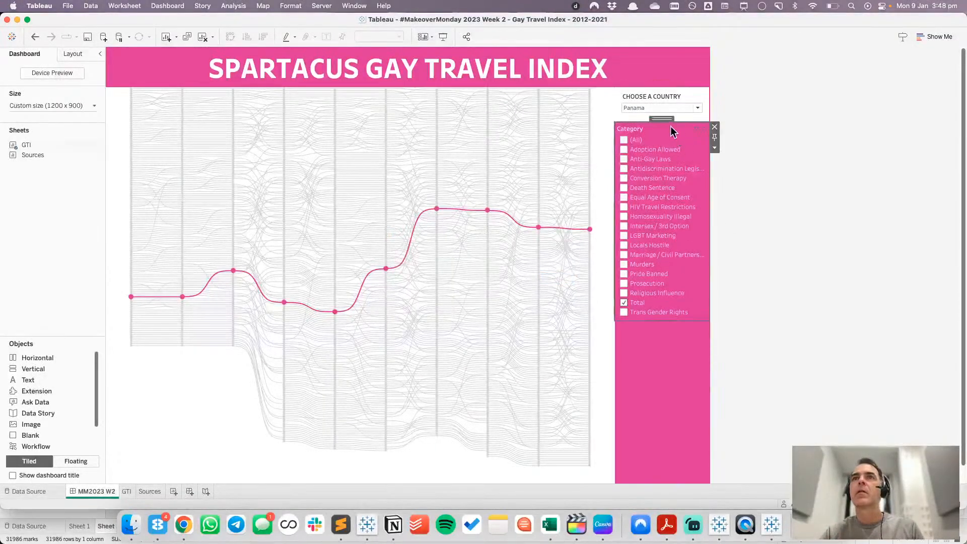
{"action": "left_click", "coordinate": [715, 149]}
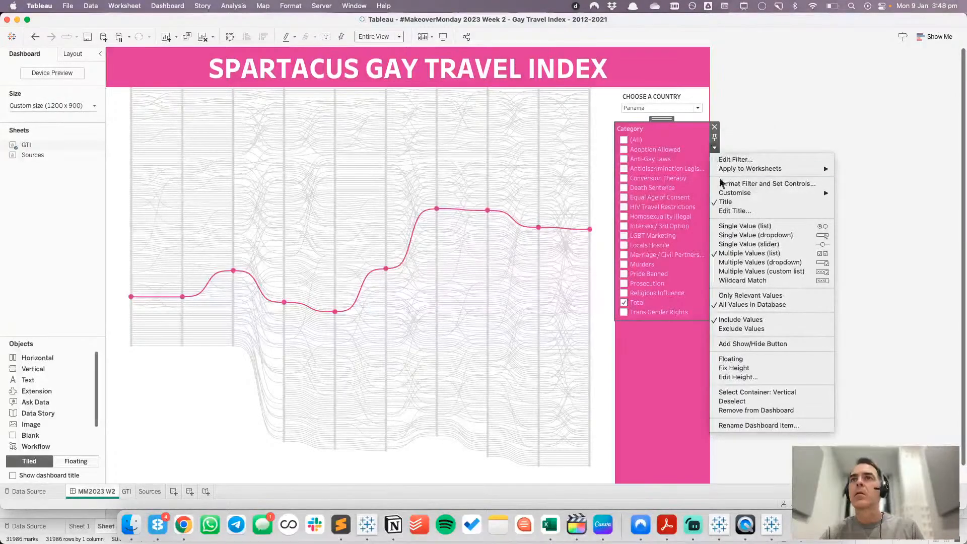
{"action": "left_click", "coordinate": [733, 228]}
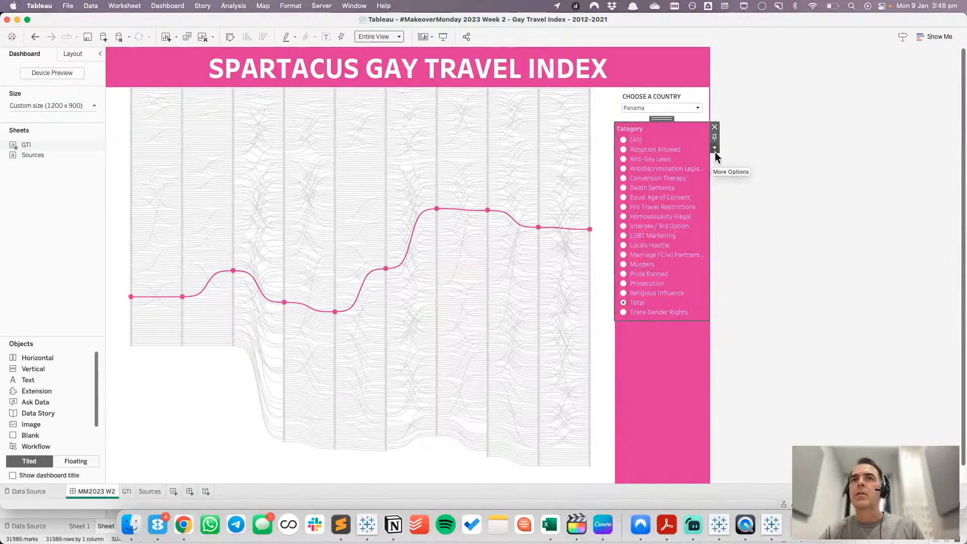
- Set the background of the vertical container holding the country selector and Category filter to white
{"action": "left_click", "coordinate": [633, 411]}
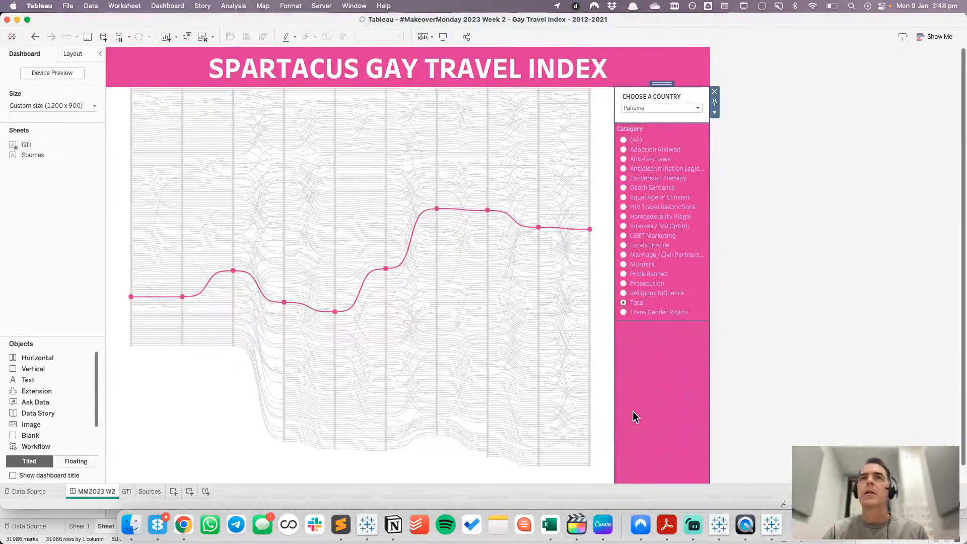
{"action": "left_click", "coordinate": [71, 54]}
{"action": "left_click", "coordinate": [87, 240]}
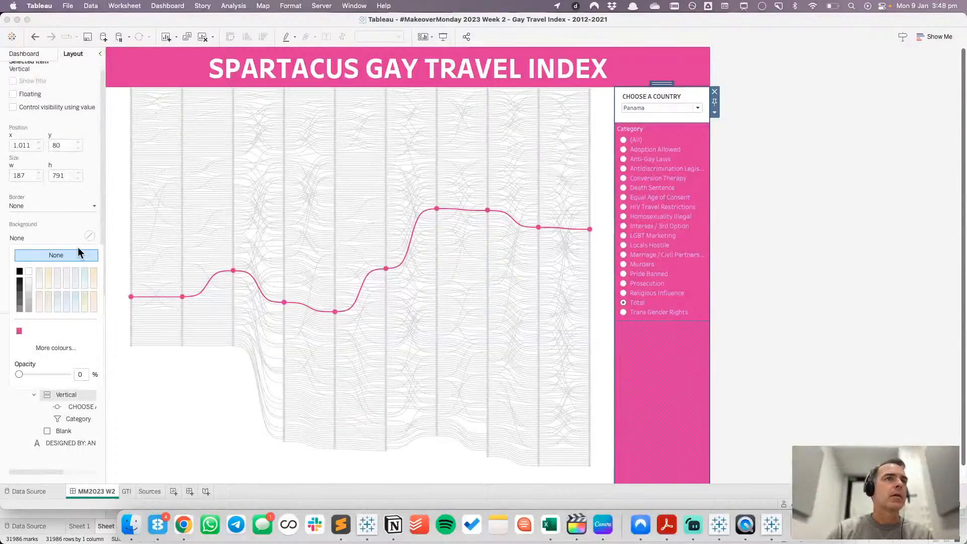
{"action": "left_click", "coordinate": [28, 271]}
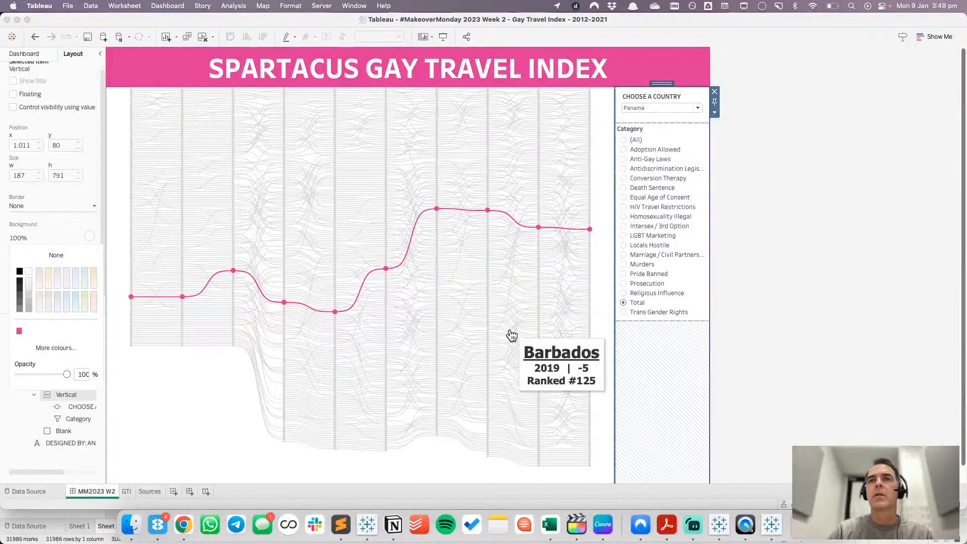
{"action": "left_click", "coordinate": [789, 348]}
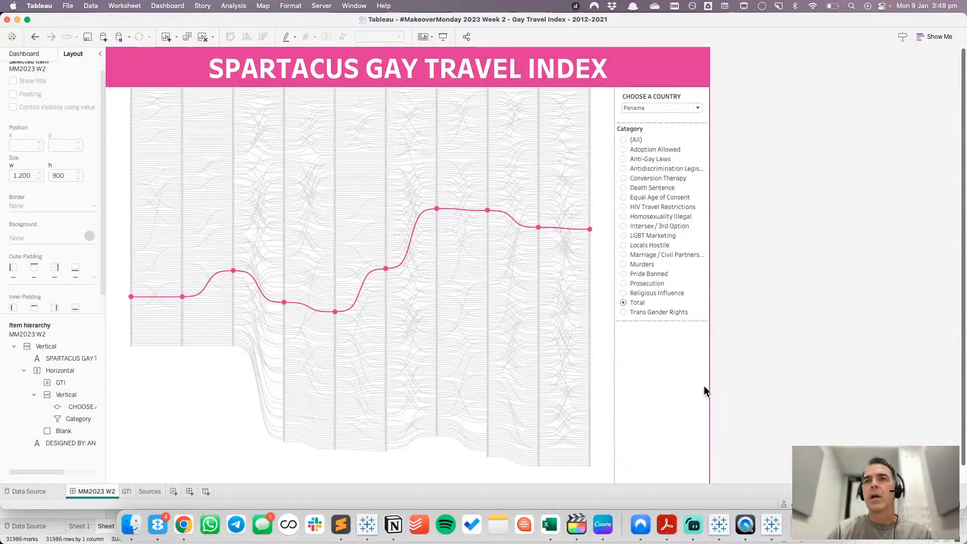
- Move the narrow Blank divider between the bump chart and the vertical container of controls
{"action": "left_click", "coordinate": [67, 430]}
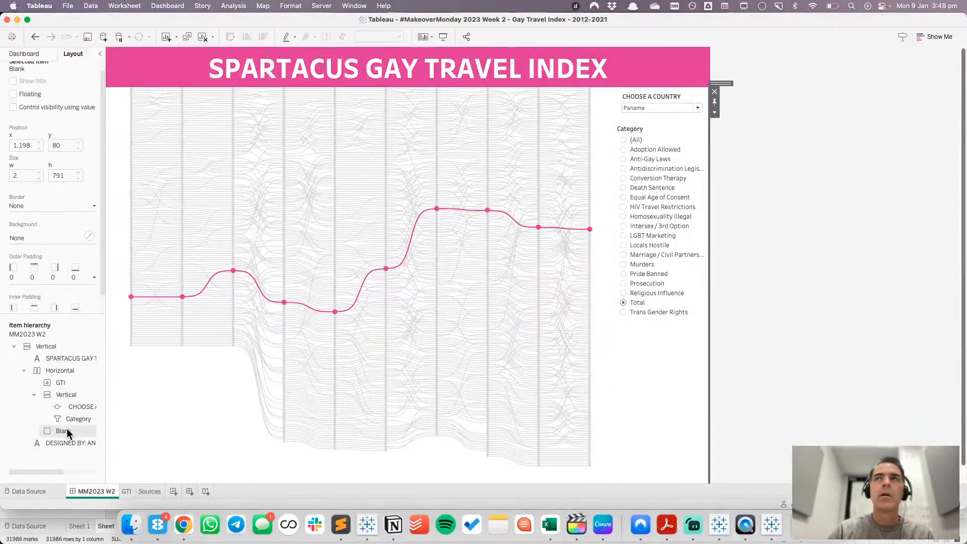
{"action": "left_click_drag", "start_coordinate": [720, 83], "coordinate": [612, 117]}
{"action": "left_click", "coordinate": [757, 152]}
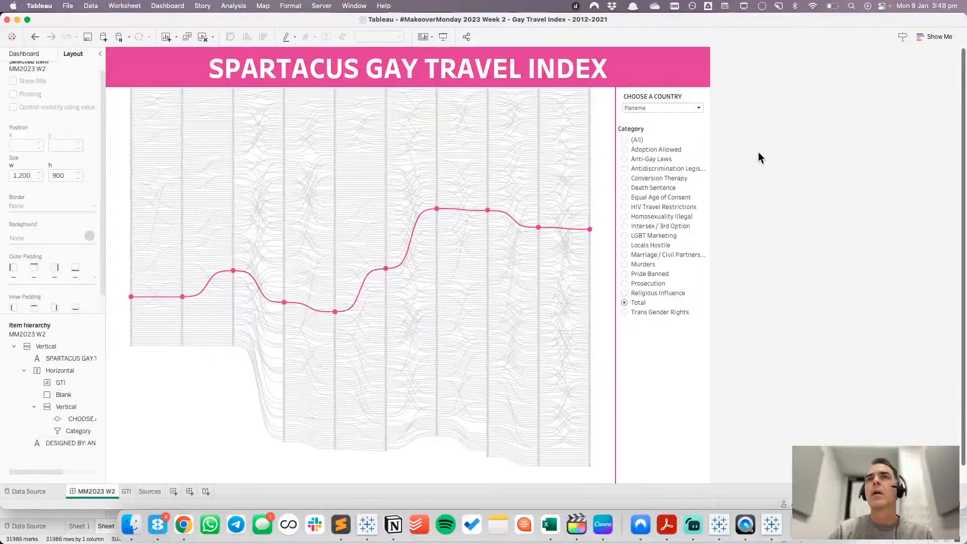
- Set the inner padding of the vertical container of controls to 10 on all sides
{"action": "left_click", "coordinate": [665, 385]}
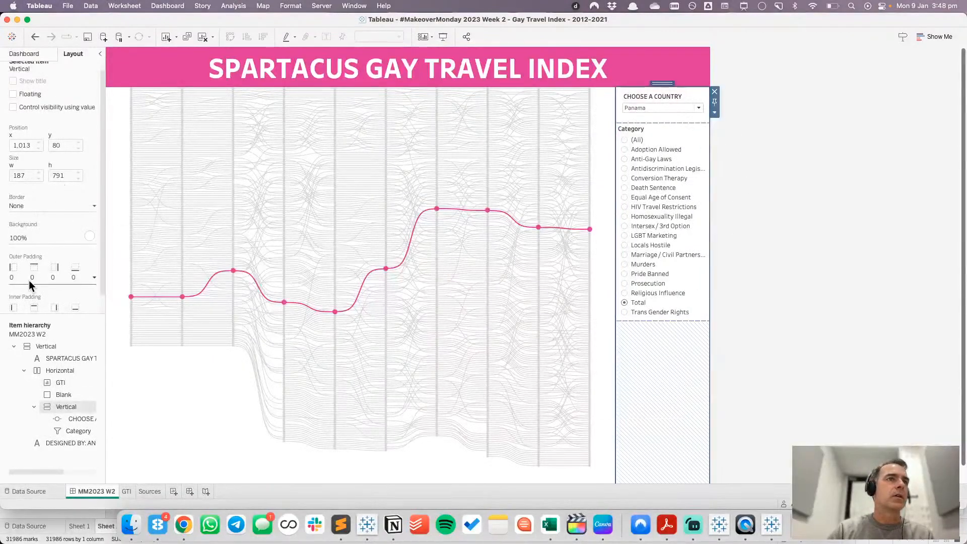
{"action": "scroll", "coordinate": [29, 280], "scroll_direction": "down", "scroll_amount": 2}
{"action": "left_click", "coordinate": [37, 296]}
{"action": "left_click", "coordinate": [50, 334]}
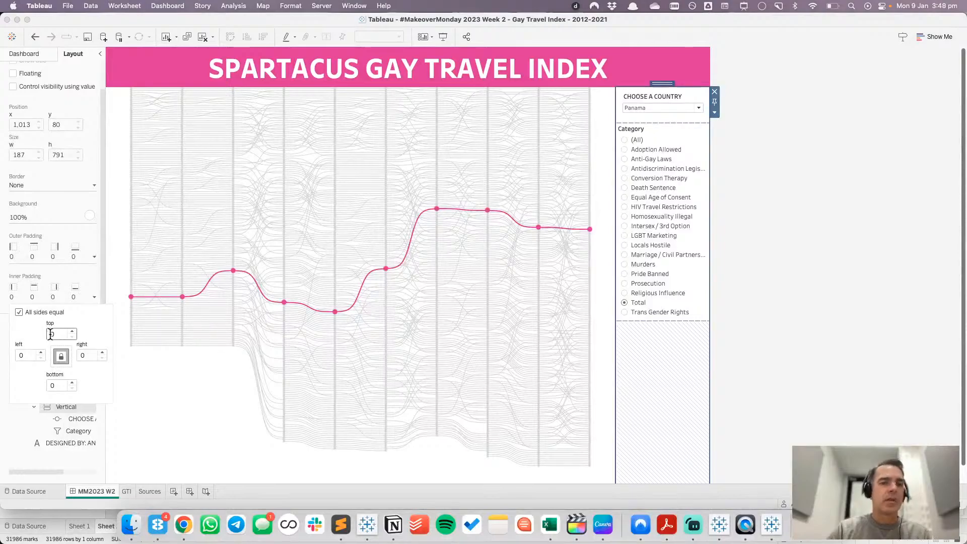
{"action": "type", "text": "10"}
{"action": "key", "text": "Return"}
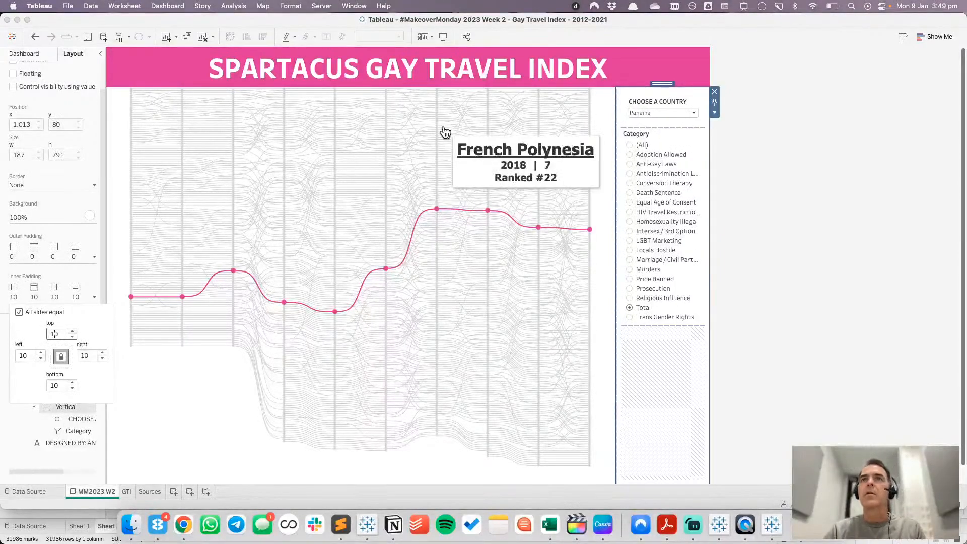
- Set the outer padding of the Category filter to 10 on all sides
{"action": "left_click", "coordinate": [647, 96]}
{"action": "left_click", "coordinate": [648, 131]}
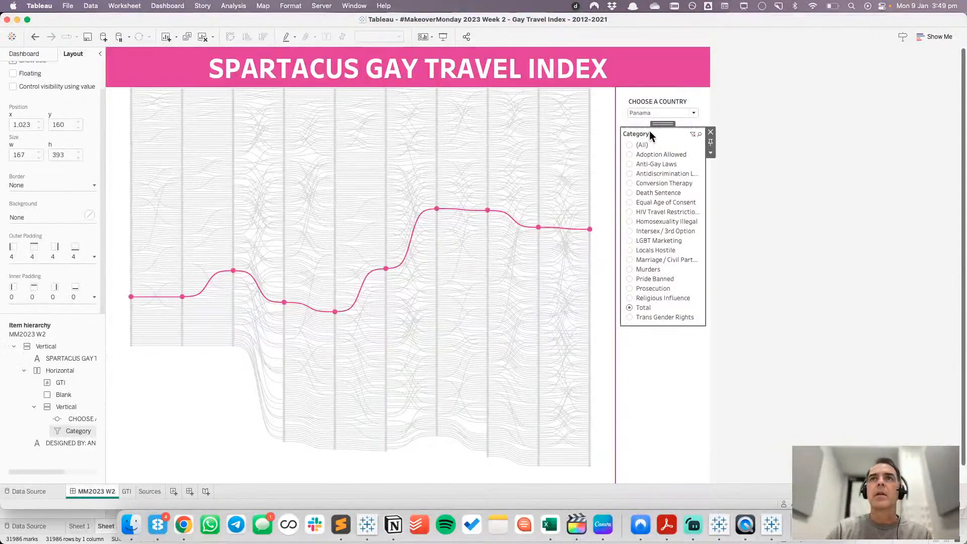
{"action": "left_click", "coordinate": [37, 261]}
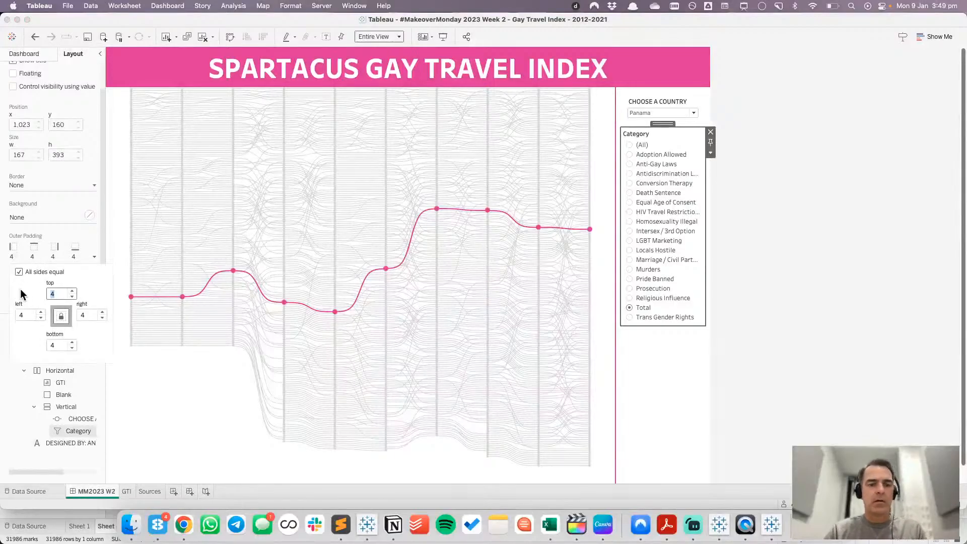
{"action": "type", "text": "10"}
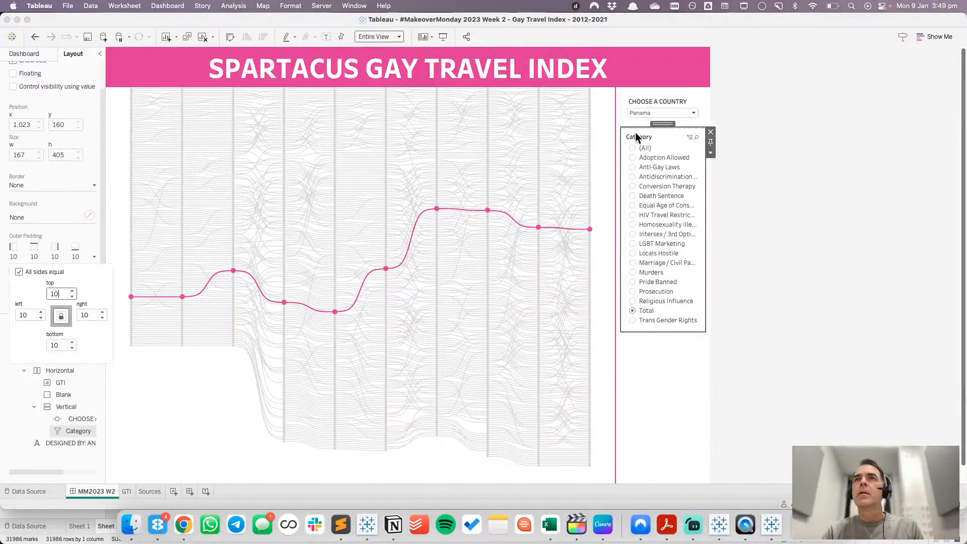
- Change the Category filter's title to CHOOSE A CATEGORY
{"action": "double_click", "coordinate": [636, 137]}
{"action": "key", "text": "super+a"}
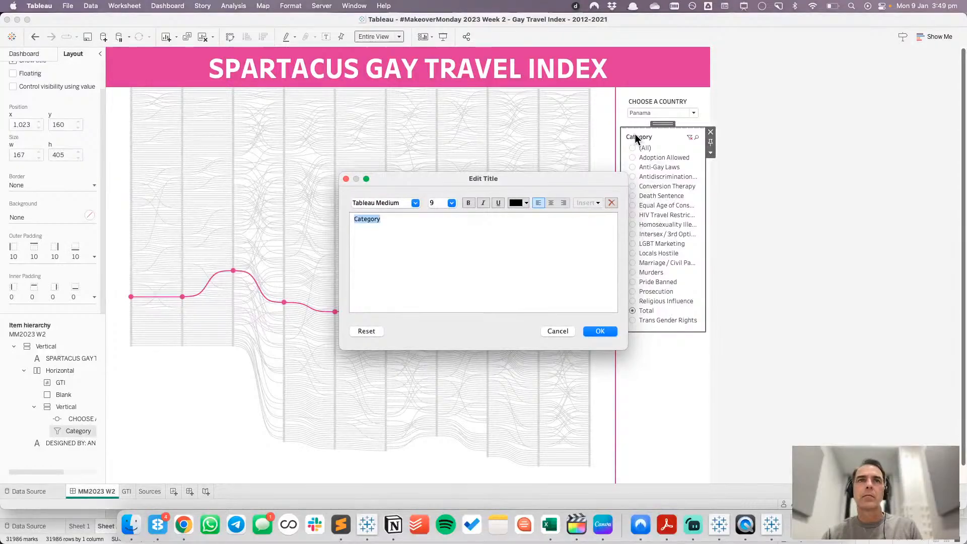
{"action": "type", "text": "CHOOSE A CATEGORY"}
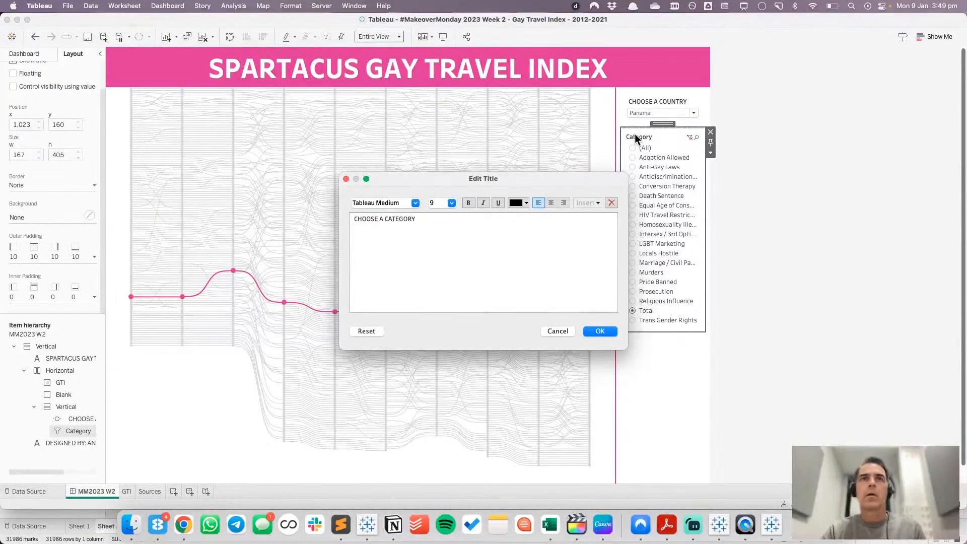
{"action": "left_click", "coordinate": [597, 331]}
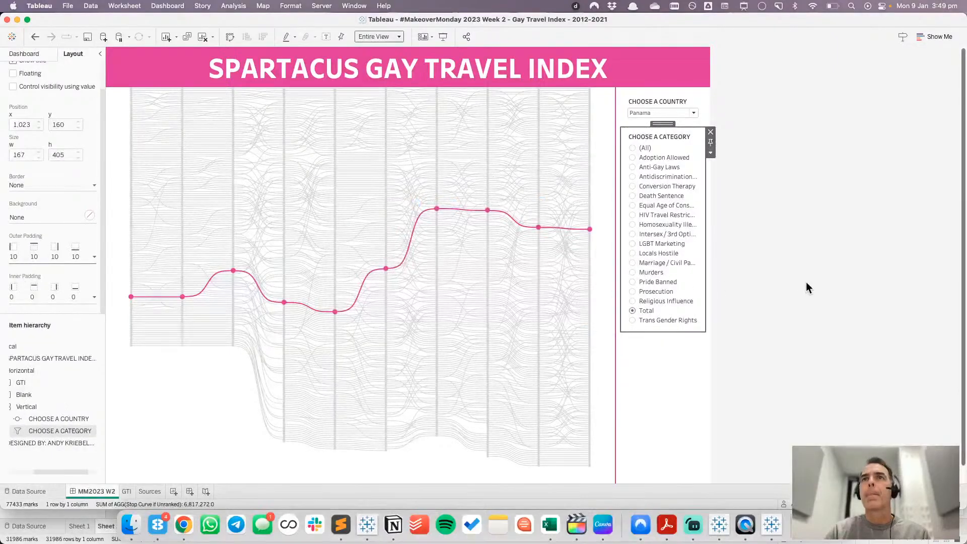
- Remove the "All" value from the category filter's list of options
{"action": "left_click", "coordinate": [710, 153]}
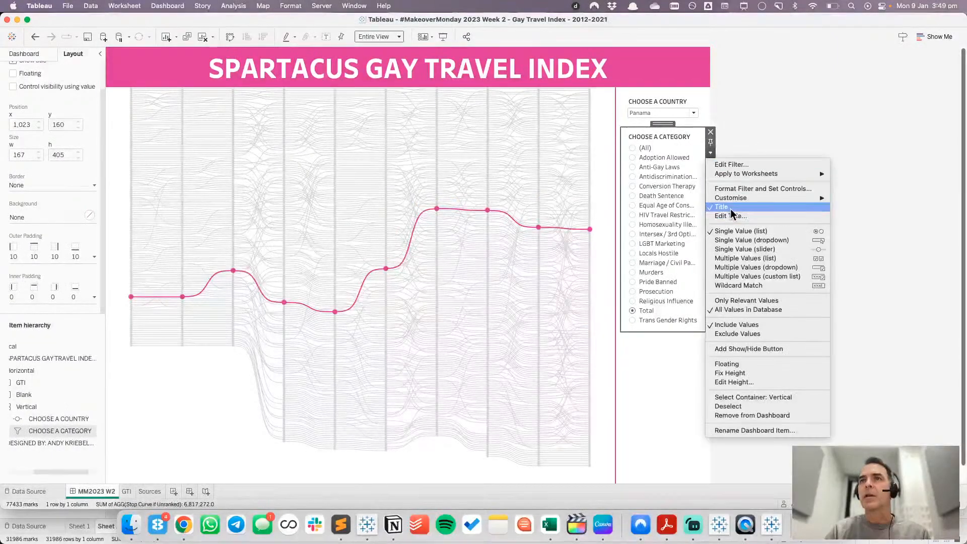
{"action": "mouse_move", "coordinate": [753, 201]}
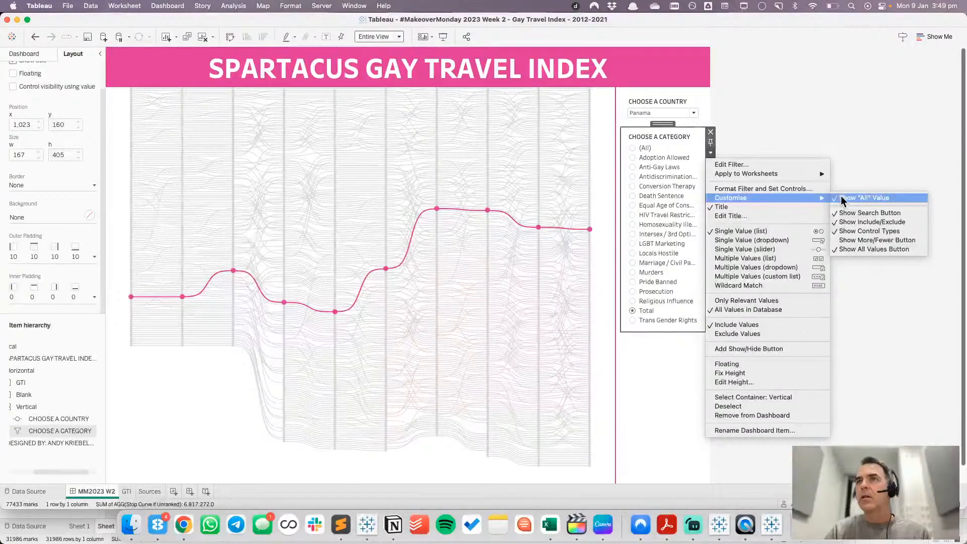
{"action": "left_click", "coordinate": [863, 198]}
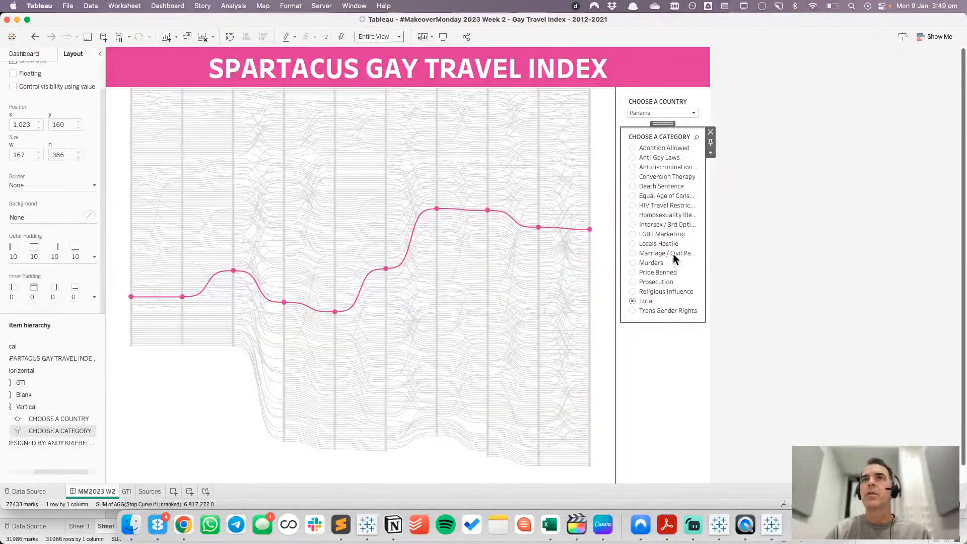
- On the GTI sheet, set the default sort of the Category field to Manual
{"action": "left_click", "coordinate": [126, 492]}
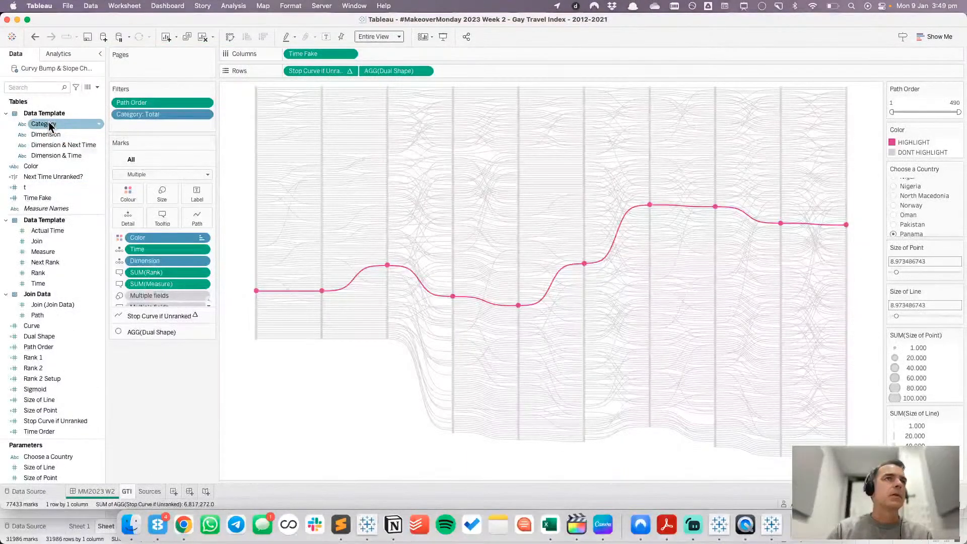
{"action": "right_click", "coordinate": [48, 123]}
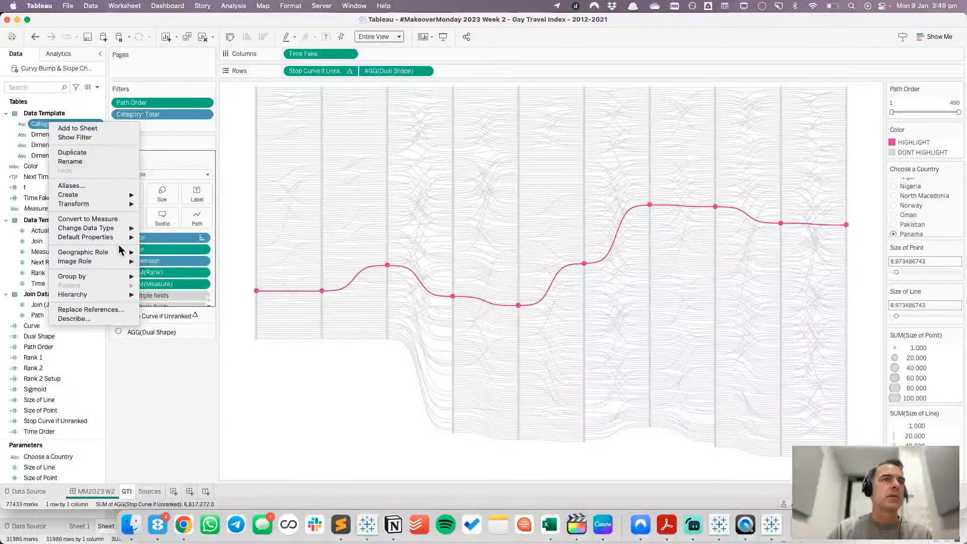
{"action": "mouse_move", "coordinate": [128, 244]}
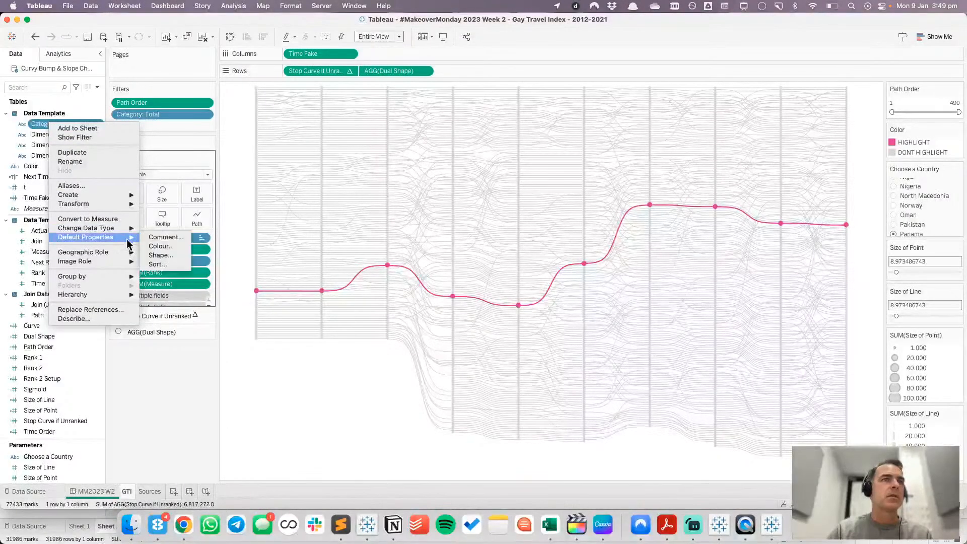
{"action": "left_click", "coordinate": [157, 264]}
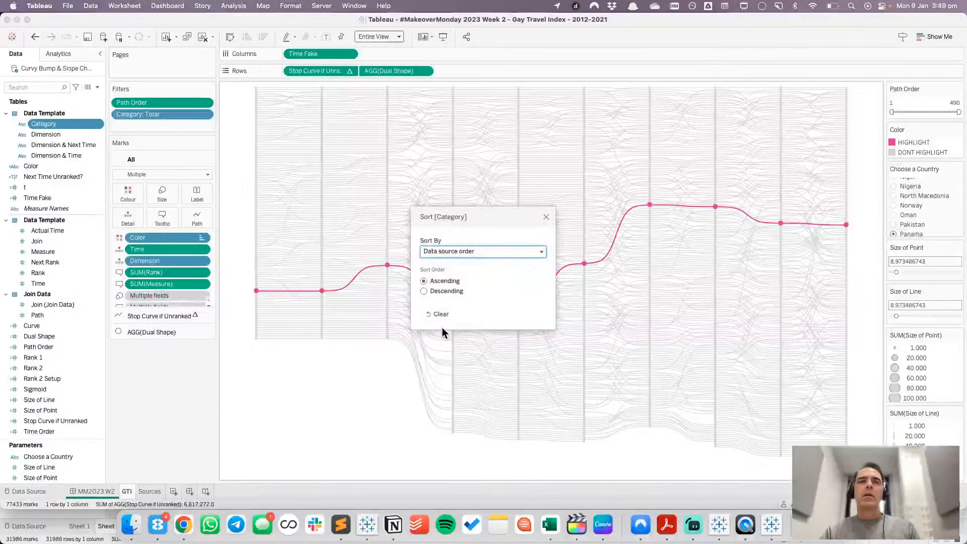
{"action": "left_click", "coordinate": [452, 251]}
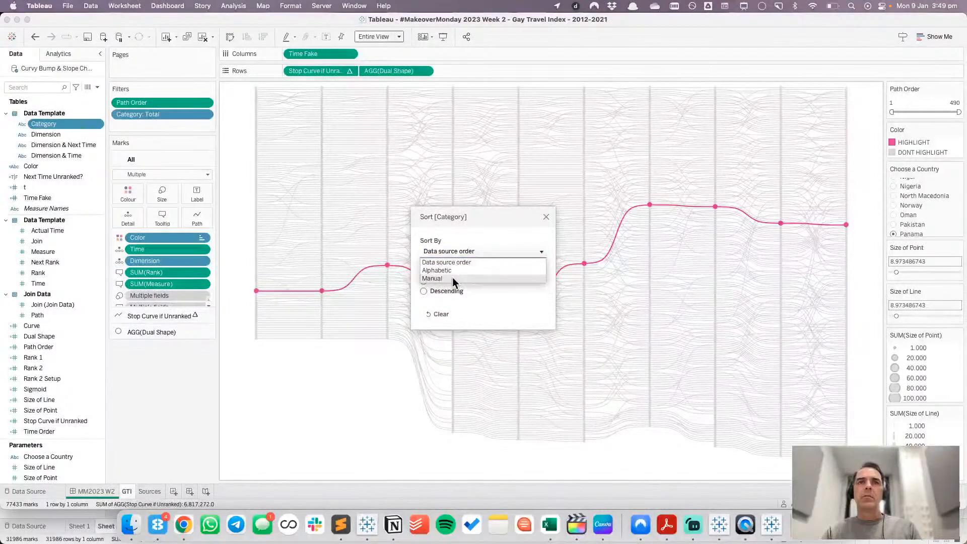
{"action": "left_click", "coordinate": [452, 277]}
- Check the order of the category columns in gaytravelindex_2021.pdf from the Downloads folder, and return to Tableau
{"action": "key", "text": "super+Tab"}
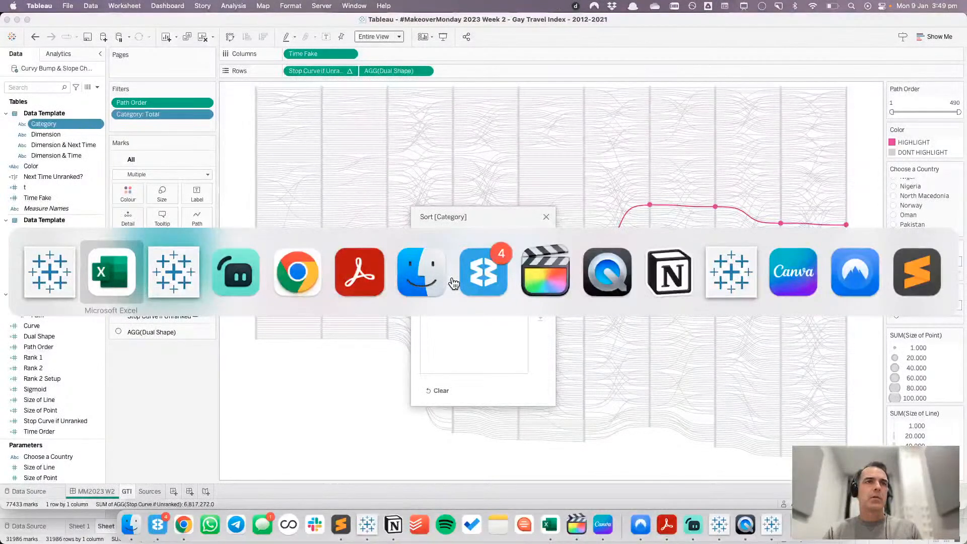
{"action": "key", "text": "super+Tab"}
{"action": "key", "text": "super+Tab"}
{"action": "key", "text": "super+Tab"}
{"action": "key", "text": "super+Tab"}
{"action": "key", "text": "super+Tab"}
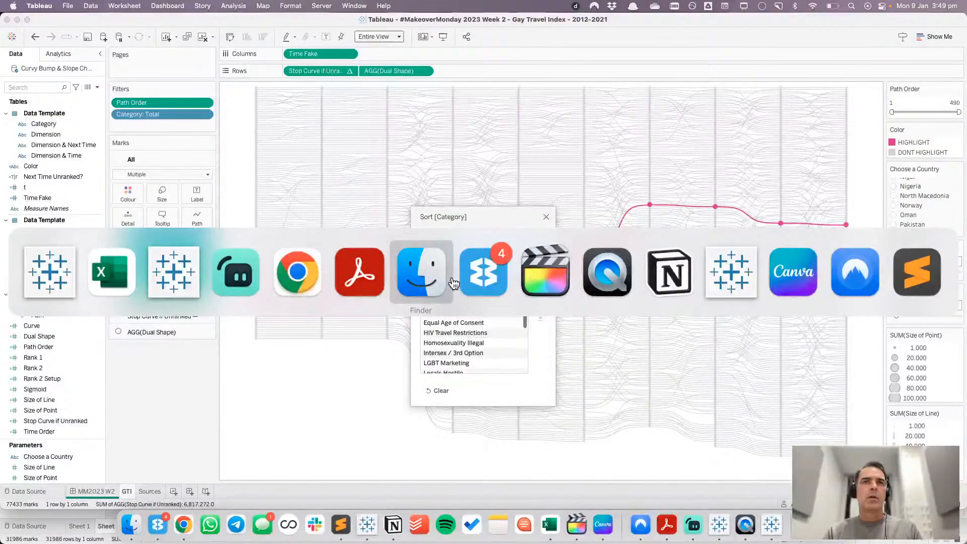
{"action": "scroll", "coordinate": [360, 183], "scroll_direction": "down", "scroll_amount": 10}
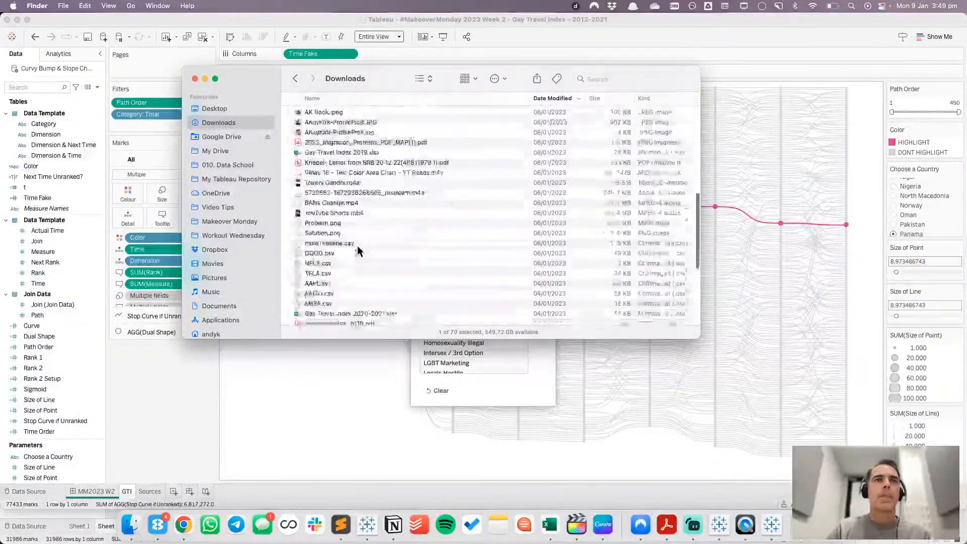
{"action": "scroll", "coordinate": [357, 247], "scroll_direction": "down", "scroll_amount": 5}
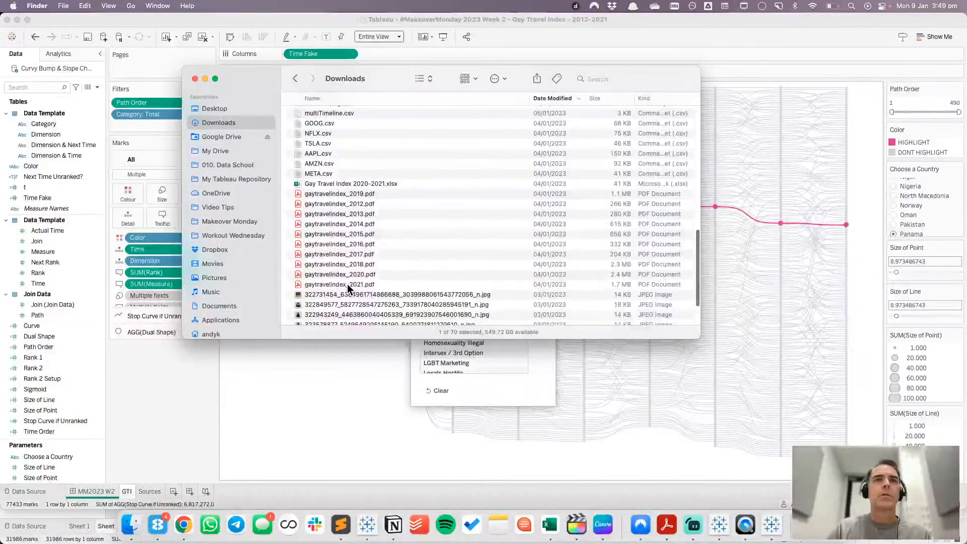
{"action": "double_click", "coordinate": [346, 284]}
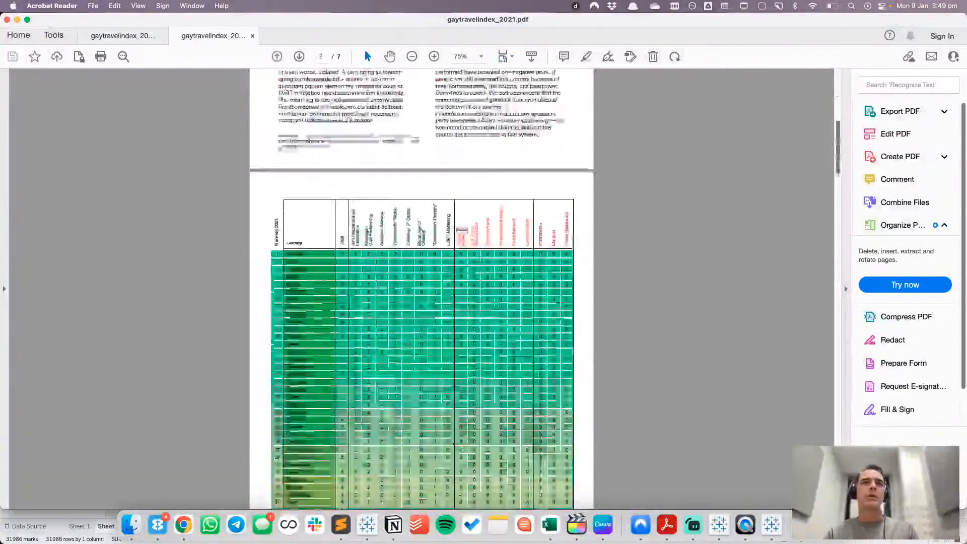
{"action": "scroll", "coordinate": [461, 230], "scroll_direction": "down", "scroll_amount": 5}
{"action": "scroll", "coordinate": [461, 230], "scroll_direction": "up", "scroll_amount": 4}
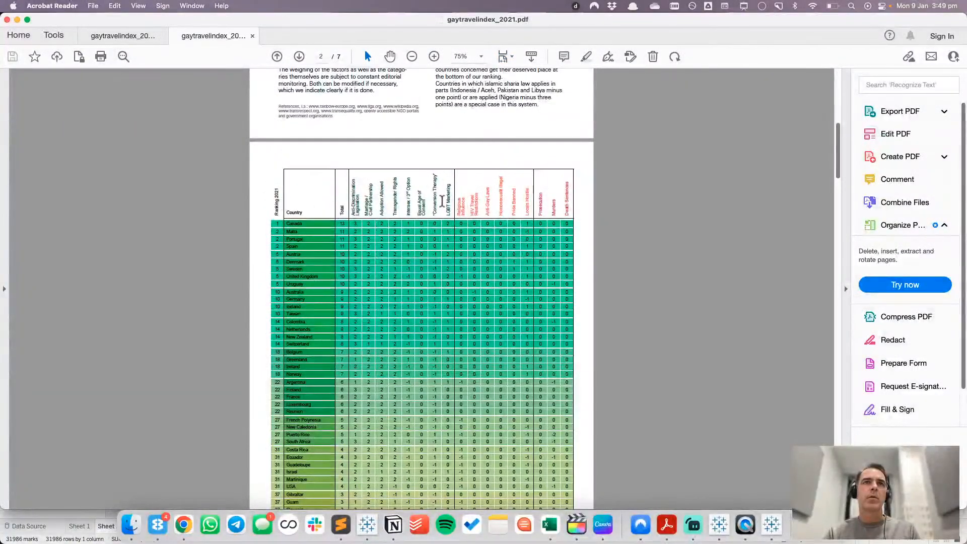
{"action": "key", "text": "super+Tab"}
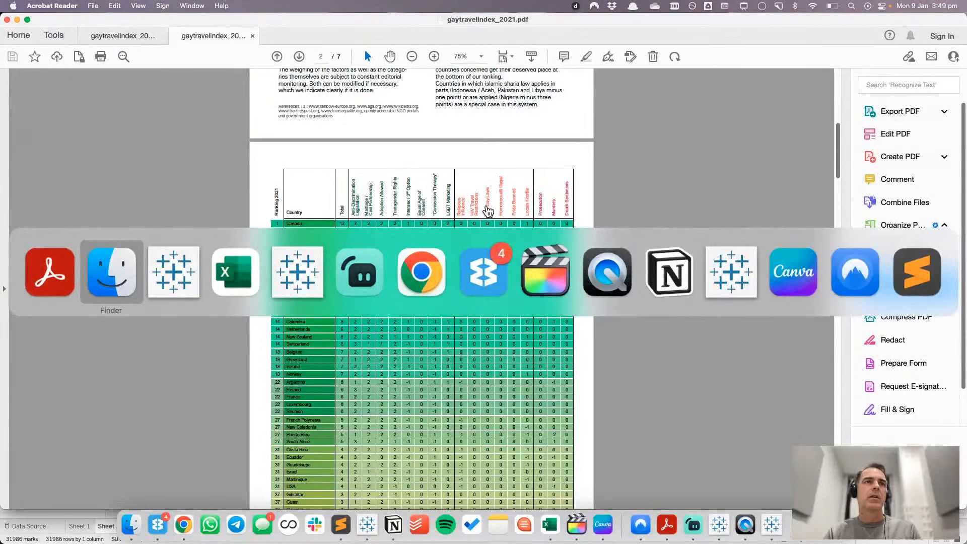
{"action": "key", "text": "super+Tab"}
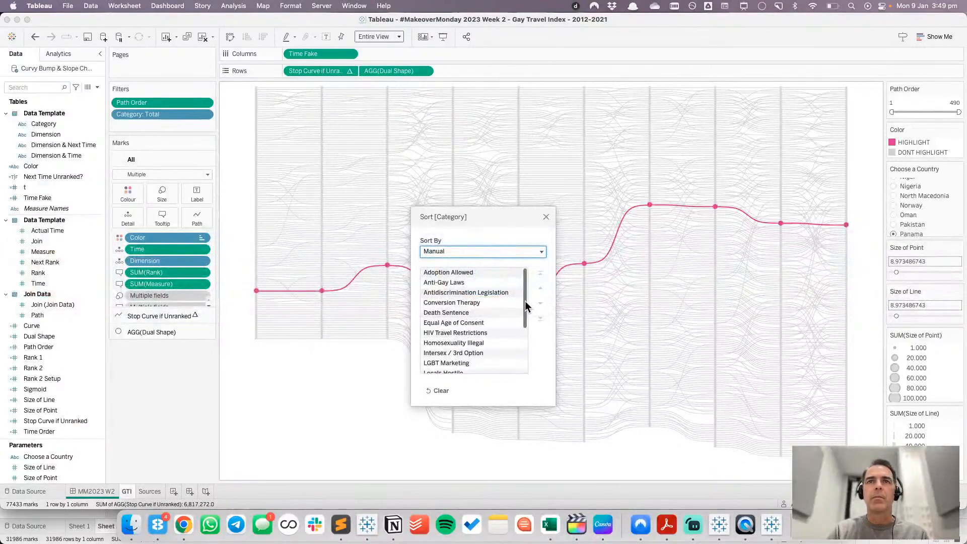
- Move Total to the beginning of the Category field's manual sort order and close the sort settings
{"action": "mouse_move", "coordinate": [523, 303]}
{"action": "left_mouse_down"}
{"action": "mouse_move", "coordinate": [521, 352]}
{"action": "mouse_move", "coordinate": [512, 283]}
{"action": "mouse_move", "coordinate": [510, 297]}
{"action": "mouse_move", "coordinate": [524, 296]}
{"action": "mouse_move", "coordinate": [525, 323]}
{"action": "mouse_move", "coordinate": [512, 298]}
{"action": "left_mouse_up"}
{"action": "scroll", "coordinate": [496, 313], "scroll_direction": "down", "scroll_amount": 3}
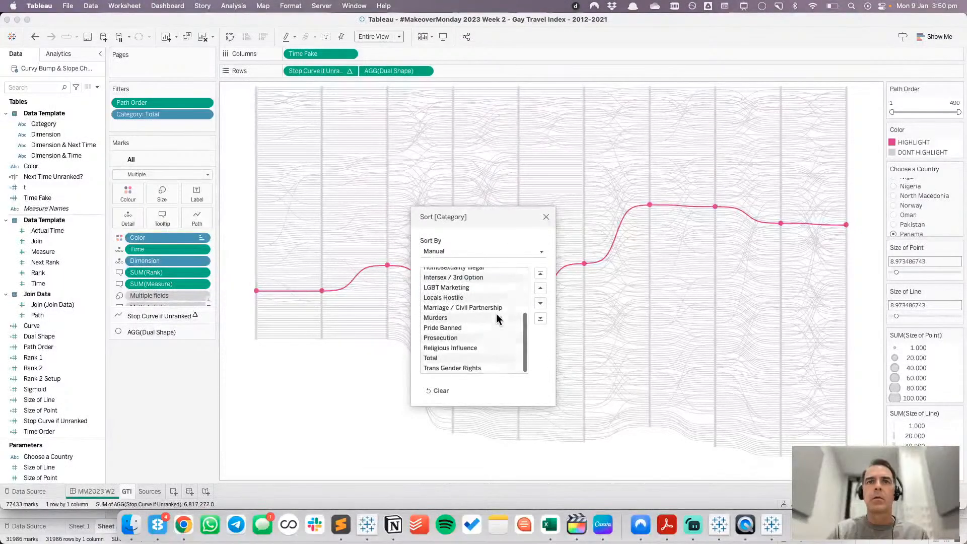
{"action": "left_click", "coordinate": [477, 360]}
{"action": "left_click", "coordinate": [540, 273]}
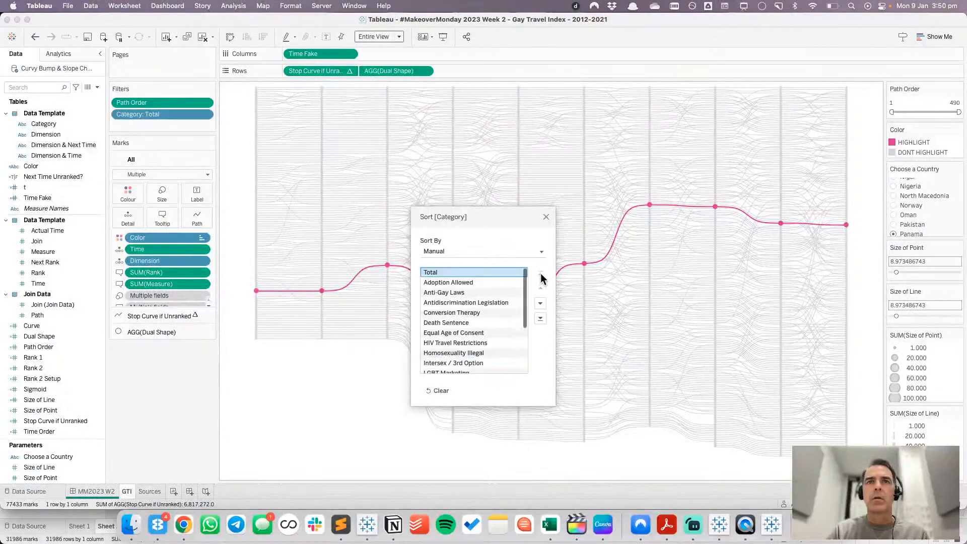
{"action": "left_click", "coordinate": [546, 217]}
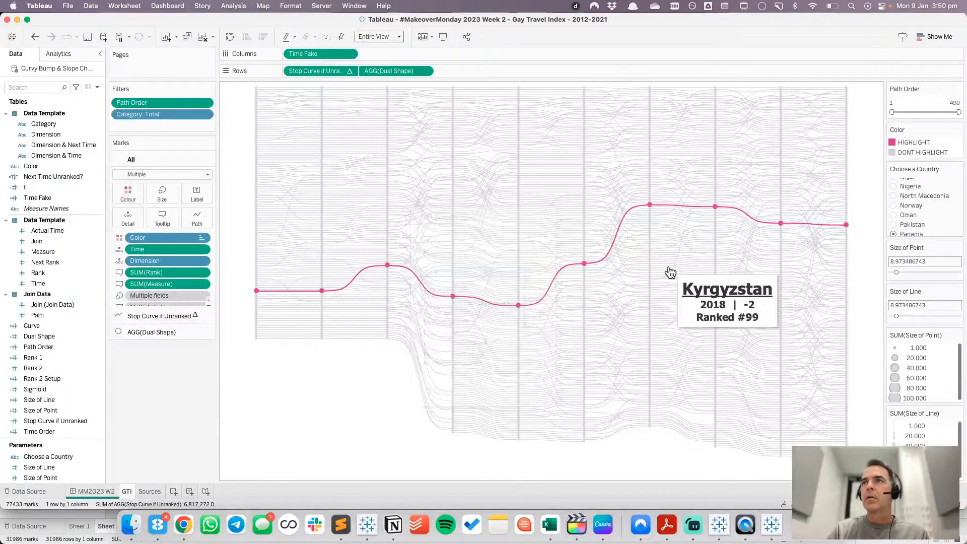
- Return to the MM2023 W2 dashboard and test the category filter with Adoption Allowed and Antidiscrimination Legislation
{"action": "left_click", "coordinate": [103, 491]}
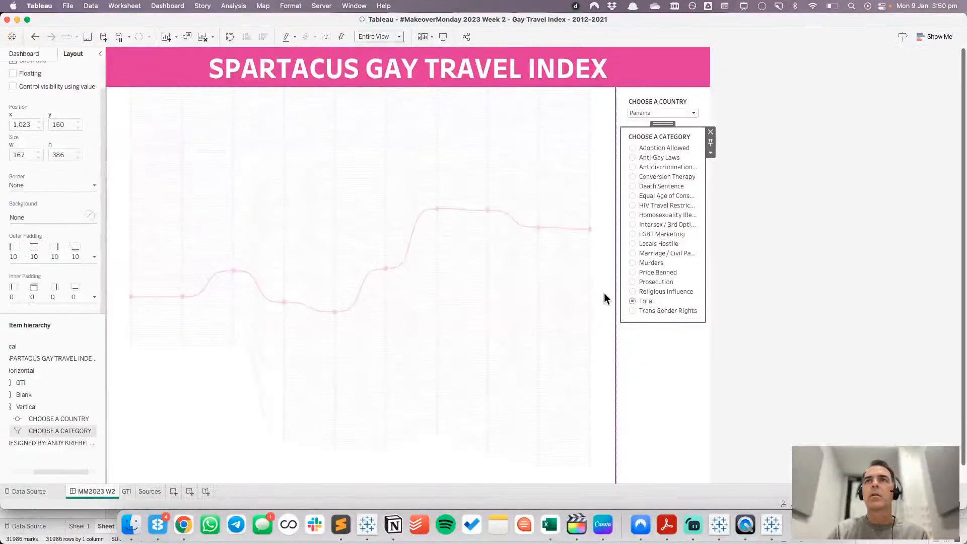
{"action": "left_click", "coordinate": [784, 323]}
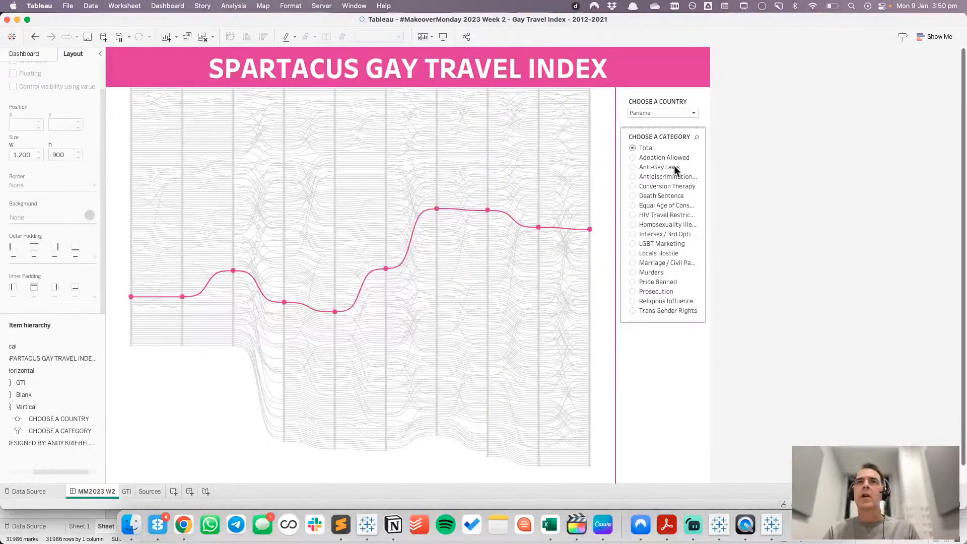
{"action": "left_click", "coordinate": [633, 168]}
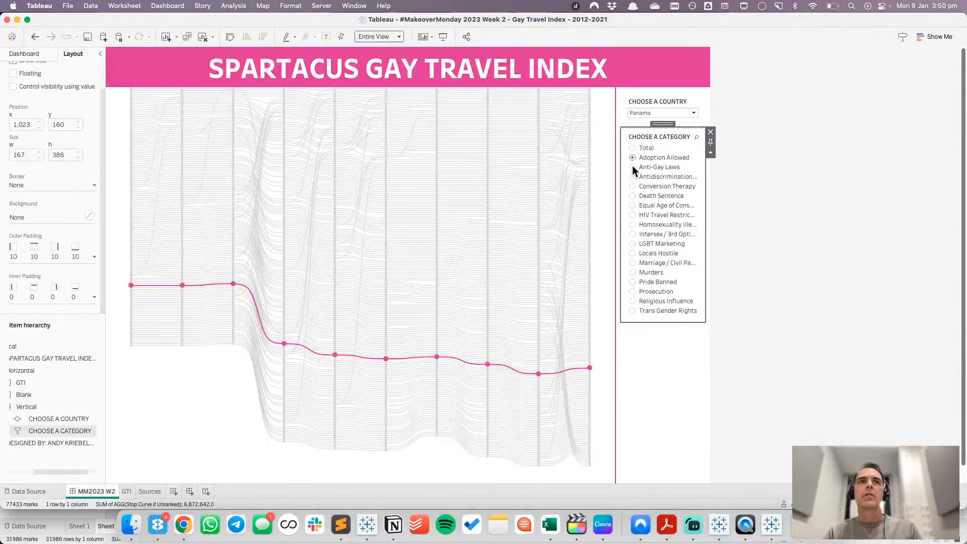
{"action": "left_click", "coordinate": [633, 173]}
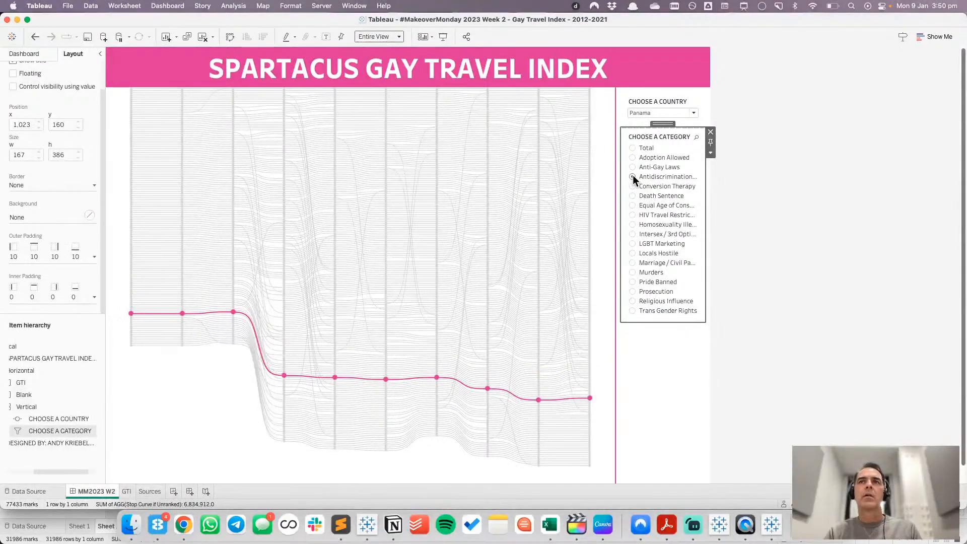
{"action": "left_click", "coordinate": [632, 175]}
- Compare the bump lines for USA* and USA using the country selector, leaving USA selected
{"action": "left_click", "coordinate": [637, 113]}
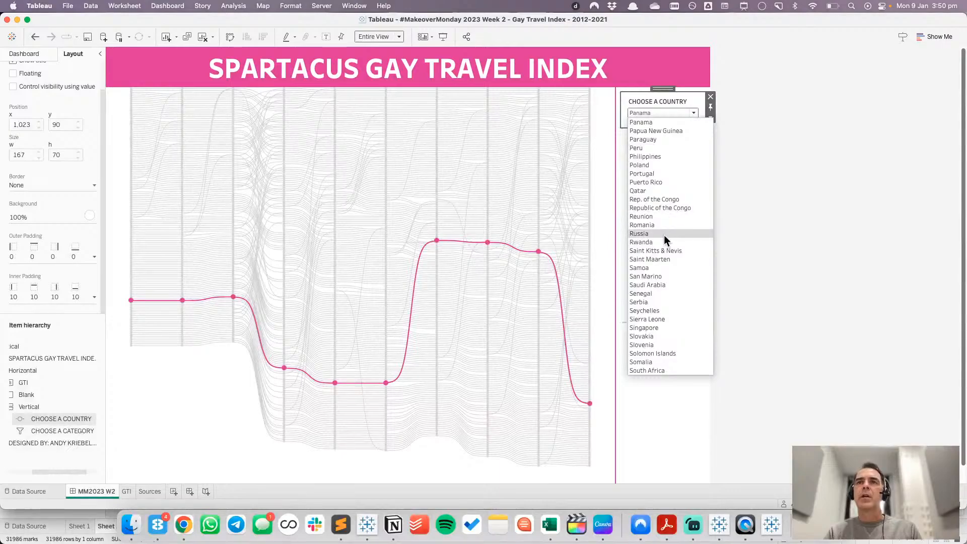
{"action": "scroll", "coordinate": [664, 234], "scroll_direction": "down", "scroll_amount": 10}
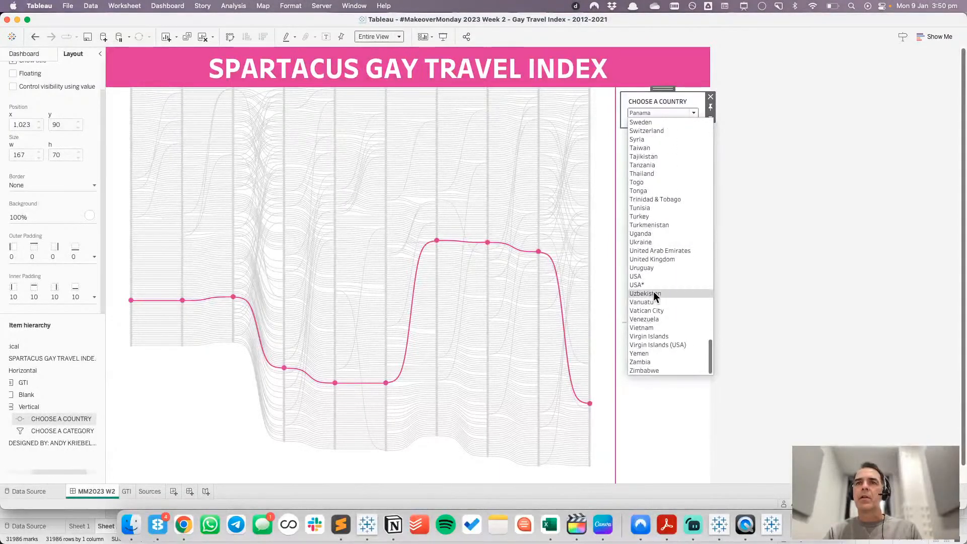
{"action": "left_click", "coordinate": [652, 283]}
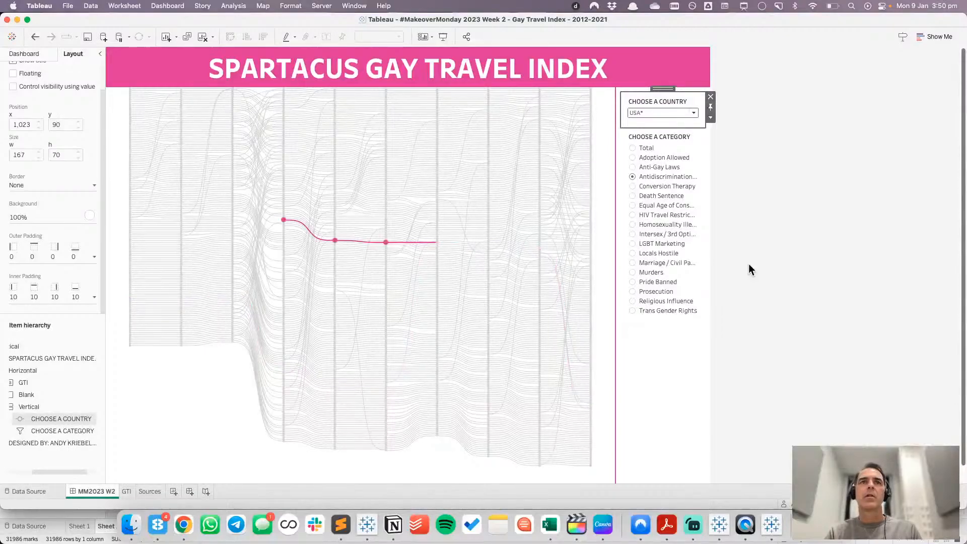
{"action": "left_click", "coordinate": [637, 113]}
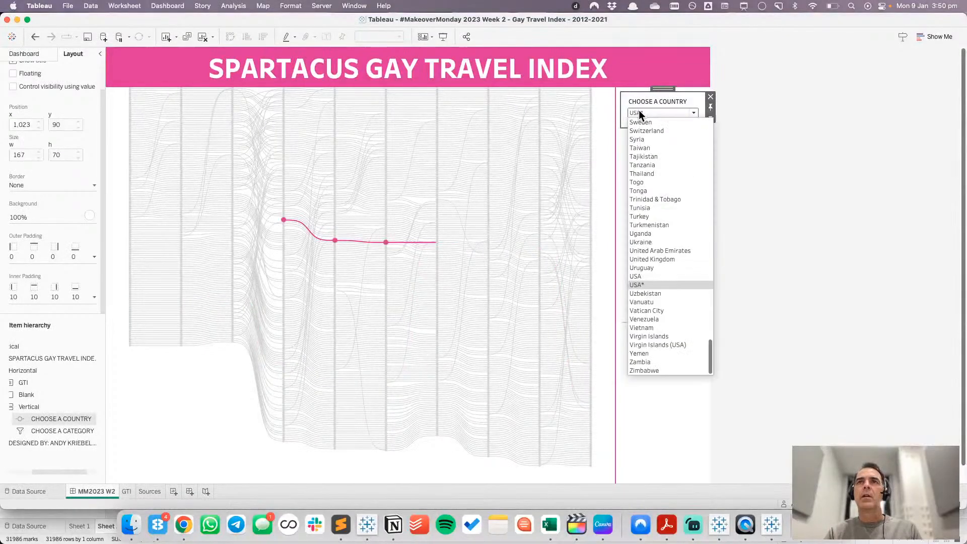
{"action": "left_click", "coordinate": [649, 277]}
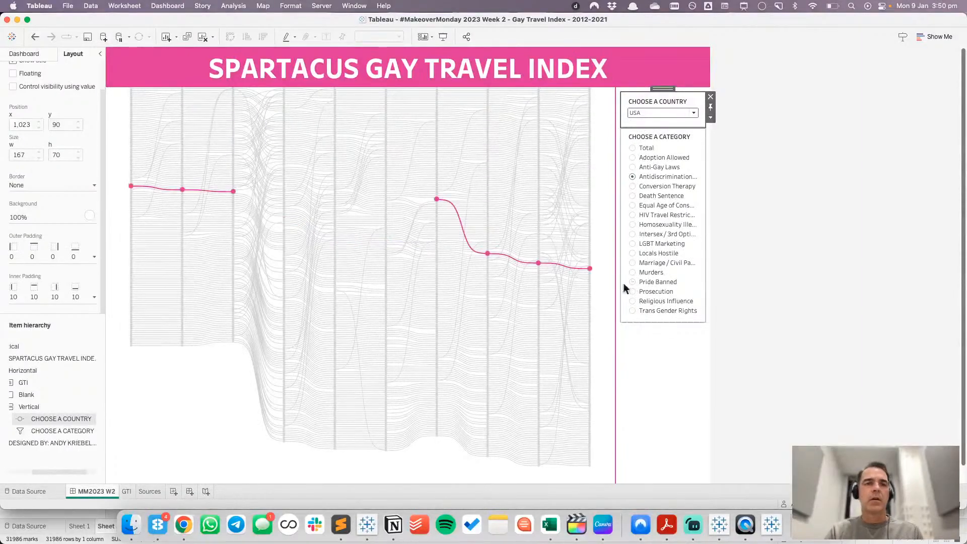
- Switch to the Curvy Bump & Slope Chart Data TEMPLATE workbook in Excel and search its Entry Sheet for the USA* rows
{"action": "left_click", "coordinate": [550, 524]}
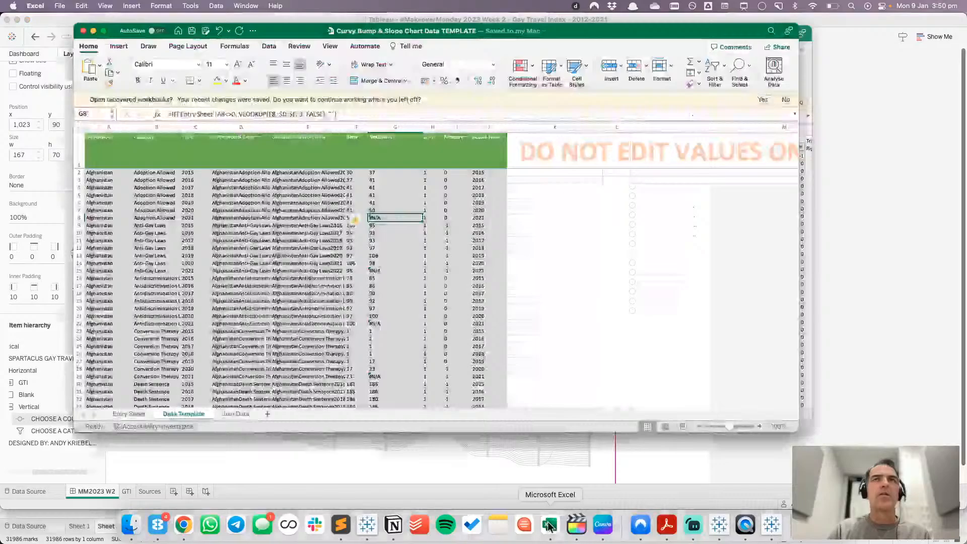
{"action": "left_click", "coordinate": [127, 414]}
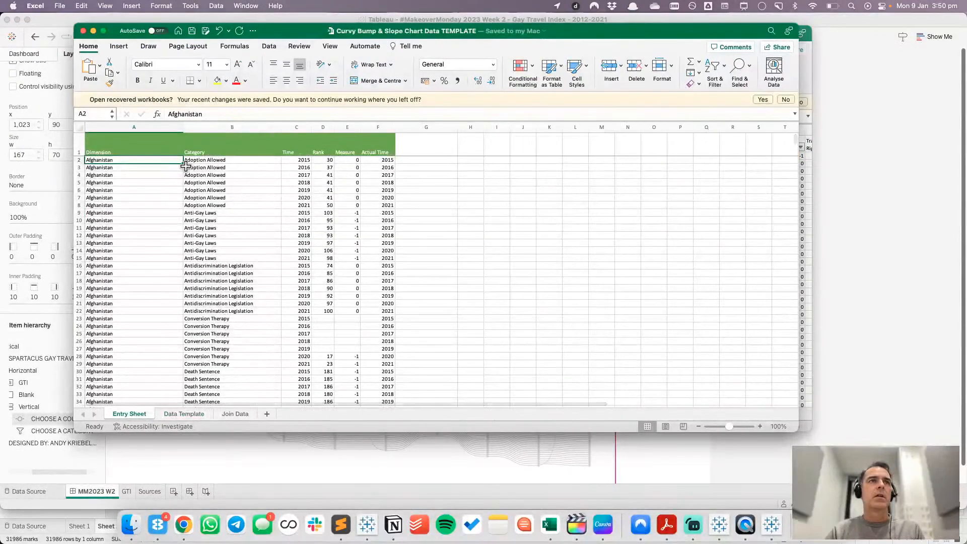
{"action": "key", "text": "super+f"}
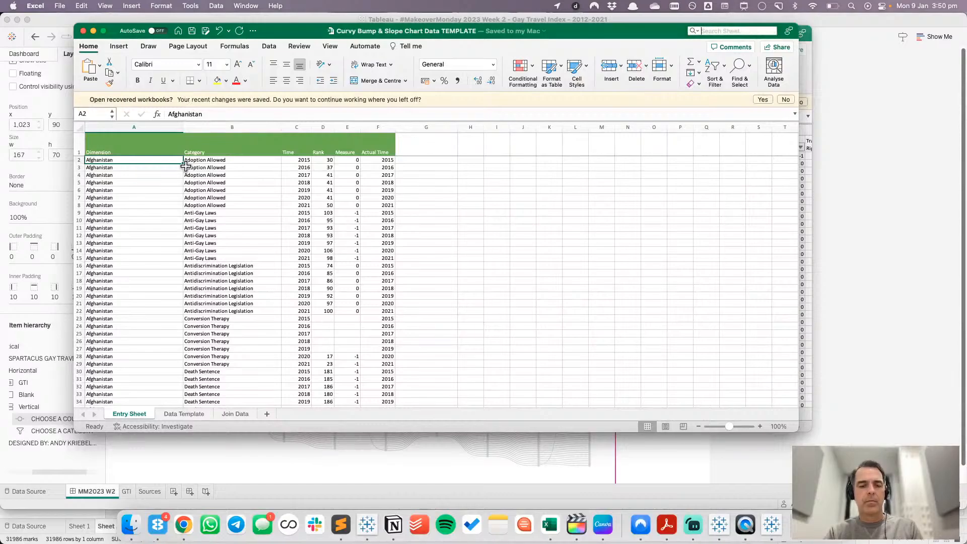
{"action": "type", "text": "USA"}
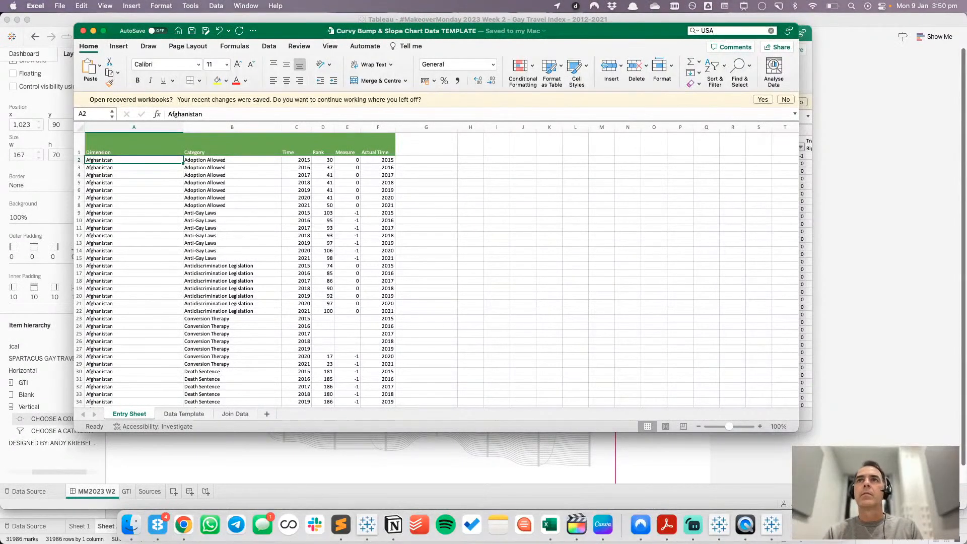
{"action": "type", "text": "*"}
{"action": "key", "text": "Return"}
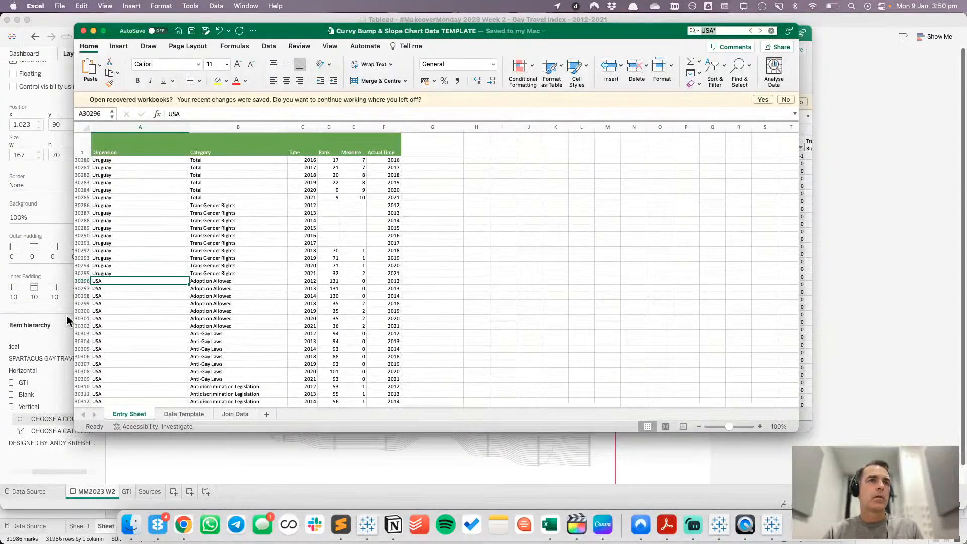
{"action": "scroll", "coordinate": [153, 333], "scroll_direction": "down", "scroll_amount": 10}
{"action": "scroll", "coordinate": [154, 334], "scroll_direction": "down", "scroll_amount": 4}
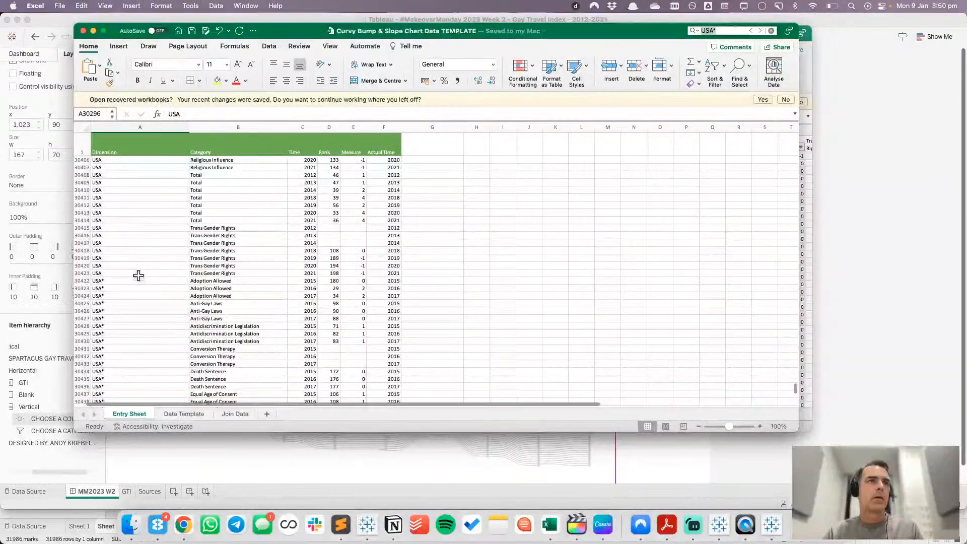
- Replace every USA* entry in the Entry Sheet's Dimension column with USA and save the workbook
{"action": "left_click", "coordinate": [138, 267]}
{"action": "key", "text": "super+c"}
{"action": "left_click", "coordinate": [136, 282]}
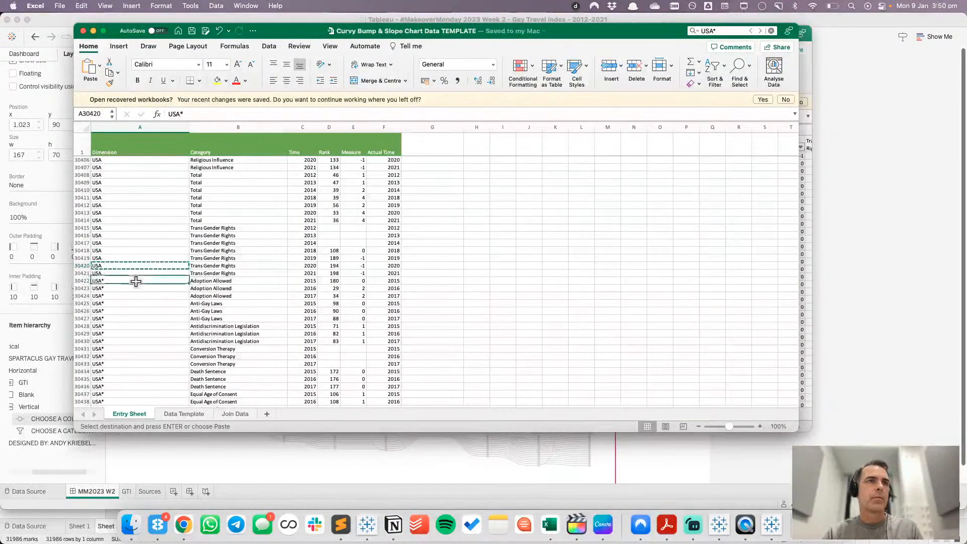
{"action": "scroll", "coordinate": [136, 281], "scroll_direction": "down", "scroll_amount": 10}
{"action": "scroll", "coordinate": [136, 282], "scroll_direction": "down", "scroll_amount": 8}
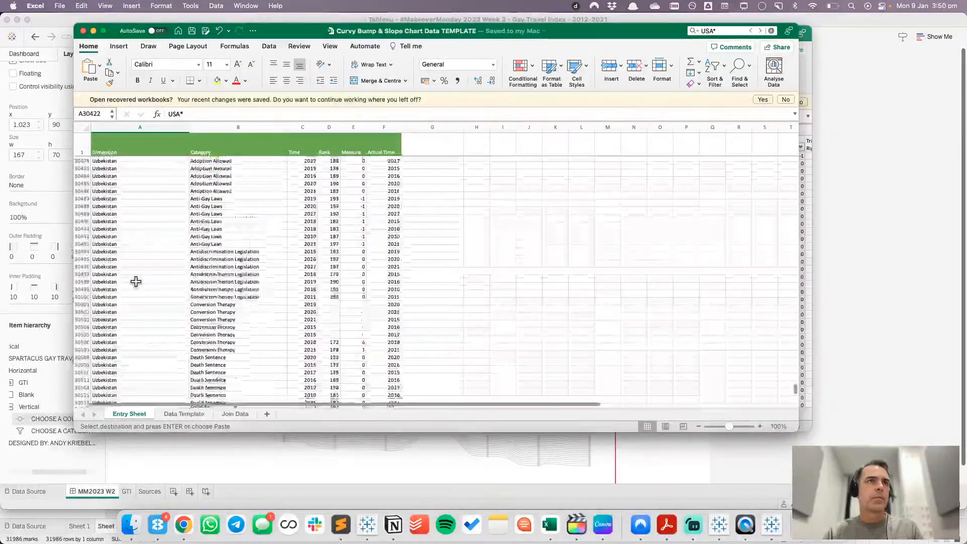
{"action": "scroll", "coordinate": [136, 281], "scroll_direction": "up", "scroll_amount": 1}
{"action": "left_click", "coordinate": [138, 256], "text": "shift"}
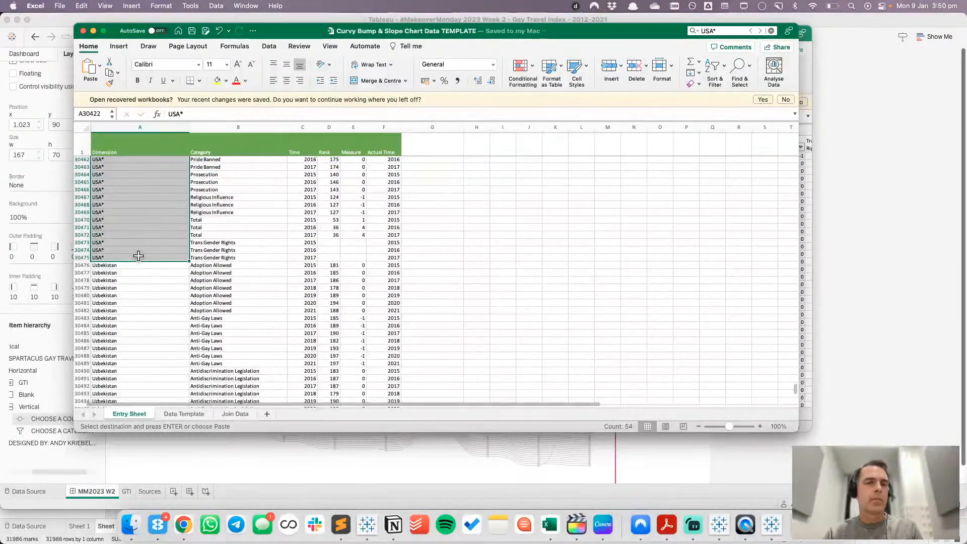
{"action": "key", "text": "super+v"}
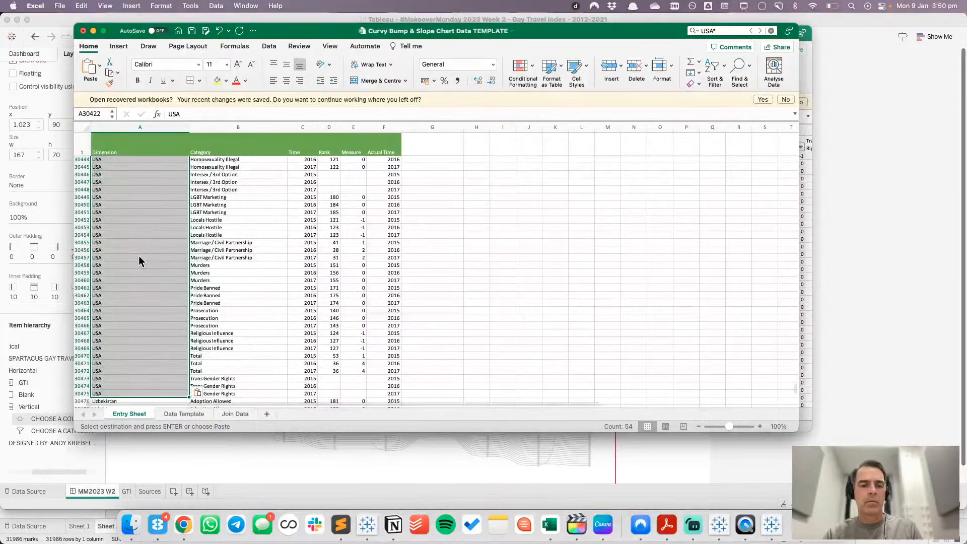
{"action": "key", "text": "super+s"}
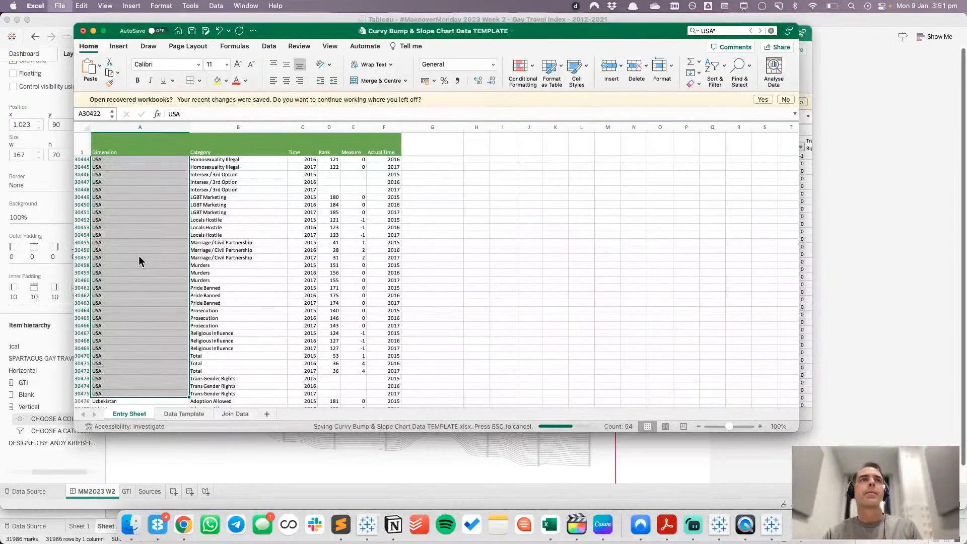
- Return to Tableau and refresh the Curvy Bump & Slope Chart data source from the GTI worksheet
{"action": "key", "text": "super+Tab"}
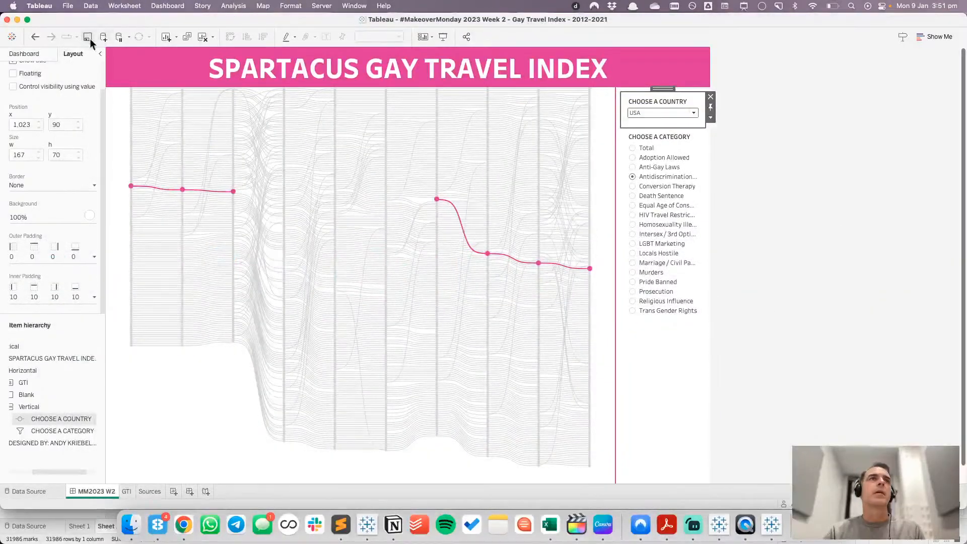
{"action": "left_click", "coordinate": [126, 491]}
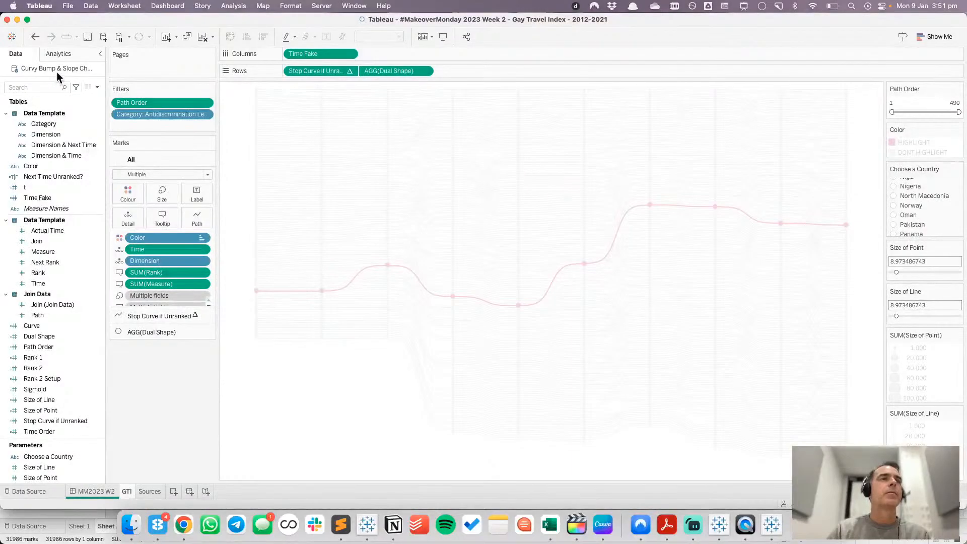
{"action": "right_click", "coordinate": [57, 72]}
{"action": "left_click", "coordinate": [64, 81]}
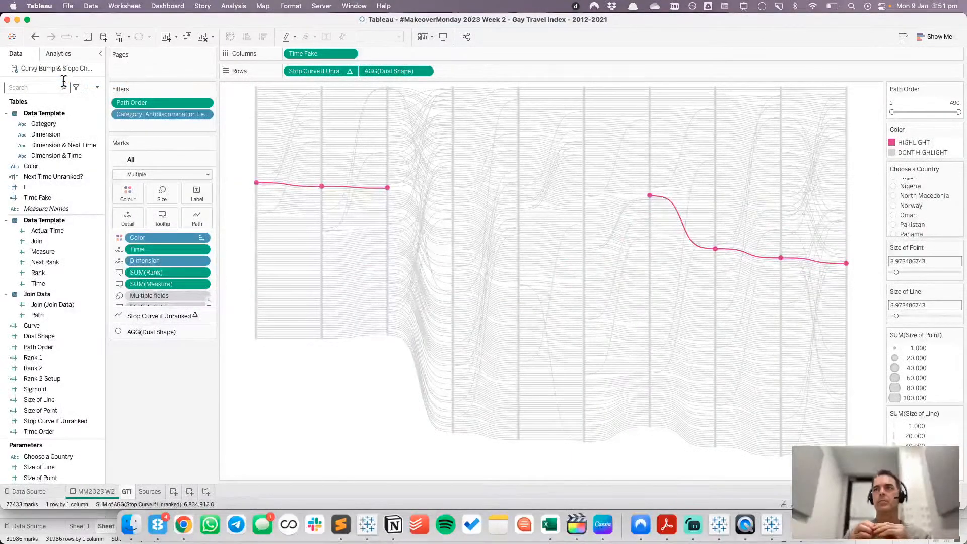
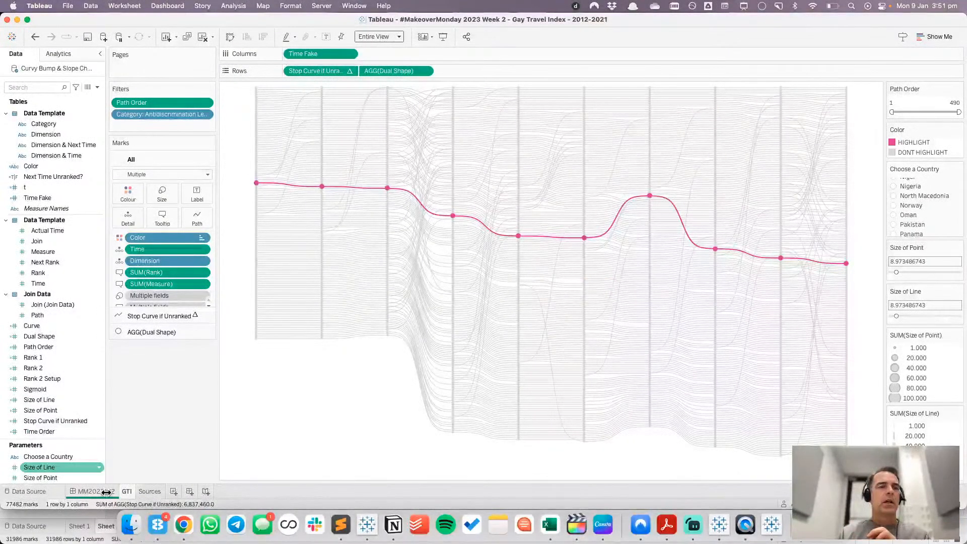
- Delete the Sources and Bar worksheets and go back to the MM2023 W2 dashboard
{"action": "left_click", "coordinate": [151, 491]}
{"action": "right_click", "coordinate": [151, 491]}
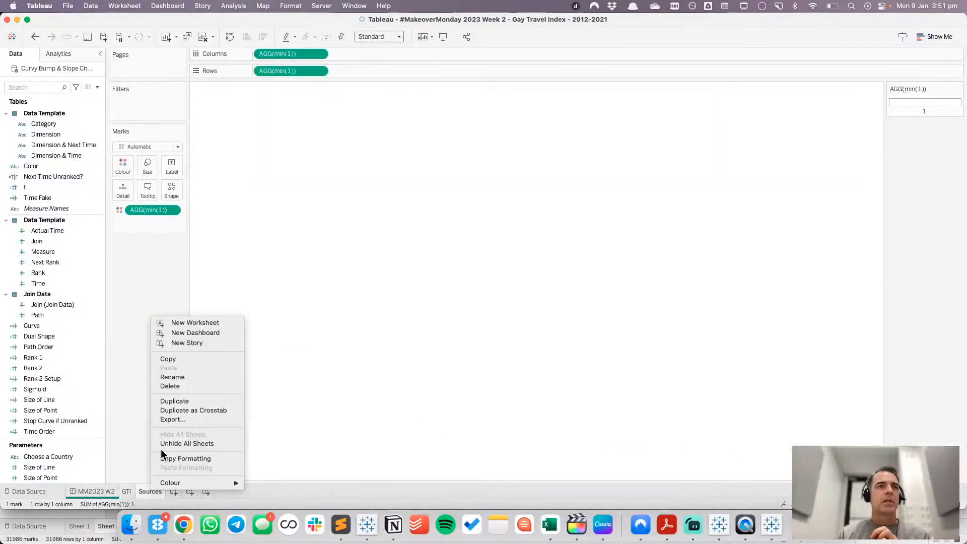
{"action": "left_click", "coordinate": [172, 385]}
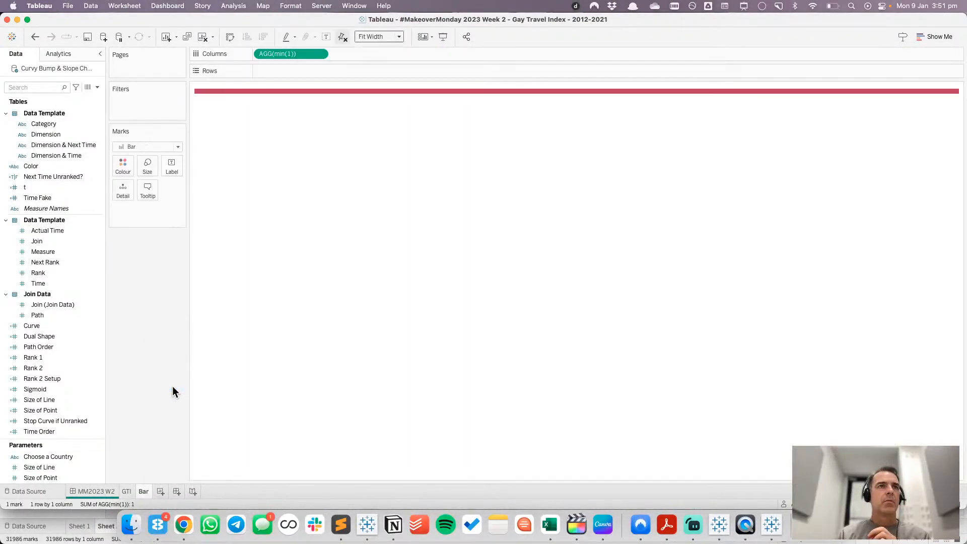
{"action": "left_click", "coordinate": [92, 491]}
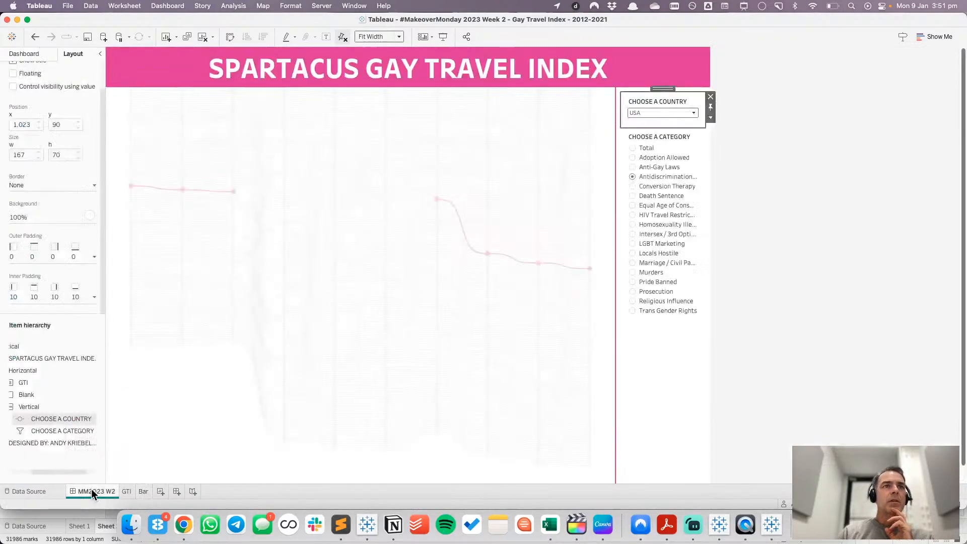
{"action": "left_click", "coordinate": [143, 491]}
{"action": "right_click", "coordinate": [143, 491]}
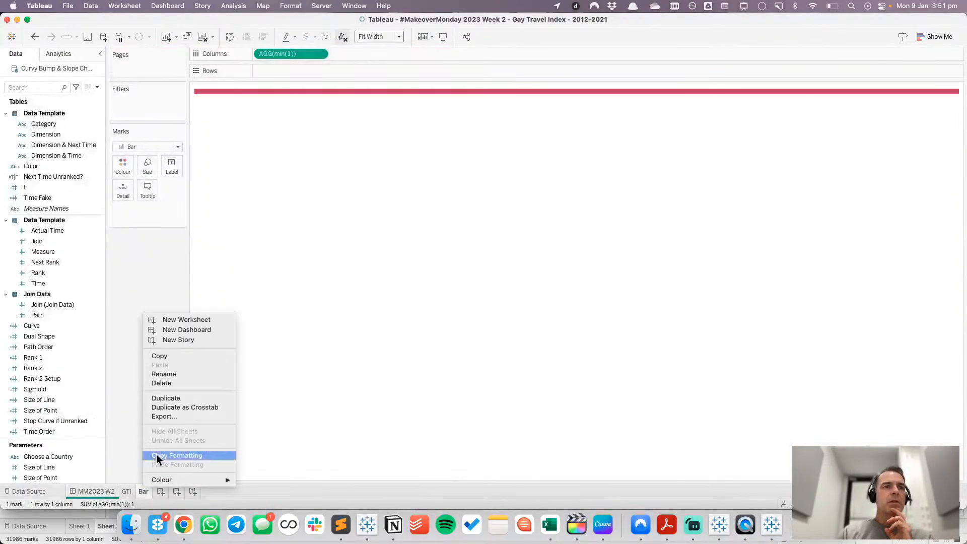
{"action": "left_click", "coordinate": [166, 382]}
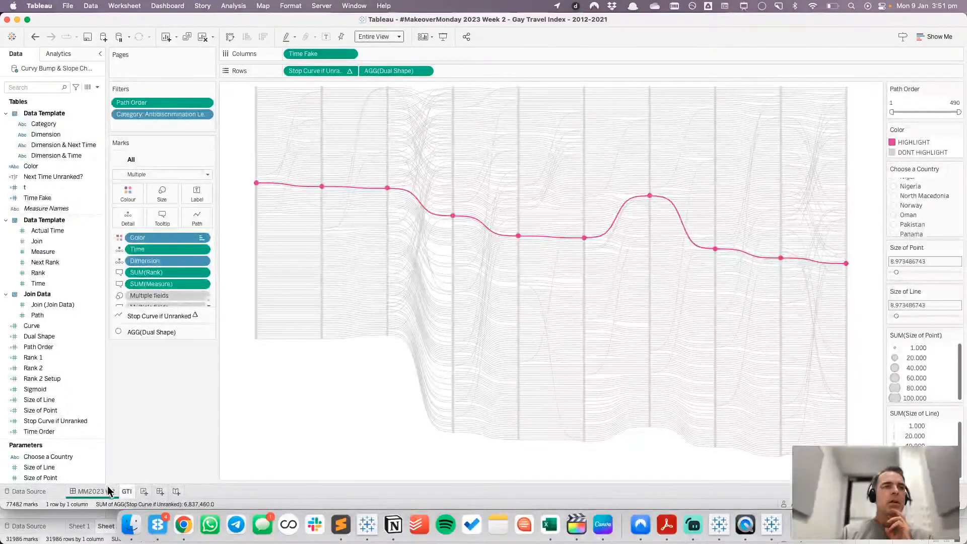
{"action": "mouse_move", "coordinate": [107, 492]}
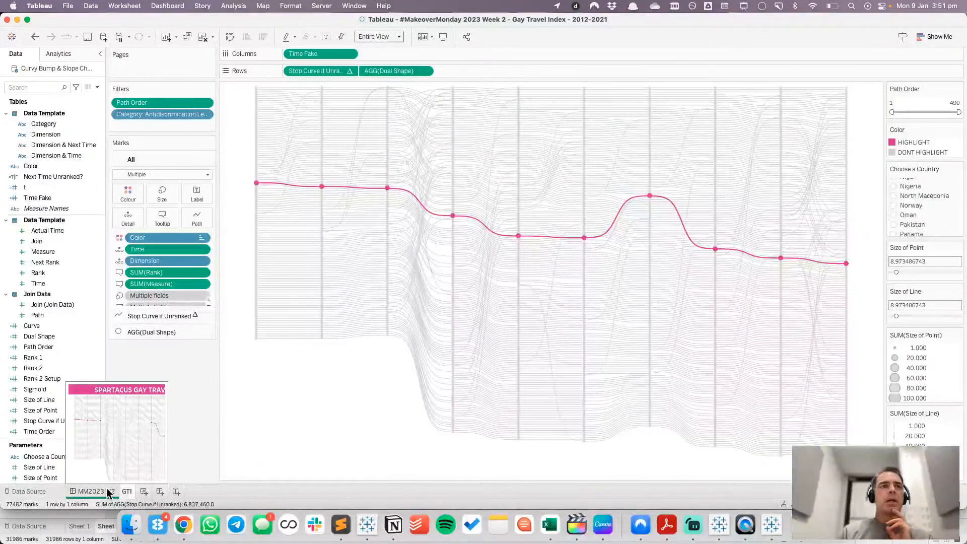
{"action": "left_click", "coordinate": [96, 492]}
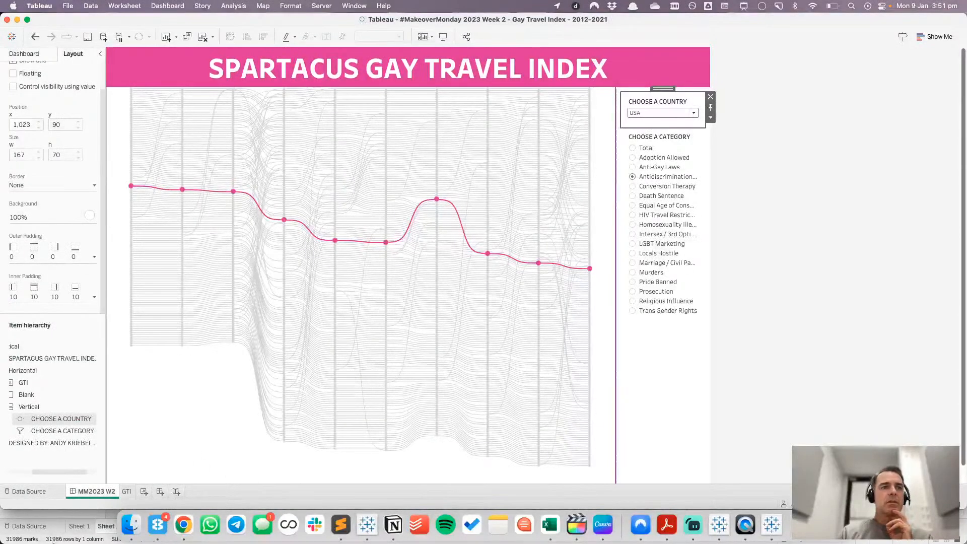
- In the Tableau Book1 workbook, add a worksheet listing the Dimension values in rows and review the country names for inconsistent spellings
{"action": "left_click", "coordinate": [53, 539]}
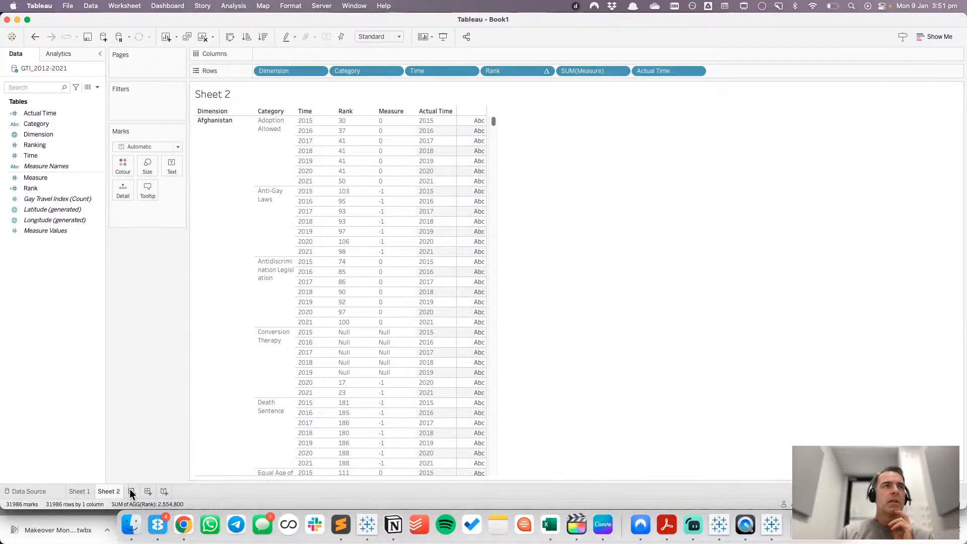
{"action": "left_click", "coordinate": [131, 492]}
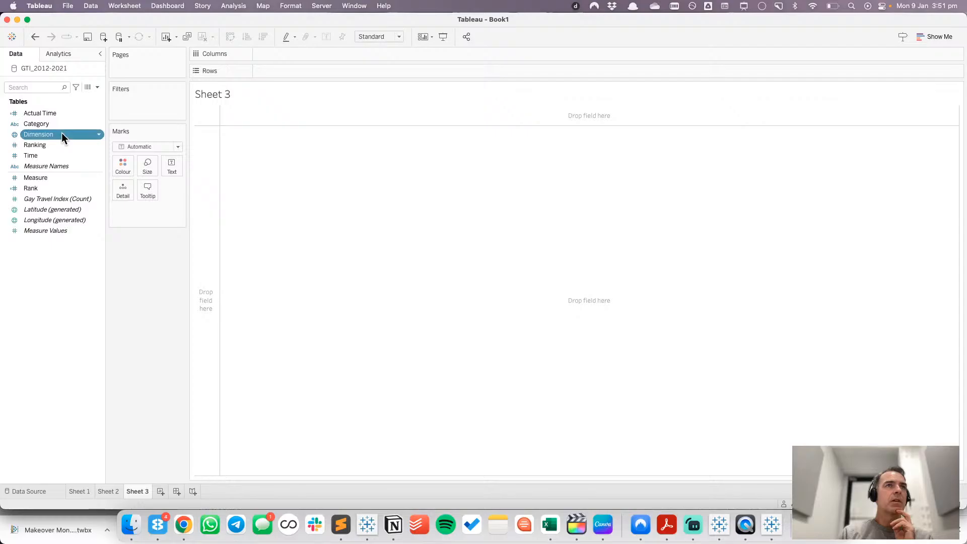
{"action": "left_click_drag", "start_coordinate": [62, 133], "coordinate": [209, 143]}
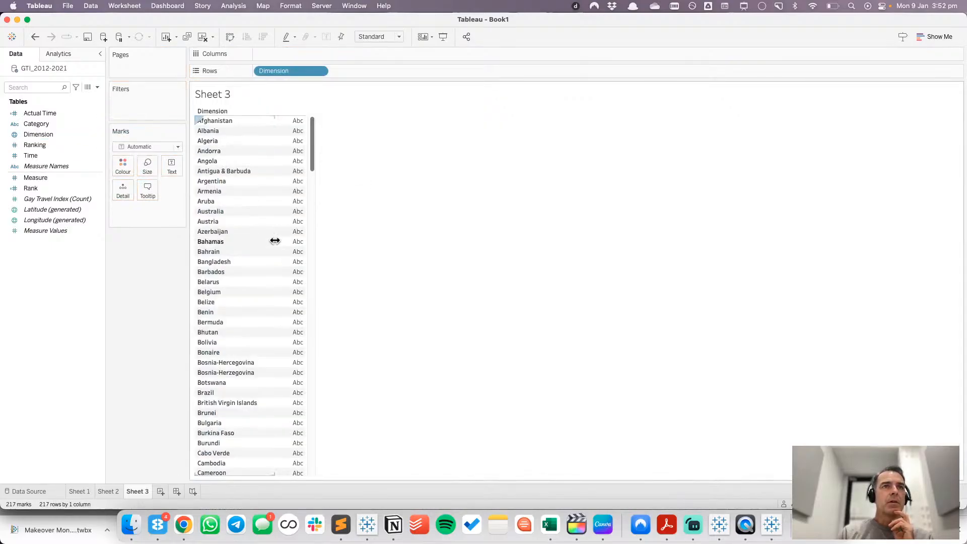
{"action": "left_click_drag", "start_coordinate": [310, 147], "coordinate": [310, 162]}
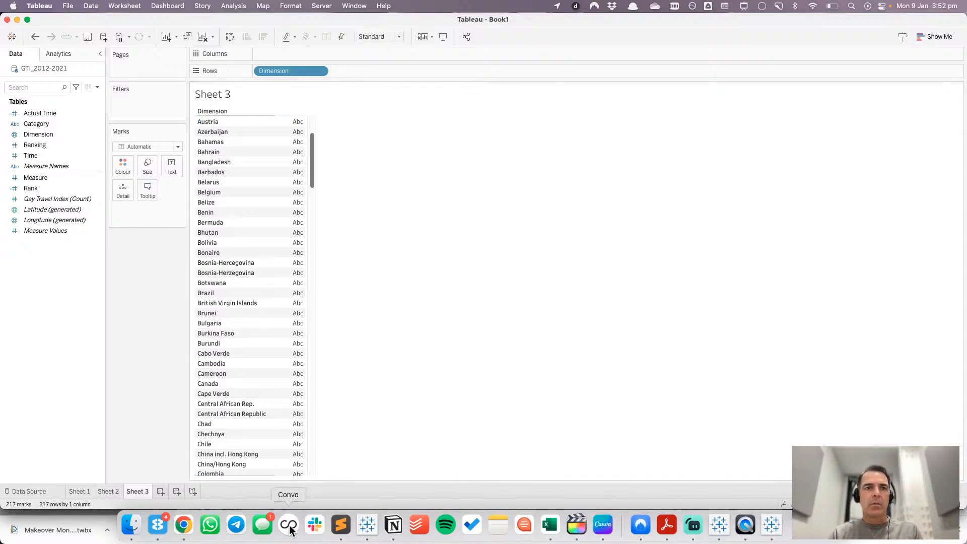
- Switch to Excel and search the Entry Sheet from its first row for BOSNIA to locate both spellings of the country
{"action": "left_click", "coordinate": [549, 528]}
{"action": "left_click", "coordinate": [141, 201]}
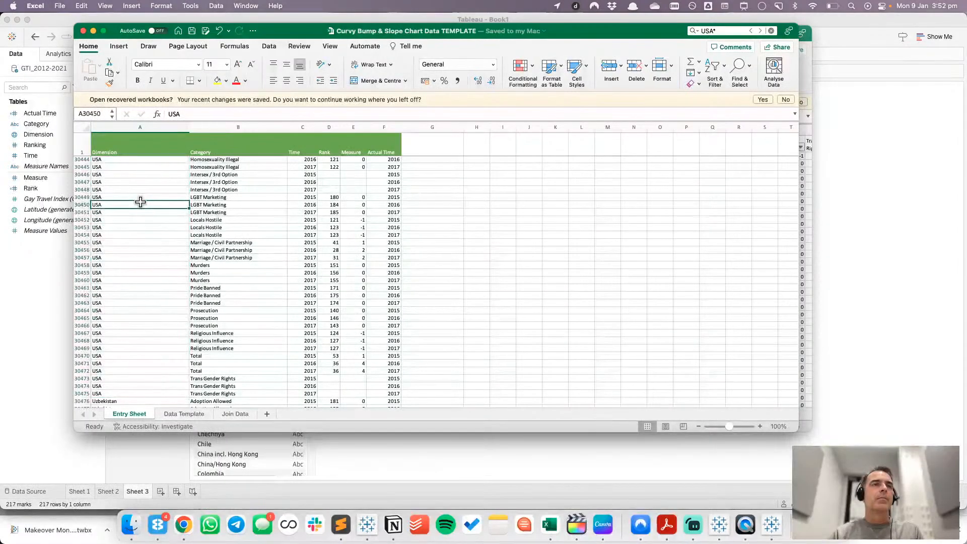
{"action": "key", "text": "ctrl+Home"}
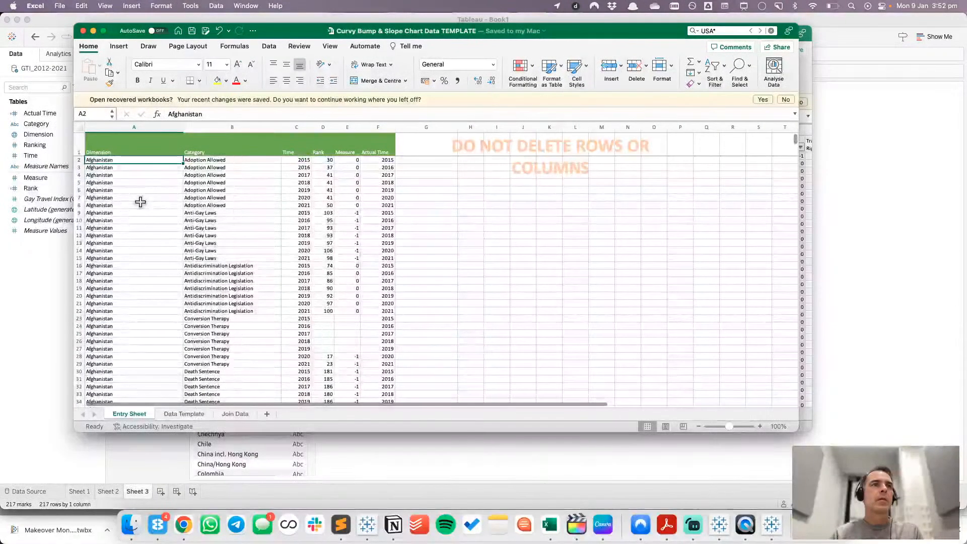
{"action": "key", "text": "super+f"}
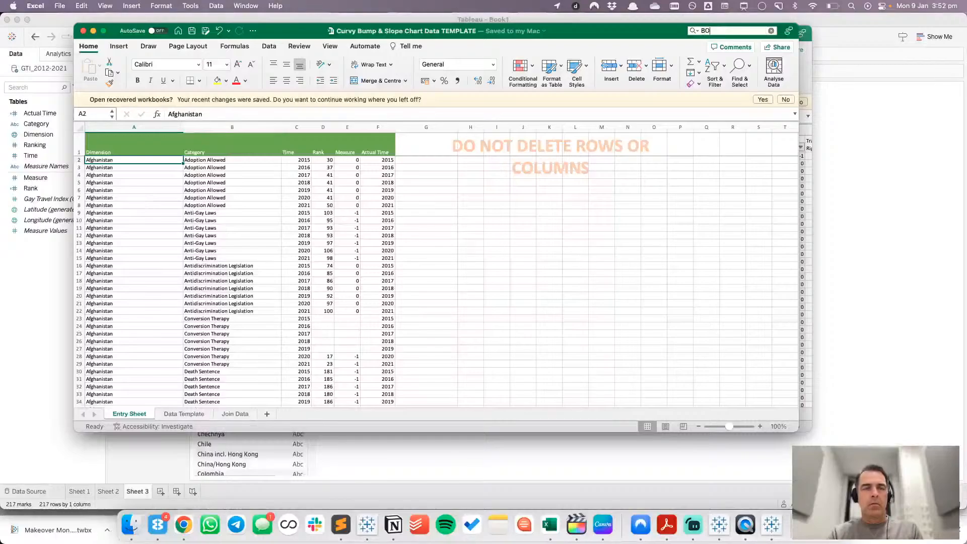
{"action": "key", "text": "Return"}
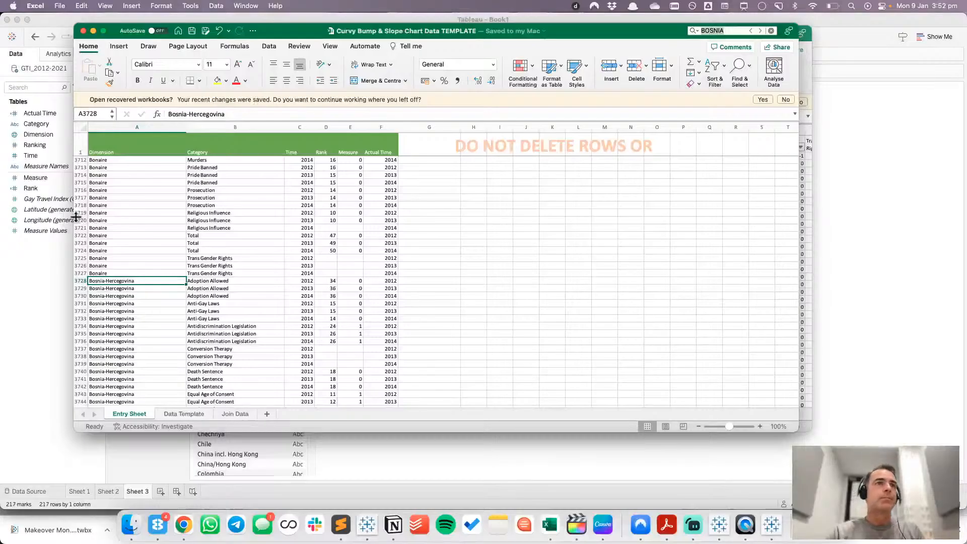
{"action": "scroll", "coordinate": [102, 300], "scroll_direction": "down", "scroll_amount": 10}
{"action": "scroll", "coordinate": [103, 301], "scroll_direction": "down", "scroll_amount": 5}
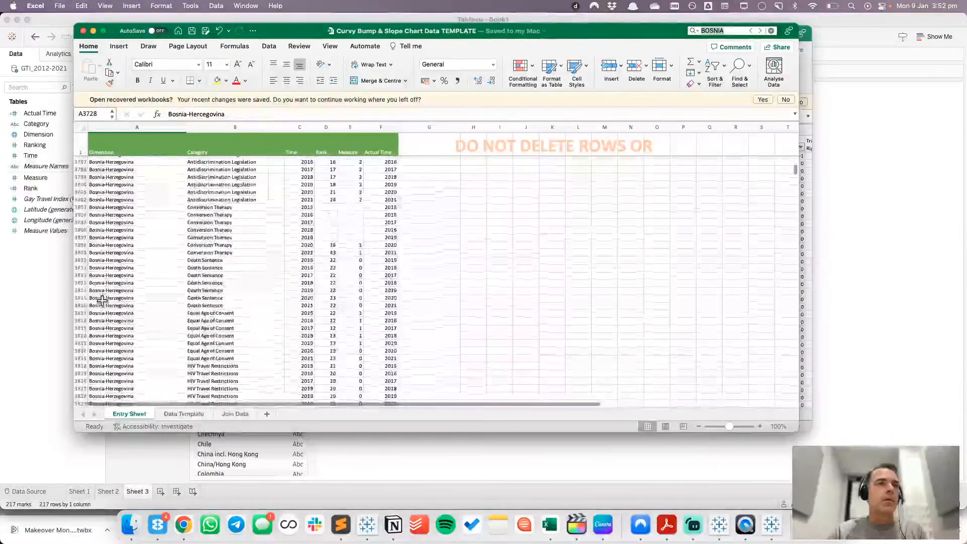
- Replace the Bosnia-Hercegovina entries in A3728:A3781 of the Entry Sheet with a copy of Bosnia-Herzegovina
{"action": "left_click", "coordinate": [122, 301]}
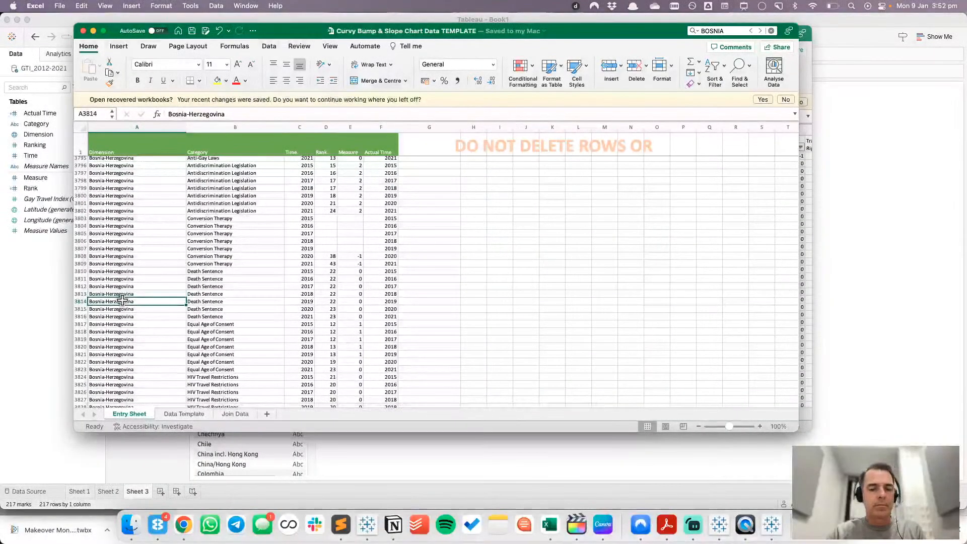
{"action": "key", "text": "super+c"}
{"action": "scroll", "coordinate": [122, 300], "scroll_direction": "up", "scroll_amount": 15}
{"action": "scroll", "coordinate": [122, 300], "scroll_direction": "up", "scroll_amount": 8}
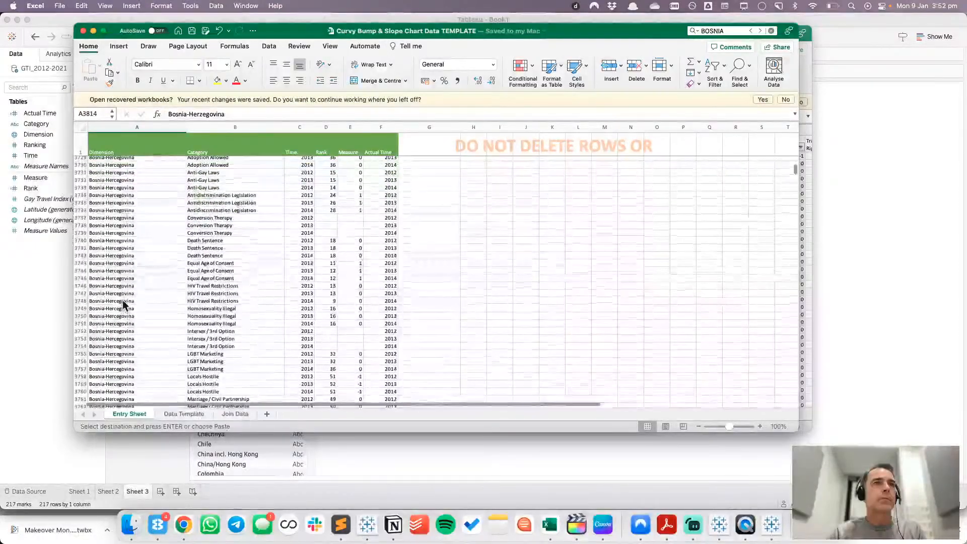
{"action": "left_click", "coordinate": [130, 260]}
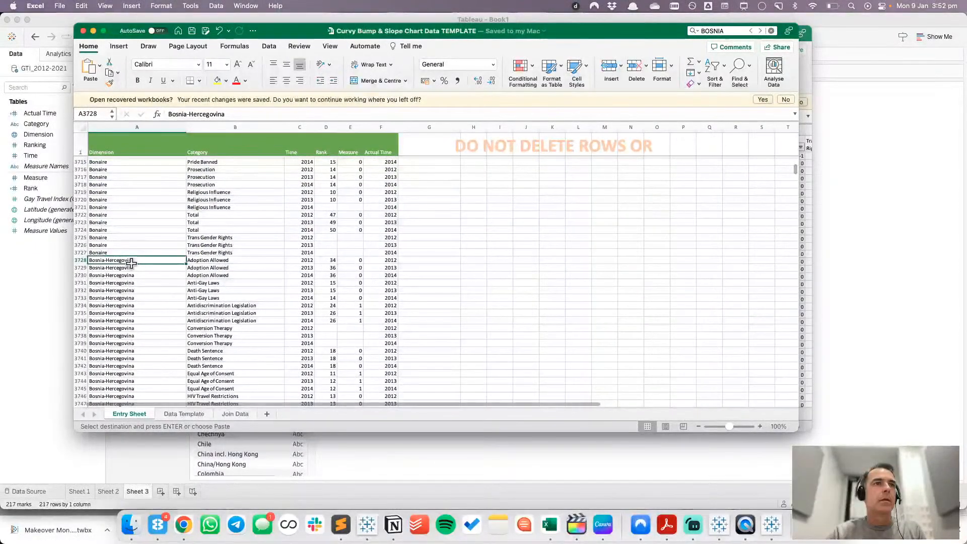
{"action": "scroll", "coordinate": [132, 263], "scroll_direction": "down", "scroll_amount": 10}
{"action": "scroll", "coordinate": [134, 258], "scroll_direction": "down", "scroll_amount": 6}
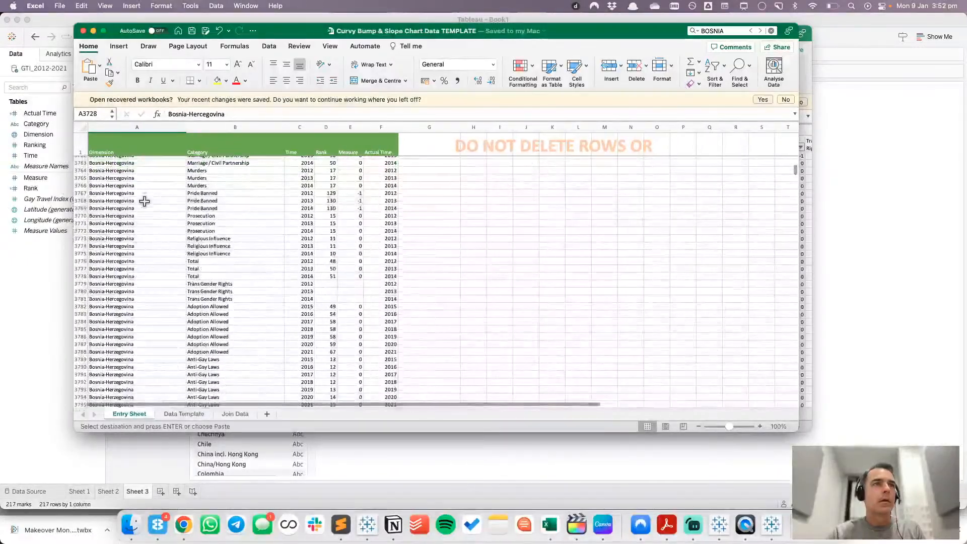
{"action": "left_click", "coordinate": [157, 300], "text": "shift"}
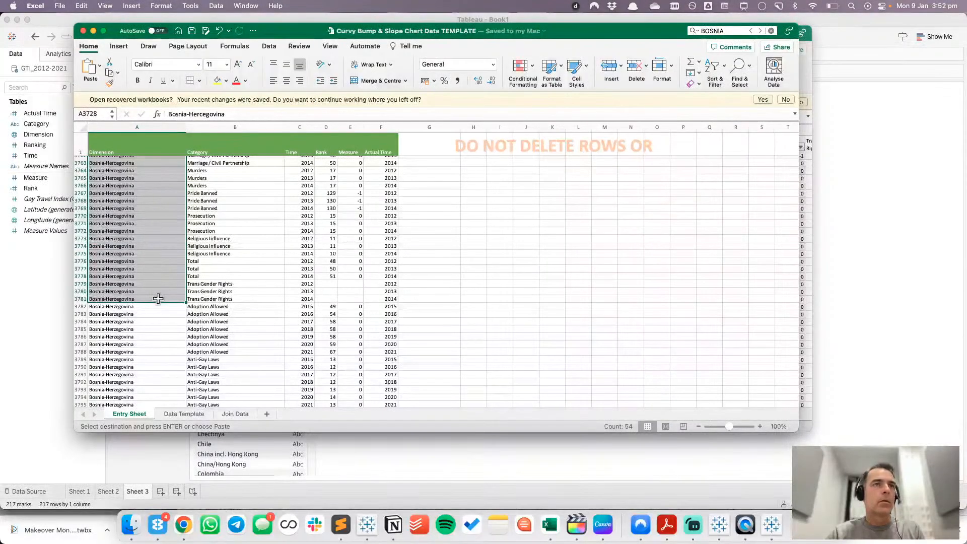
{"action": "key", "text": "super+v"}
- Check the country list in Tableau and, back in Excel, overwrite the Central African Rep. entries in A5600:A5689 with Central African Republic
{"action": "key", "text": "super+Tab"}
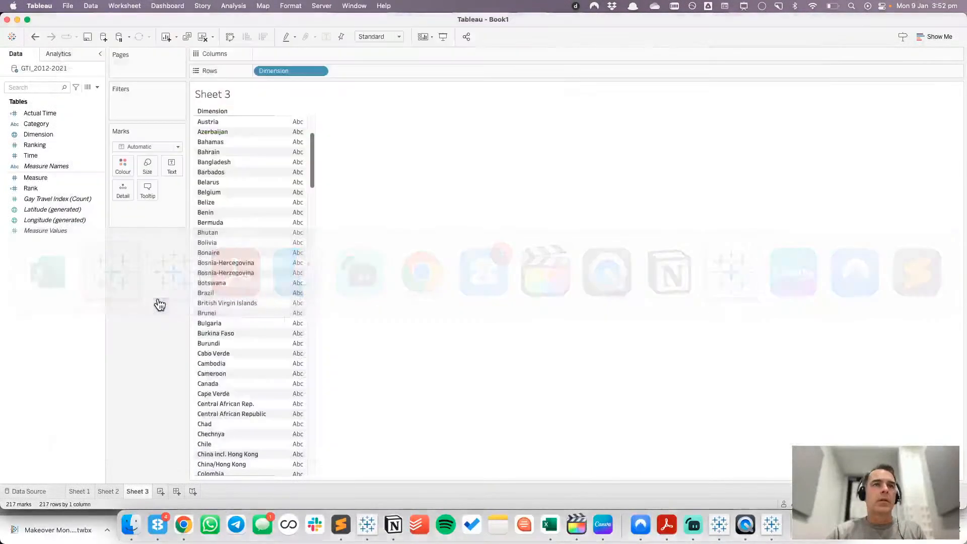
{"action": "scroll", "coordinate": [274, 293], "scroll_direction": "down", "scroll_amount": 3}
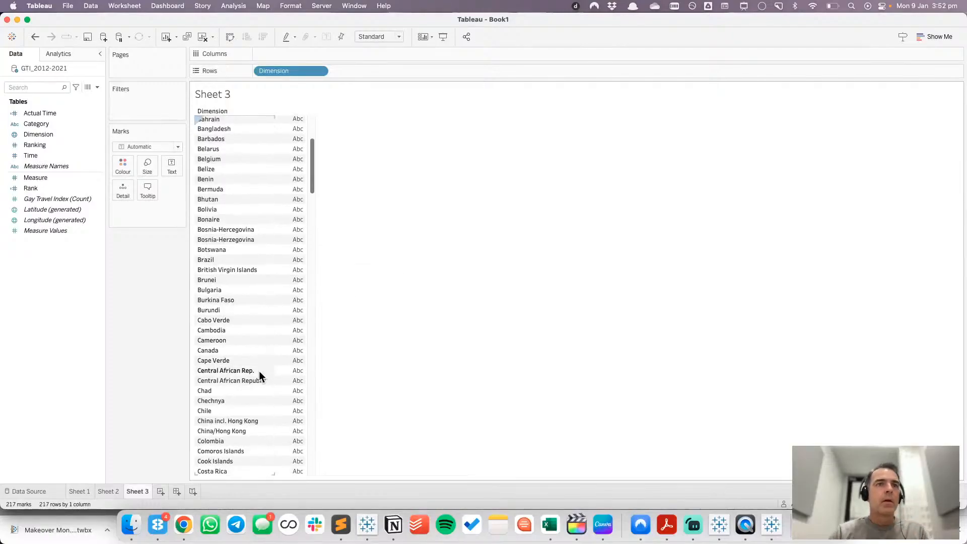
{"action": "key", "text": "super+Tab"}
{"action": "scroll", "coordinate": [153, 314], "scroll_direction": "down", "scroll_amount": 20}
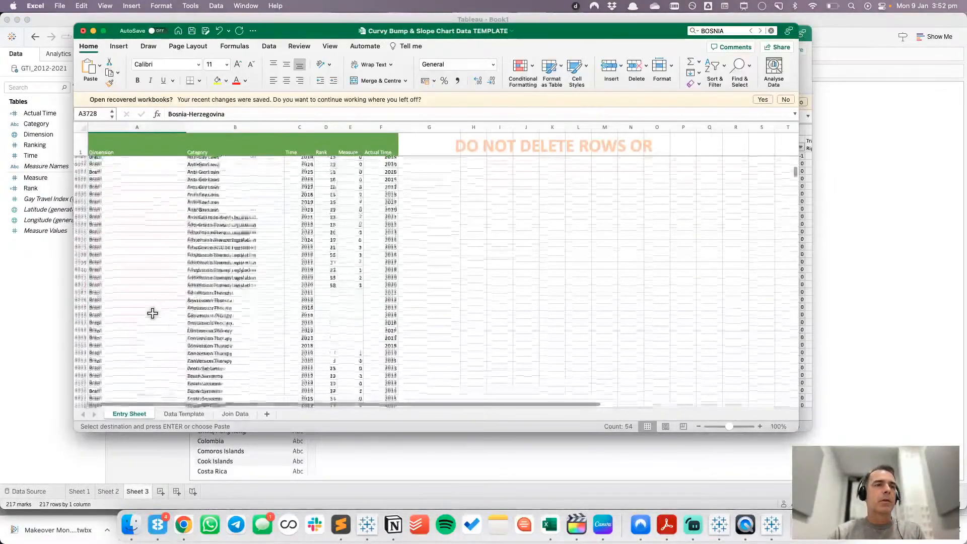
{"action": "scroll", "coordinate": [153, 313], "scroll_direction": "down", "scroll_amount": 20}
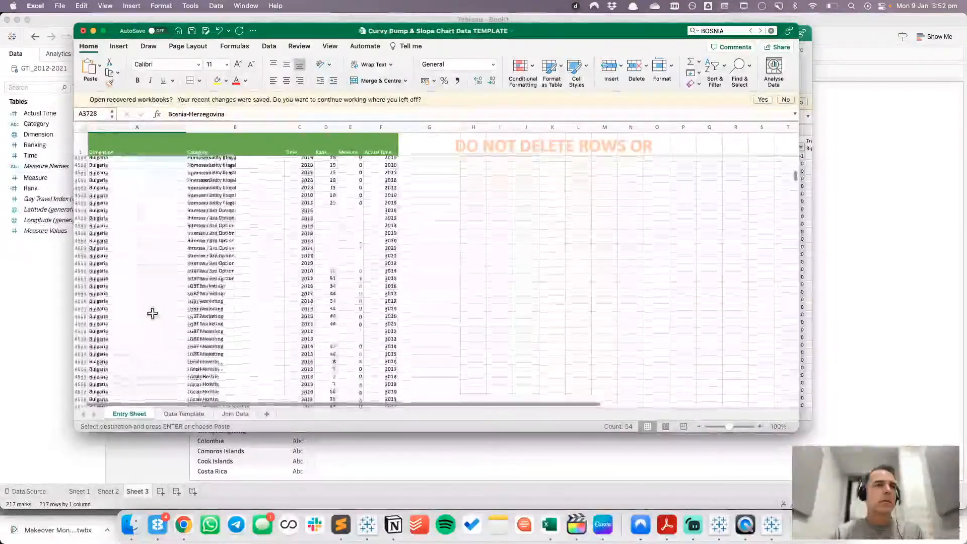
{"action": "scroll", "coordinate": [153, 313], "scroll_direction": "down", "scroll_amount": 20}
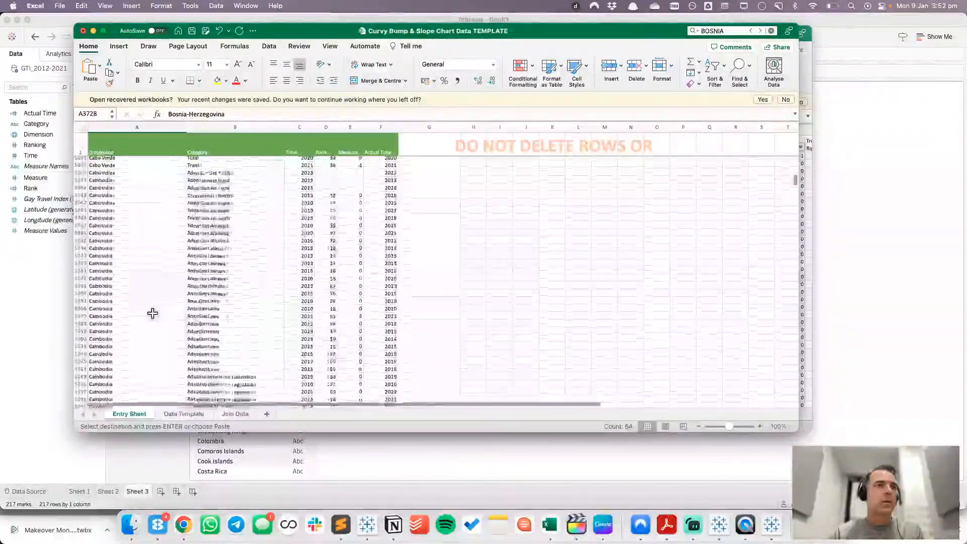
{"action": "scroll", "coordinate": [152, 313], "scroll_direction": "down", "scroll_amount": 20}
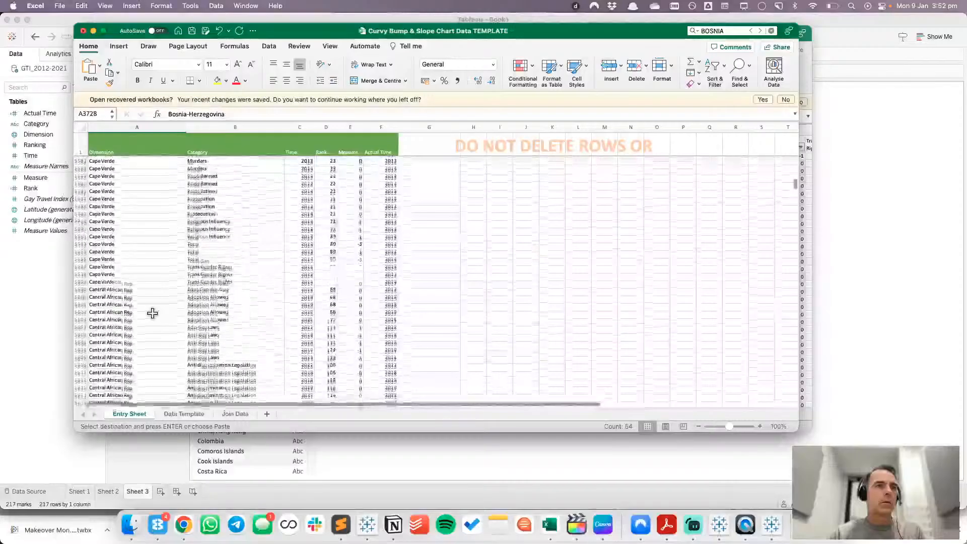
{"action": "scroll", "coordinate": [139, 218], "scroll_direction": "up", "scroll_amount": 6}
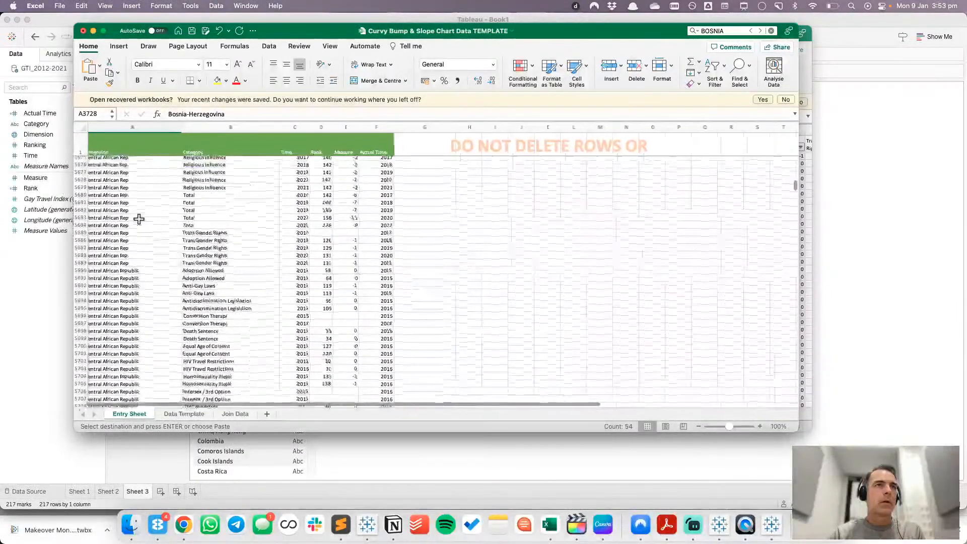
{"action": "left_click", "coordinate": [152, 267]}
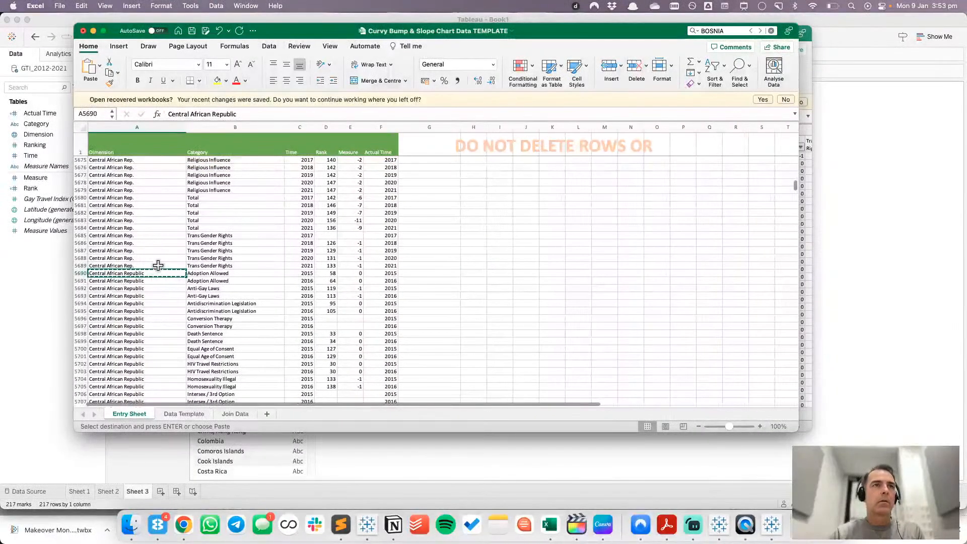
{"action": "scroll", "coordinate": [158, 262], "scroll_direction": "up", "scroll_amount": 5}
{"action": "scroll", "coordinate": [158, 262], "scroll_direction": "up", "scroll_amount": 20}
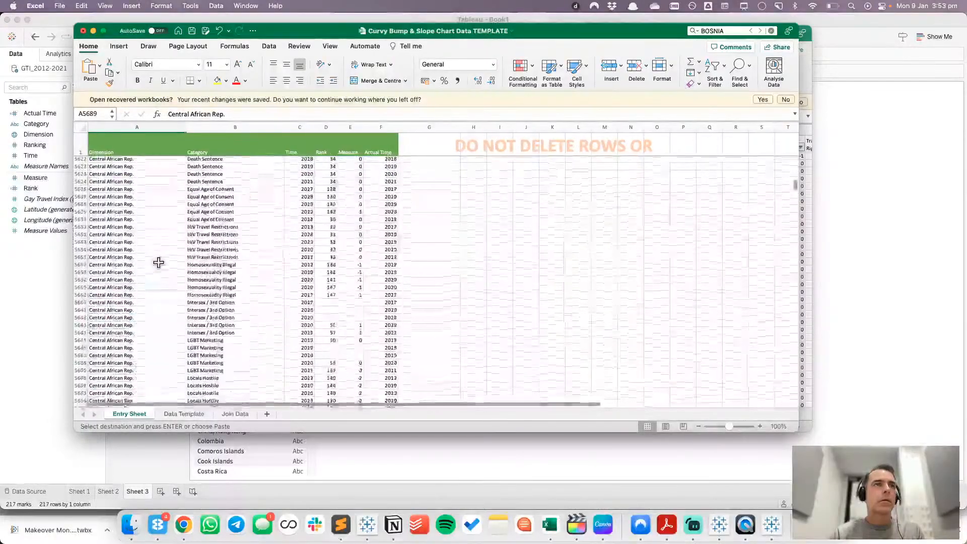
{"action": "scroll", "coordinate": [159, 262], "scroll_direction": "up", "scroll_amount": 1}
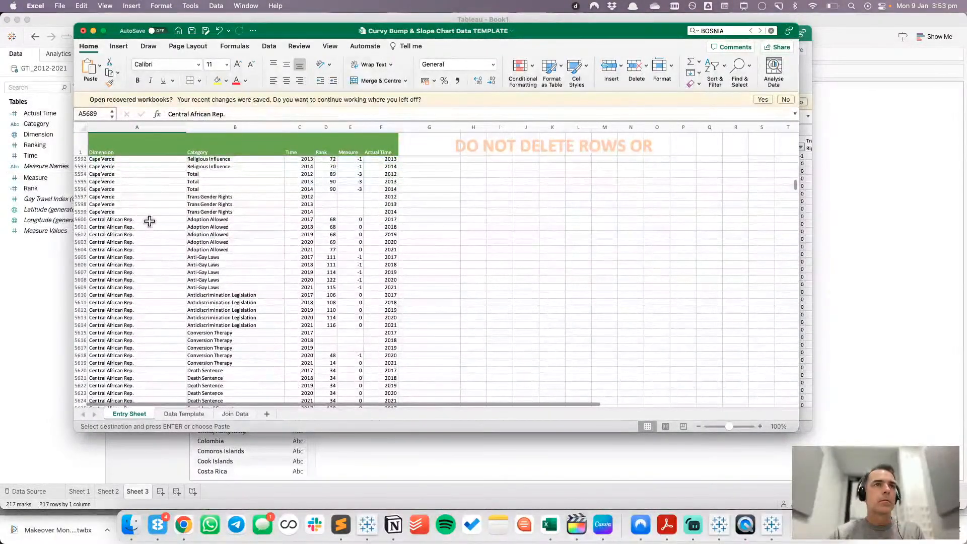
{"action": "left_click", "coordinate": [149, 220], "text": "shift"}
{"action": "key", "text": "super+c"}
- Review the Tableau list for the next duplicate and, in Excel, replace the China incl. Hong Kong entries in A6068:A6103 with China/Hong Kong
{"action": "key", "text": "super+Tab"}
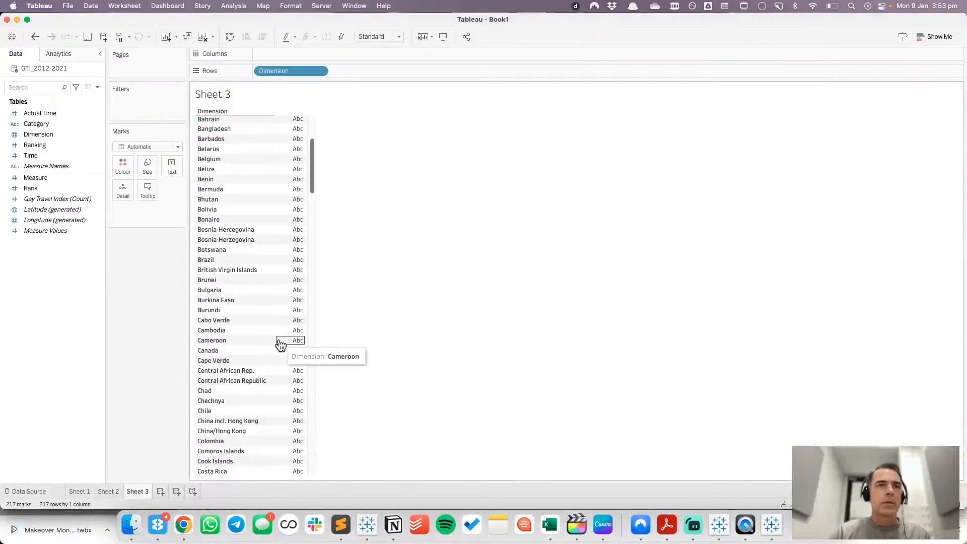
{"action": "scroll", "coordinate": [280, 344], "scroll_direction": "down", "scroll_amount": 6}
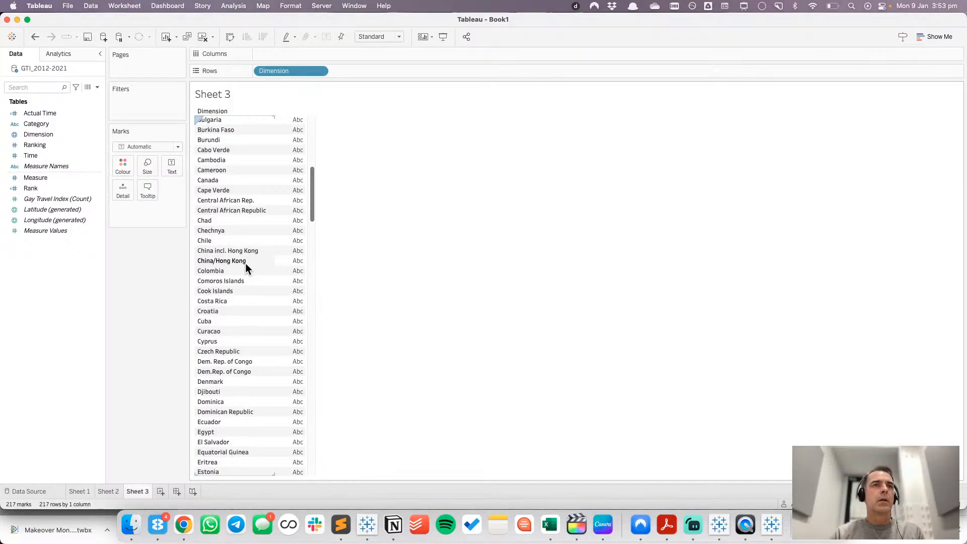
{"action": "key", "text": "super+Tab"}
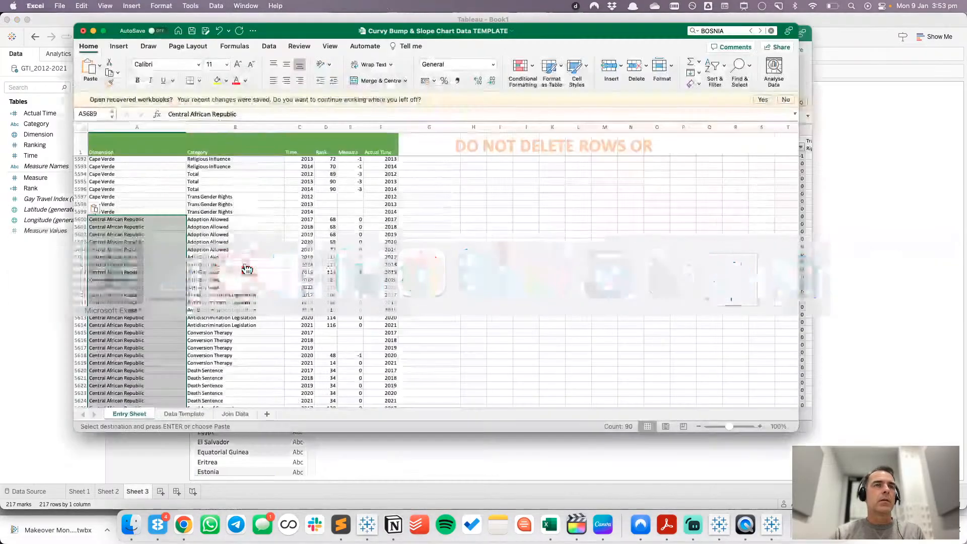
{"action": "scroll", "coordinate": [147, 292], "scroll_direction": "down", "scroll_amount": 15}
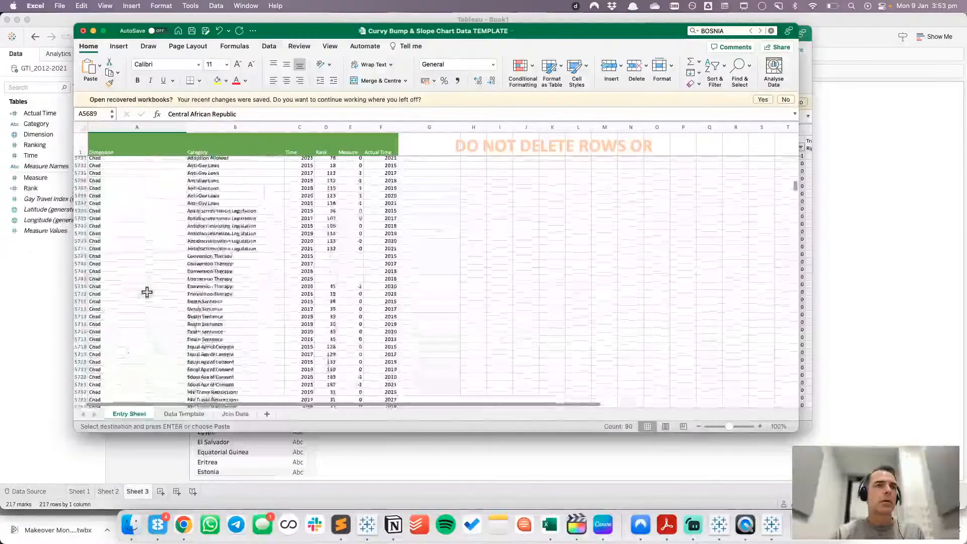
{"action": "scroll", "coordinate": [147, 292], "scroll_direction": "down", "scroll_amount": 15}
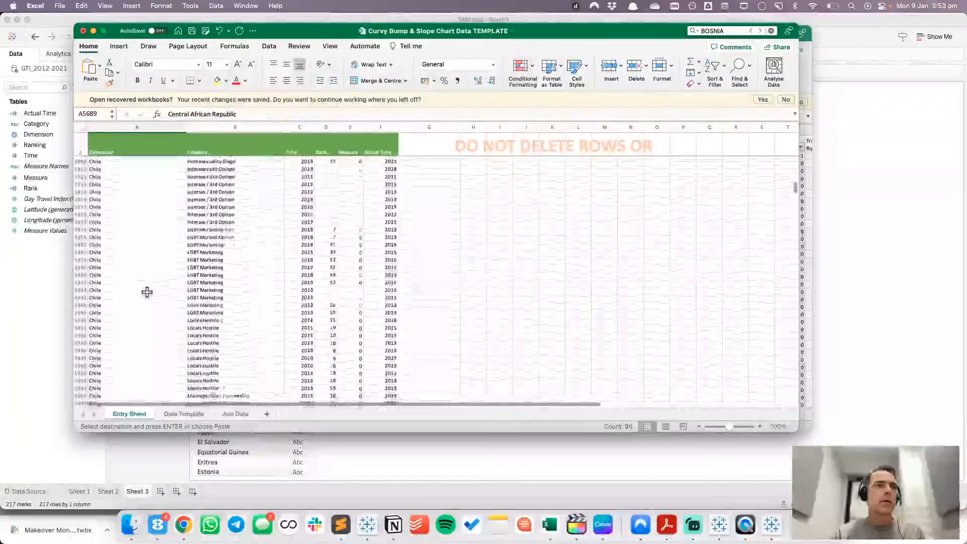
{"action": "scroll", "coordinate": [147, 292], "scroll_direction": "down", "scroll_amount": 10}
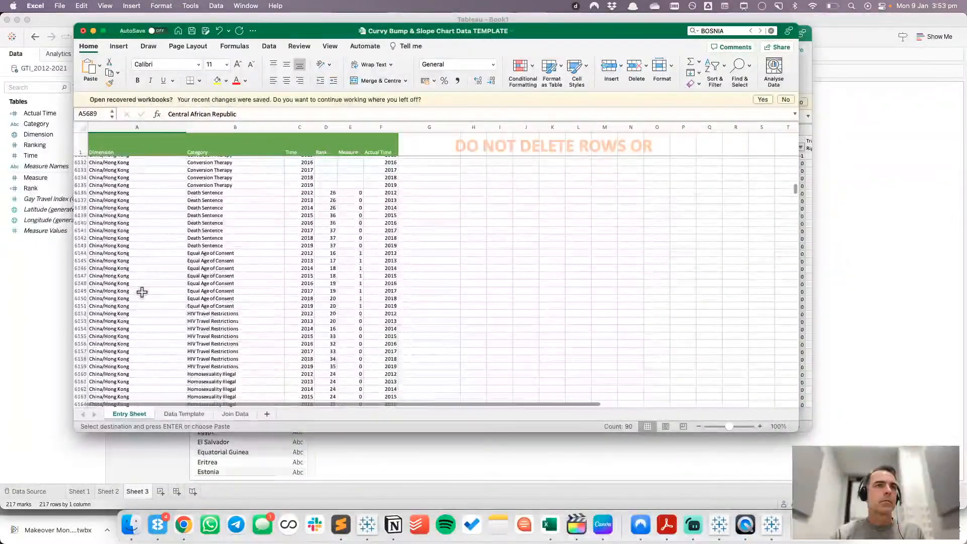
{"action": "left_click", "coordinate": [142, 291]}
{"action": "scroll", "coordinate": [142, 291], "scroll_direction": "up", "scroll_amount": 10}
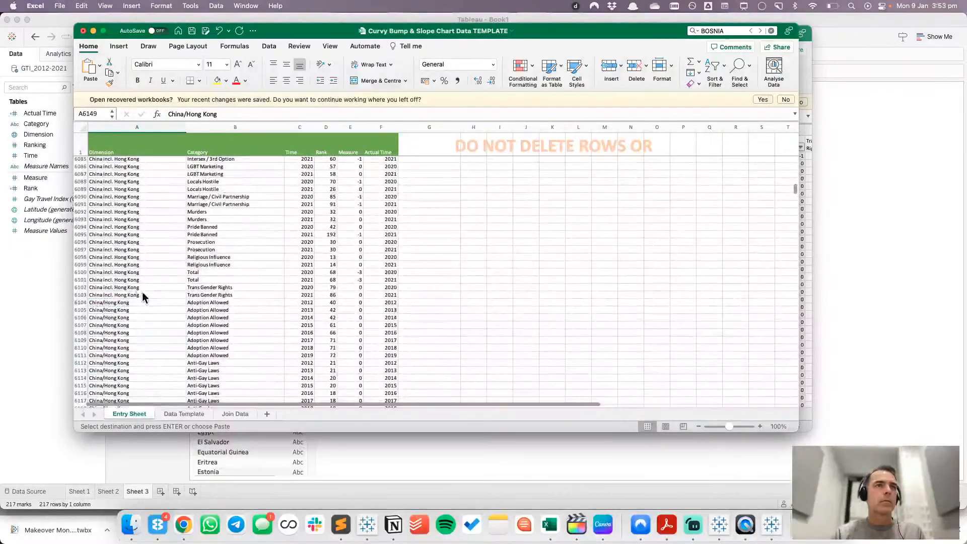
{"action": "left_click", "coordinate": [139, 292]}
{"action": "scroll", "coordinate": [139, 282], "scroll_direction": "up", "scroll_amount": 5}
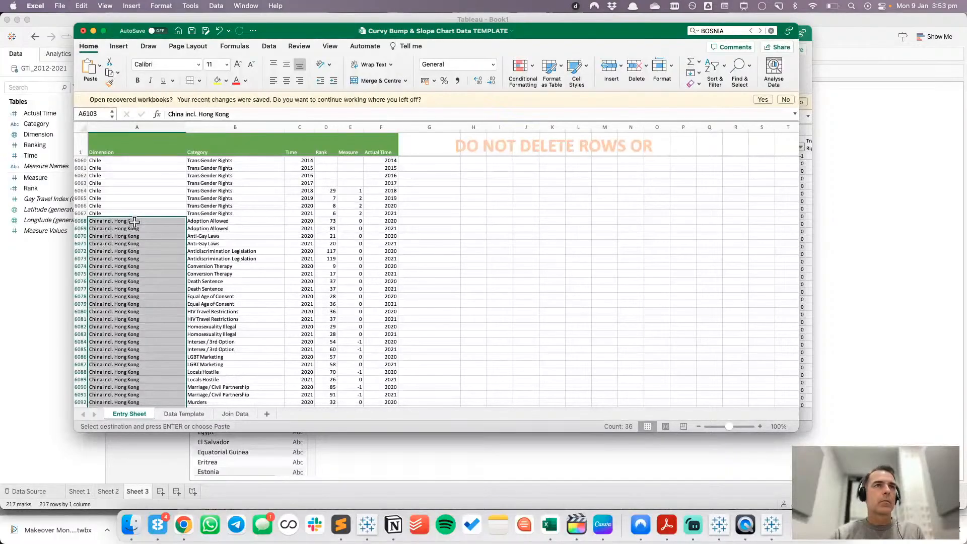
- Check the Tableau list for further variants and, in Excel, select the first Dem. Rep. of Congo cell, A7724
{"action": "key", "text": "super+Tab"}
{"action": "scroll", "coordinate": [281, 337], "scroll_direction": "down", "scroll_amount": 3}
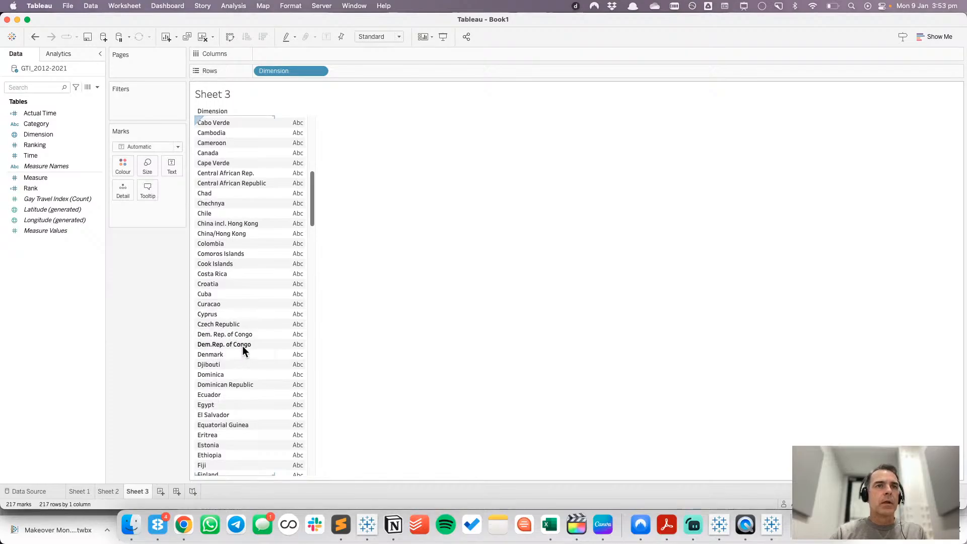
{"action": "key", "text": "super+Tab"}
{"action": "scroll", "coordinate": [117, 305], "scroll_direction": "down", "scroll_amount": 10}
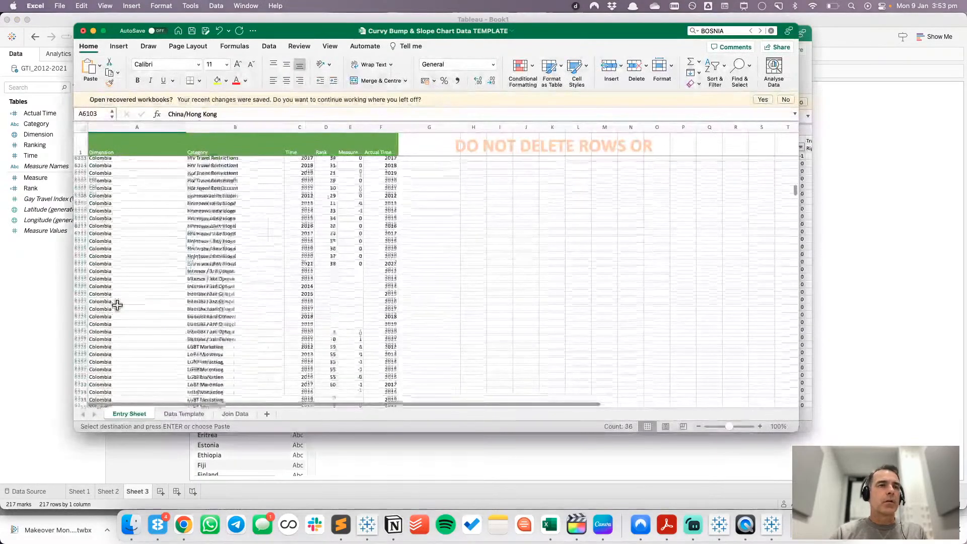
{"action": "scroll", "coordinate": [117, 305], "scroll_direction": "down", "scroll_amount": 15}
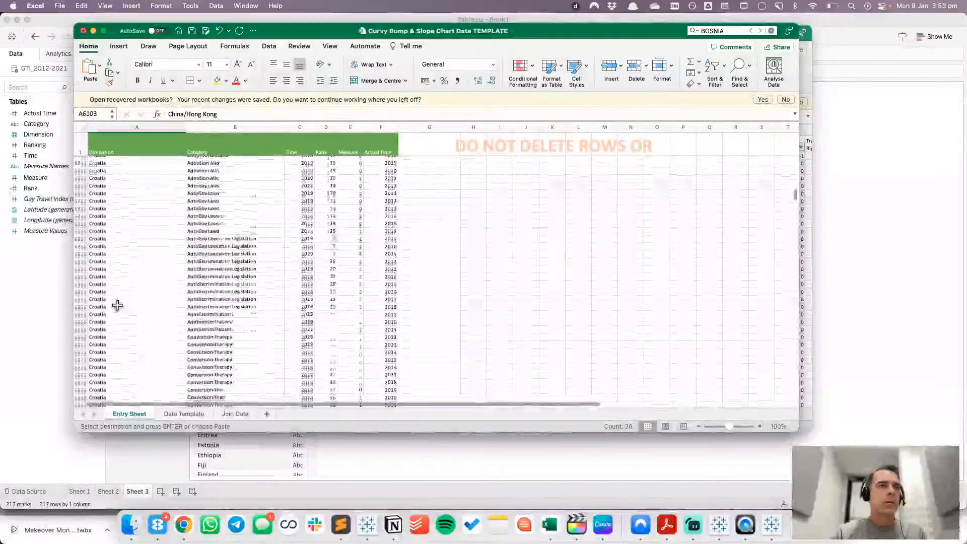
{"action": "scroll", "coordinate": [117, 305], "scroll_direction": "down", "scroll_amount": 15}
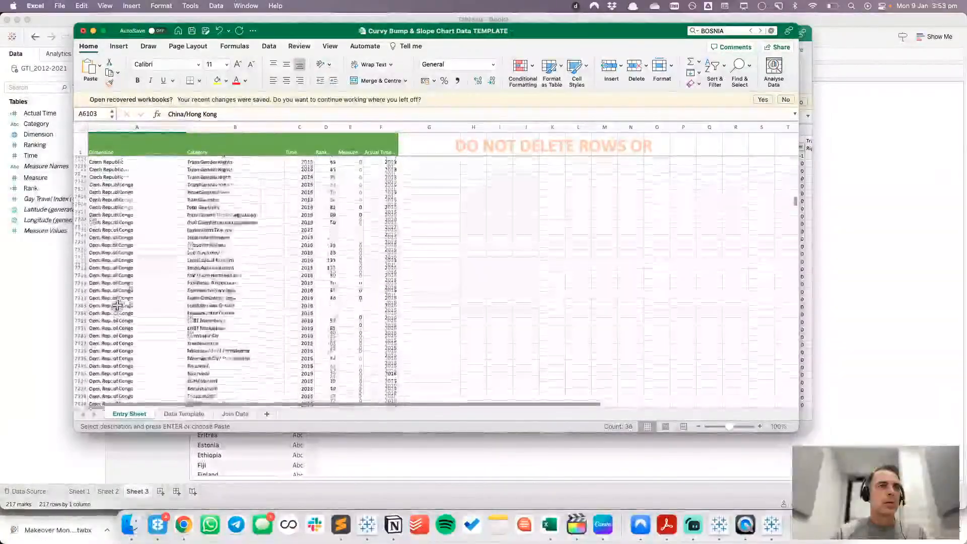
{"action": "scroll", "coordinate": [118, 305], "scroll_direction": "up", "scroll_amount": 10}
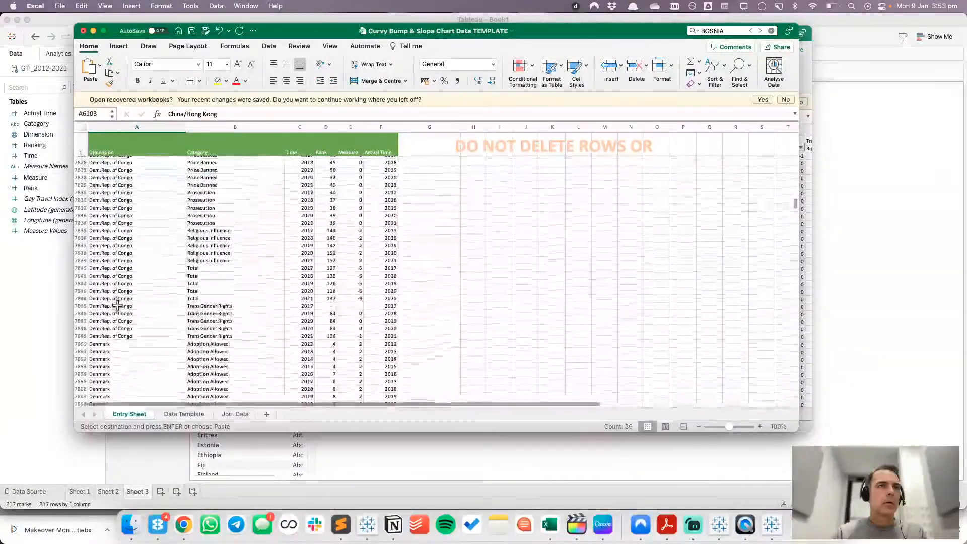
{"action": "scroll", "coordinate": [117, 348], "scroll_direction": "up", "scroll_amount": 10}
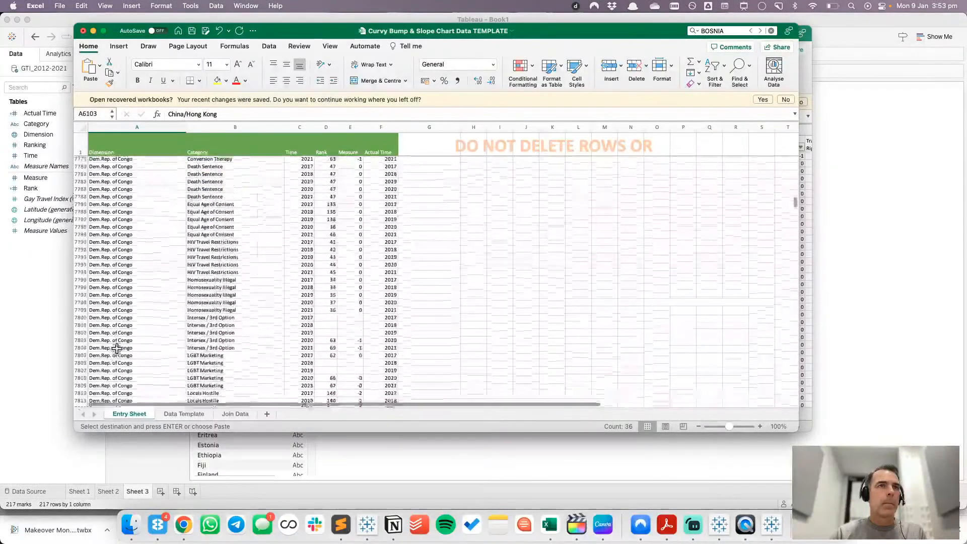
{"action": "scroll", "coordinate": [117, 349], "scroll_direction": "up", "scroll_amount": 2}
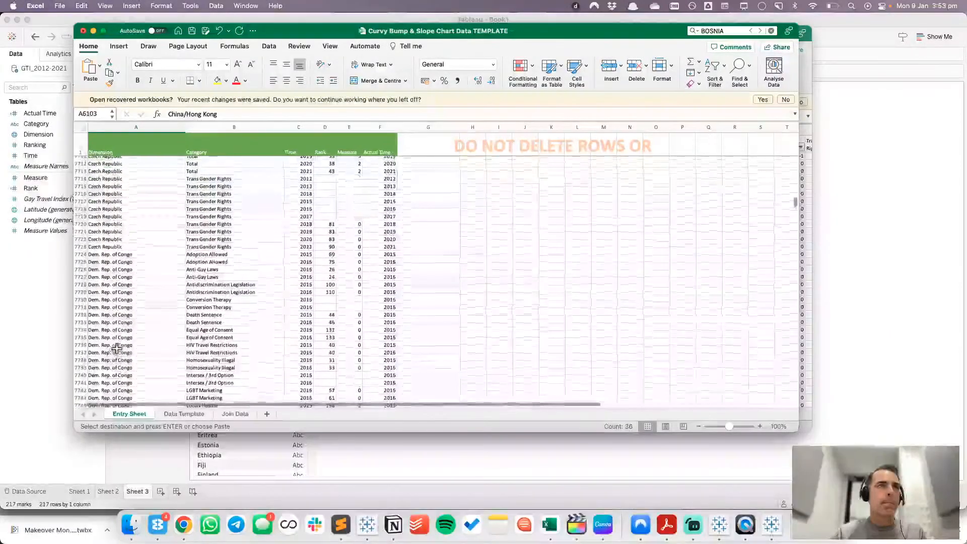
{"action": "left_click", "coordinate": [131, 254]}
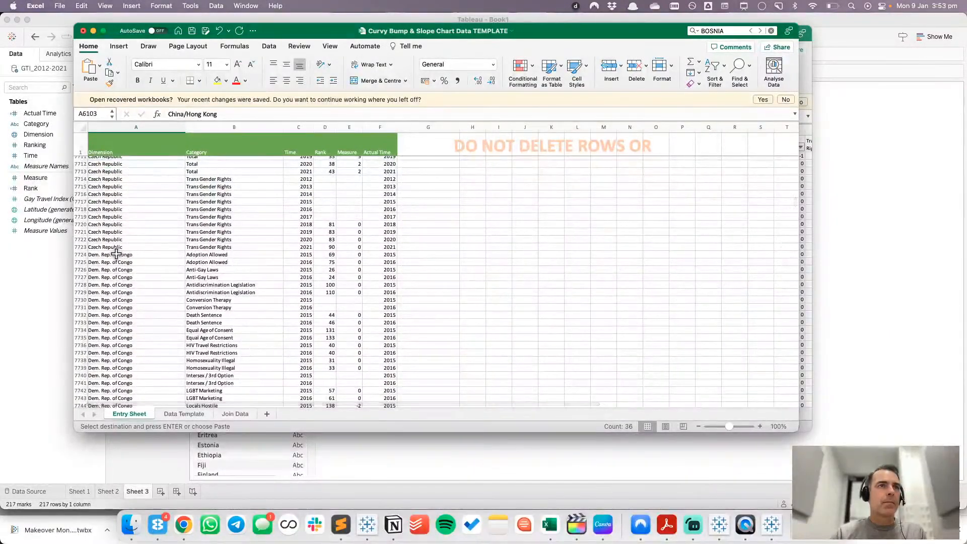
{"action": "left_click", "coordinate": [185, 113]}
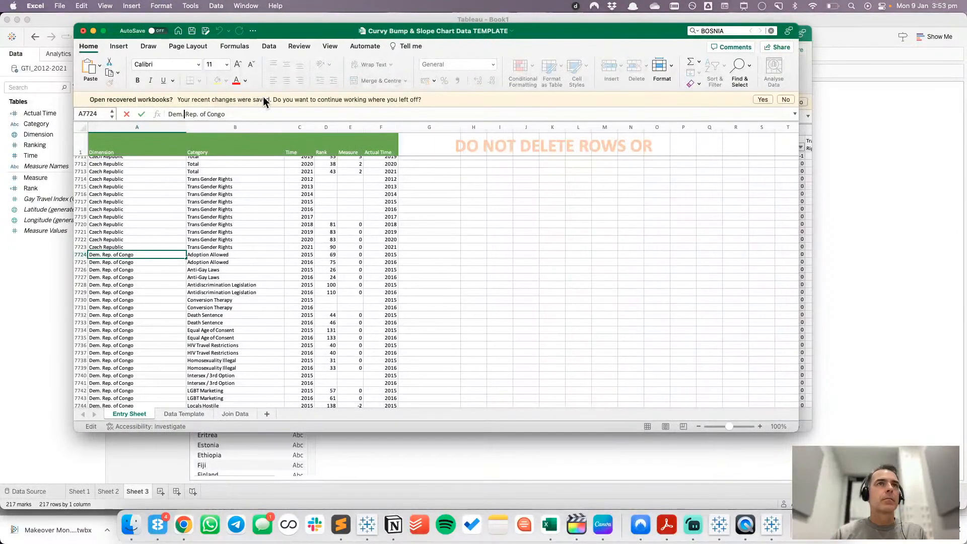
{"action": "key", "text": "BackSpace"}
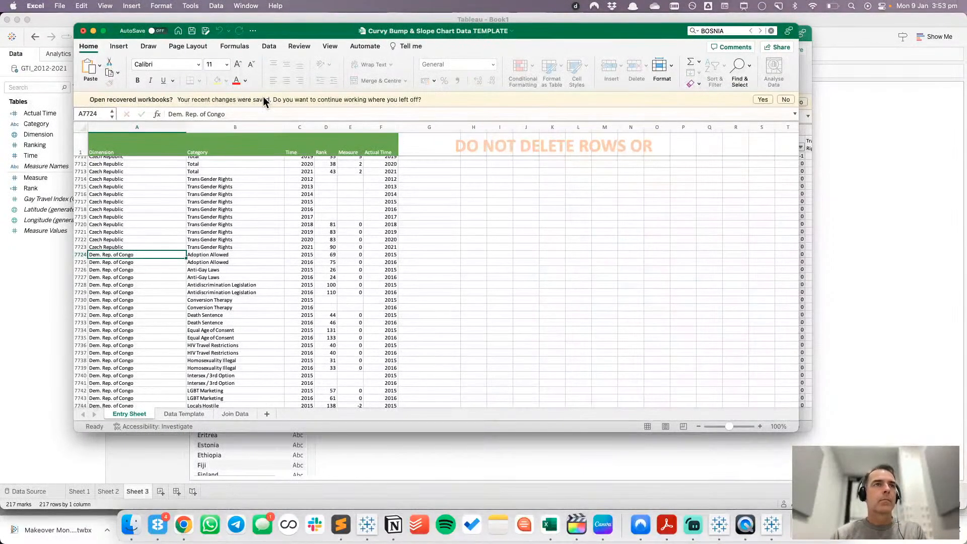
{"action": "key", "text": "Escape"}
- Copy Dem. Rep. of Congo from A7724 over all the country's rows through A7849, including those spelled Dem.Rep. of Congo
{"action": "key", "text": "super+c"}
{"action": "scroll", "coordinate": [161, 336], "scroll_direction": "down", "scroll_amount": 15}
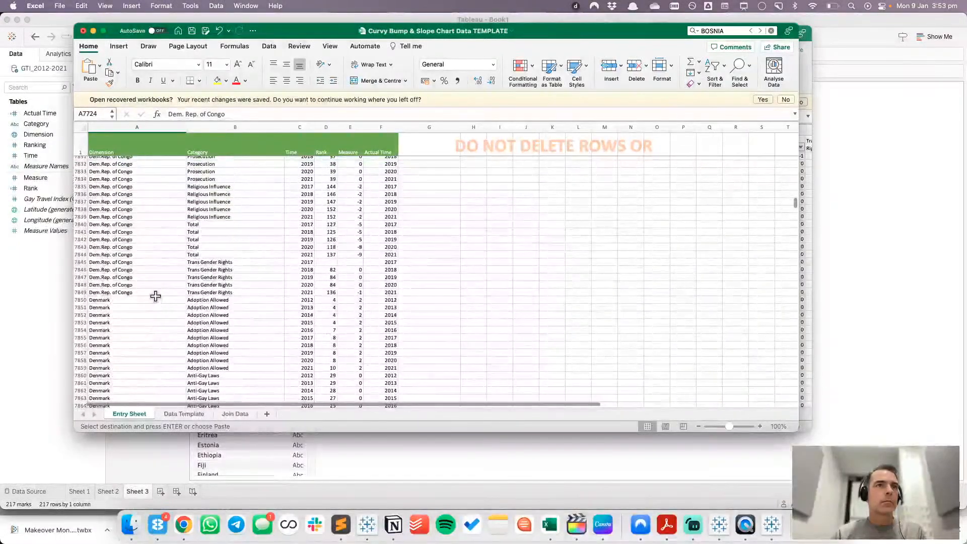
{"action": "left_click", "coordinate": [155, 292], "text": "shift"}
{"action": "key", "text": "super+v"}
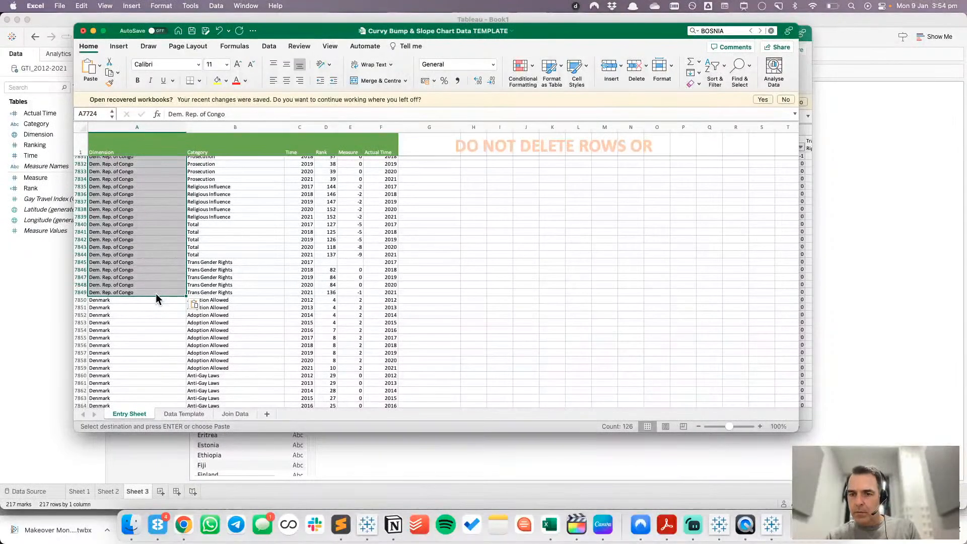
- Review the Tableau country list for the next duplicate and, in Excel, select the first Georgia (Europe) cell, A10622
{"action": "key", "text": "super+Tab"}
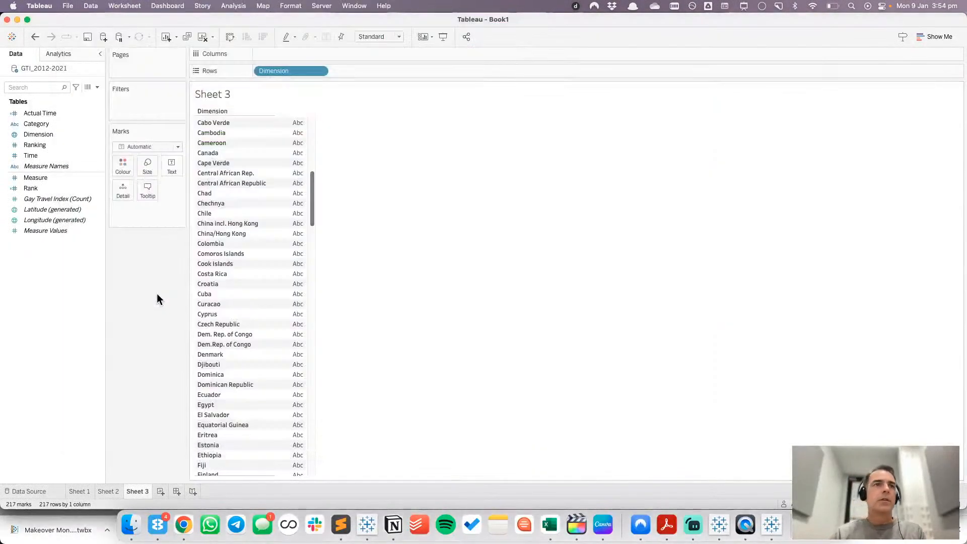
{"action": "key", "text": "super+Tab"}
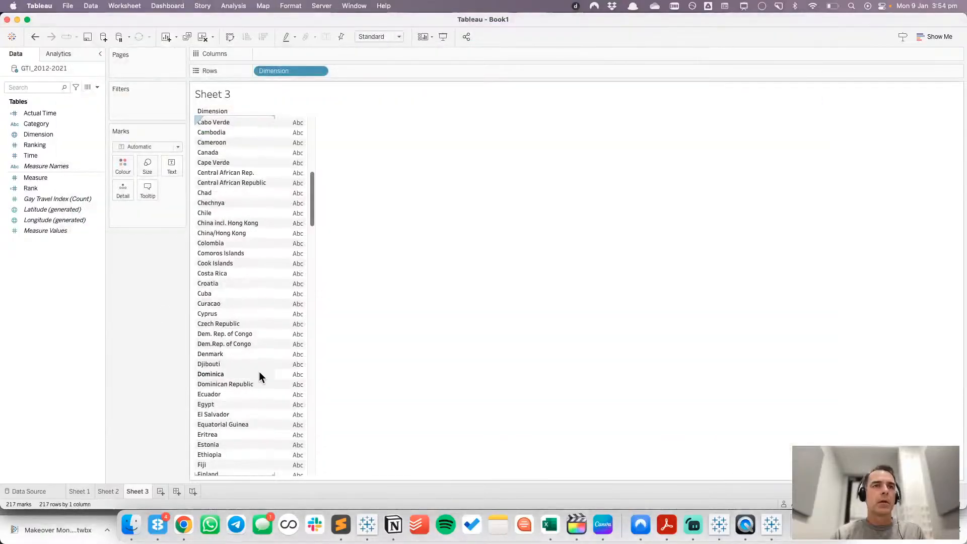
{"action": "scroll", "coordinate": [259, 377], "scroll_direction": "down", "scroll_amount": 8}
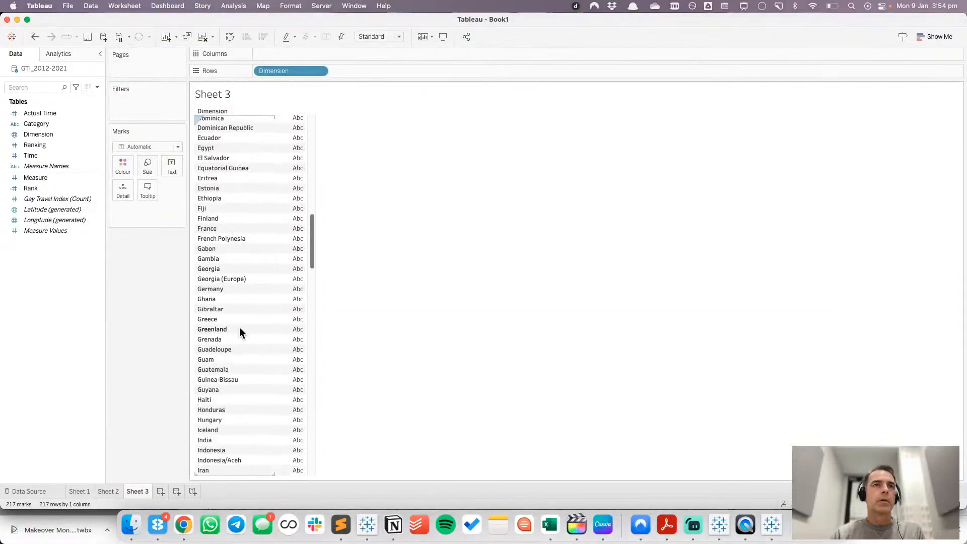
{"action": "key", "text": "super+Tab"}
{"action": "scroll", "coordinate": [124, 356], "scroll_direction": "down", "scroll_amount": 15}
{"action": "scroll", "coordinate": [124, 356], "scroll_direction": "down", "scroll_amount": 20}
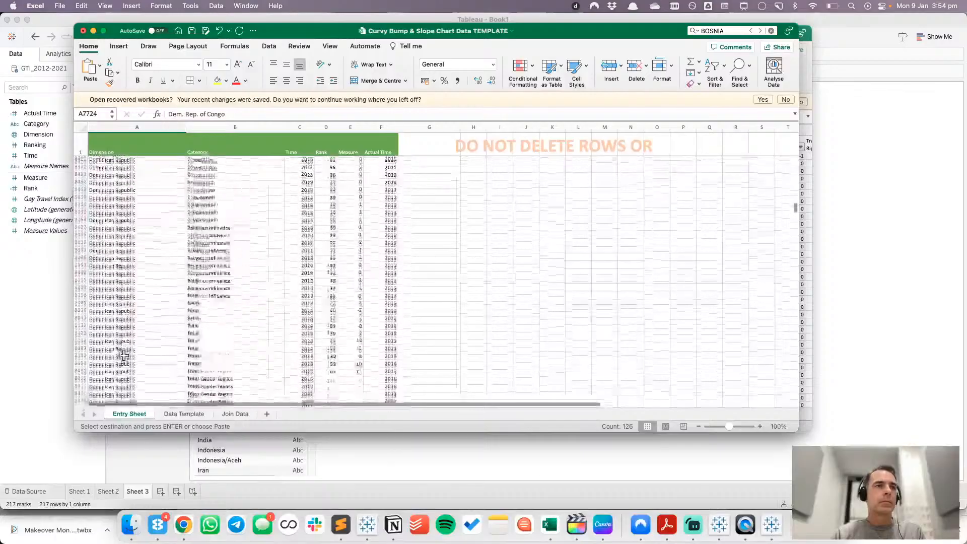
{"action": "scroll", "coordinate": [123, 355], "scroll_direction": "down", "scroll_amount": 20}
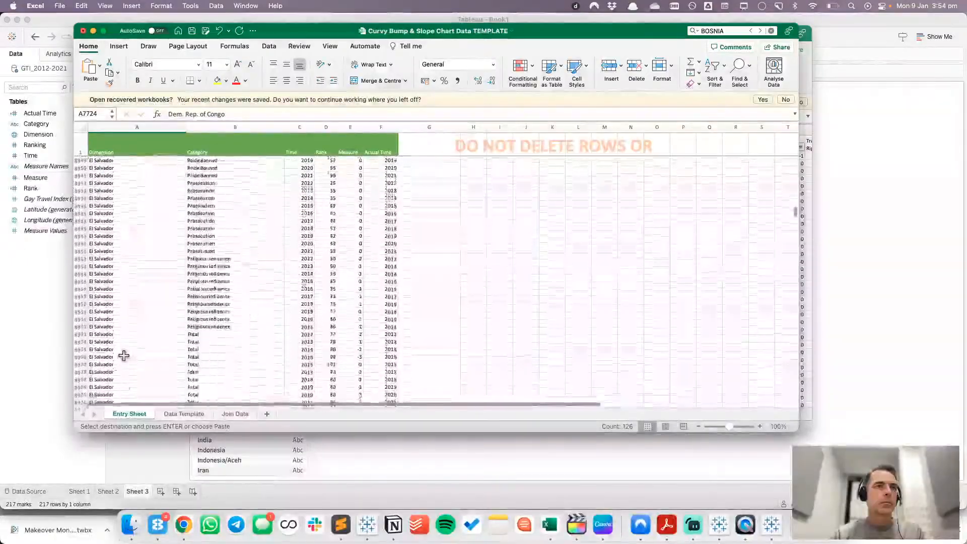
{"action": "scroll", "coordinate": [124, 356], "scroll_direction": "down", "scroll_amount": 20}
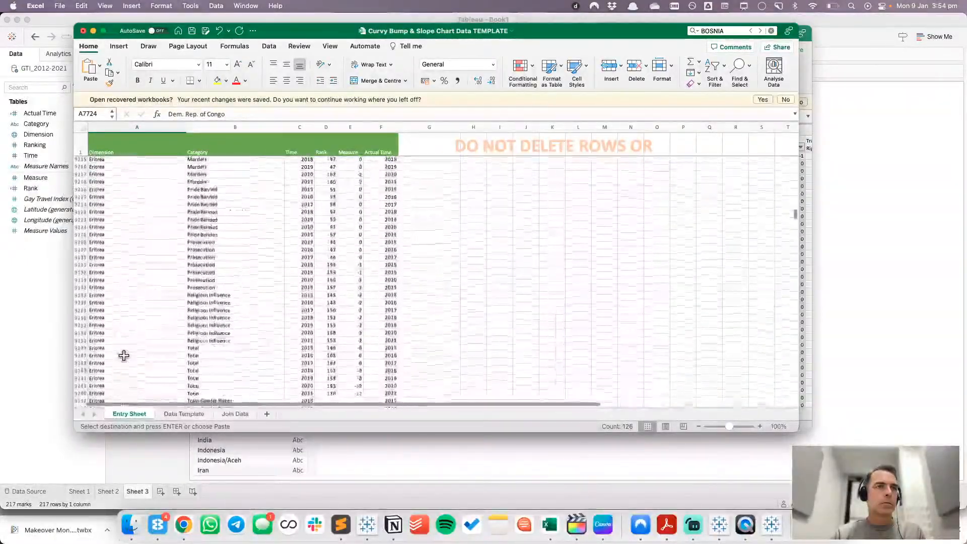
{"action": "scroll", "coordinate": [124, 356], "scroll_direction": "down", "scroll_amount": 20}
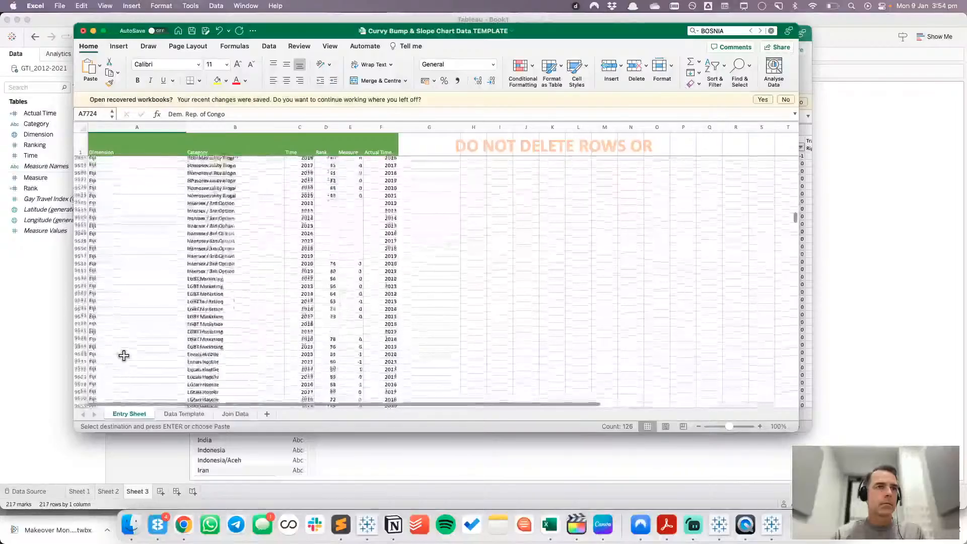
{"action": "scroll", "coordinate": [124, 356], "scroll_direction": "down", "scroll_amount": 20}
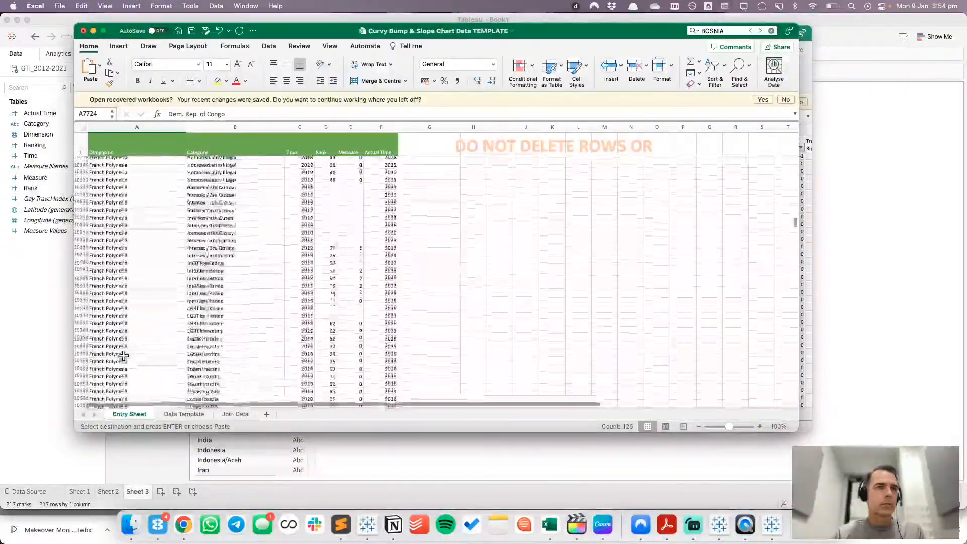
{"action": "scroll", "coordinate": [124, 356], "scroll_direction": "down", "scroll_amount": 20}
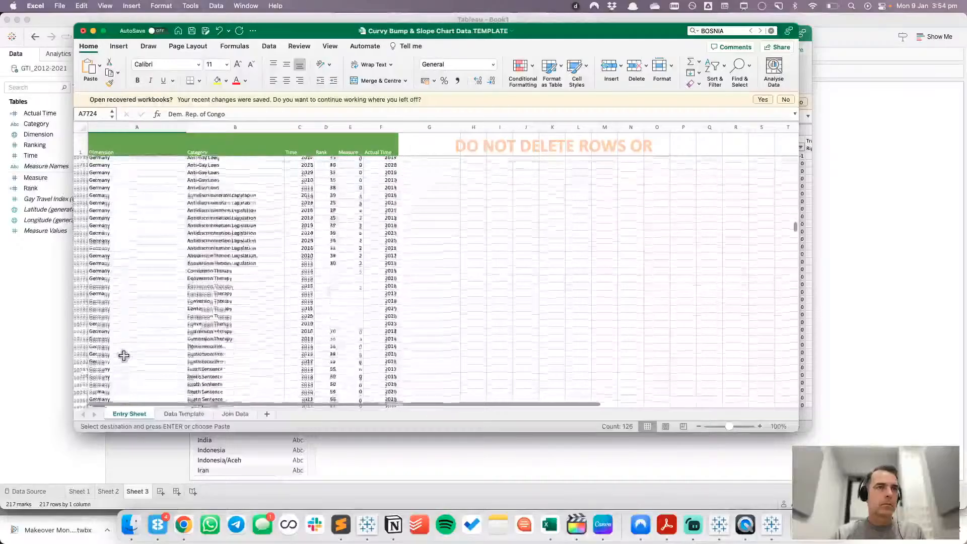
{"action": "scroll", "coordinate": [124, 356], "scroll_direction": "up", "scroll_amount": 15}
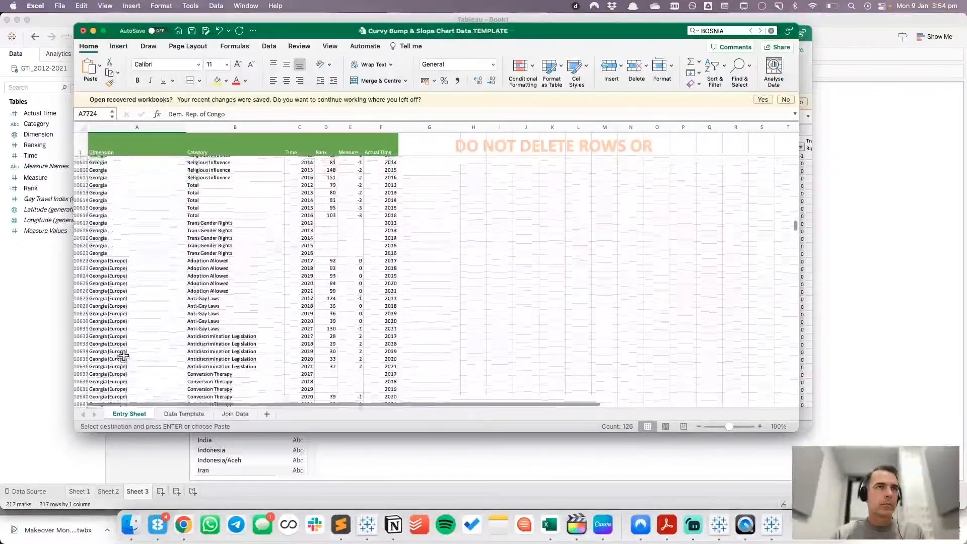
{"action": "left_click", "coordinate": [122, 263]}
- Replace the Georgia (Europe) entries in A10622:A10711 with Georgia, checking the country list in Tableau
{"action": "scroll", "coordinate": [121, 264], "scroll_direction": "down", "scroll_amount": 20}
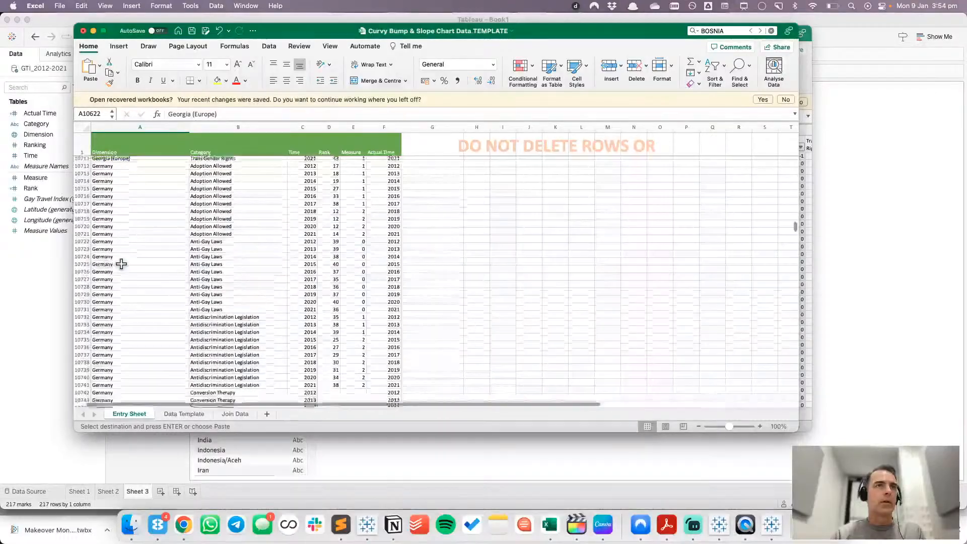
{"action": "scroll", "coordinate": [129, 256], "scroll_direction": "up", "scroll_amount": 4}
{"action": "left_click", "coordinate": [141, 248], "text": "shift"}
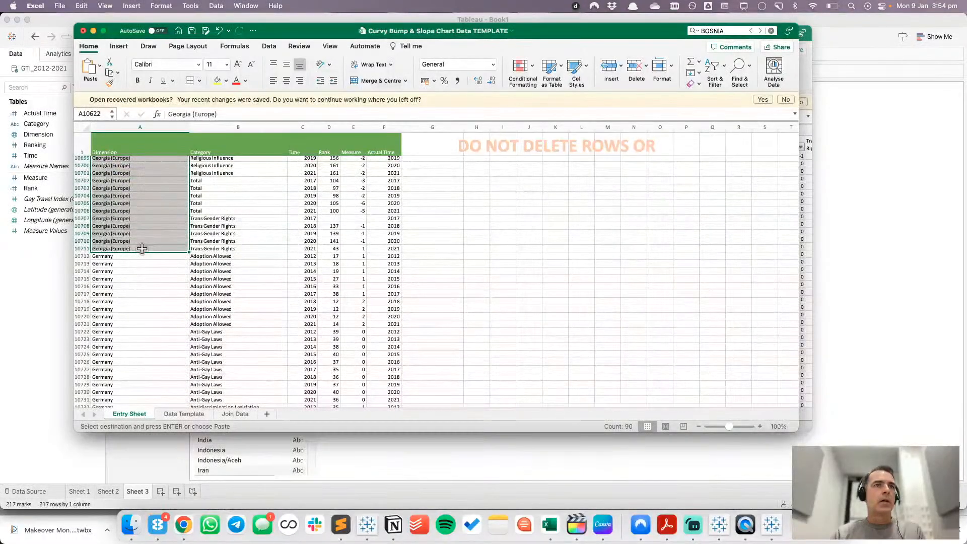
{"action": "key", "text": "super+Tab"}
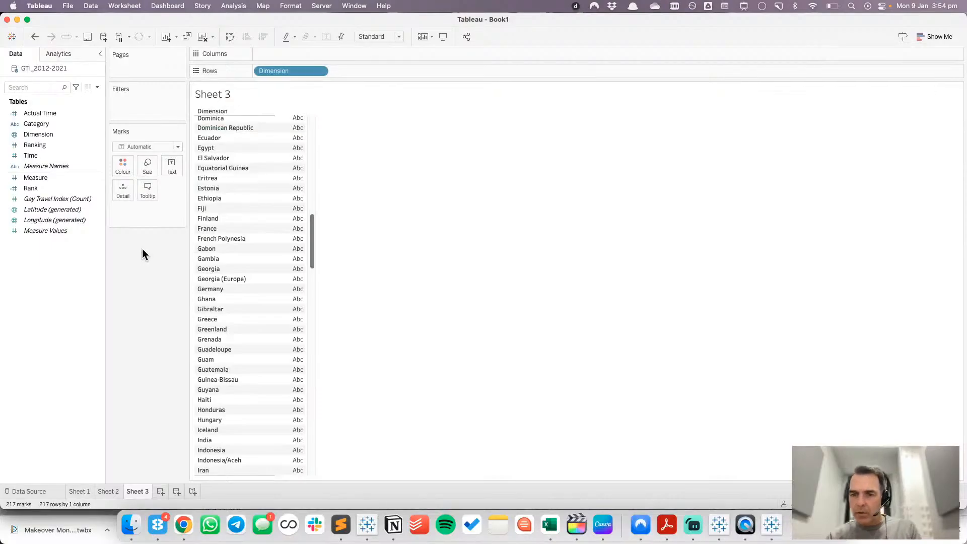
{"action": "key", "text": "super+Tab"}
- Search the sheet for INDON and overwrite the Indonesia/Aceh entries in A13502:A13573 with Indonesia
{"action": "left_click", "coordinate": [147, 300]}
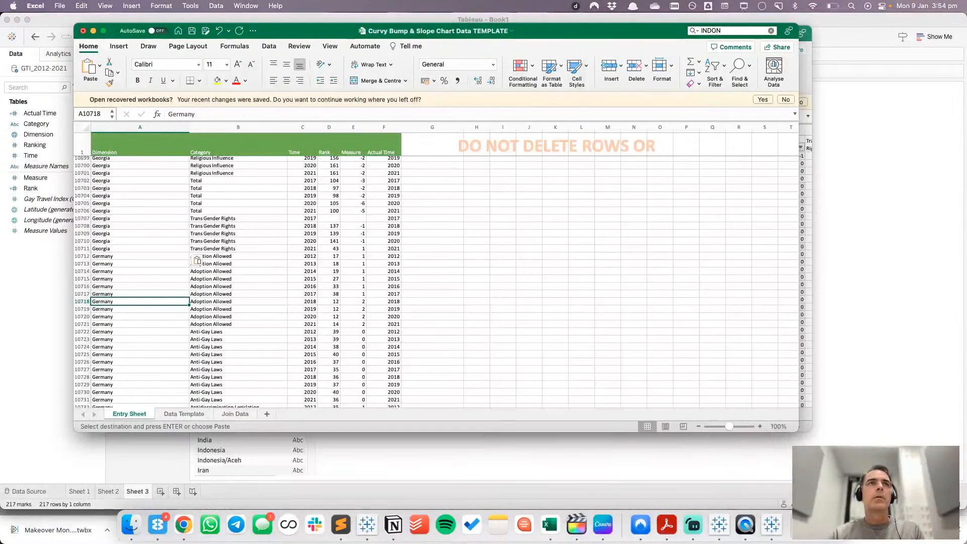
{"action": "key", "text": "Return"}
{"action": "scroll", "coordinate": [167, 342], "scroll_direction": "down", "scroll_amount": 15}
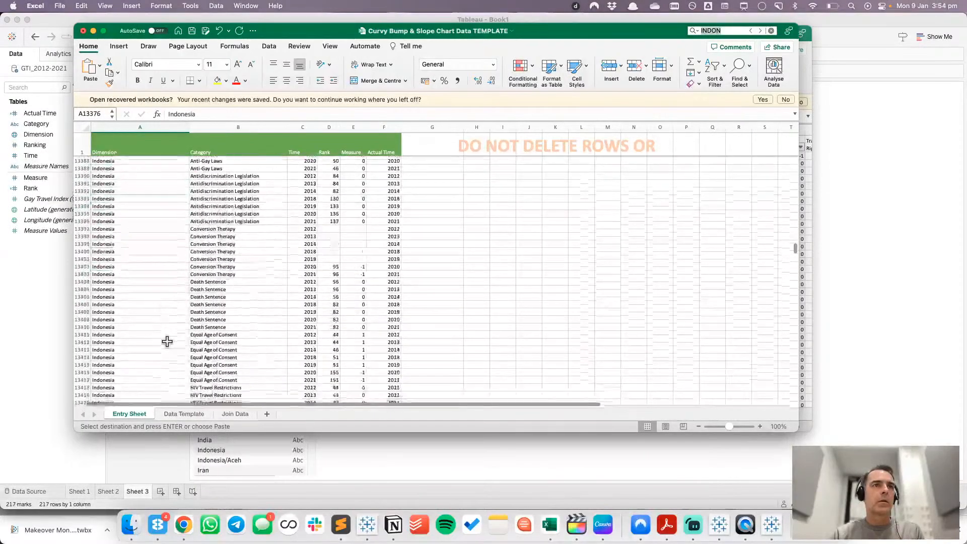
{"action": "scroll", "coordinate": [167, 341], "scroll_direction": "down", "scroll_amount": 10}
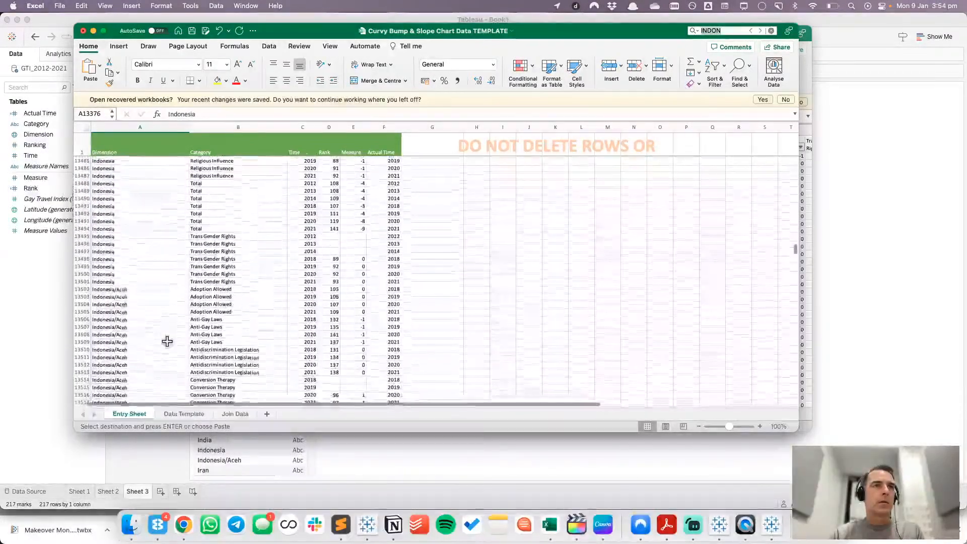
{"action": "left_click", "coordinate": [154, 277]}
{"action": "left_click", "coordinate": [153, 284]}
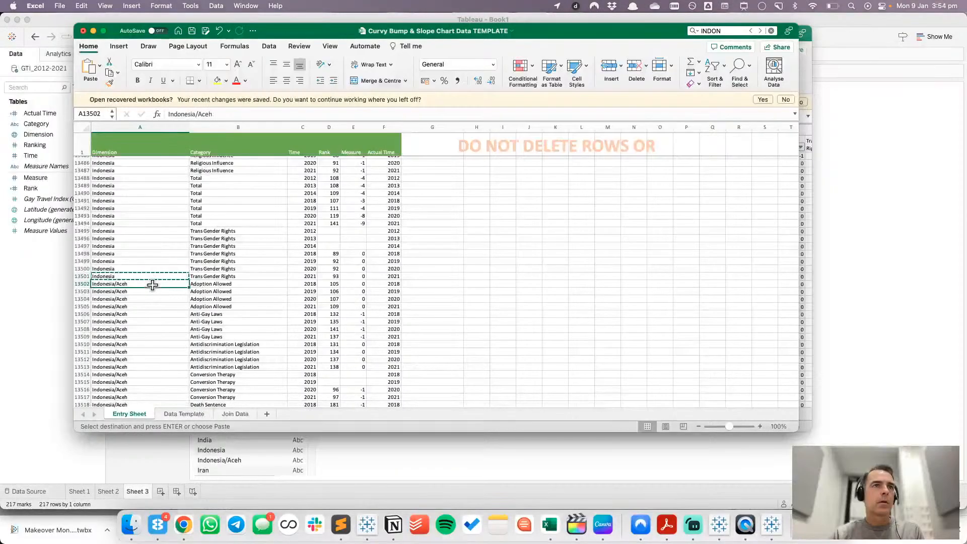
{"action": "scroll", "coordinate": [153, 285], "scroll_direction": "down", "scroll_amount": 10}
{"action": "scroll", "coordinate": [152, 285], "scroll_direction": "up", "scroll_amount": 3}
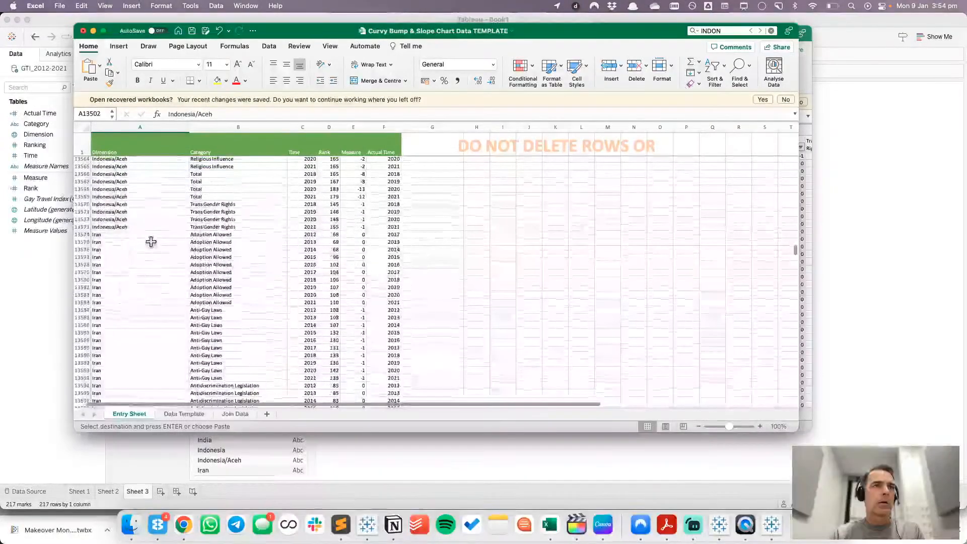
{"action": "left_click", "coordinate": [149, 228], "text": "shift"}
{"action": "type", "text": "Indonesia"}
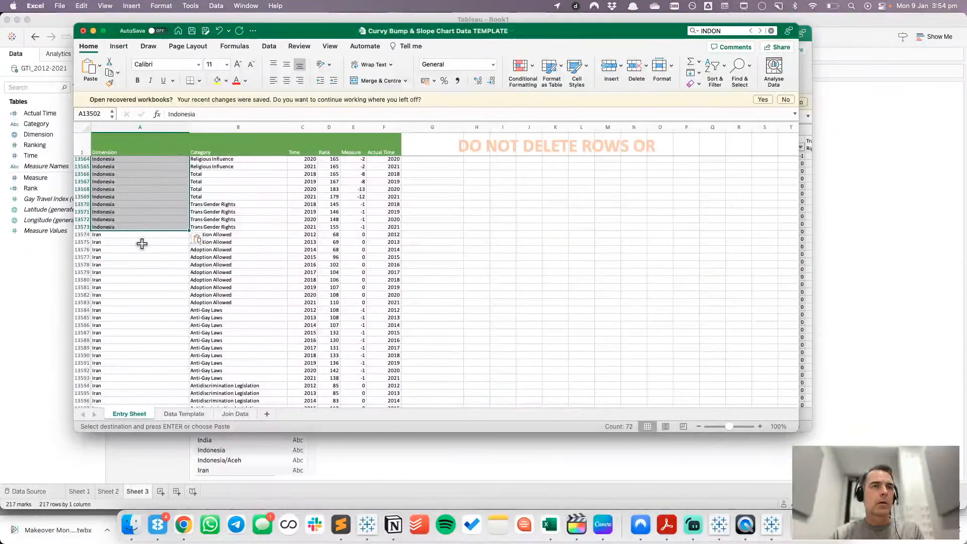
- Search the sheet for MALDI to locate the first Maldives row
{"action": "left_click", "coordinate": [142, 244]}
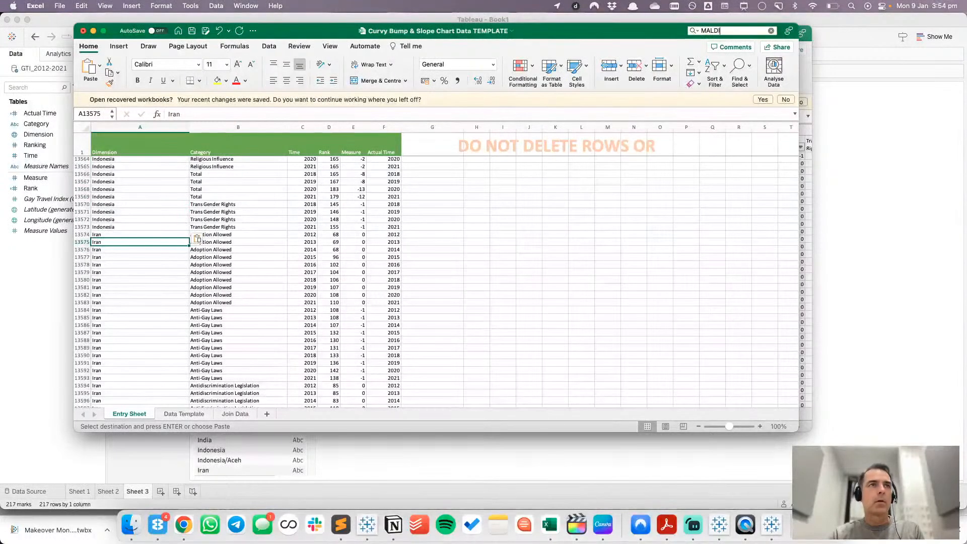
{"action": "key", "text": "Return"}
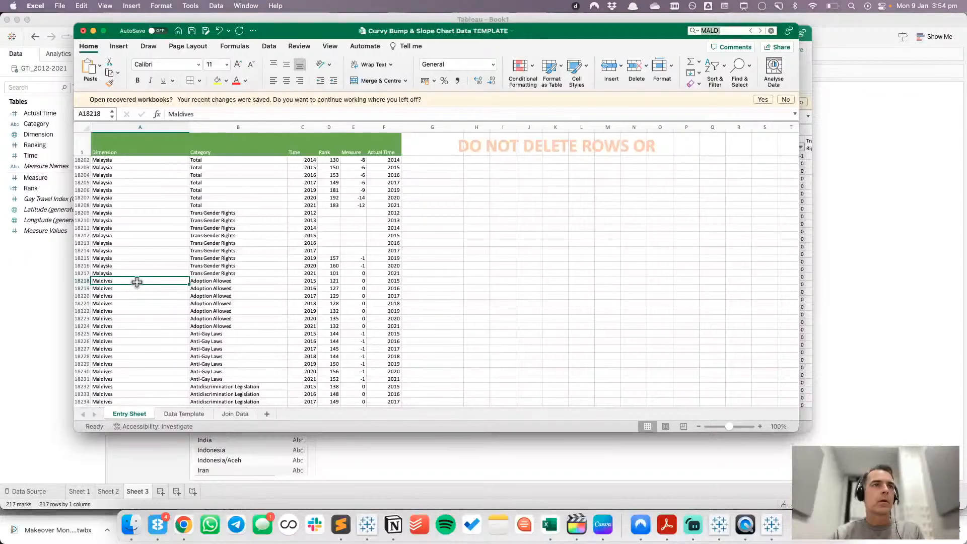
{"action": "key", "text": "cmd+c"}
{"action": "scroll", "coordinate": [137, 280], "scroll_direction": "down", "scroll_amount": 20}
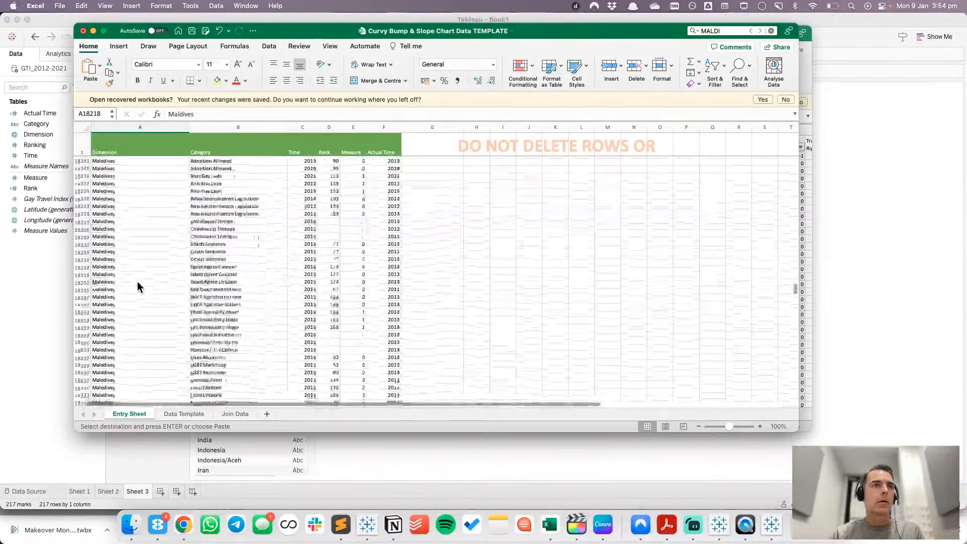
{"action": "scroll", "coordinate": [137, 286], "scroll_direction": "up", "scroll_amount": 4}
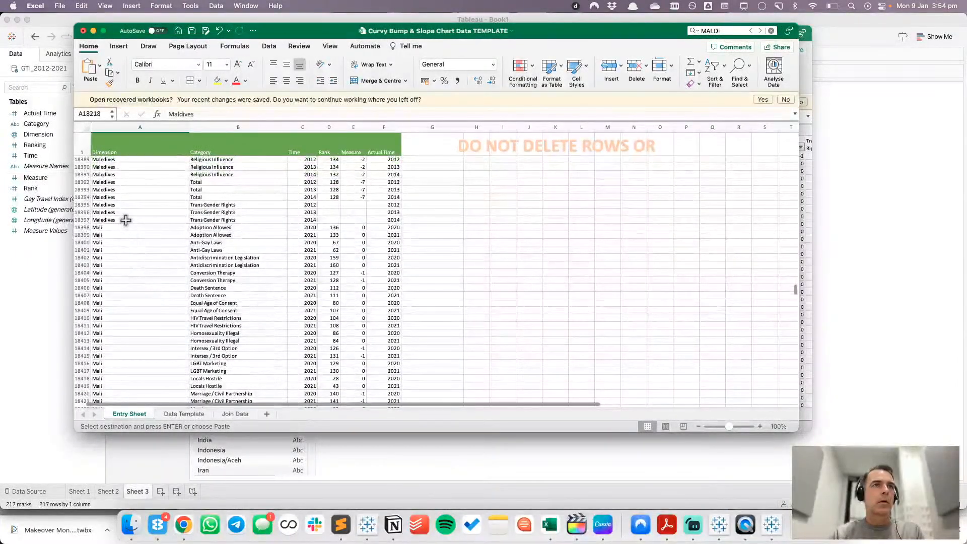
{"action": "left_click", "coordinate": [126, 220], "text": "shift"}
{"action": "type", "text": "V"}
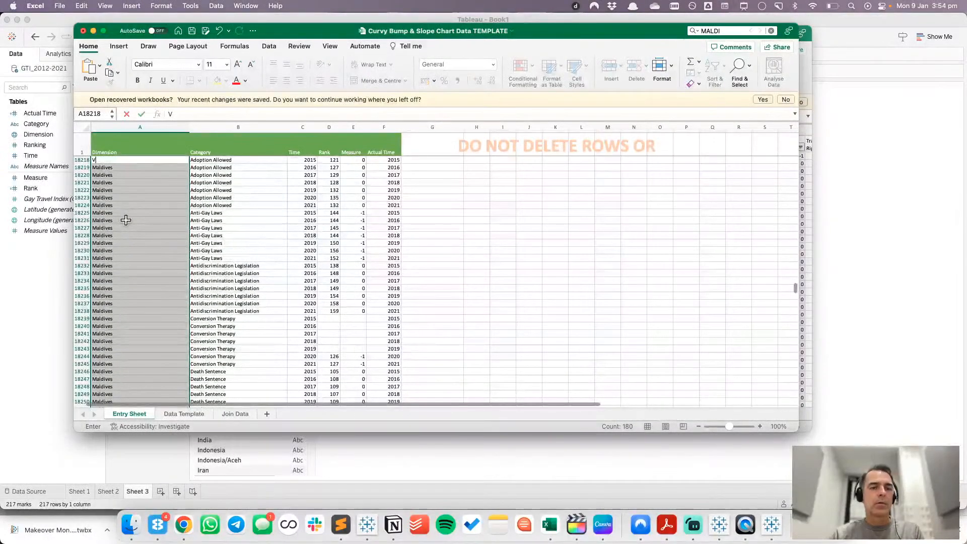
{"action": "key", "text": "Escape"}
{"action": "key", "text": "super+v"}
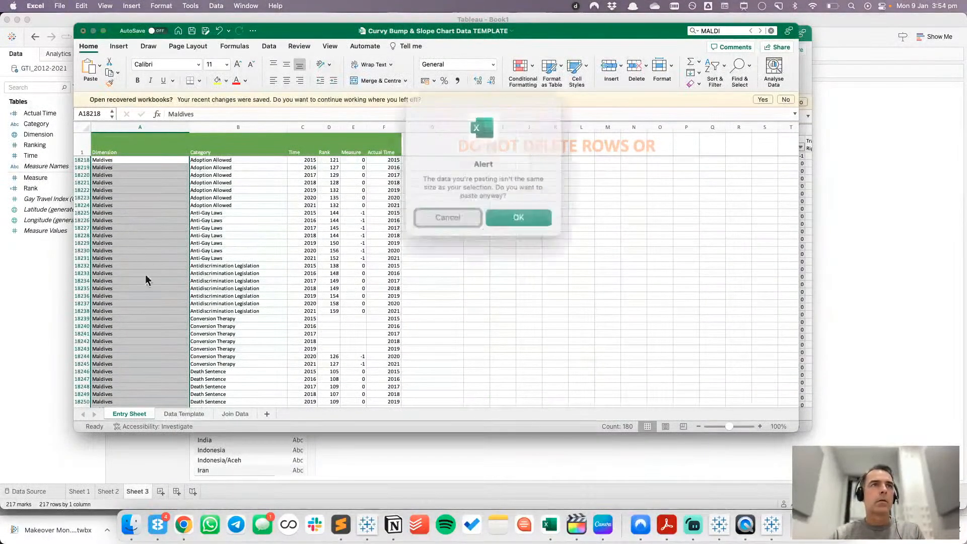
{"action": "left_click", "coordinate": [454, 209]}
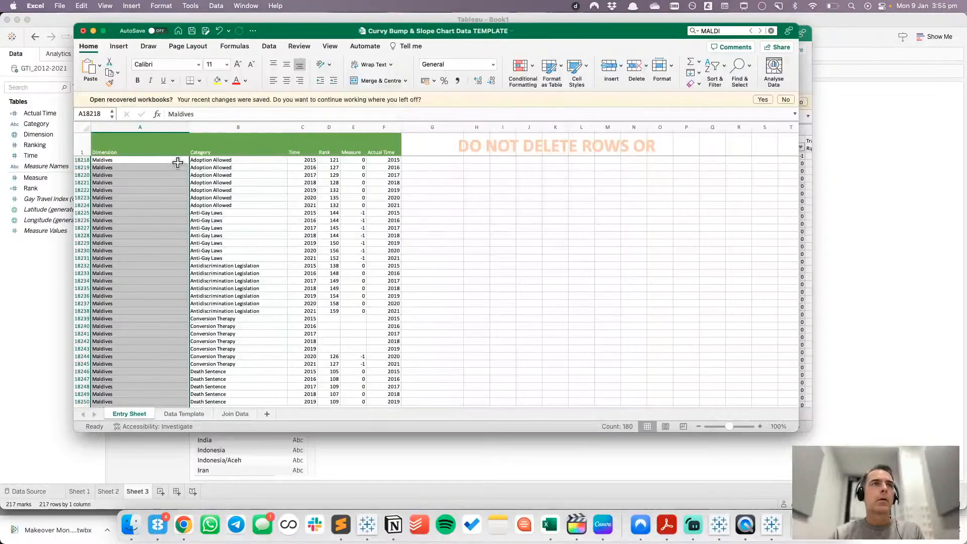
- Copy Maldives from A18219 over the misspelled Maledives entries in A18344:A18397
{"action": "left_click", "coordinate": [163, 166]}
{"action": "key", "text": "super+c"}
{"action": "scroll", "coordinate": [168, 296], "scroll_direction": "down", "scroll_amount": 10}
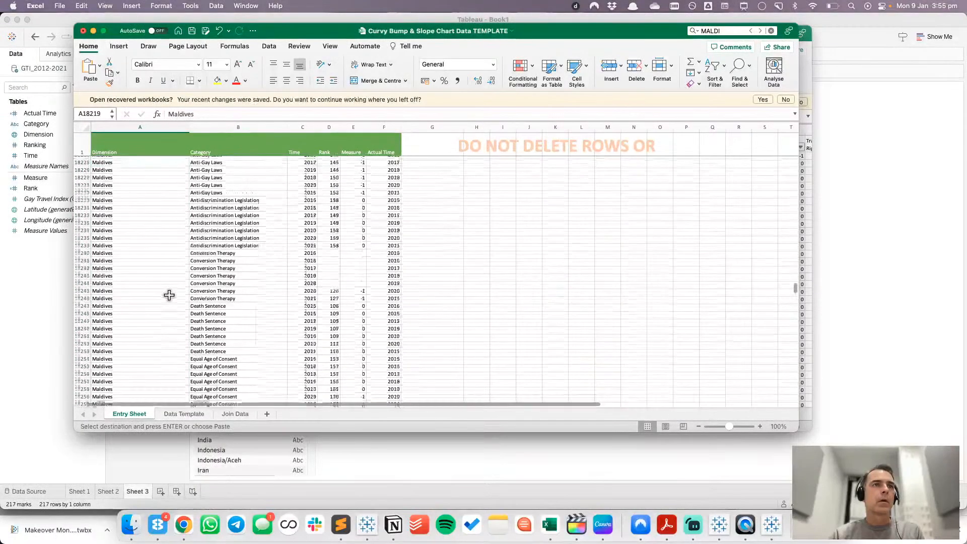
{"action": "scroll", "coordinate": [169, 295], "scroll_direction": "down", "scroll_amount": 20}
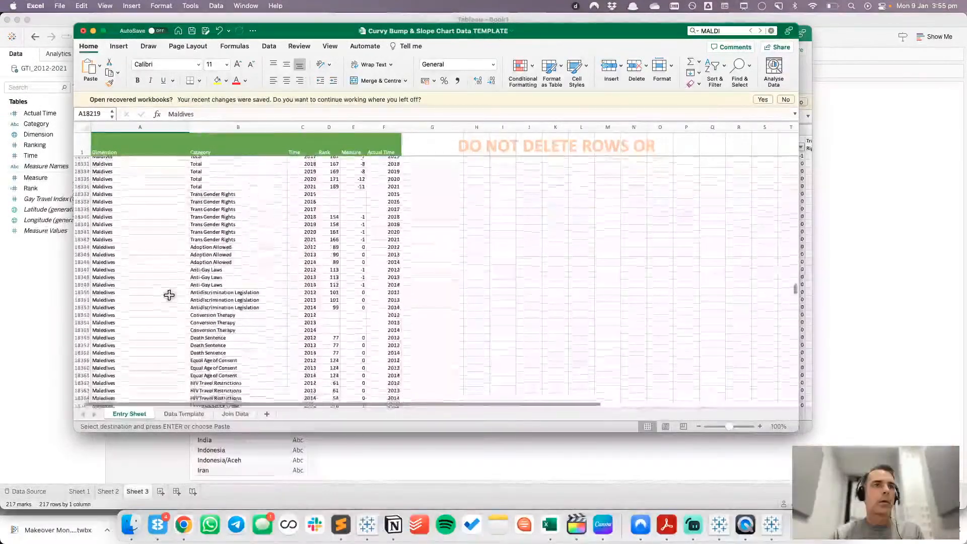
{"action": "left_click", "coordinate": [140, 225]}
{"action": "scroll", "coordinate": [139, 229], "scroll_direction": "down", "scroll_amount": 12}
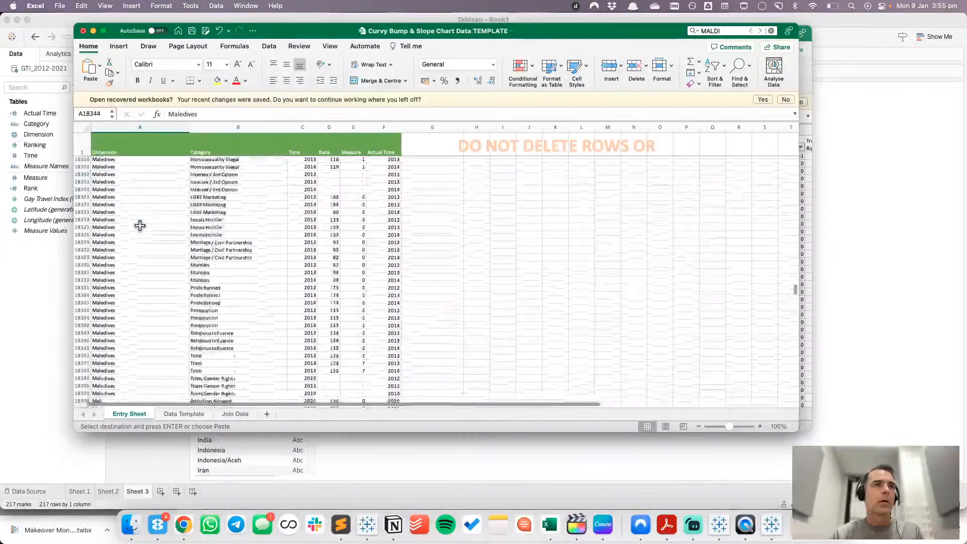
{"action": "left_click", "coordinate": [136, 233], "text": "shift"}
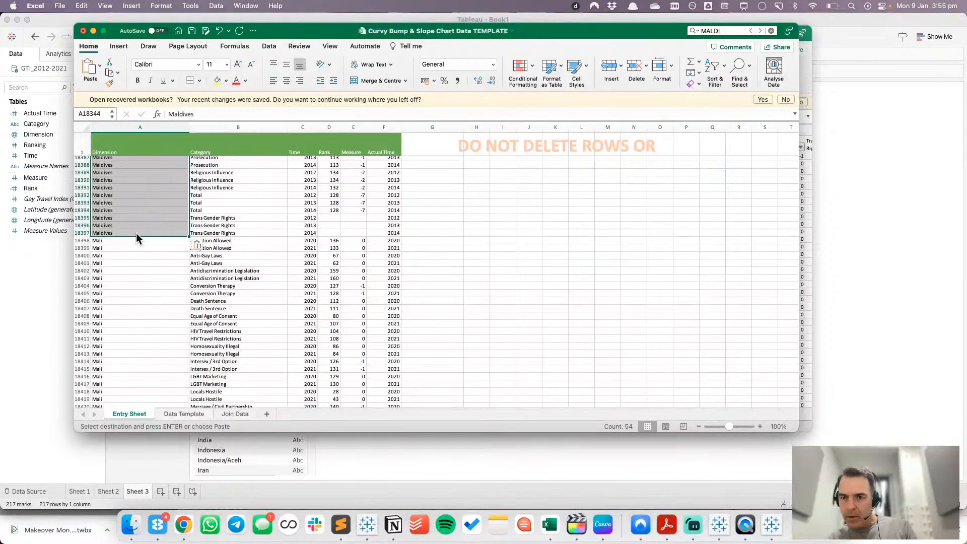
- Check the Tableau country list and, in Excel, search the sheet for MAAR to locate the Saint Maarten rows
{"action": "key", "text": "super+Tab"}
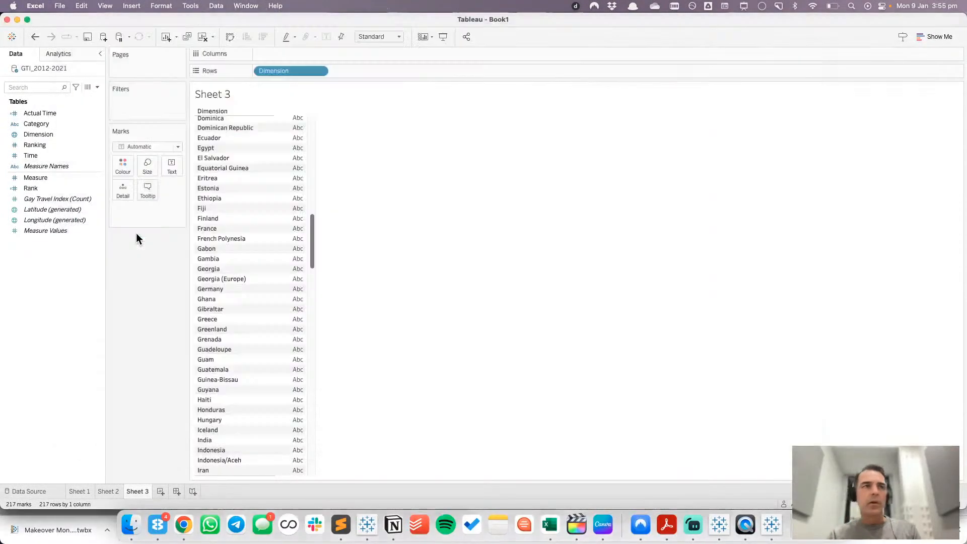
{"action": "key", "text": "super+Tab"}
{"action": "scroll", "coordinate": [145, 291], "scroll_direction": "down", "scroll_amount": 20}
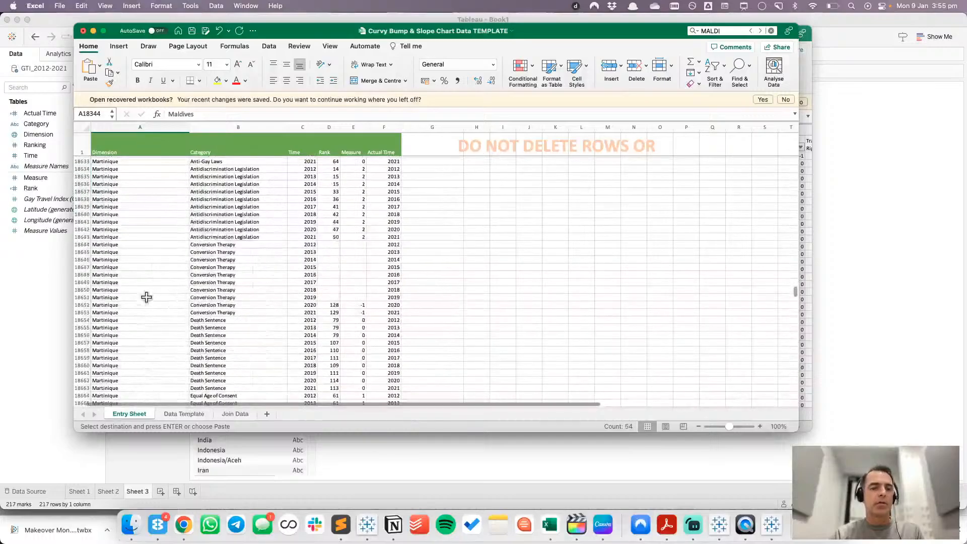
{"action": "left_click", "coordinate": [146, 297]}
{"action": "key", "text": "super+f"}
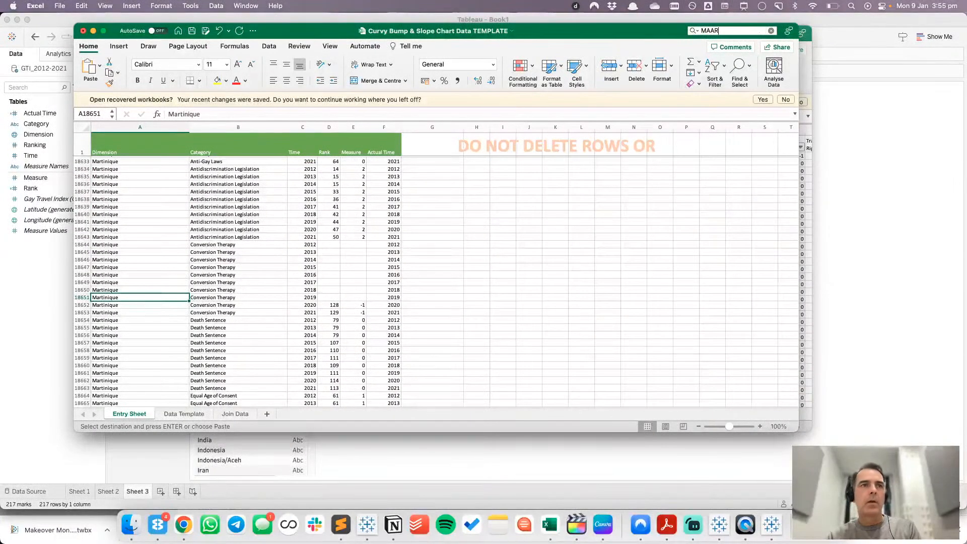
{"action": "type", "text": "MAAR"}
{"action": "key", "text": "Return"}
{"action": "key", "text": "Escape"}
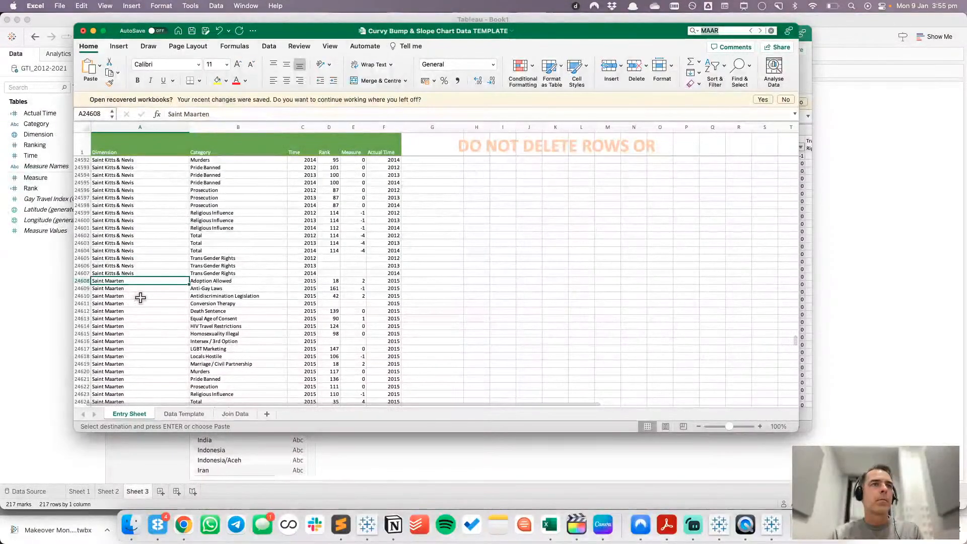
{"action": "scroll", "coordinate": [137, 296], "scroll_direction": "down", "scroll_amount": 2}
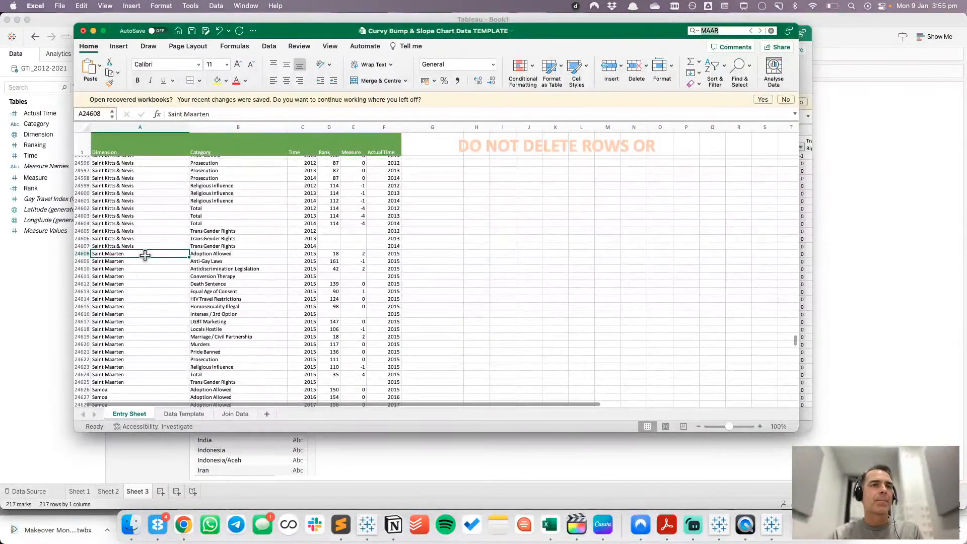
- Copy Saint Maarten from A24608 over the St. Maarten entries in A26912:A27073
{"action": "key", "text": "super+c"}
{"action": "scroll", "coordinate": [153, 331], "scroll_direction": "down", "scroll_amount": 1}
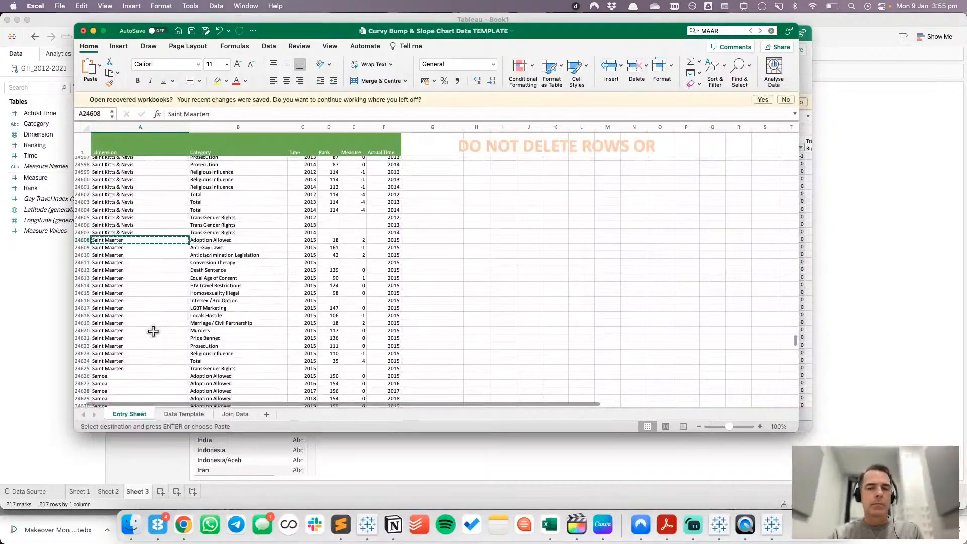
{"action": "scroll", "coordinate": [153, 330], "scroll_direction": "down", "scroll_amount": 20}
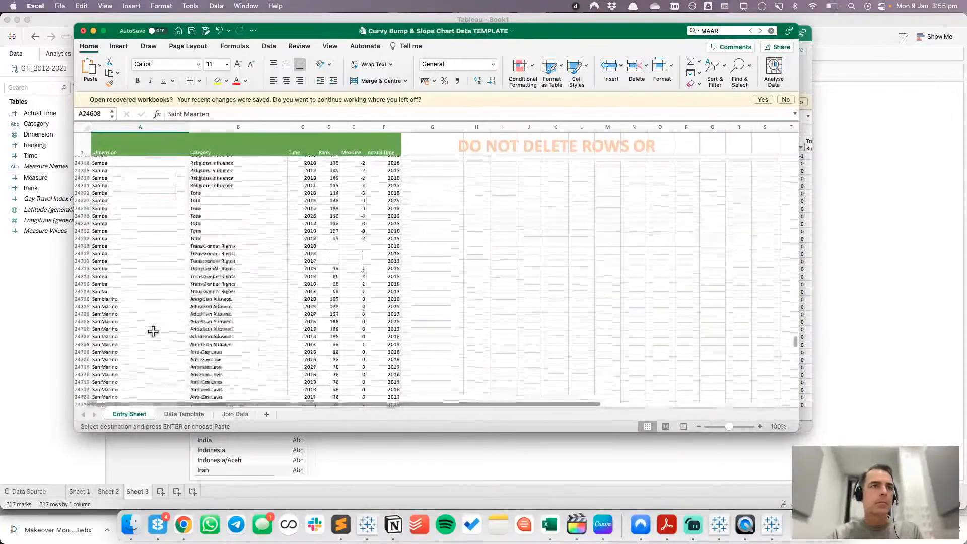
{"action": "scroll", "coordinate": [153, 331], "scroll_direction": "down", "scroll_amount": 20}
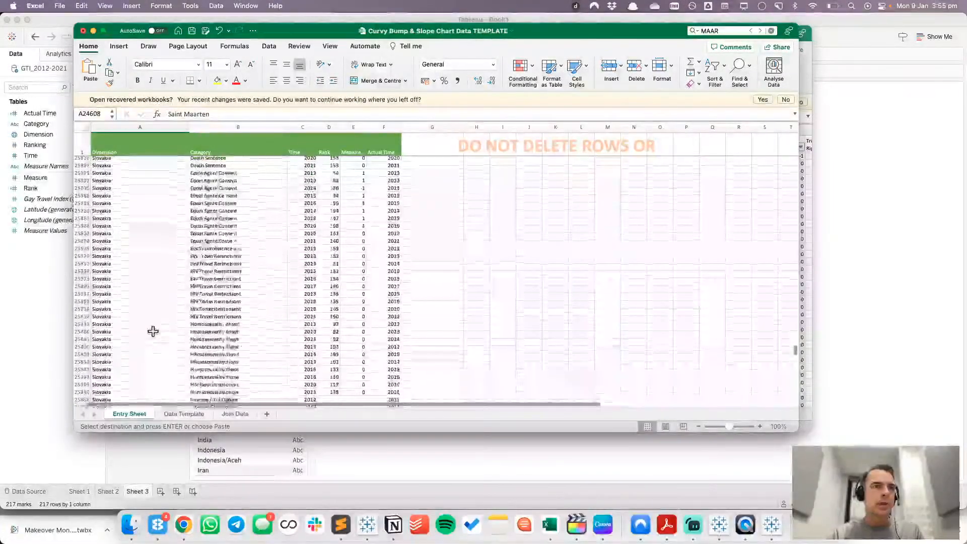
{"action": "scroll", "coordinate": [153, 331], "scroll_direction": "down", "scroll_amount": 20}
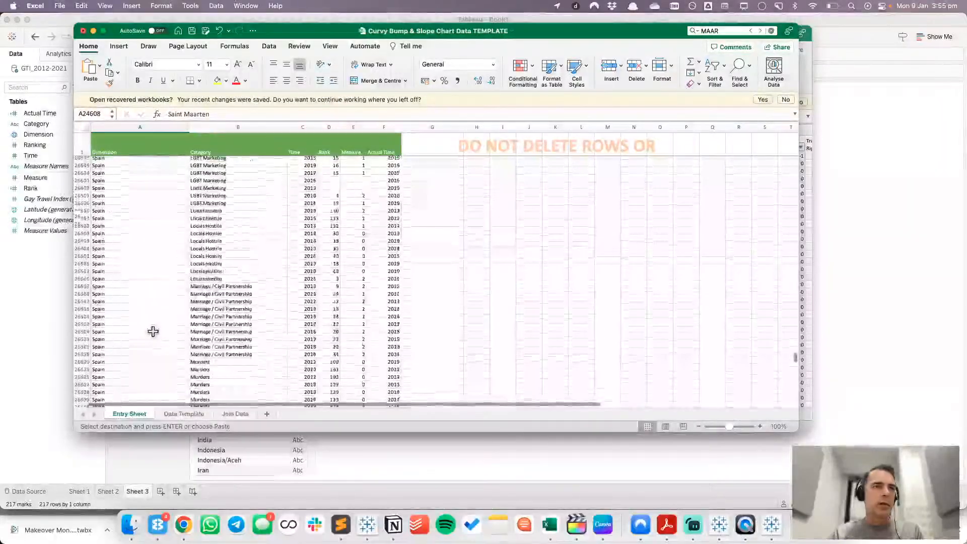
{"action": "scroll", "coordinate": [153, 330], "scroll_direction": "down", "scroll_amount": 20}
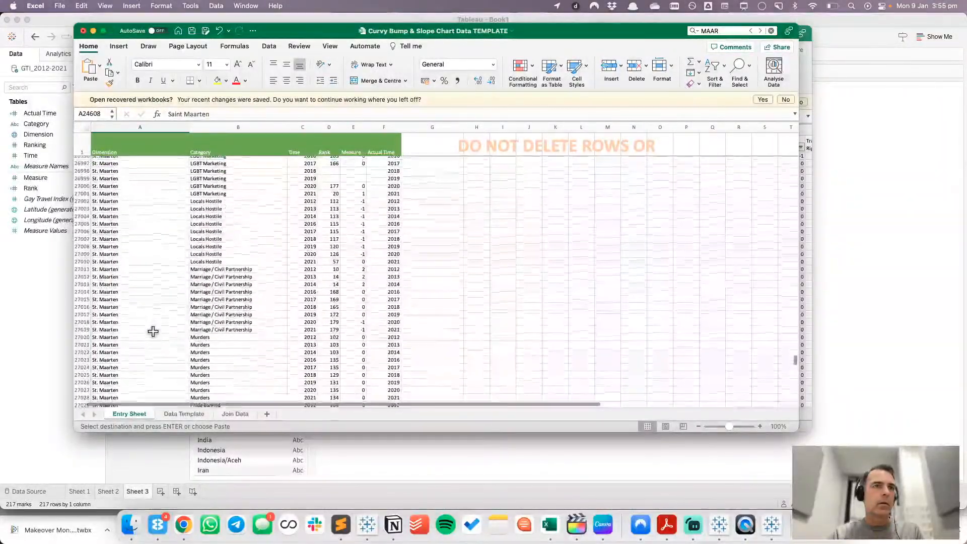
{"action": "scroll", "coordinate": [153, 330], "scroll_direction": "up", "scroll_amount": 20}
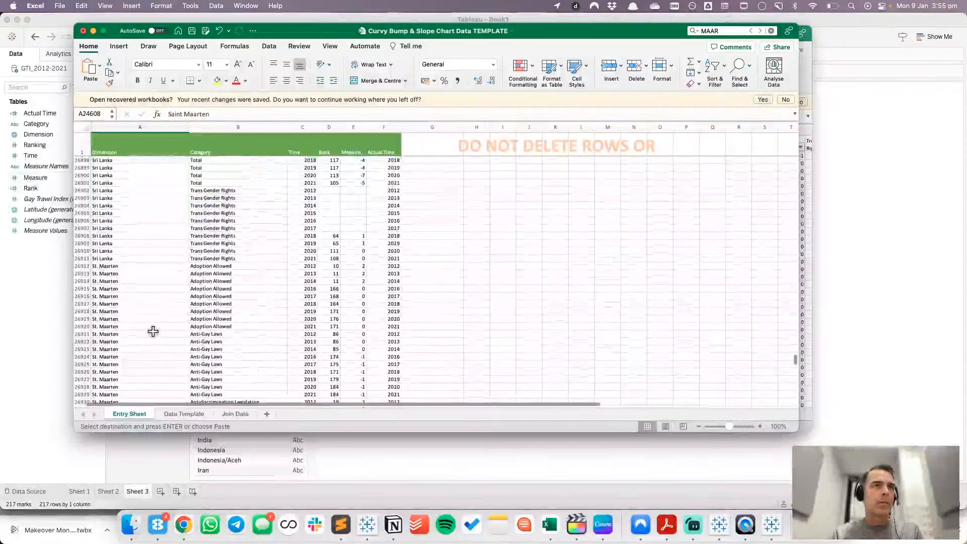
{"action": "left_click", "coordinate": [139, 265]}
{"action": "scroll", "coordinate": [140, 265], "scroll_direction": "down", "scroll_amount": 20}
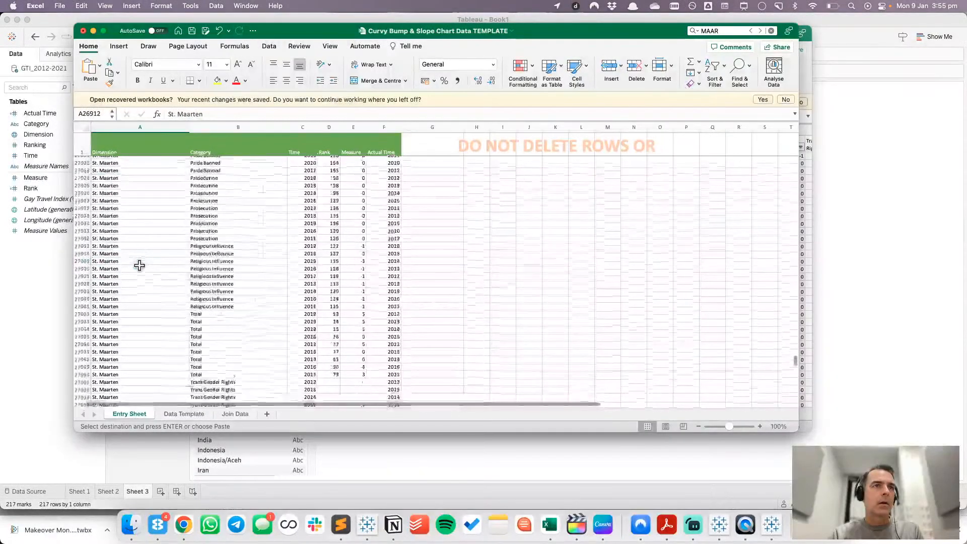
{"action": "left_click", "coordinate": [141, 234], "text": "shift"}
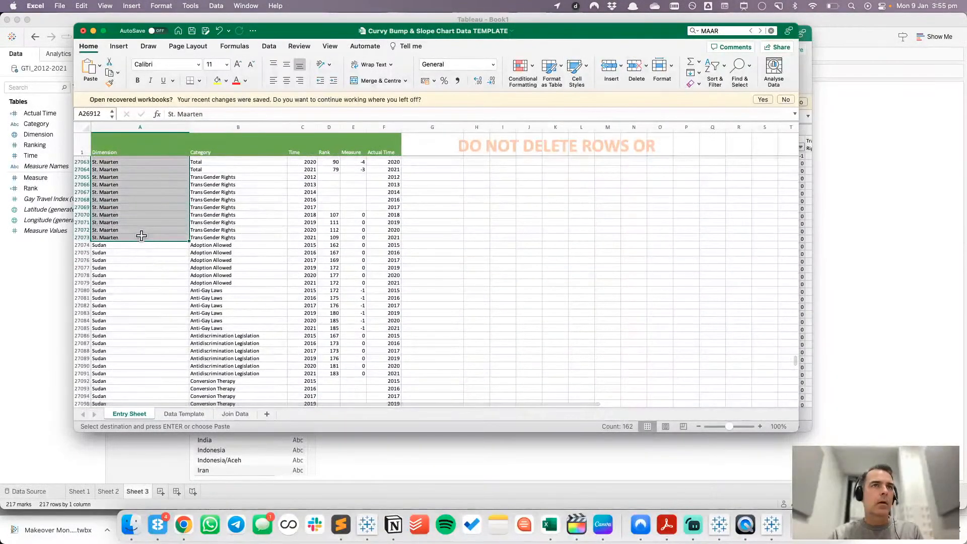
{"action": "type", "text": "Saint Maarten"}
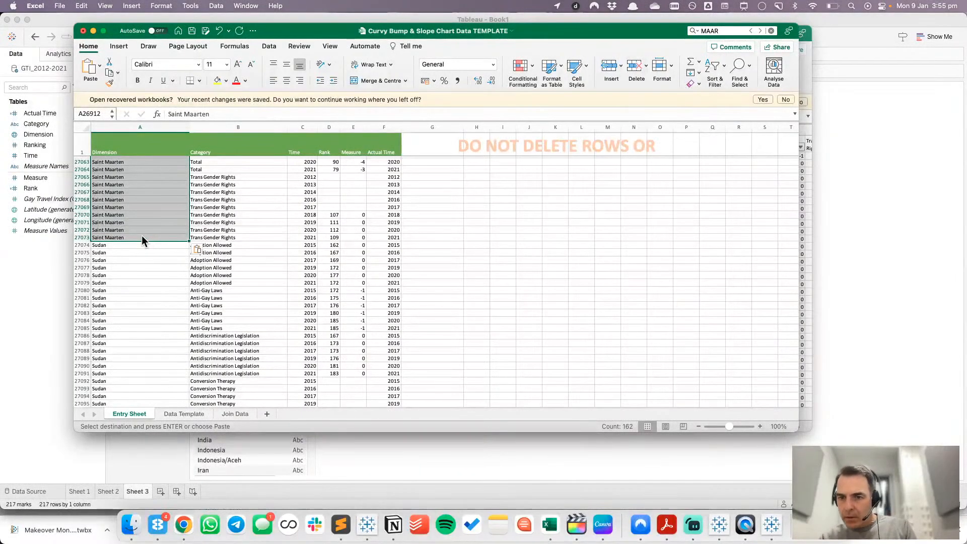
- Check the Tableau country list and, in Excel, search the sheet for MOLDO, MODOV and MOLD to locate the first Moldova row
{"action": "key", "text": "cmd+Tab"}
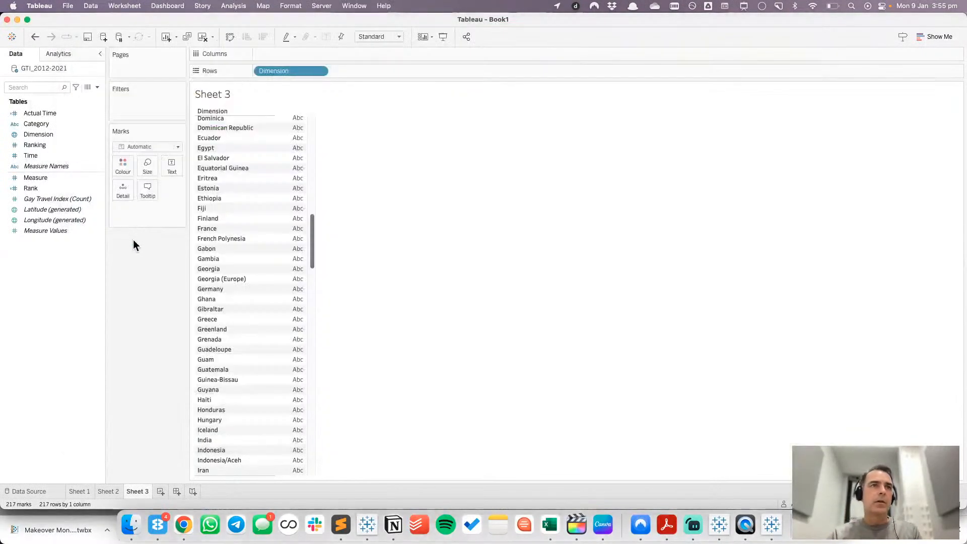
{"action": "key", "text": "cmd+Tab"}
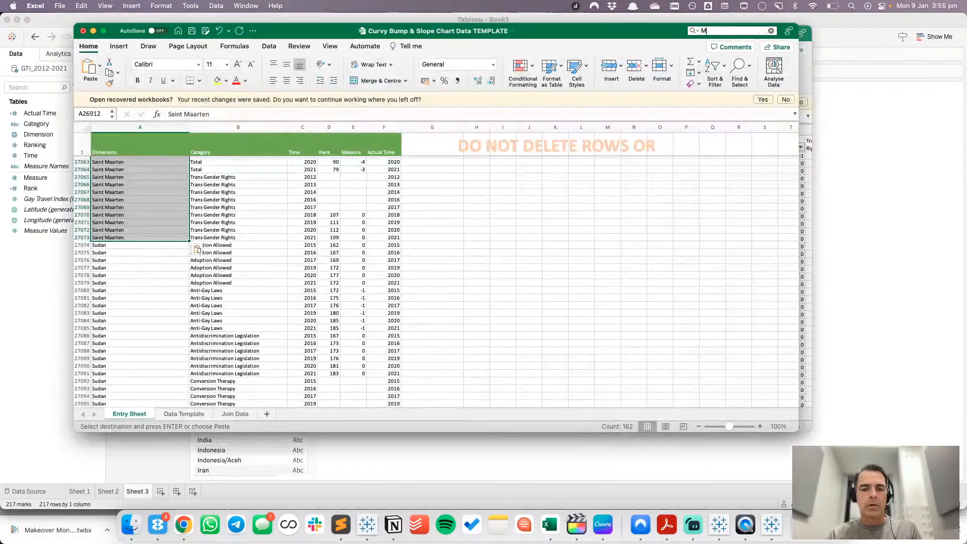
{"action": "key", "text": "Return"}
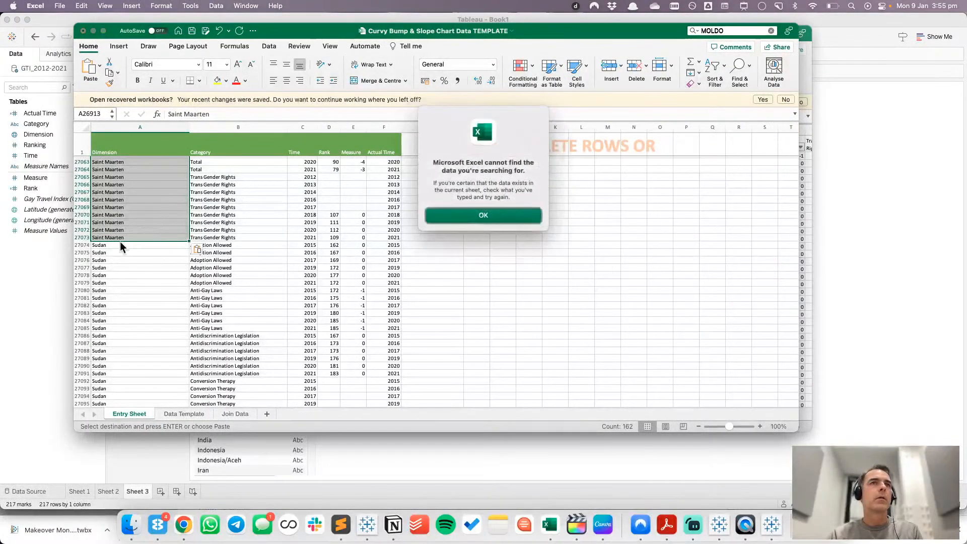
{"action": "left_click", "coordinate": [488, 223]}
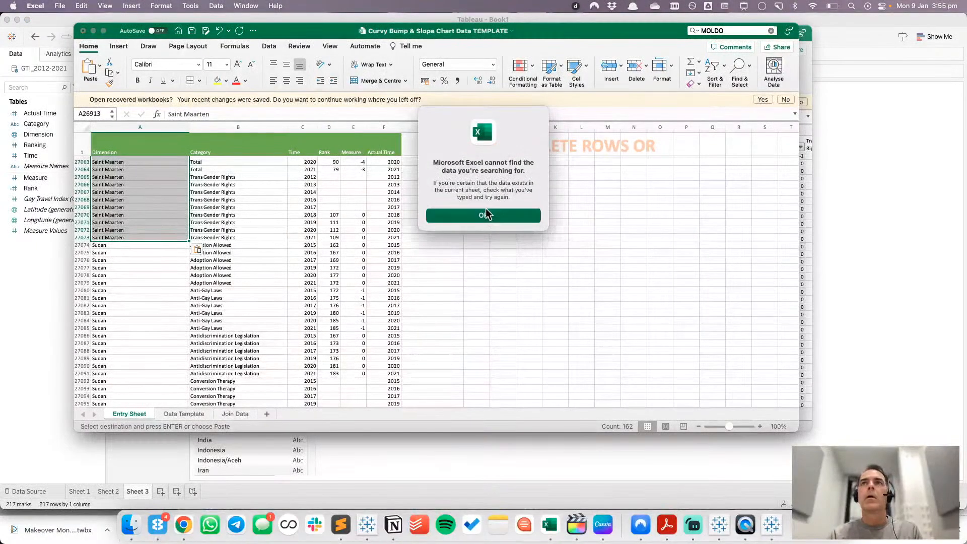
{"action": "left_click", "coordinate": [123, 270]}
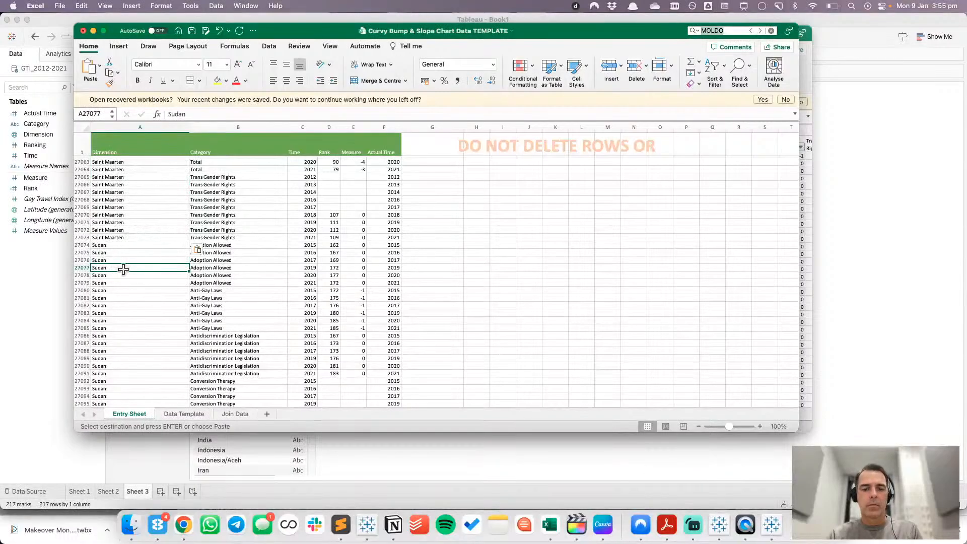
{"action": "key", "text": "Return"}
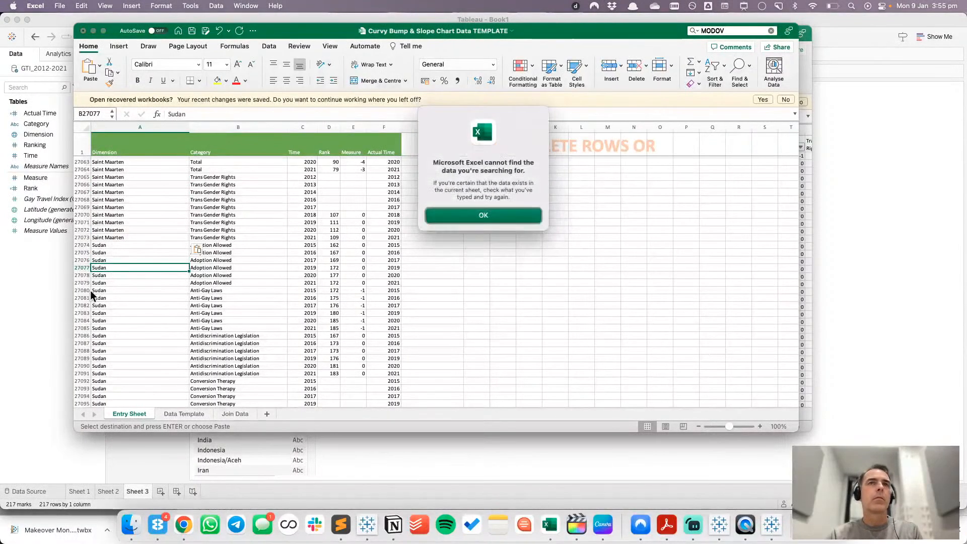
{"action": "left_click", "coordinate": [496, 216]}
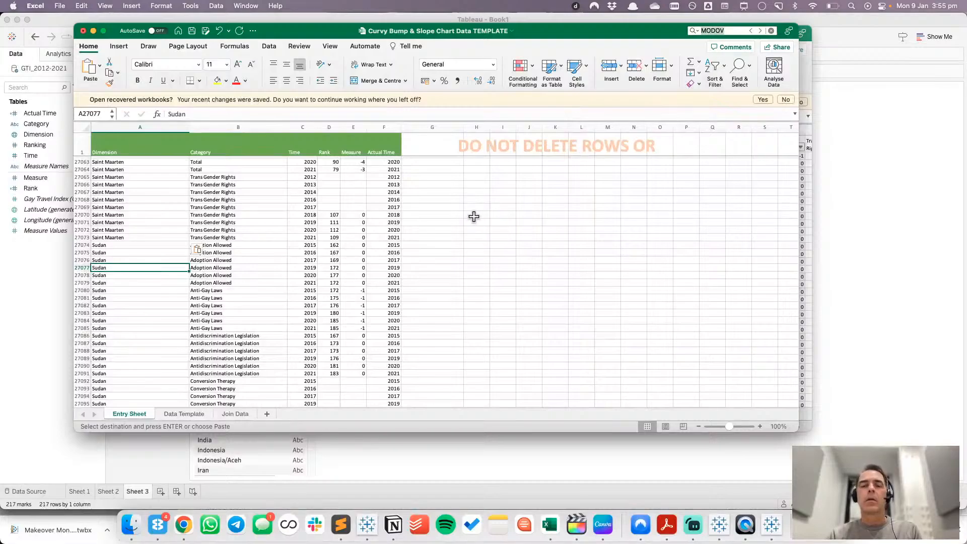
{"action": "key", "text": "Return"}
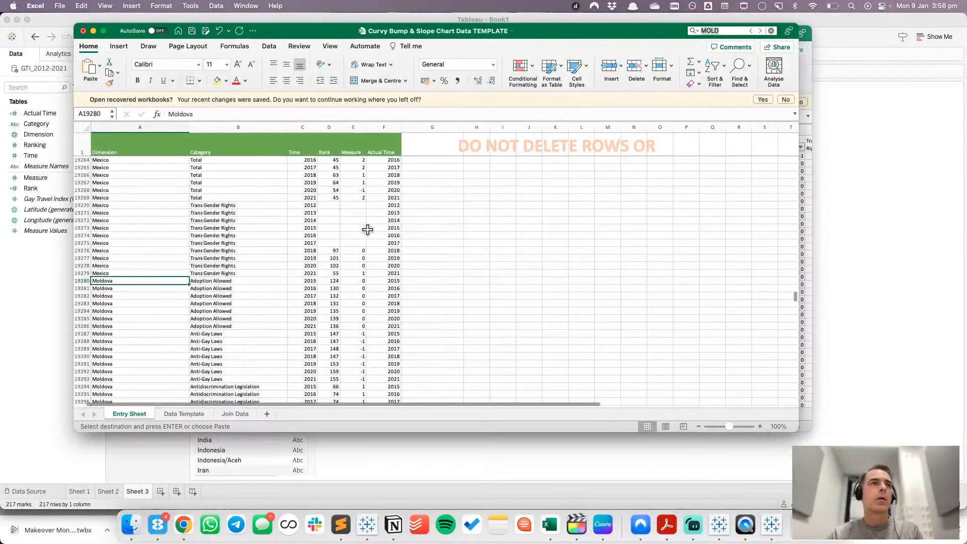
- Copy Moldova from A19280 down through A19459, overwriting the misspelled Moldovia entries
{"action": "left_click", "coordinate": [158, 283]}
{"action": "key", "text": "super+c"}
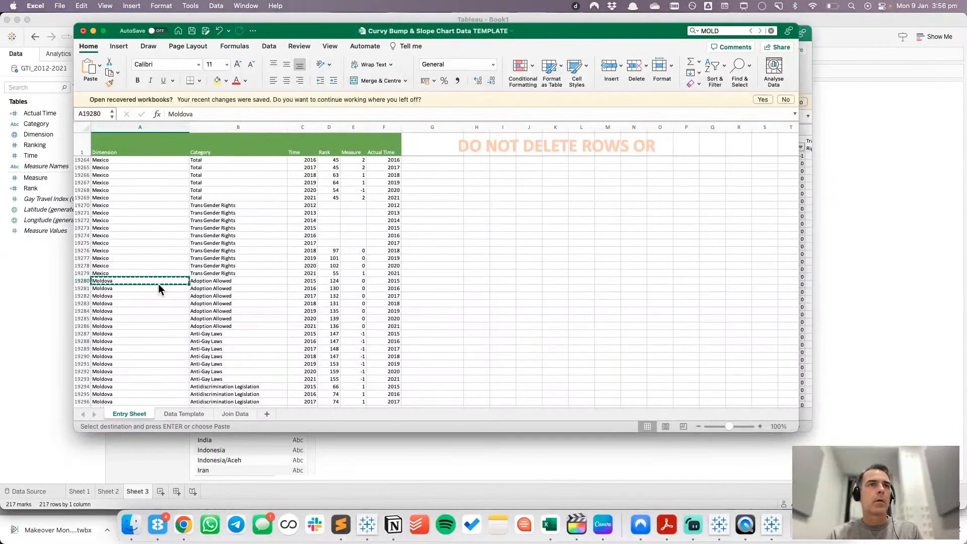
{"action": "scroll", "coordinate": [160, 289], "scroll_direction": "down", "scroll_amount": 10}
{"action": "scroll", "coordinate": [159, 289], "scroll_direction": "down", "scroll_amount": 20}
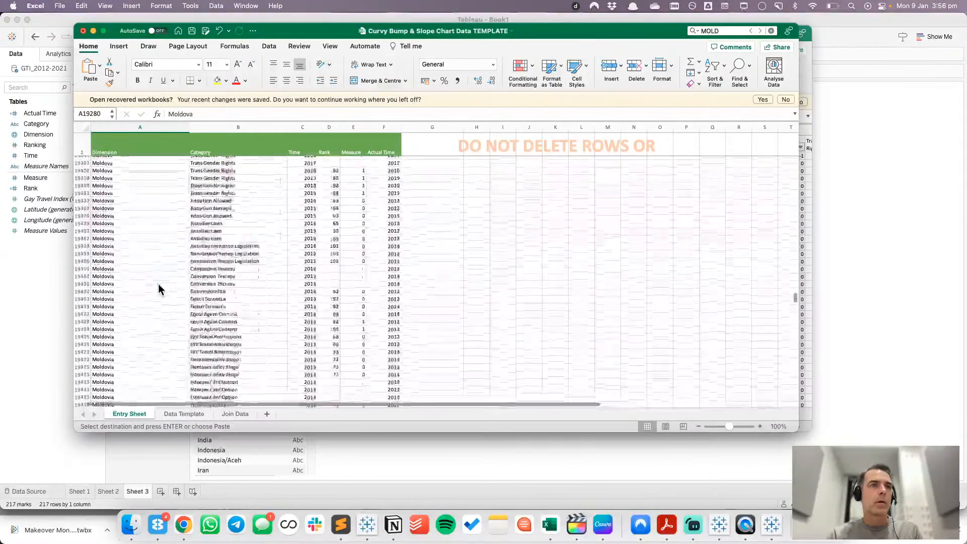
{"action": "scroll", "coordinate": [158, 288], "scroll_direction": "down", "scroll_amount": 10}
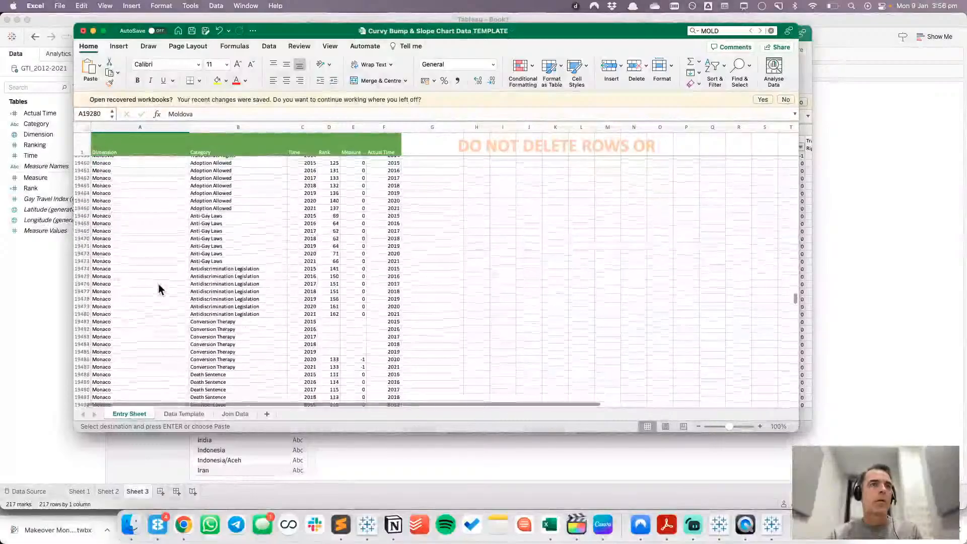
{"action": "left_click", "coordinate": [142, 198], "text": "shift"}
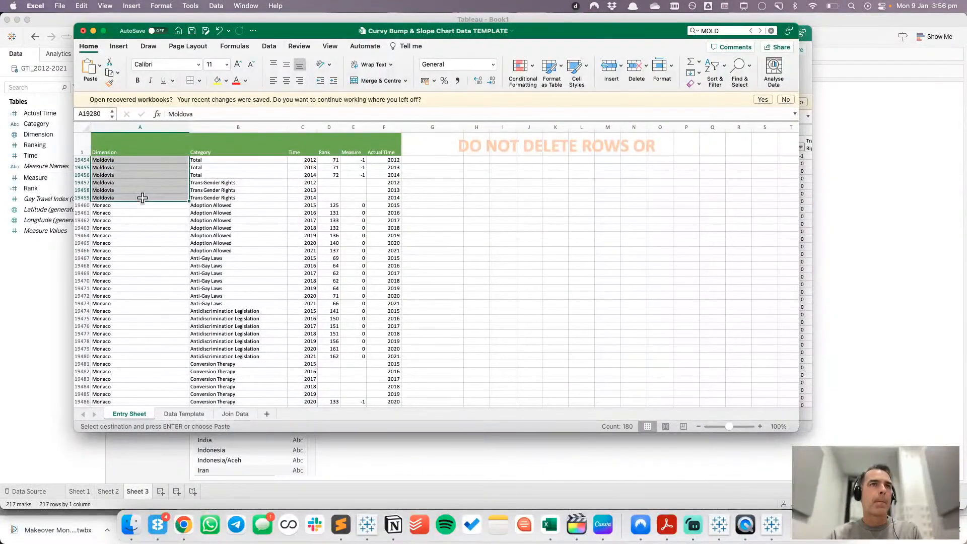
{"action": "left_click", "coordinate": [143, 198]}
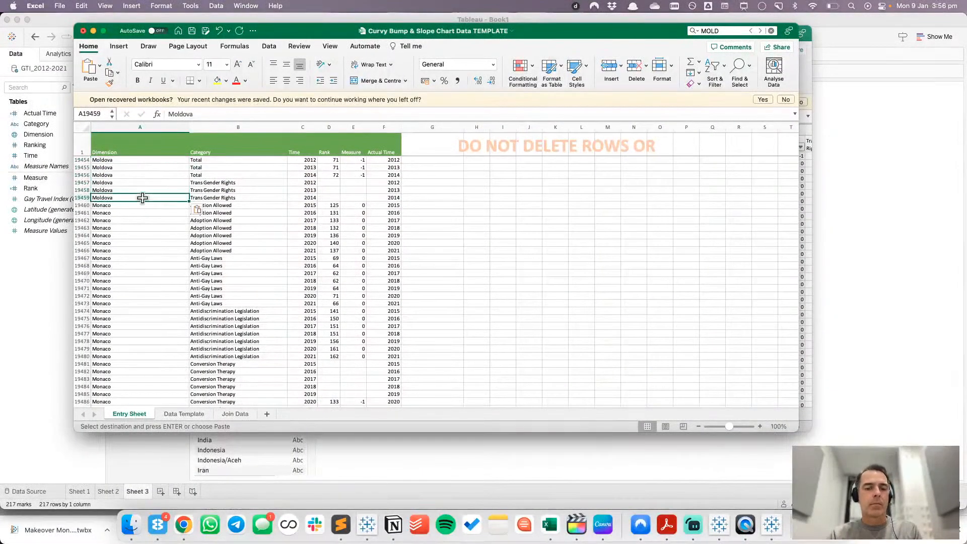
- Search the sheet for maced to locate and review the North Macedonia rows
{"action": "type", "text": "maced"}
{"action": "key", "text": "Return"}
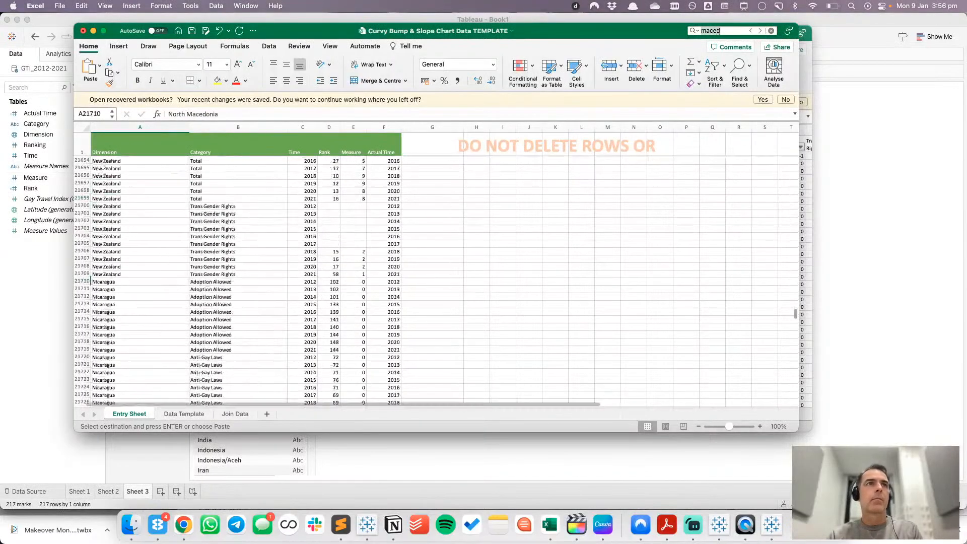
{"action": "scroll", "coordinate": [159, 270], "scroll_direction": "down", "scroll_amount": 5}
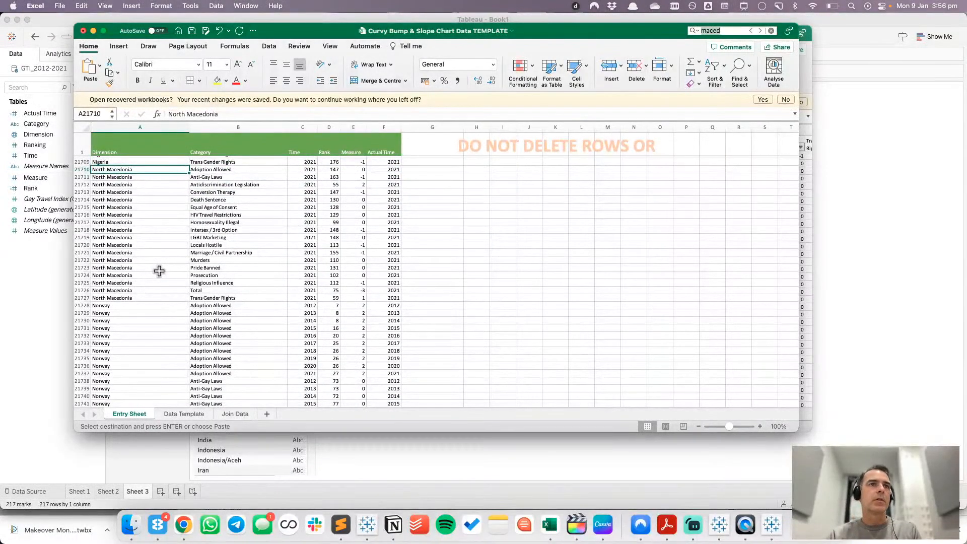
{"action": "scroll", "coordinate": [159, 271], "scroll_direction": "up", "scroll_amount": 5}
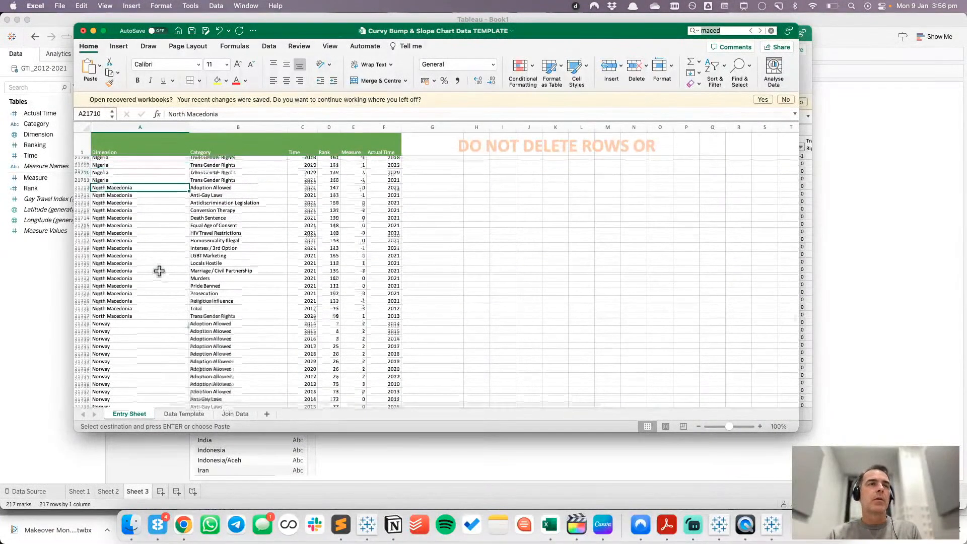
{"action": "left_click_drag", "start_coordinate": [158, 271], "coordinate": [171, 398]}
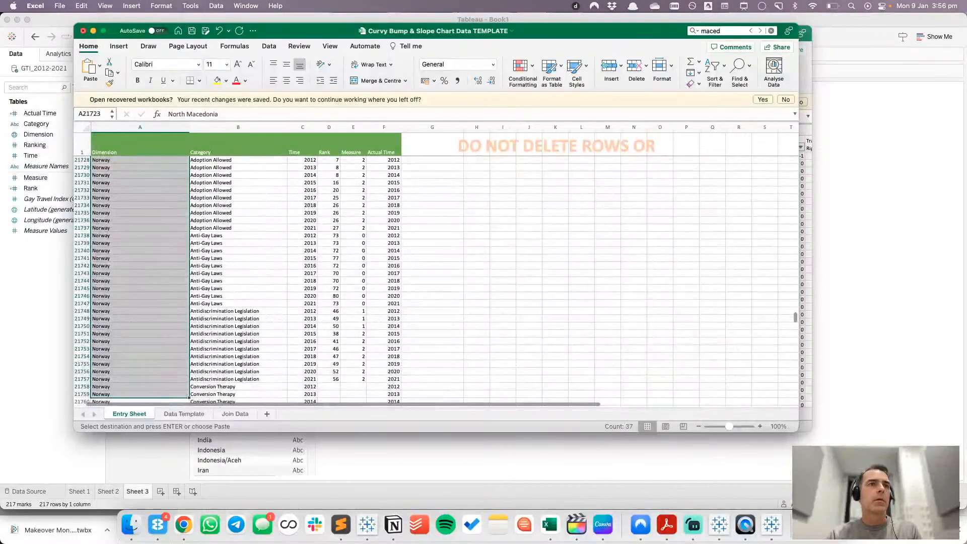
- Copy Macedonia from A17608, search for north ma, and overwrite the North Macedonia entries in A21710:A21727 with it
{"action": "scroll", "coordinate": [144, 207], "scroll_direction": "up", "scroll_amount": 15}
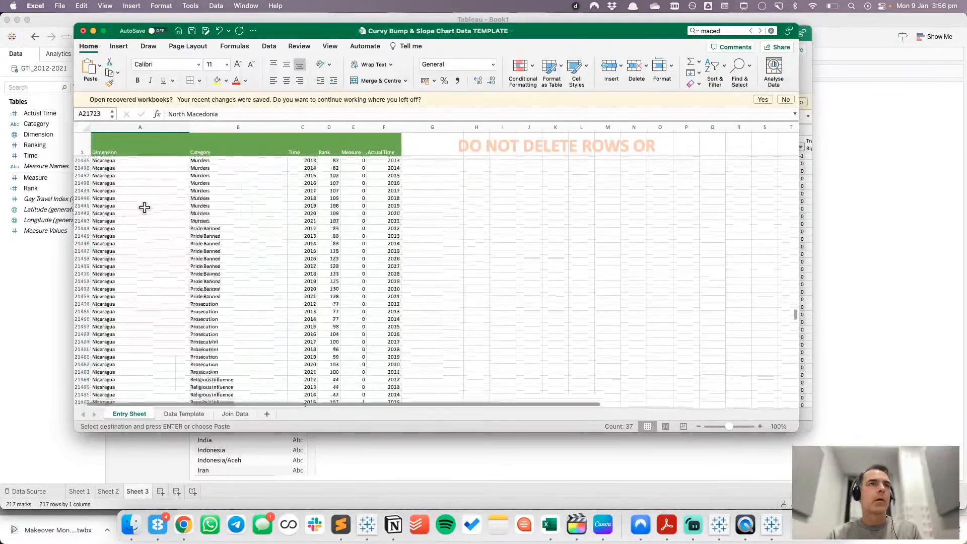
{"action": "scroll", "coordinate": [145, 208], "scroll_direction": "up", "scroll_amount": 20}
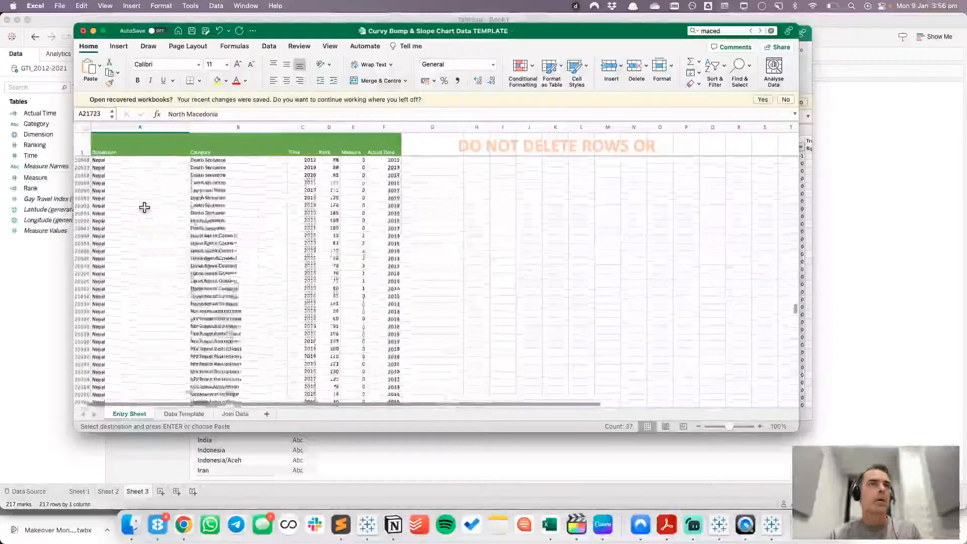
{"action": "scroll", "coordinate": [145, 207], "scroll_direction": "up", "scroll_amount": 20}
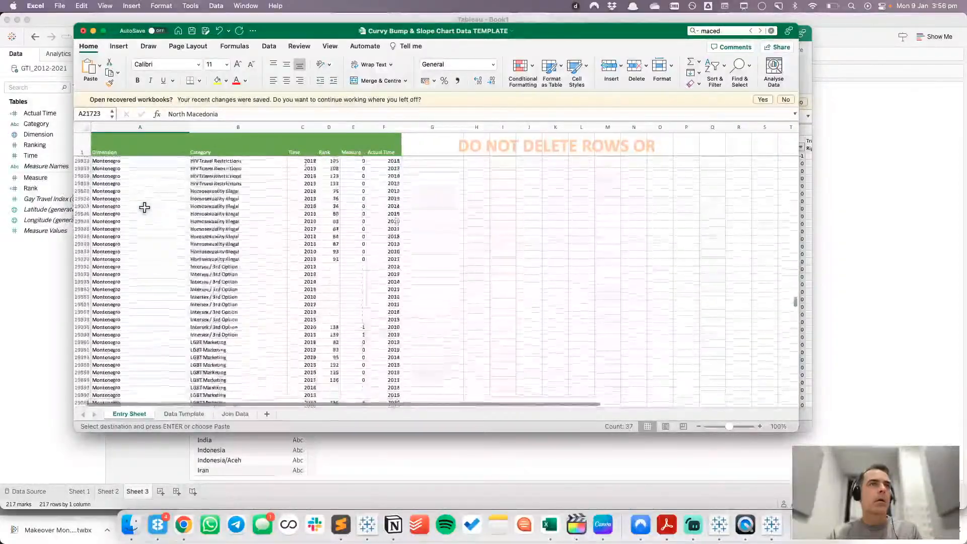
{"action": "scroll", "coordinate": [144, 208], "scroll_direction": "up", "scroll_amount": 20}
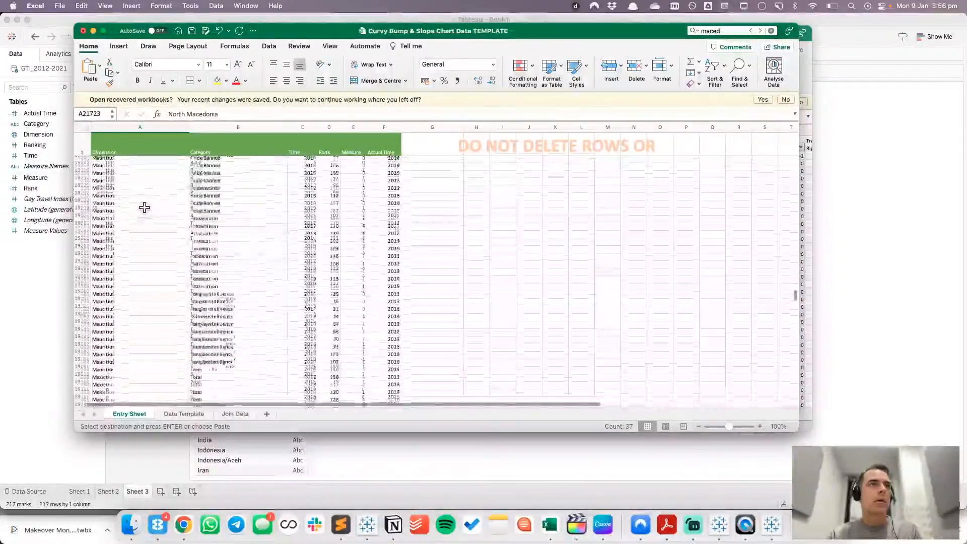
{"action": "scroll", "coordinate": [144, 207], "scroll_direction": "up", "scroll_amount": 20}
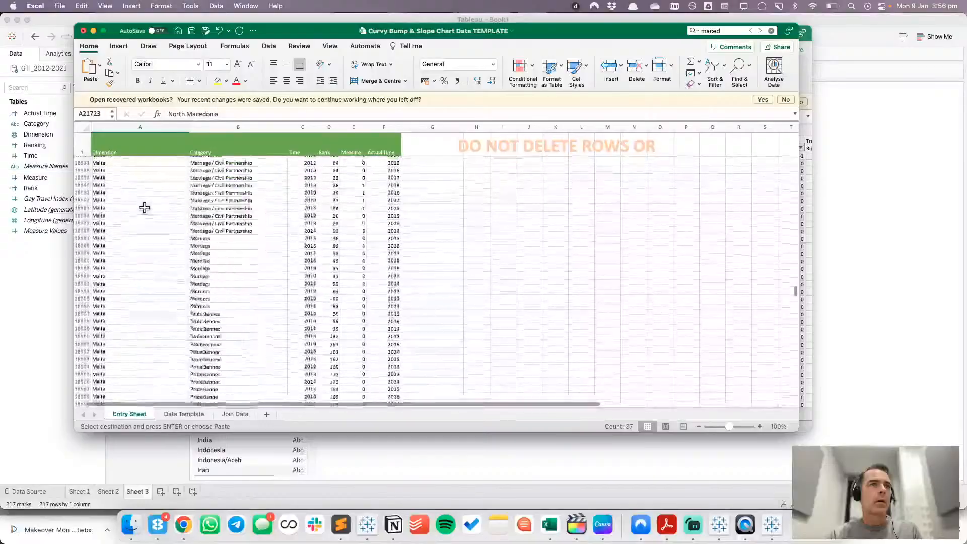
{"action": "scroll", "coordinate": [144, 208], "scroll_direction": "up", "scroll_amount": 20}
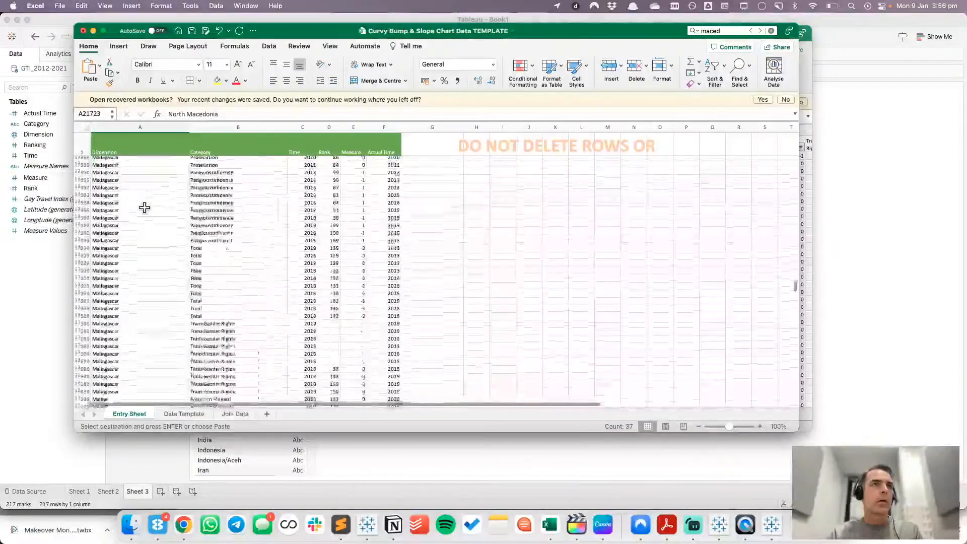
{"action": "scroll", "coordinate": [144, 207], "scroll_direction": "up", "scroll_amount": 5}
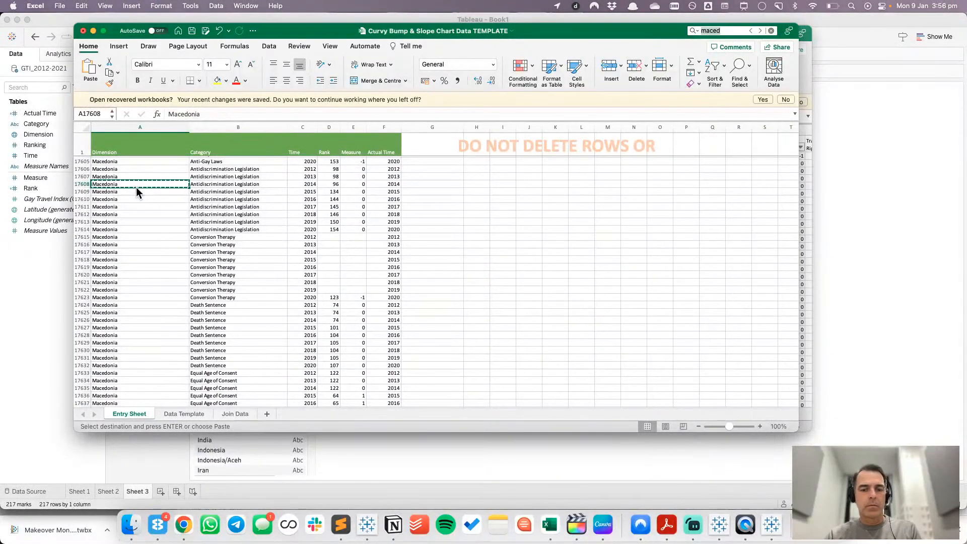
{"action": "key", "text": "super+f"}
{"action": "type", "text": "north ma"}
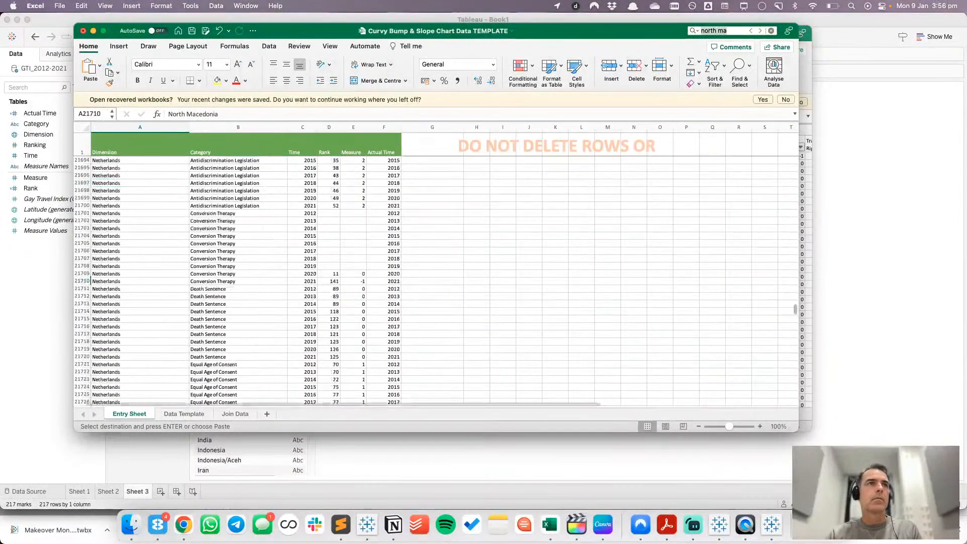
{"action": "scroll", "coordinate": [140, 270], "scroll_direction": "down", "scroll_amount": 1}
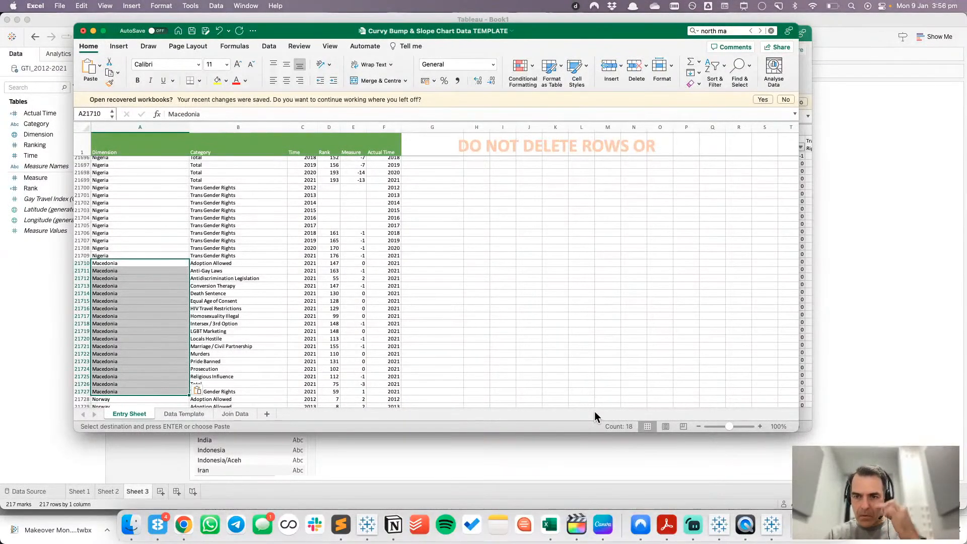
- Search the entry sheet for virgin to locate the first Virgin Islands row
{"action": "left_click", "coordinate": [117, 337]}
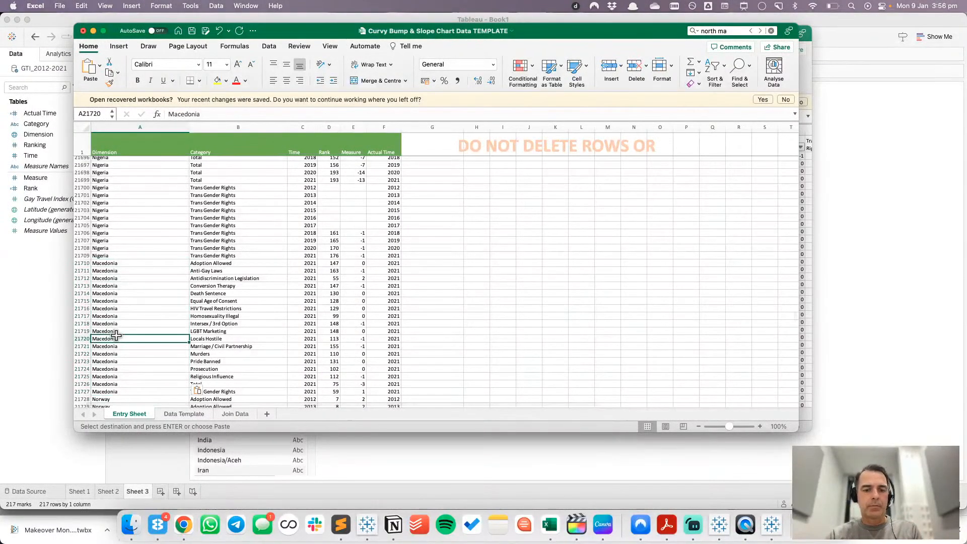
{"action": "key", "text": "super+f"}
{"action": "type", "text": "virgin"}
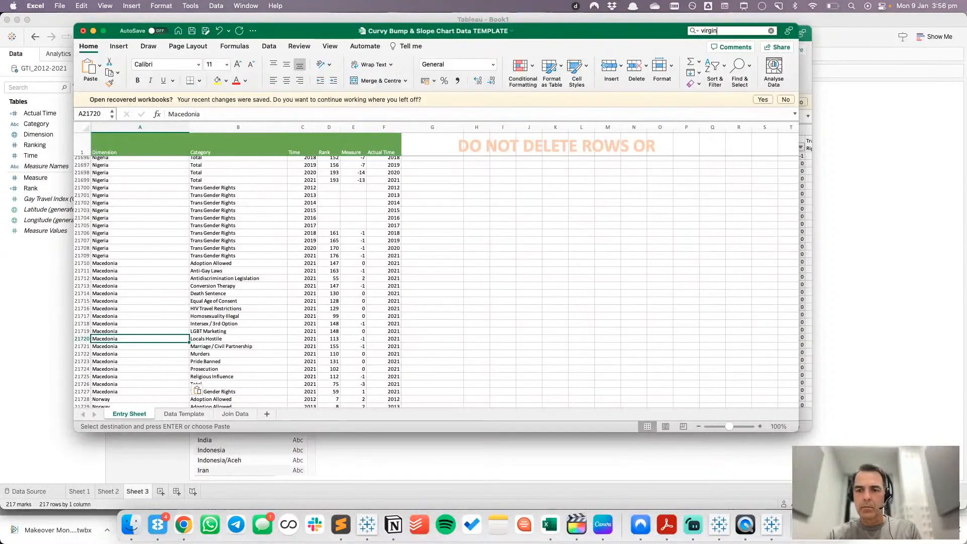
{"action": "key", "text": "Return"}
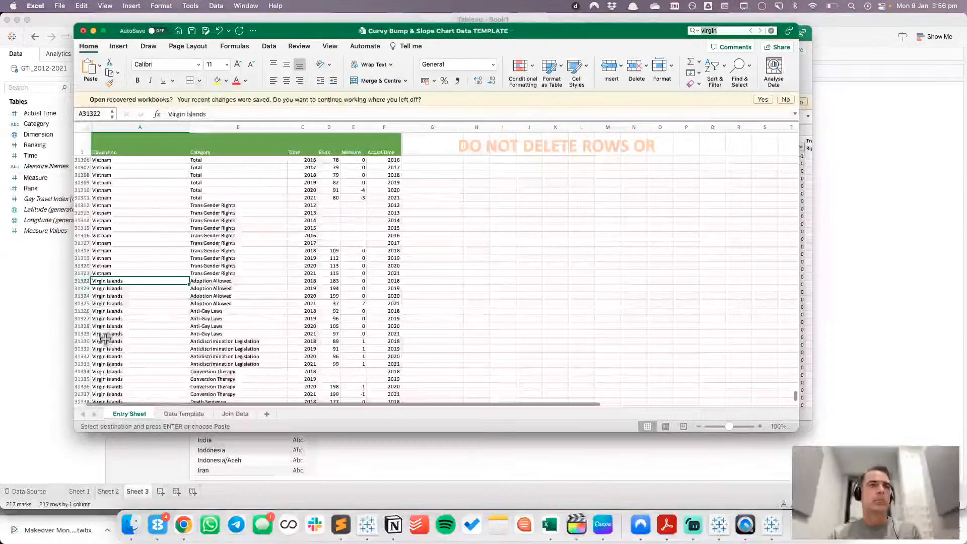
- Copy Virgin Islands from A31322 and paste it down through A31501, overwriting the Virgin Islands (USA) entries
{"action": "left_click", "coordinate": [134, 279]}
{"action": "key", "text": "super+c"}
{"action": "scroll", "coordinate": [141, 307], "scroll_direction": "down", "scroll_amount": 2}
{"action": "scroll", "coordinate": [148, 333], "scroll_direction": "down", "scroll_amount": 20}
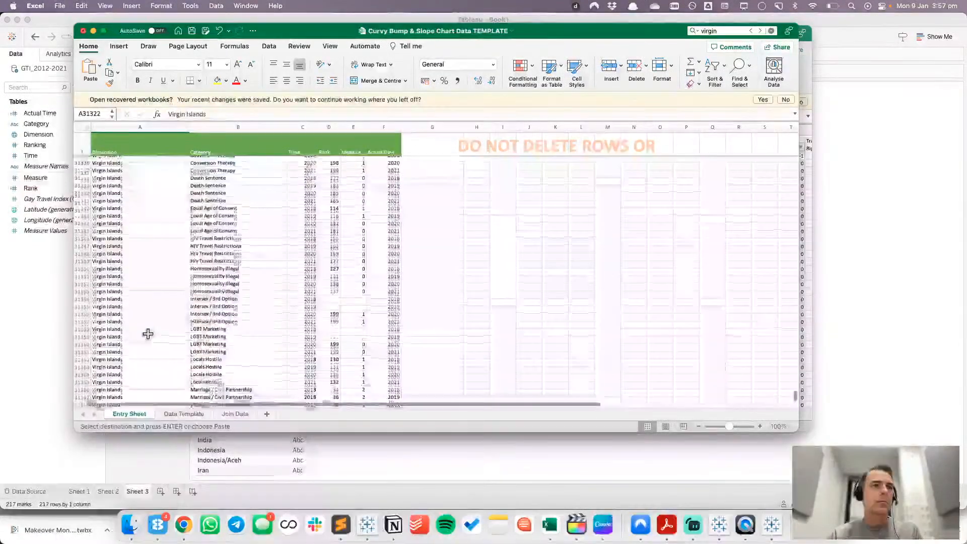
{"action": "scroll", "coordinate": [147, 333], "scroll_direction": "down", "scroll_amount": 20}
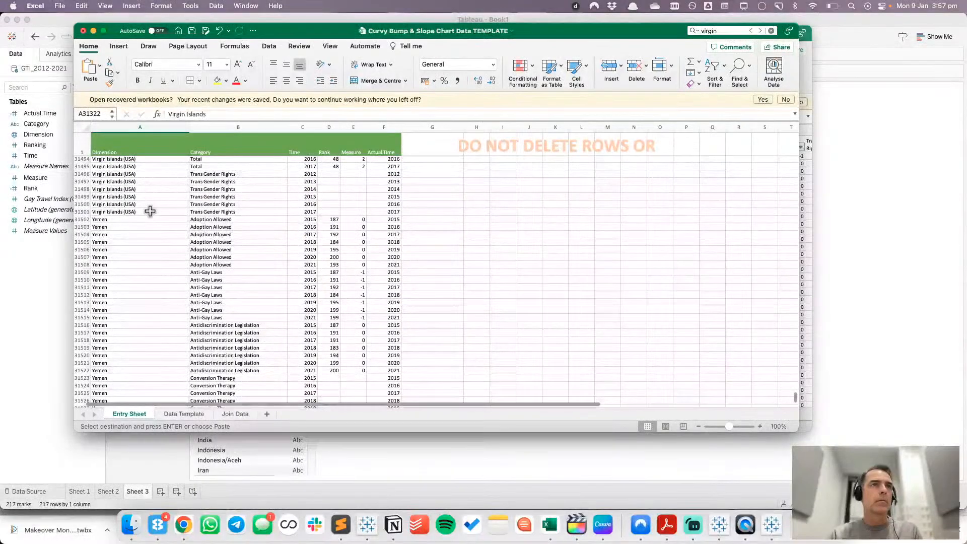
{"action": "left_click", "coordinate": [148, 215], "text": "shift"}
{"action": "key", "text": "super+v"}
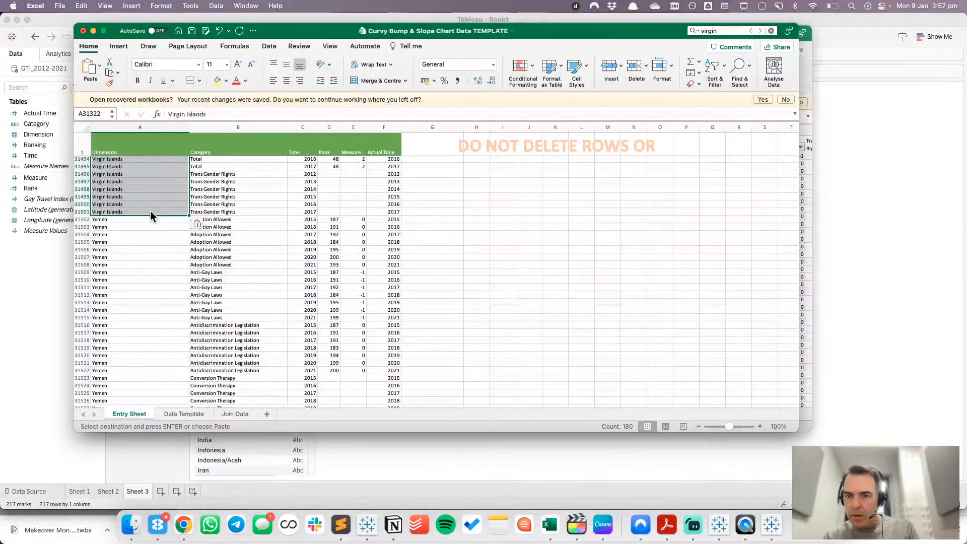
- Search the entry sheet for verde and copy Cabo Verde from A4934
{"action": "key", "text": "super+Tab"}
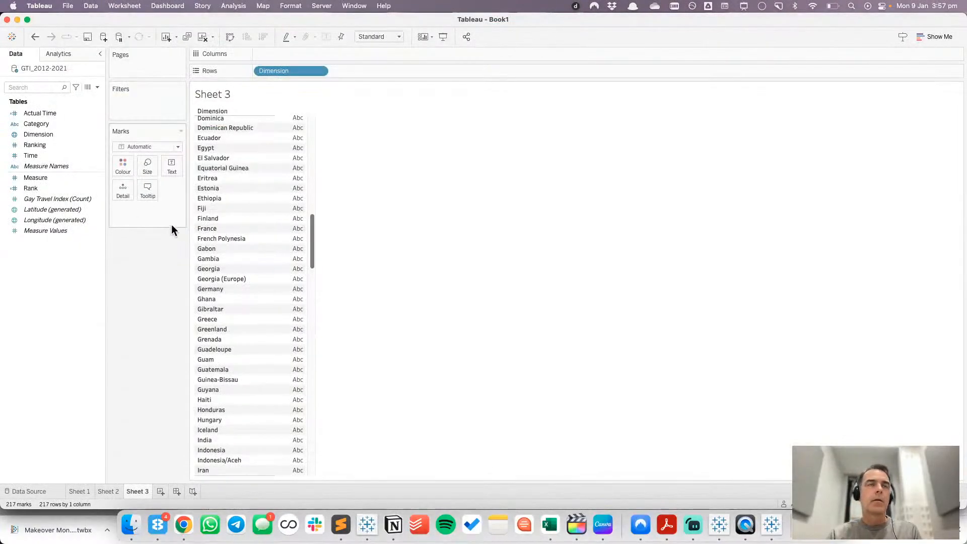
{"action": "key", "text": "super+Tab"}
{"action": "left_click", "coordinate": [166, 241]}
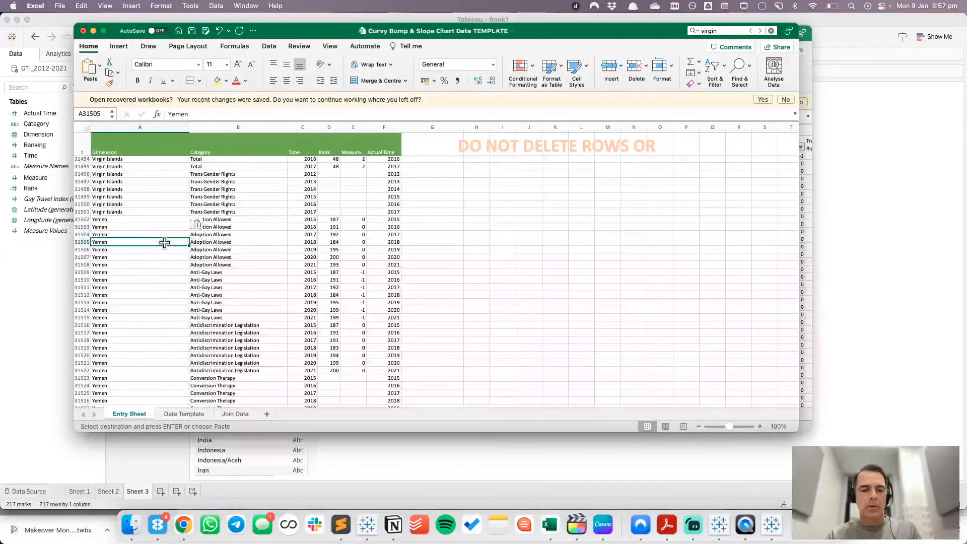
{"action": "key", "text": "super+f"}
{"action": "type", "text": "verde"}
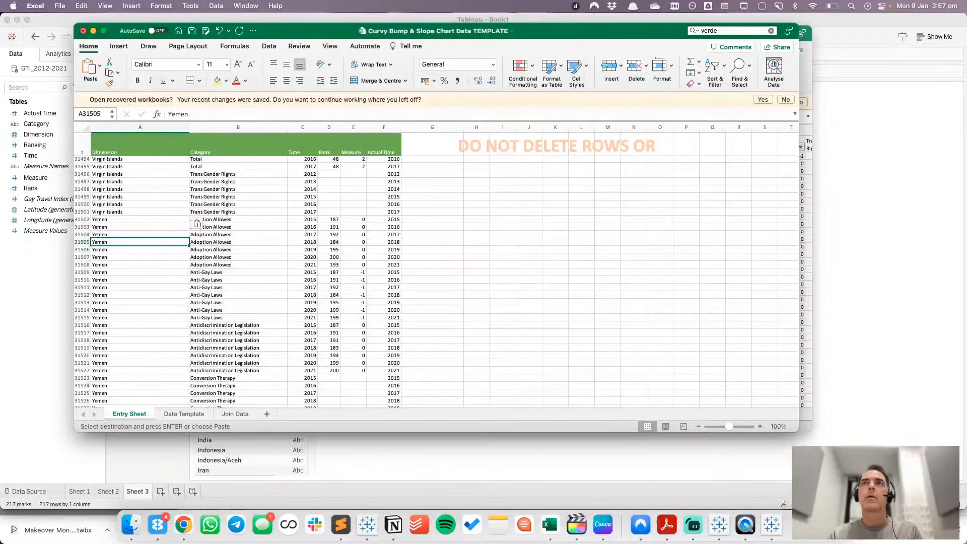
{"action": "key", "text": "Return"}
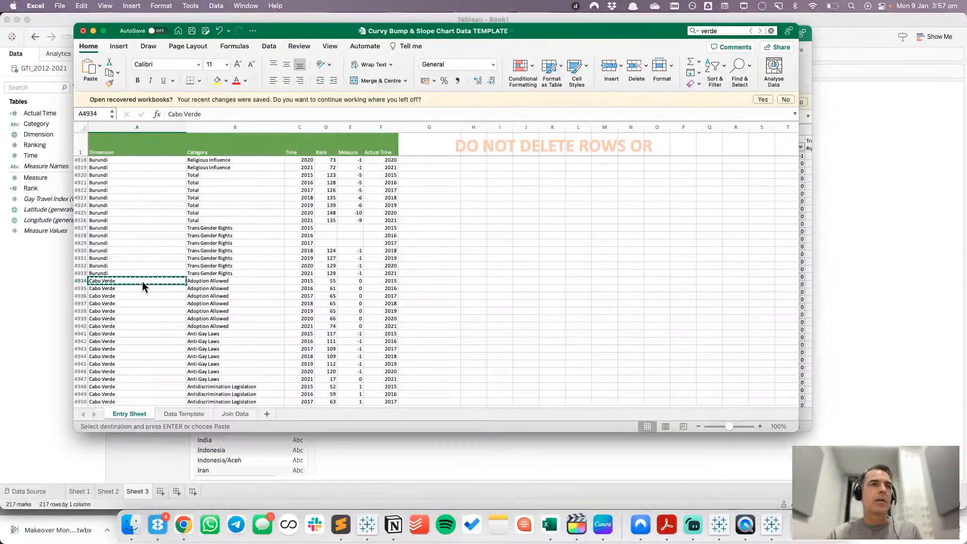
- Overwrite the Cape Verde entries in A5546:A5599 with the copied Cabo Verde
{"action": "scroll", "coordinate": [142, 285], "scroll_direction": "down", "scroll_amount": 1}
{"action": "scroll", "coordinate": [142, 281], "scroll_direction": "down", "scroll_amount": 15}
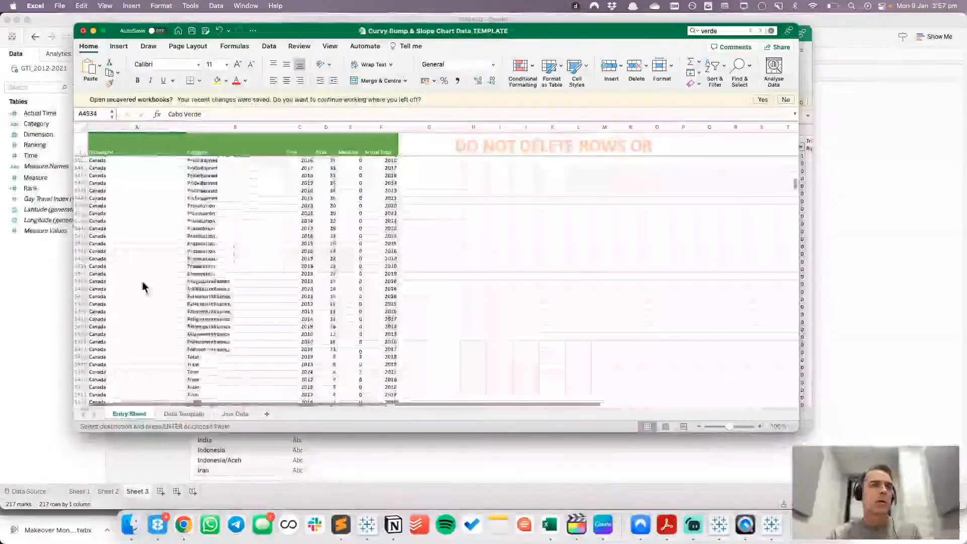
{"action": "scroll", "coordinate": [142, 286], "scroll_direction": "up", "scroll_amount": 5}
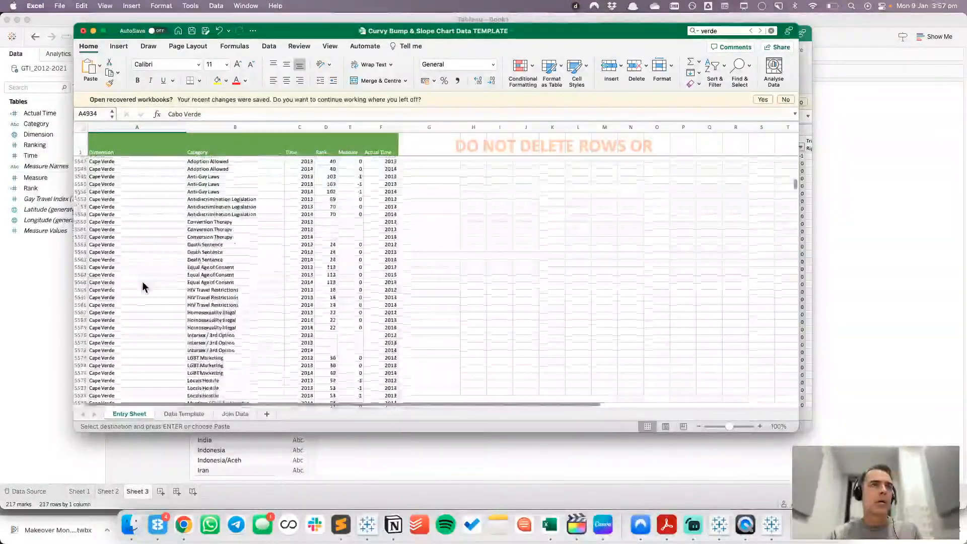
{"action": "scroll", "coordinate": [146, 302], "scroll_direction": "up", "scroll_amount": 3}
{"action": "left_click", "coordinate": [142, 339]}
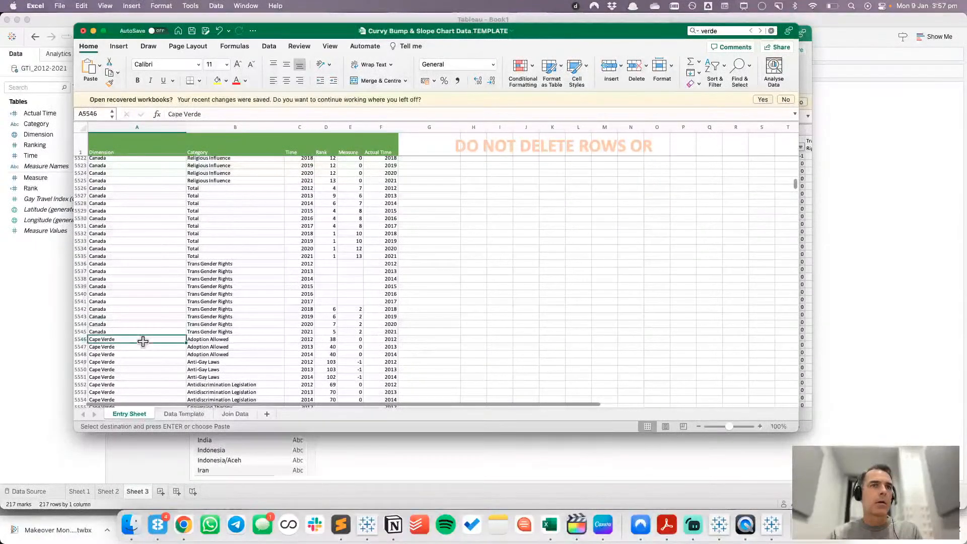
{"action": "scroll", "coordinate": [143, 341], "scroll_direction": "down", "scroll_amount": 5}
{"action": "scroll", "coordinate": [143, 341], "scroll_direction": "down", "scroll_amount": 5}
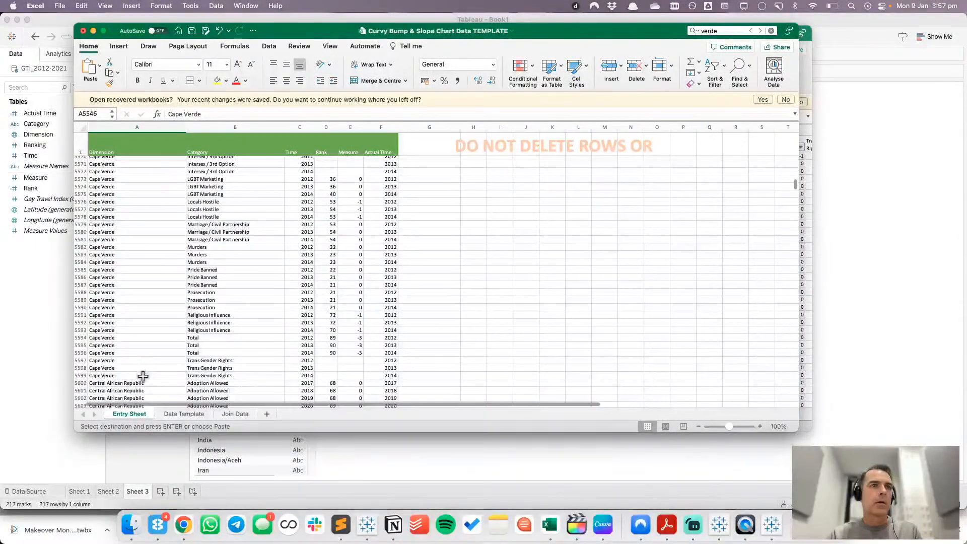
{"action": "left_click", "coordinate": [143, 375], "text": "shift"}
{"action": "type", "text": "Cabo Verde"}
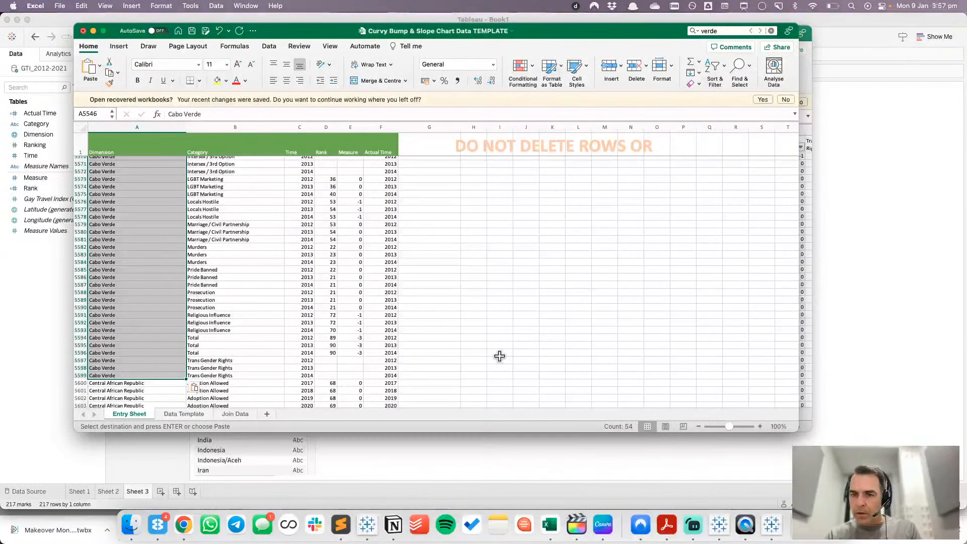
{"action": "left_click", "coordinate": [152, 301]}
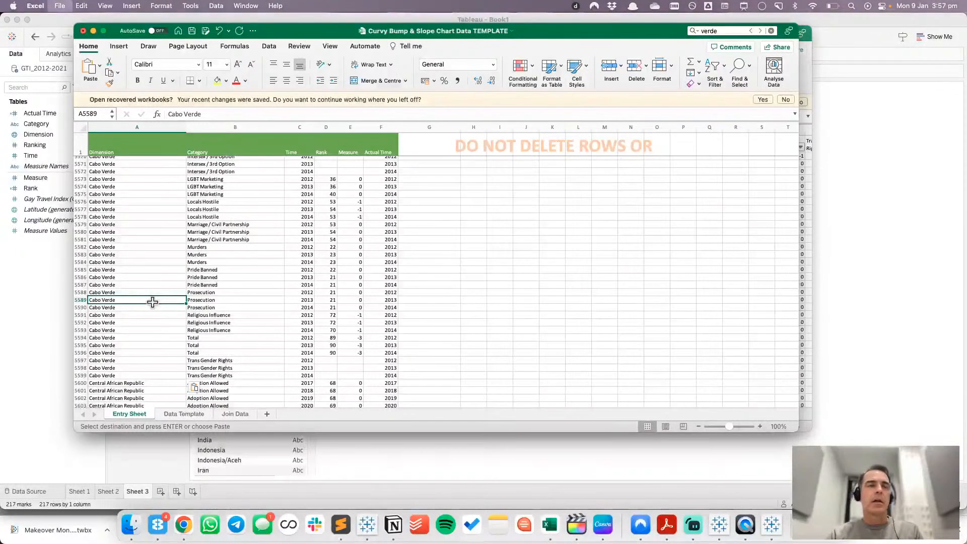
- Switch to the #MakeoverMonday 2023 Week 2 Gay Travel Index workbook in Tableau, open the GTI worksheet and save
{"action": "left_click", "coordinate": [346, 457]}
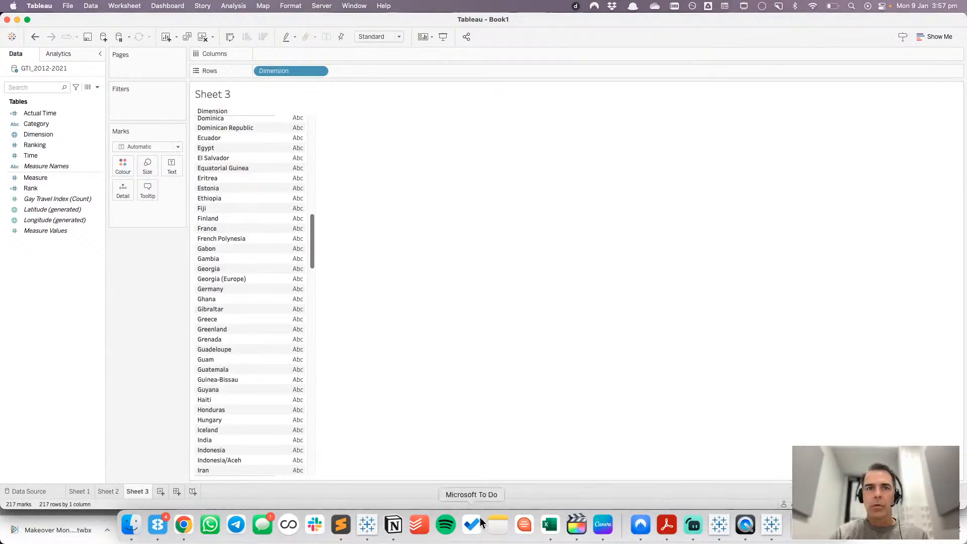
{"action": "left_click", "coordinate": [721, 525]}
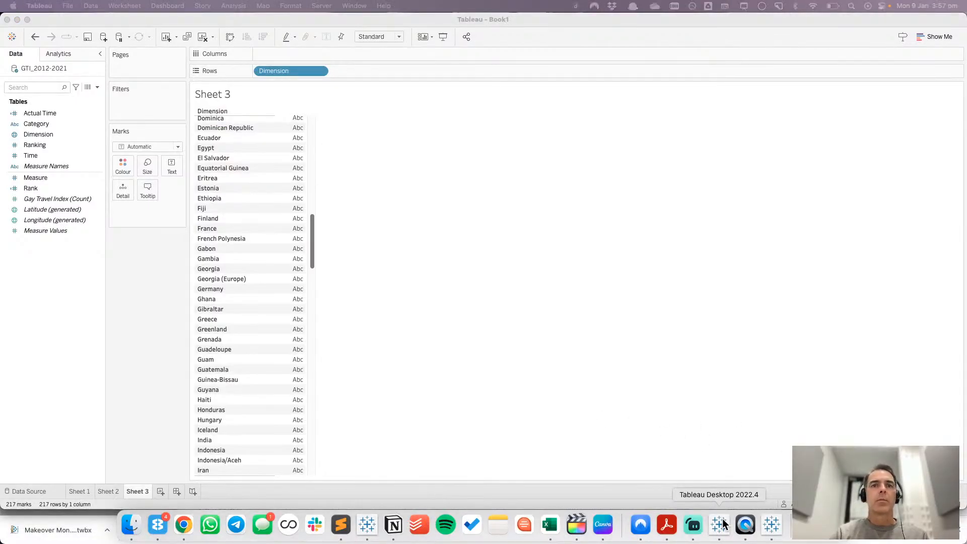
{"action": "left_click", "coordinate": [780, 527]}
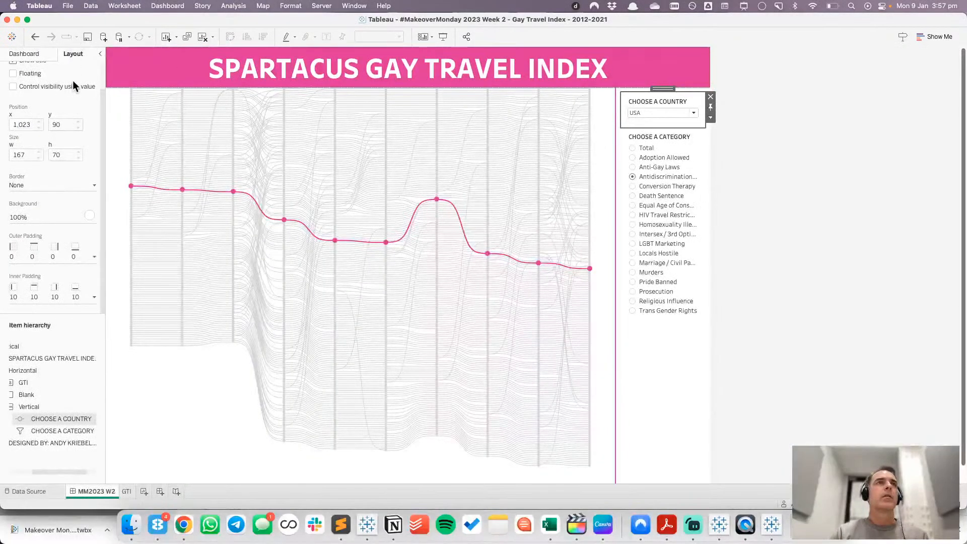
{"action": "left_click", "coordinate": [126, 491]}
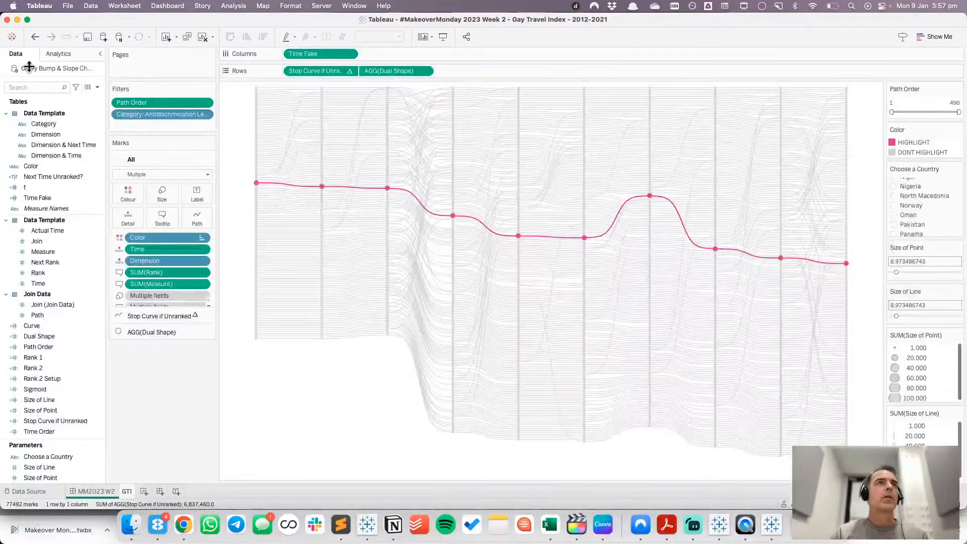
{"action": "left_click", "coordinate": [87, 37]}
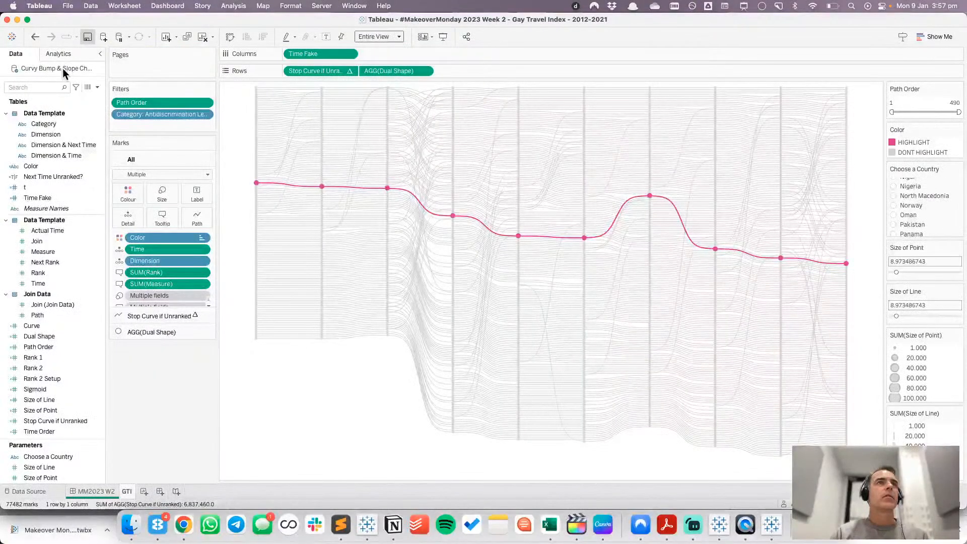
- Rename the Curvy Bump & Slope Chart data source as GTI 2012-2021 (Curvy Template)
{"action": "right_click", "coordinate": [63, 68]}
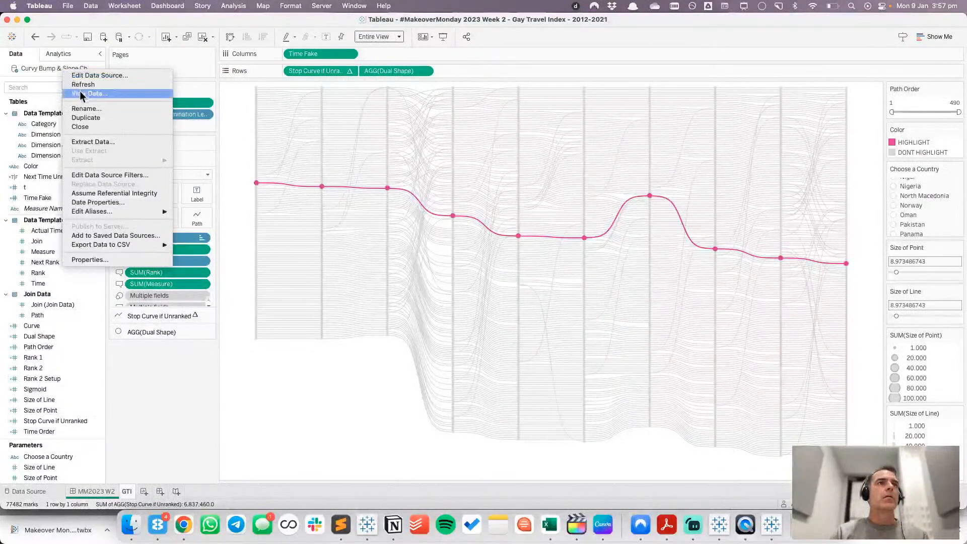
{"action": "left_click", "coordinate": [100, 109]}
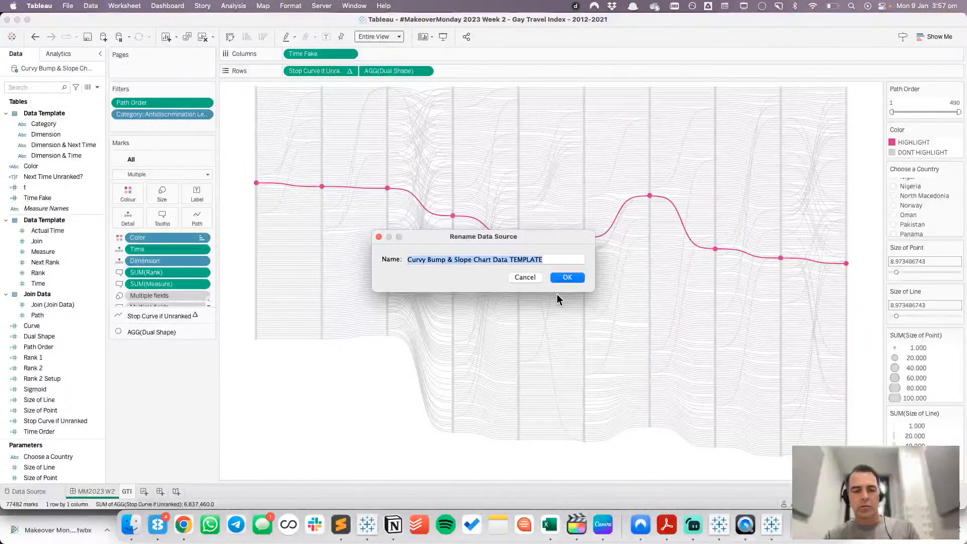
{"action": "type", "text": "G"}
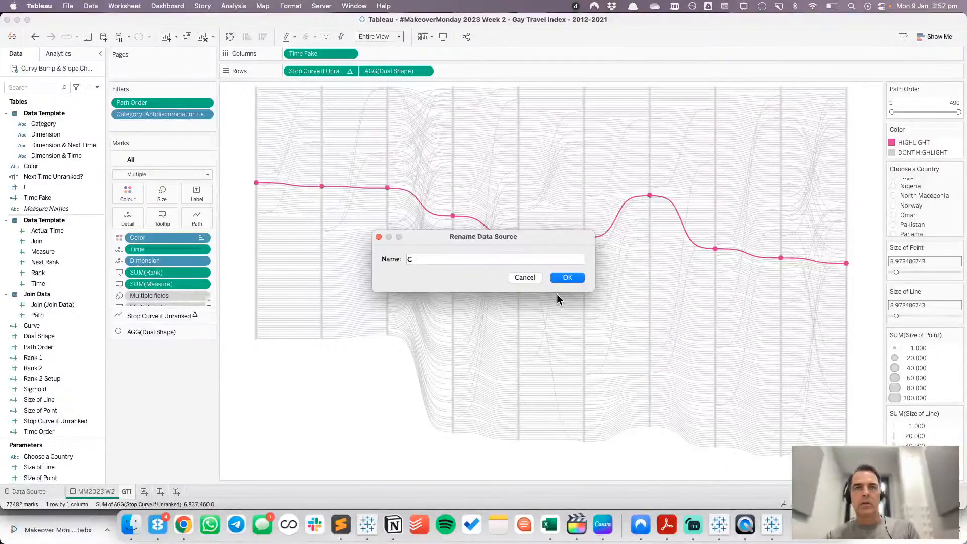
{"action": "type", "text": "TI "}
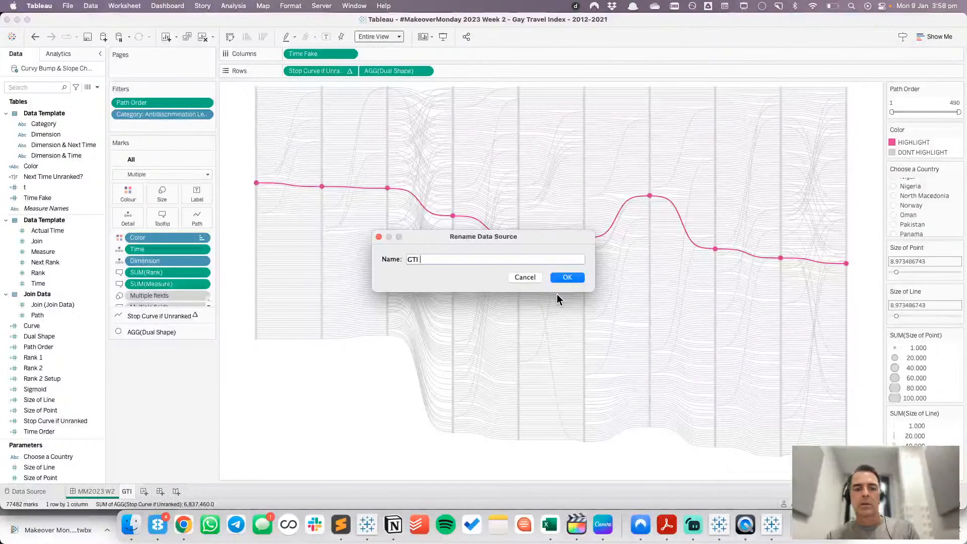
{"action": "type", "text": "2012-2021 "}
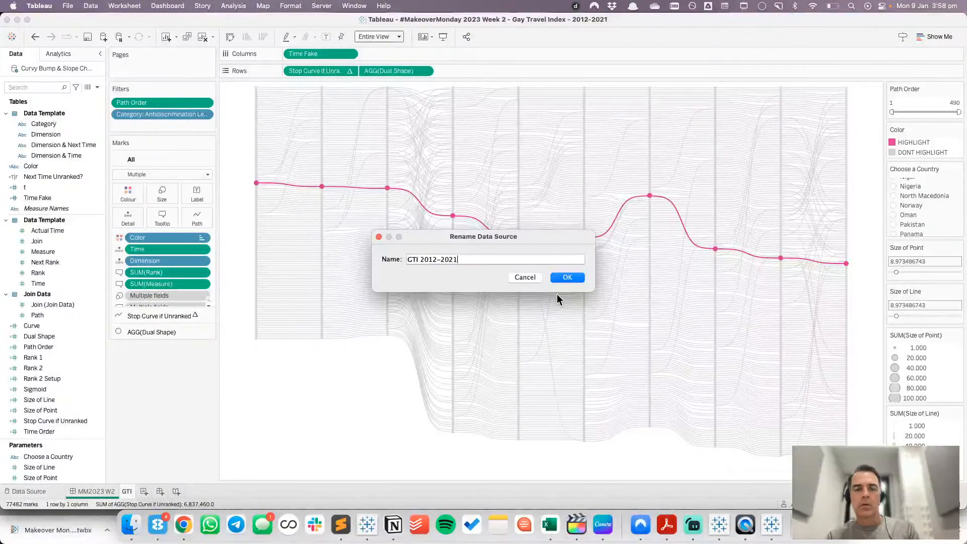
{"action": "type", "text": "(Curvy "}
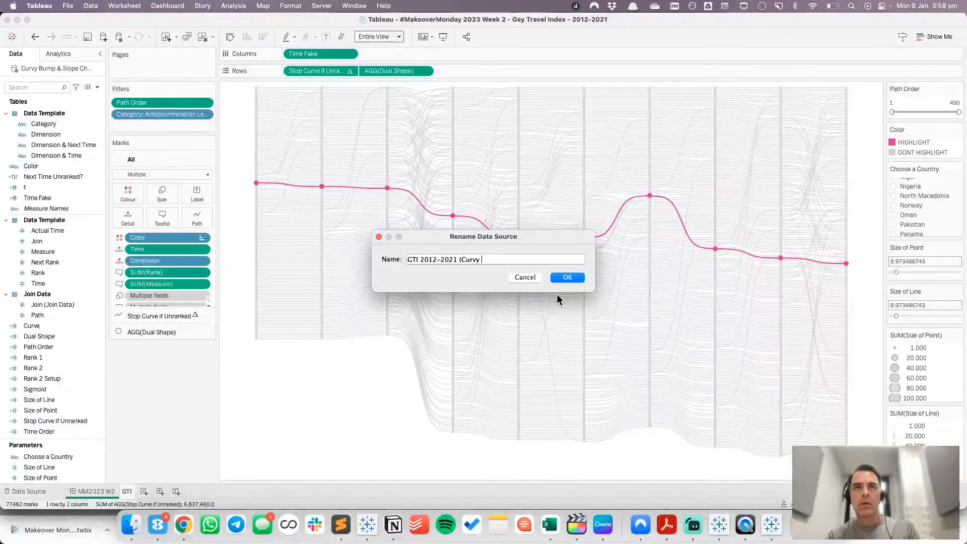
{"action": "type", "text": "Template"}
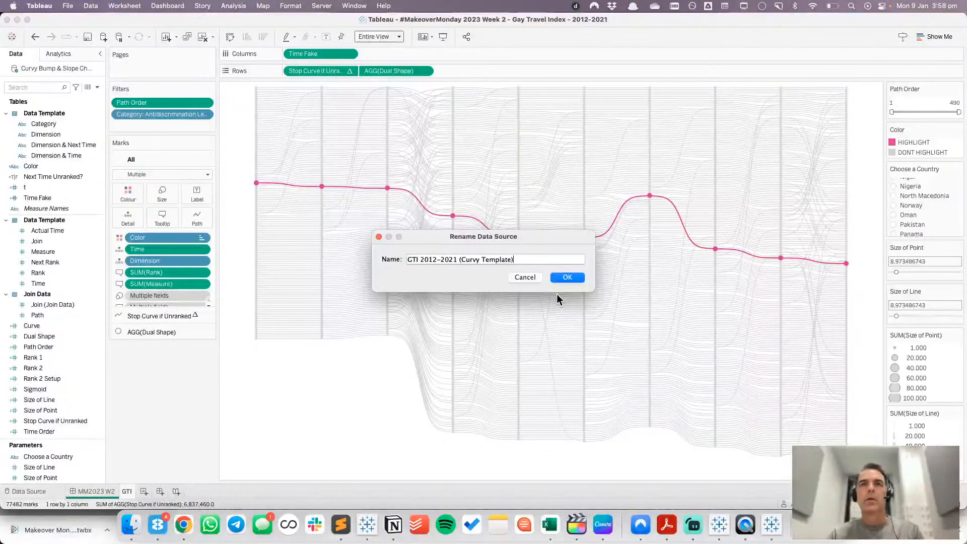
{"action": "left_click", "coordinate": [568, 277]}
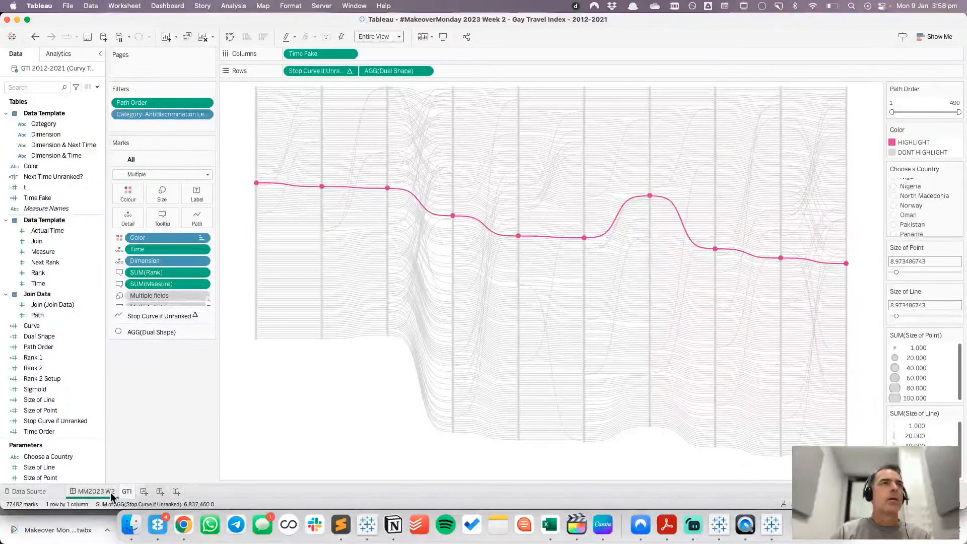
- Refresh the GTI 2012-2021 (Curvy Template) data source to load the corrected country names
{"action": "mouse_move", "coordinate": [112, 496]}
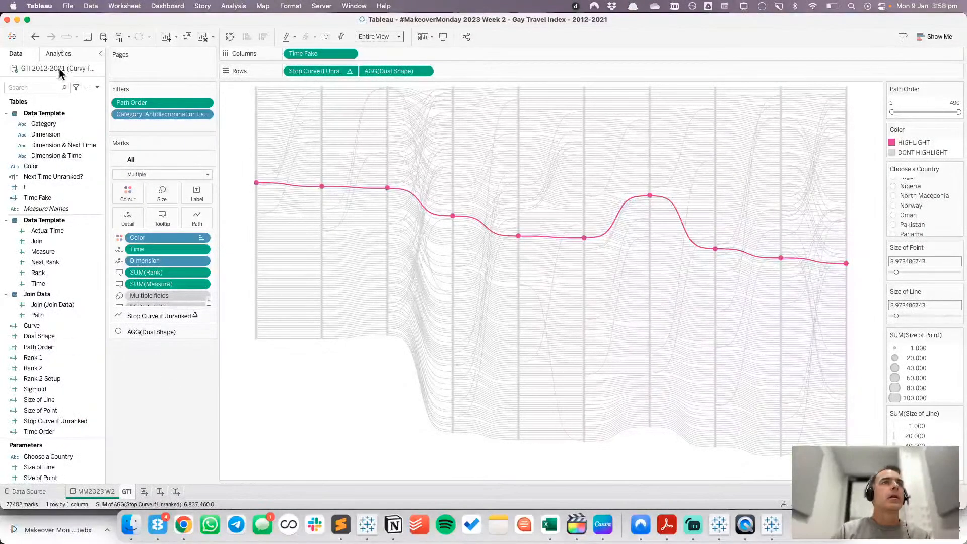
{"action": "left_click", "coordinate": [87, 37]}
{"action": "right_click", "coordinate": [71, 68]}
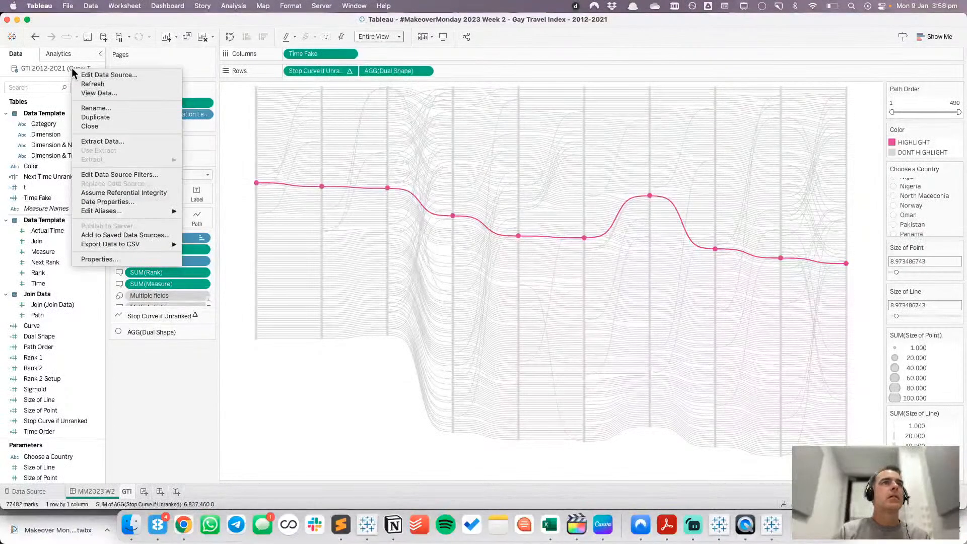
{"action": "left_click", "coordinate": [93, 85]}
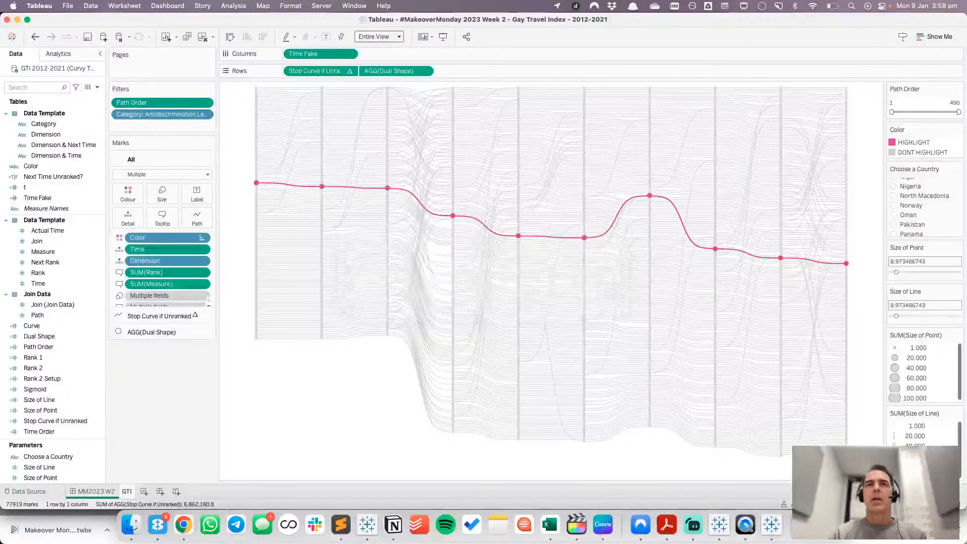
- Open the MM2023 W2 dashboard, review the country list for duplicate names and choose Cabo Verde as the highlighted country
{"action": "left_click", "coordinate": [112, 487]}
{"action": "left_click", "coordinate": [678, 115]}
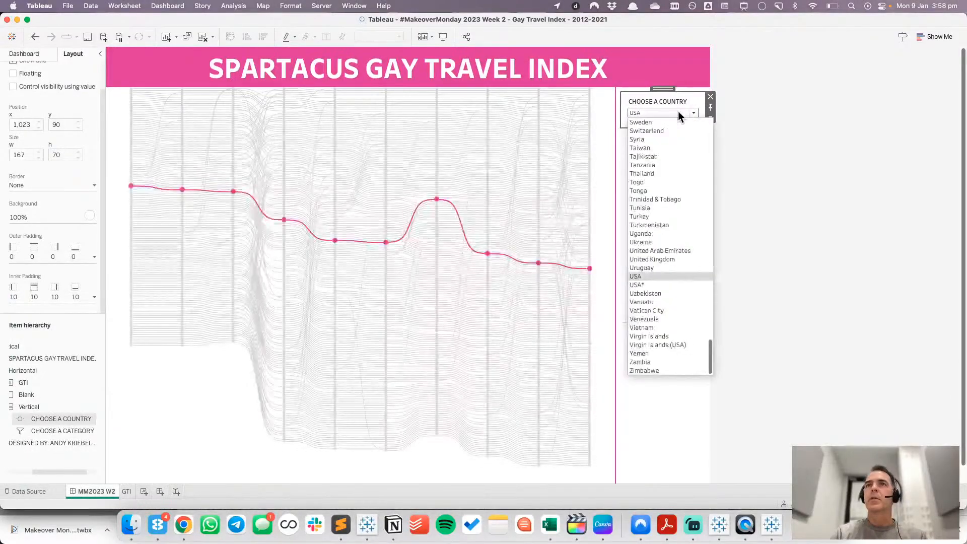
{"action": "scroll", "coordinate": [678, 284], "scroll_direction": "up", "scroll_amount": 15}
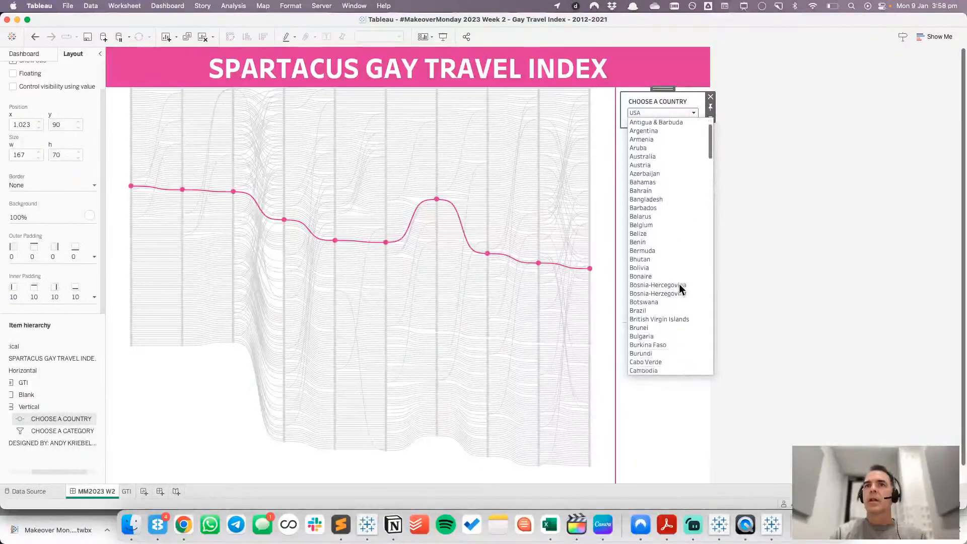
{"action": "scroll", "coordinate": [678, 288], "scroll_direction": "down", "scroll_amount": 6}
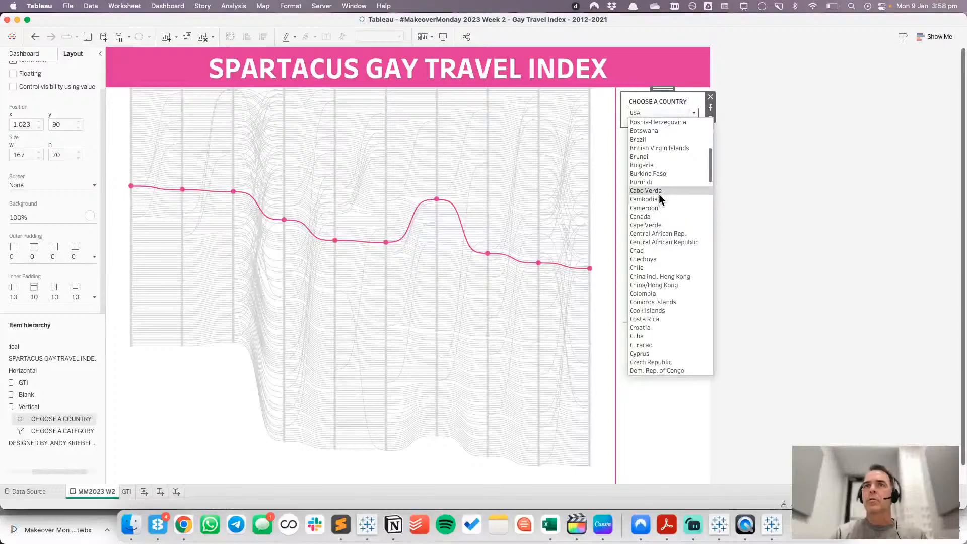
{"action": "left_click", "coordinate": [758, 253]}
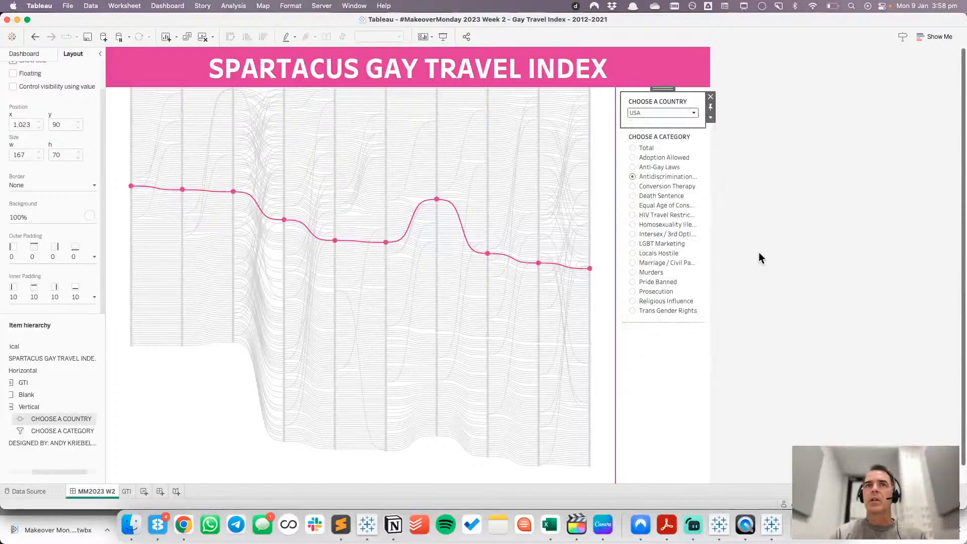
- Check Cabo Verde's curve for several categories, including Locals Hostile, Pride Banned and Trans Gender Rights, and set the category filter to Total
{"action": "left_click", "coordinate": [634, 214]}
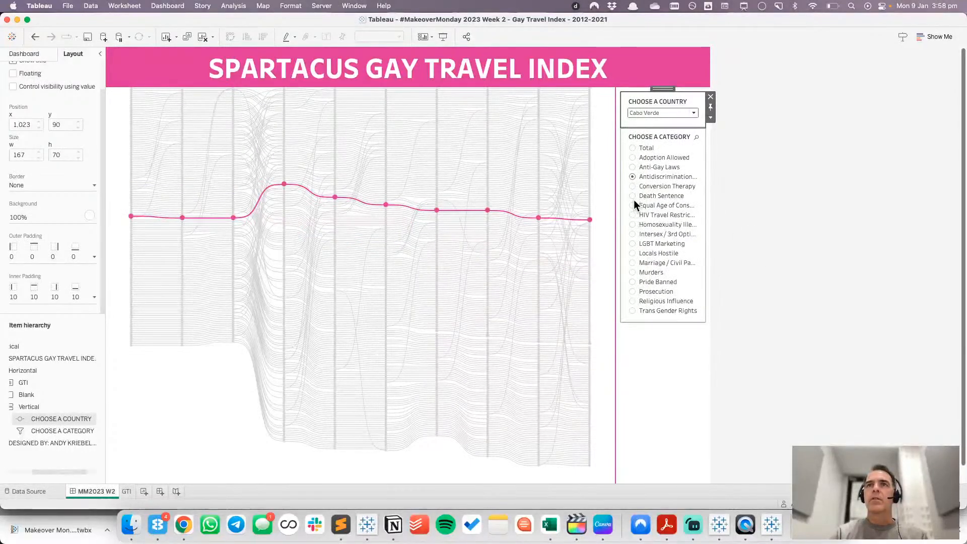
{"action": "left_click", "coordinate": [632, 234]}
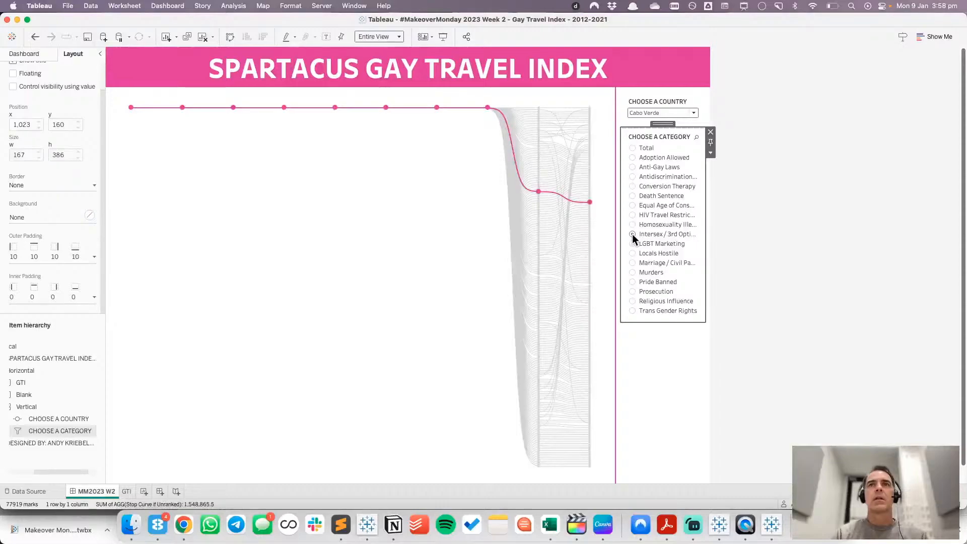
{"action": "mouse_move", "coordinate": [437, 108]}
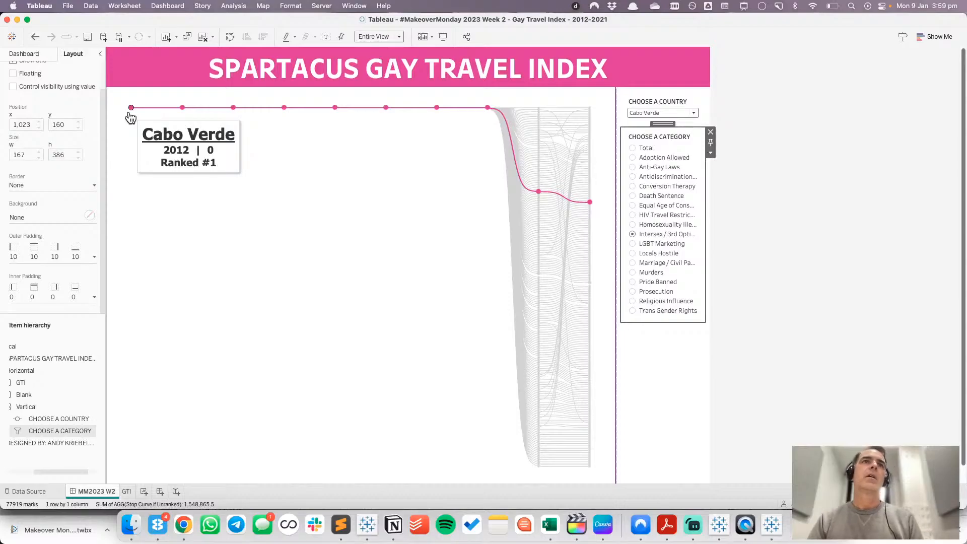
{"action": "left_click", "coordinate": [633, 225]}
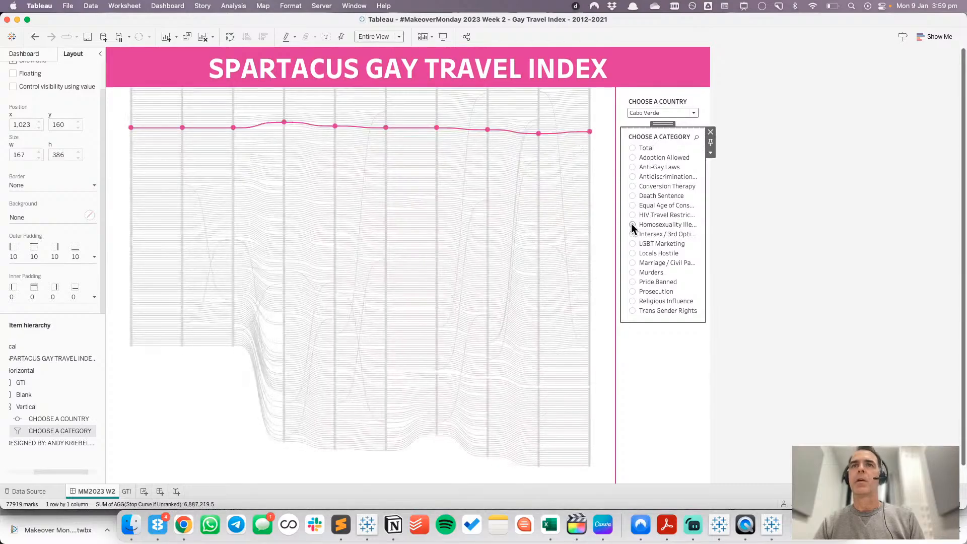
{"action": "left_click", "coordinate": [632, 253]}
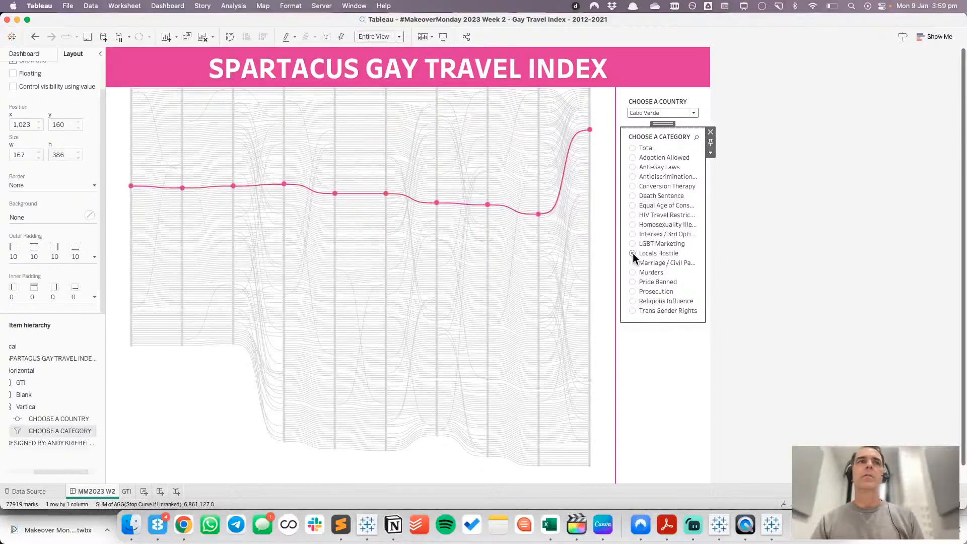
{"action": "left_click", "coordinate": [633, 281]}
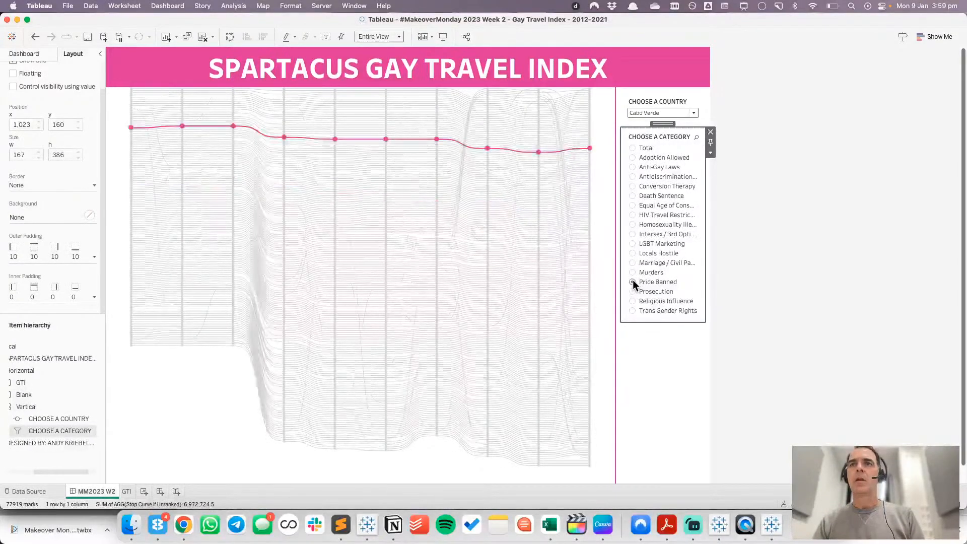
{"action": "left_click", "coordinate": [632, 310]}
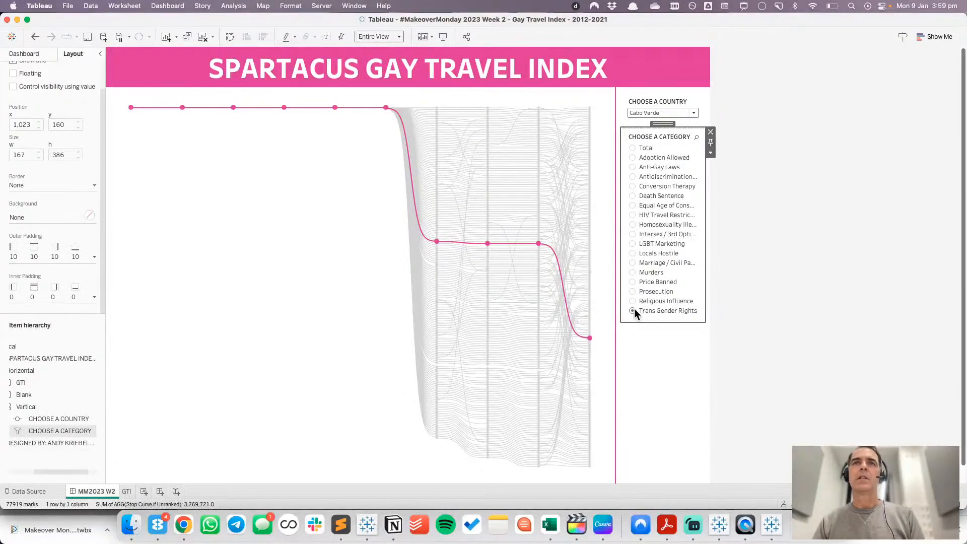
{"action": "left_click", "coordinate": [632, 147]}
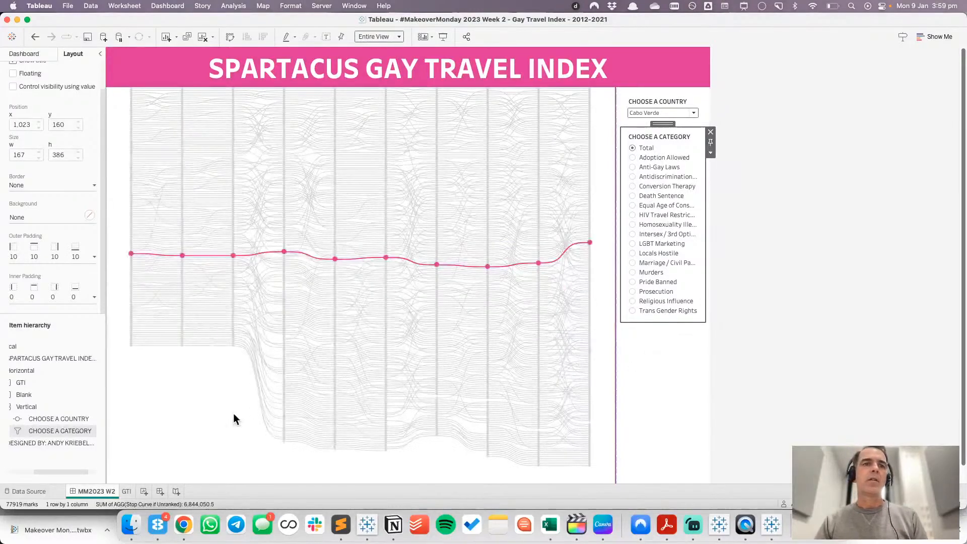